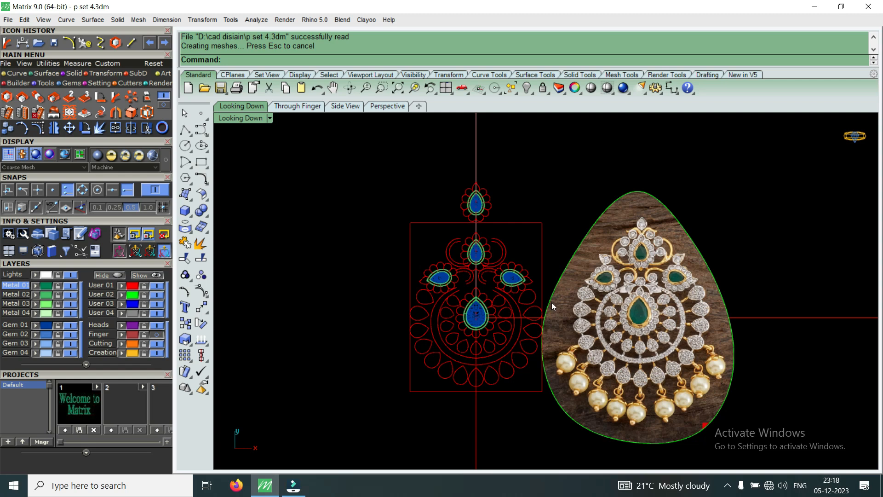
Delete the small curve beside the tip of the central pear-shaped stone.
scroll(551, 302, "up", 1)
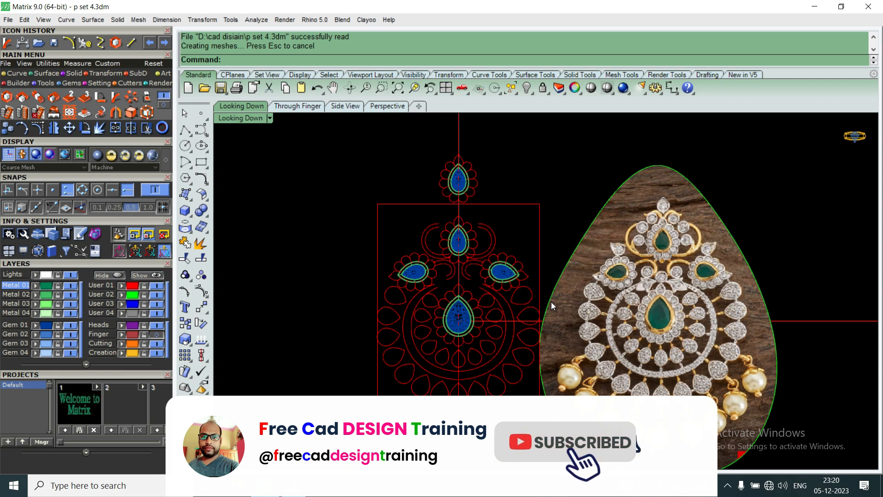
scroll(473, 313, "up", 3)
scroll(472, 315, "up", 2)
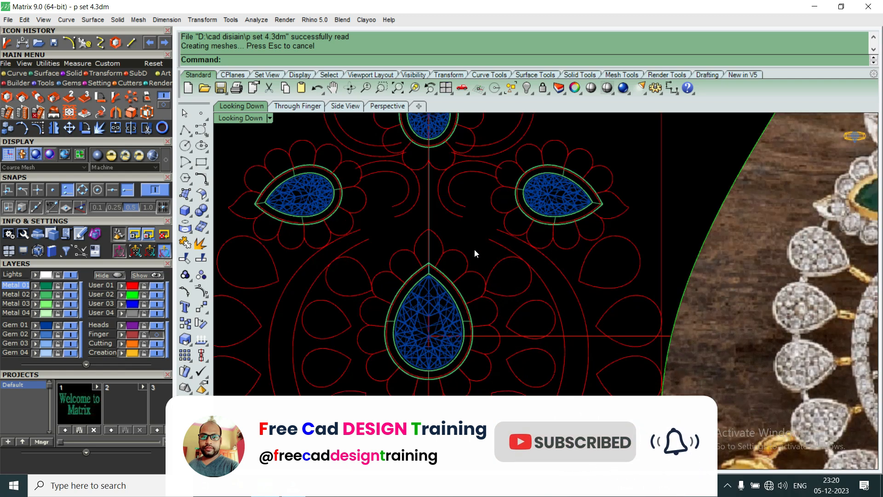
scroll(460, 275, "down", 3)
scroll(453, 225, "up", 3)
left_click(446, 237)
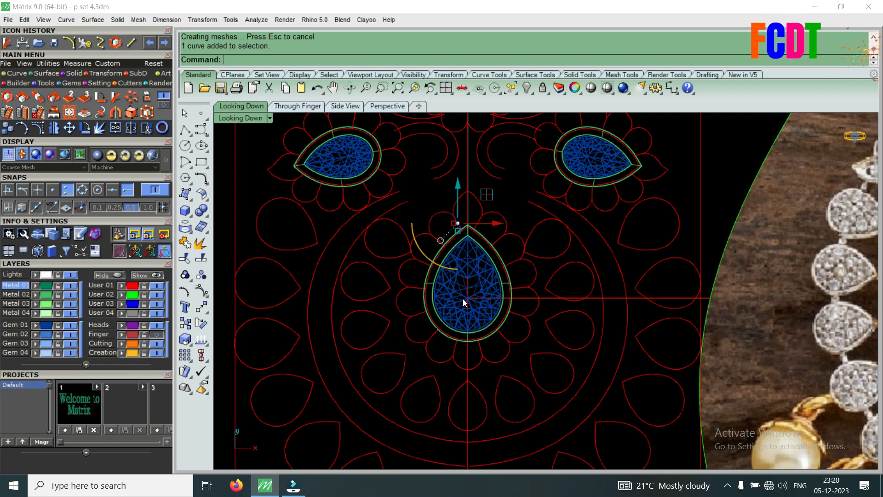
scroll(449, 285, "down", 3)
key("Delete")
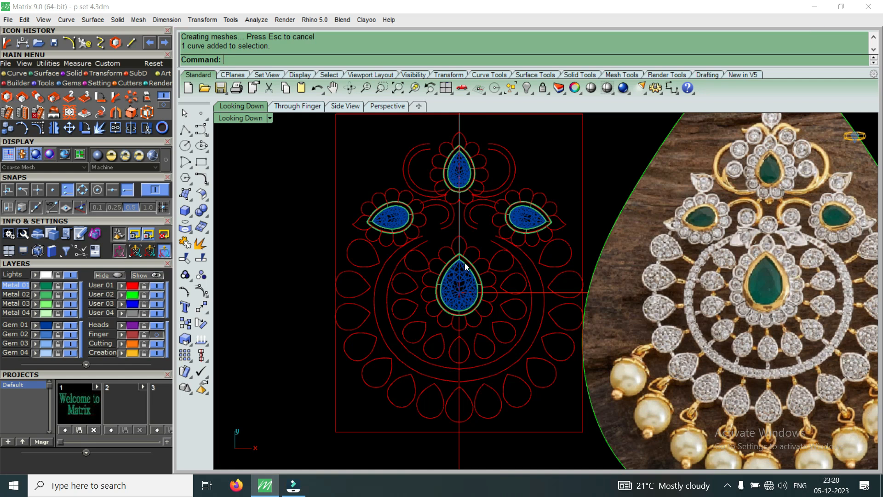
Draw an interpolated half-outline curve around one side of the central stone's petals, from above the tip petal to the centreline below the stone.
scroll(433, 292, "up", 4)
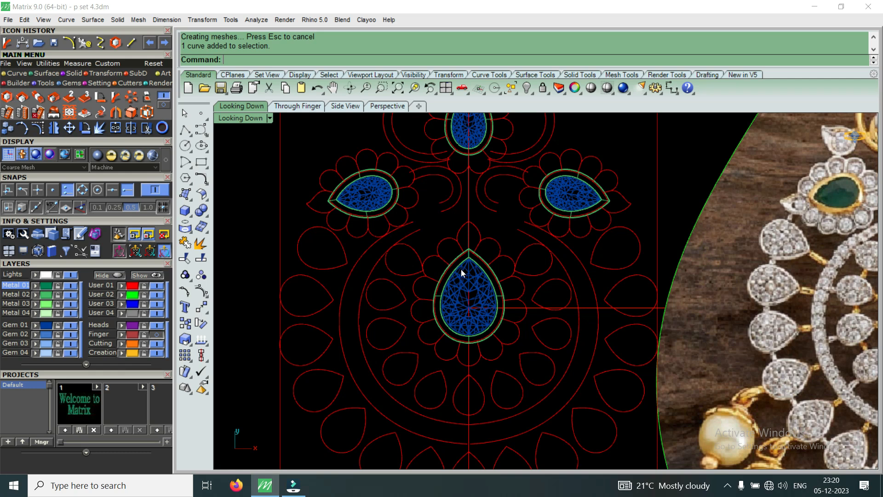
scroll(435, 282, "down", 3)
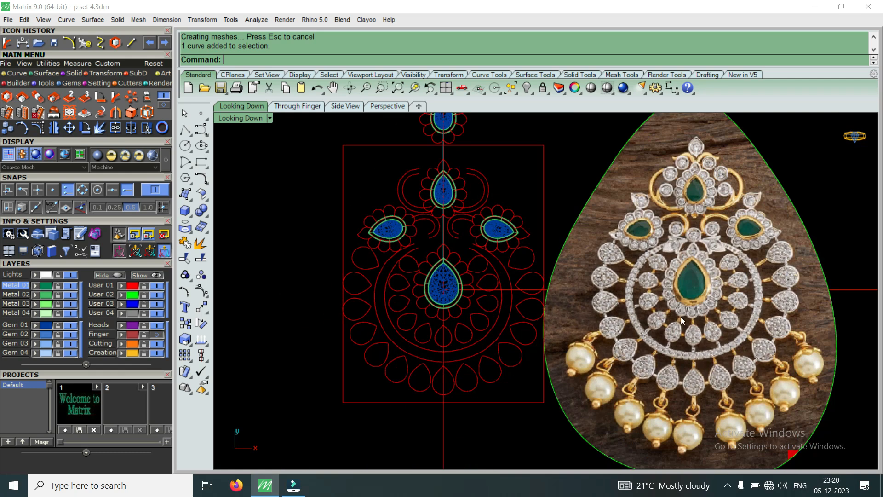
scroll(681, 316, "up", 2)
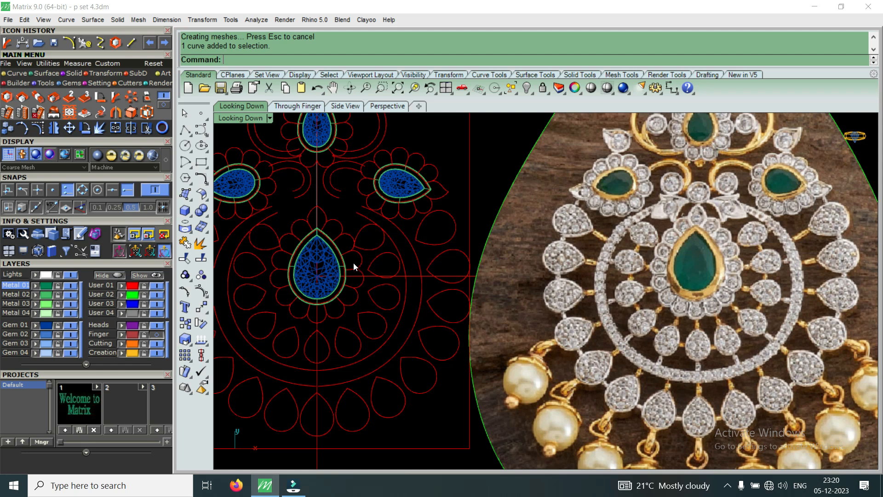
scroll(353, 263, "down", 3)
scroll(357, 259, "up", 5)
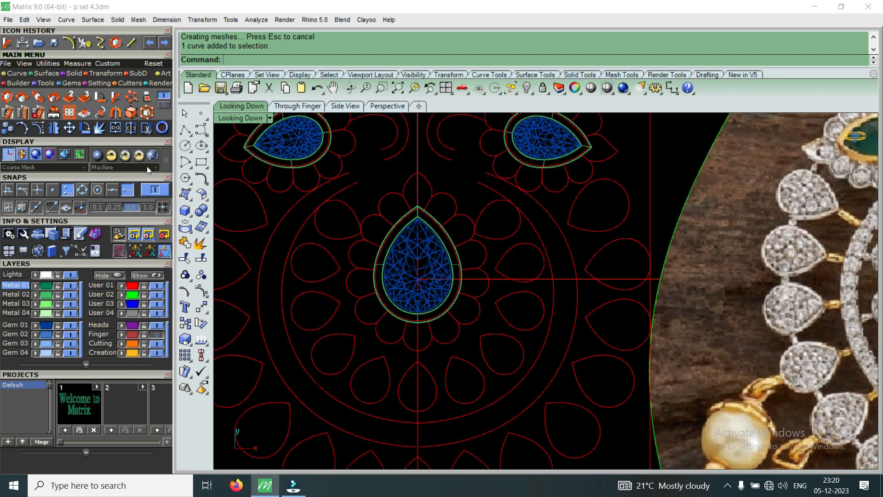
left_click(18, 72)
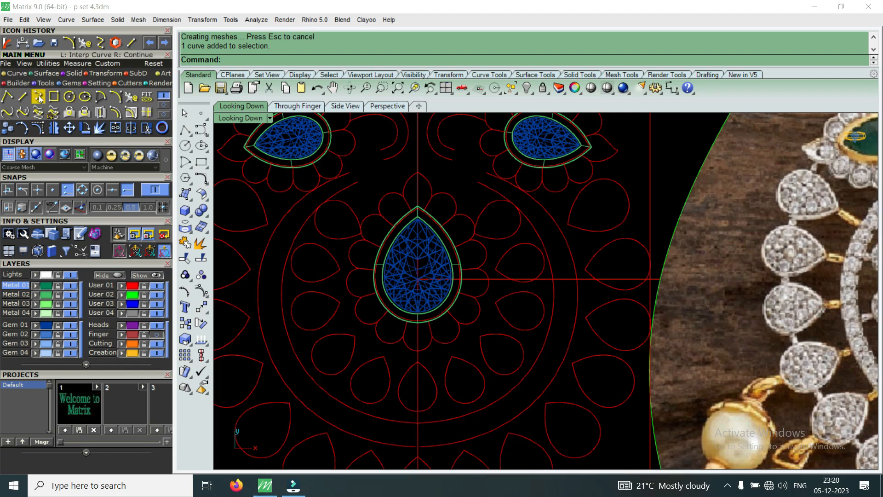
left_click(39, 98)
scroll(435, 172, "up", 3)
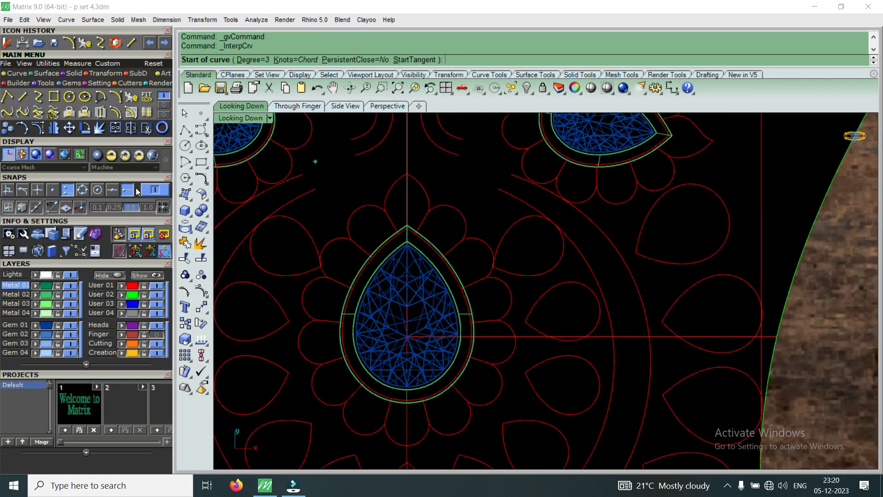
left_click(408, 162)
left_click(349, 203)
scroll(333, 209, "down", 2)
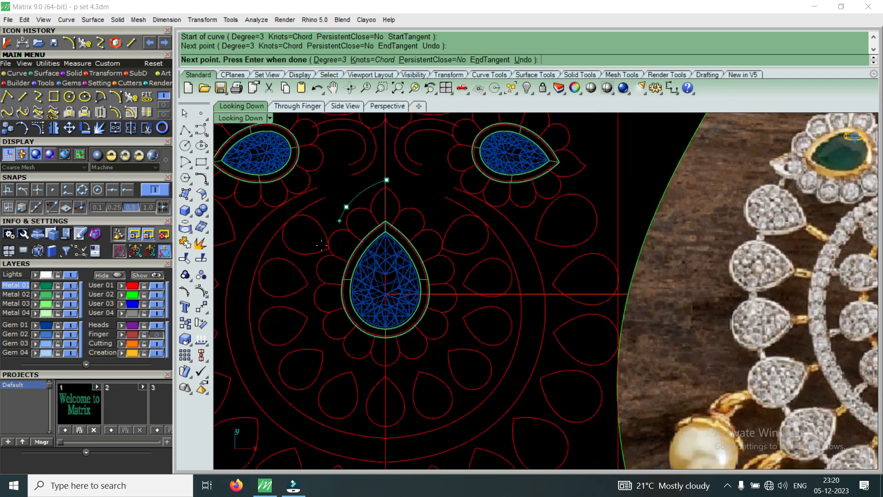
scroll(317, 250, "up", 2)
left_click(308, 269)
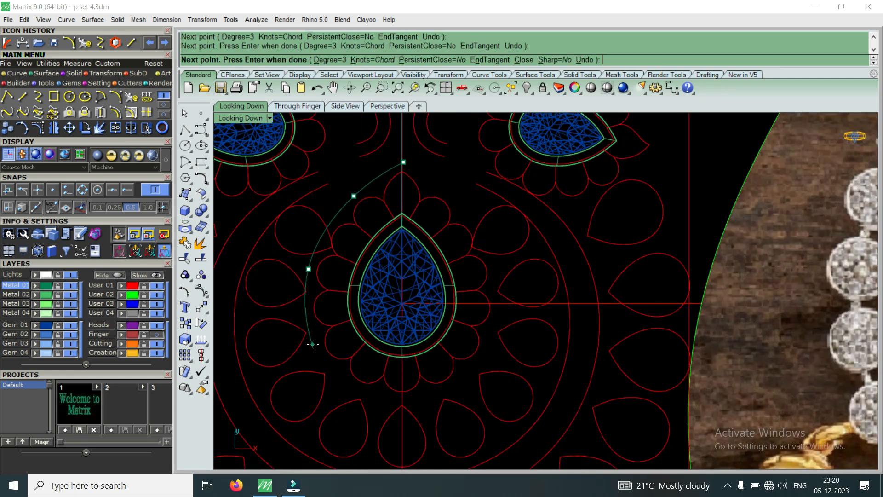
left_click(312, 344)
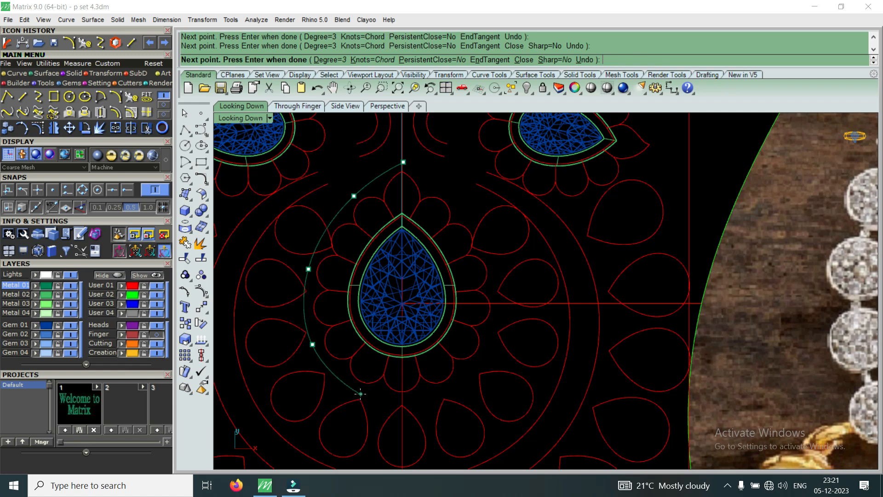
left_click(363, 394)
scroll(393, 398, "up", 2)
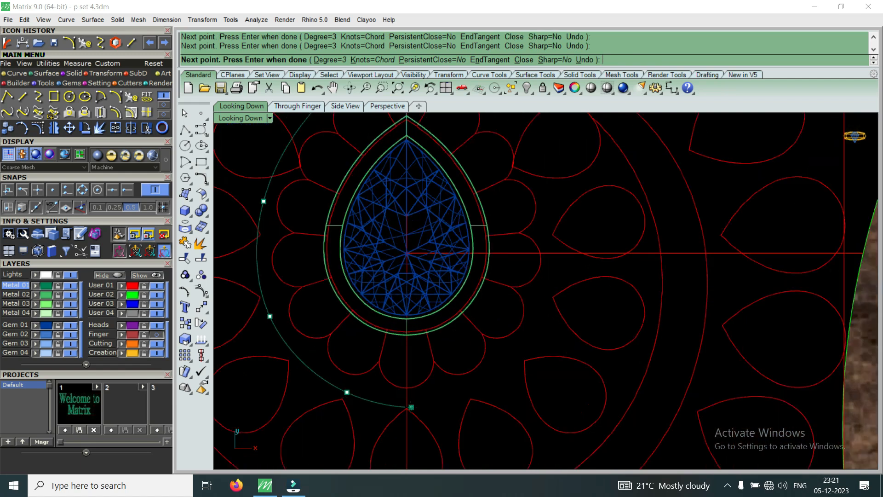
left_click(410, 407)
right_click(410, 407)
scroll(410, 407, "down", 8)
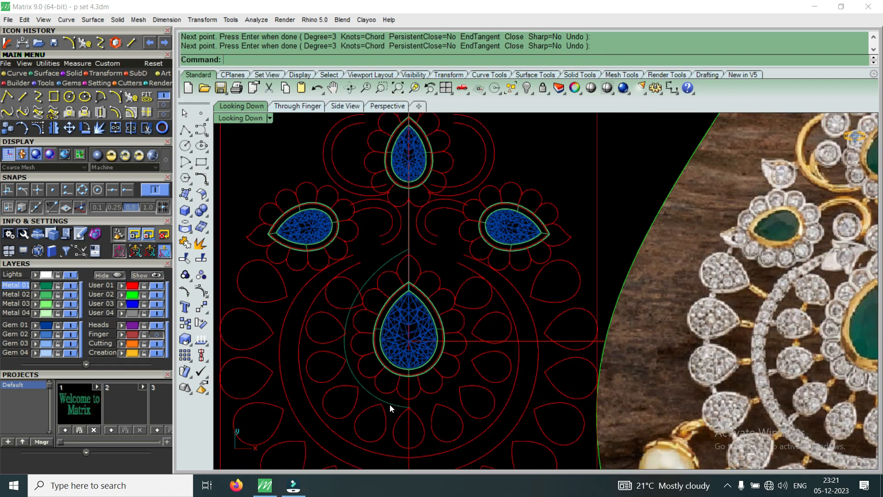
Mirror a copy of the half-outline curve across the vertical centreline, starting the mirror plane at the origin 0.
left_click(390, 404)
scroll(406, 260, "up", 2)
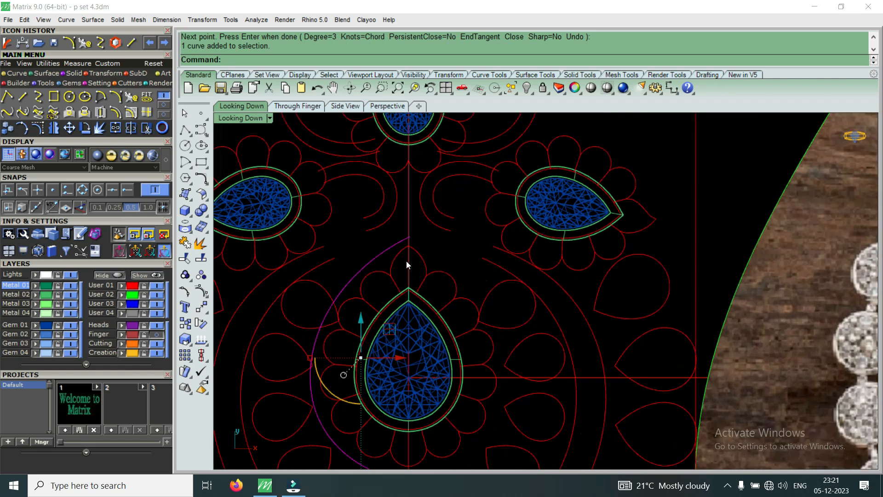
left_click(54, 129)
type("0")
key("Return")
left_click(429, 248)
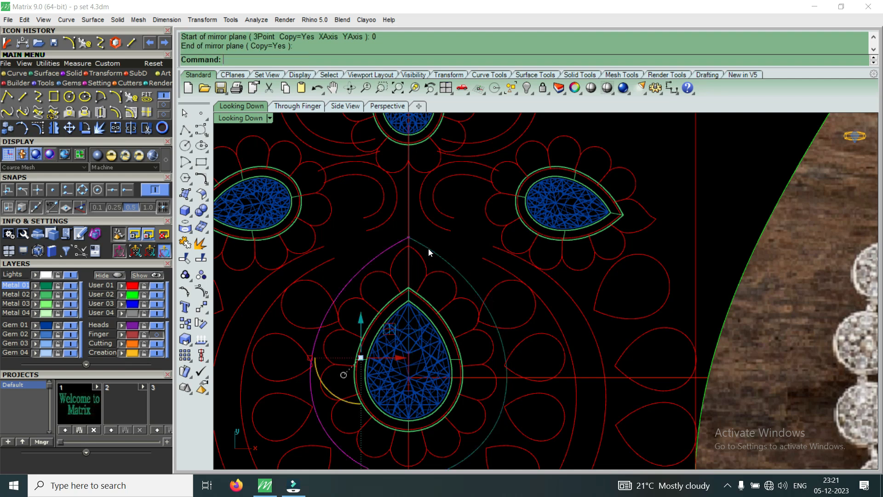
Trim the overlapping ends of the two outline halves where they cross above the central stone.
scroll(421, 254, "up", 2)
left_click(419, 253)
scroll(417, 252, "up", 3)
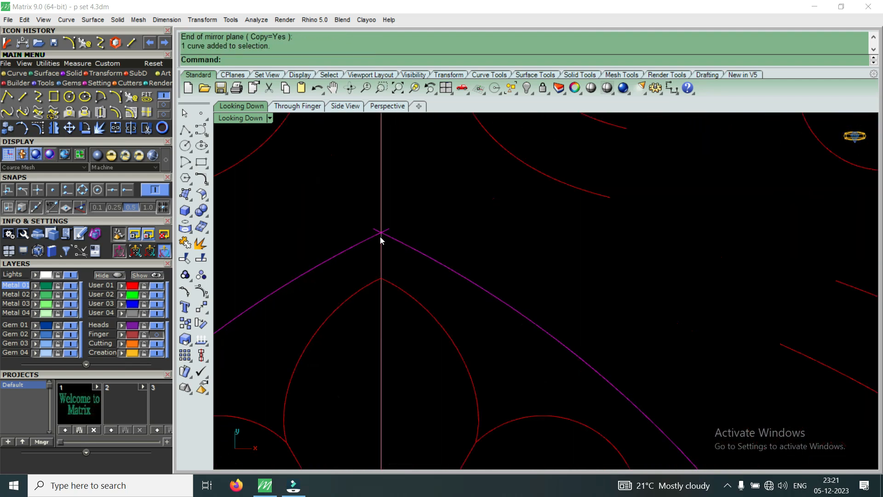
left_click(146, 129)
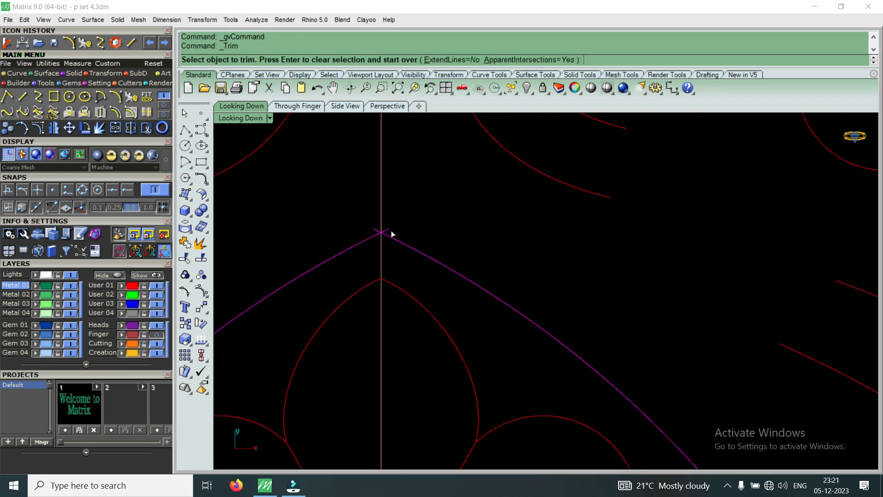
left_click(388, 232)
left_click(375, 232)
Trim the overlapping ends of the two outline halves where they cross below the central stone.
scroll(411, 234, "down", 5)
scroll(408, 341, "up", 4)
scroll(412, 303, "up", 5)
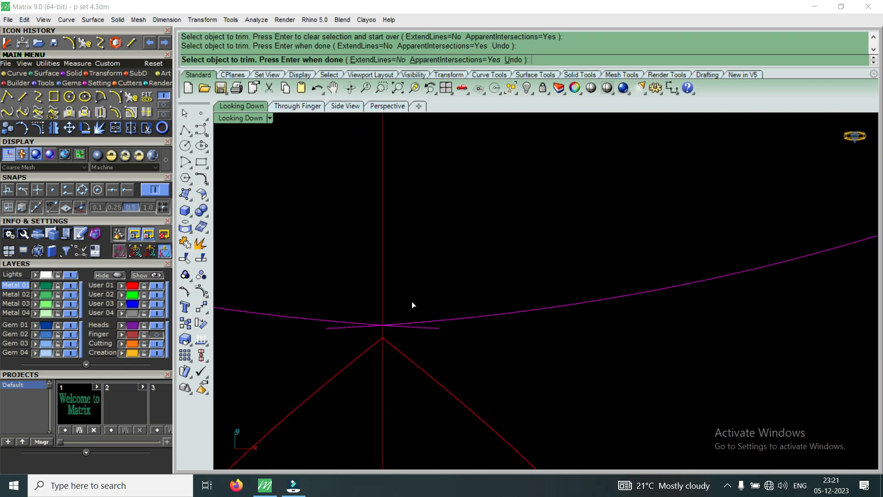
key("Return")
left_click(368, 319)
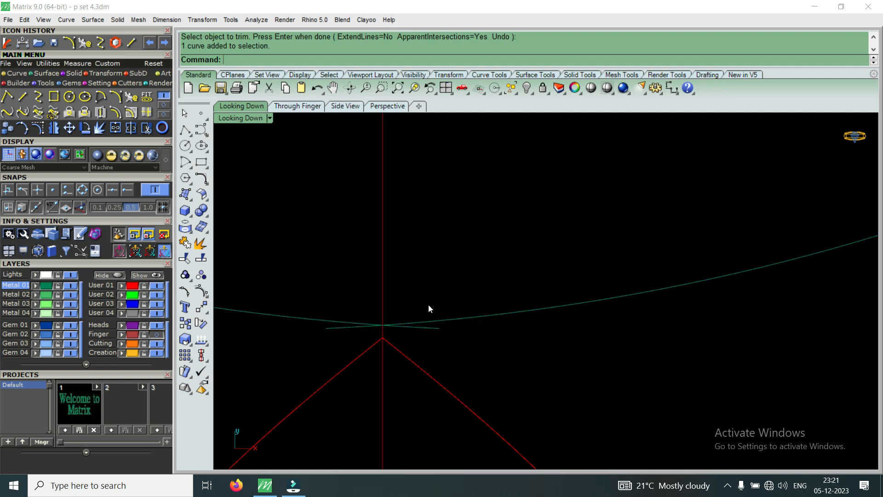
left_click_drag(428, 304, 402, 342)
right_click(368, 328)
left_click(358, 327)
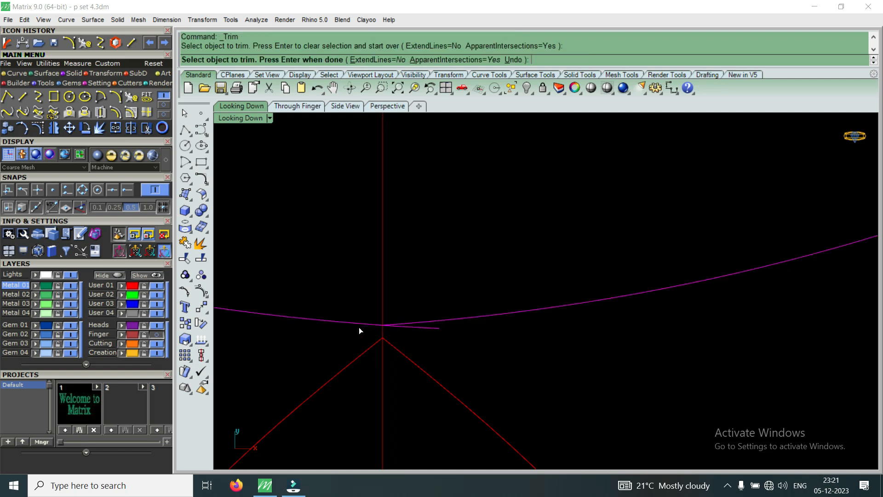
left_click(418, 328)
scroll(398, 340, "down", 2)
key("Return")
Show the control points of both outline halves and adjust the two points where the curves meet below the stone.
left_click(411, 333)
left_click(382, 332)
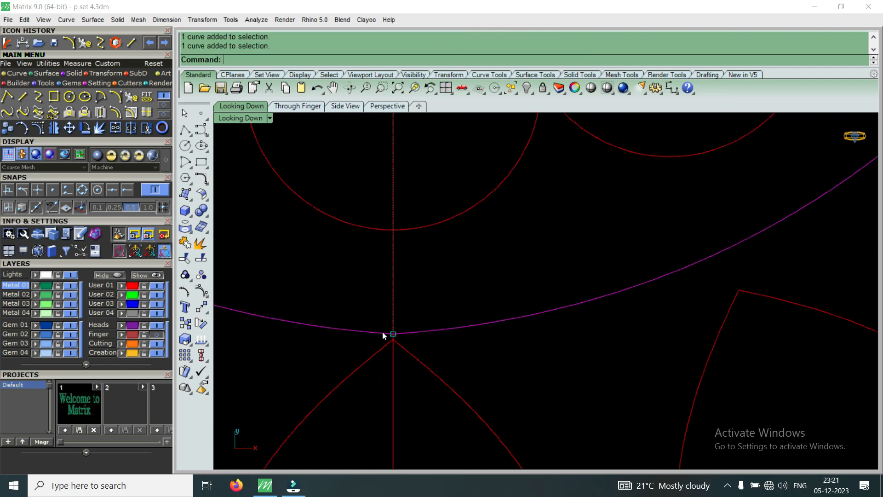
left_click(38, 128)
scroll(395, 317, "up", 2)
left_click_drag(379, 353, 418, 278)
scroll(442, 330, "down", 4)
scroll(442, 330, "down", 5)
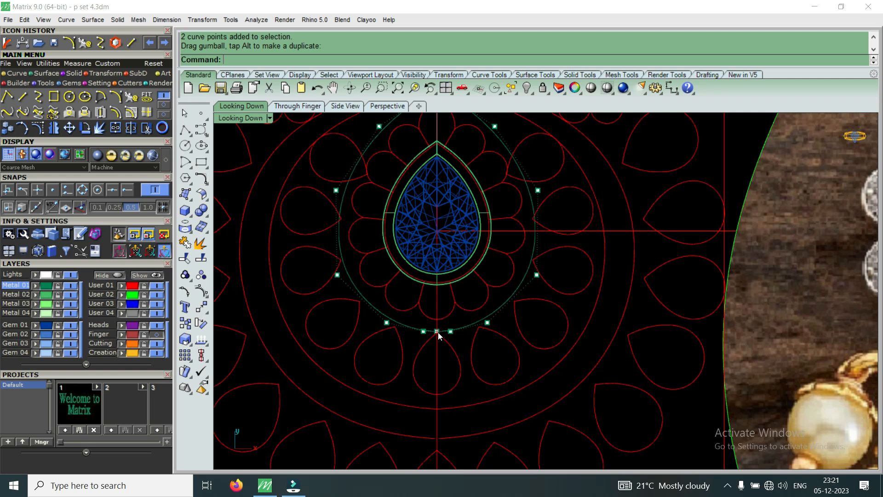
key("Escape")
Draw a horizontal straight line across the outline through the middle of the central stone, from one side to the other.
scroll(524, 241, "down", 2)
scroll(525, 246, "down", 2)
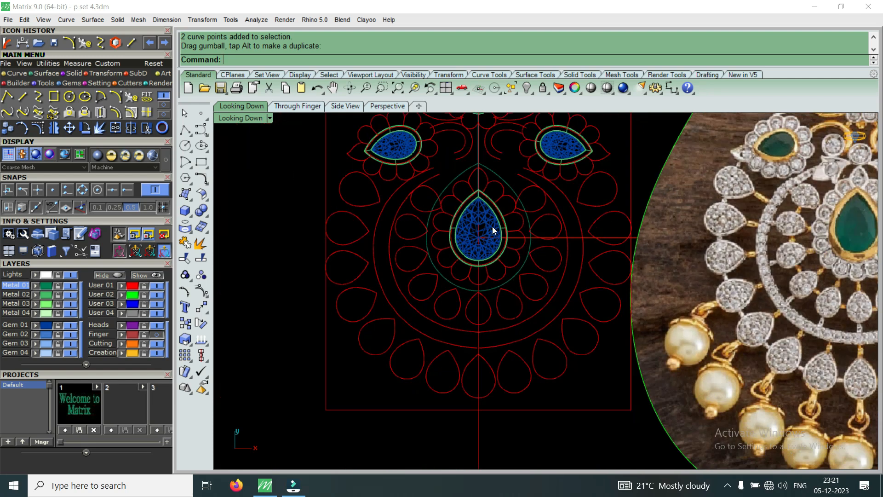
scroll(477, 232, "up", 2)
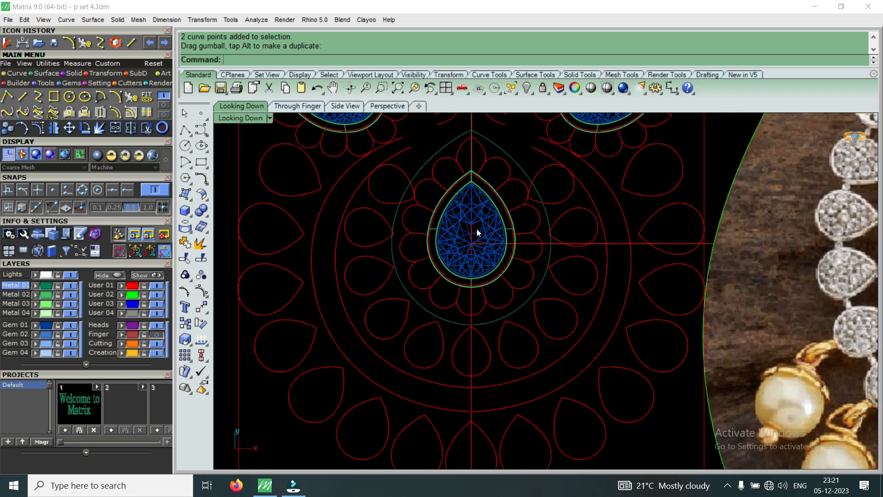
left_click(131, 43)
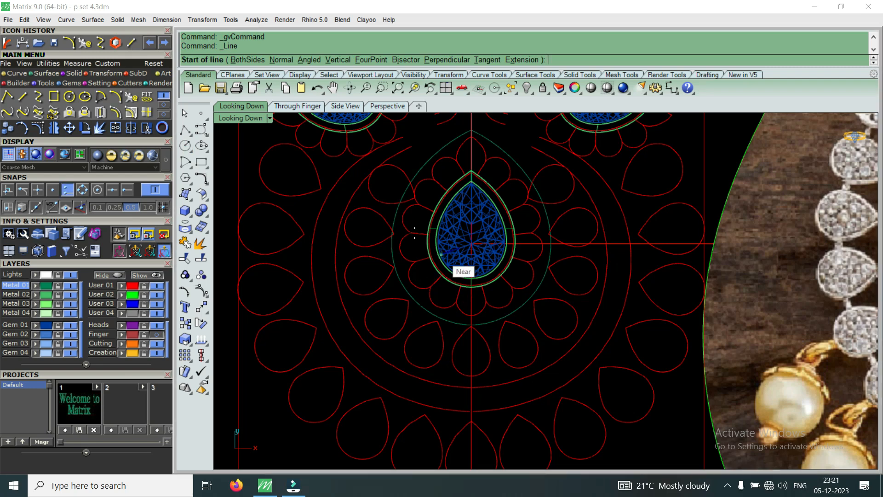
scroll(394, 258, "up", 3)
left_click(384, 250)
scroll(384, 249, "down", 2)
scroll(349, 248, "up", 1)
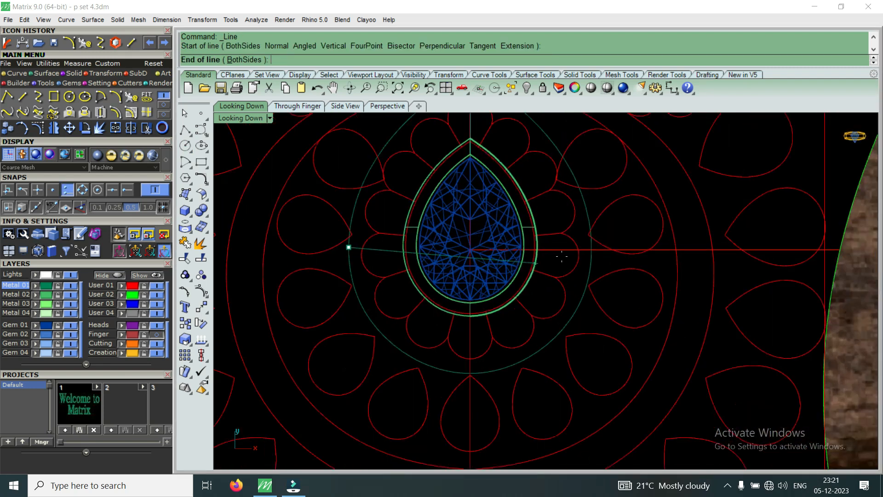
left_click(592, 251)
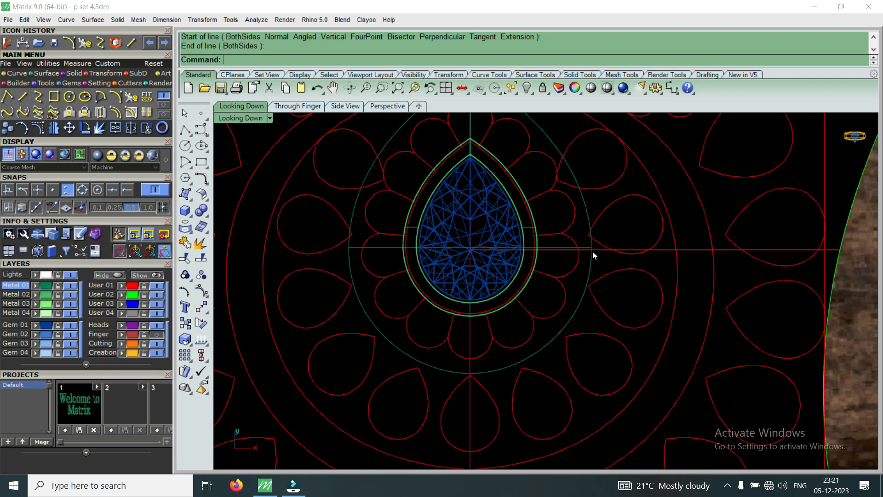
In the Perspective view, move the outline curves and the cross line straight up, well above the stones and bezels.
double_click(244, 118)
double_click(567, 118)
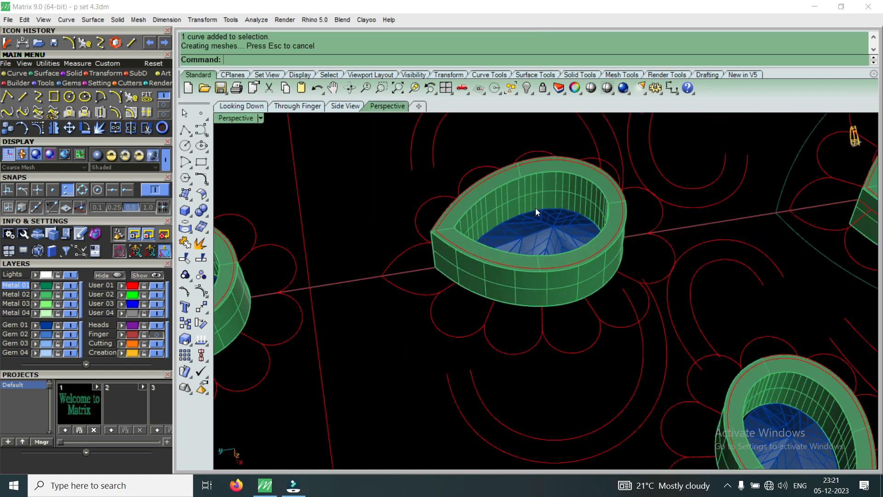
right_click_drag(586, 239, 609, 357)
scroll(609, 357, "up", 4)
right_click_drag(644, 304, 649, 377)
scroll(536, 360, "up", 5)
left_click(522, 368, "shift")
left_click(519, 275, "shift")
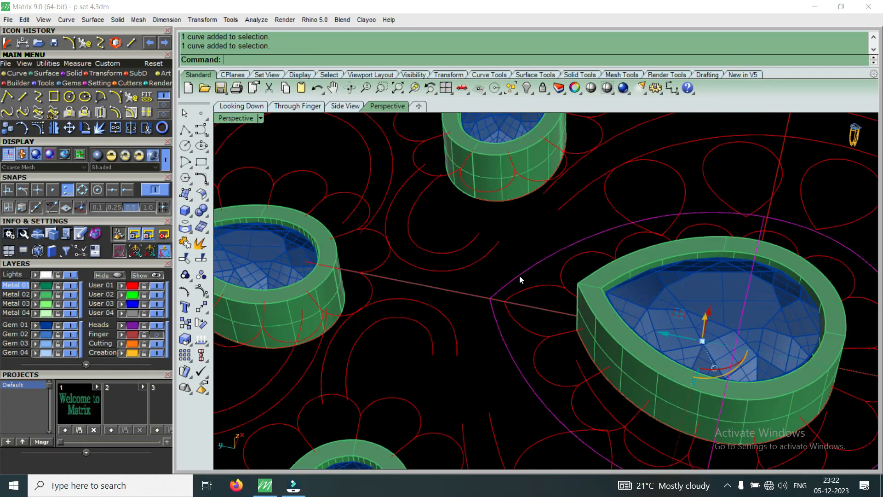
scroll(520, 276, "down", 6)
right_click_drag(556, 357, 589, 258)
left_click_drag(601, 258, 619, 179)
right_click_drag(632, 179, 435, 185)
scroll(507, 207, "up", 6)
key("Escape")
Rebuild the cross line above the central stone with a point count of 9 and degree 3.
left_click(573, 219)
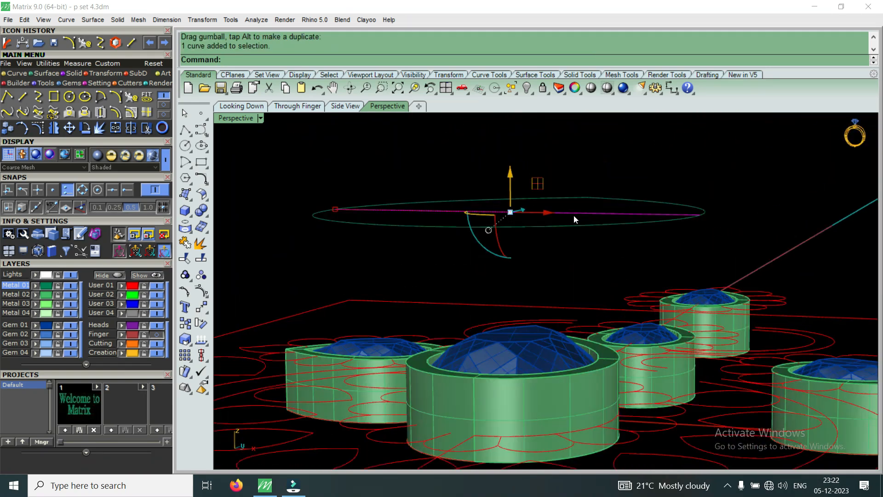
type("Rebuild")
key("Return")
key("Return")
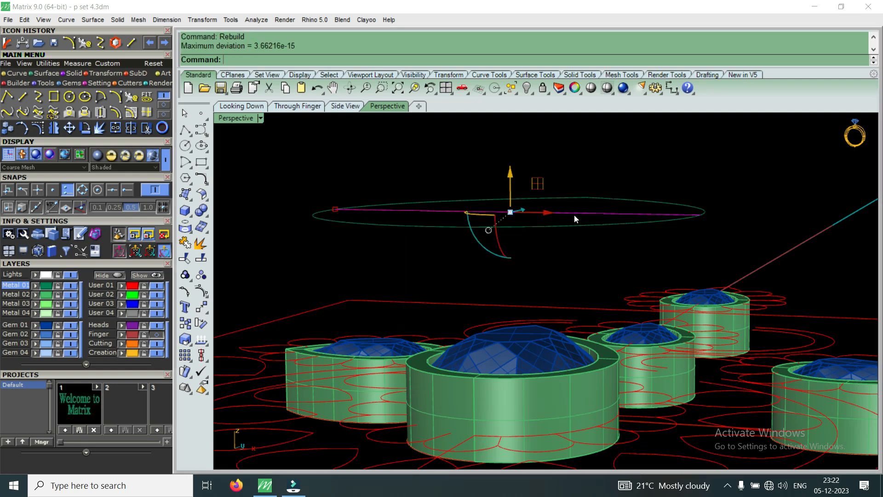
key("Return")
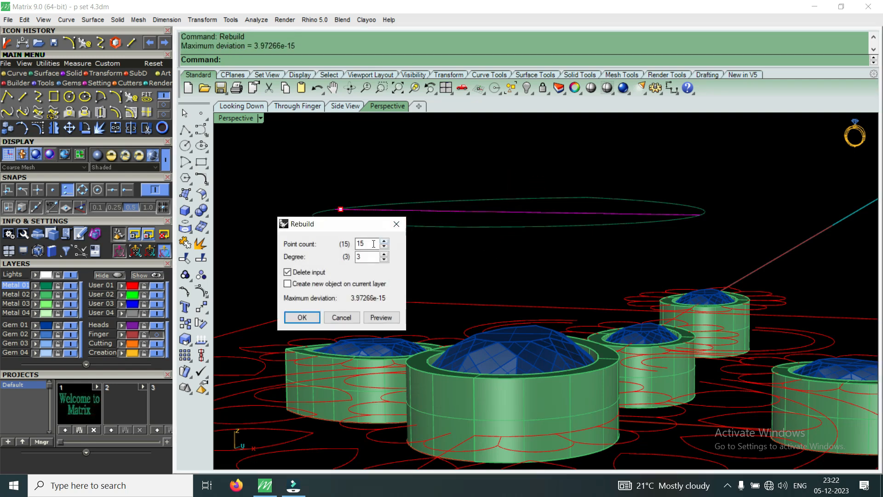
type("9")
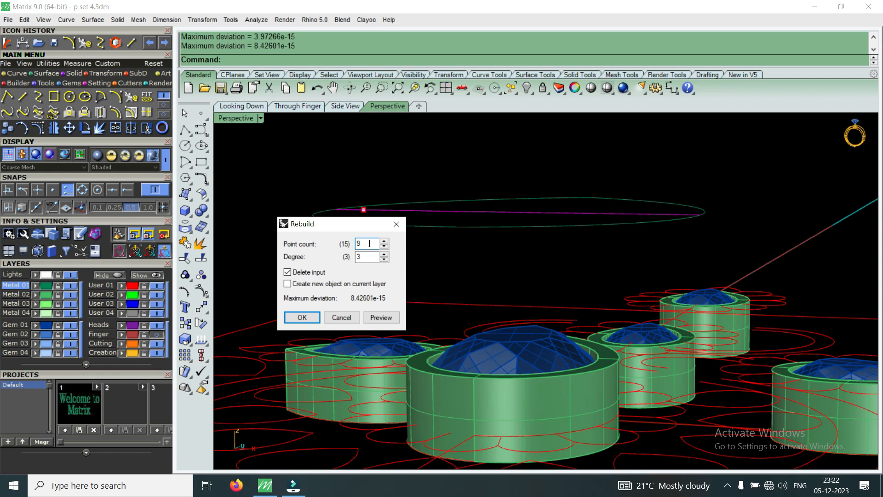
left_click(304, 316)
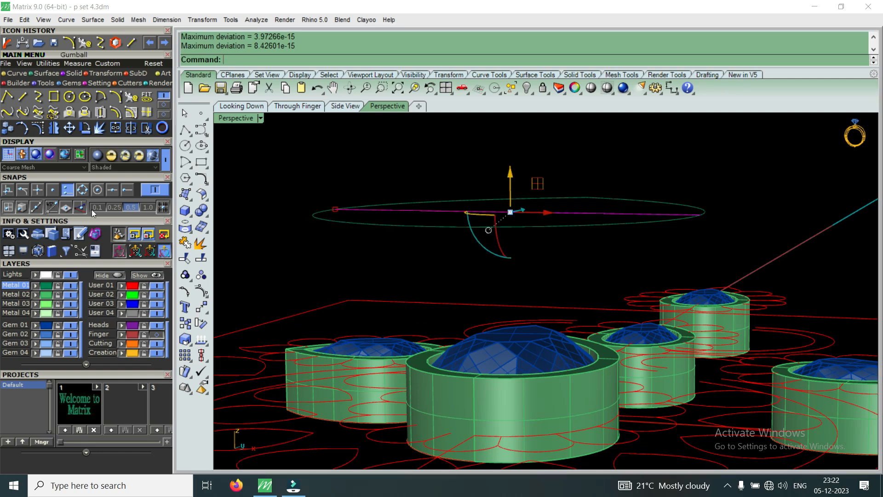
Show the control points of the rebuilt cross line and raise its three middle points vertically.
left_click(38, 128)
left_click_drag(428, 156, 585, 233)
left_click_drag(528, 178, 545, 156)
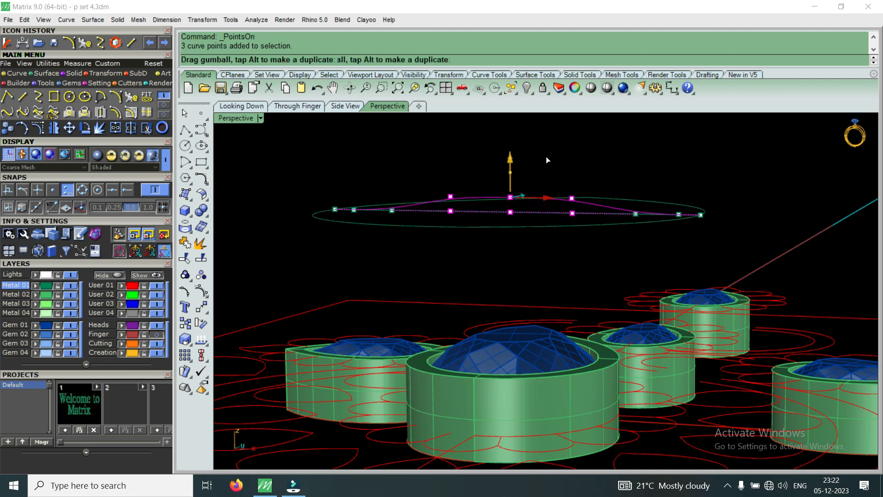
Raise the third point from each end of the cross curve, then lift its centre point and middle three points into an arch.
scroll(418, 178, "up", 3)
left_click_drag(365, 166, 404, 236)
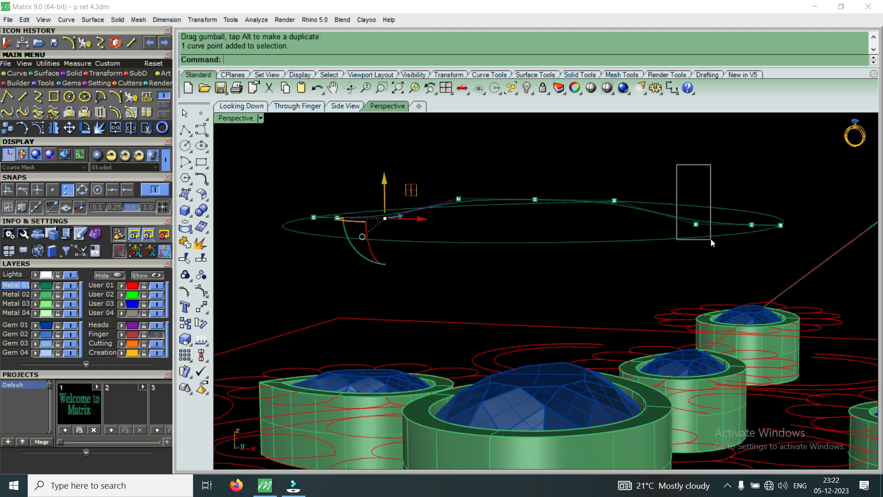
left_click_drag(711, 239, 712, 240, "shift")
left_click_drag(536, 187, 563, 169)
scroll(515, 151, "up", 2)
left_click_drag(514, 146, 550, 218)
left_click_drag(534, 171, 553, 163)
left_click_drag(419, 157, 669, 236)
left_click_drag(541, 161, 572, 167)
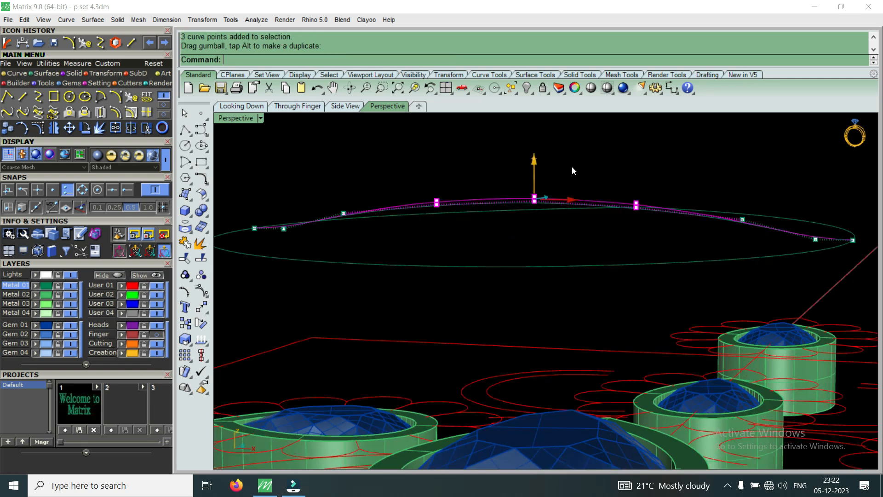
Raise the second control point from each end of the arched cross curve together.
scroll(570, 169, "down", 5)
scroll(441, 206, "up", 7)
left_click_drag(346, 191, 394, 248)
scroll(399, 246, "down", 8)
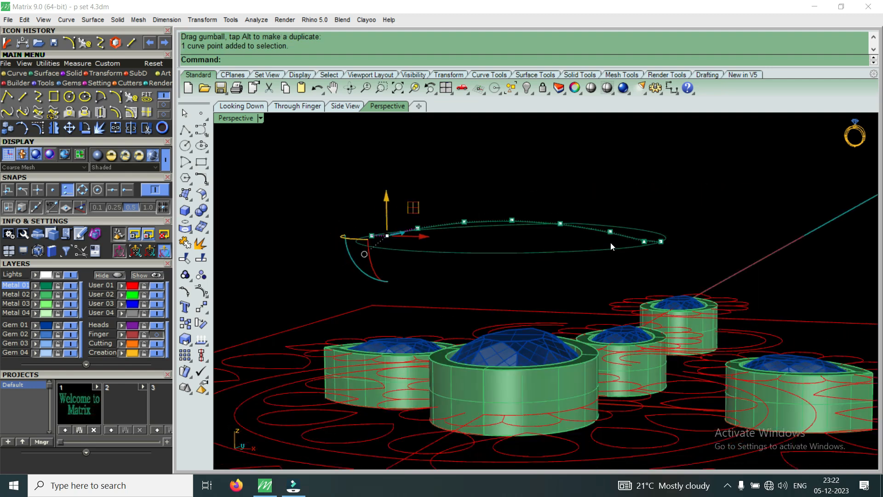
scroll(612, 243, "up", 4)
left_click_drag(675, 249, 675, 249)
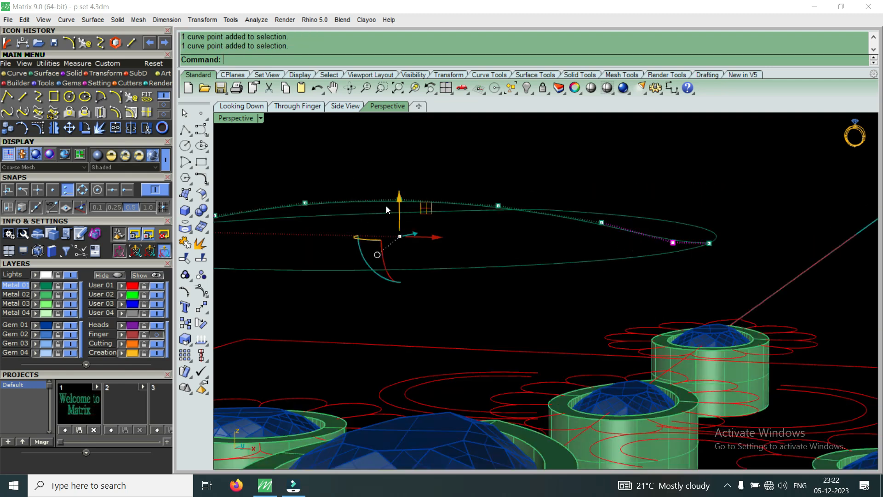
left_click_drag(404, 199, 437, 187)
Lift the central group of control points on the cross curve to make the arch higher.
scroll(556, 201, "down", 5)
right_click_drag(506, 212, 554, 205)
scroll(460, 185, "up", 4)
scroll(368, 170, "down", 3)
left_click_drag(353, 155, 574, 212)
scroll(486, 174, "up", 2)
left_click_drag(459, 152, 482, 146)
Raise the two control points on each side of the arch's centre slightly, then the middle three points.
left_click(301, 150)
left_click_drag(394, 203, 394, 203)
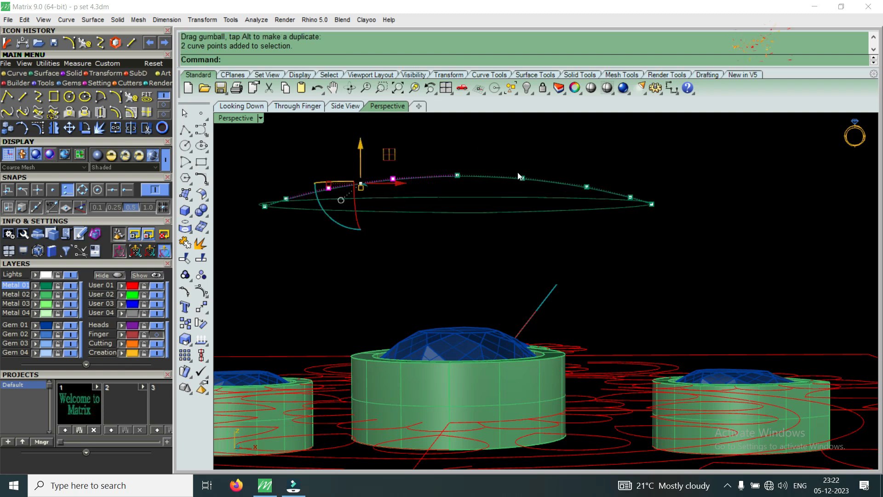
left_click_drag(528, 172, 600, 206)
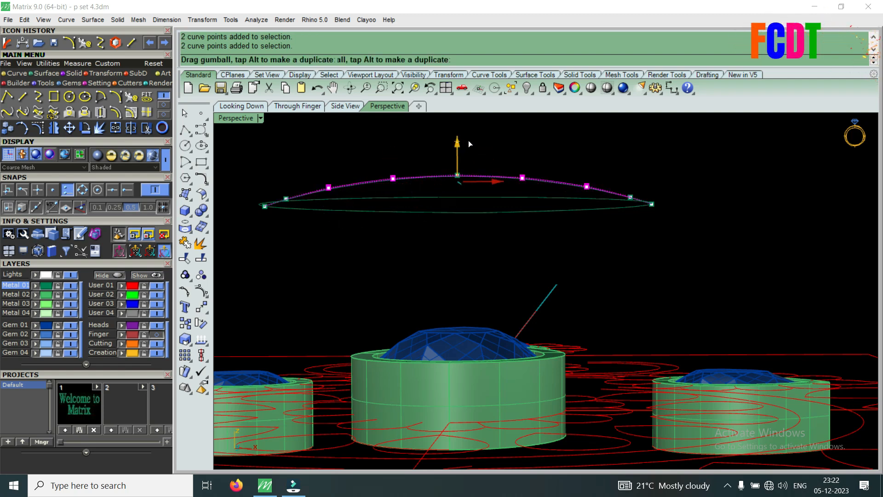
left_click(469, 140)
left_click_drag(367, 150, 539, 195)
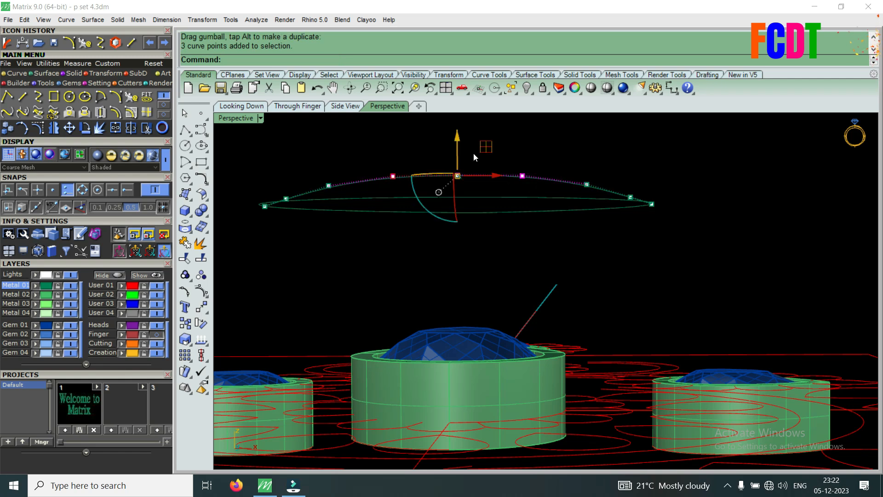
left_click_drag(465, 140, 469, 138)
Lift the second control point from each end of the cross curve again to round the arch's ends.
scroll(294, 171, "up", 5)
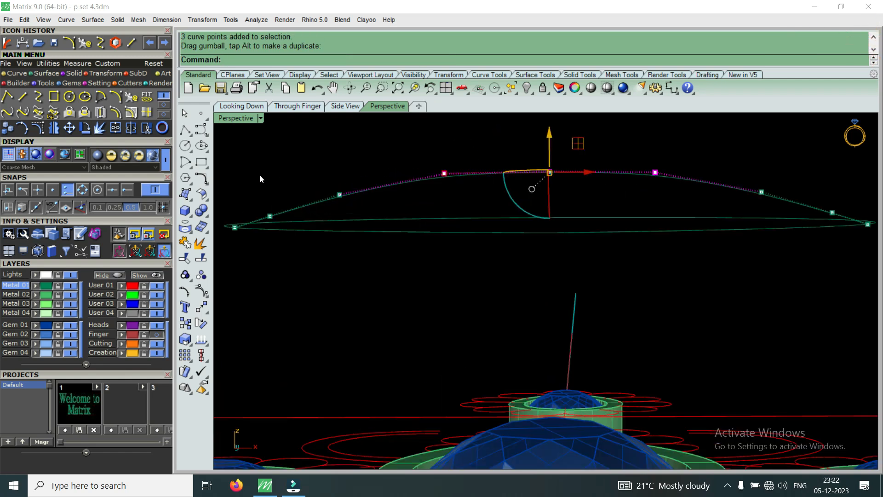
left_click_drag(259, 176, 289, 225)
right_click_drag(288, 224, 380, 249)
scroll(337, 253, "down", 7)
scroll(694, 244, "up", 4)
left_click_drag(692, 203, 718, 246)
scroll(717, 247, "down", 5)
right_click_drag(717, 246, 558, 208)
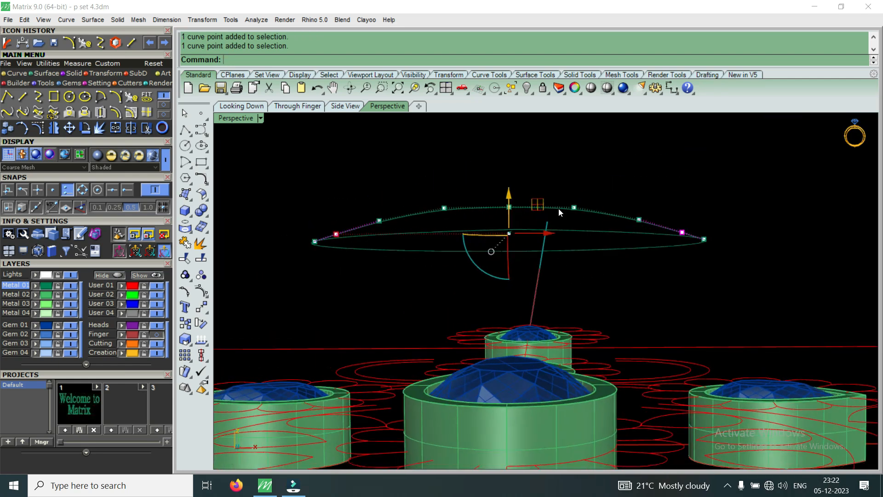
scroll(558, 209, "up", 5)
left_click_drag(478, 211, 492, 205)
scroll(491, 207, "down", 5)
Select the third control point from each end of the arch and raise the pair slightly.
scroll(402, 202, "up", 5)
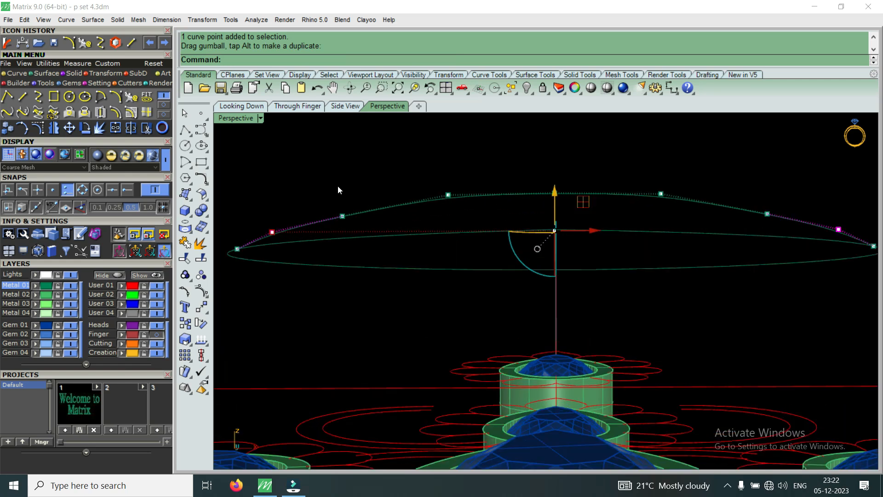
left_click_drag(332, 191, 368, 234)
scroll(381, 240, "down", 5)
scroll(617, 216, "up", 2)
left_click_drag(618, 219, 650, 240, "shift")
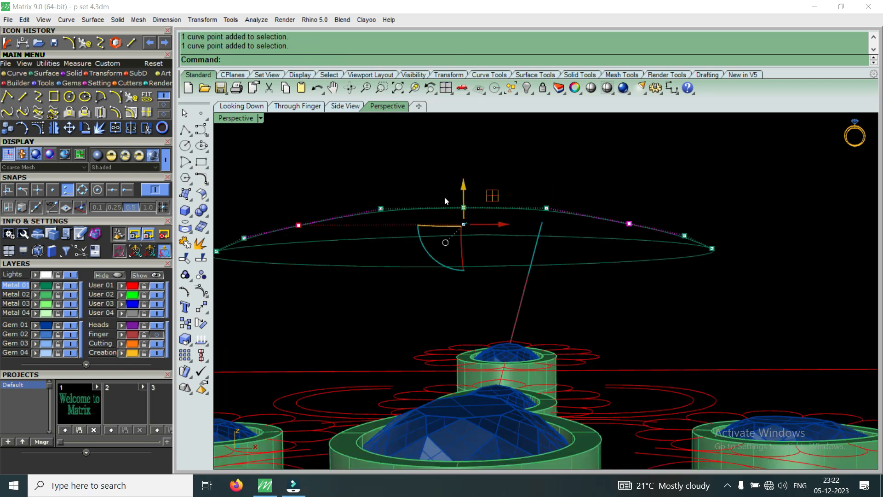
left_click_drag(464, 188, 474, 183)
Raise the middle control points of the arch a little more and clear the selection.
left_click(385, 173)
left_click_drag(336, 176, 592, 239)
mouse_move(462, 174)
left_mouse_down()
mouse_move(474, 167)
mouse_move(481, 214)
mouse_move(473, 166)
left_mouse_up()
left_click(422, 160)
key("Escape")
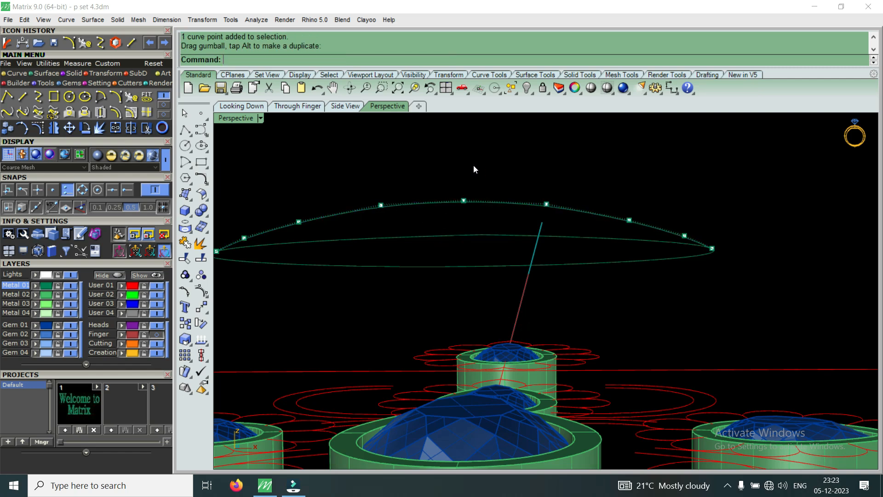
Nudge the third control point from each end of the arch upward and turn the control points off.
left_click_drag(281, 191, 374, 239)
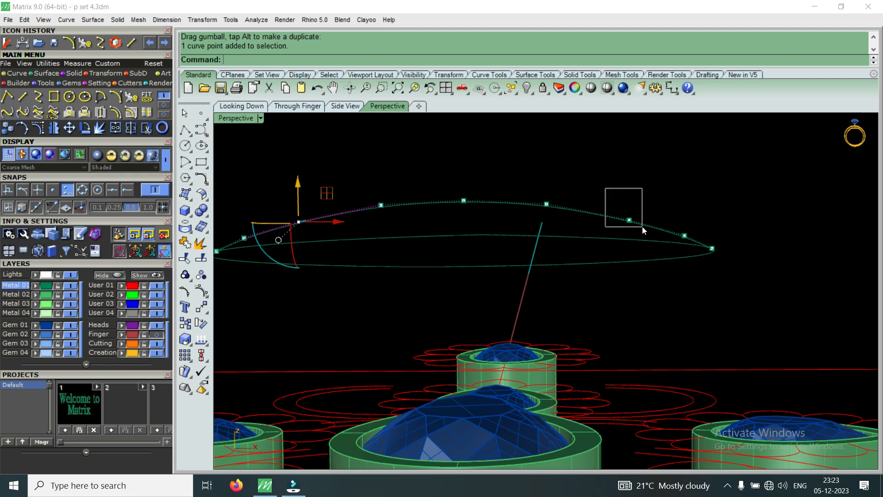
left_click_drag(642, 226, 642, 227, "shift")
left_click_drag(466, 181, 473, 179)
scroll(473, 178, "down", 2)
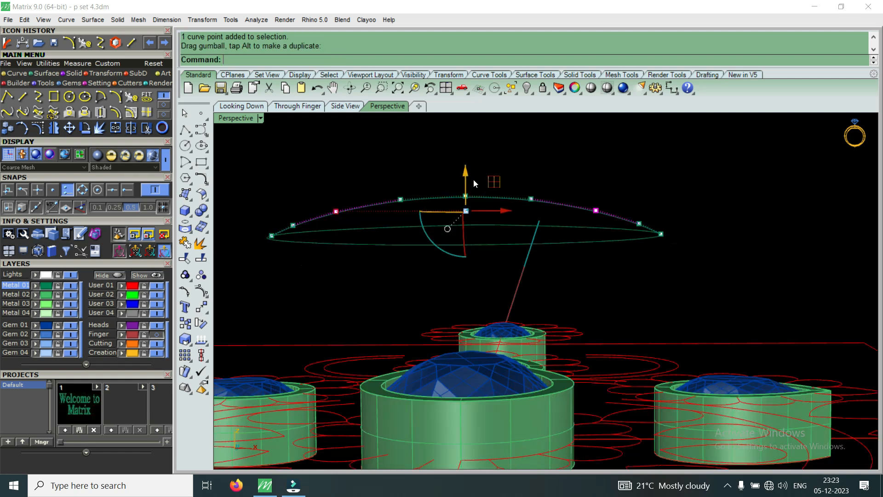
scroll(474, 183, "down", 2)
key("Escape")
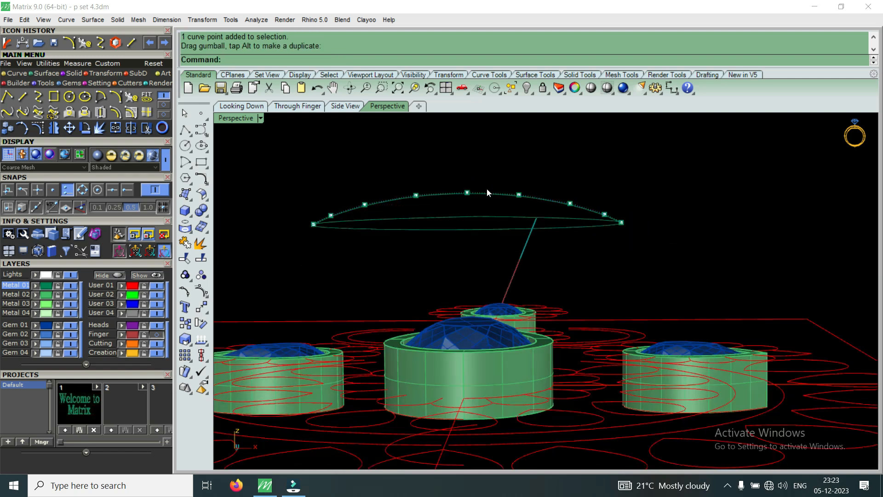
right_click_drag(548, 214, 583, 216)
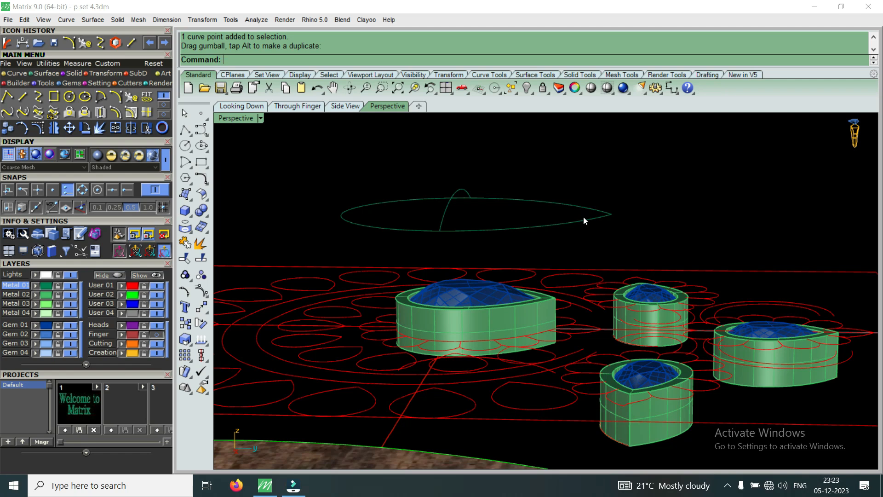
Try to fit a Patch surface through the two outline halves and the arched cross curve.
type("a")
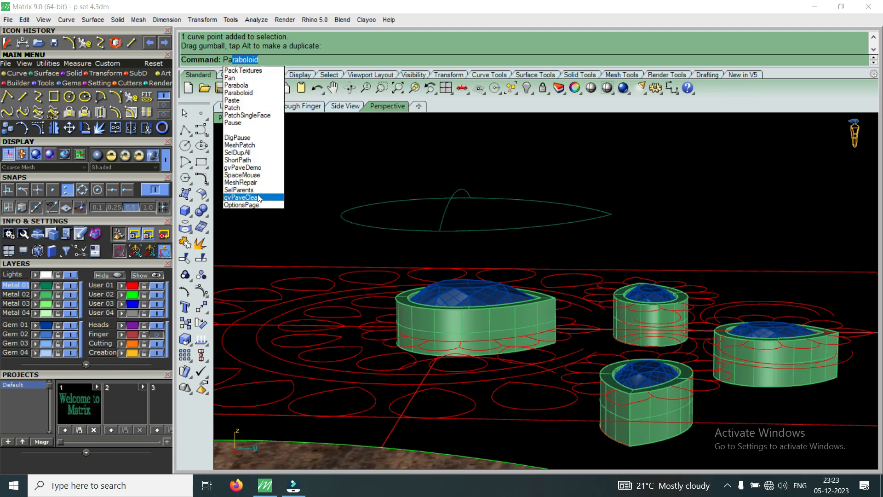
left_click(246, 109)
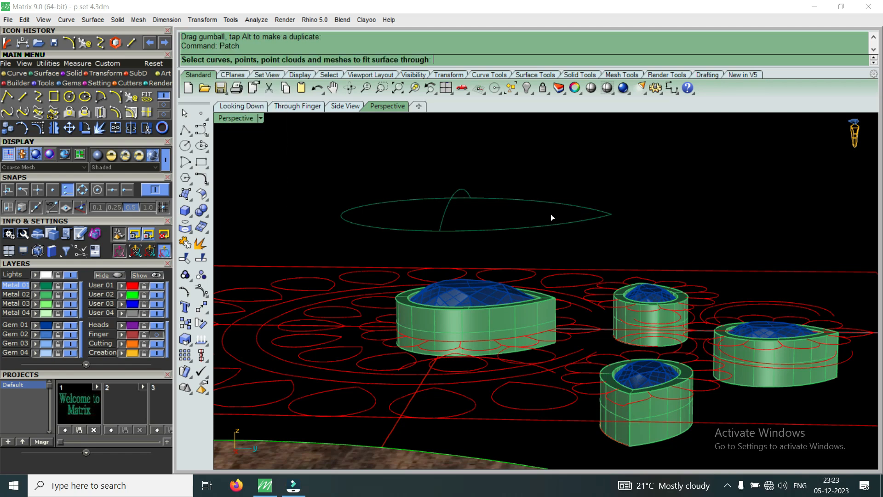
left_click(593, 211)
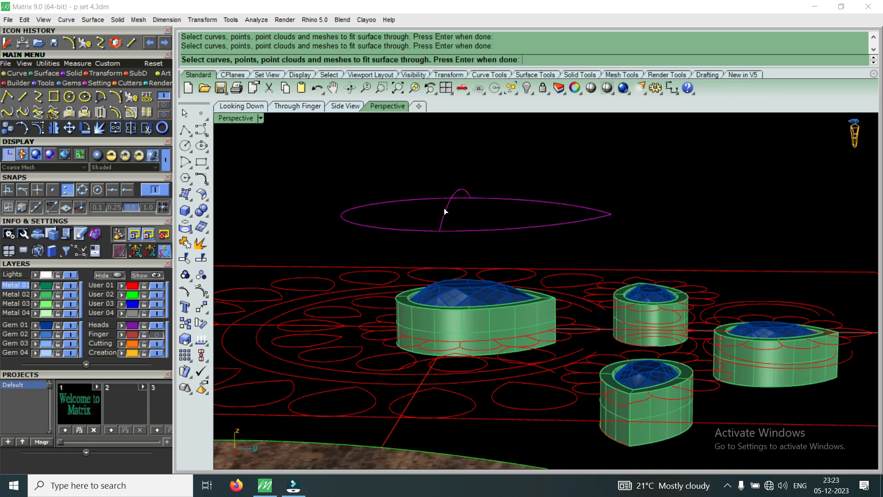
key("Return")
key("Return")
right_click_drag(450, 209, 412, 227)
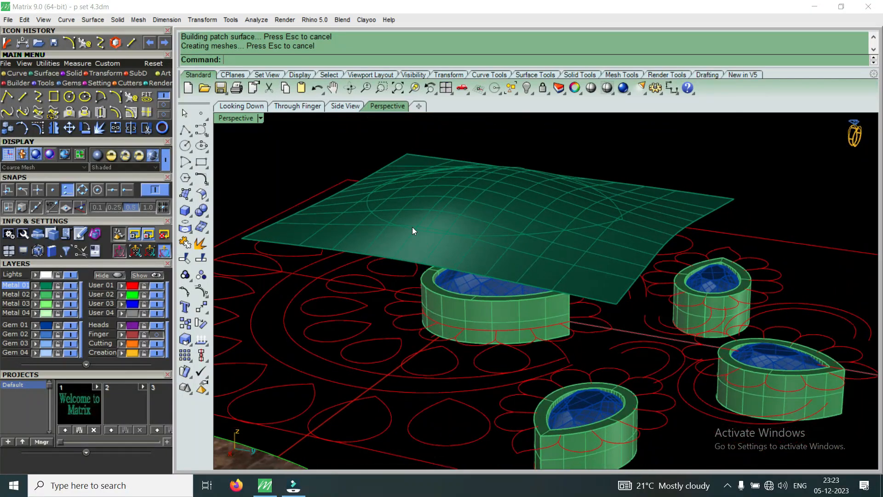
key("ctrl+z")
Create a Sweep2 surface toward the pointed end, using the outline halves as rails and the arched curve as cross section.
right_click_drag(470, 231, 509, 199)
left_click(509, 199)
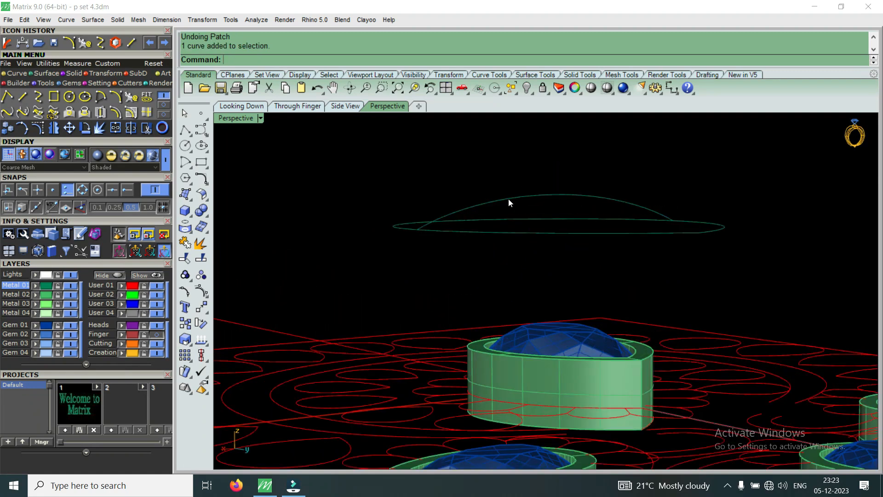
type("S2")
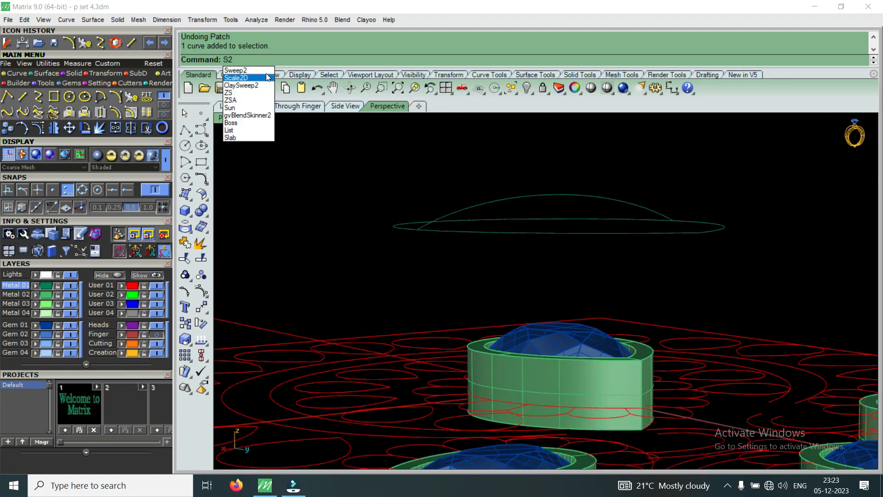
key("Return")
right_click_drag(574, 238, 630, 256)
left_click(831, 261)
left_click(830, 258)
left_click(618, 218)
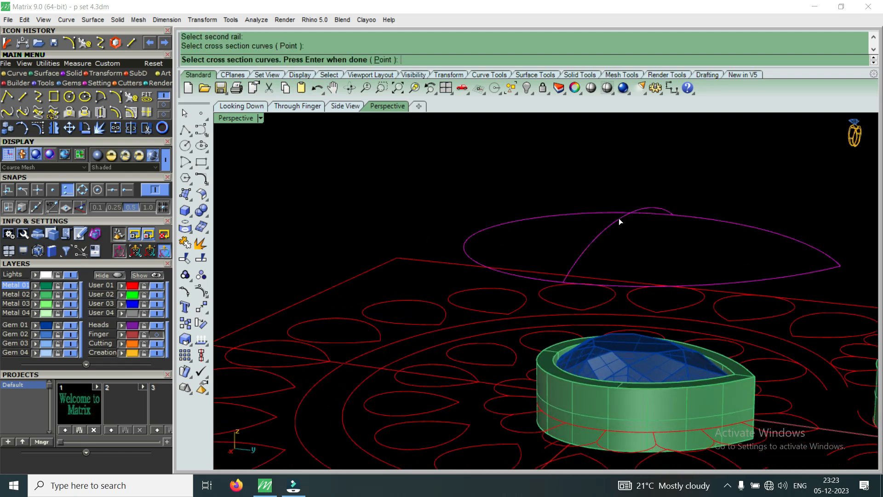
key("Return")
key("Return")
Create a second Sweep2 surface over the rounded end from the same outline rails and arched curve, without simplifying the cross section.
key("Return")
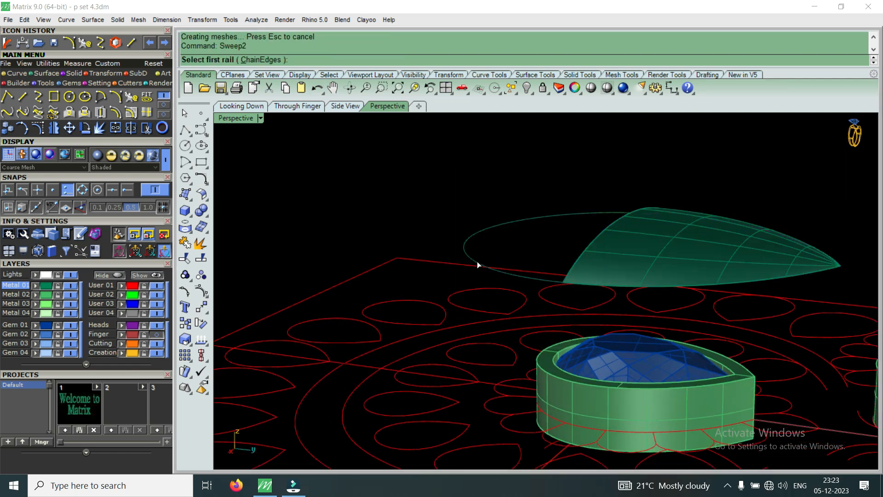
left_click(475, 263)
left_click(537, 220)
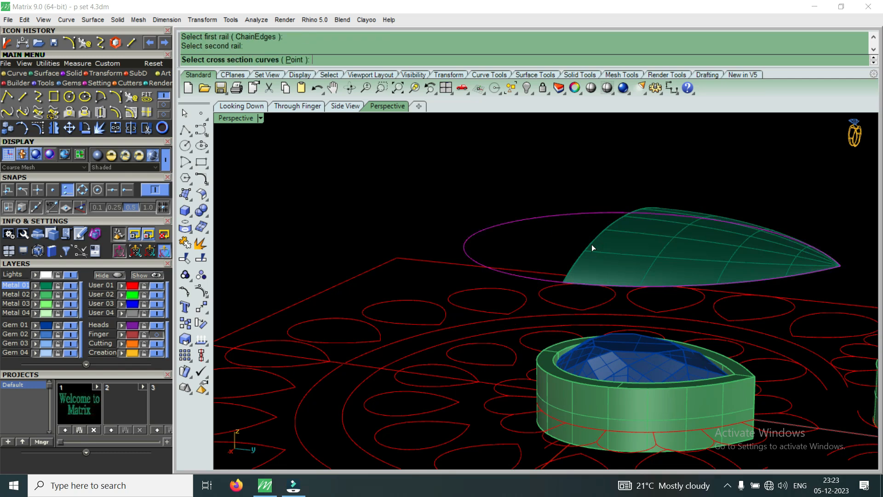
left_click(591, 244)
left_click(628, 285)
key("Return")
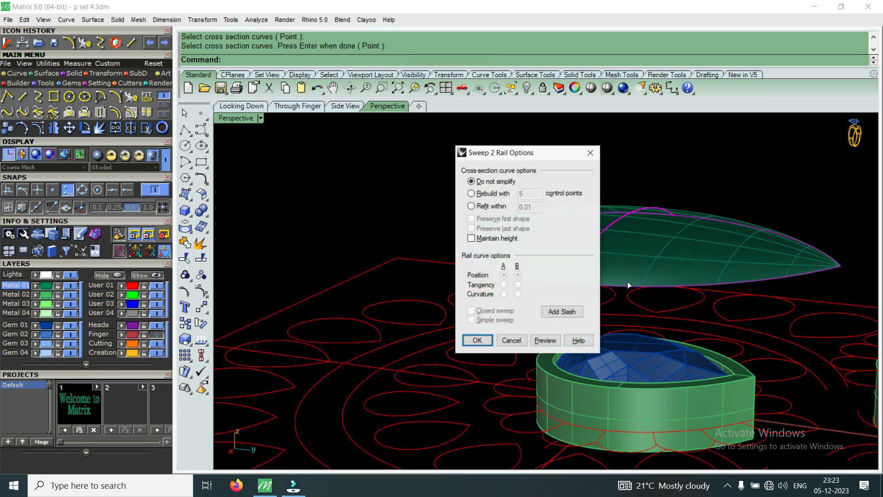
key("Return")
scroll(551, 228, "down", 4)
mouse_move(551, 228)
right_mouse_down()
mouse_move(664, 235)
mouse_move(669, 207)
mouse_move(686, 221)
mouse_move(558, 213)
right_mouse_up()
scroll(636, 274, "up", 5)
right_click_drag(636, 274, 554, 254)
scroll(554, 253, "up", 2)
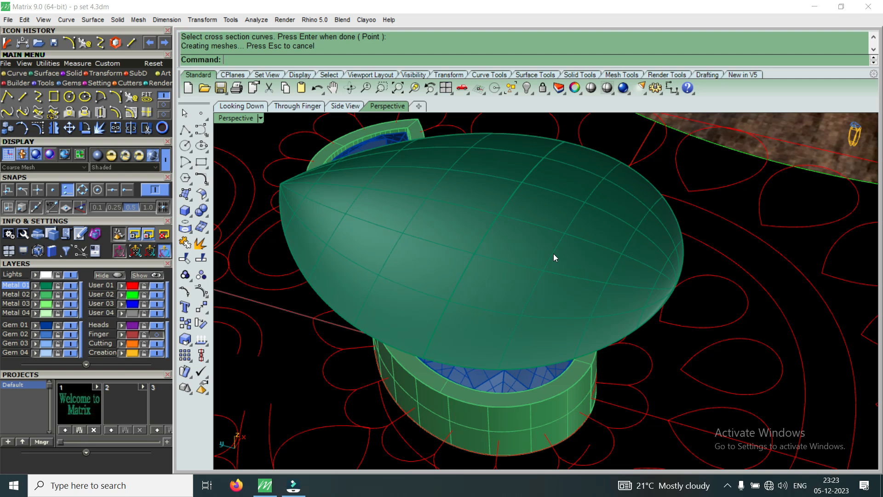
Merge the two Sweep2 surfaces into one pear-shaped dome and select it to check the result.
left_click(46, 73)
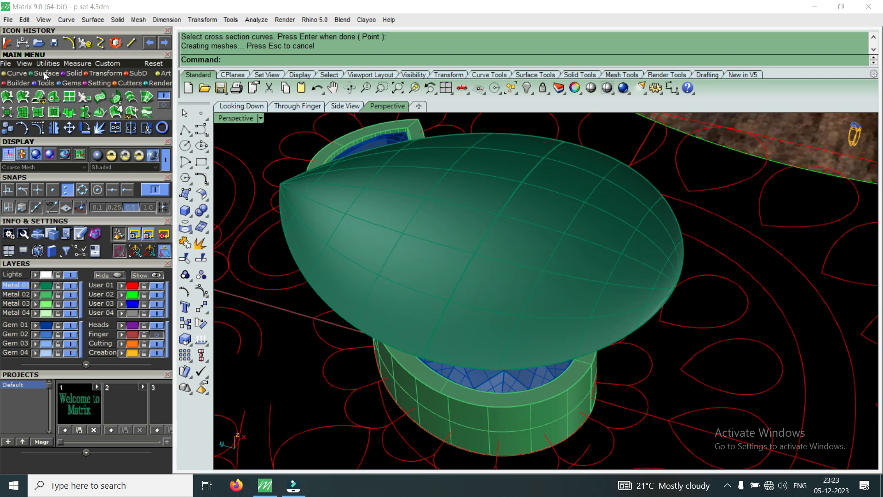
left_click(160, 106)
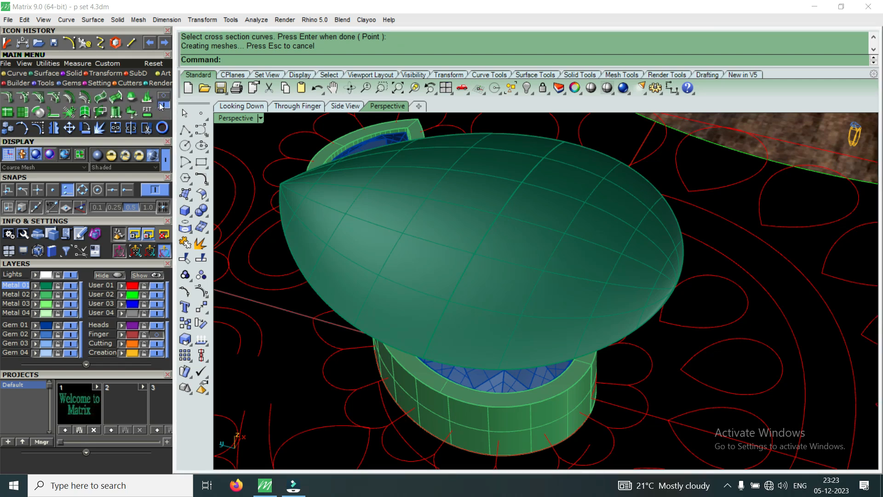
left_click(100, 98)
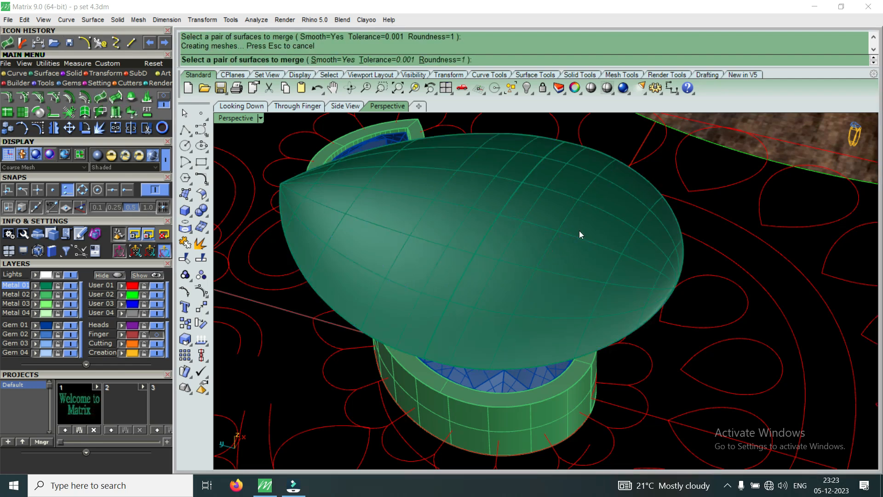
key("Escape")
scroll(579, 232, "down", 6)
scroll(551, 281, "up", 4)
right_click_drag(552, 280, 438, 302)
scroll(438, 302, "down", 4)
scroll(583, 252, "up", 4)
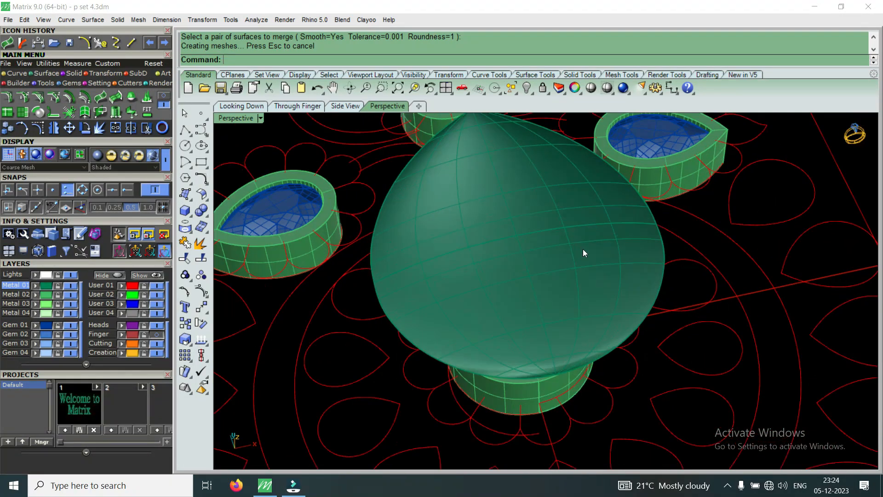
left_click(583, 249)
scroll(538, 295, "down", 6)
right_click_drag(538, 286, 505, 332)
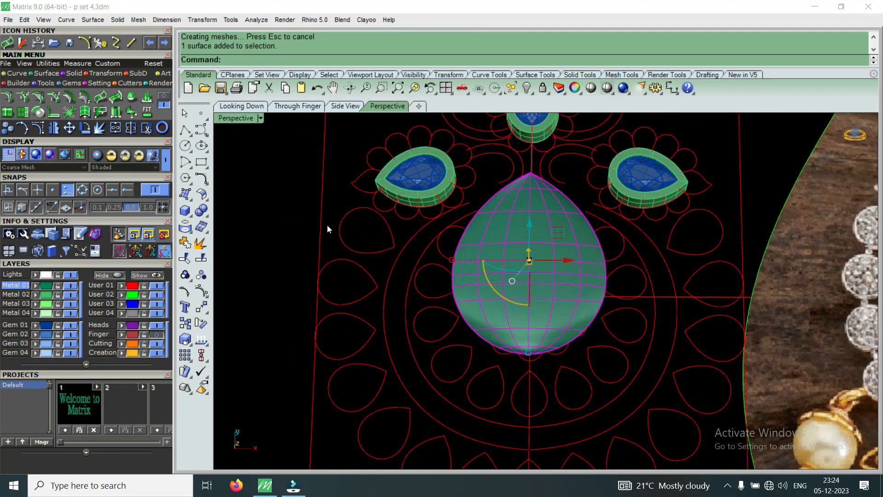
Clear the selection and select the petal curves around the central stone's rounded end together with its pear-shaped outline.
double_click(225, 119)
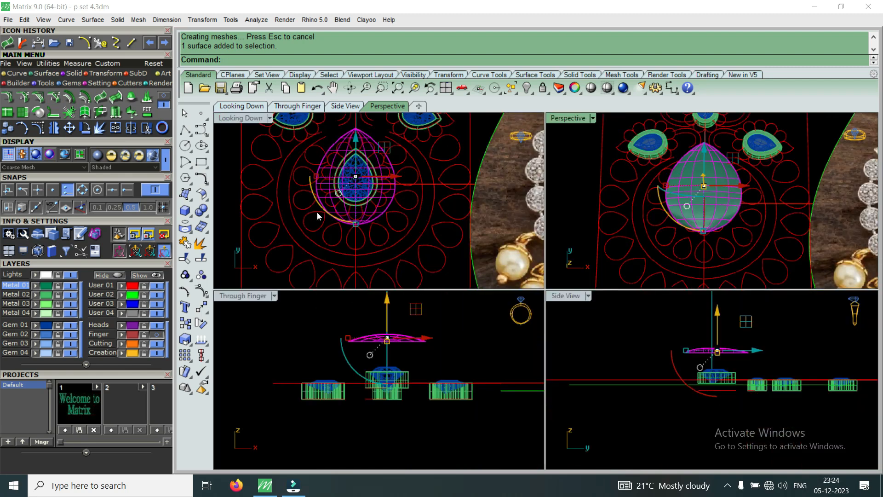
scroll(349, 189, "up", 8)
key("Escape")
scroll(378, 201, "up", 3)
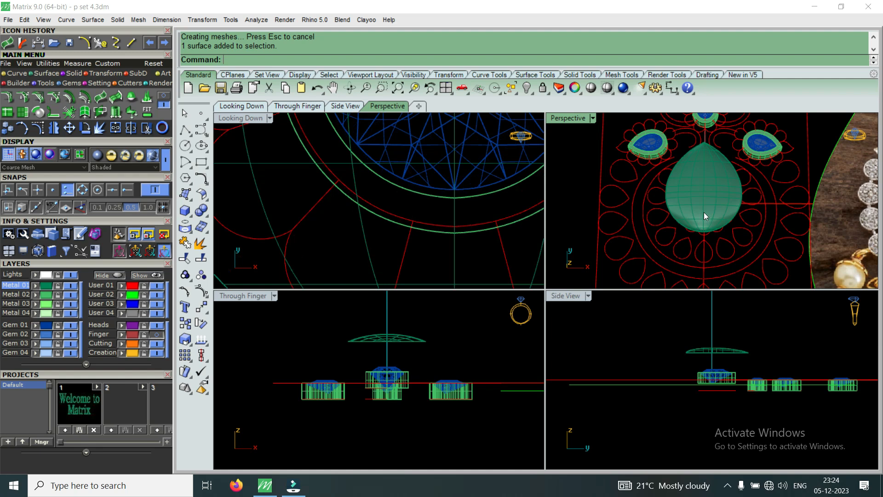
right_click_drag(703, 211, 783, 167)
left_click(286, 236)
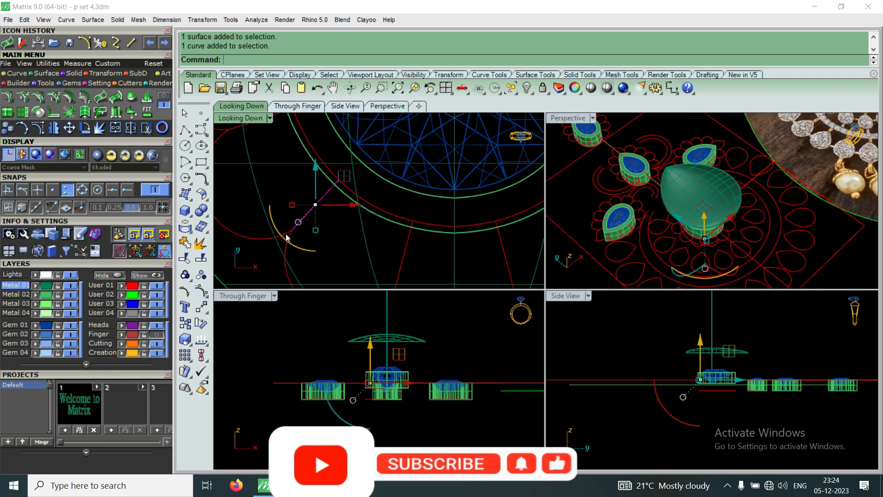
left_click(260, 239, "shift")
left_click(289, 242, "shift")
scroll(310, 221, "down", 5)
scroll(357, 241, "up", 5)
scroll(383, 256, "down", 4)
scroll(368, 256, "up", 4)
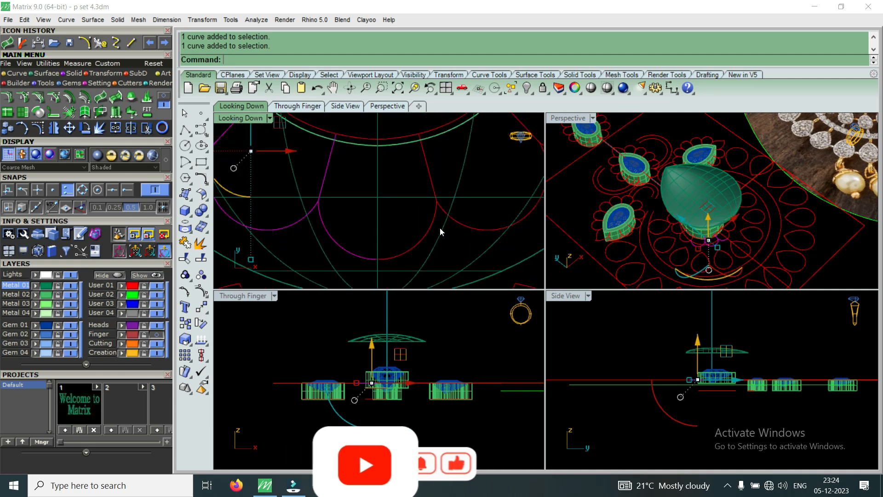
left_click(443, 210, "shift")
scroll(415, 225, "down", 3)
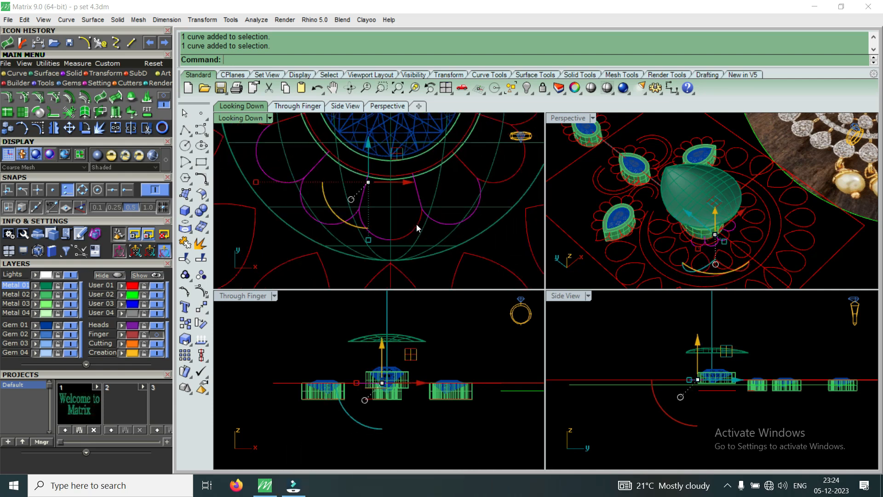
left_click(418, 175, "shift")
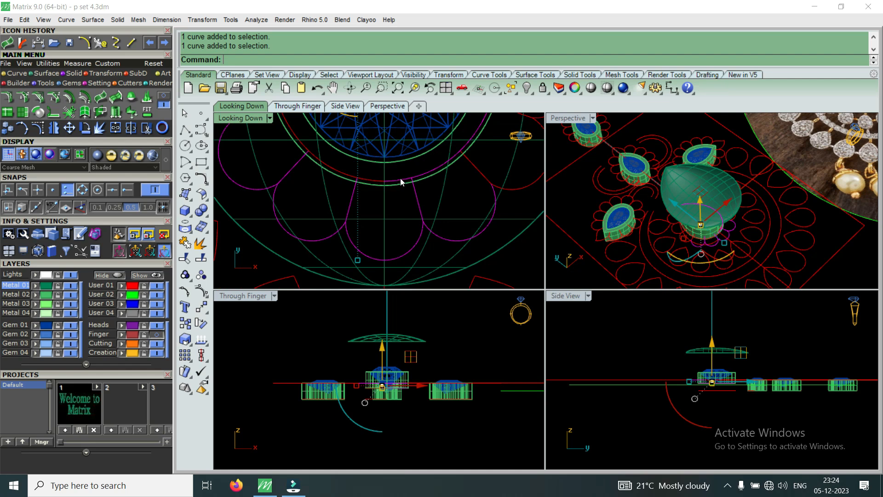
Add the petal curves along the +X side of the central stone to the selection.
scroll(488, 181, "up", 6)
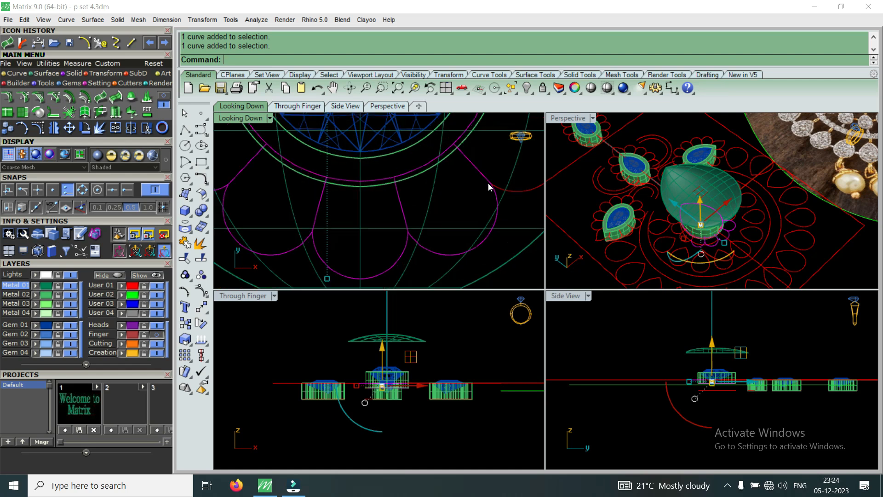
left_click(500, 189, "shift")
scroll(416, 225, "down", 9)
scroll(468, 171, "up", 7)
left_click(443, 168, "shift")
scroll(422, 237, "down", 11)
scroll(438, 170, "up", 6)
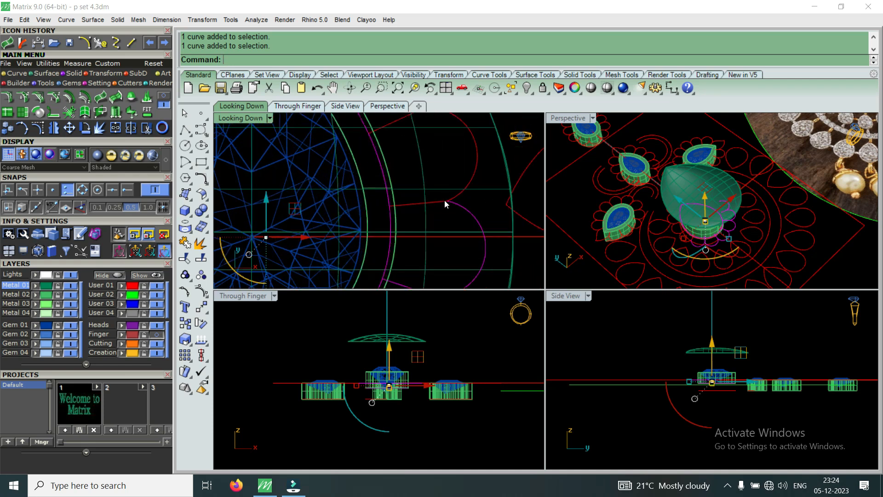
scroll(438, 225, "down", 5)
scroll(427, 207, "up", 8)
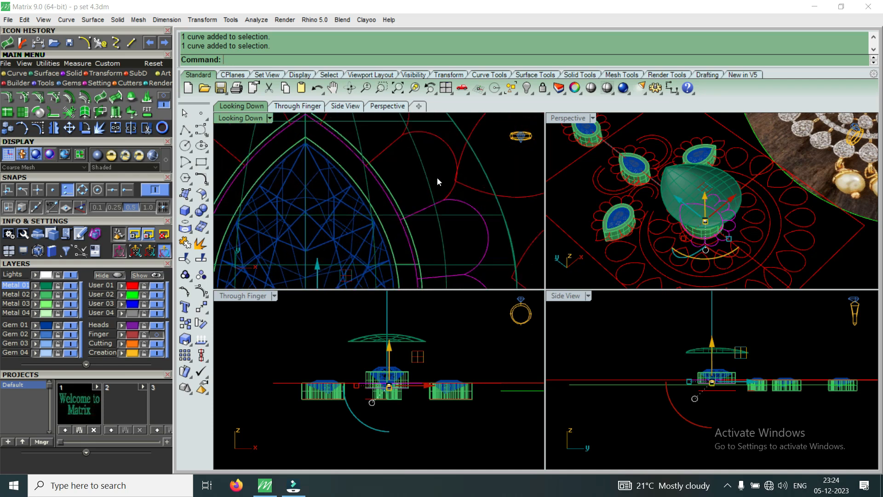
scroll(421, 225, "down", 5)
scroll(400, 177, "up", 7)
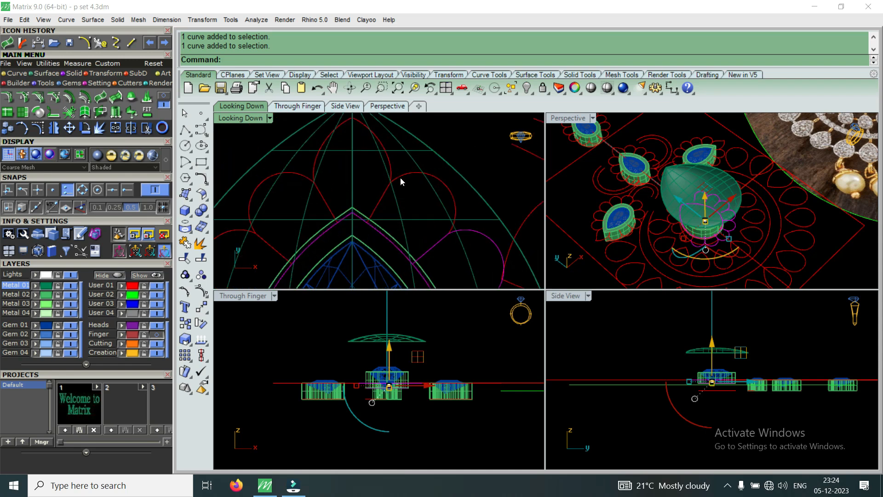
Add the petal curves around the stone's pointed end and along its -X side to the selection.
left_click(398, 173, "shift")
left_click(391, 165, "shift")
scroll(390, 162, "down", 6)
scroll(340, 172, "up", 6)
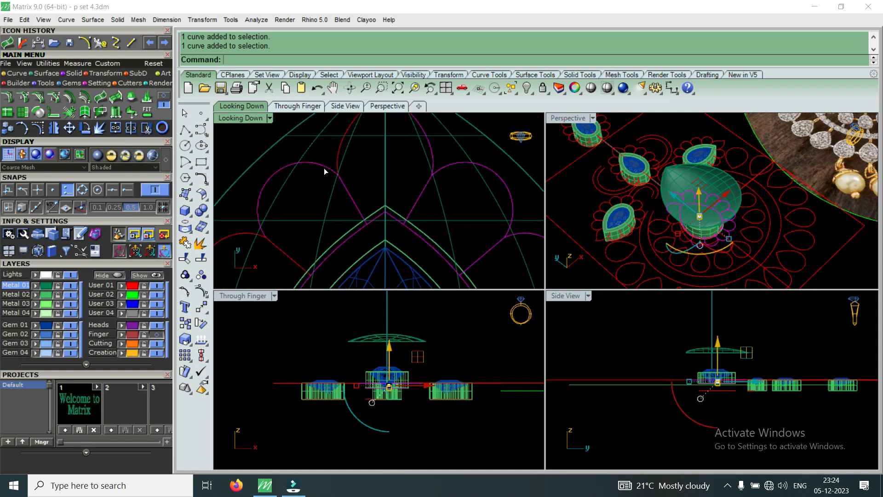
scroll(335, 156, "down", 5)
scroll(363, 182, "up", 6)
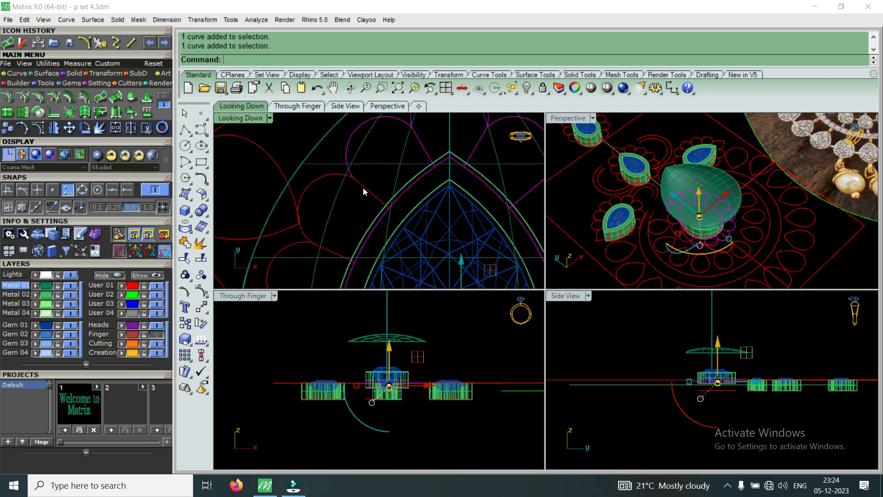
left_click(328, 176, "shift")
scroll(327, 176, "down", 7)
scroll(306, 237, "up", 5)
left_click(312, 253, "shift")
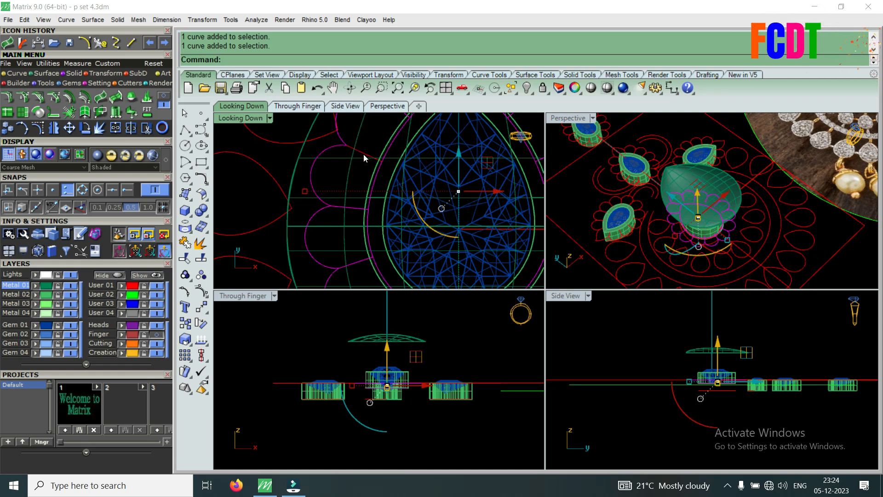
Check the selected petal ring for completeness and its position beneath the dome in the plan and perspective views.
scroll(362, 153, "down", 4)
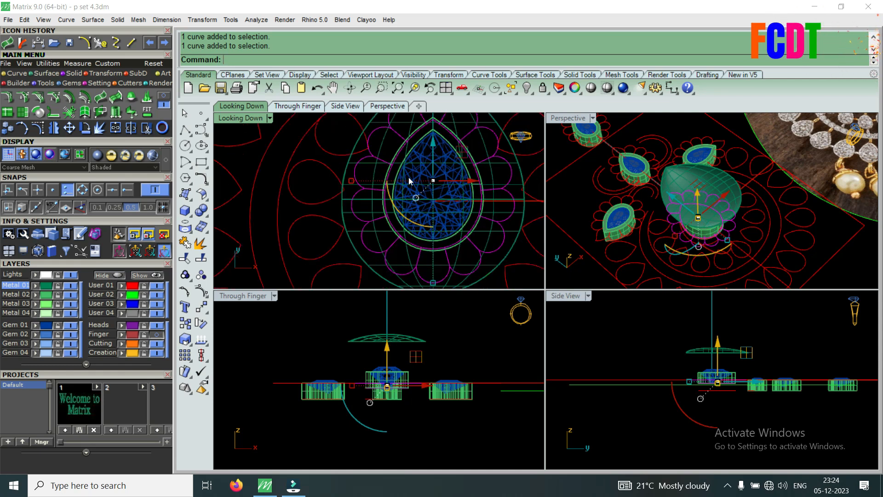
double_click(567, 119)
scroll(519, 290, "up", 6)
right_click_drag(524, 267, 527, 293)
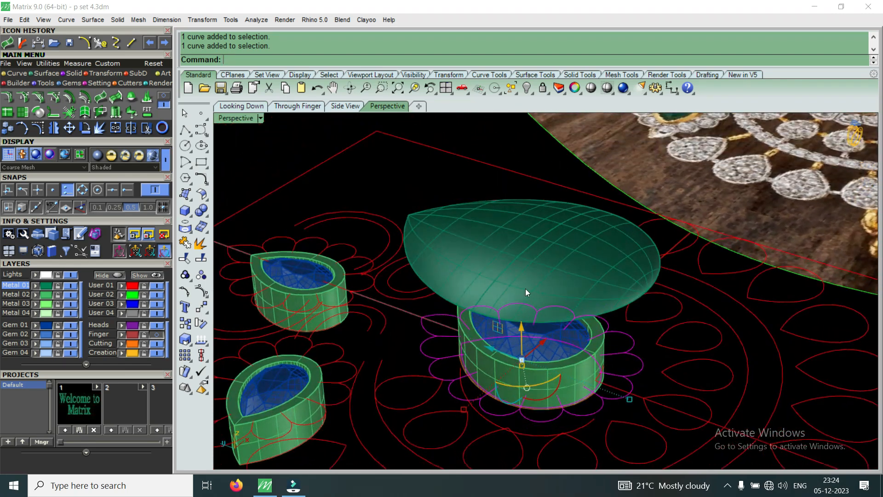
double_click(242, 120)
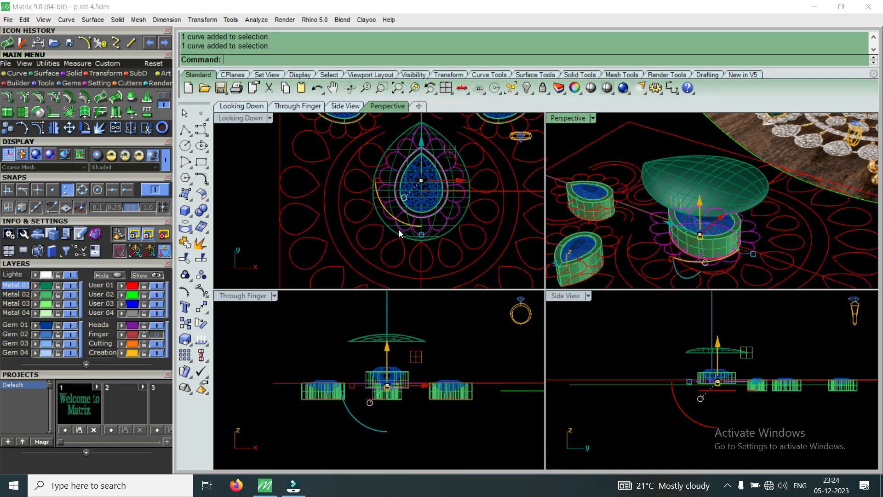
scroll(414, 221, "up", 4)
scroll(414, 243, "down", 3)
scroll(423, 207, "up", 3)
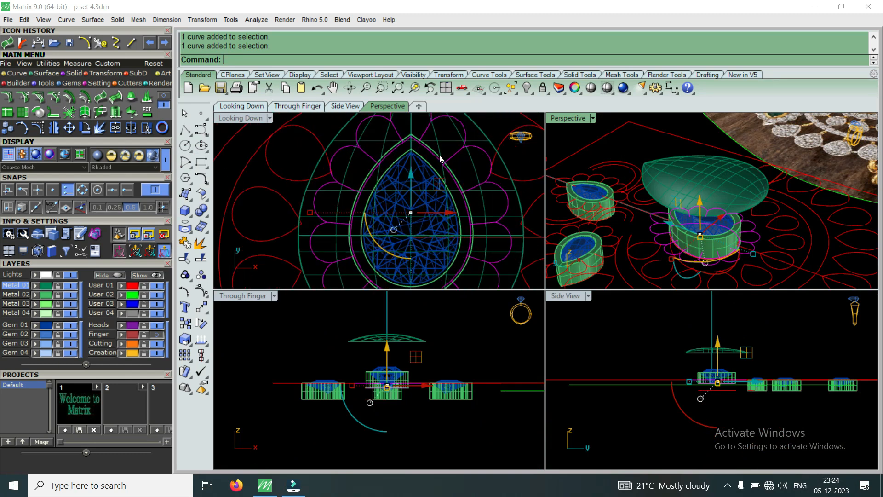
scroll(440, 158, "up", 2)
right_click_drag(680, 236, 674, 222)
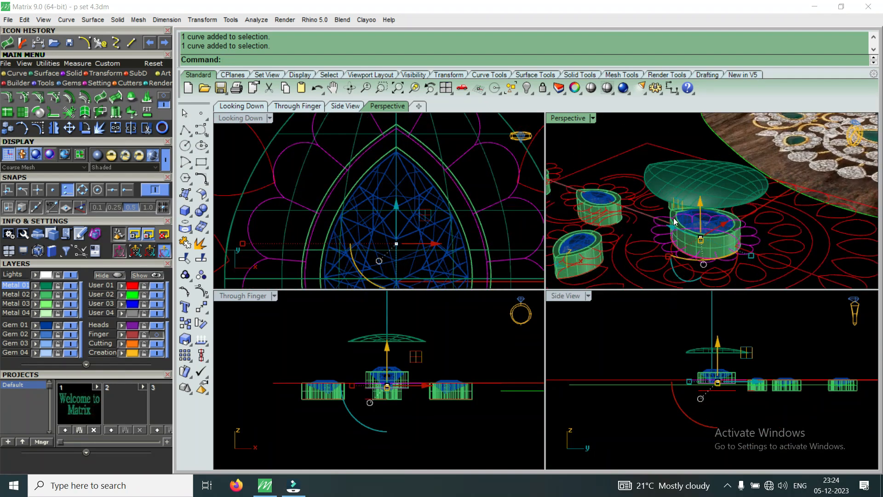
Project the selected petal curves and pear outline onto the dome surface, keeping the original curves.
double_click(570, 118)
scroll(563, 216, "up", 3)
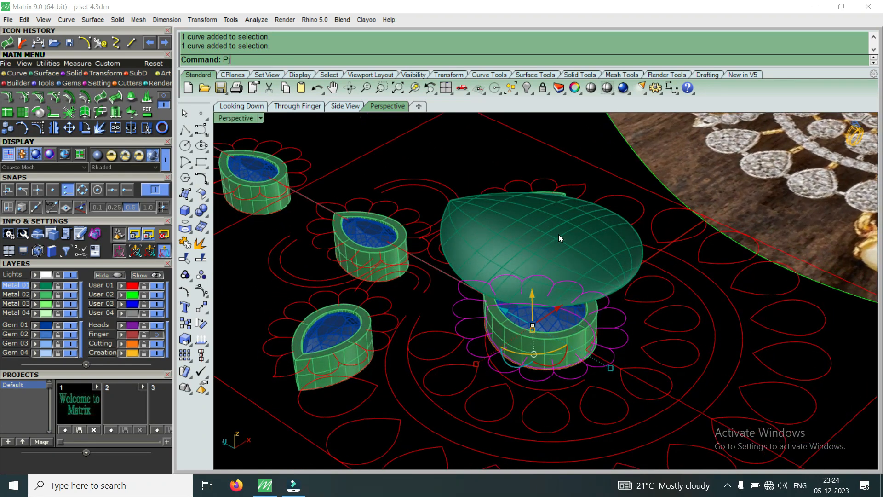
left_click(260, 71)
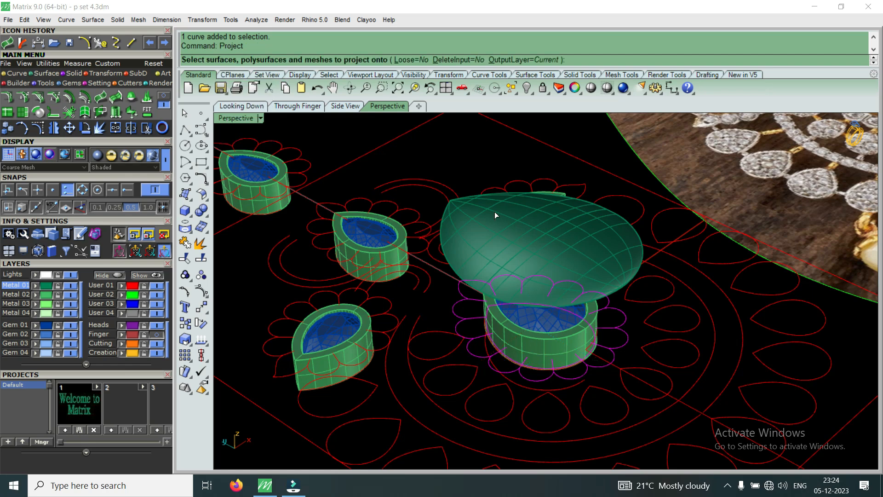
left_click(564, 249)
right_click(563, 245)
right_click_drag(563, 245, 563, 362)
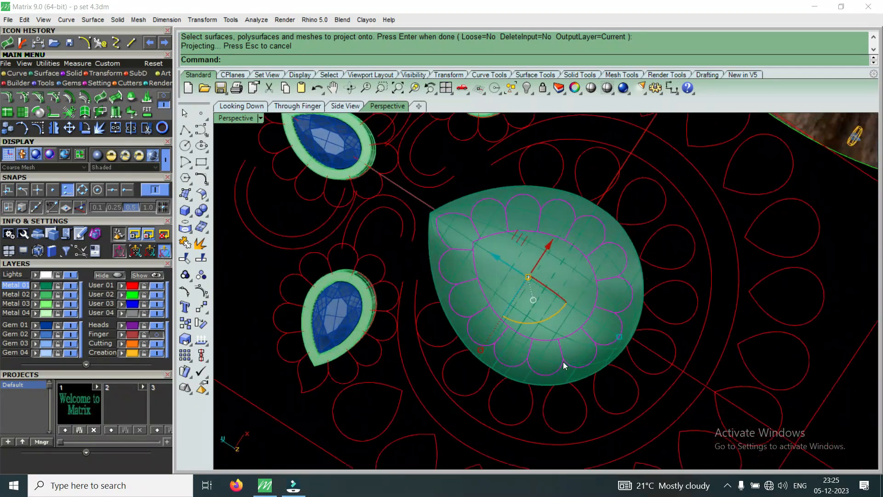
Compare the projected petal ring with the central flower in the reference photo of the pendant.
scroll(562, 361, "down", 9)
scroll(646, 193, "up", 4)
scroll(645, 194, "up", 4)
right_click_drag(645, 193, 572, 291)
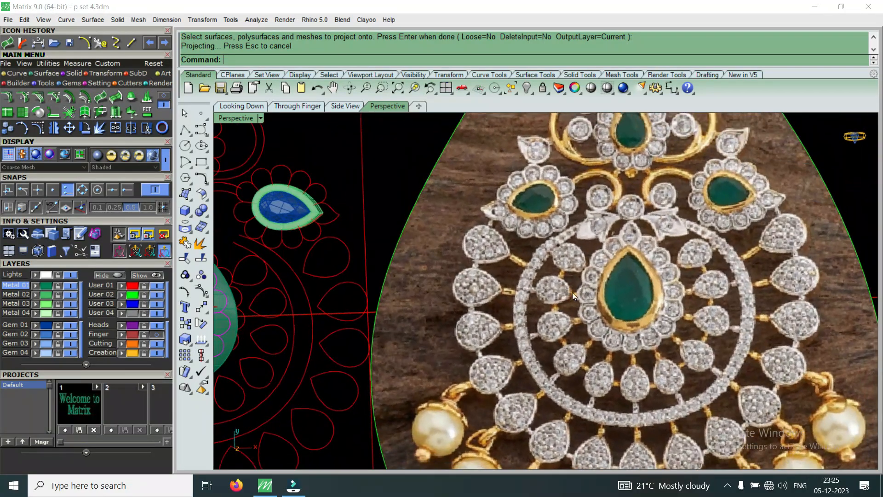
scroll(624, 335, "down", 3)
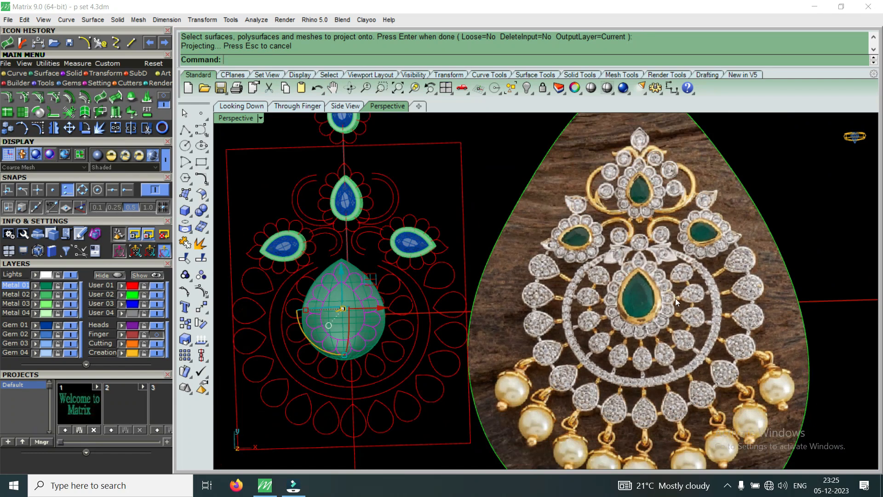
scroll(675, 298, "up", 3)
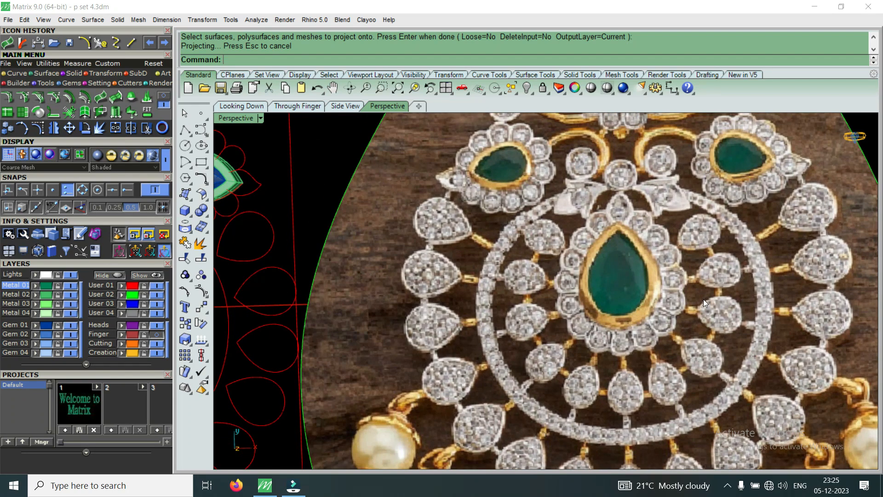
scroll(650, 297, "down", 4)
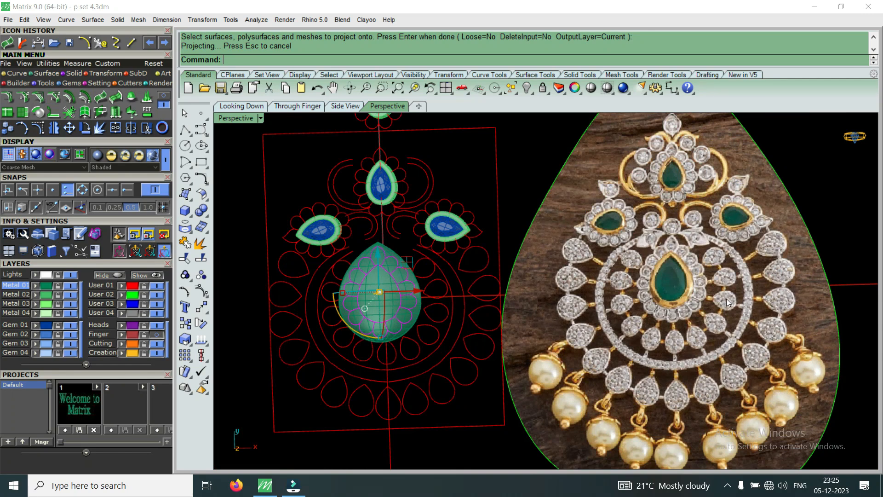
scroll(382, 326, "up", 4)
right_click_drag(404, 226, 429, 173)
scroll(483, 167, "up", 5)
right_click_drag(483, 166, 441, 343)
scroll(489, 251, "down", 5)
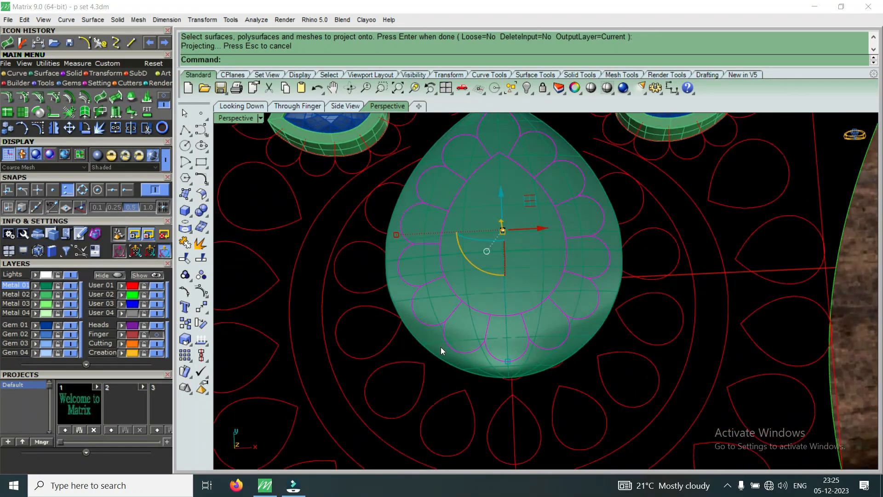
Trim the dome with the projected curves, removing the area outside the petals and inside the pear outline.
left_click(146, 130)
scroll(393, 252, "up", 5)
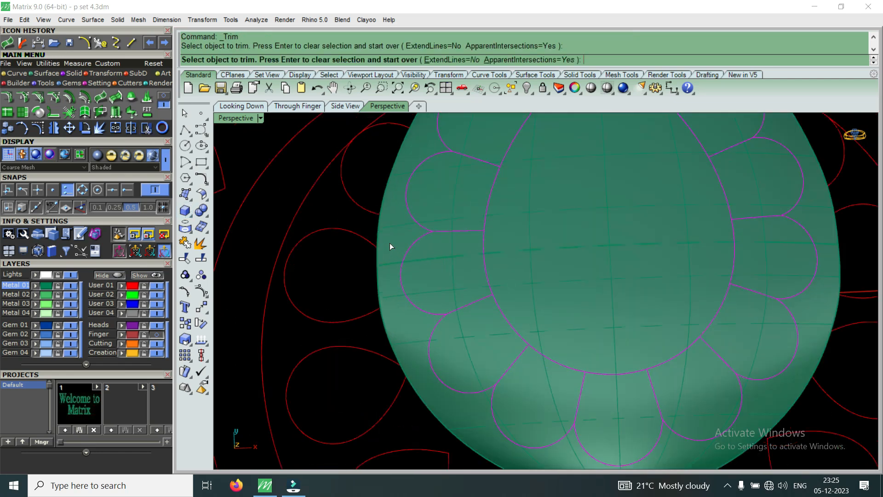
left_click(389, 251)
scroll(405, 302, "down", 3)
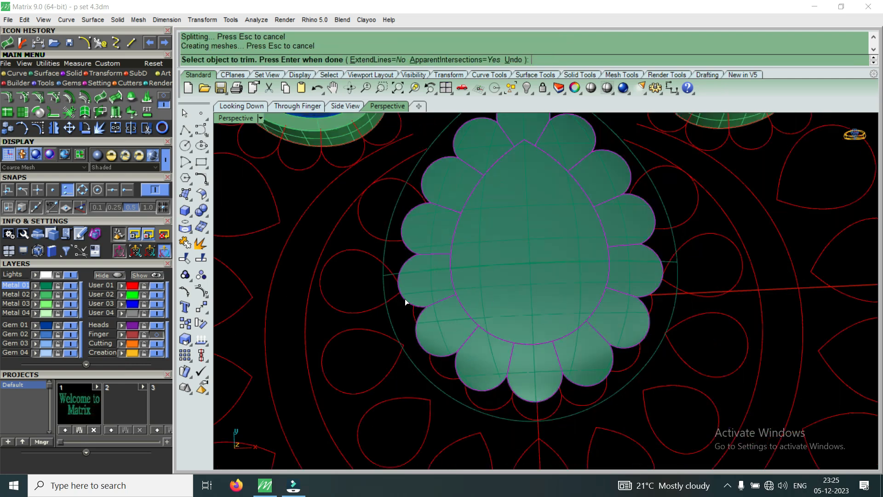
left_click(546, 251)
scroll(534, 267, "down", 3)
right_click_drag(523, 284, 496, 225)
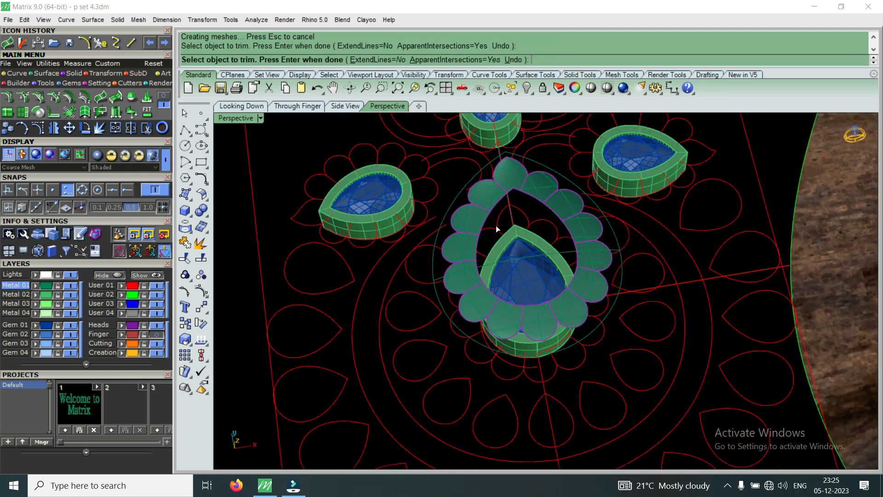
right_click(500, 312)
Extrude the trimmed petal surface straight by -1.6 as a solid, keeping the original surface.
right_click_drag(499, 312, 568, 240)
left_click(577, 267)
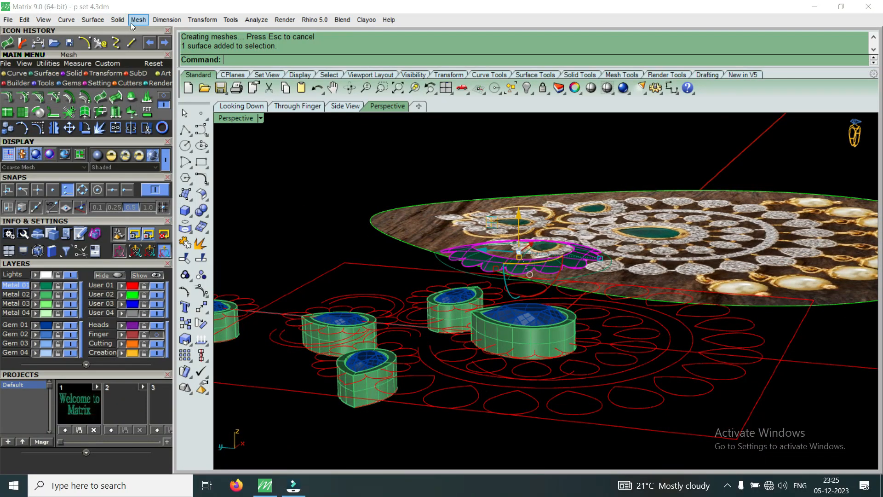
left_click(119, 20)
mouse_move(159, 303)
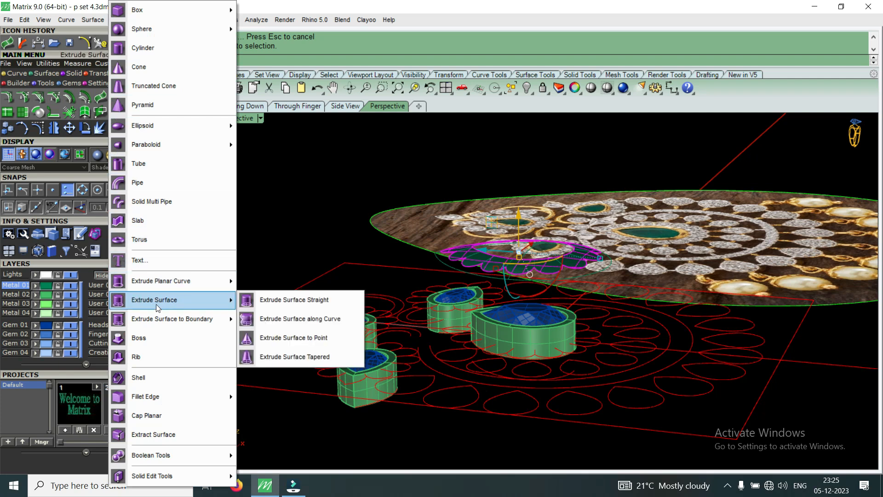
left_click(292, 301)
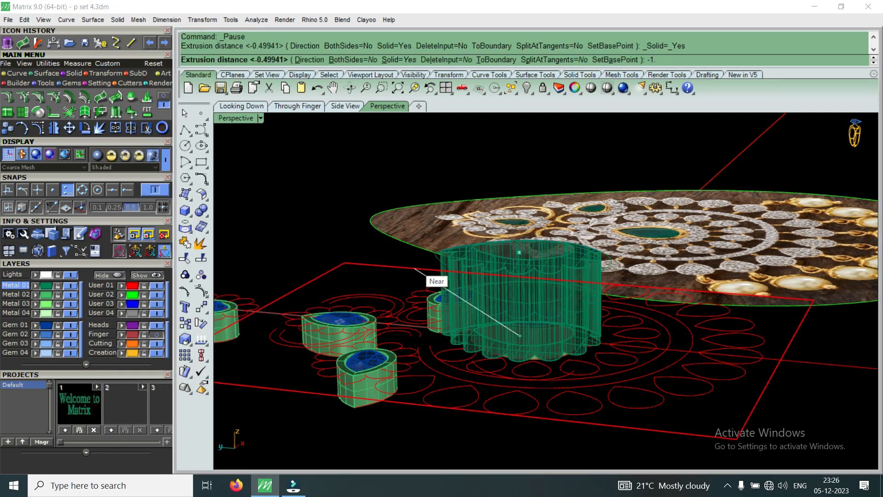
key("Return")
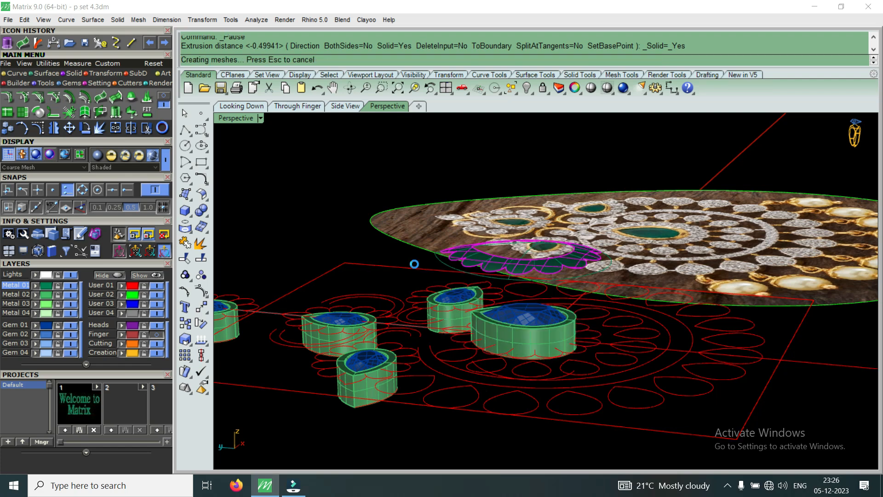
scroll(506, 269, "up", 3)
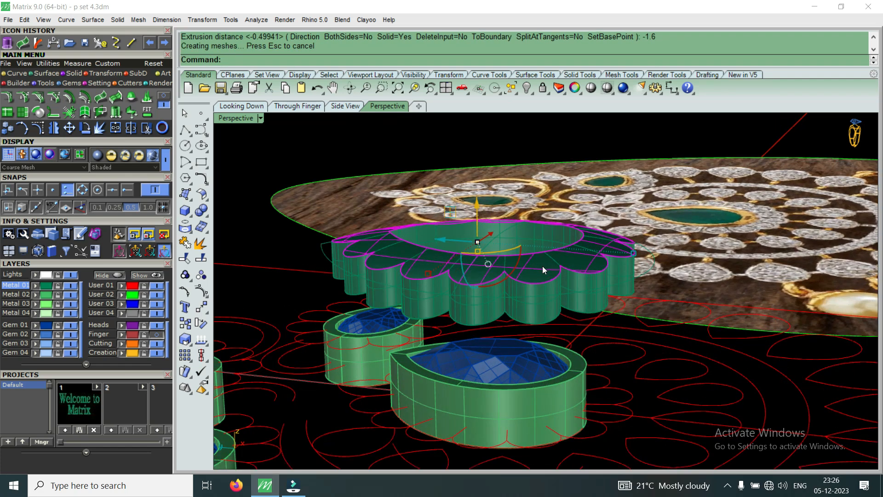
right_click_drag(542, 266, 499, 237)
right_click_drag(492, 373, 418, 353)
Show the Finger layer and raise the central stone with its setting vertically into the opening of the petal ring.
left_click(157, 334)
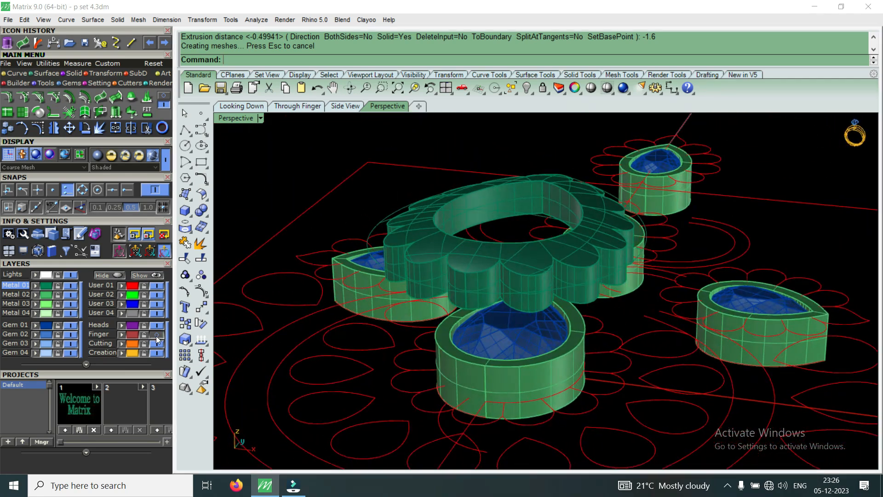
right_click_drag(466, 340, 522, 333)
scroll(510, 407, "up", 5)
left_click(510, 407)
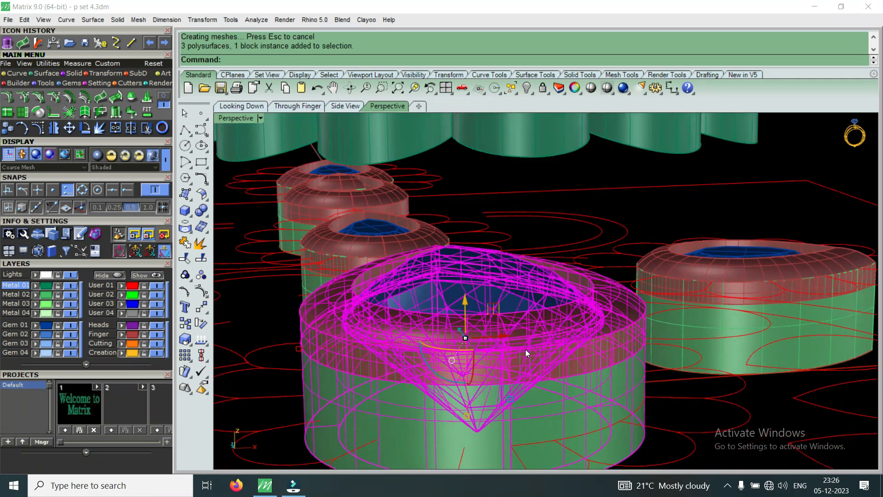
scroll(479, 301, "down", 5)
right_click_drag(431, 328, 506, 336)
scroll(506, 336, "down", 5)
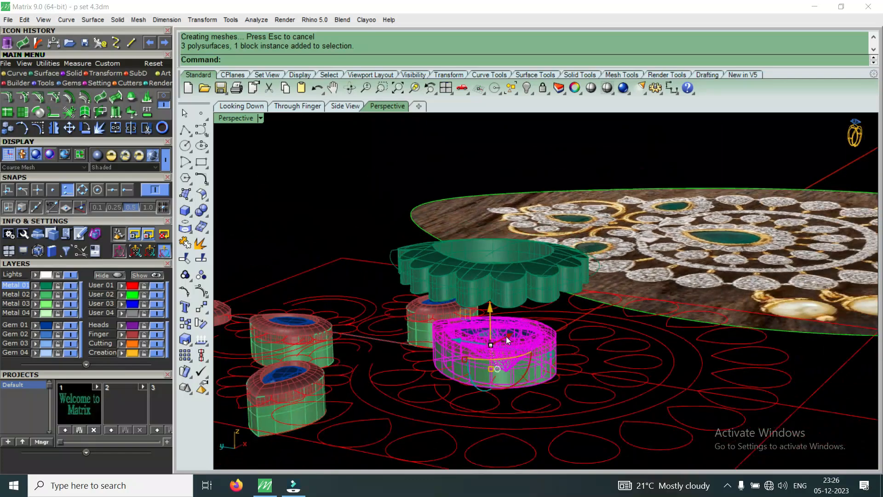
left_click_drag(489, 309, 509, 206)
key("Escape")
right_click_drag(509, 219, 454, 365)
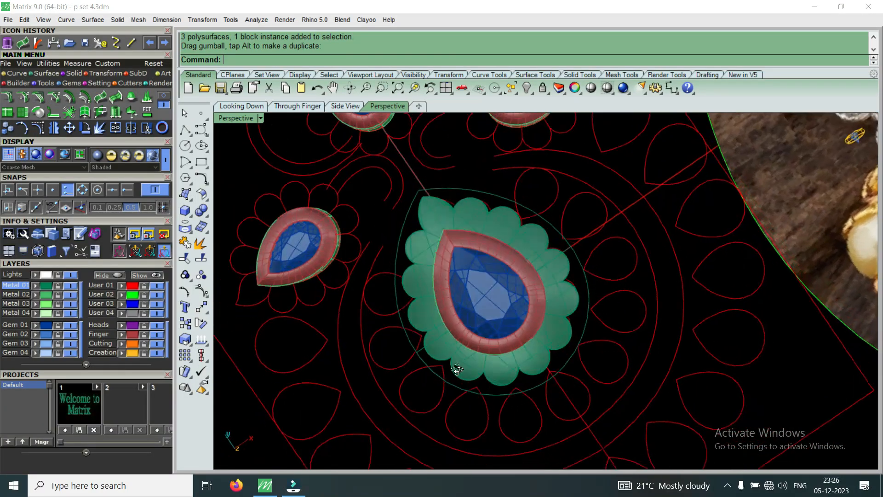
Compare the raised centre with the reference photo and hide the central stone together with its setting.
scroll(455, 353, "down", 6)
scroll(505, 347, "down", 3)
scroll(685, 218, "up", 6)
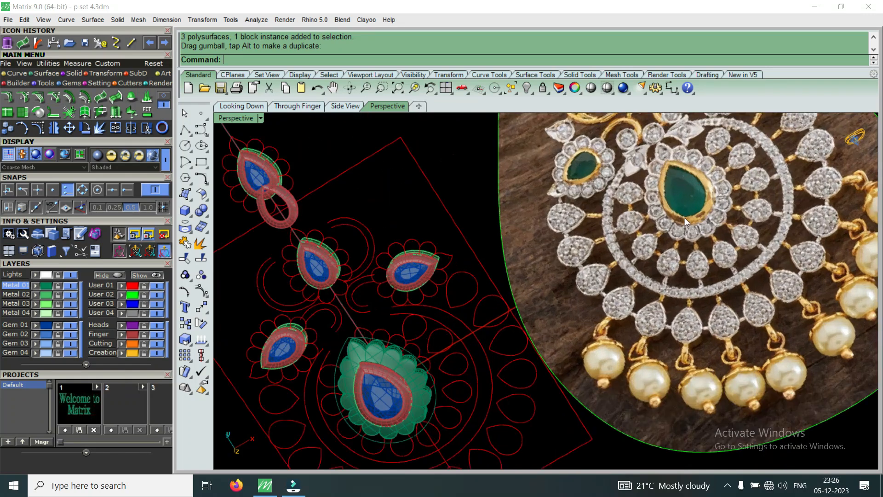
scroll(676, 240, "down", 3)
scroll(676, 241, "down", 2)
scroll(399, 392, "up", 10)
right_click_drag(436, 349, 493, 230)
left_click(531, 229)
scroll(485, 168, "down", 3)
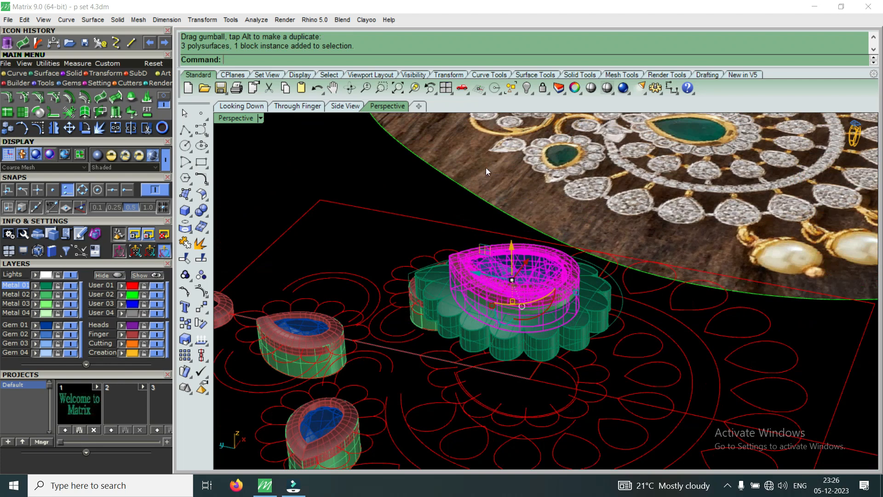
left_click(526, 86)
Delete the original trimmed dome surface lying on top of the extruded petal ring.
scroll(502, 245, "up", 8)
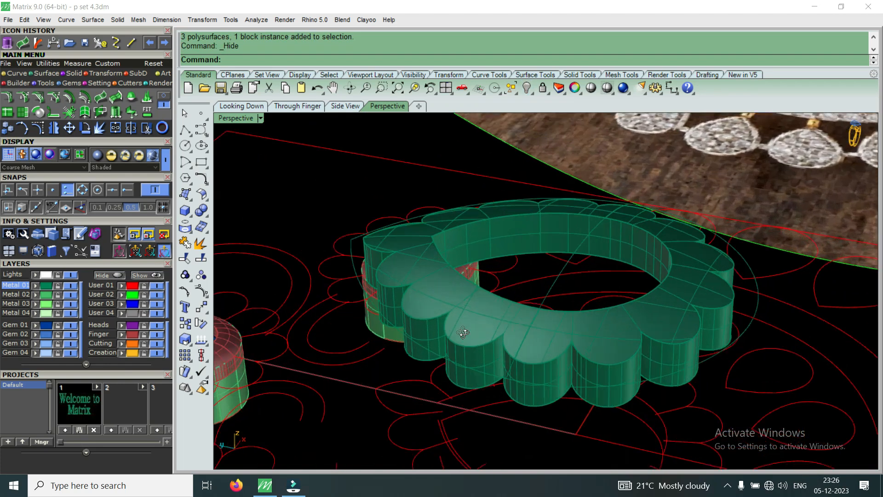
left_click(460, 344)
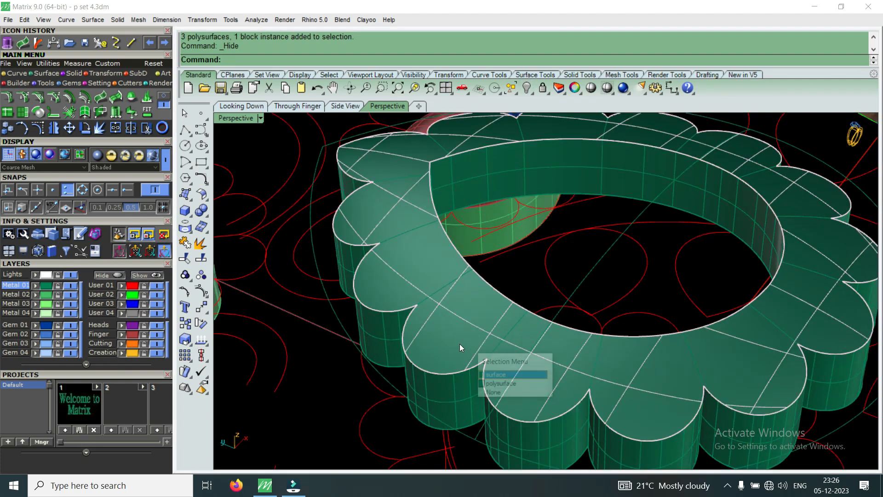
left_click(493, 375)
key("Delete")
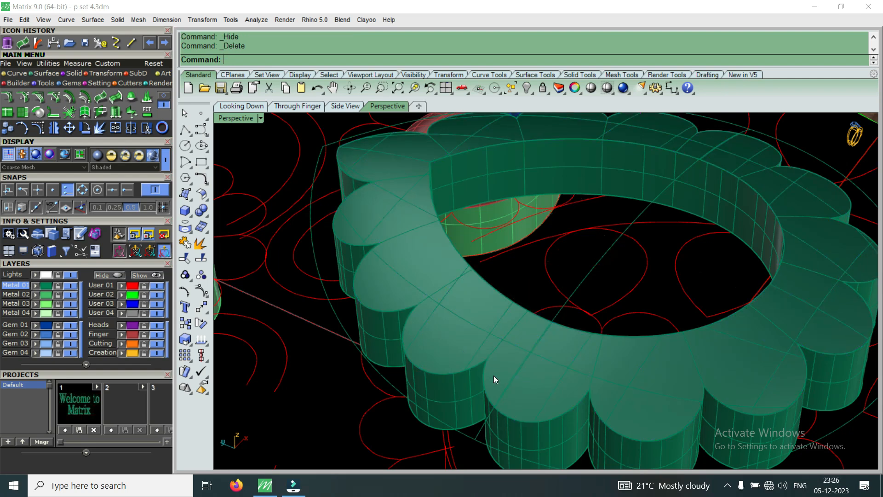
Assign the extruded petal ring solid to the Metal 02 layer.
left_click(470, 412)
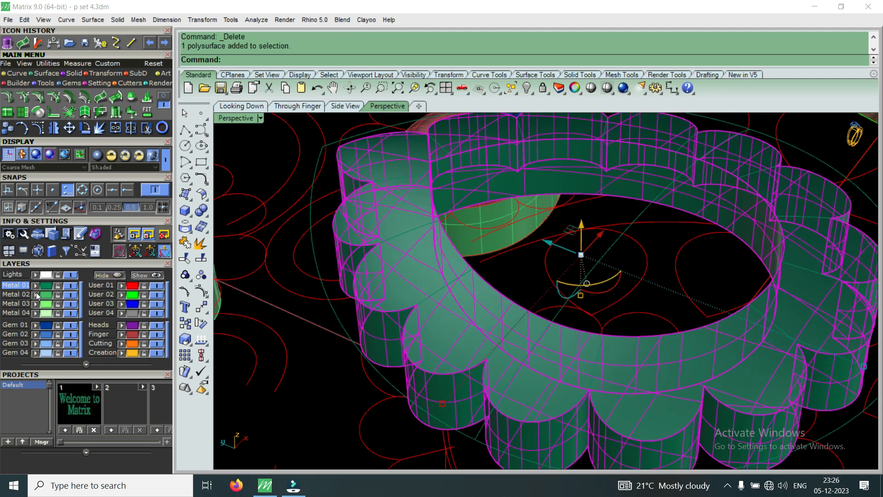
scroll(505, 276, "down", 5)
right_click_drag(414, 257, 448, 294)
scroll(448, 293, "up", 6)
key("Escape")
Delete the leftover projected curves along the inner pear opening of the petal ring.
right_click_drag(469, 378, 449, 385)
scroll(523, 280, "down", 3)
scroll(493, 337, "up", 8)
right_click_drag(493, 337, 467, 248)
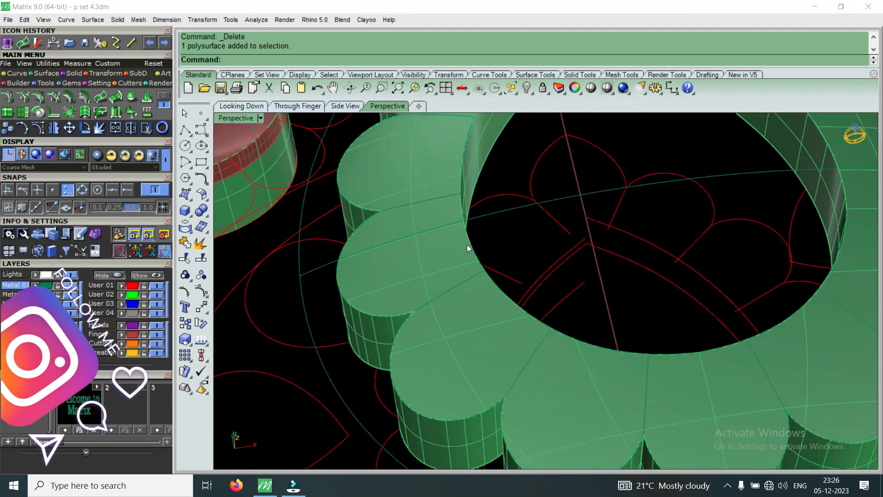
left_click(491, 271)
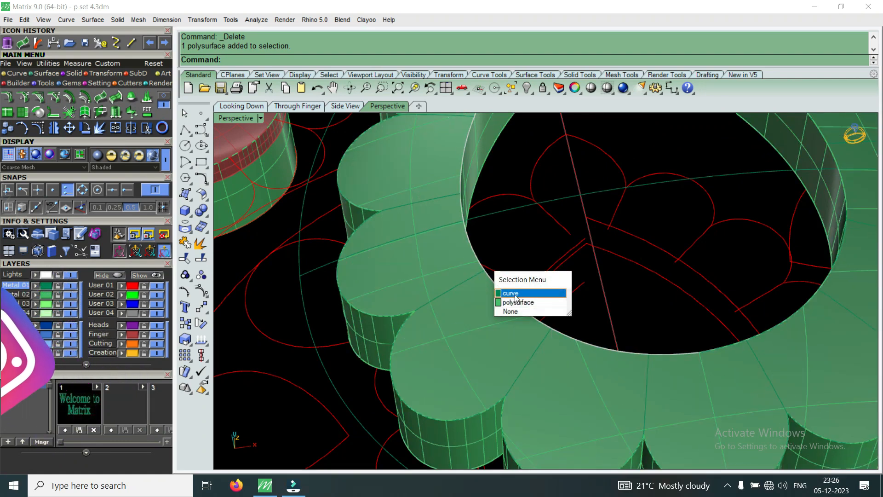
left_click(515, 294)
scroll(515, 294, "down", 2)
key("Delete")
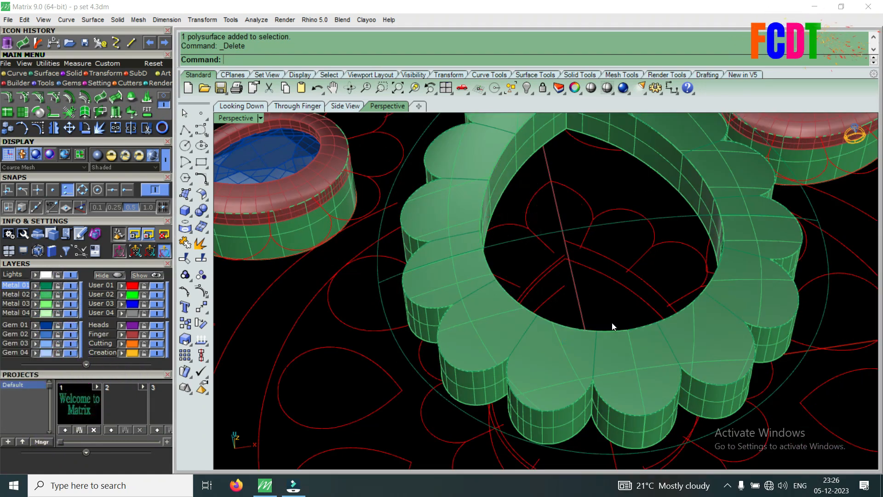
left_click(640, 332)
left_click(643, 325)
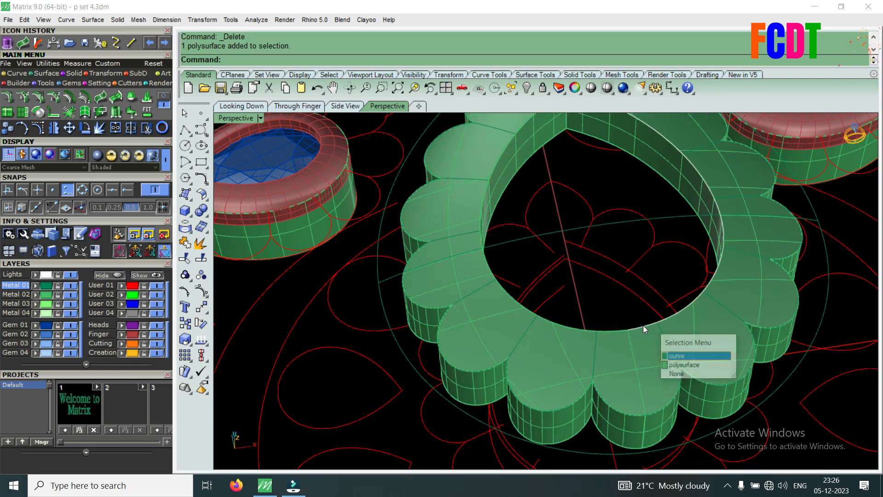
key("Delete")
Duplicate the upper edges of the petal ring's inner pear opening as curves on the current layer.
scroll(643, 324, "down", 6)
scroll(600, 343, "up", 6)
right_click_drag(562, 370, 646, 331)
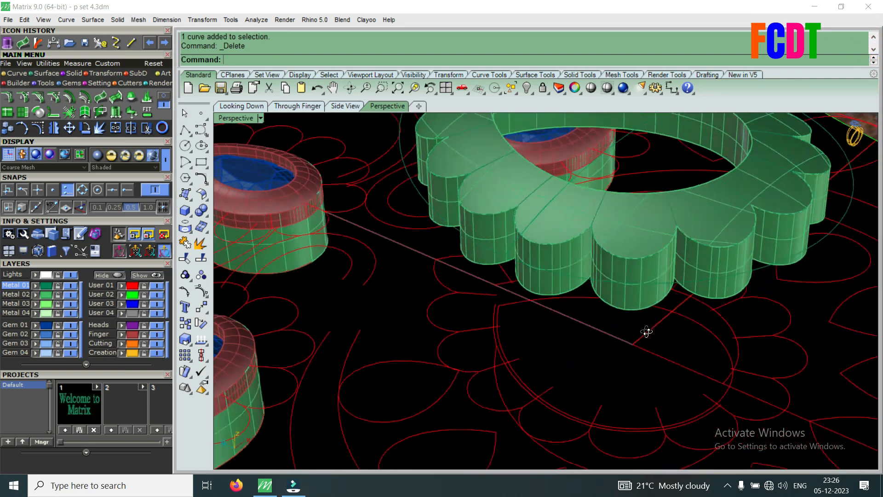
scroll(572, 276, "down", 6)
scroll(572, 275, "up", 6)
right_click_drag(572, 274, 583, 305)
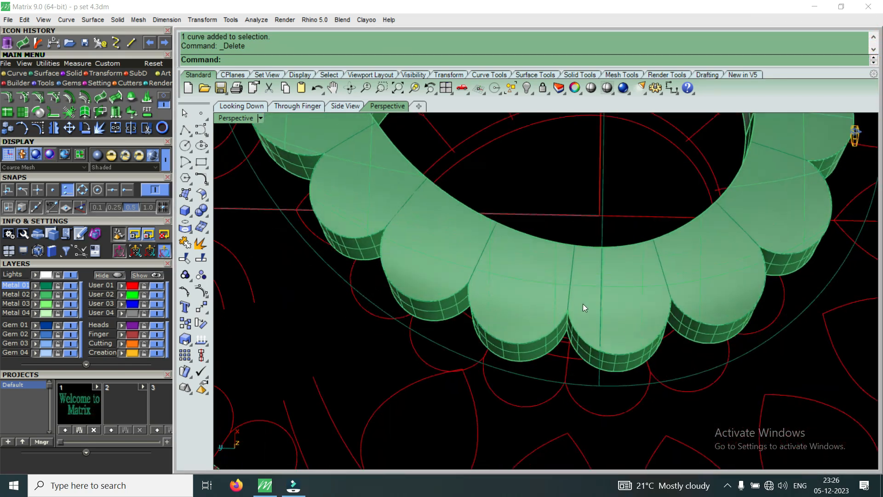
left_click(17, 74)
left_click(163, 105)
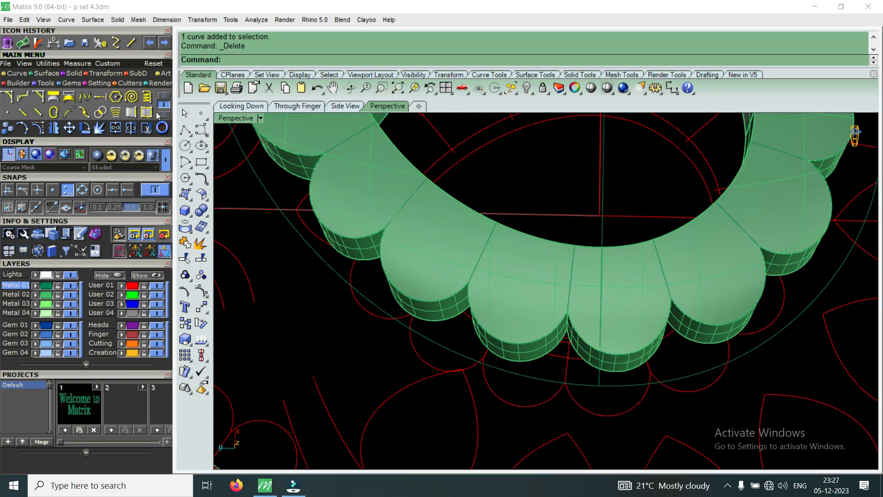
left_click(132, 113)
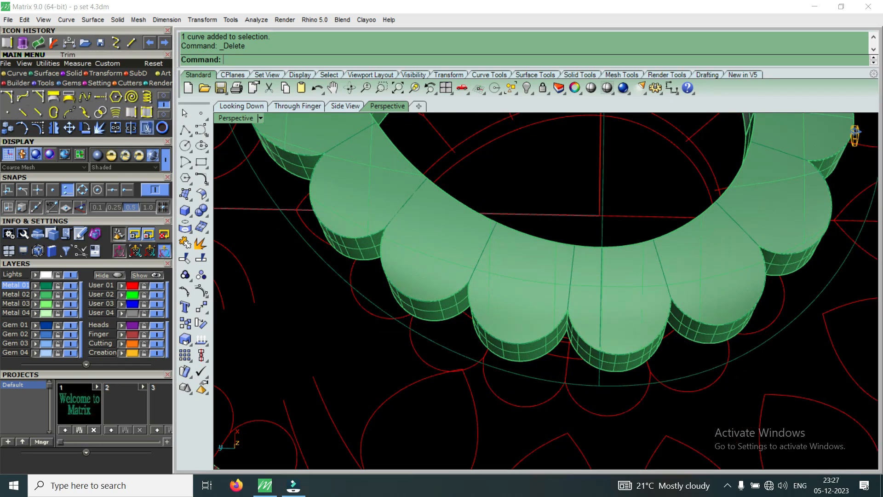
left_click(468, 211)
scroll(456, 185, "down", 3)
scroll(455, 184, "up", 5)
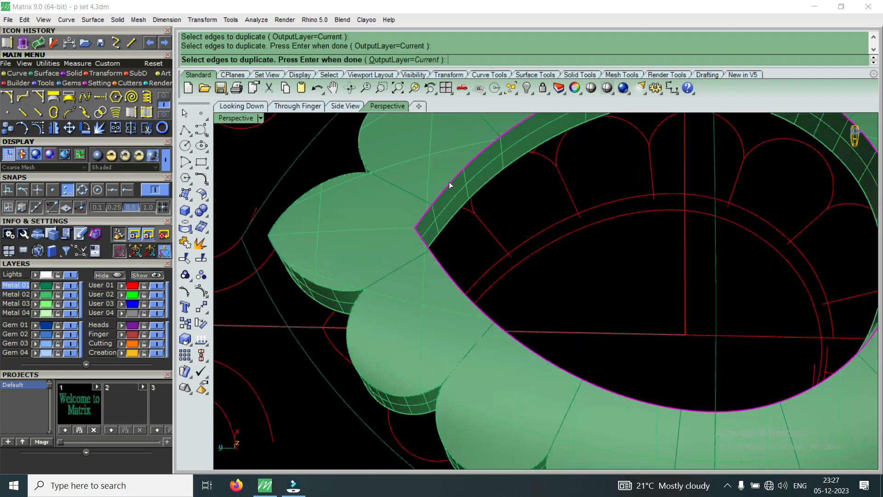
scroll(450, 185, "down", 3)
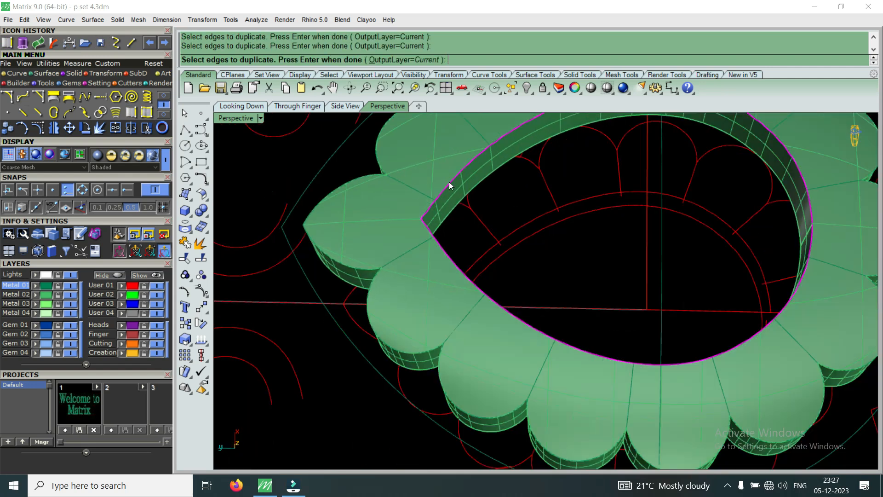
key("Return")
Compare the duplicated pear outline in perspective and plan views with the gold border around the emerald in the reference photo.
scroll(448, 309, "up", 5)
scroll(442, 250, "down", 8)
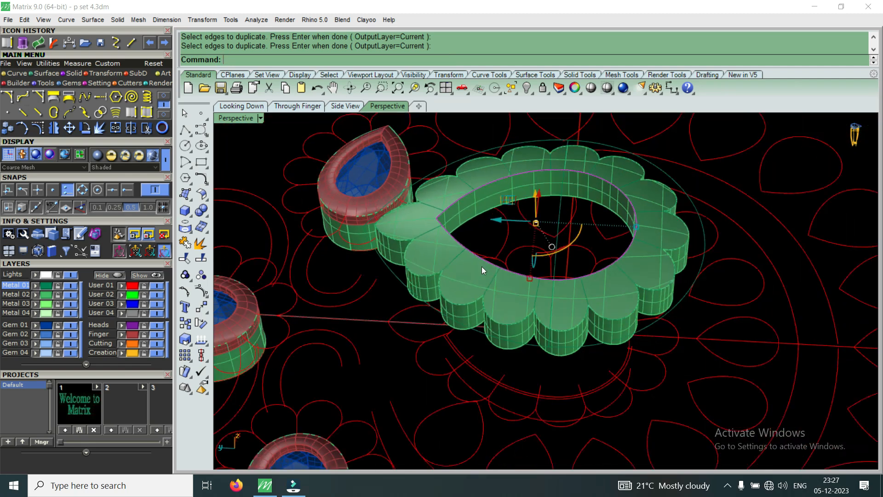
scroll(471, 338, "down", 2)
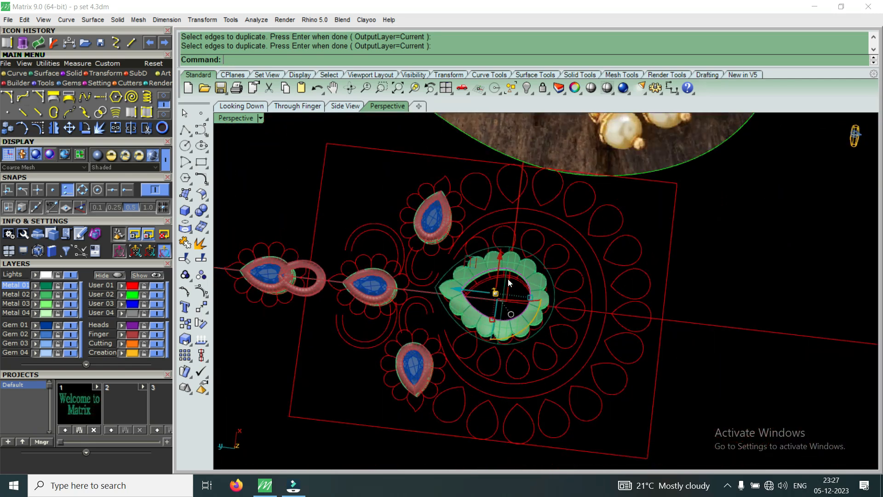
scroll(483, 322, "up", 6)
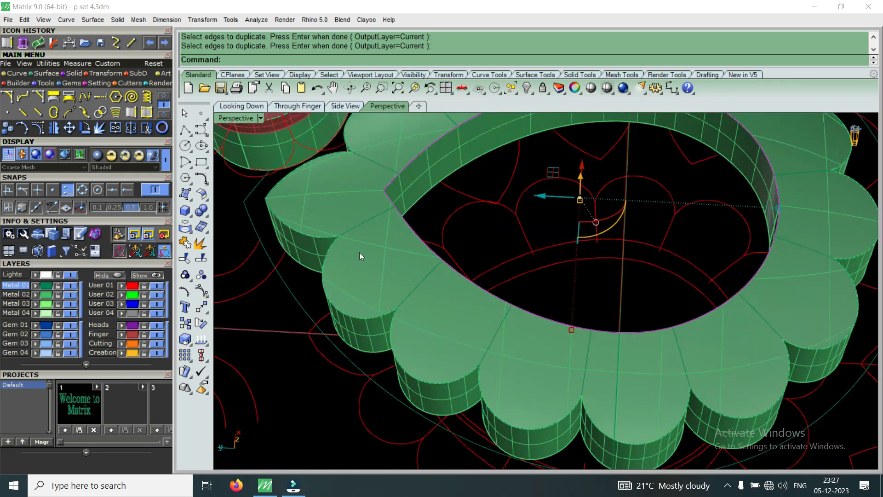
double_click(241, 120)
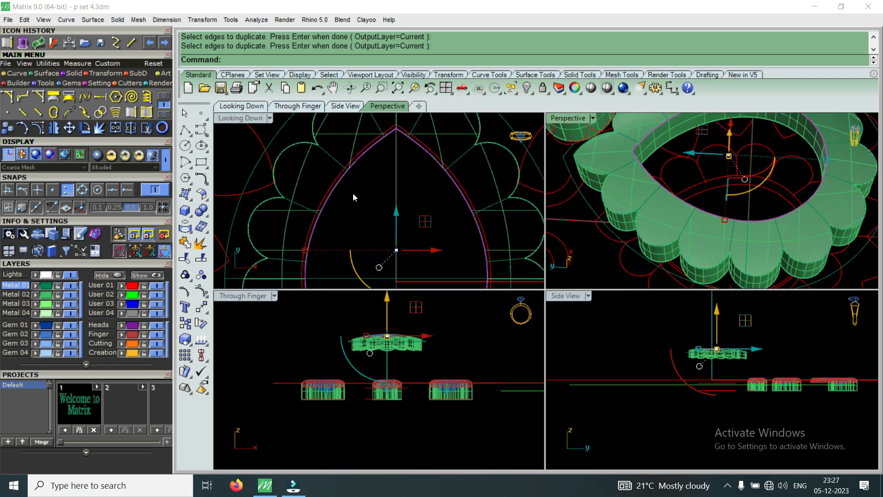
scroll(341, 175, "up", 5)
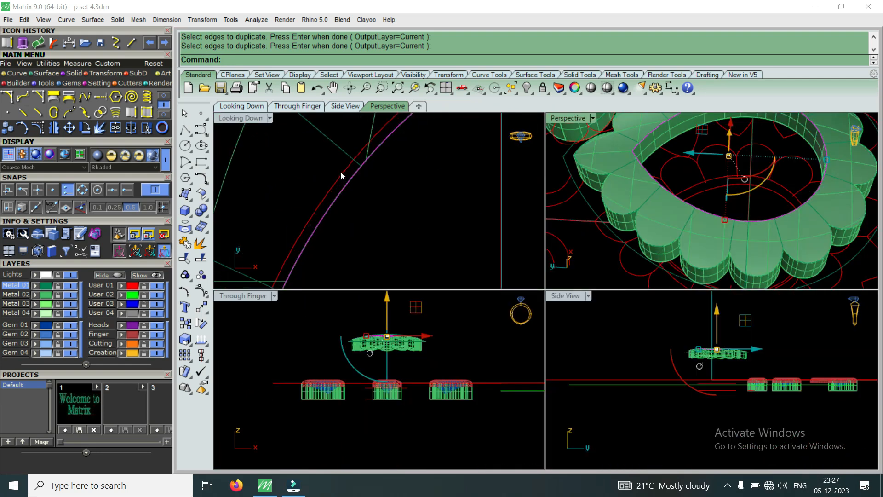
scroll(346, 230, "down", 12)
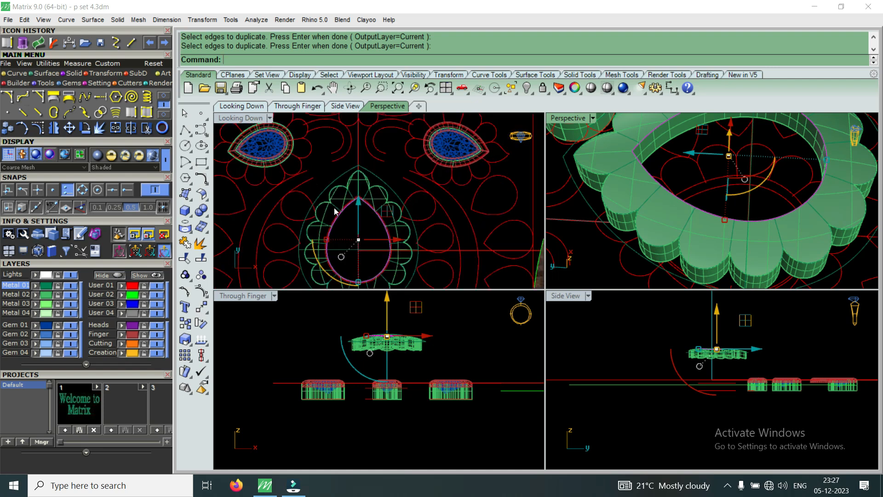
scroll(469, 183, "up", 6)
scroll(418, 203, "up", 3)
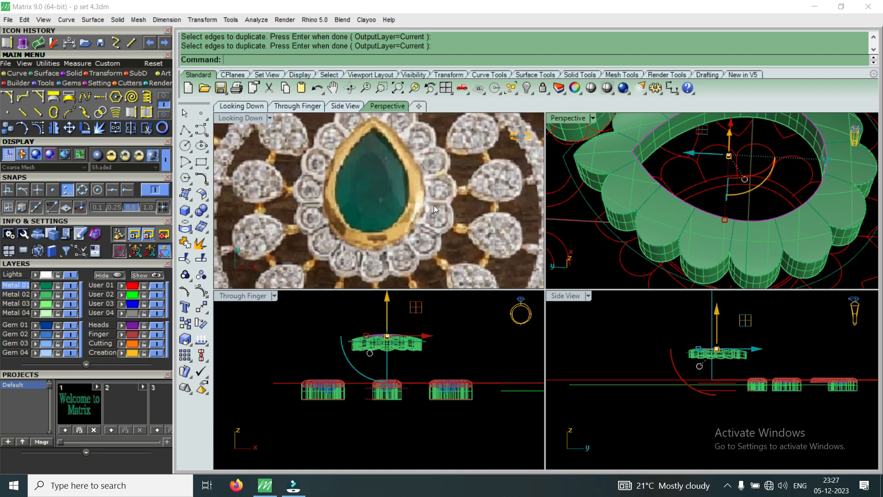
double_click(573, 118)
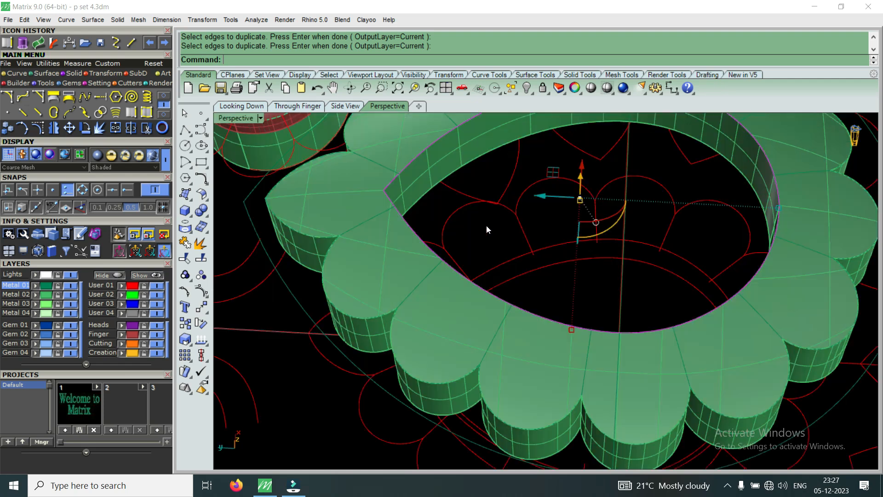
Offset the first half of the duplicated pear outline by 0.3 on the petal ring's upper surface, flipping the direction outward onto the petals.
left_click(425, 243)
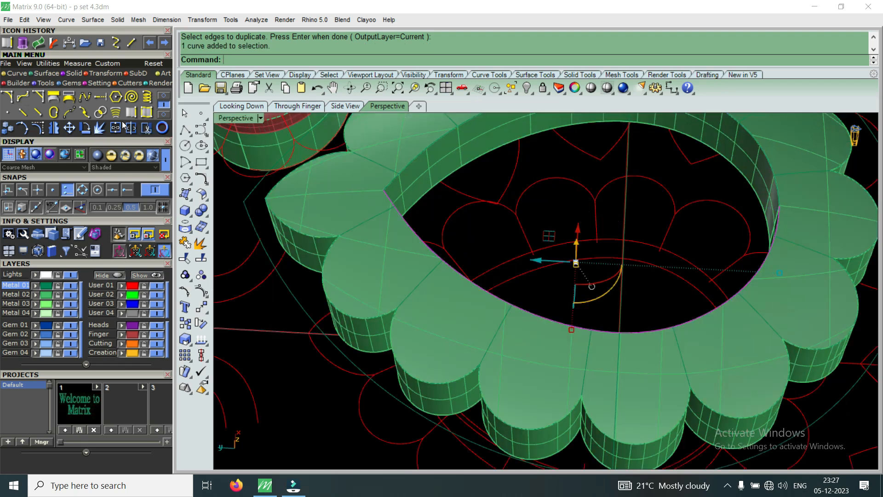
left_click(163, 96)
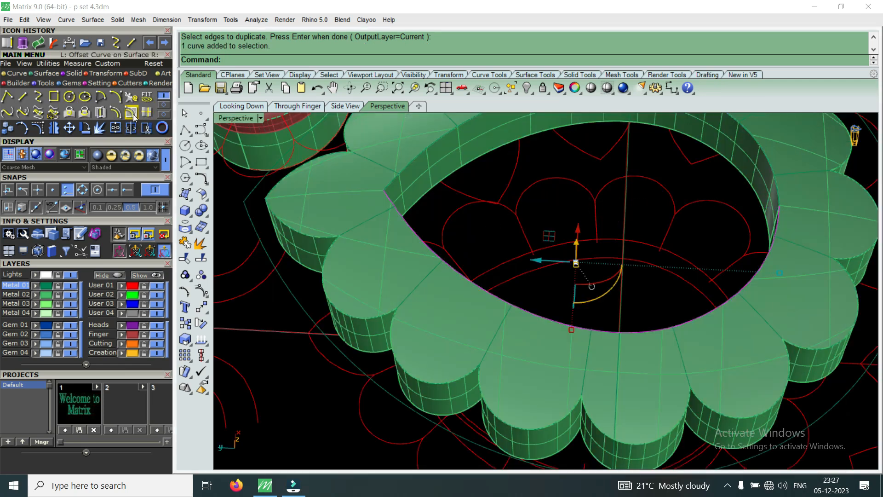
left_click(132, 113)
left_click(402, 263)
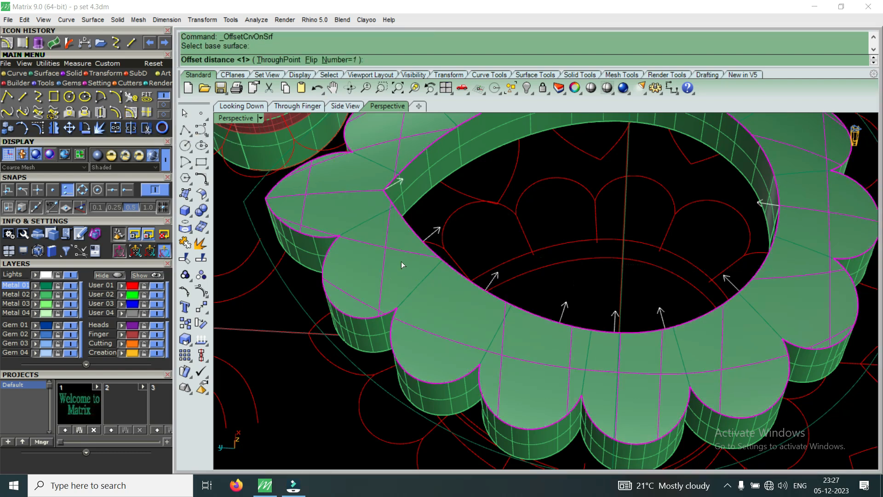
type("f")
key("Return")
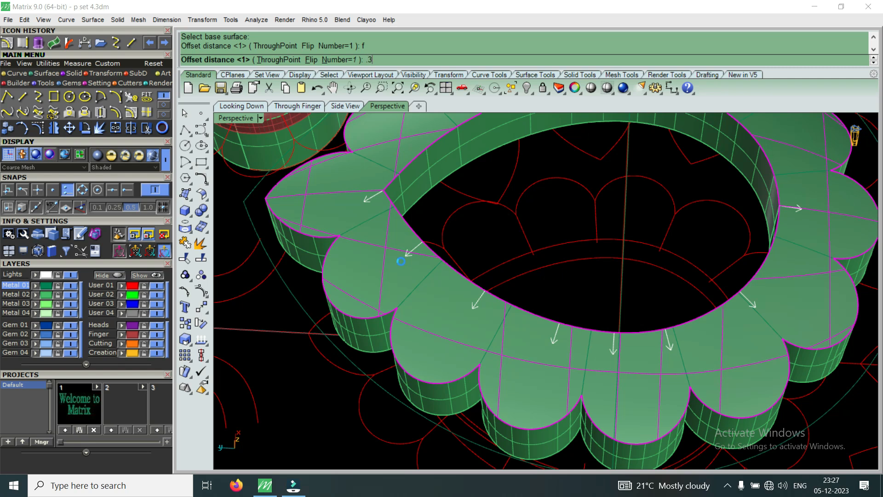
type(".3")
key("Return")
right_click_drag(403, 261, 476, 316)
scroll(410, 240, "up", 4)
key("Escape")
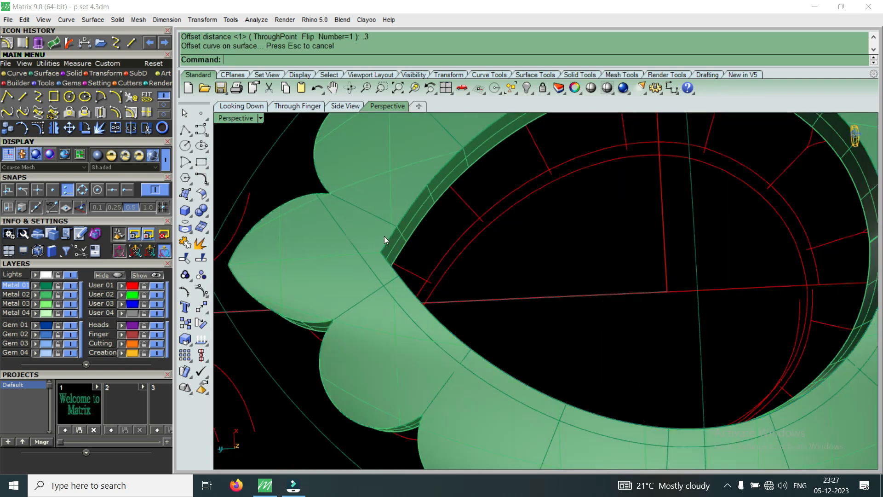
Offset the remaining half of the pear outline outward by 0.3 on the petal ring's upper surface.
left_click(390, 239)
left_click(434, 271)
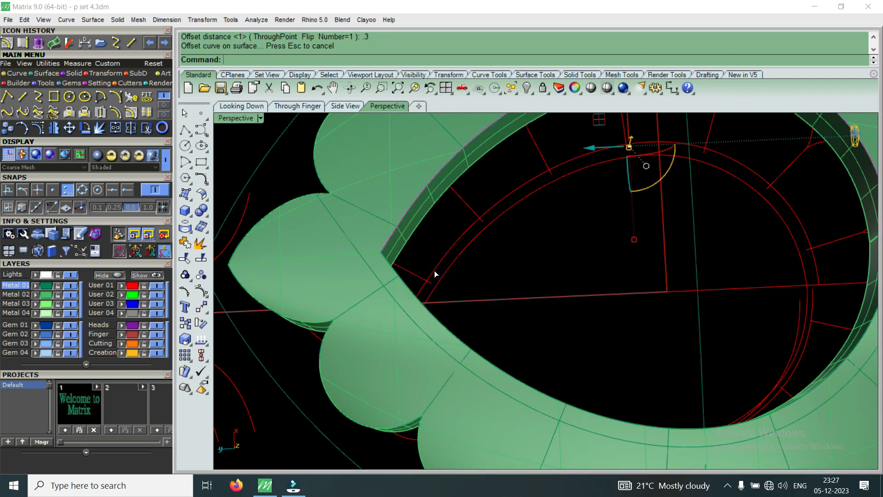
right_click(434, 270)
left_click(394, 215)
right_click(399, 208)
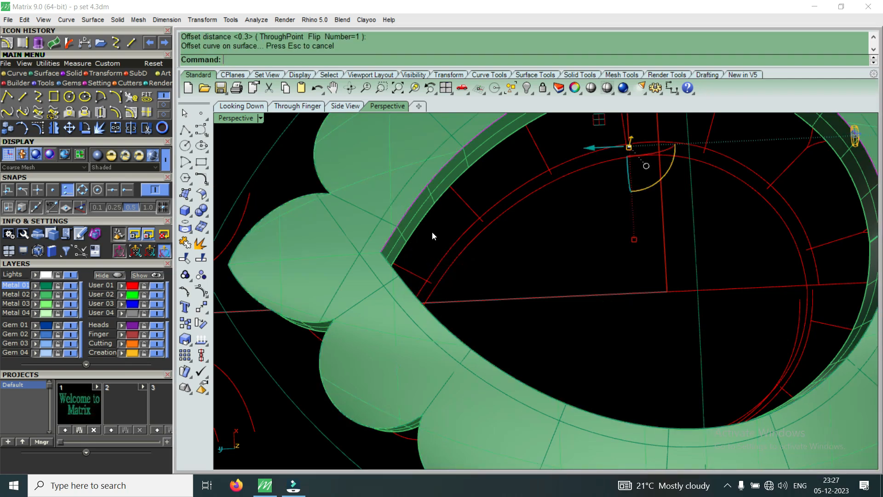
scroll(481, 307, "down", 5)
right_click_drag(481, 310, 478, 284)
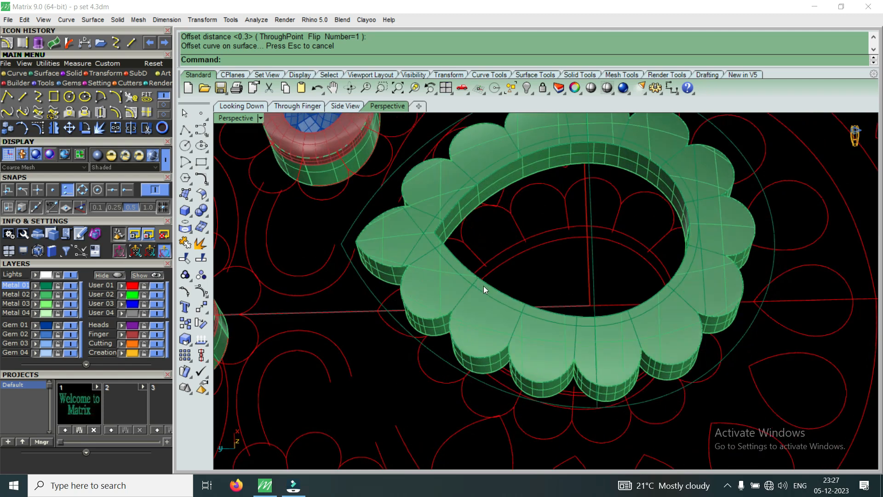
Show all hidden objects again around the petal ring.
left_click(534, 93)
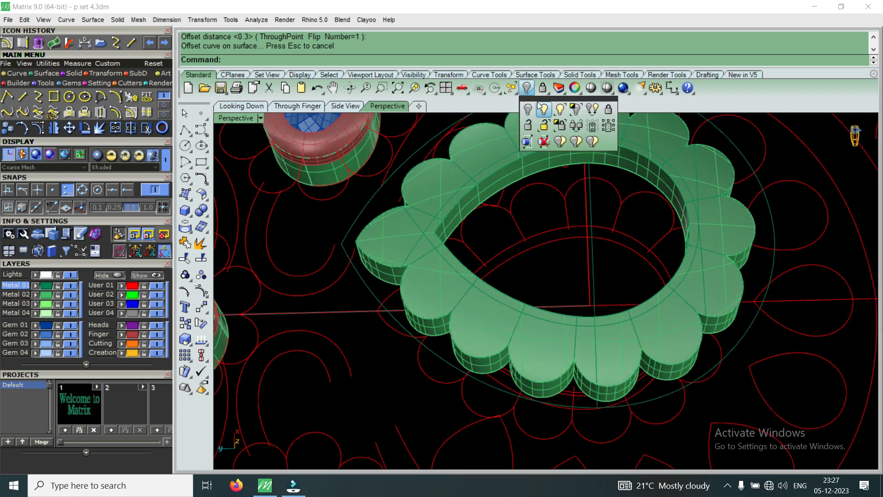
left_click(541, 109)
right_click_drag(523, 268, 496, 264)
Delete the leftover curves along the upper outer edges of the individual petals, keeping the petal ring solid.
left_click(499, 268)
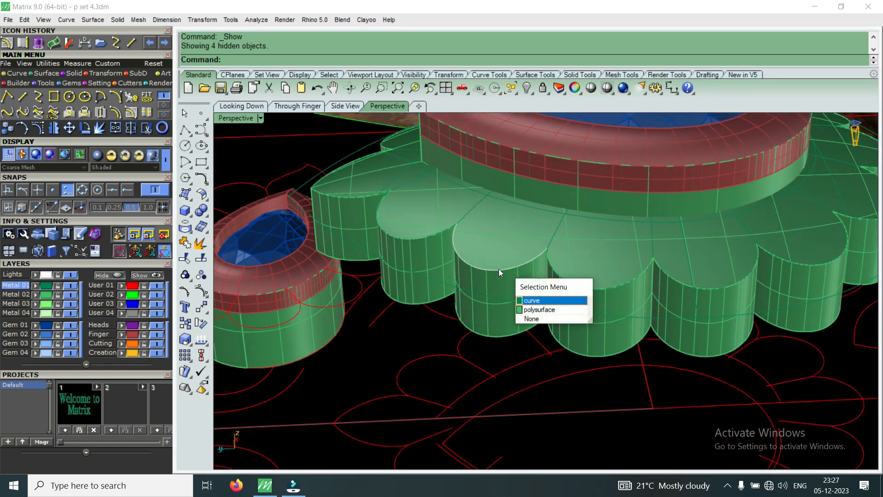
left_click(552, 301)
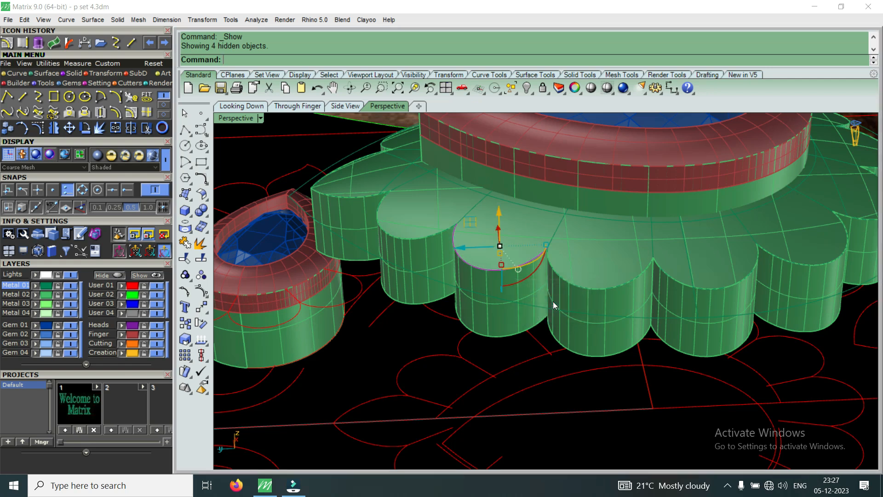
scroll(410, 240, "up", 5)
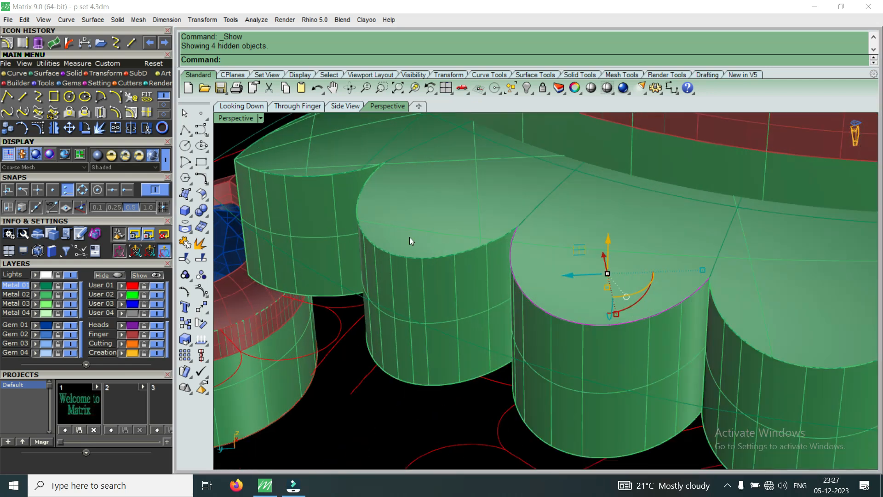
left_click(423, 265)
left_click(439, 258)
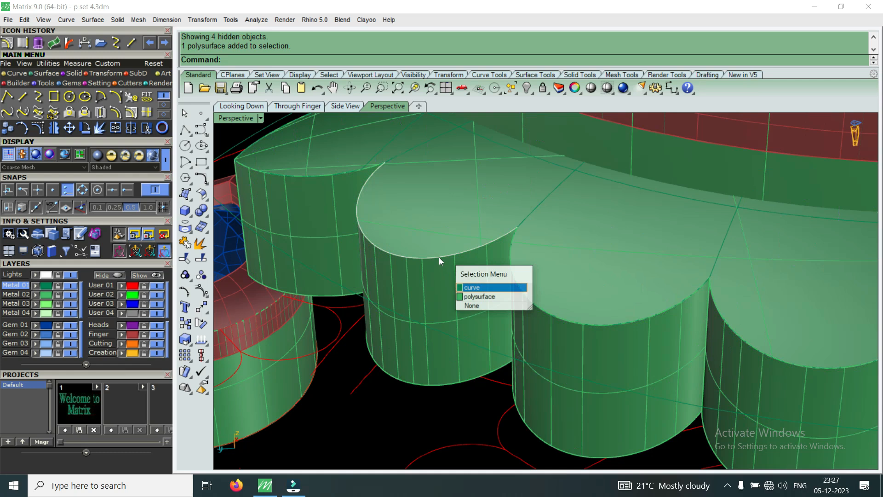
key("Delete")
left_click(554, 315)
left_click(589, 343)
key("Delete")
left_click(327, 177)
left_click(366, 208)
key("Delete")
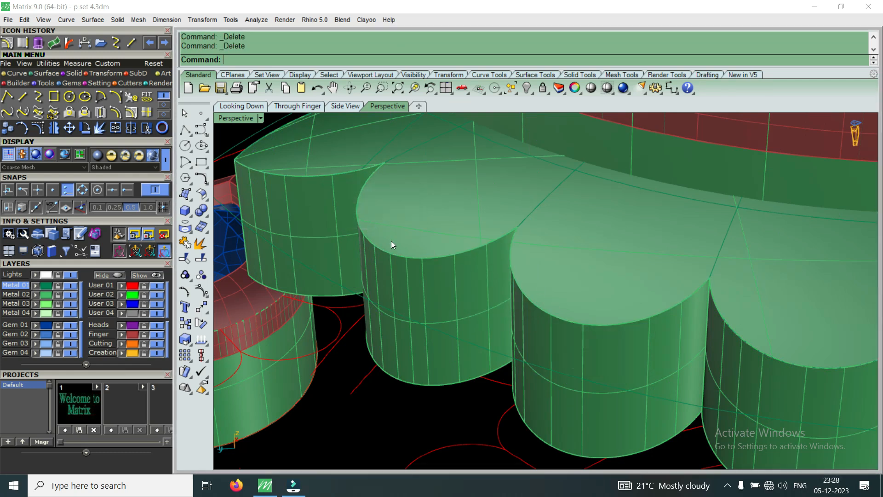
scroll(391, 241, "down", 5)
left_click(627, 296)
key("Delete")
left_click(693, 301)
key("Delete")
key("ctrl+z")
left_click(719, 300)
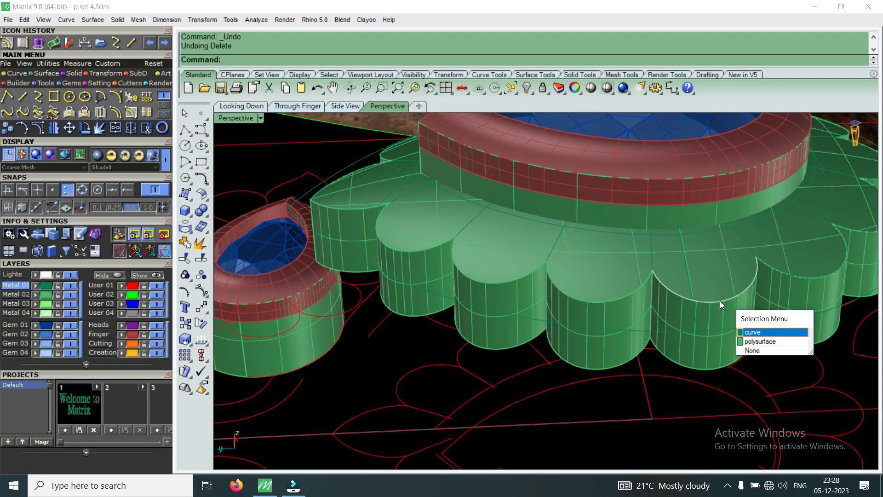
key("Delete")
scroll(671, 274, "down", 5)
scroll(729, 282, "up", 5)
left_click(532, 307)
left_click(539, 309)
key("Delete")
left_click(611, 318)
left_click(619, 317)
key("Delete")
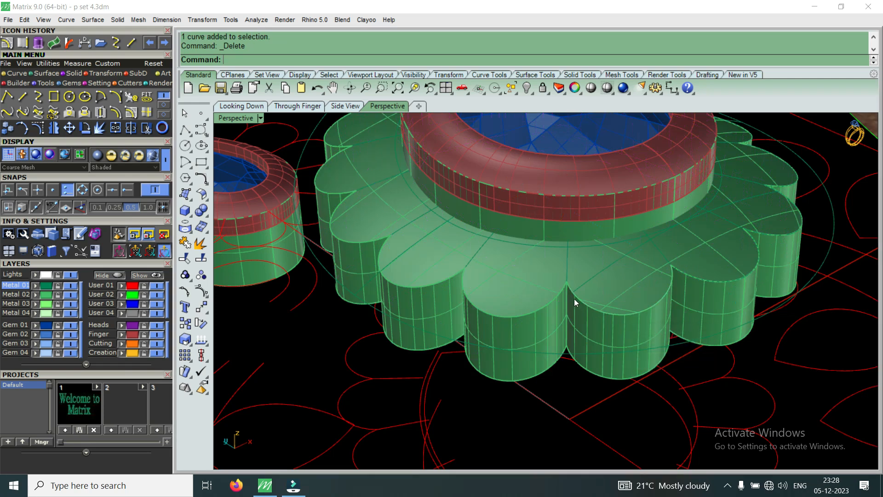
Extract a copy of the petal ring's upper surface, keeping it on the input layer.
left_click(72, 73)
left_click(85, 96)
left_click(521, 297)
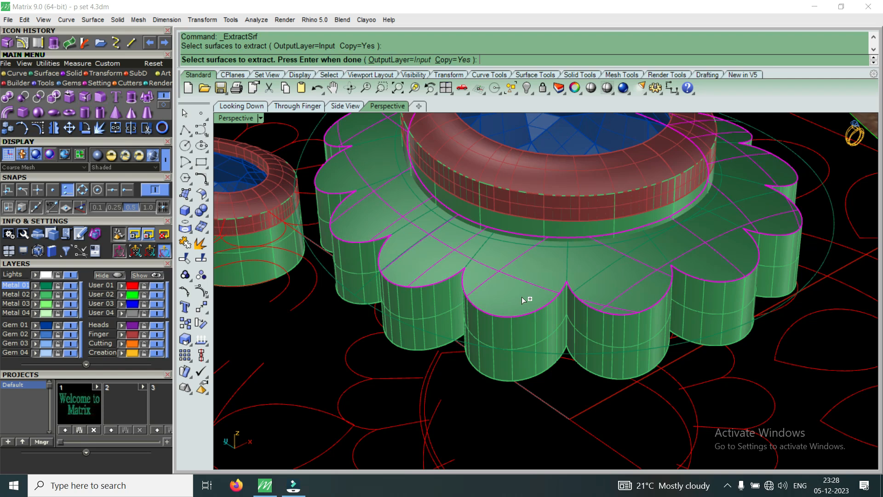
key("Return")
key("Escape")
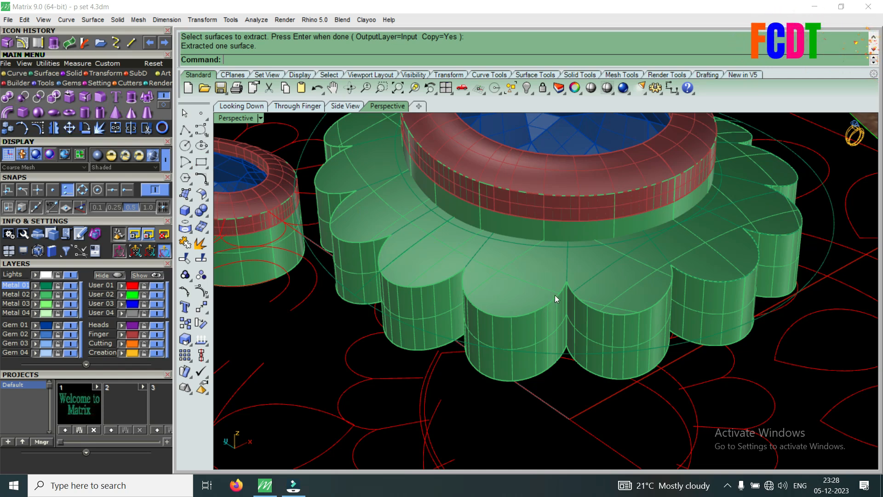
left_click(38, 44)
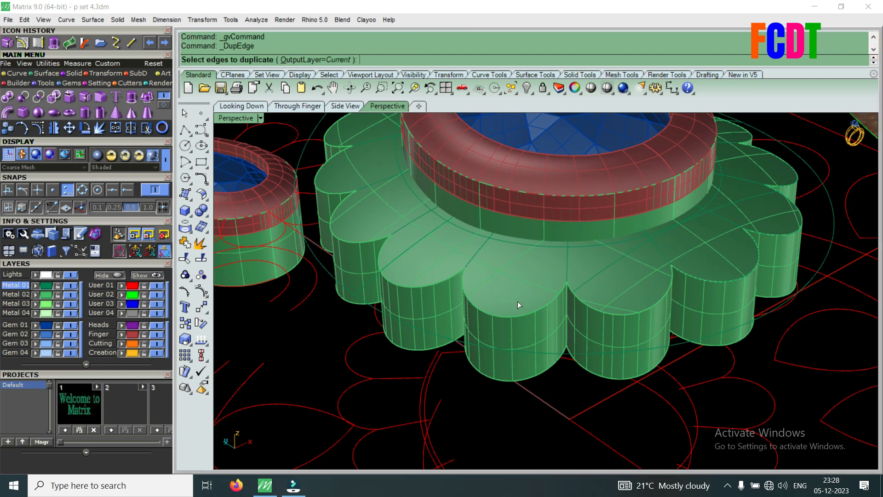
left_click(526, 313)
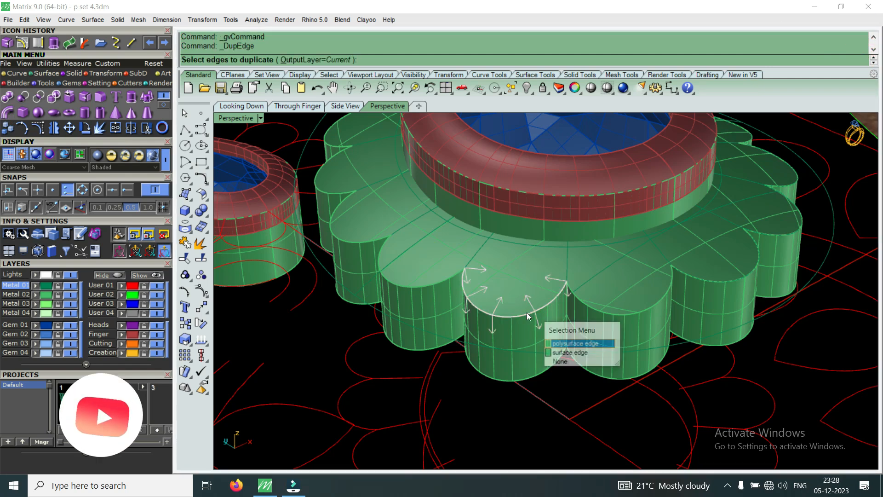
left_click(564, 353)
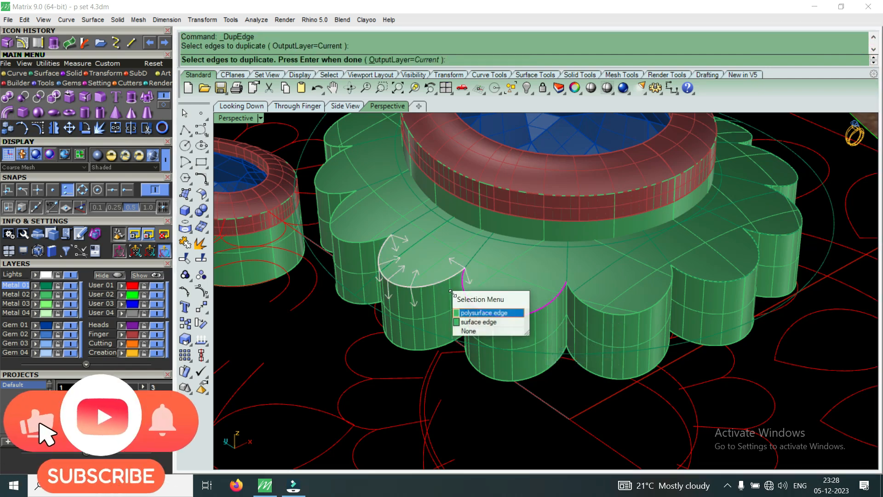
left_click(476, 313)
left_click(365, 240)
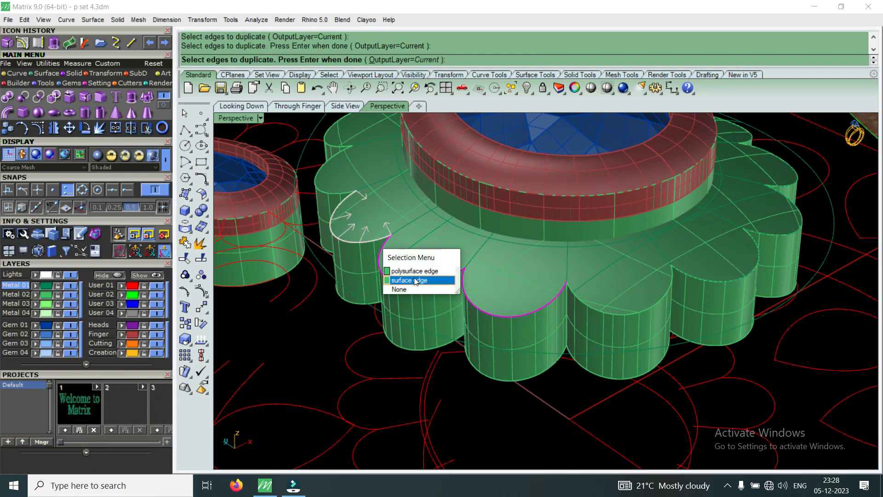
left_click(414, 280)
scroll(331, 190, "up", 3)
scroll(335, 192, "up", 2)
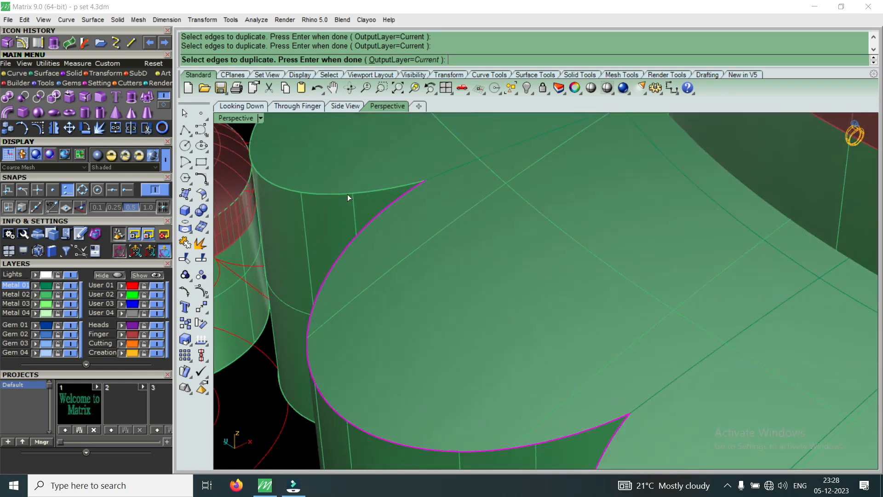
left_click(347, 193)
left_click(398, 235)
scroll(459, 255, "down", 6)
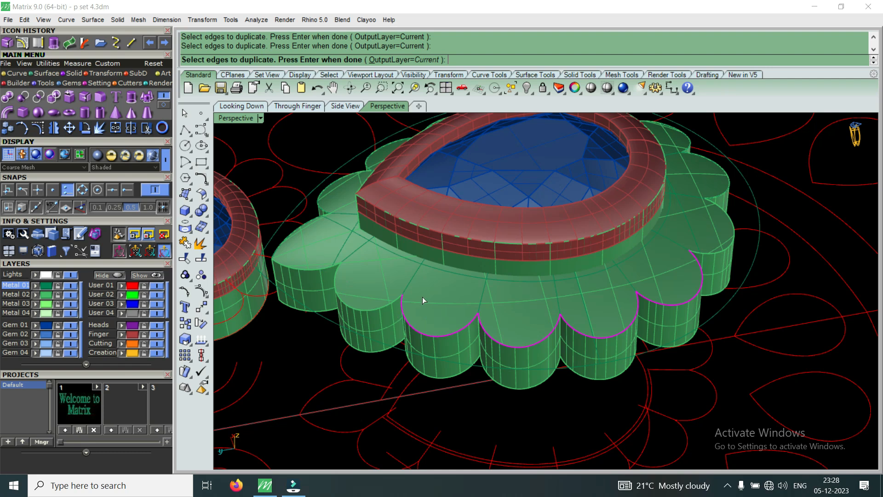
right_click_drag(442, 305, 431, 332)
key("Return")
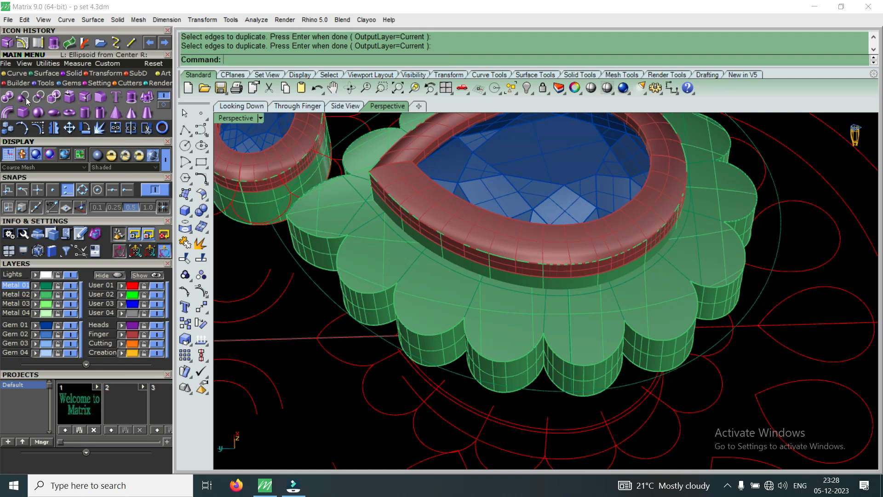
Duplicate the borders of the extracted upper petal surface as curves on the current layer.
left_click(17, 75)
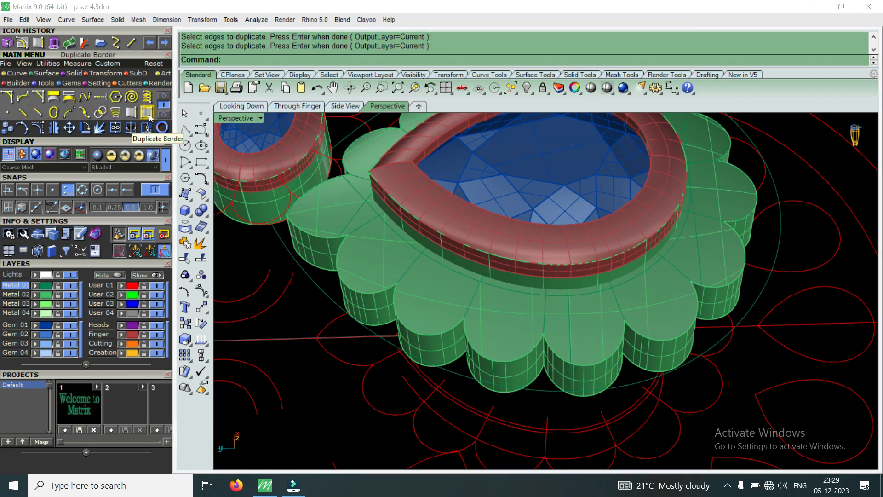
left_click(149, 116)
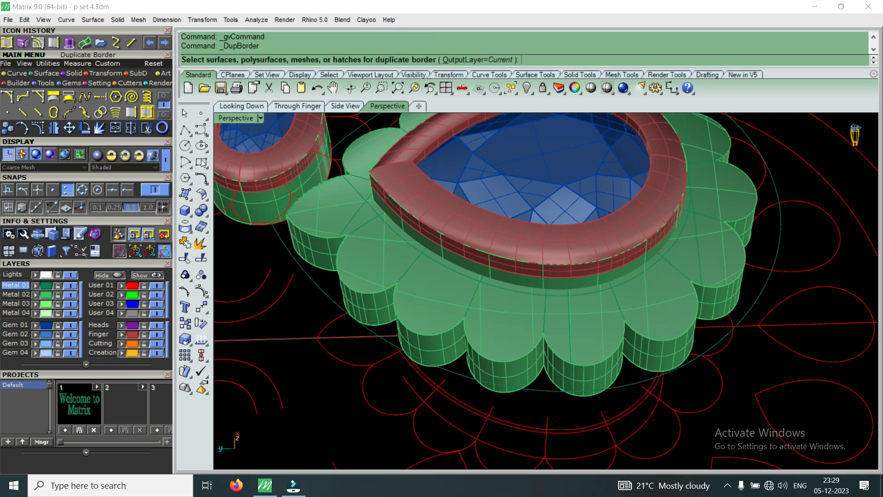
left_click(426, 335)
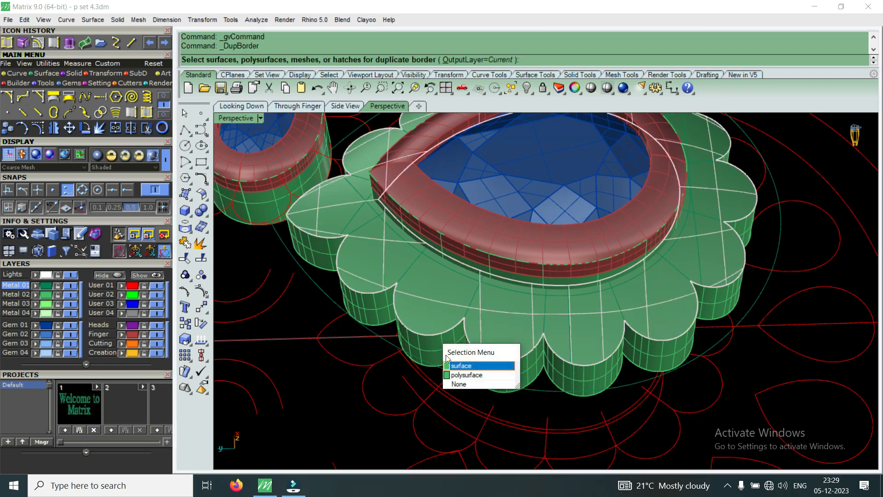
left_click(457, 365)
key("Return")
right_click_drag(456, 364, 435, 277)
scroll(410, 242, "up", 5)
scroll(401, 297, "down", 3)
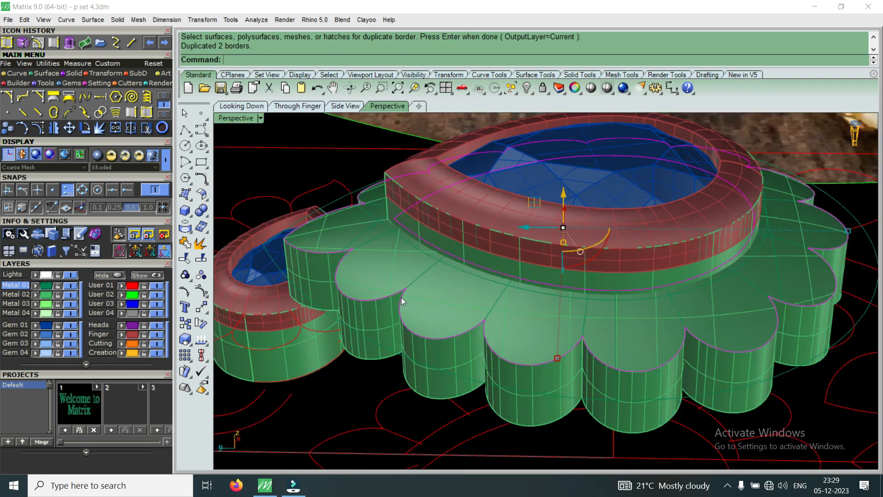
Offset the scalloped outer border curve inward by 0.6 on the extracted upper petal surface.
scroll(401, 318, "up", 3)
left_click(437, 356)
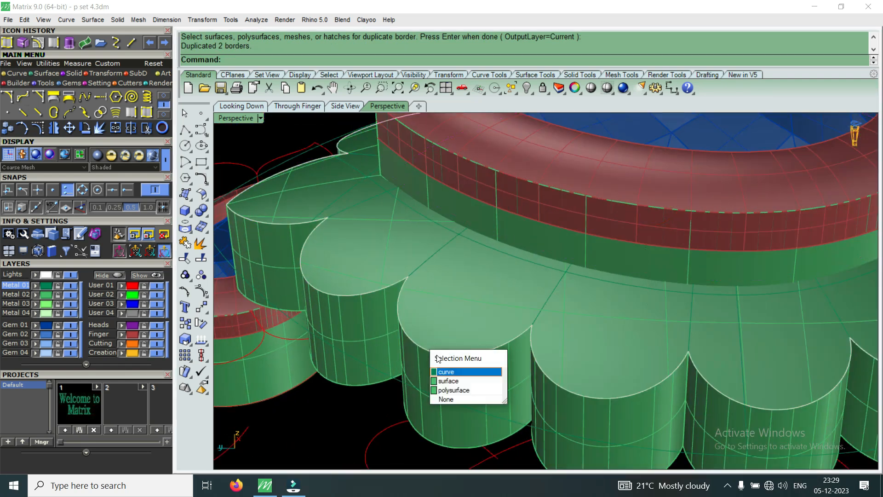
left_click(451, 373)
scroll(453, 303, "down", 4)
right_click_drag(452, 303, 459, 357)
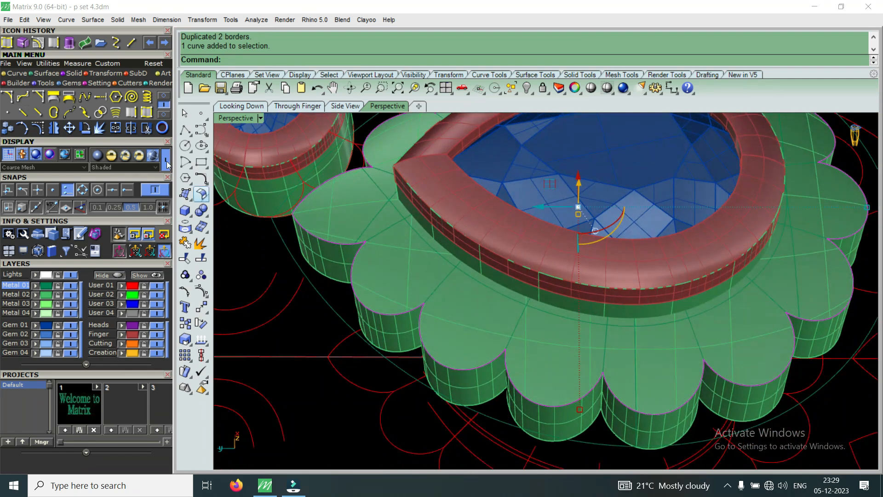
left_click(41, 44)
left_click(471, 341)
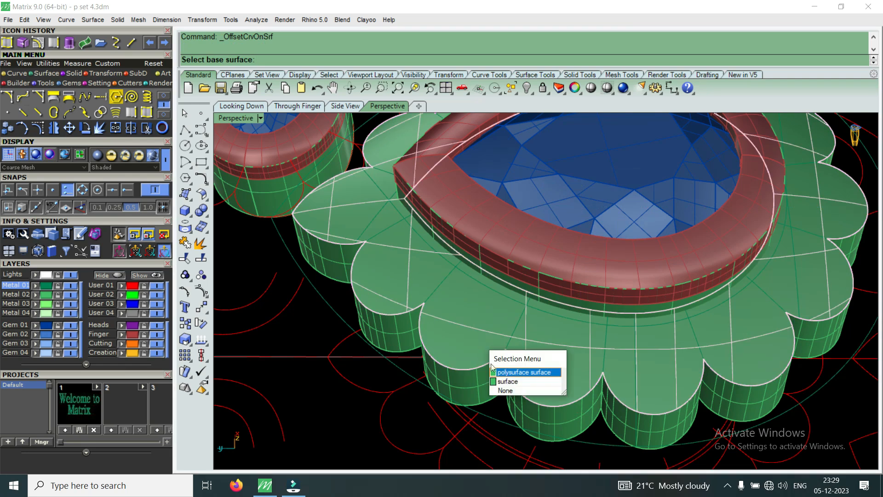
left_click(514, 383)
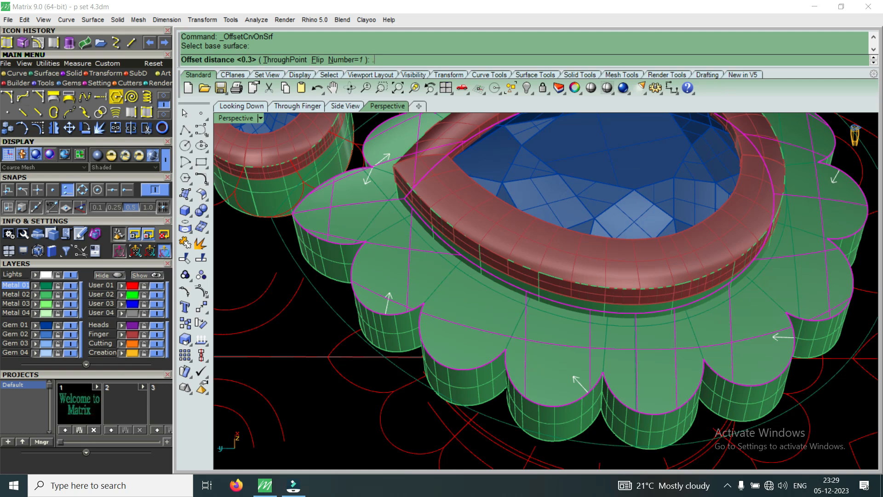
key("Return")
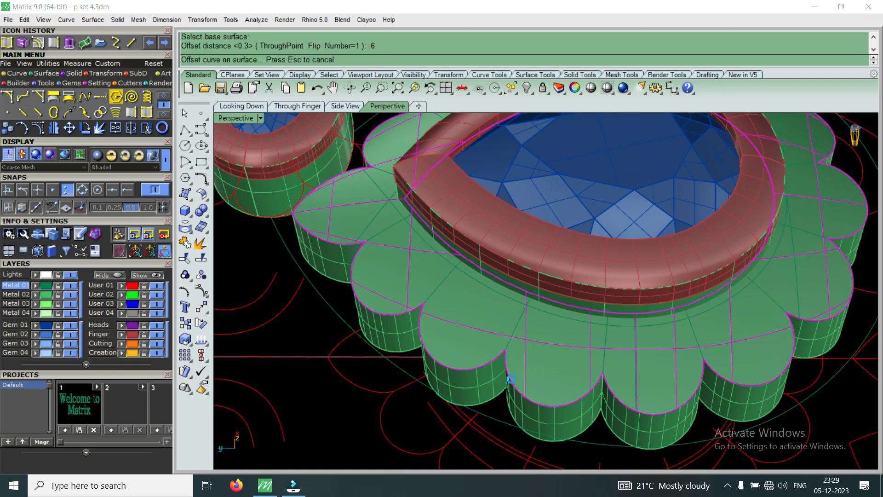
scroll(511, 343, "down", 6)
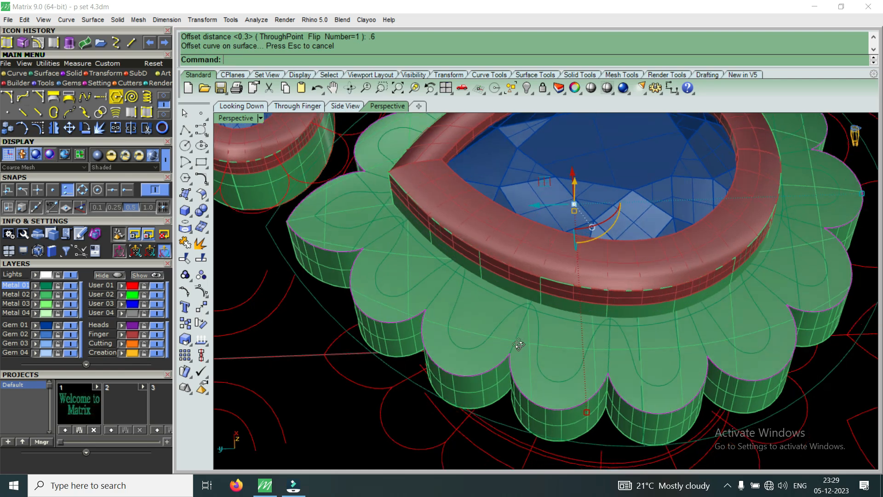
Undo the last border offset and offset the scalloped outer curve inward by 0.5 on the extracted upper petal surface.
scroll(491, 354, "down", 4)
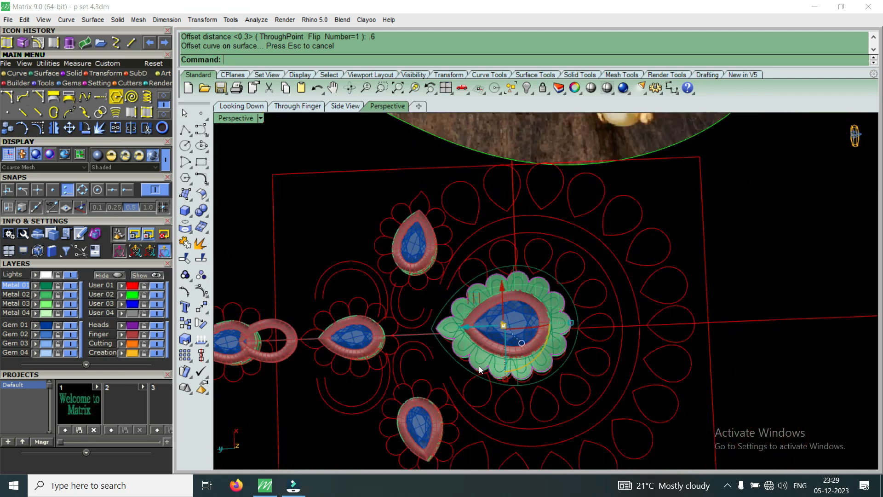
scroll(484, 346, "up", 5)
scroll(468, 206, "up", 4)
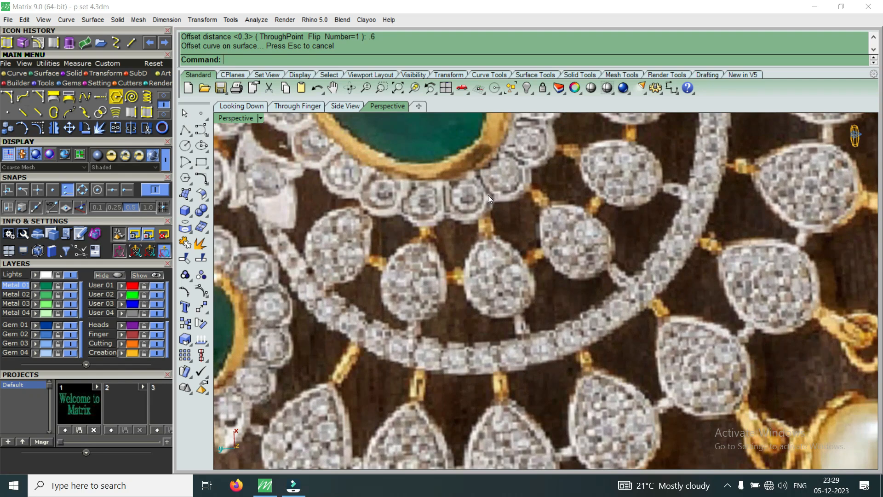
scroll(488, 195, "down", 7)
scroll(551, 352, "up", 8)
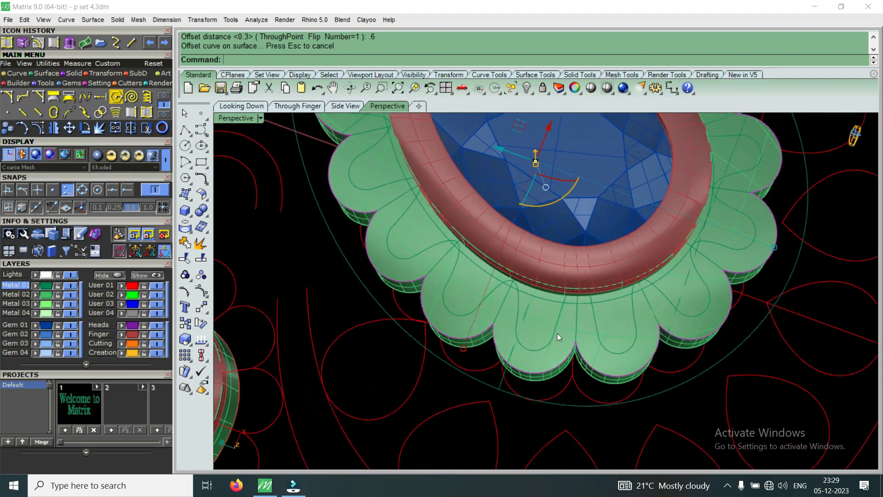
scroll(556, 334, "up", 3)
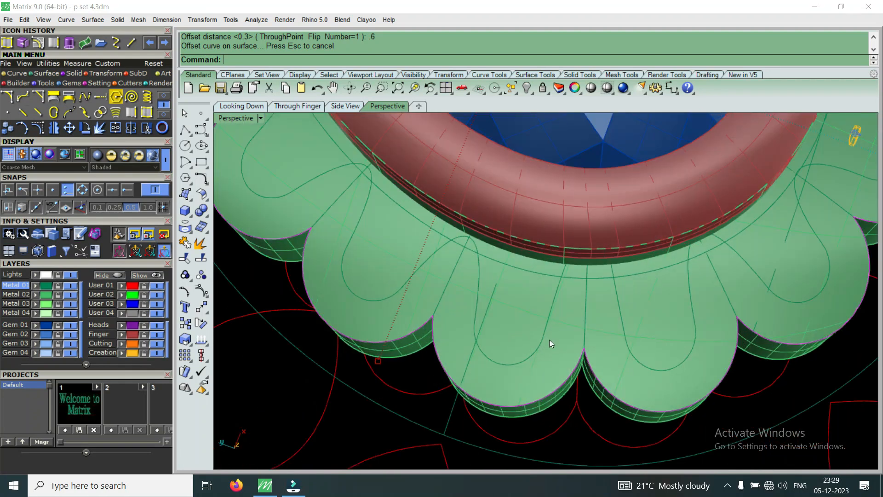
key("ctrl+z")
key("Return")
left_click(549, 340)
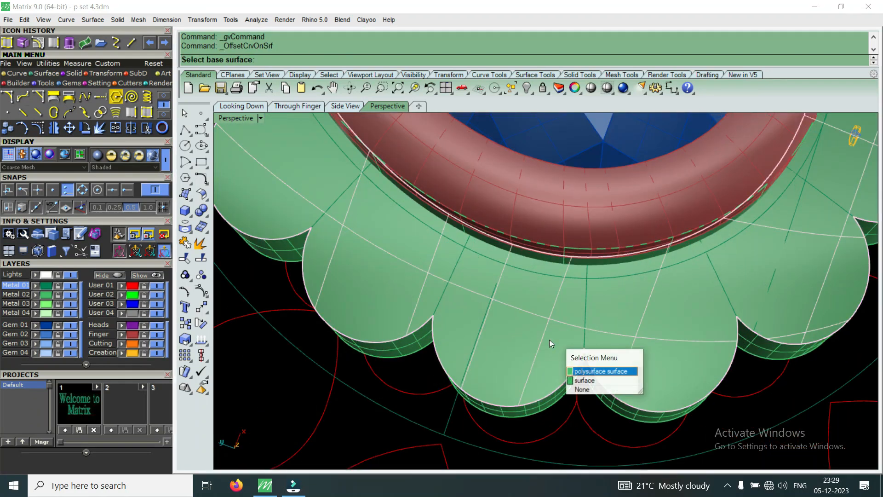
left_click(592, 380)
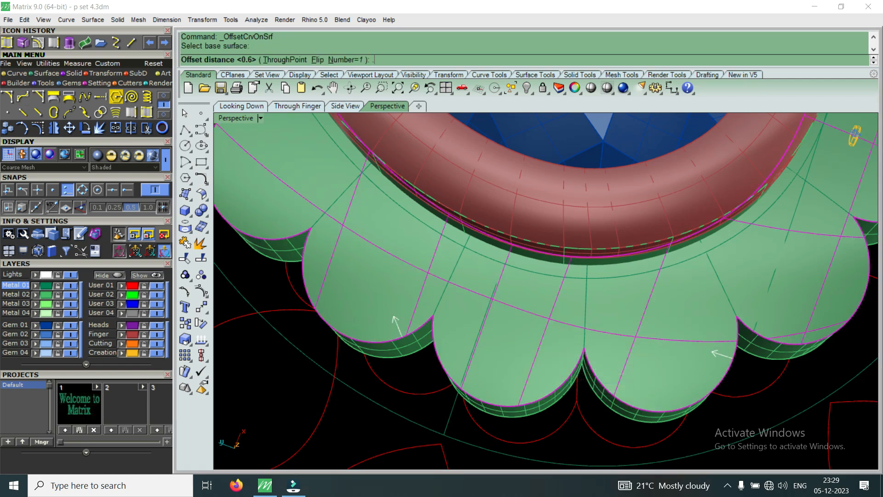
key("Return")
Examine the inset curve across the petals around the pear setting from several angles.
right_click_drag(599, 366, 547, 354)
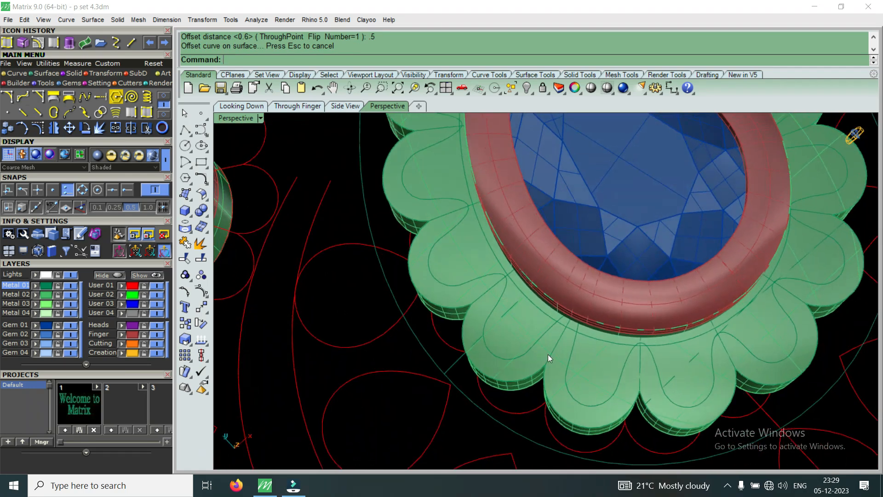
scroll(583, 358, "down", 4)
scroll(676, 352, "up", 4)
right_click_drag(676, 352, 592, 354)
scroll(525, 391, "up", 2)
scroll(519, 368, "down", 4)
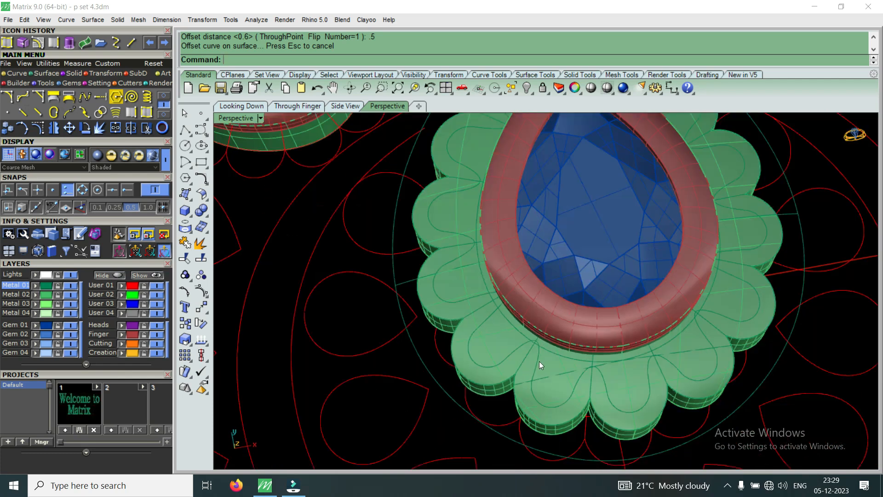
right_click_drag(539, 361, 518, 321)
scroll(526, 354, "up", 2)
Duplicate the upper outer edge of a single lower petal as a curve on the current layer.
left_click(530, 366)
left_click(54, 44)
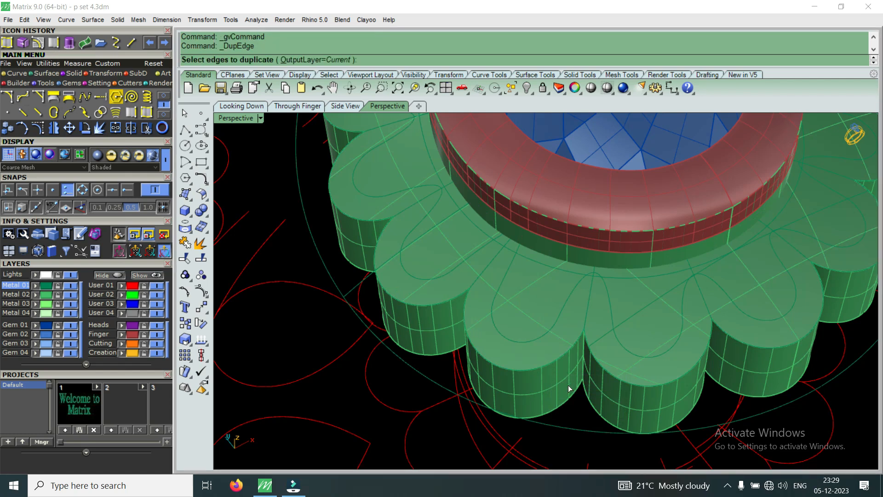
left_click(548, 365)
left_click(589, 405)
key("Return")
Try offsetting the single petal's duplicated edge inward by 0.5 on the upper petal surface, and select the offset curve.
scroll(516, 337, "up", 2)
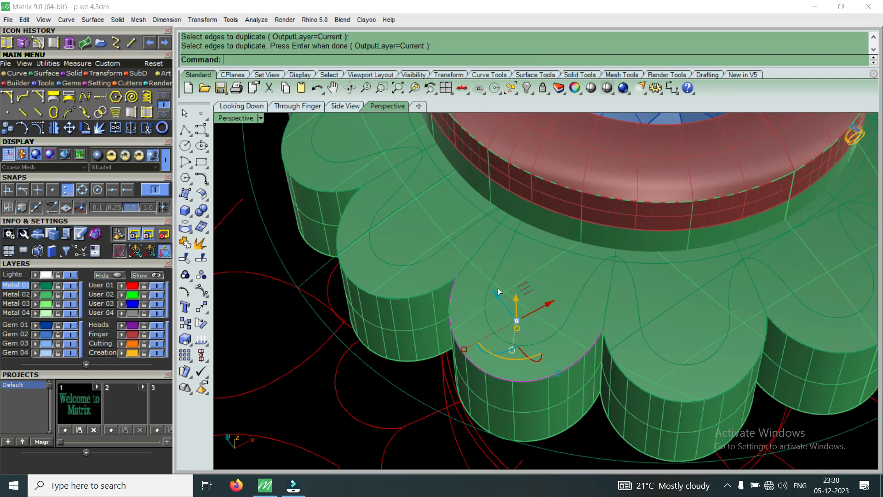
key("F2")
left_click(511, 290)
left_click(549, 332)
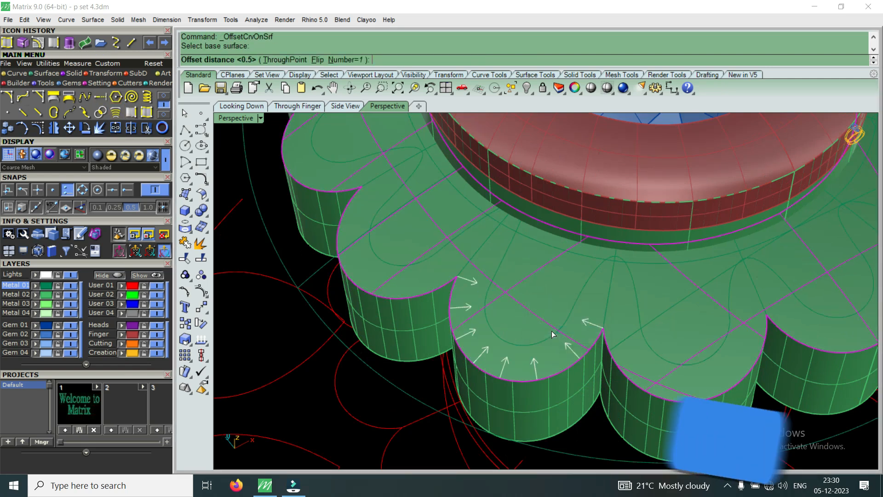
key("Return")
scroll(551, 330, "up", 2)
scroll(470, 299, "up", 2)
left_click(496, 292)
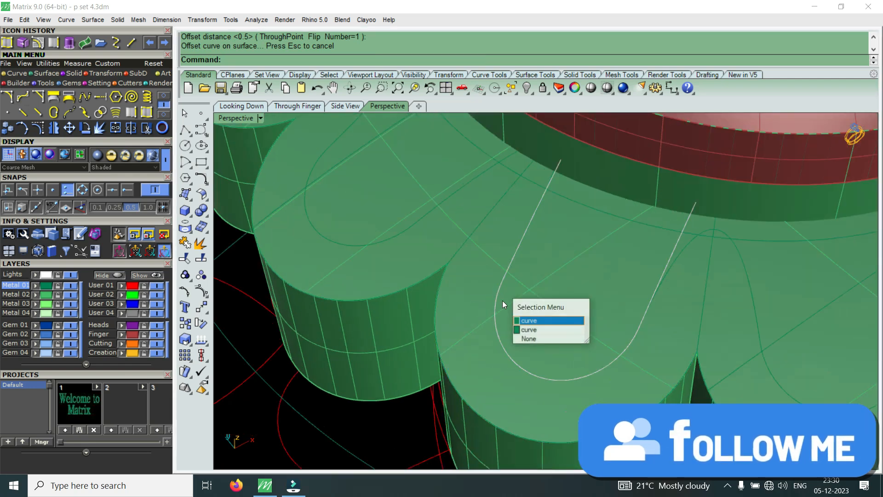
left_click(532, 321)
scroll(529, 311, "down", 4)
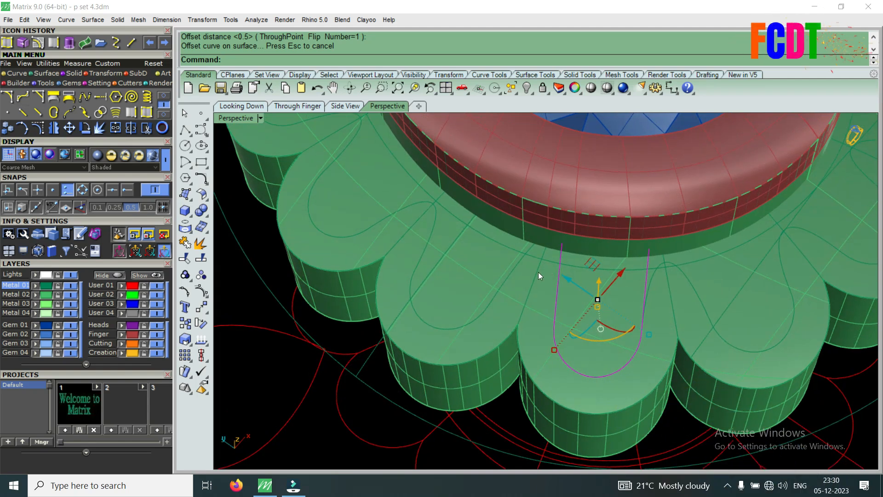
Examine the single petal's open offset curve against the inset outlines of the neighbouring petals.
scroll(564, 334, "down", 3)
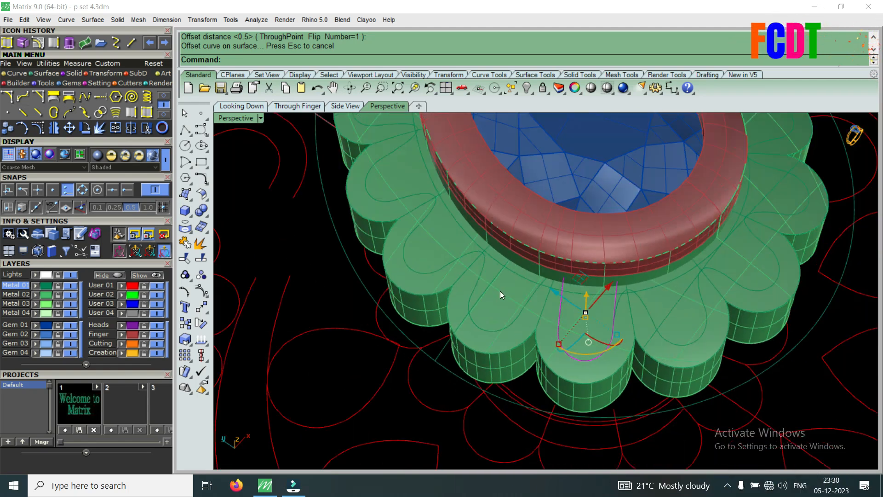
scroll(560, 336, "up", 2)
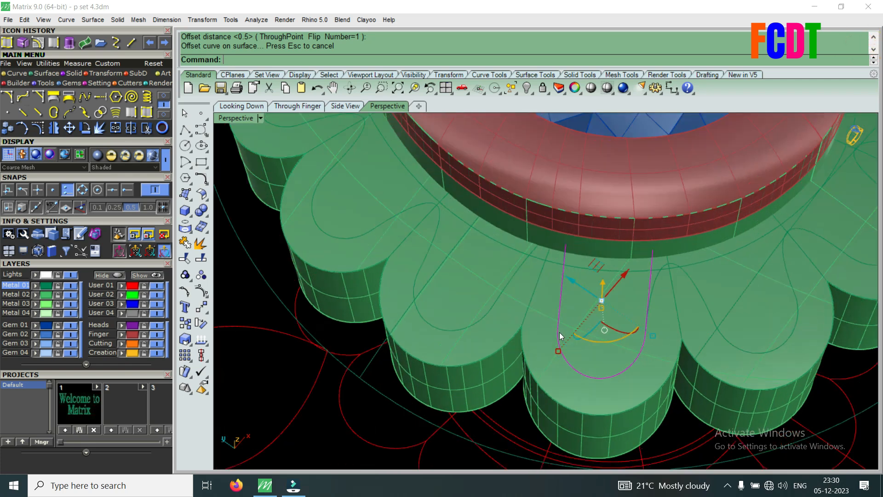
right_click_drag(608, 336, 578, 350)
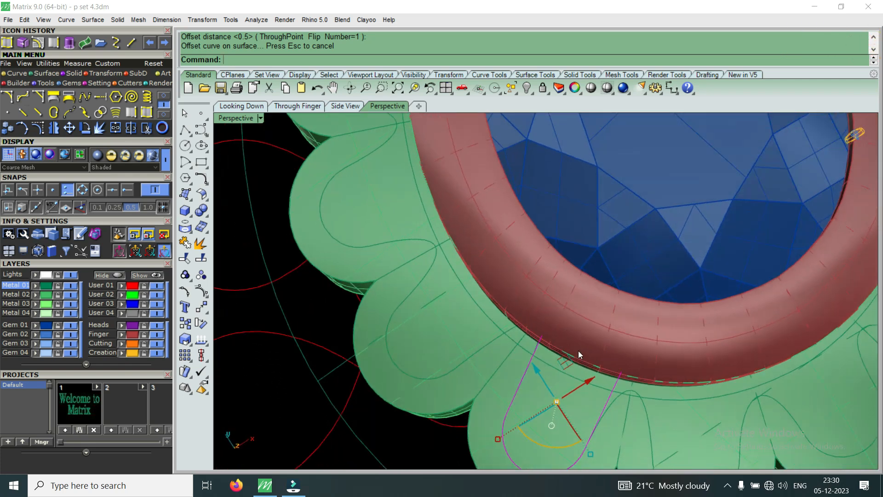
scroll(554, 346, "down", 5)
scroll(545, 366, "up", 3)
scroll(540, 370, "down", 4)
right_click_drag(641, 388, 578, 376)
scroll(578, 376, "down", 3)
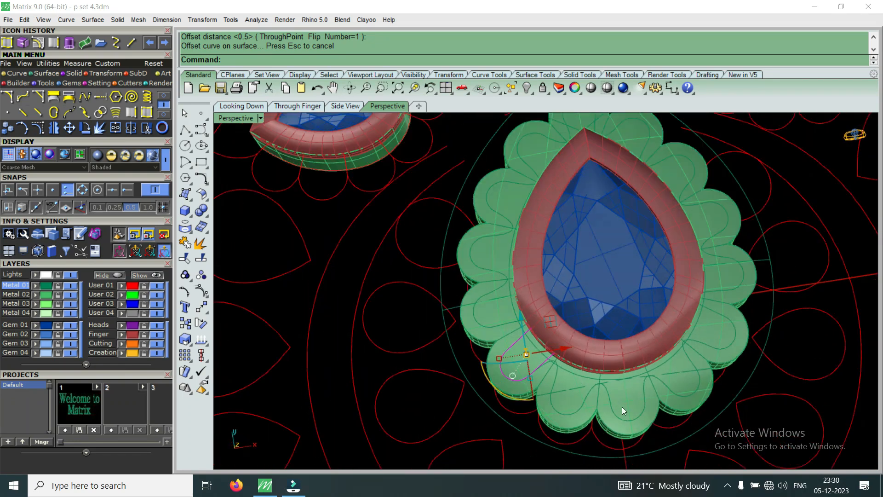
scroll(622, 406, "up", 3)
right_click_drag(623, 407, 627, 378)
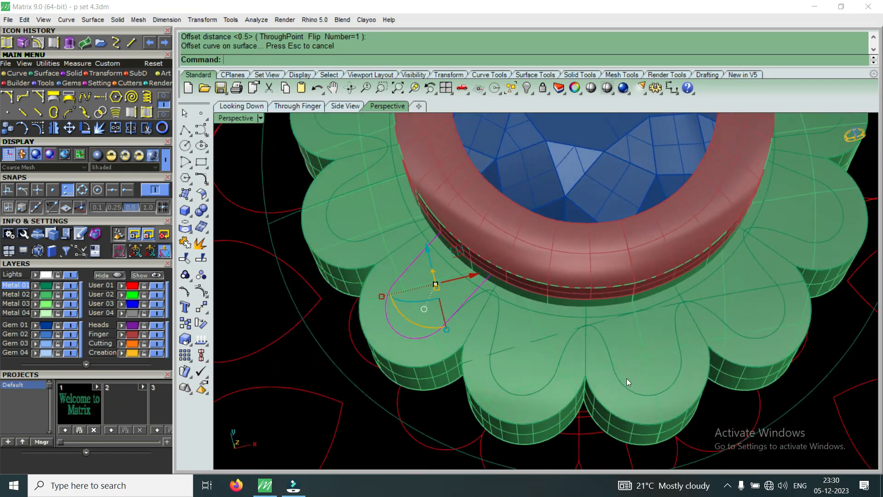
Delete the single petal's offset curve.
right_click_drag(519, 359, 551, 356)
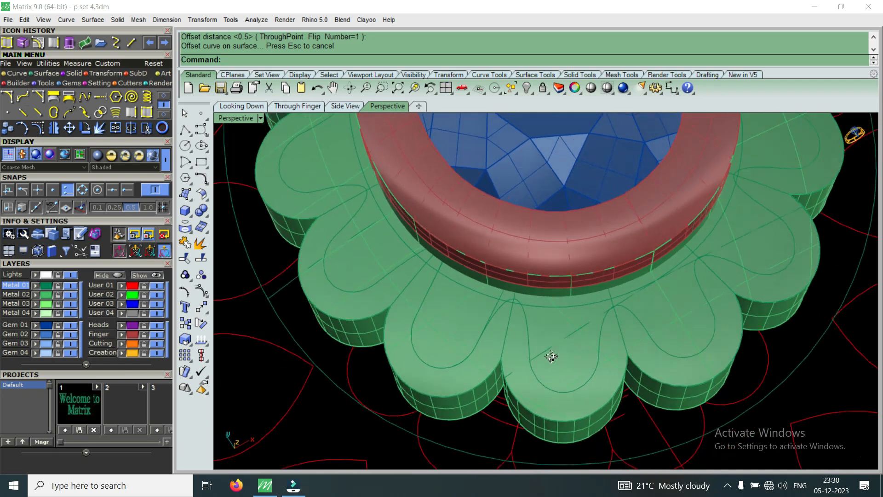
left_click(498, 302)
key("Delete")
right_click_drag(503, 320, 516, 338)
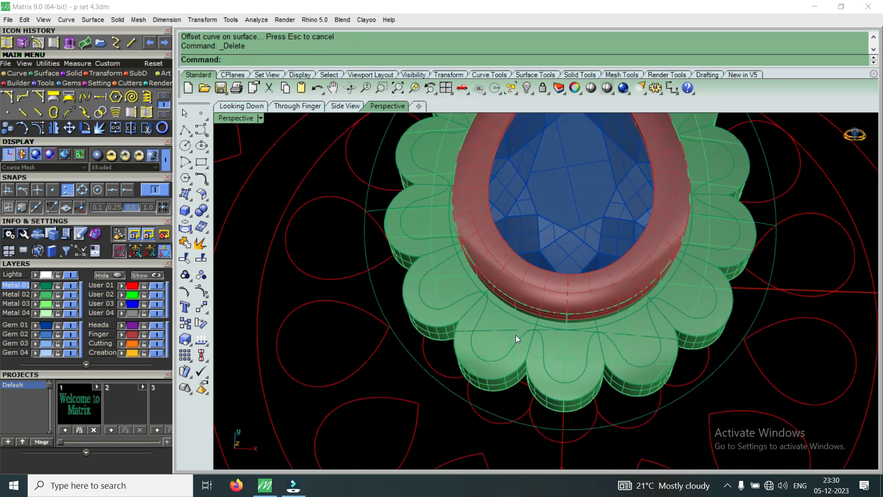
Switch to the Looking Down view and frame the central pear setting with its petal ring.
scroll(520, 332, "up", 2)
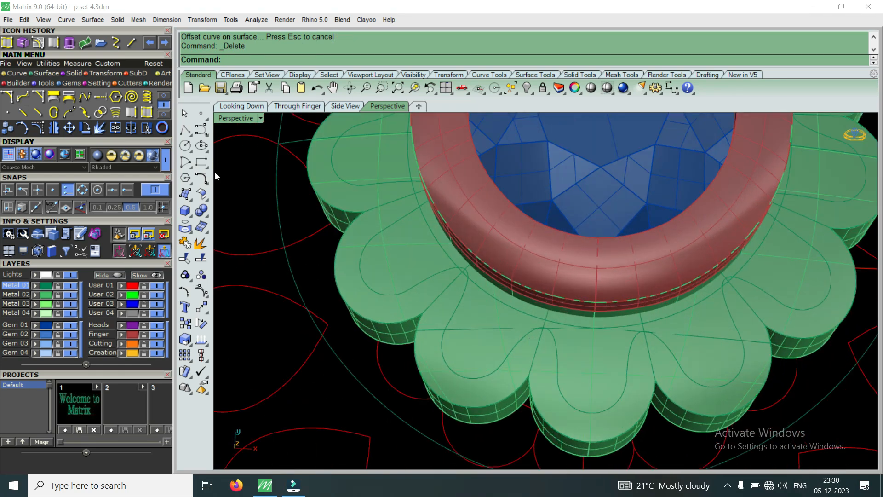
double_click(238, 119)
double_click(240, 120)
scroll(507, 280, "down", 5)
scroll(328, 262, "up", 6)
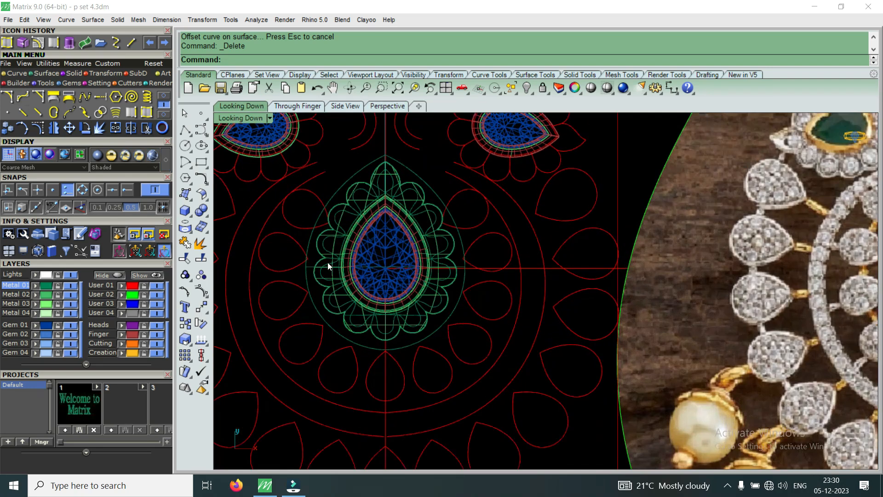
scroll(343, 301, "down", 3)
scroll(356, 233, "up", 2)
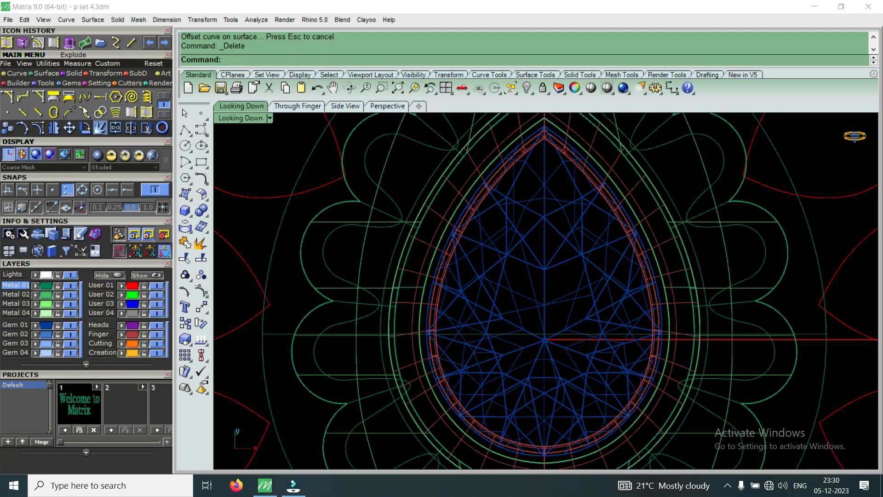
left_click(18, 73)
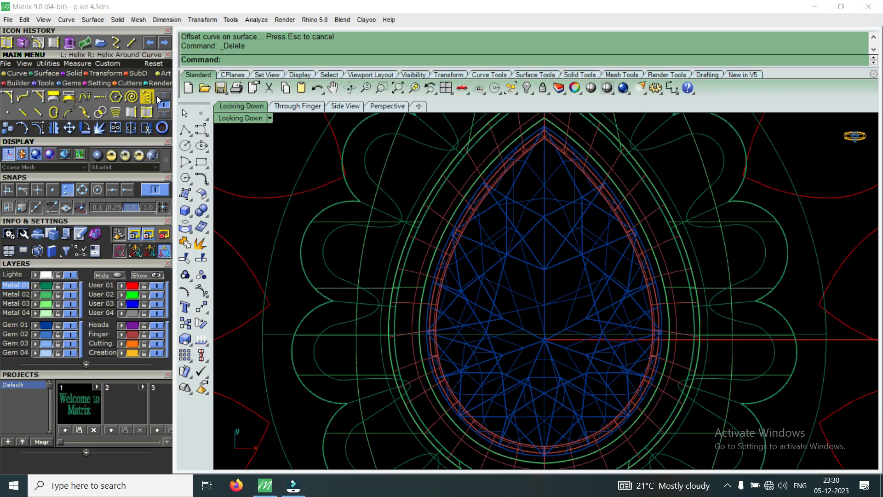
left_click(70, 98)
scroll(349, 255, "up", 5)
left_click(351, 254)
scroll(337, 282, "down", 5)
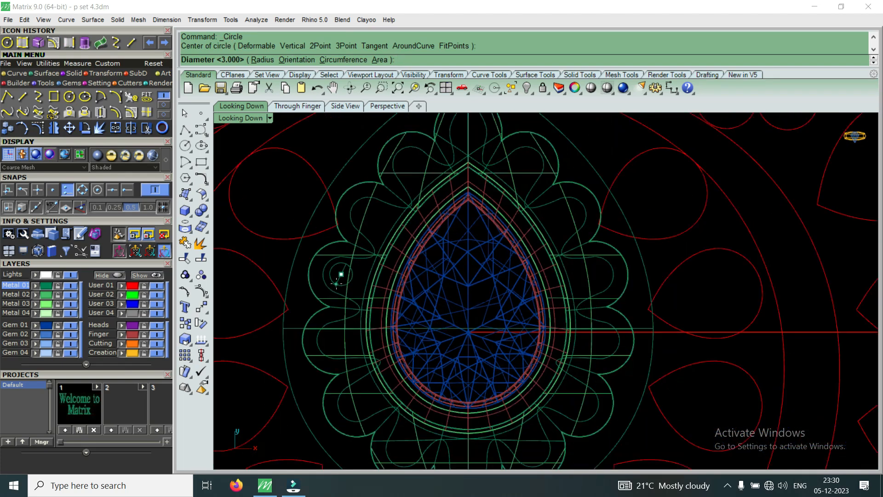
key("Escape")
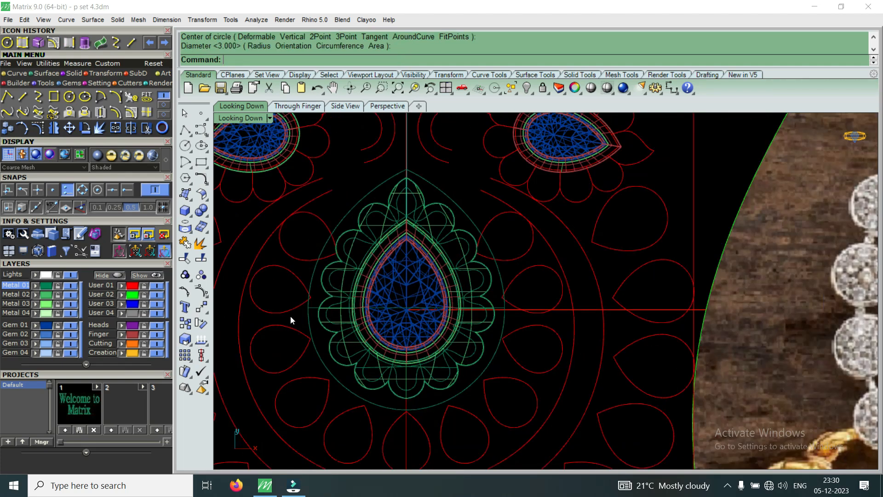
Compare the central petal ring with the round stones around the pear gem in the reference photo.
scroll(356, 325, "up", 2)
scroll(363, 324, "down", 3)
scroll(476, 355, "up", 4)
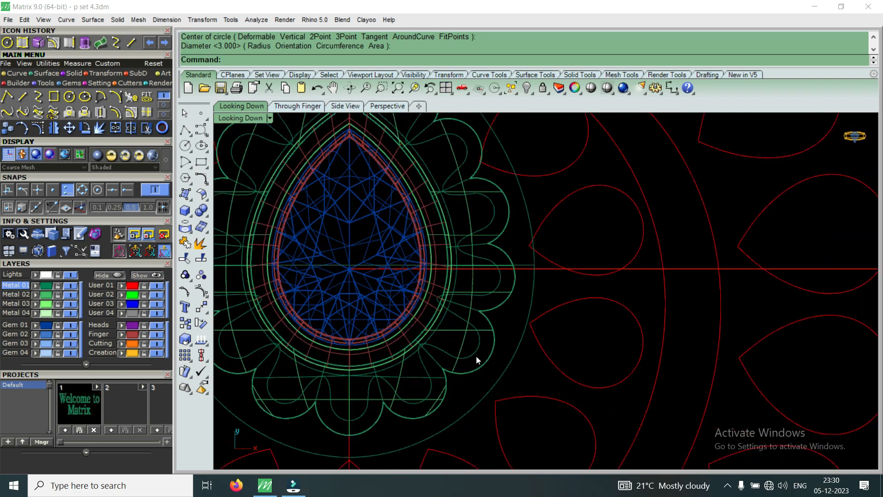
left_click(476, 355)
scroll(477, 340, "down", 6)
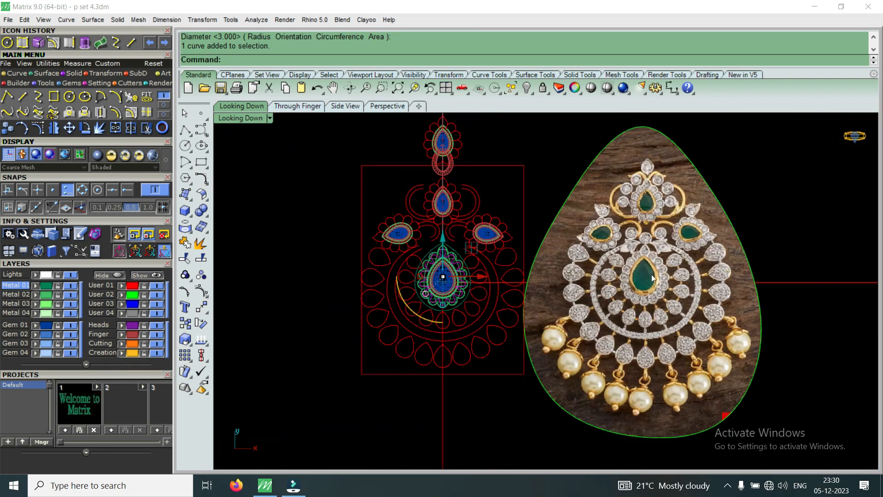
scroll(651, 274, "up", 3)
scroll(653, 317, "down", 1)
scroll(633, 314, "up", 2)
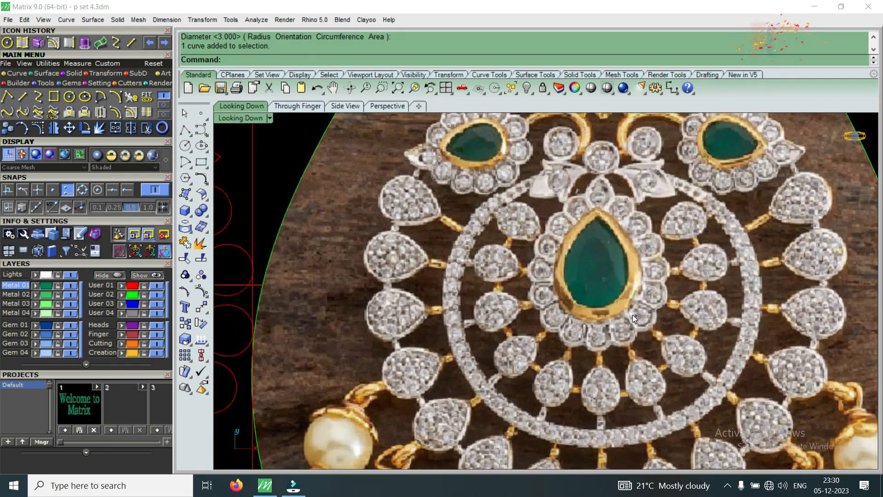
scroll(619, 330, "down", 2)
scroll(678, 308, "down", 3)
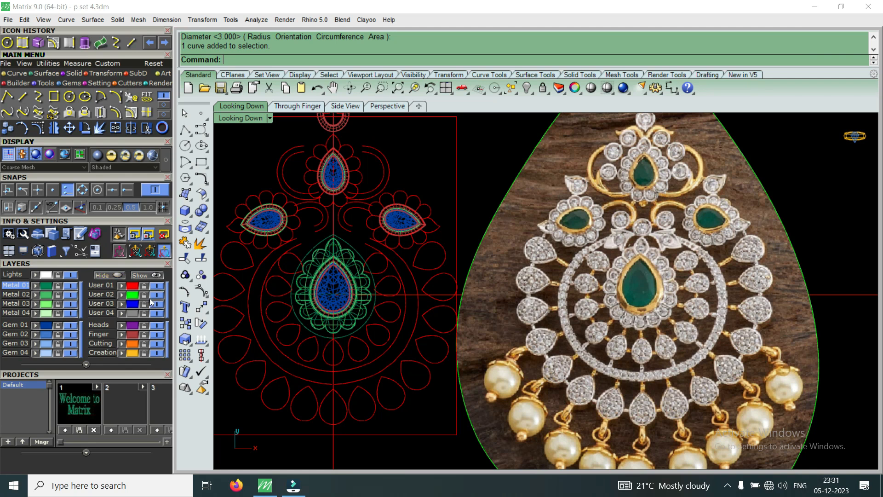
left_click(87, 364)
left_click(86, 364)
Try a circle of diameter 1.6 inside a side petal's inset outline as a stone size, and undo it.
scroll(300, 326, "up", 6)
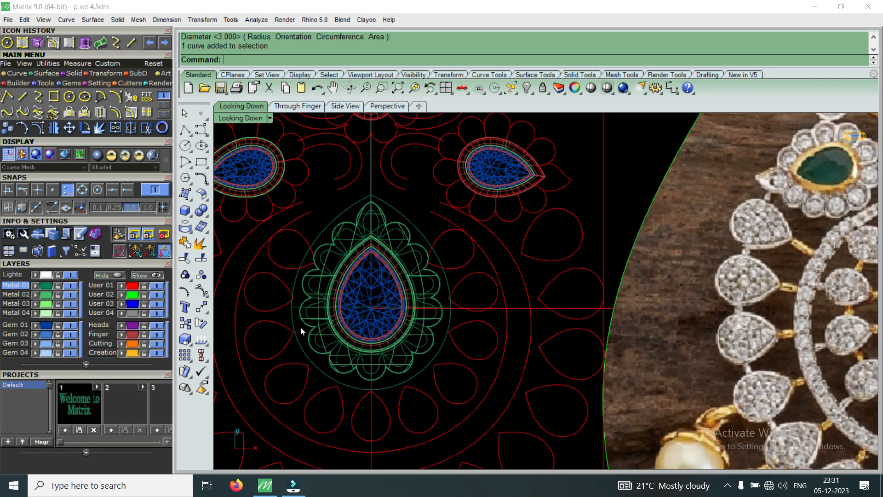
left_click(7, 42)
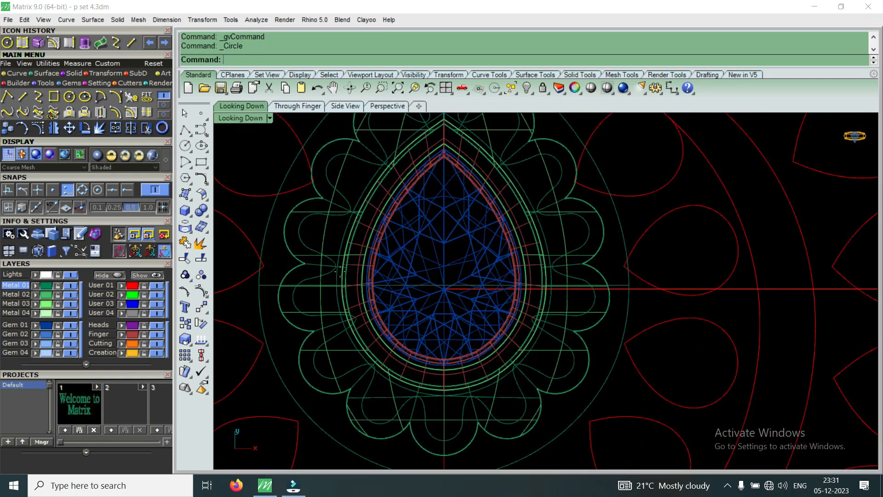
scroll(363, 294, "up", 3)
left_click(302, 305)
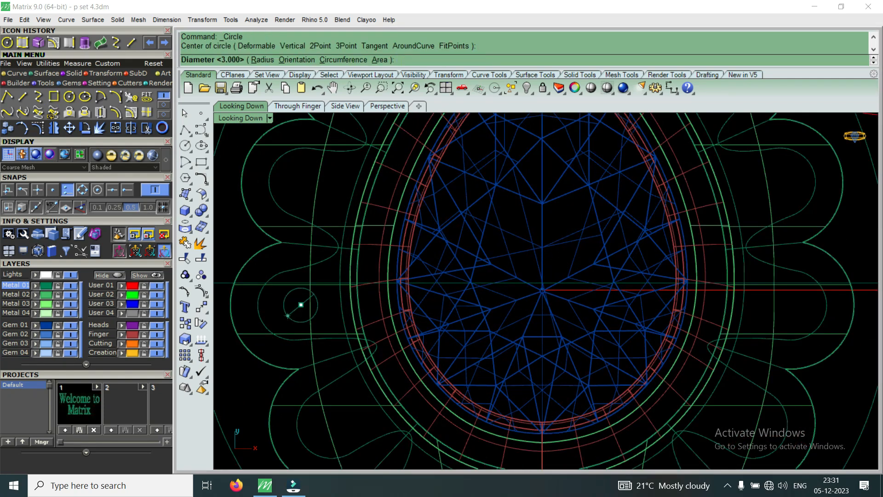
type("1.6")
key("Return")
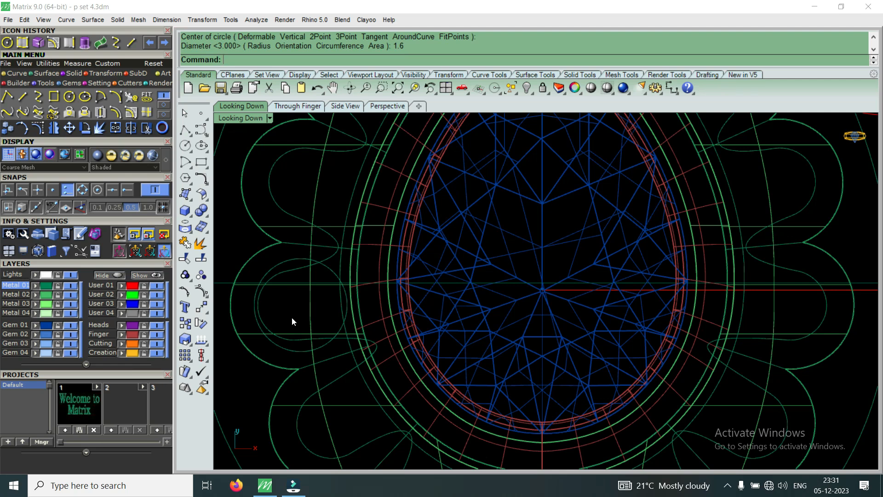
key("ctrl+z")
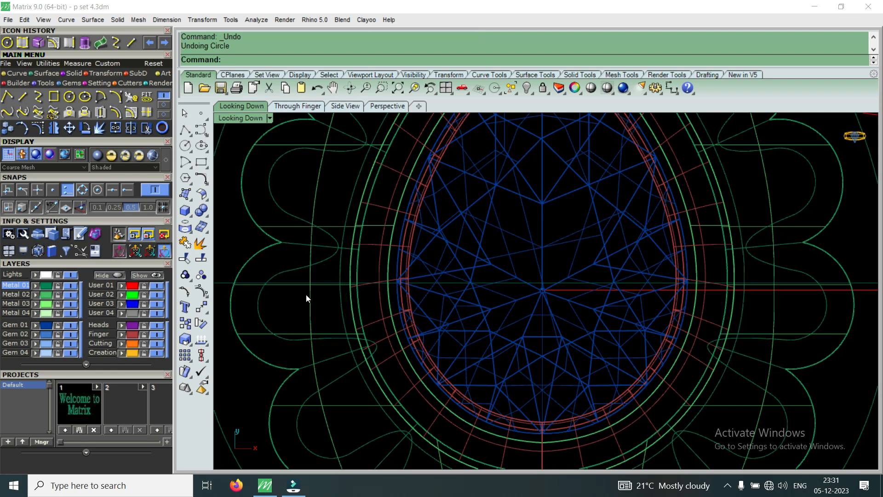
Draw a short line across the dip of the inset curve between two left-side petals of the central ring.
scroll(306, 295, "down", 3)
scroll(319, 283, "up", 2)
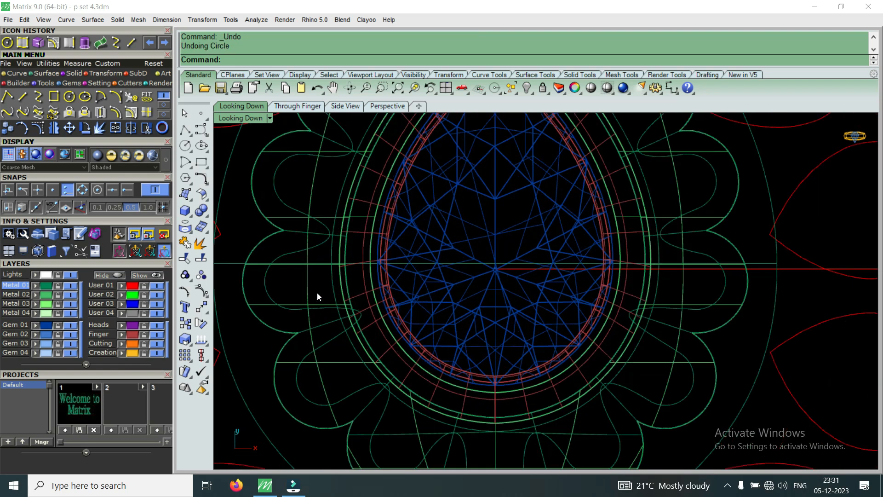
left_click(300, 257)
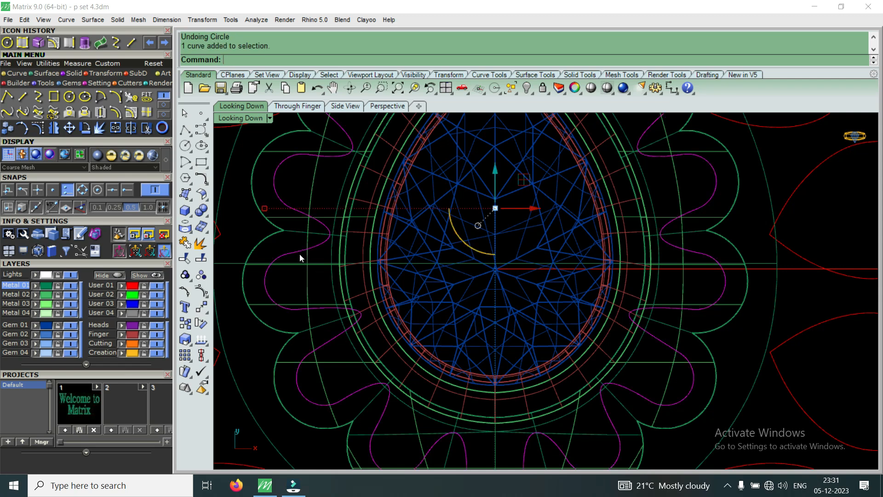
scroll(299, 254, "down", 2)
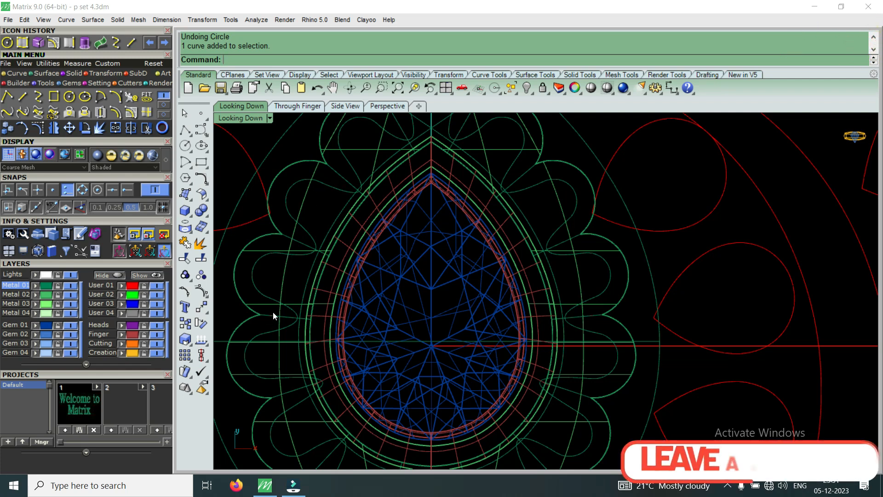
scroll(279, 313, "down", 3)
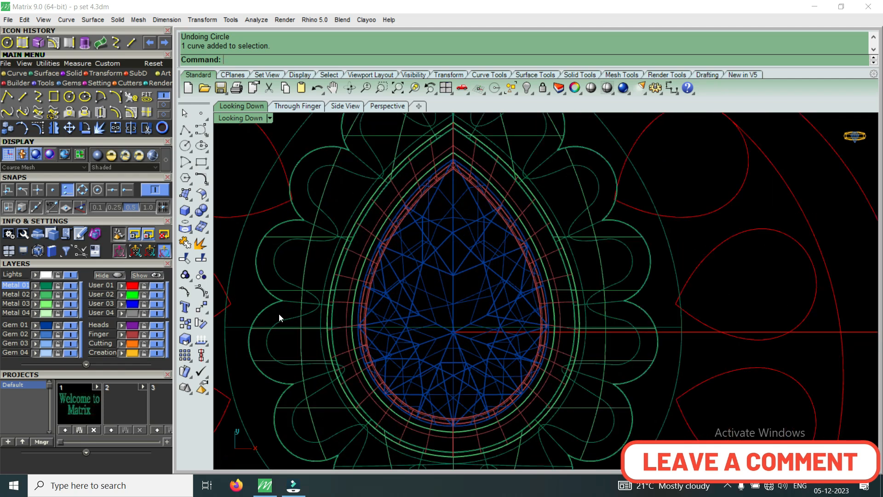
scroll(321, 280, "up", 5)
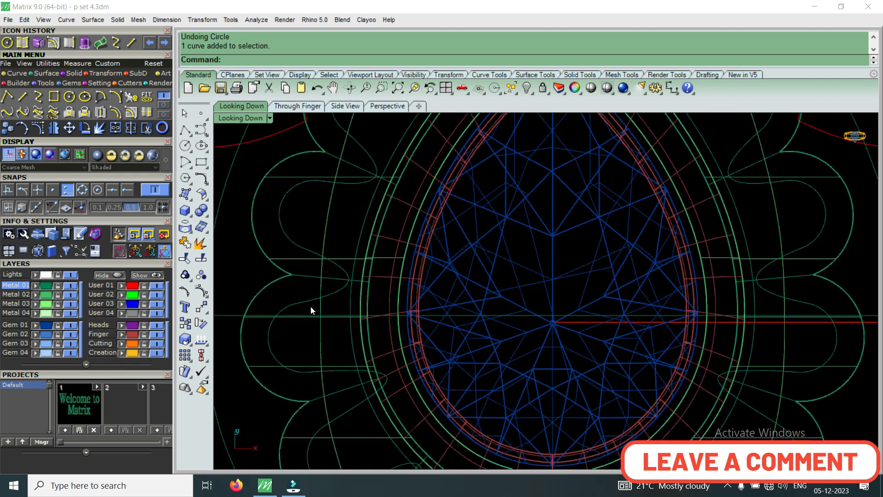
left_click(132, 43)
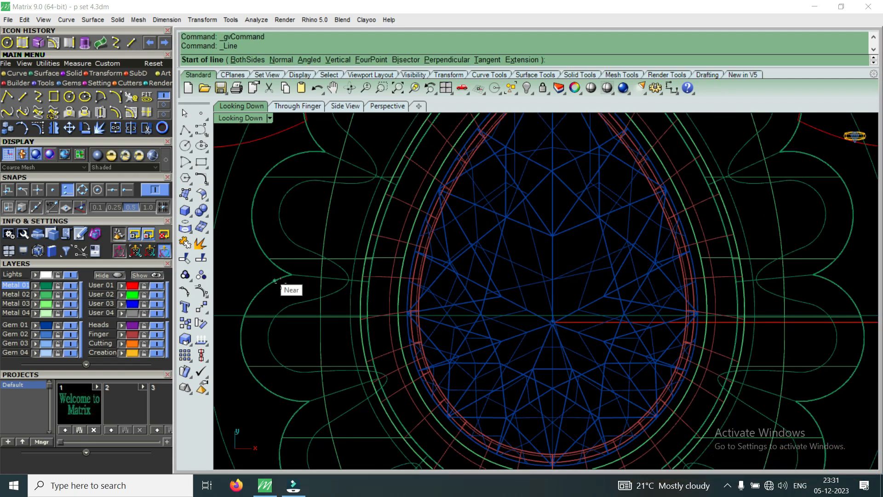
scroll(286, 283, "up", 6)
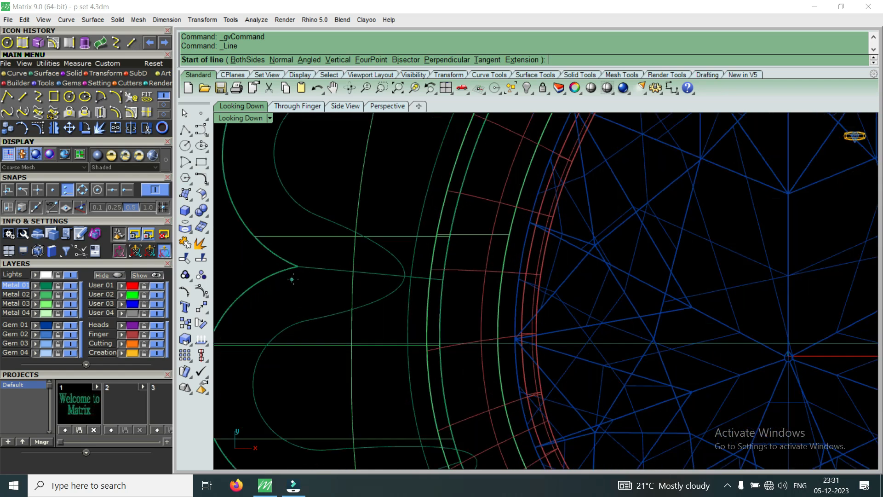
left_click(328, 221)
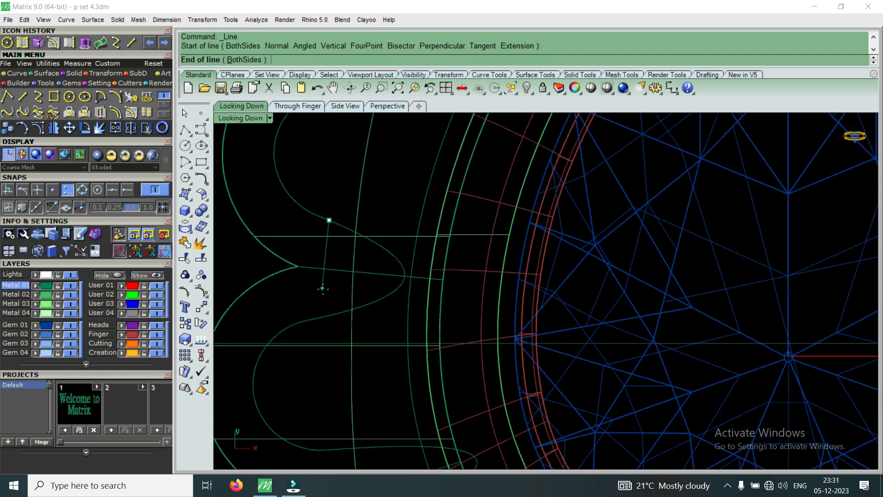
left_click(327, 312)
scroll(326, 313, "down", 5)
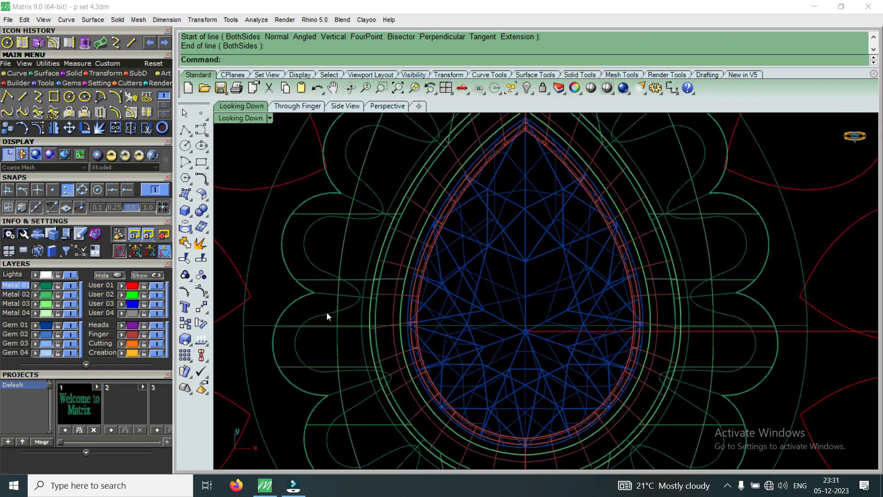
Examine the inset curve around the central petal ring, especially its dips between the upper petals.
scroll(427, 165, "up", 3)
left_click(413, 148)
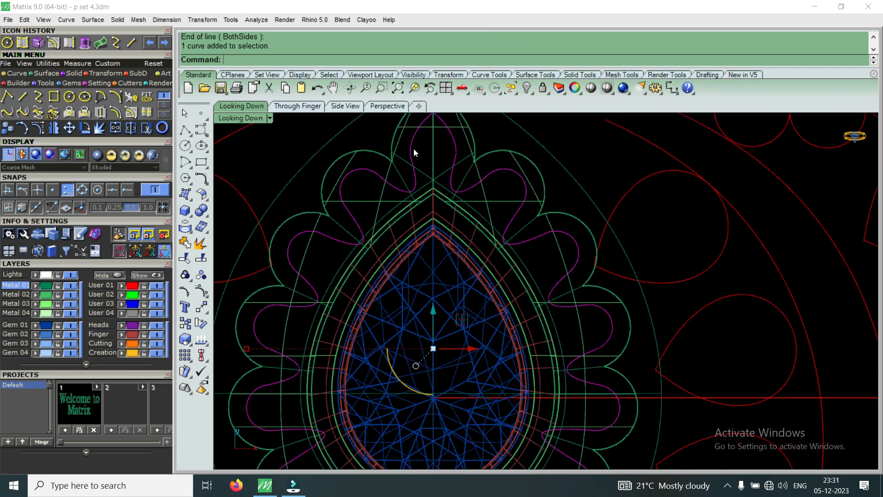
scroll(413, 148, "down", 6)
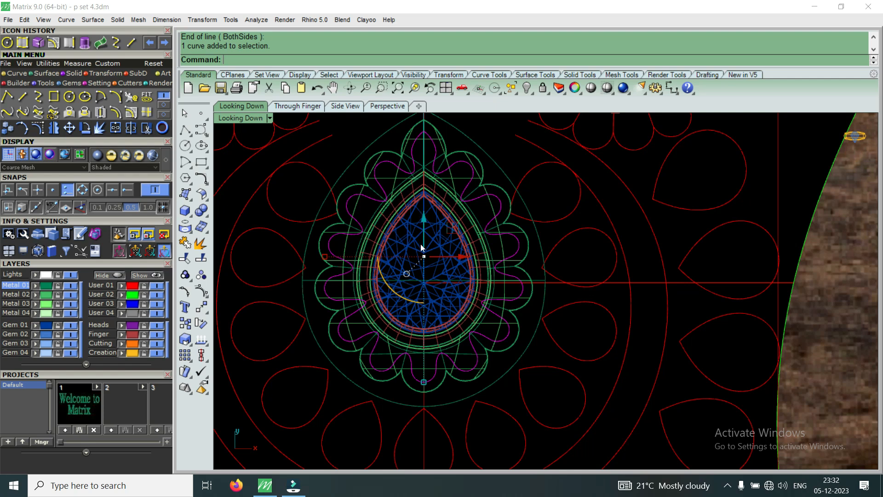
scroll(403, 202, "up", 10)
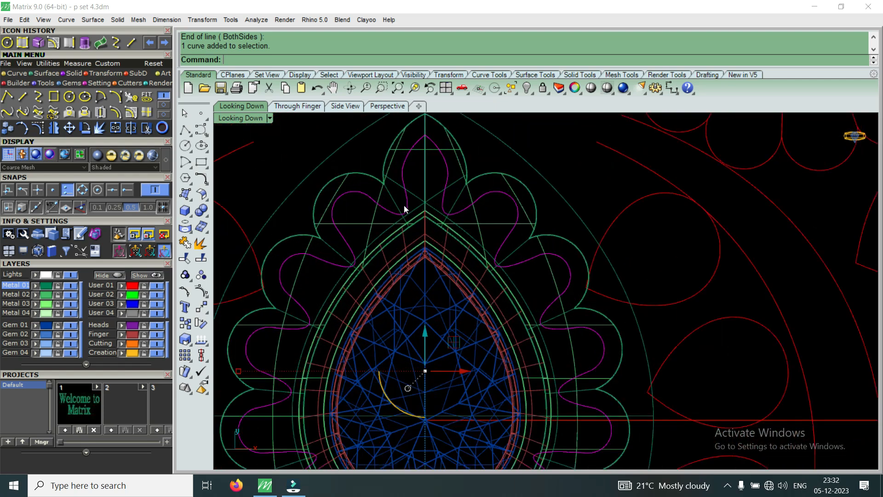
scroll(401, 199, "down", 4)
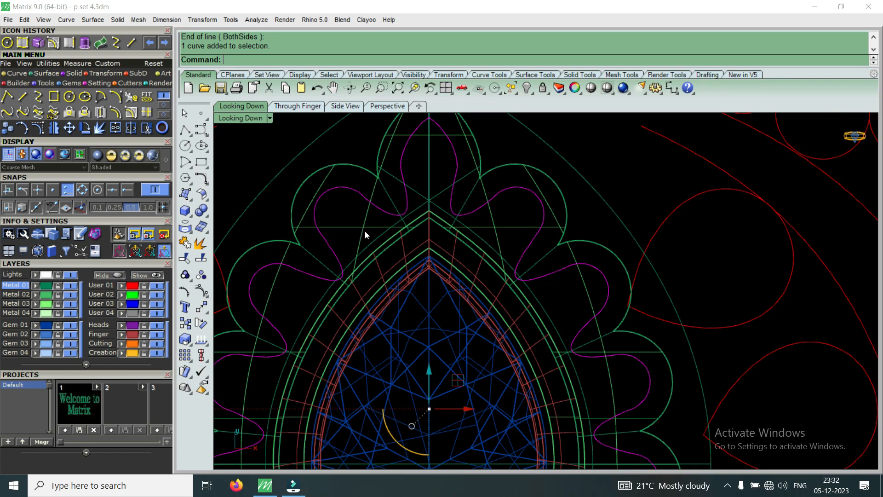
scroll(368, 227, "down", 2)
scroll(387, 209, "up", 5)
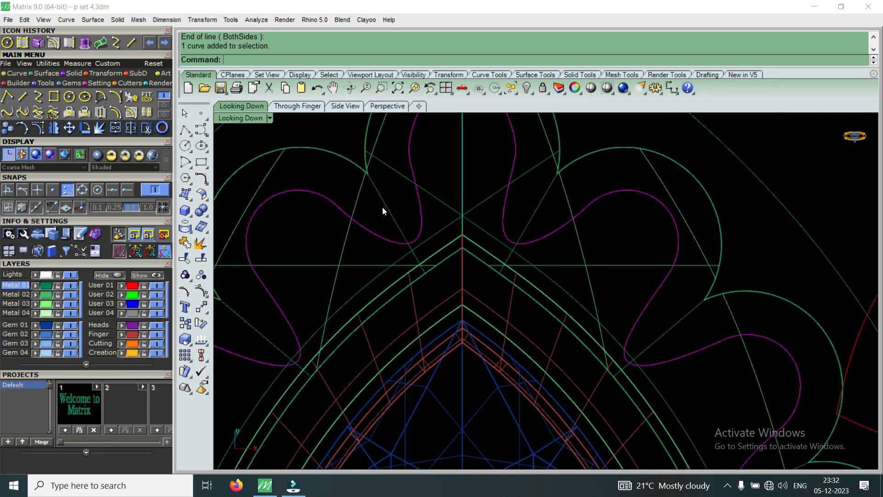
scroll(382, 207, "down", 4)
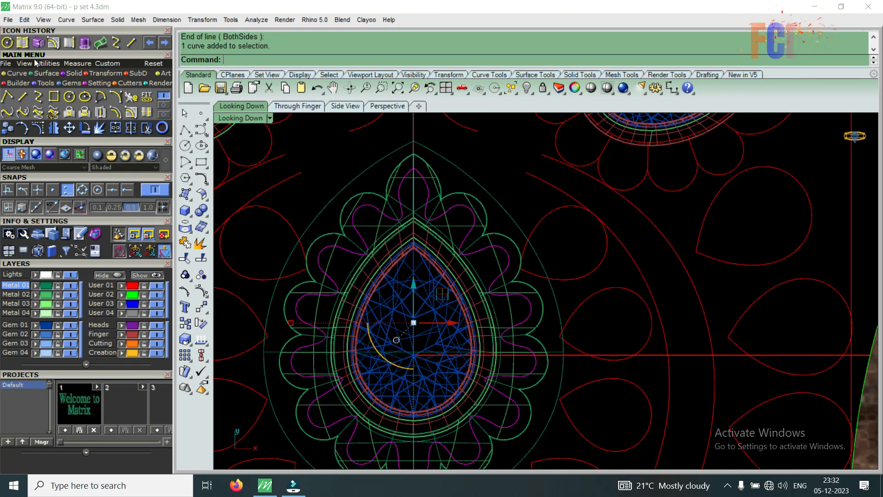
Draw a vertical line centred on the origin with the BothSides option, reaching the outer edge of the ring's lowest petal.
left_click(22, 96)
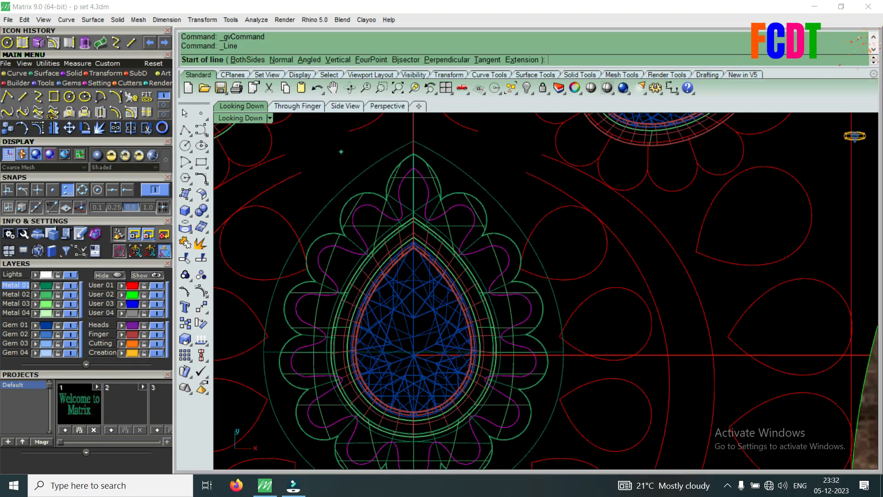
type("0")
key("Return")
left_click(234, 60)
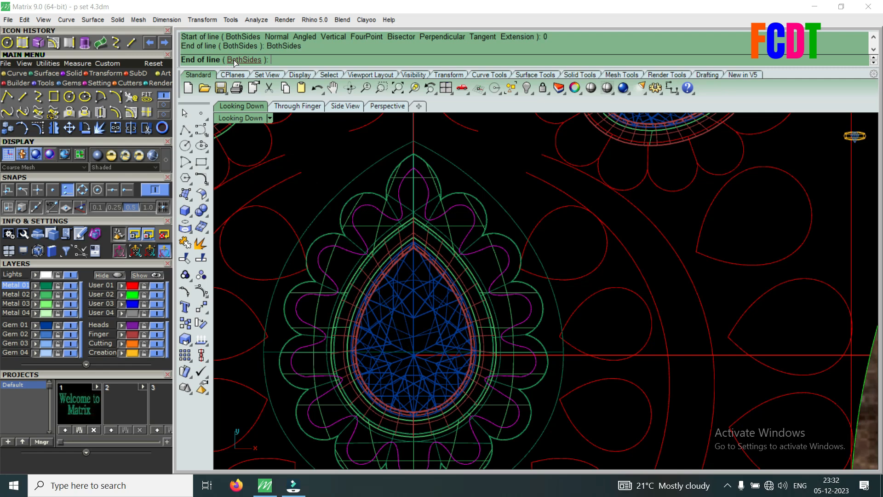
scroll(334, 258, "down", 2)
scroll(373, 395, "up", 5)
scroll(411, 423, "down", 3)
scroll(411, 413, "up", 4)
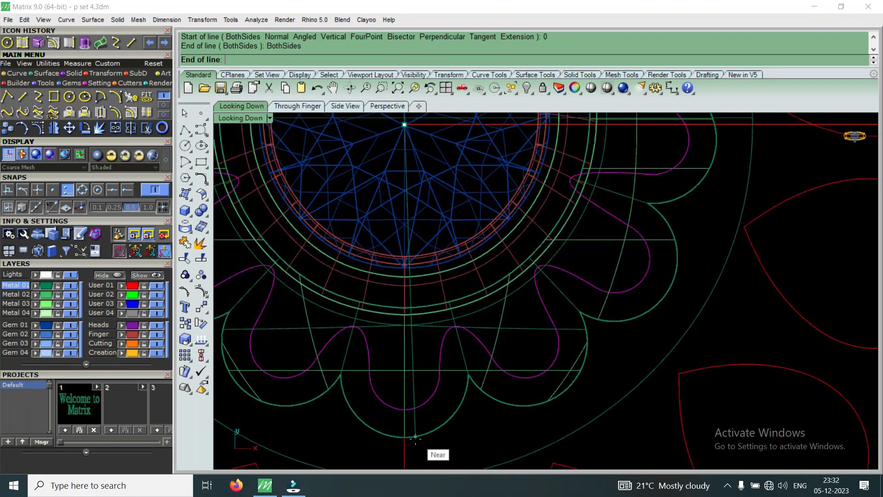
left_click(402, 441)
Try to trim away the right half of the inset curve with the new vertical centre line, and undo it.
left_click(404, 418)
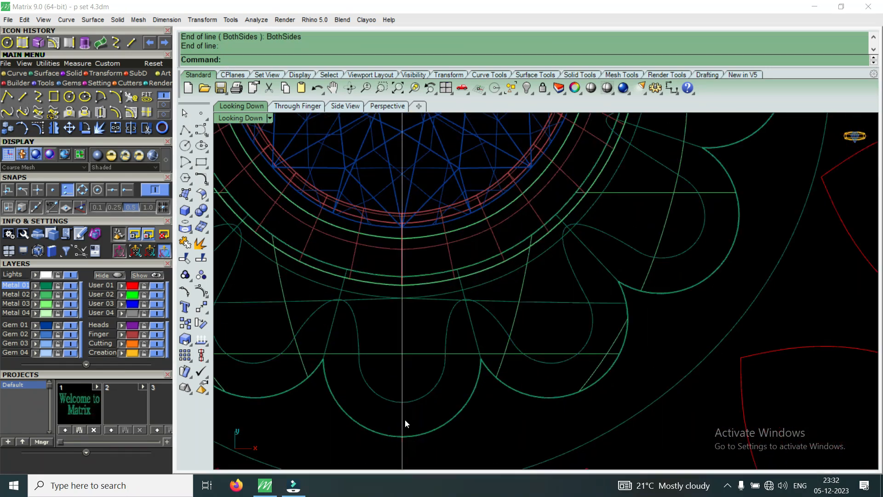
left_click(443, 439)
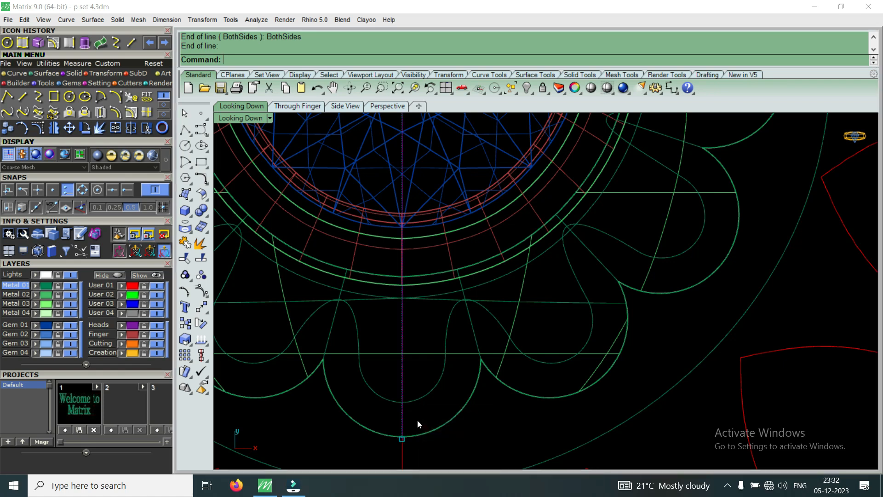
left_click(184, 257)
left_click(435, 392)
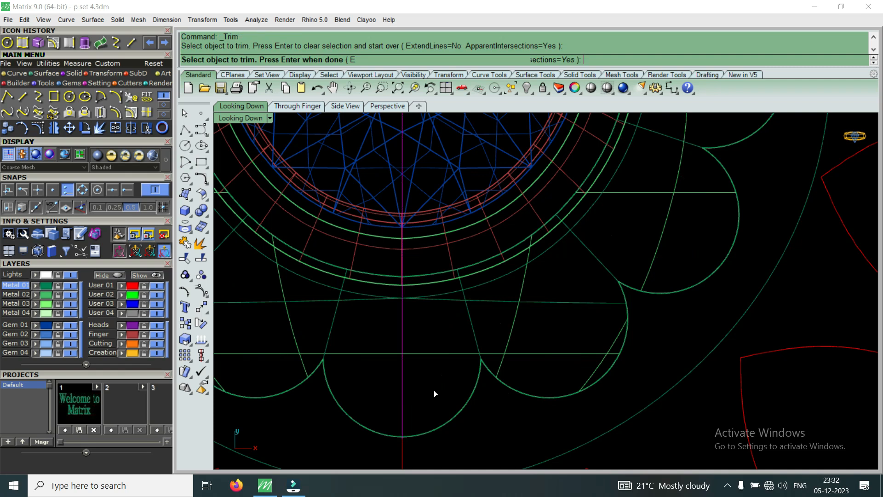
scroll(441, 399, "down", 3)
scroll(442, 400, "down", 2)
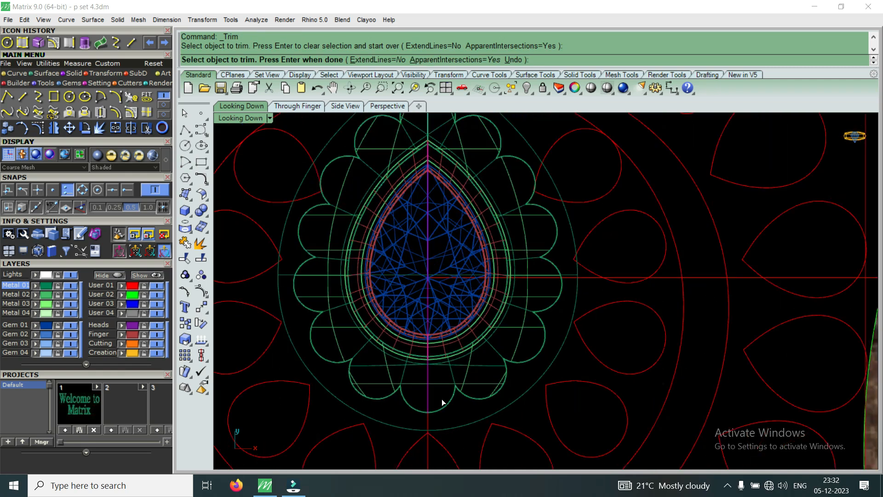
key("ctrl+z")
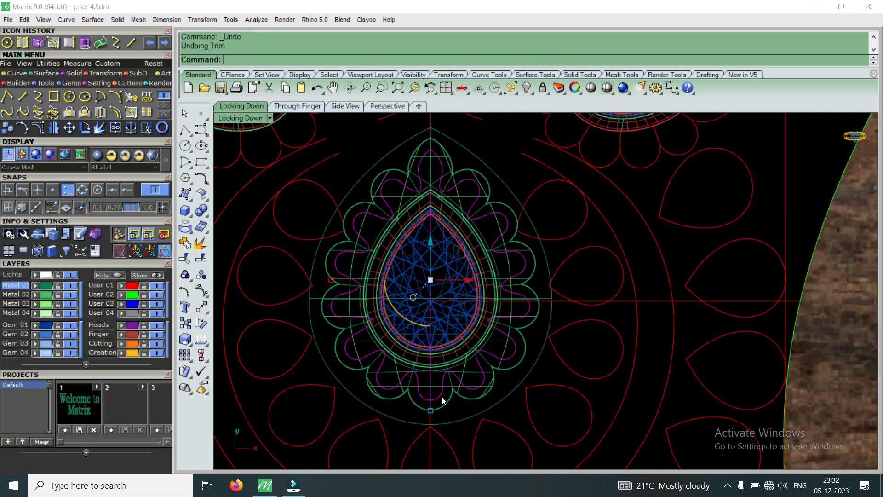
Trim away the right half of the inset curve, using the long red vertical centre curve as the cutter.
scroll(431, 202, "up", 5)
left_click(435, 211)
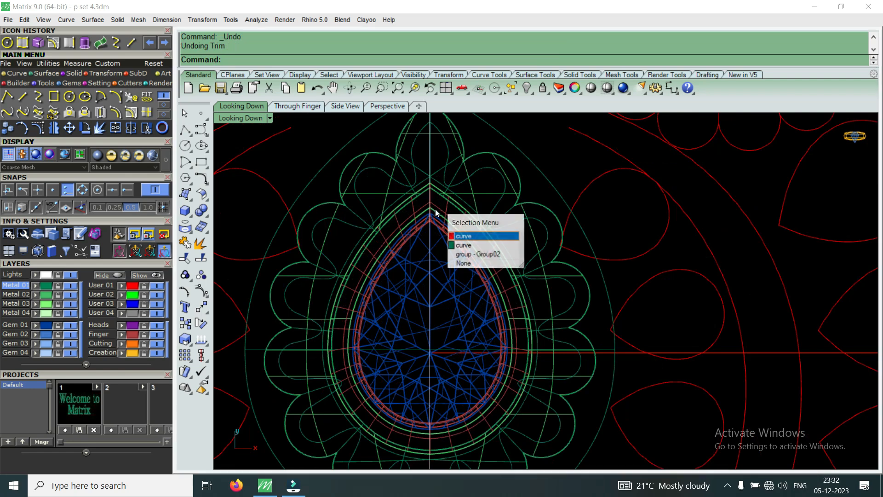
left_click(464, 235)
scroll(454, 244, "down", 3)
scroll(454, 241, "down", 2)
scroll(468, 302, "up", 6)
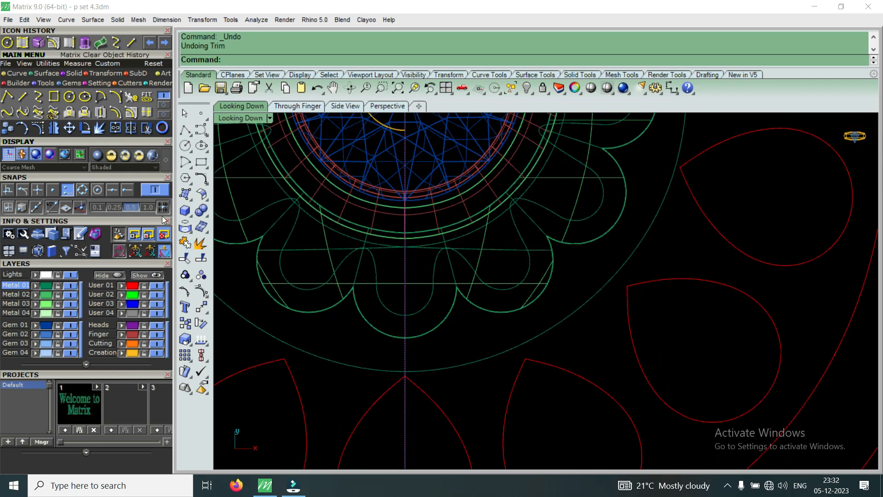
left_click(147, 129)
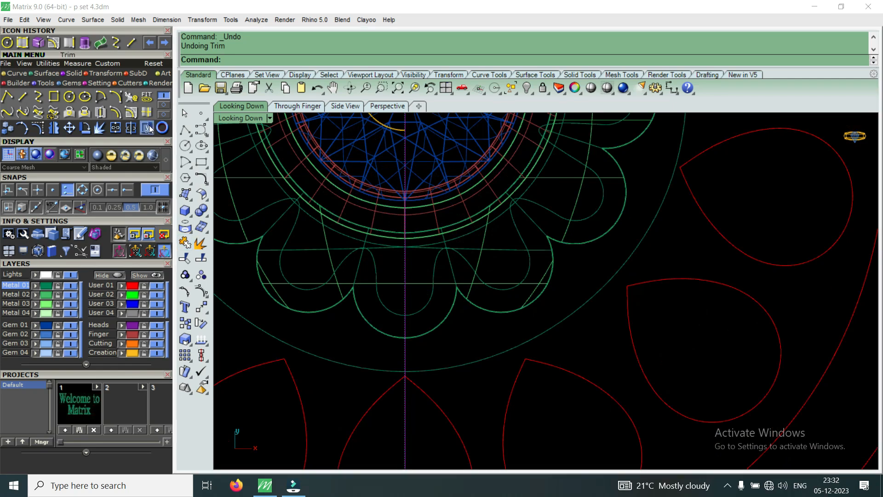
left_click(415, 314)
scroll(423, 325, "down", 5)
scroll(429, 189, "up", 6)
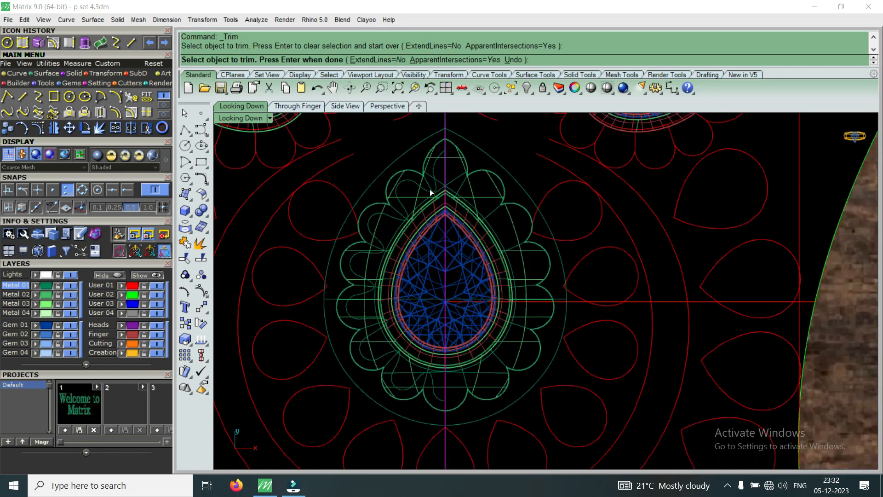
key("Return")
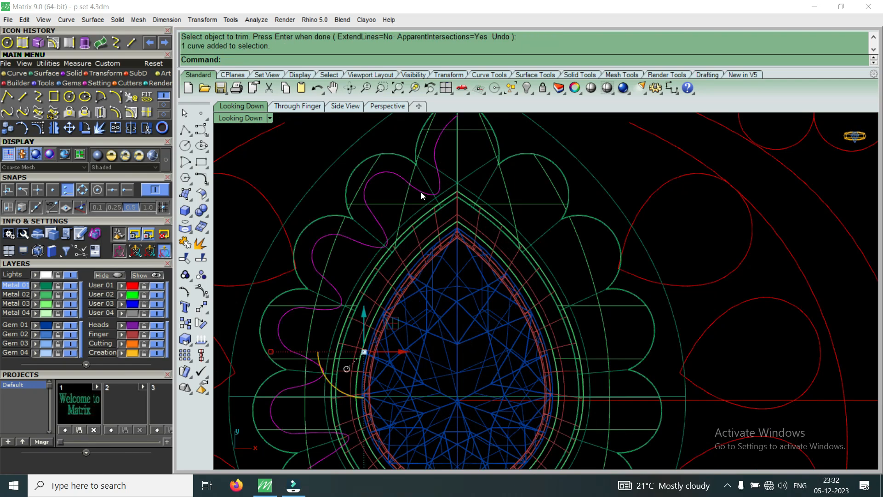
Show the left inset curve's control points and shift two of them slightly between the top petal and its left neighbour.
scroll(422, 186, "up", 2)
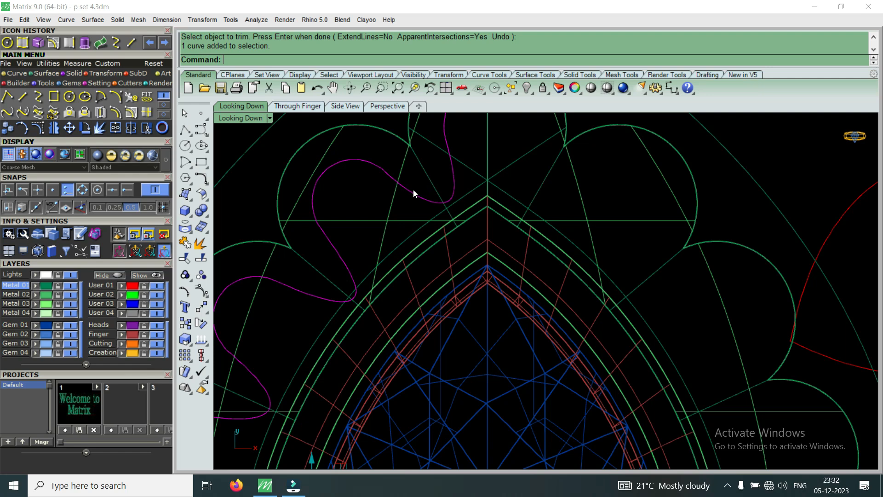
scroll(418, 199, "down", 2)
scroll(421, 202, "up", 3)
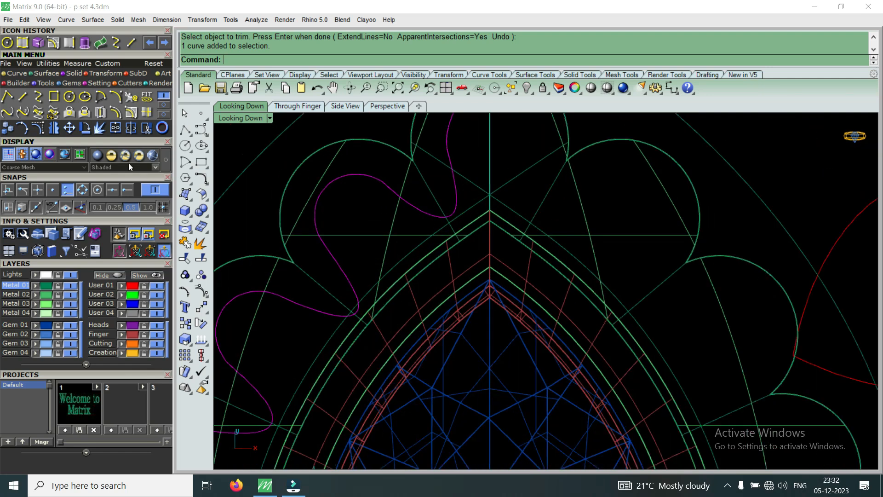
left_click(54, 112)
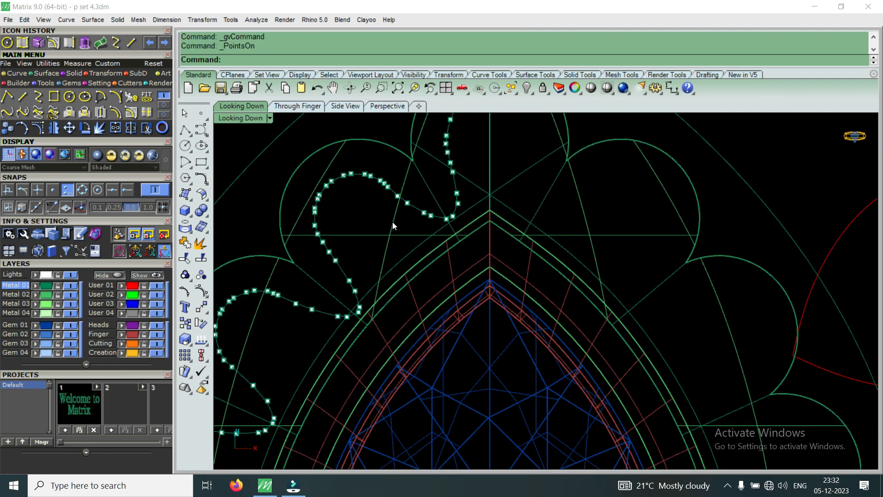
scroll(374, 216, "up", 3)
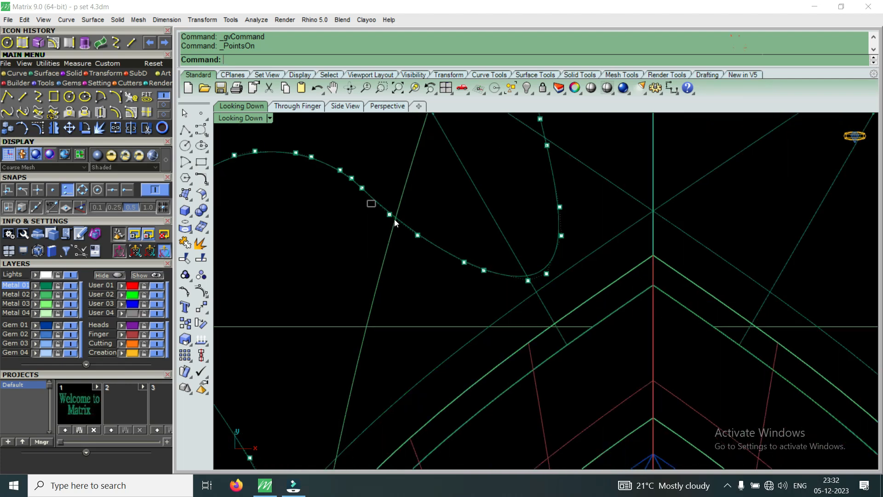
left_click_drag(395, 219, 428, 252)
left_click_drag(404, 190, 417, 186)
scroll(462, 253, "down", 5)
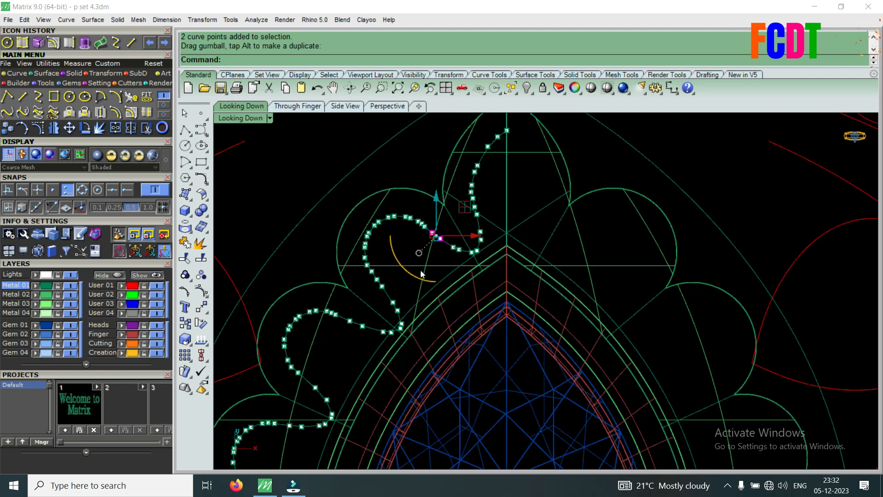
key("Escape")
key("Escape")
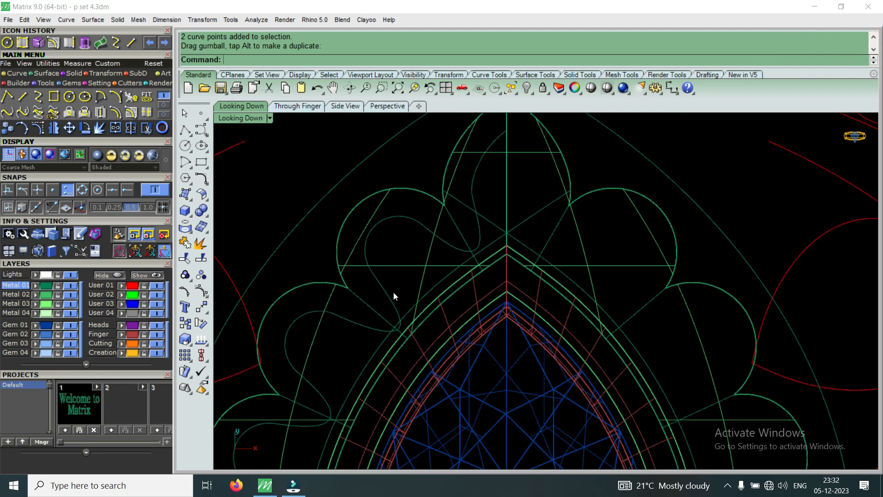
Split the left inset curve at a point on the second petal's side of the dip beside the top petal.
left_click(448, 243)
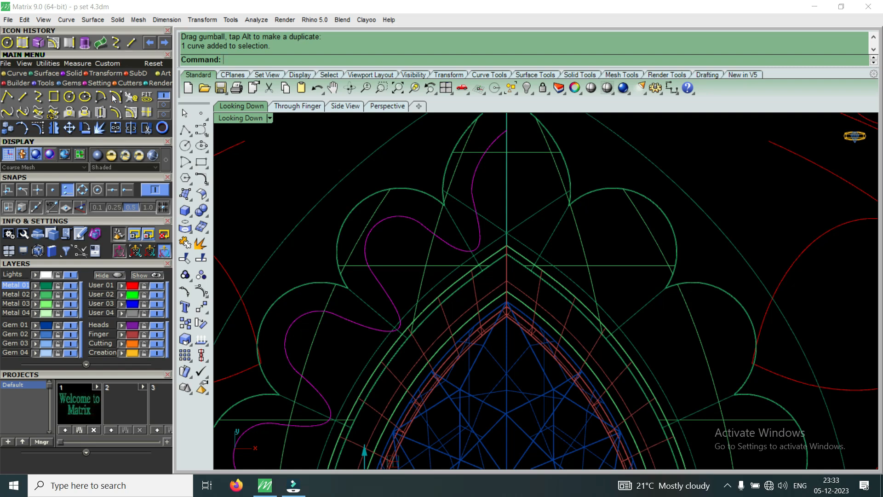
left_click(136, 127)
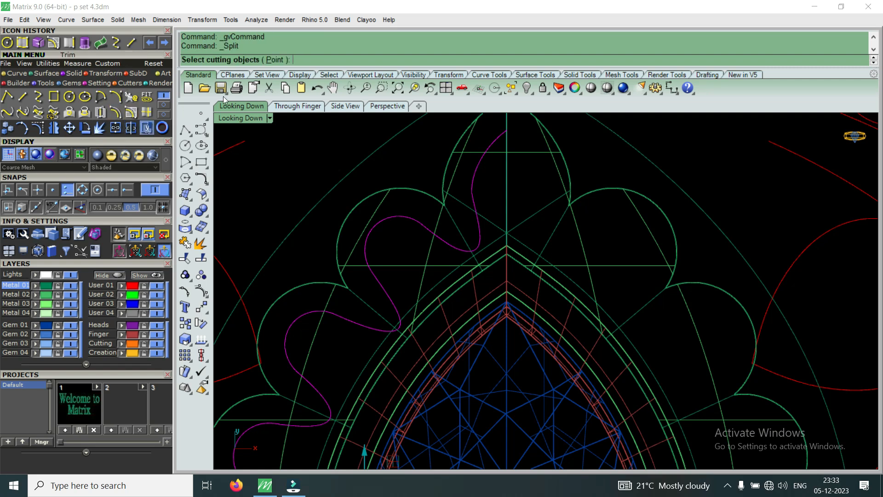
left_click(277, 60)
scroll(455, 206, "up", 2)
scroll(449, 239, "up", 1)
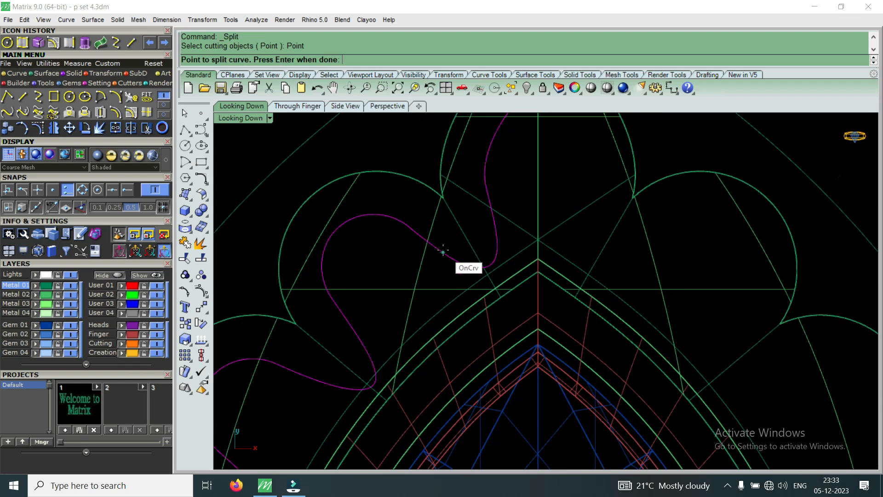
left_click(436, 247)
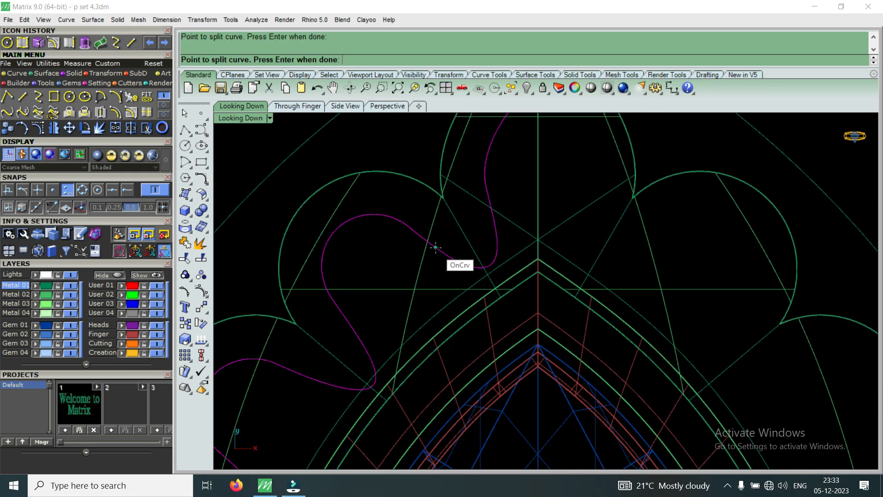
key("Return")
Split the inset curve on the top petal's side of the same dip and delete the dip segment between both cuts.
left_click(495, 226)
right_click(496, 225)
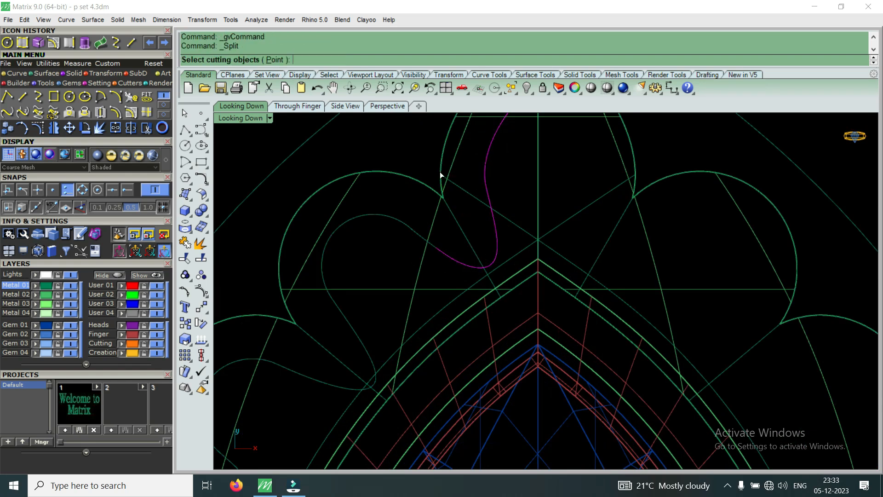
left_click(274, 60)
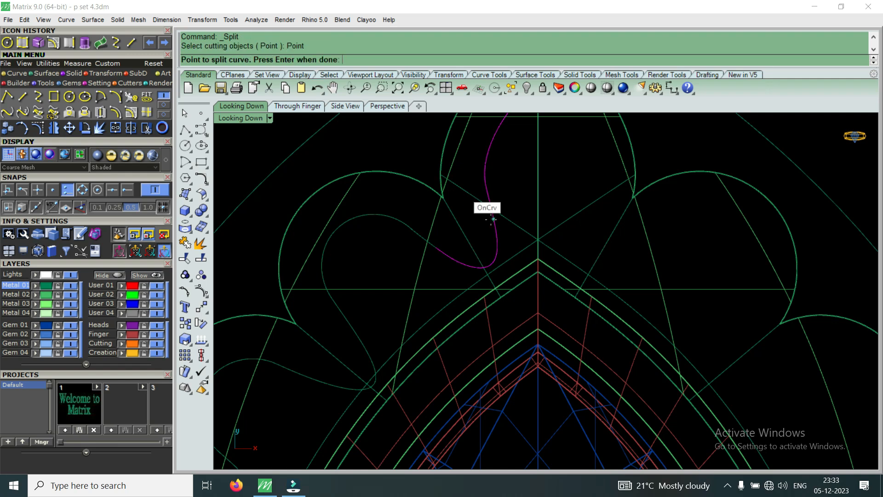
left_click(491, 218)
key("Return")
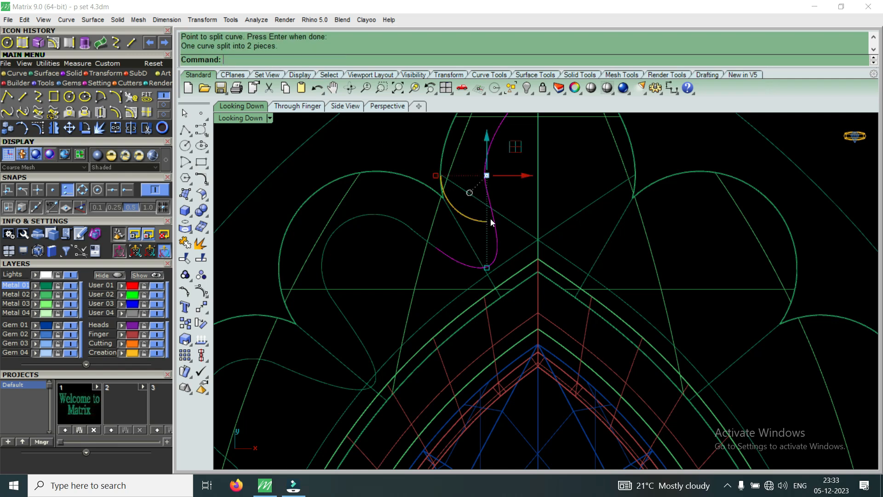
left_click(496, 228)
key("Delete")
Split the remaining left inset curve at a point on the upper side of the dip between the second and third petals.
scroll(391, 306, "down", 3)
scroll(420, 307, "up", 5)
left_click(419, 307)
key("ctrl+shift+s")
left_click(276, 60)
scroll(419, 264, "up", 2)
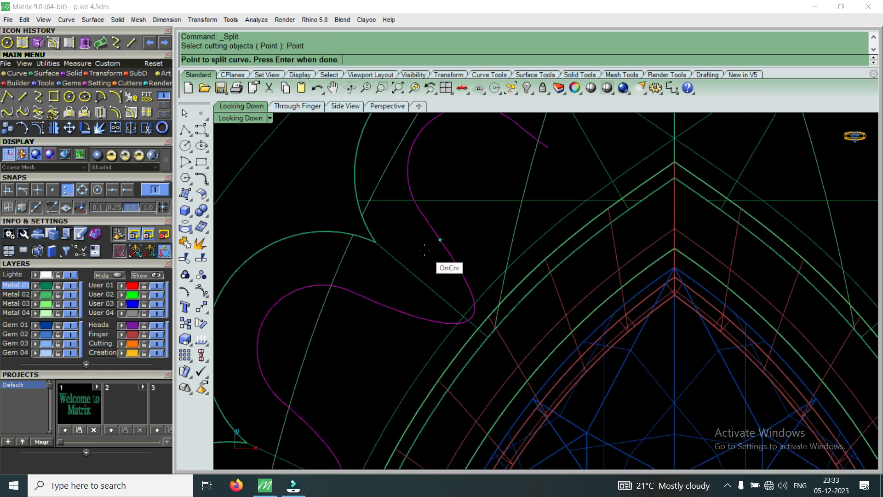
left_click(423, 246)
key("Return")
Split the inset curve on the lower side of the dip between the second and third petals and delete the dip segment.
left_click(404, 313)
key("ctrl+shift+s")
left_click(274, 60)
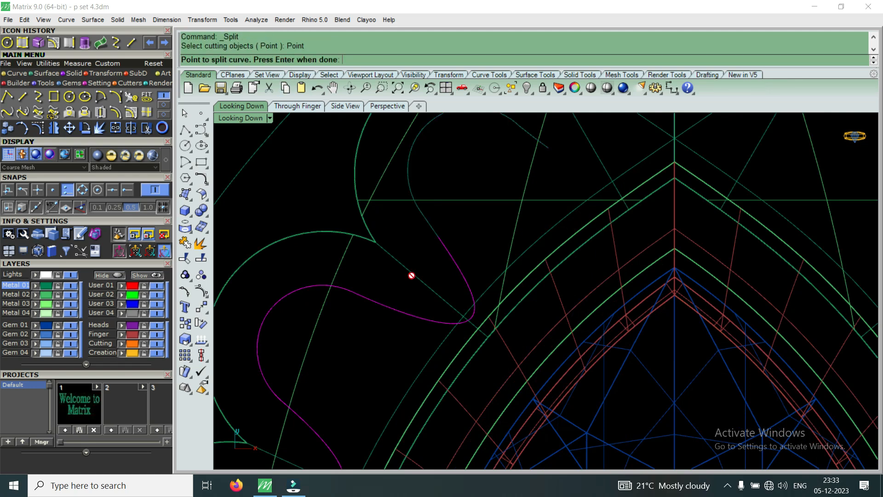
left_click(385, 308)
key("Return")
left_click(403, 317)
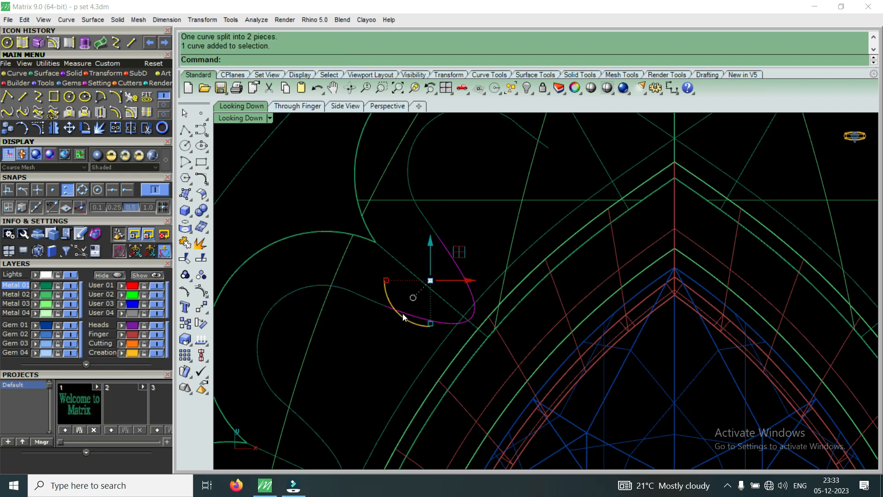
key("Delete")
Examine the opened petal insets and the remaining dips along the left side of the ring.
scroll(430, 255, "down", 5)
scroll(387, 324, "up", 3)
scroll(414, 266, "down", 3)
scroll(442, 234, "up", 5)
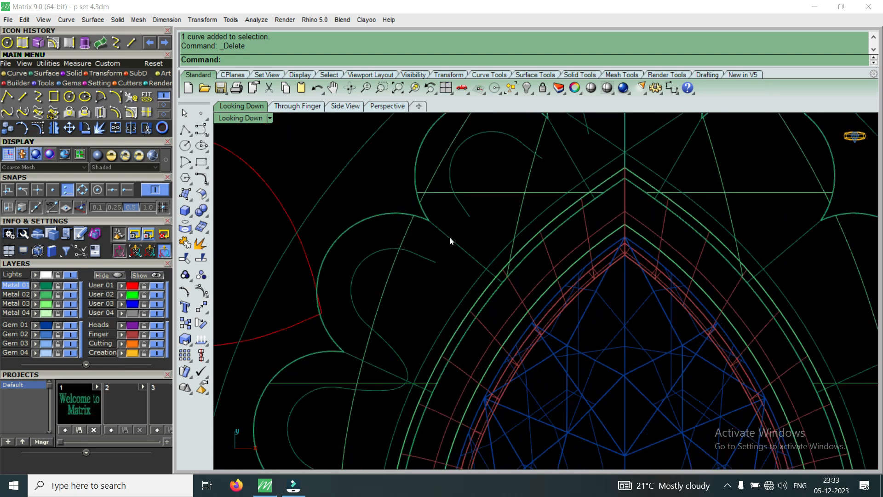
scroll(441, 260, "down", 2)
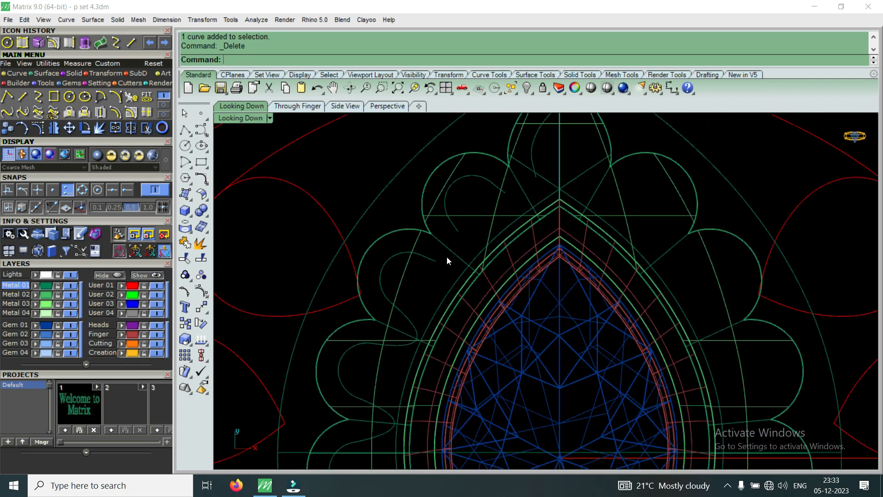
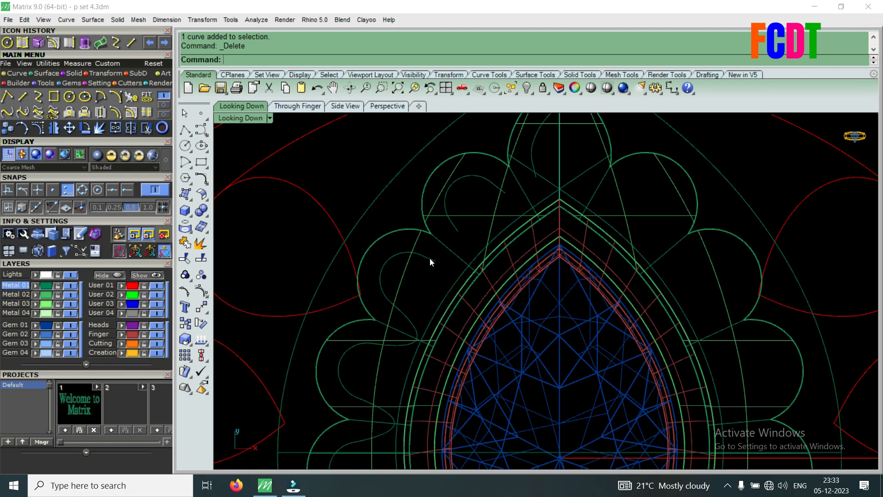
scroll(436, 239, "up", 2)
scroll(414, 253, "down", 4)
scroll(376, 264, "up", 5)
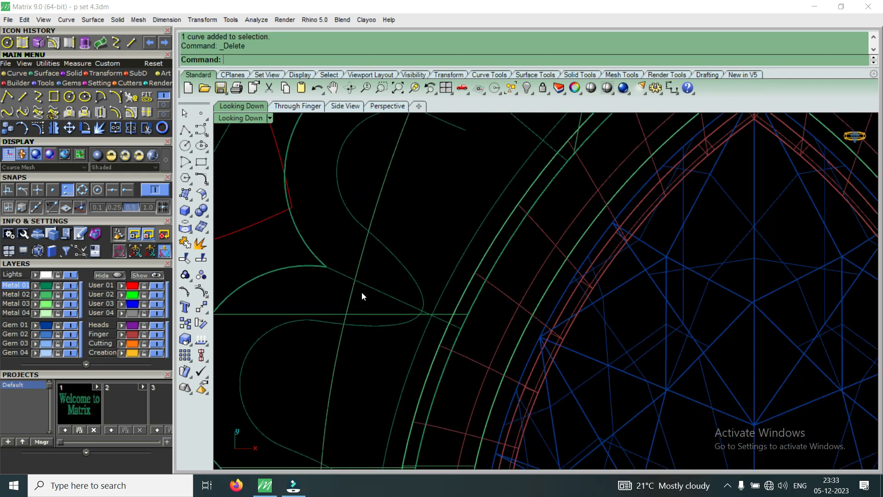
scroll(395, 301, "down", 5)
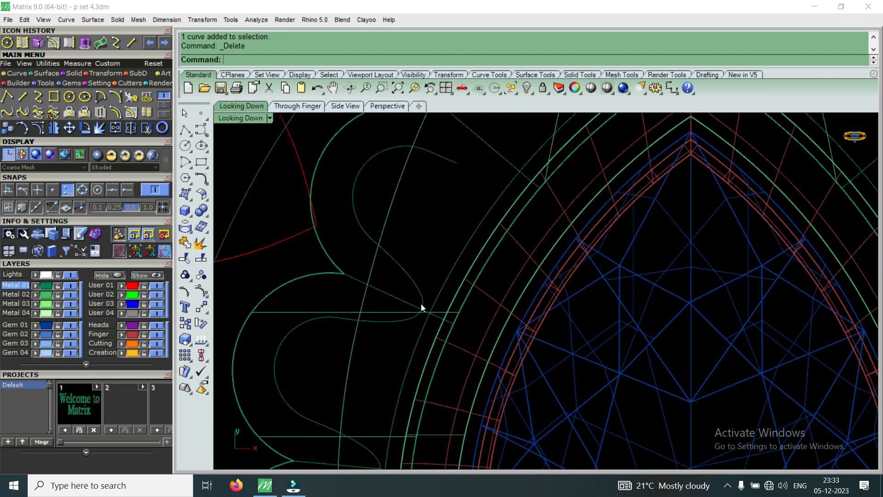
Split the left inset curve at a point on the upper side of the dip between the third and fourth petals.
scroll(403, 308, "up", 2)
left_click(403, 307)
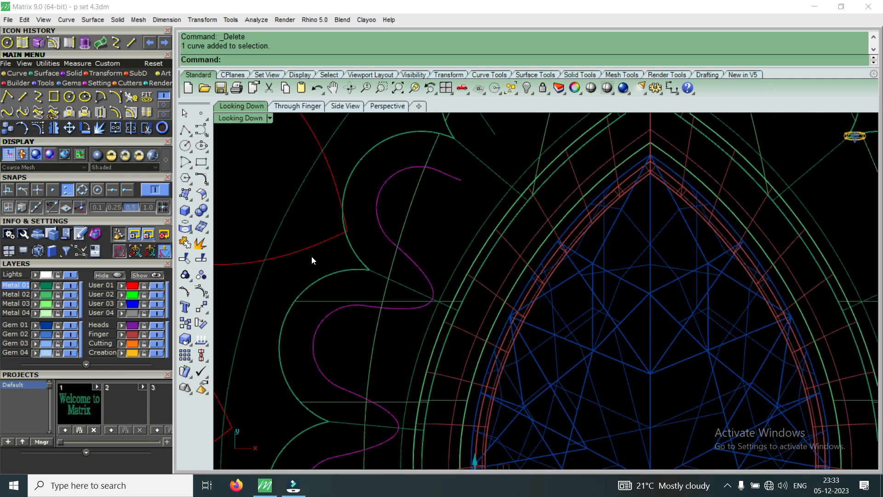
left_click(130, 127)
left_click(274, 60)
scroll(414, 251, "up", 3)
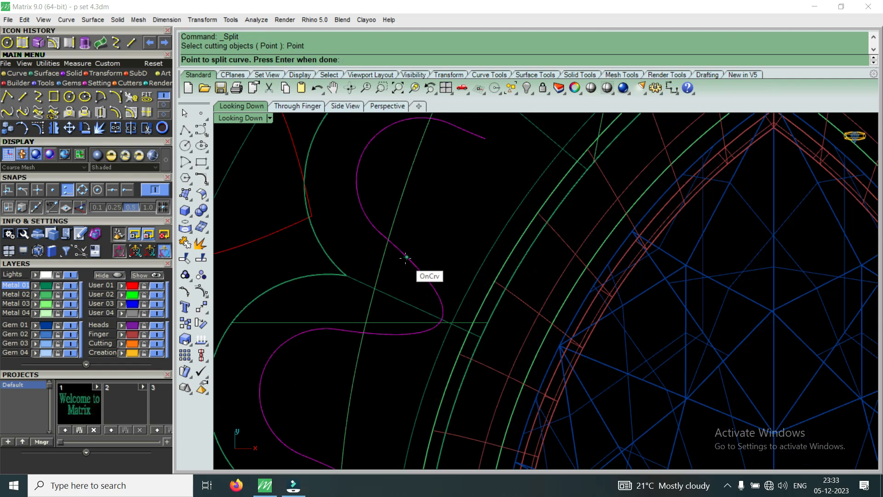
left_click(406, 258)
key("Return")
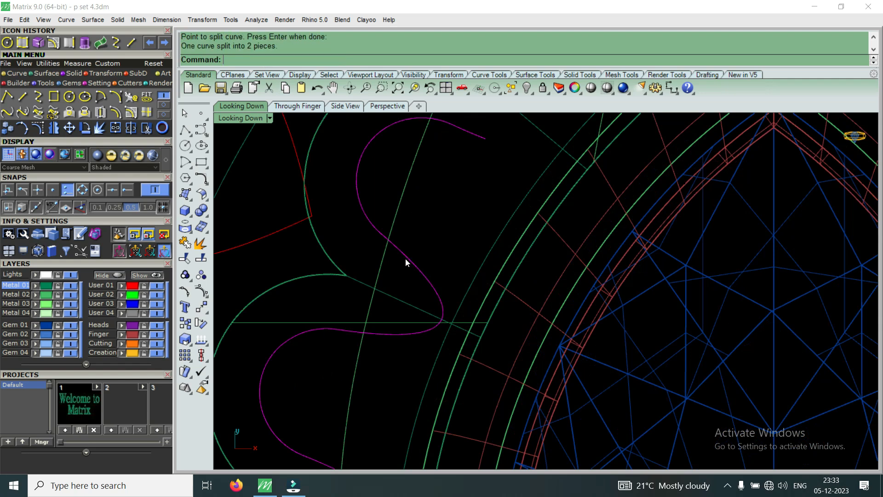
Split the inset curve on the lower side of the dip between the third and fourth petals and delete the dip segment.
left_click(380, 333)
key("Return")
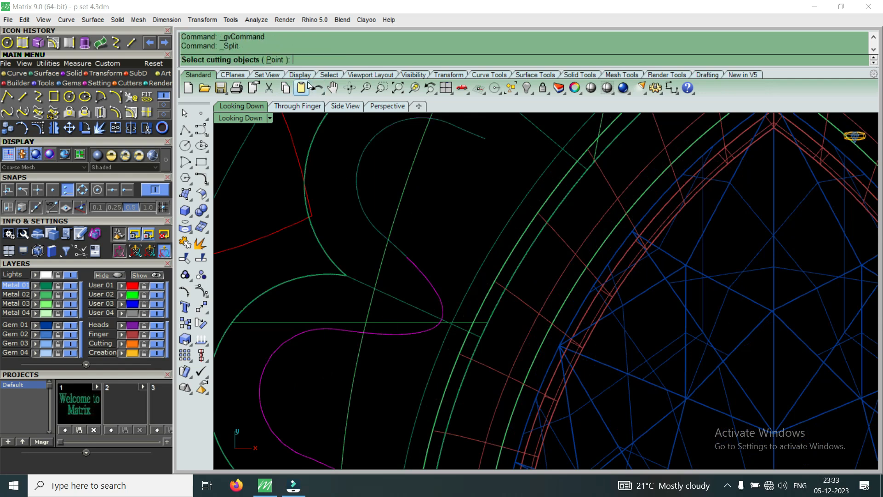
left_click(274, 61)
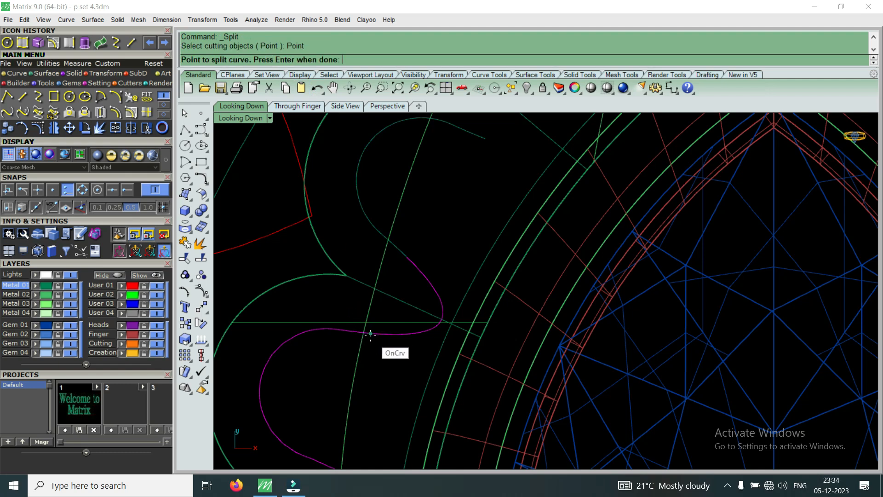
left_click(370, 334)
key("Return")
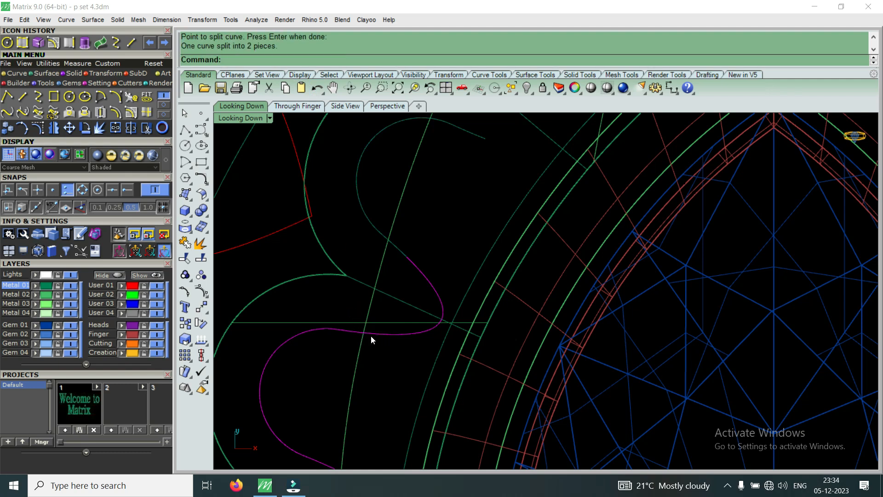
left_click(382, 333)
key("Delete")
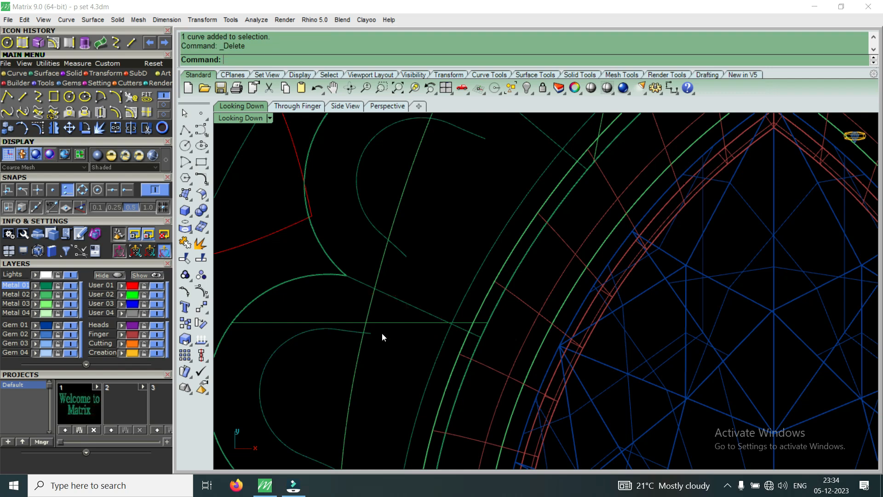
Split the left inset curve at a point on the upper side of the dip between the fourth and fifth petals.
scroll(397, 297, "down", 3)
scroll(399, 308, "up", 2)
scroll(384, 355, "down", 3)
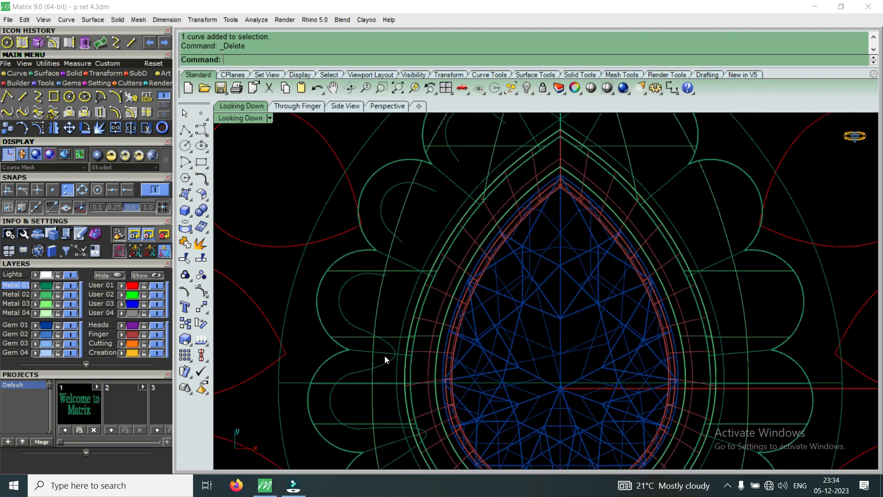
scroll(392, 366, "up", 3)
left_click(388, 366)
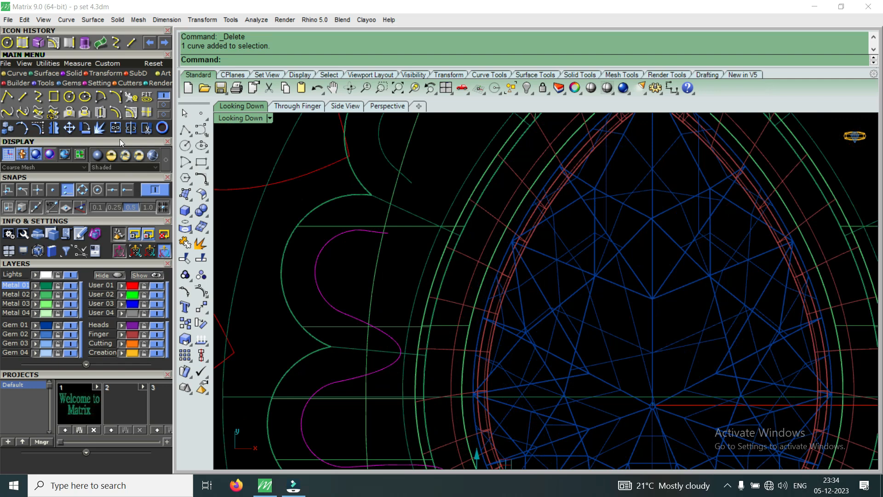
left_click(131, 129)
left_click(268, 60)
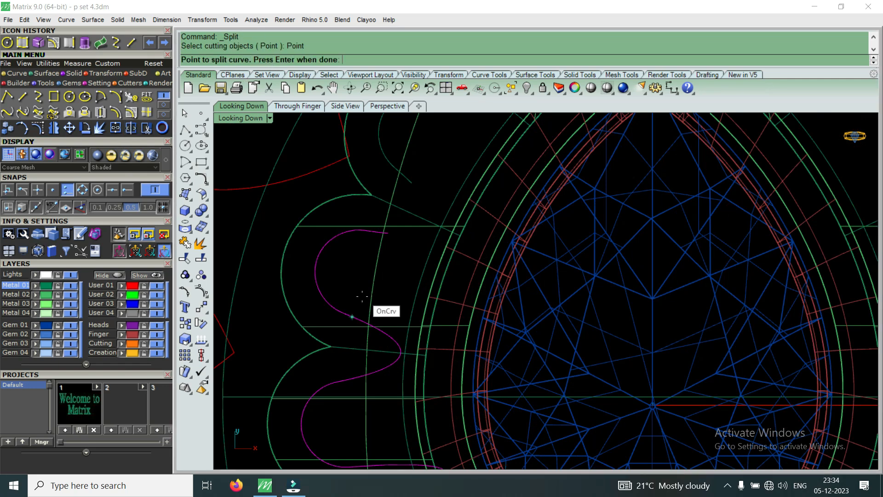
left_click(363, 322)
key("Return")
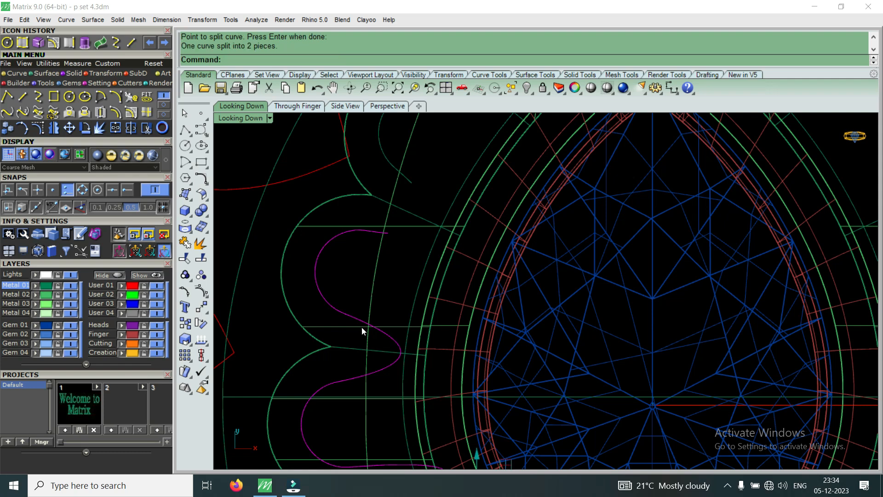
Split the inset curve on the lower side of the dip between the fourth and fifth petals and delete the dip segment.
left_click(355, 375)
key("Return")
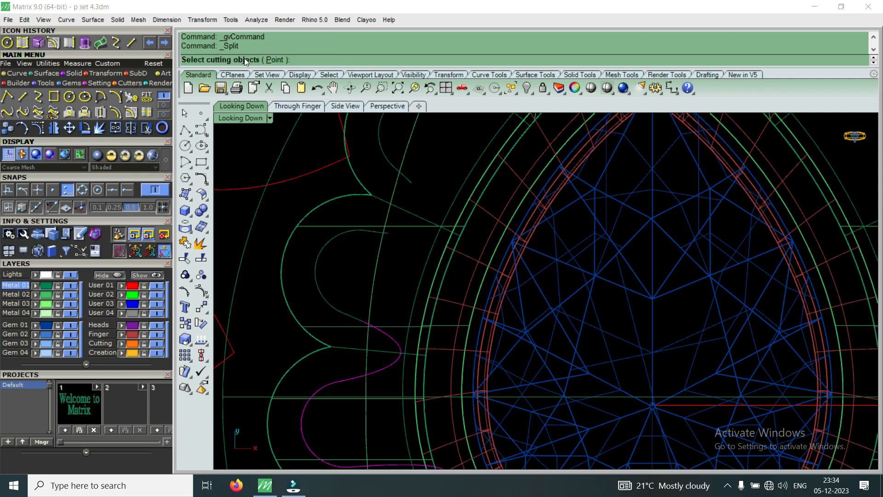
left_click(275, 60)
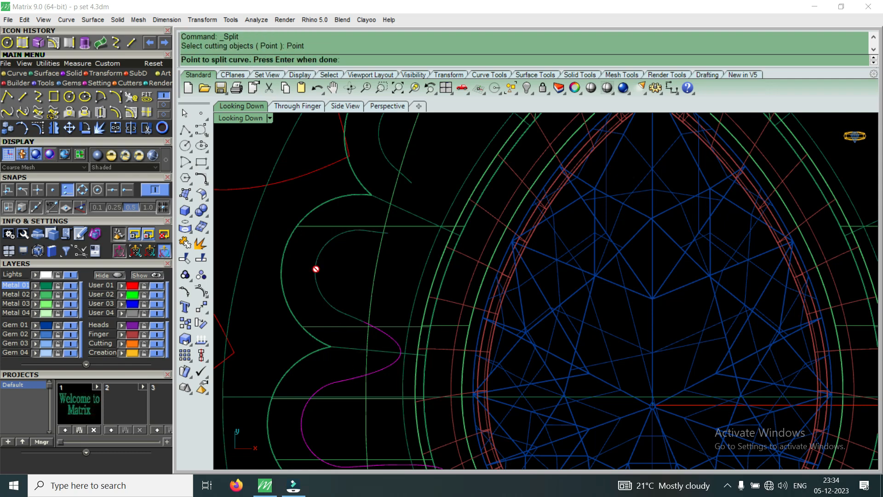
left_click(361, 376)
key("Return")
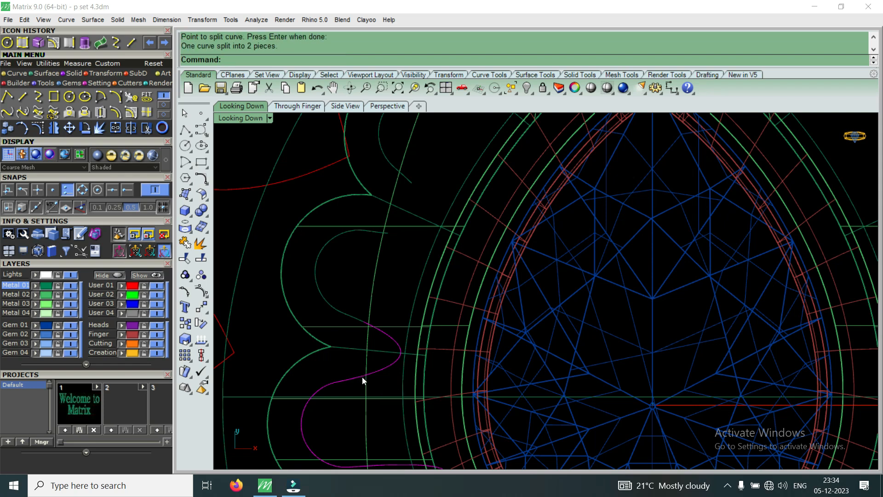
left_click(376, 369)
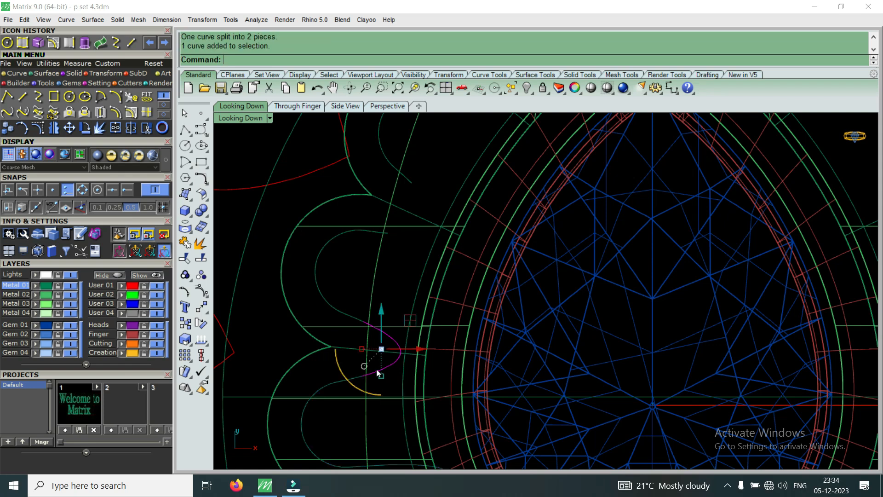
key("Delete")
Split the left inset curve at a point on the upper side of the dip between the fifth and sixth petals.
scroll(390, 297, "down", 3)
scroll(391, 297, "down", 2)
scroll(382, 395, "up", 4)
left_click(396, 364)
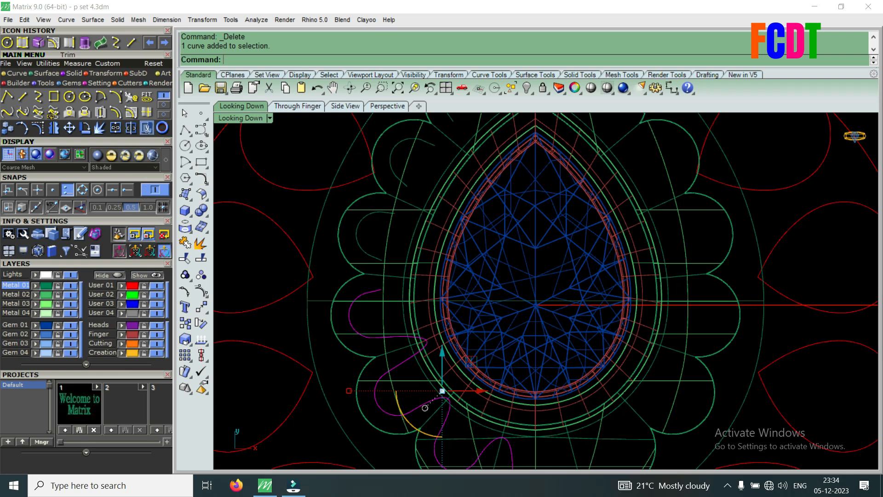
right_click(146, 128)
left_click(277, 60)
scroll(386, 359, "up", 3)
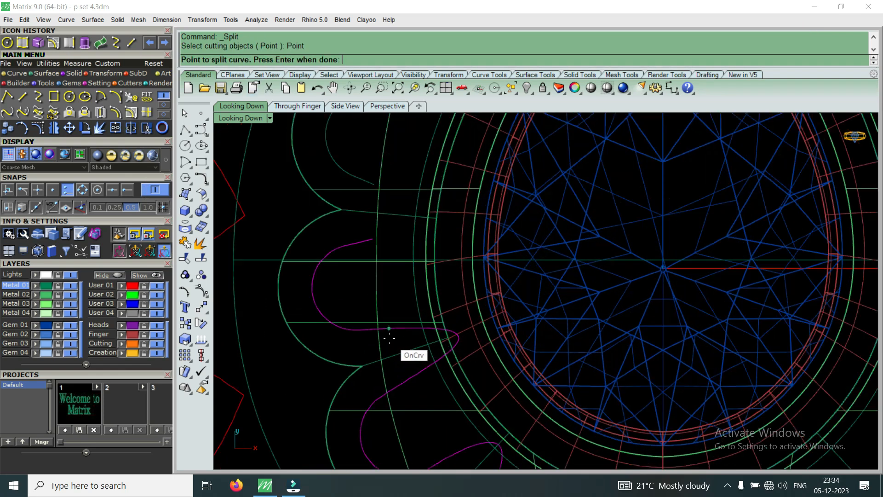
left_click(389, 338)
key("Return")
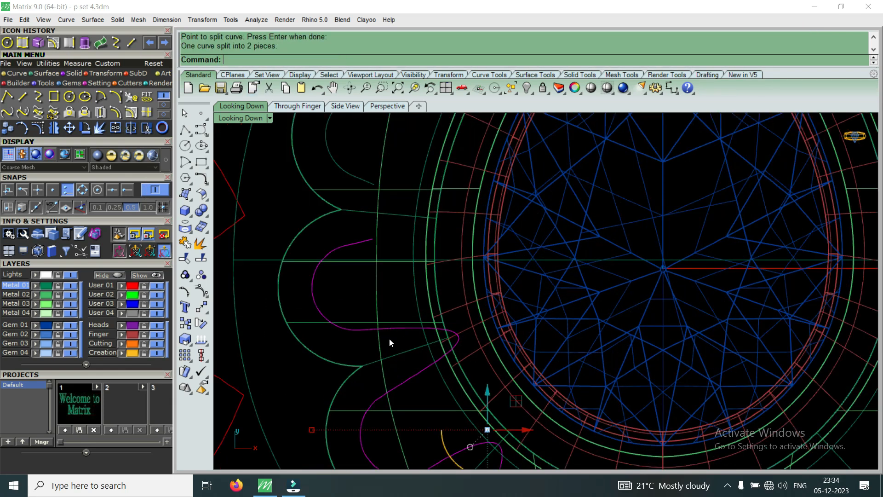
Split the inset curve on the lower side of the dip between the fifth and sixth petals and delete the dip segment.
left_click(412, 379)
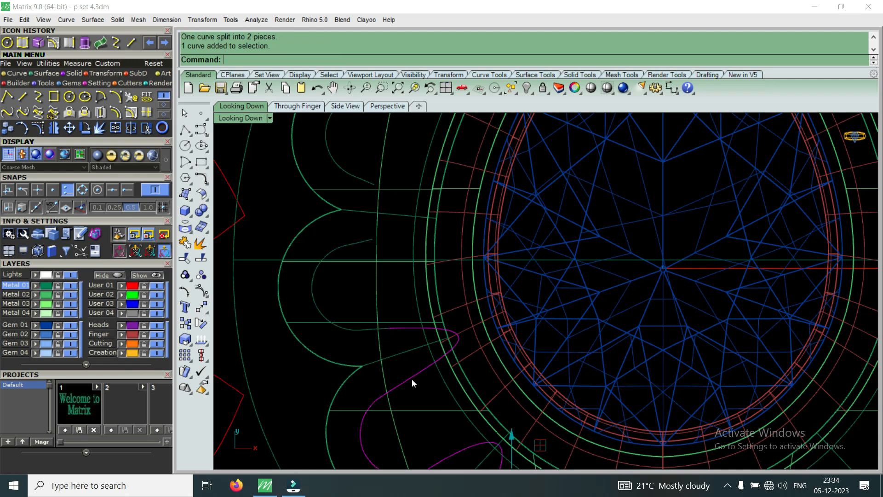
key("Return")
left_click(269, 57)
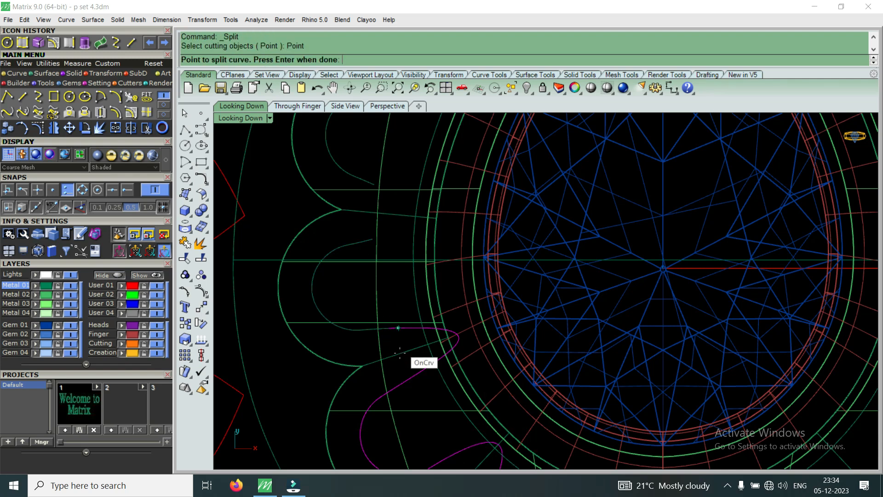
left_click(399, 384)
key("Return")
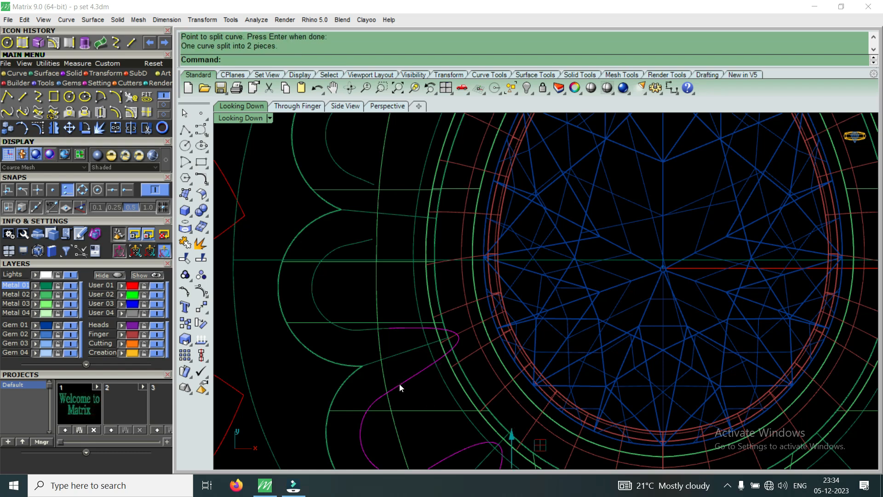
left_click(414, 379)
key("Delete")
scroll(405, 347, "down", 5)
scroll(427, 392, "up", 2)
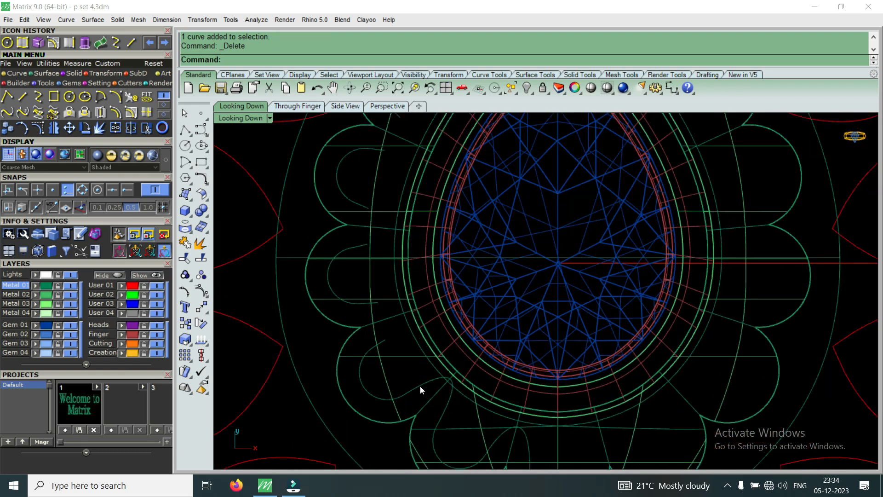
Split the left inset curve at a point on the sixth petal's side of the dip between the sixth and seventh petals.
left_click(419, 383)
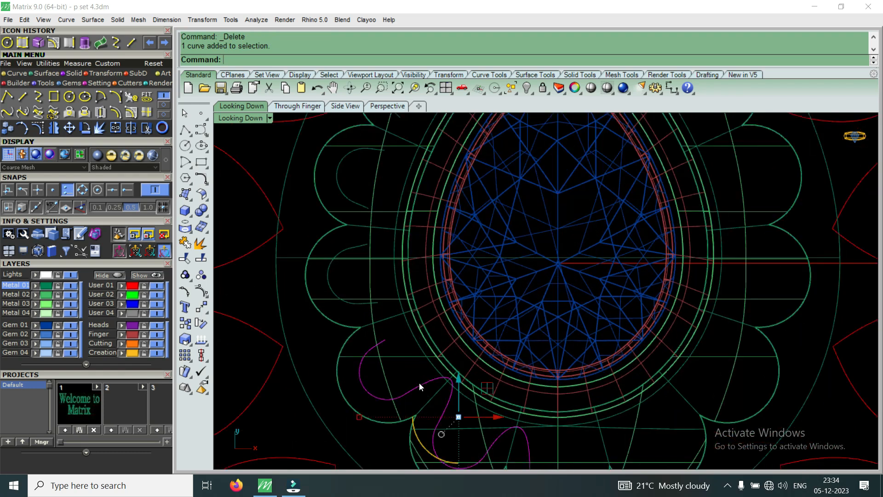
left_click(133, 132)
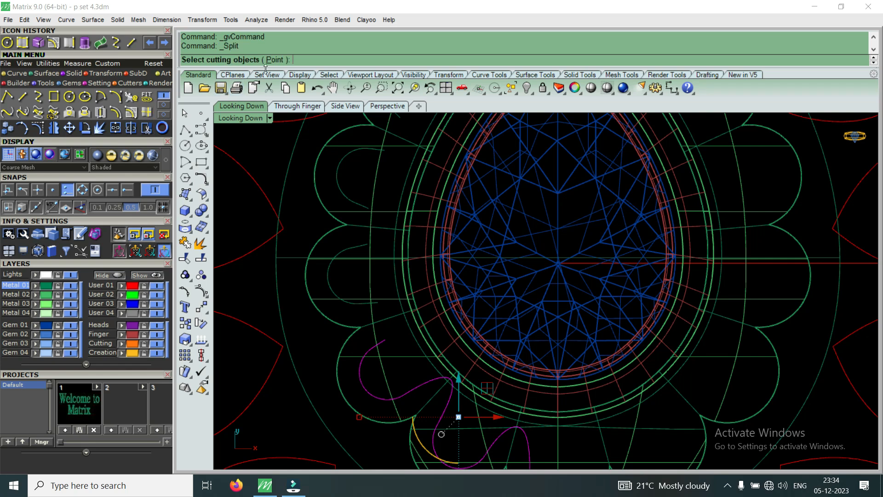
left_click(274, 60)
scroll(416, 400, "up", 2)
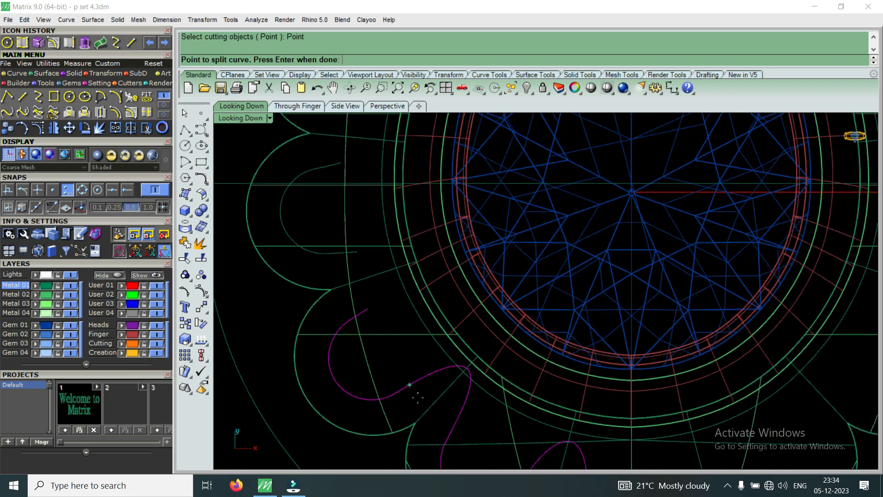
scroll(418, 396, "up", 1)
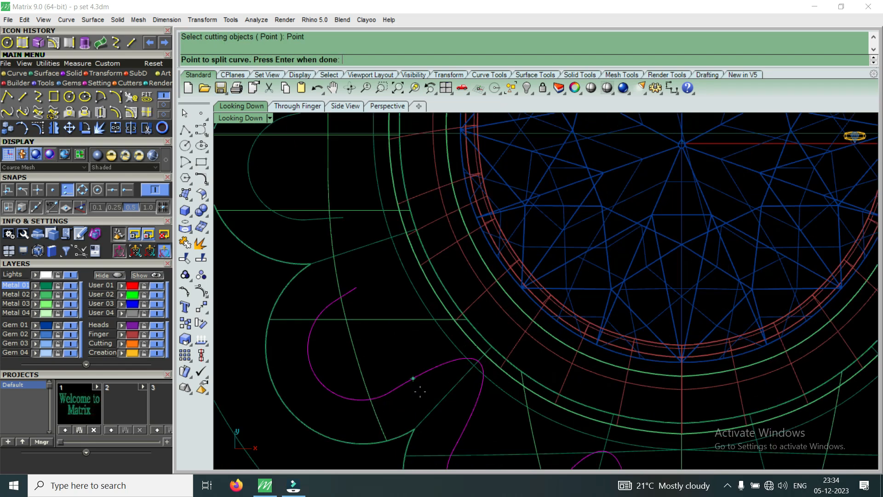
left_click(420, 391)
key("Return")
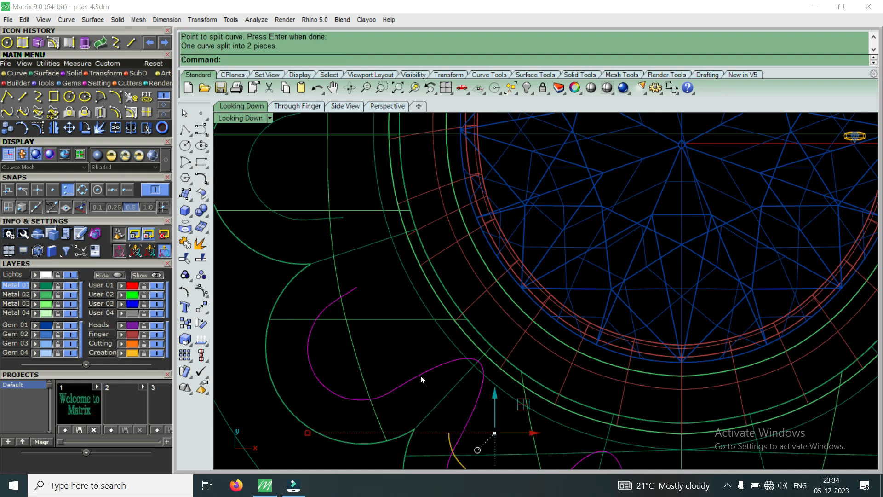
Split the inset curve on the seventh petal's side of the dip between the sixth and seventh petals and delete the dip segment.
scroll(432, 385, "down", 1)
left_click(434, 369)
key("Delete")
key("Return")
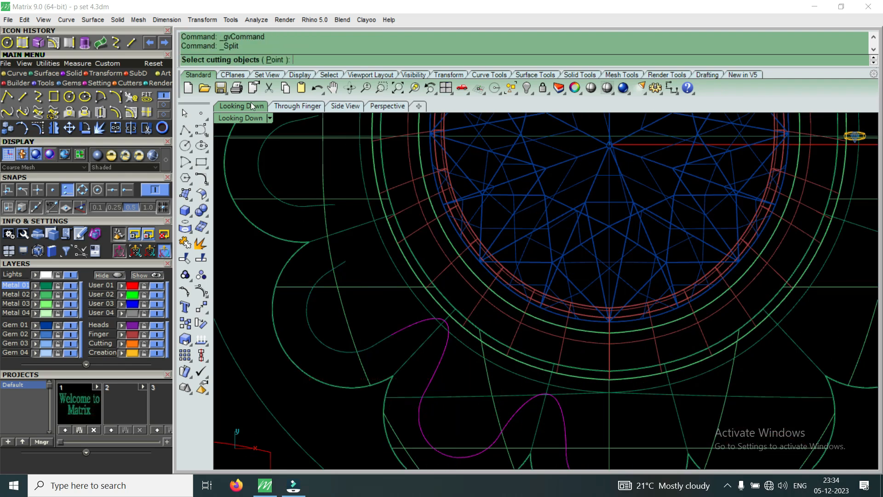
left_click(276, 59)
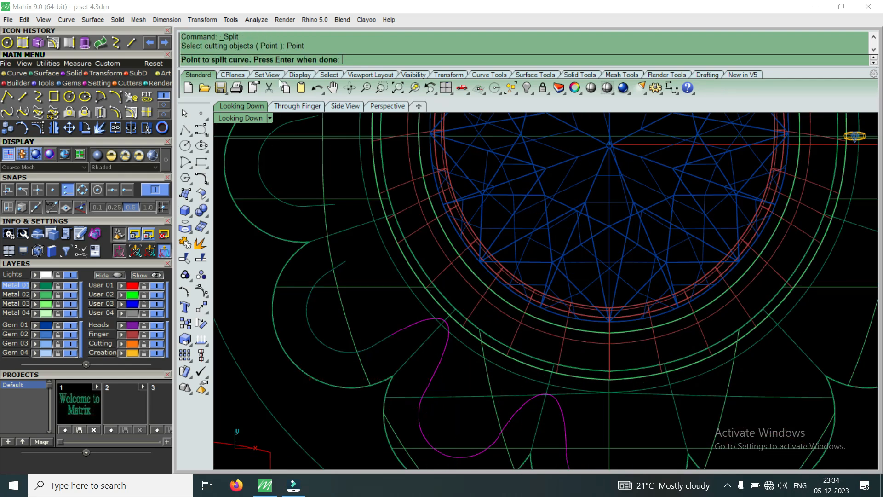
left_click(436, 377)
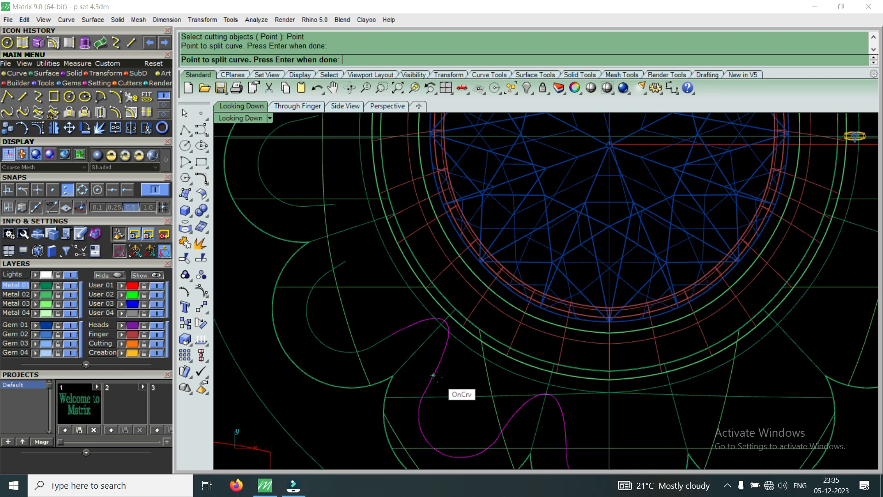
key("Return")
left_click(438, 366)
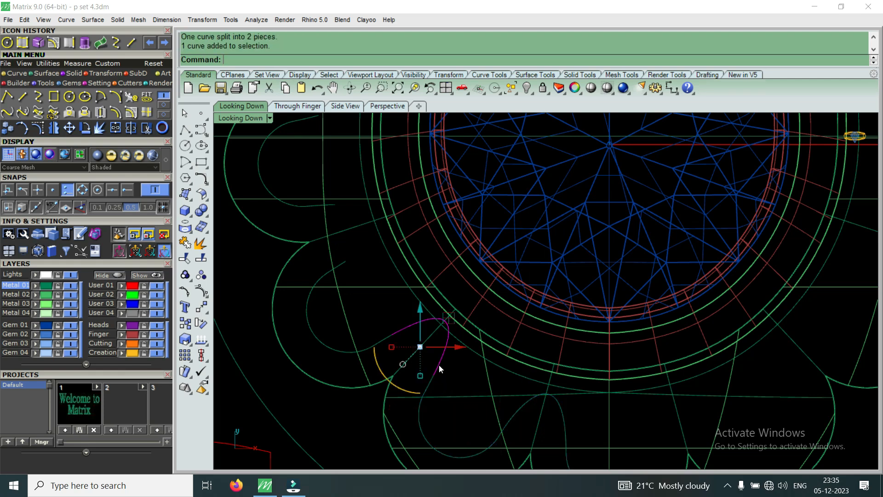
key("Delete")
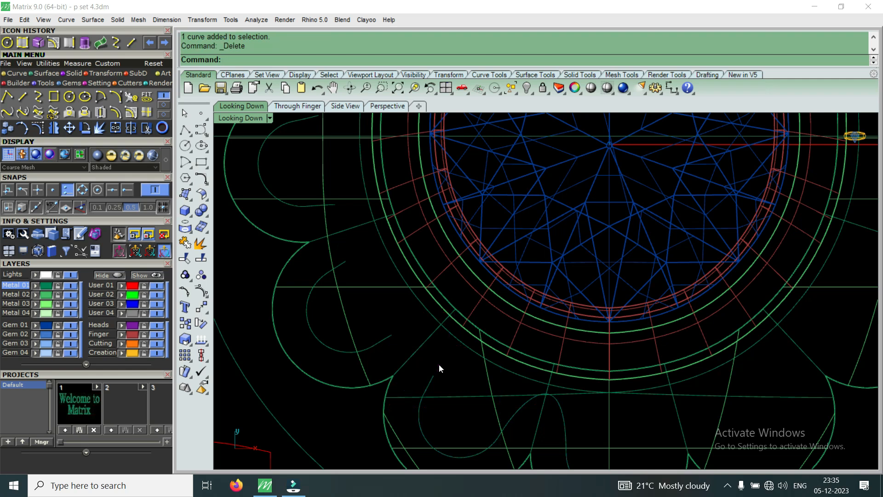
Split the left inset curve at a point on the seventh petal's side of the dip beside the bottom centre petal.
scroll(439, 363, "down", 3)
scroll(479, 361, "up", 3)
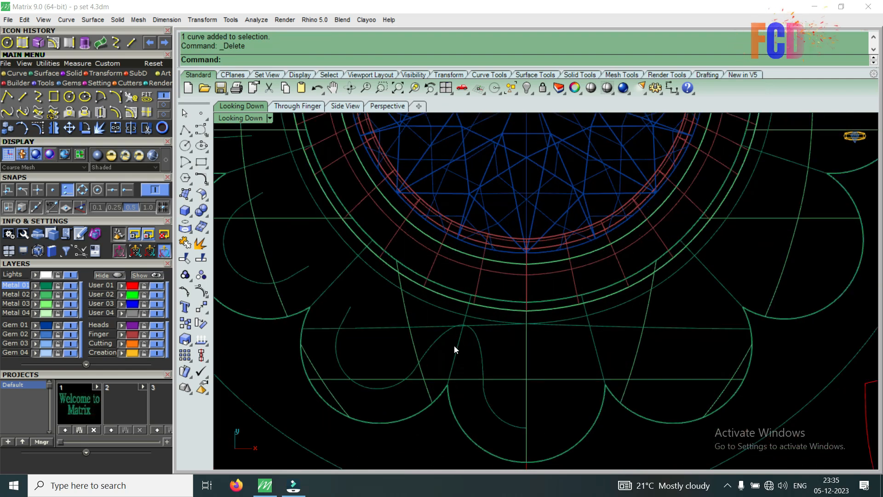
left_click(437, 340)
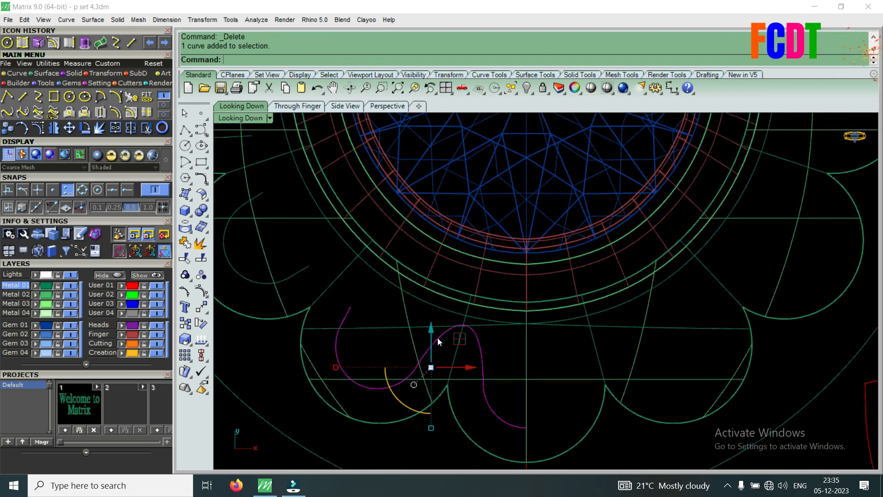
left_click(130, 129)
left_click(274, 60)
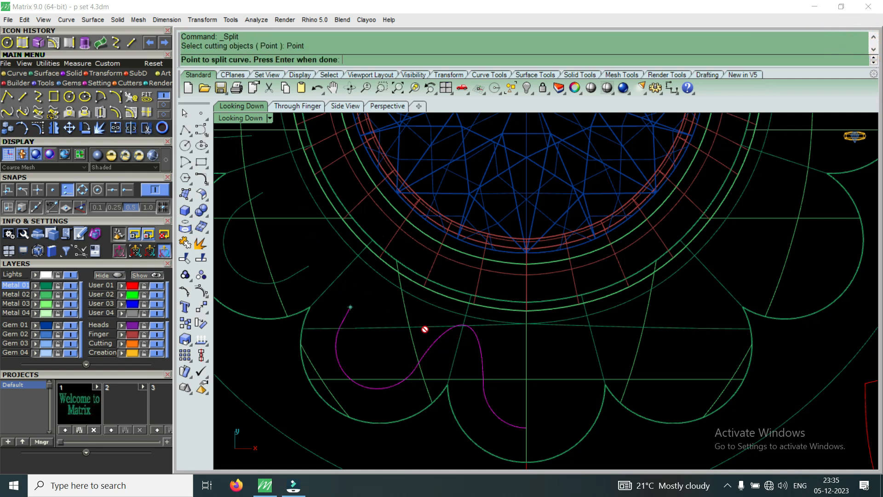
scroll(426, 329, "up", 2)
left_click(437, 347)
key("Return")
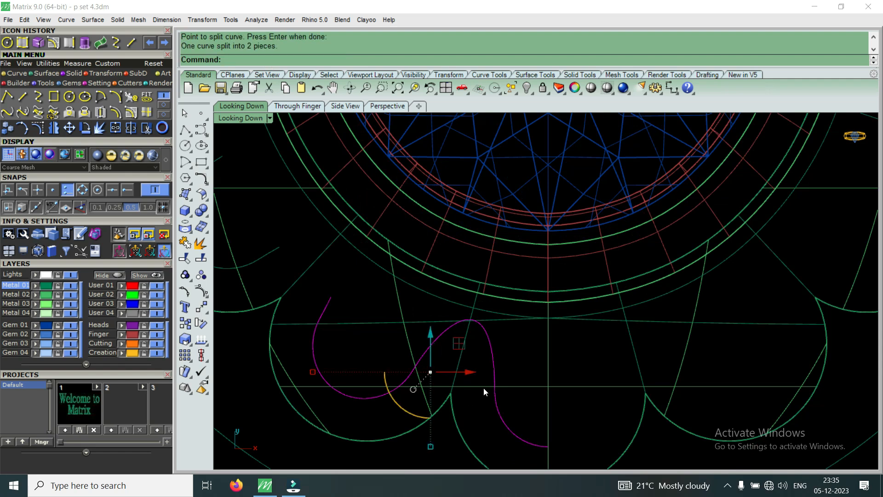
Split the inset curve on the bottom petal's side of the dip next to the seventh petal and delete the dip segment.
left_click(493, 371)
right_click(493, 359)
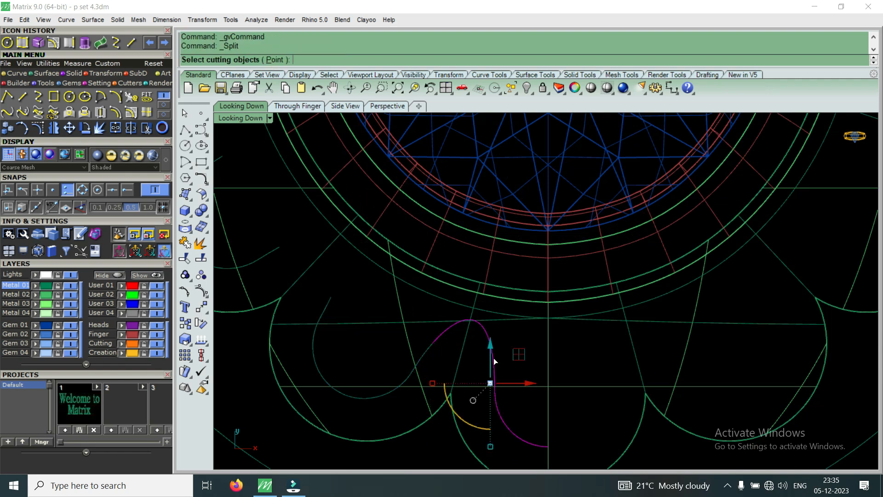
left_click(274, 59)
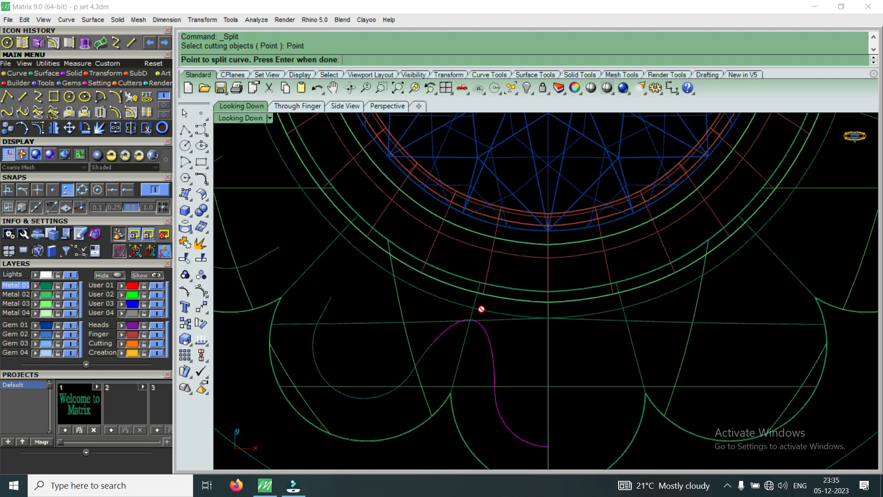
left_click(492, 360)
right_click(492, 359)
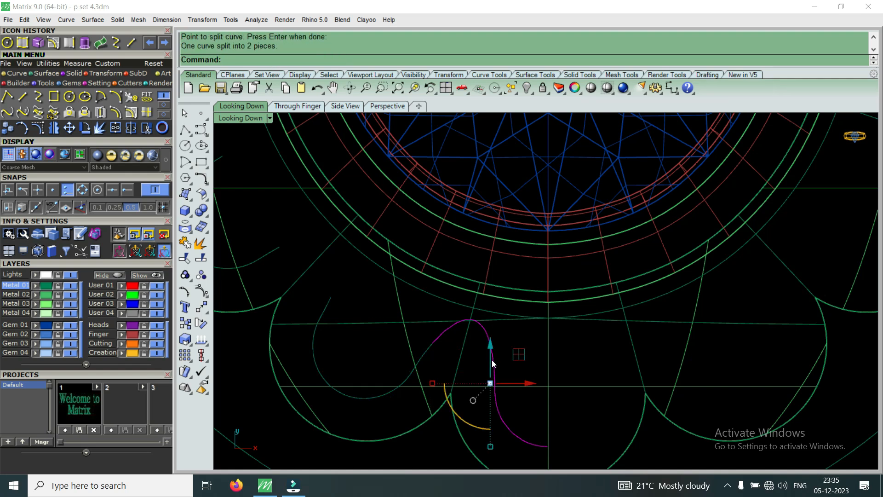
left_click(489, 340)
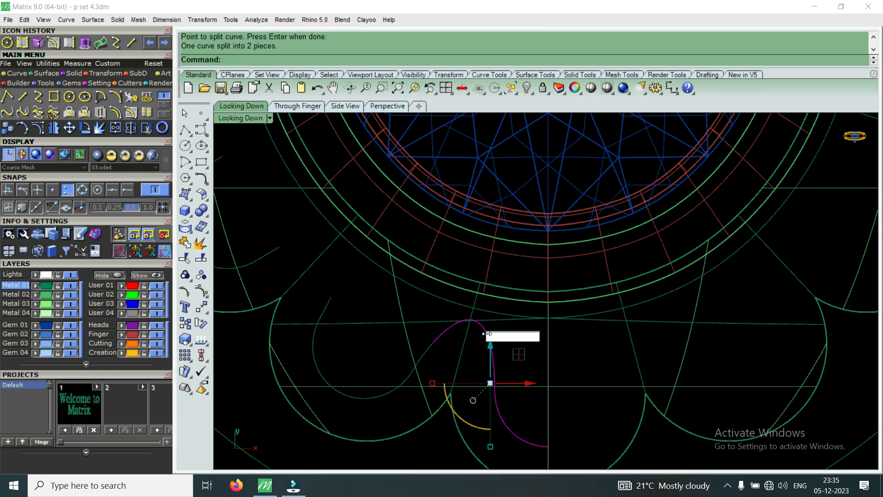
key("Escape")
left_click(440, 337)
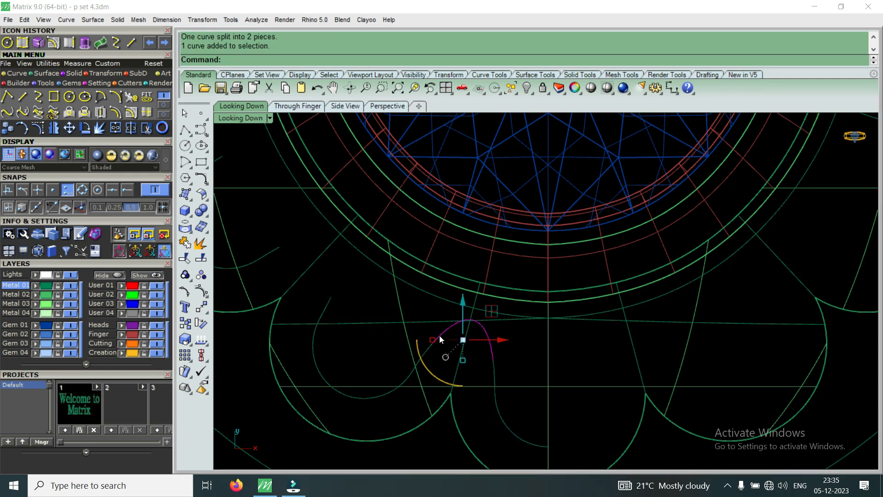
key("Delete")
Rebuild the seventh petal's inset arc with 7 points and degree 3, deleting the input curve.
scroll(437, 340, "down", 5)
left_click(399, 366)
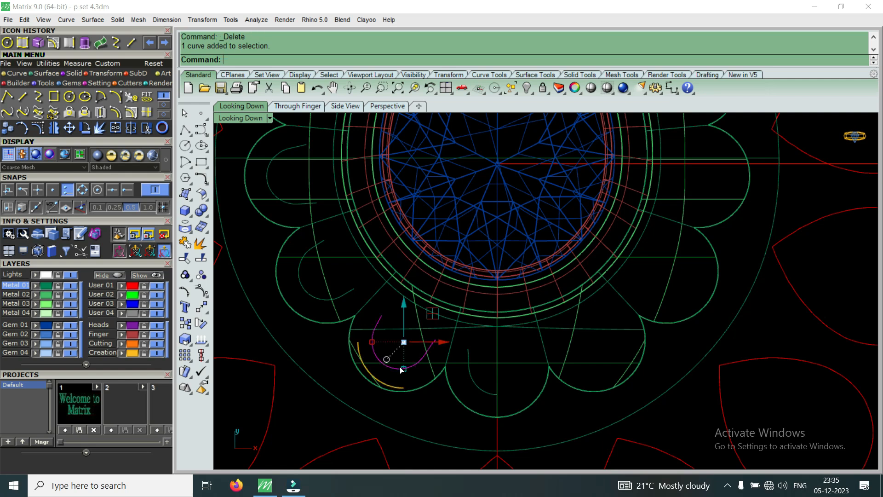
scroll(400, 368, "up", 5)
type("Rebuild")
key("Return")
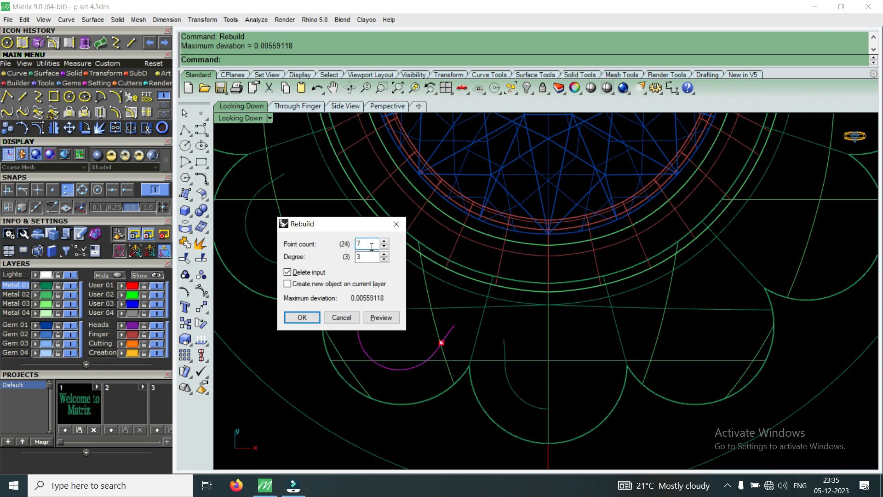
left_click(301, 317)
Rebuild the half inset arc inside the bottom centre petal.
left_click(522, 401)
right_click(522, 401)
left_click(311, 317)
Rebuild the inset arcs of the sixth and fifth petals with 7 points and degree 3 each.
right_click_drag(584, 376, 451, 326)
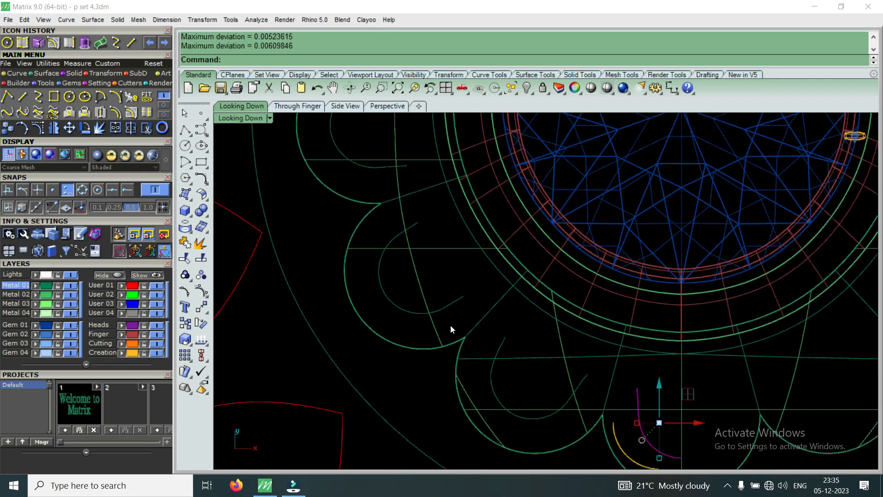
left_click(440, 315)
right_click(440, 313)
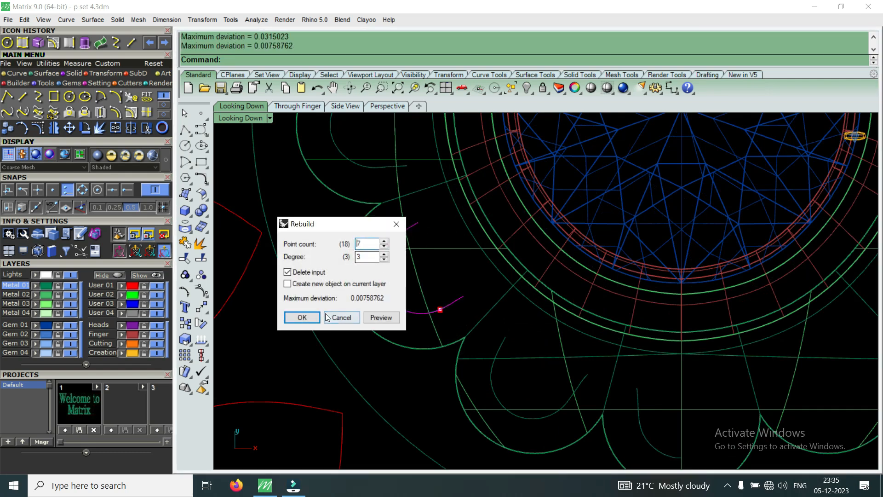
left_click(311, 319)
scroll(462, 366, "down", 5)
scroll(405, 257, "up", 3)
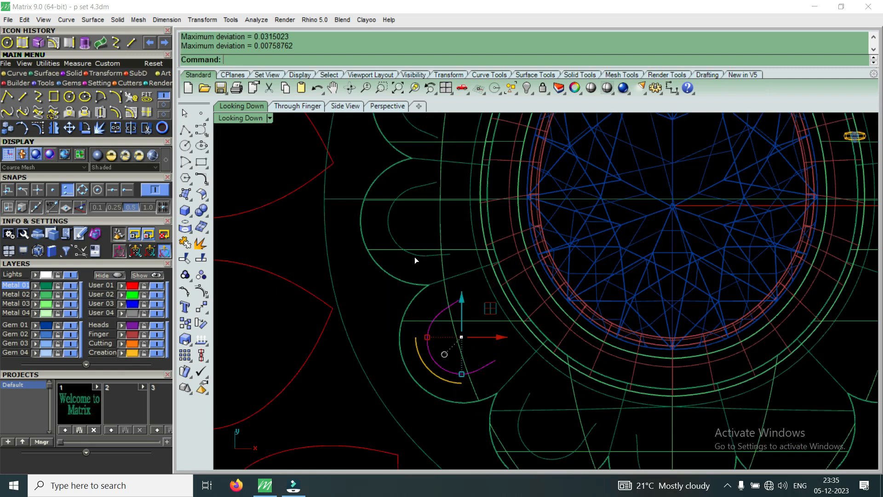
left_click(415, 256)
right_click(415, 257)
left_click(311, 316)
Rebuild the inset arcs of the fourth and third petals with 7 points and degree 3 each.
scroll(366, 256, "down", 5)
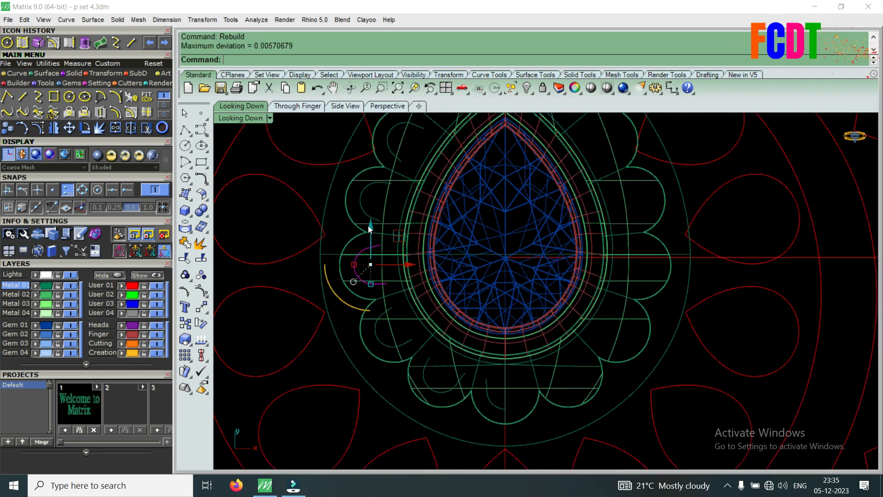
scroll(371, 214, "up", 4)
left_click(368, 220)
right_click(368, 220)
left_click(312, 315)
scroll(325, 332, "down", 5)
scroll(383, 192, "up", 4)
left_click(371, 201)
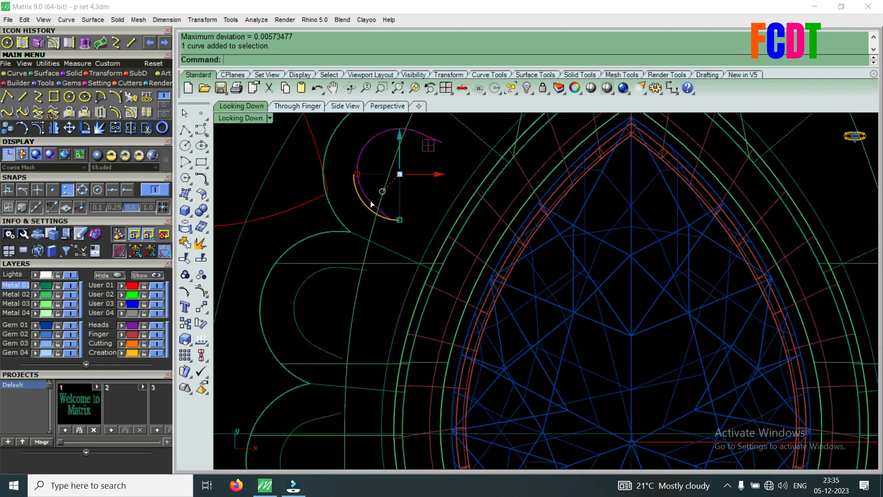
right_click(370, 200)
left_click(302, 318)
Rebuild the second petal's inset arc and the half inset arc inside the top petal.
scroll(371, 208, "down", 5)
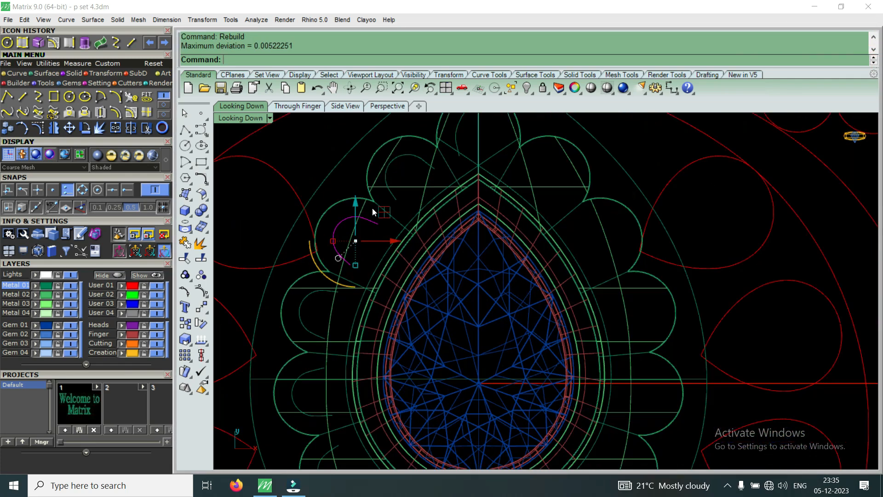
scroll(390, 187, "up", 4)
left_click(391, 186)
right_click(390, 187)
left_click(302, 317)
scroll(425, 297, "down", 5)
scroll(460, 192, "up", 5)
left_click(469, 213)
right_click(470, 217)
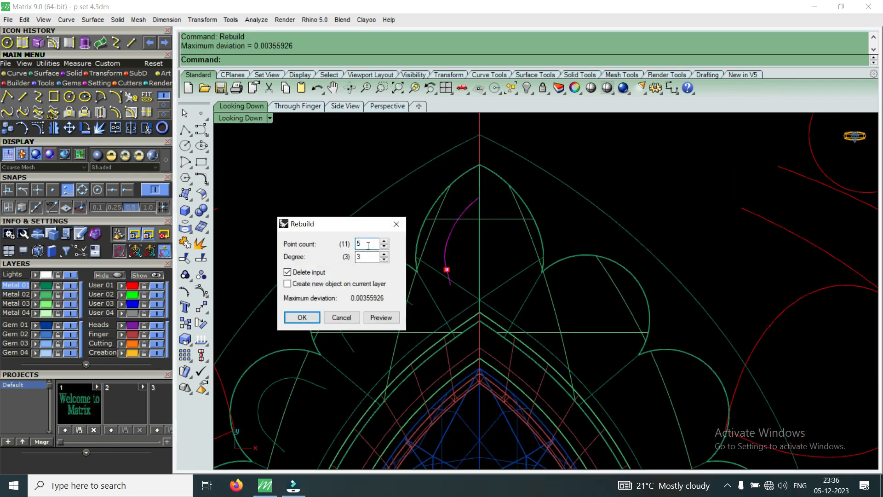
left_click(303, 317)
Show the control points of the third petal's inset arc and nudge the second point from its upper end.
scroll(423, 248, "down", 4)
scroll(376, 327, "up", 5)
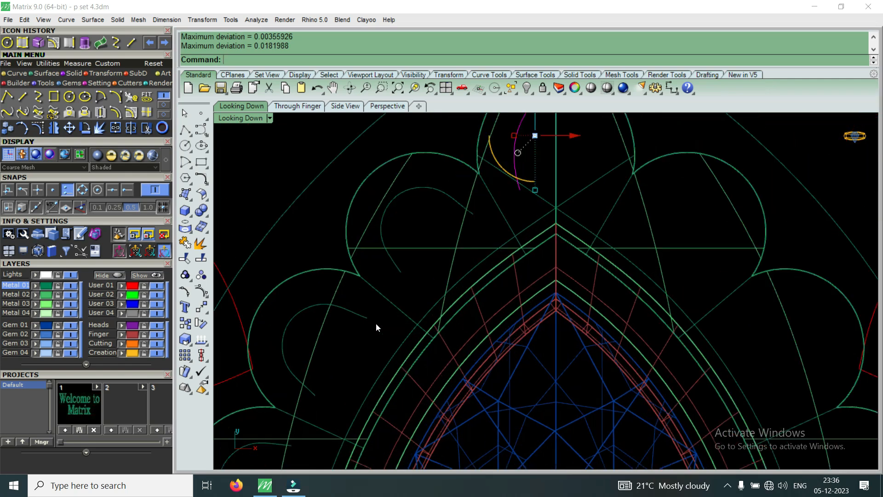
scroll(376, 323, "up", 1)
left_click(358, 312)
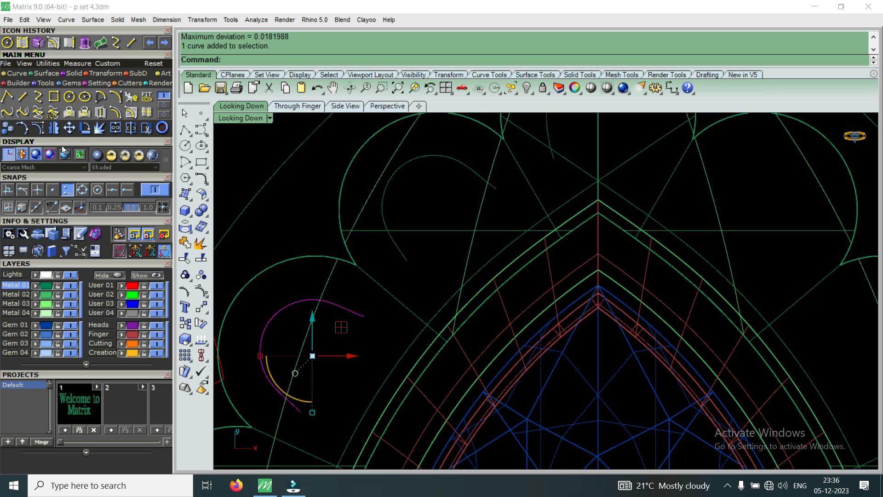
left_click(38, 129)
scroll(362, 316, "up", 8)
left_click_drag(341, 286, 342, 287)
Nudge the second control point from the lower end of the third petal's inset arc to smooth that end.
scroll(375, 273, "down", 3)
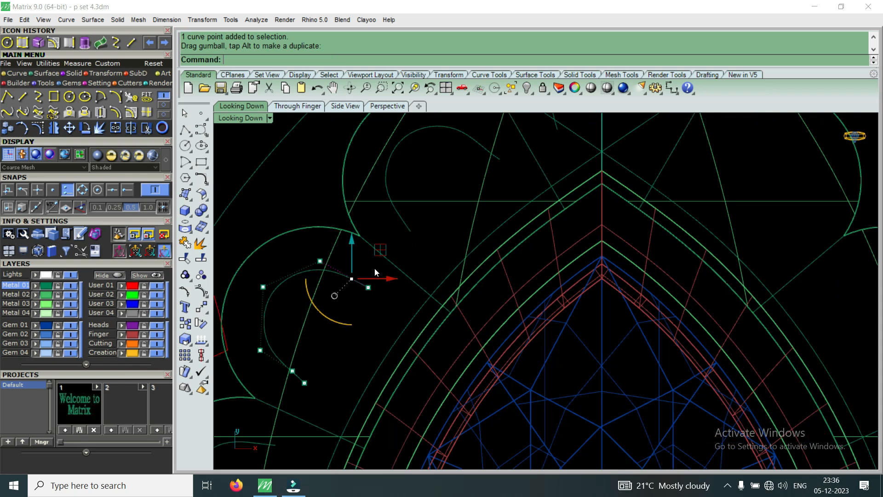
scroll(287, 380, "up", 4)
left_click(292, 370)
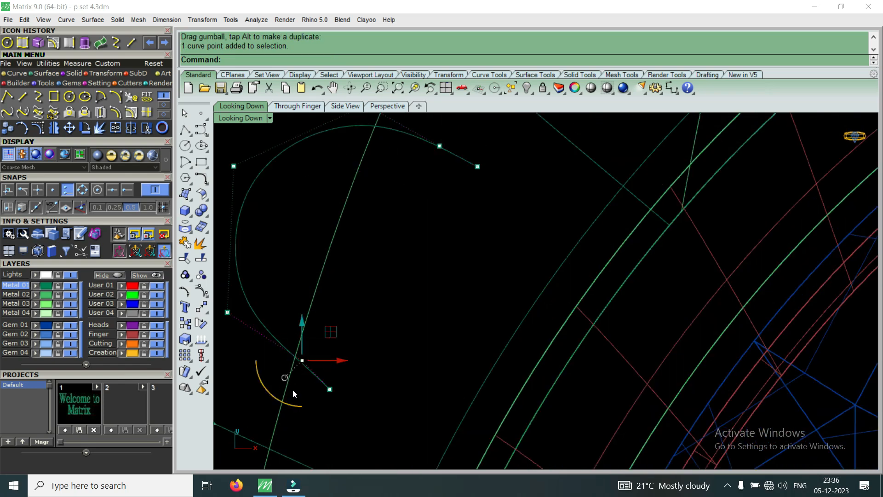
left_click_drag(308, 330, 297, 329)
scroll(391, 306, "down", 4)
scroll(346, 385, "up", 5)
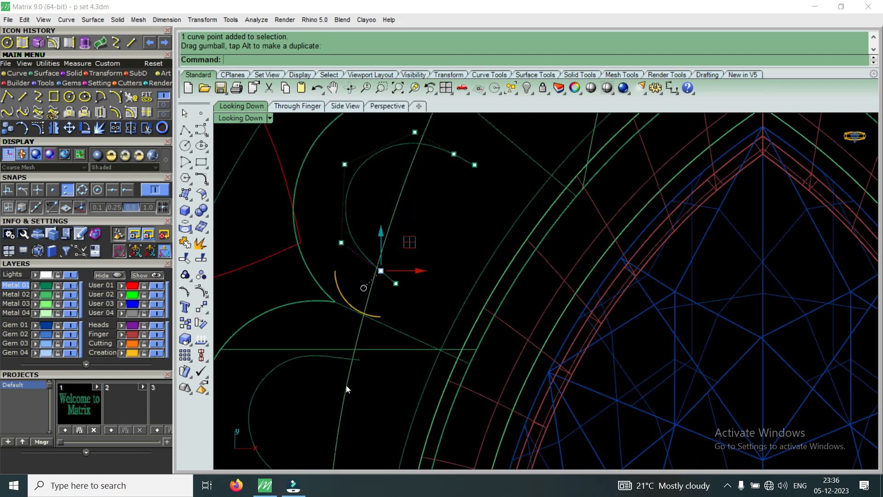
Show the control points of the inner arc in the petal below the one being edited and adjust the control point near its upper end.
left_click(334, 352)
left_click(42, 133)
scroll(327, 365, "up", 3)
left_click_drag(323, 372, 355, 309)
scroll(461, 258, "down", 5)
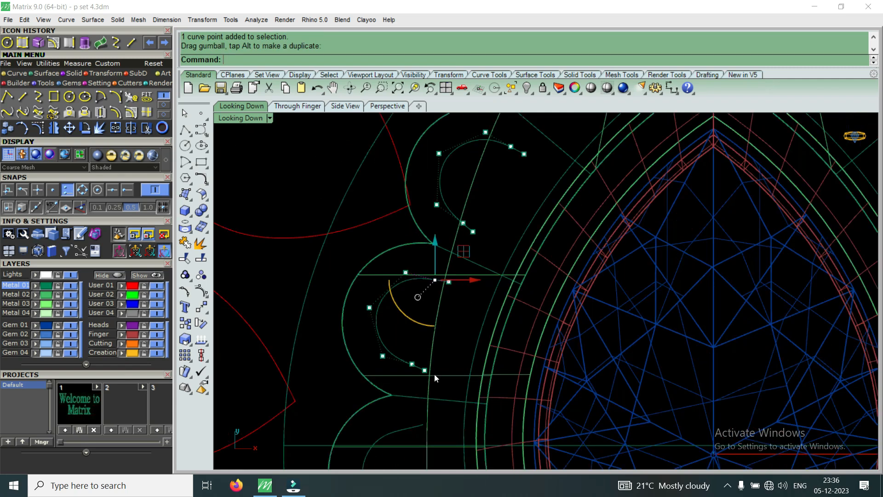
scroll(437, 373, "down", 5)
scroll(443, 371, "up", 5)
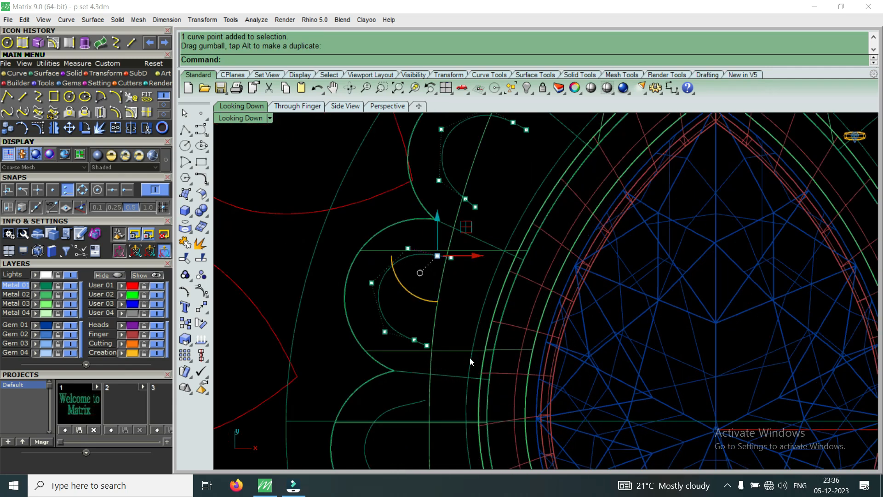
scroll(429, 379, "down", 4)
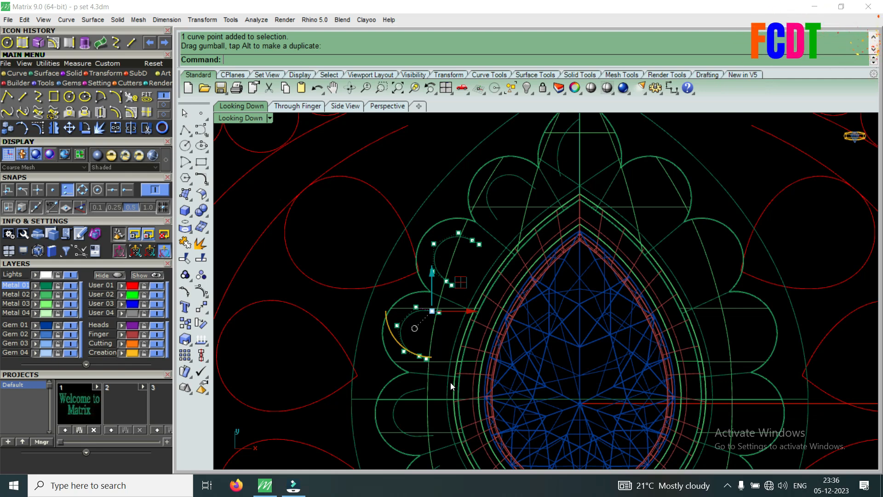
scroll(489, 232, "up", 3)
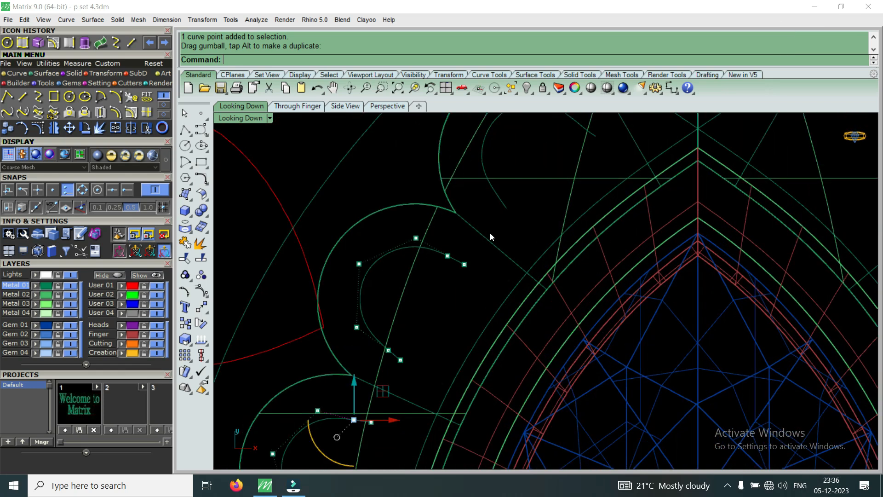
scroll(486, 233, "up", 1)
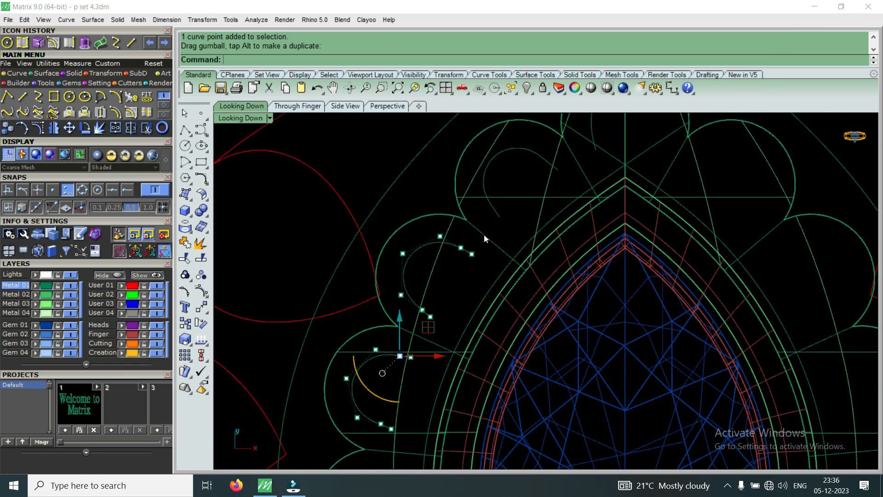
scroll(483, 235, "down", 4)
scroll(422, 318, "up", 6)
key("Escape")
key("Escape")
Show that petal's inner arc control points again and nudge the points near its lower and upper ends vertically.
left_click(423, 307)
left_click(438, 232)
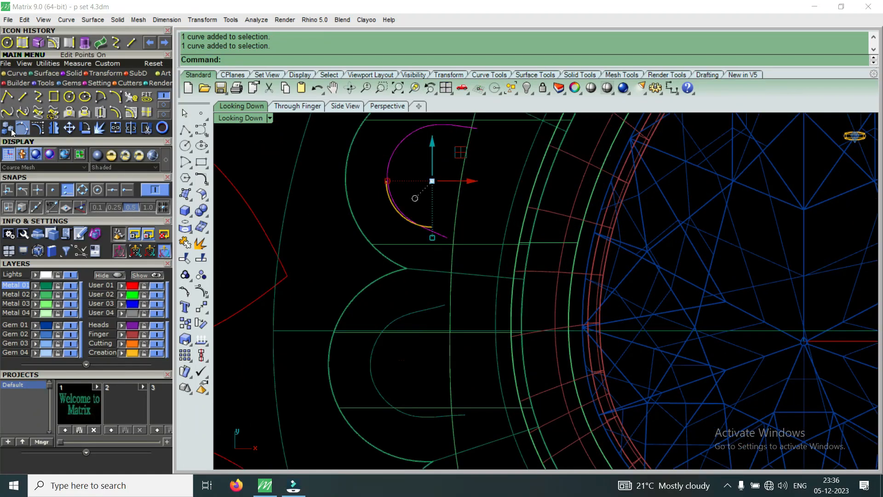
left_click(38, 129)
scroll(431, 221, "up", 5)
left_click(434, 247)
left_click_drag(435, 211, 435, 217)
scroll(440, 282, "down", 10)
scroll(475, 153, "up", 10)
left_click_drag(470, 159, 470, 160)
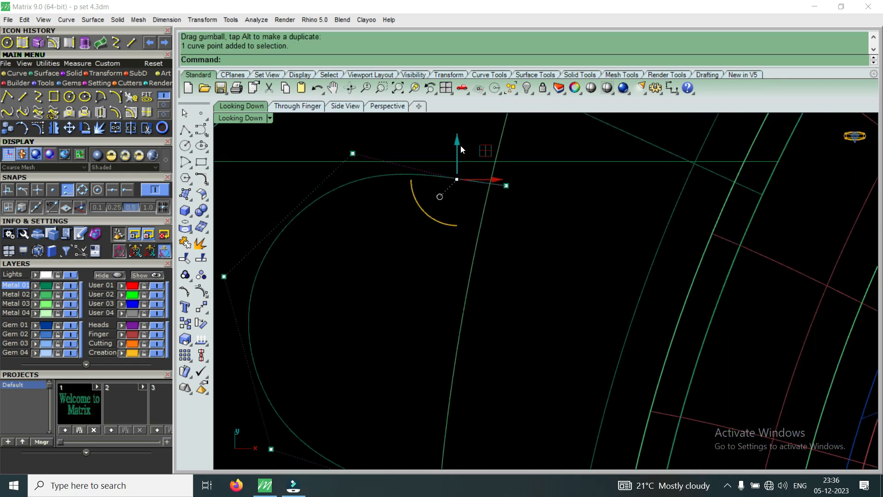
scroll(464, 152, "down", 8)
scroll(405, 276, "up", 4)
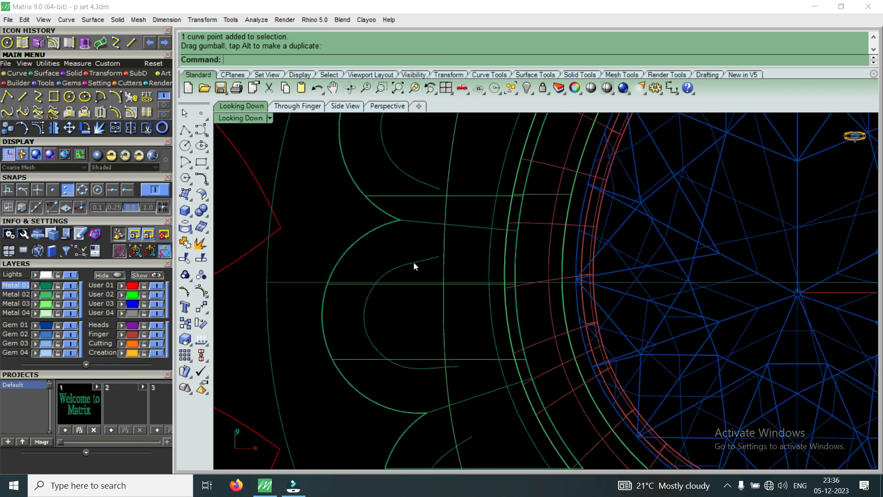
Show the control points of the inner arc in the petal beside the stone's widest part and slightly shift the upper-end points.
left_click(414, 265)
key("F10")
scroll(410, 263, "up", 6)
left_click_drag(416, 227, 472, 321)
scroll(442, 221, "down", 3)
scroll(445, 294, "up", 4)
left_click_drag(478, 284, 474, 283)
scroll(474, 283, "down", 3)
scroll(444, 352, "up", 2)
Show the control points of the inner arc in the lower-left petal and adjust the points near its ends.
left_click(443, 349)
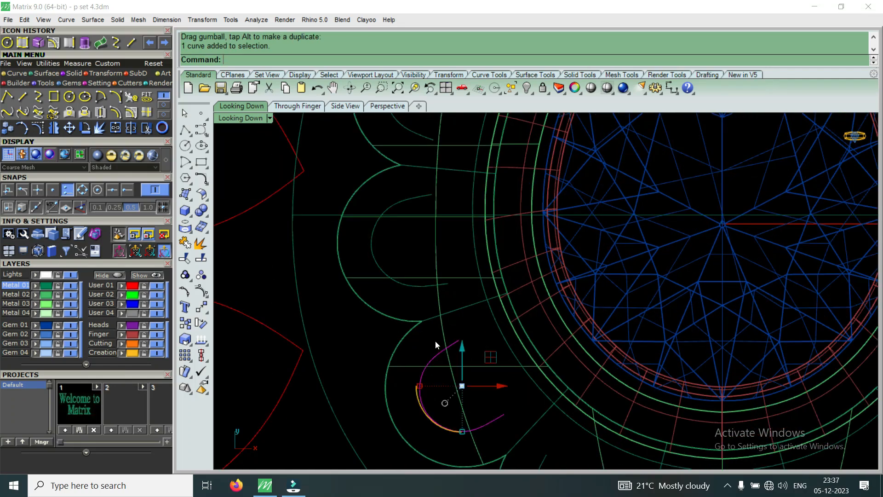
left_click(41, 129)
scroll(449, 354, "up", 5)
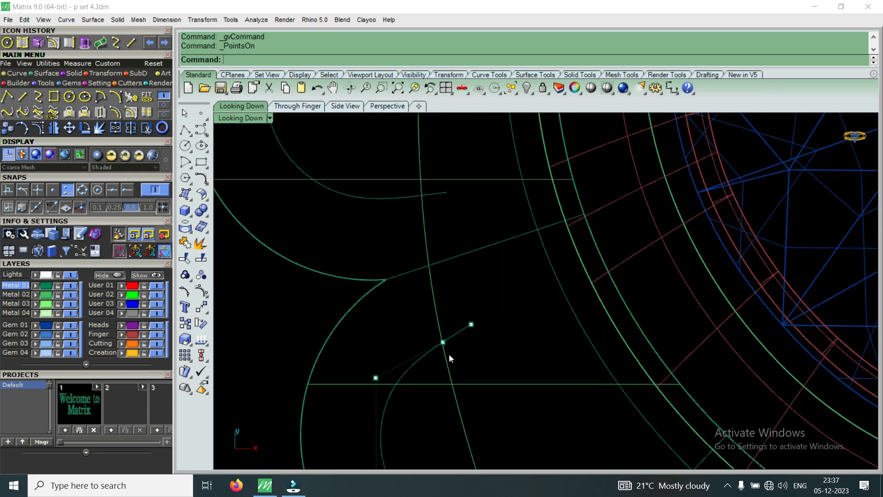
left_click_drag(435, 333, 465, 358)
left_click_drag(444, 305, 501, 304)
scroll(432, 278, "down", 5)
scroll(471, 374, "up", 4)
scroll(470, 373, "up", 2)
left_click(499, 332)
scroll(487, 323, "down", 5)
scroll(506, 354, "up", 2)
Show the control points of the inner arc in the petal left of the bottom centre petal and adjust the point near its upper-left end.
left_click(499, 349)
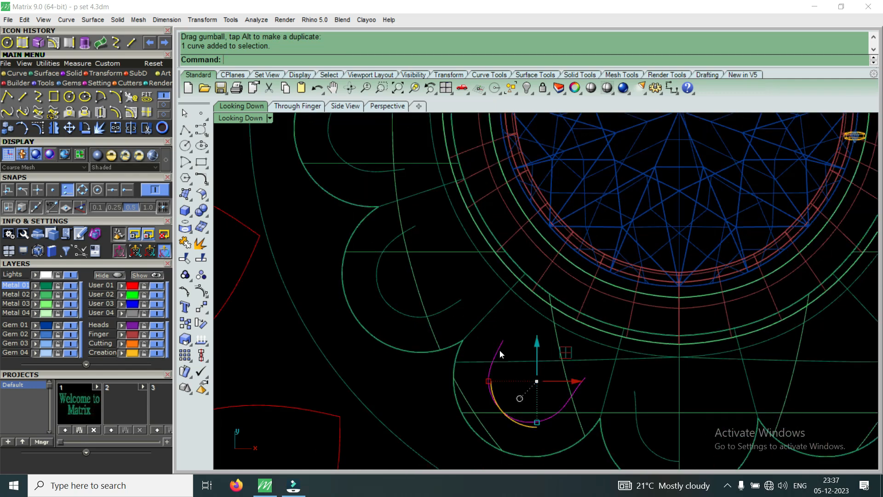
left_click(39, 130)
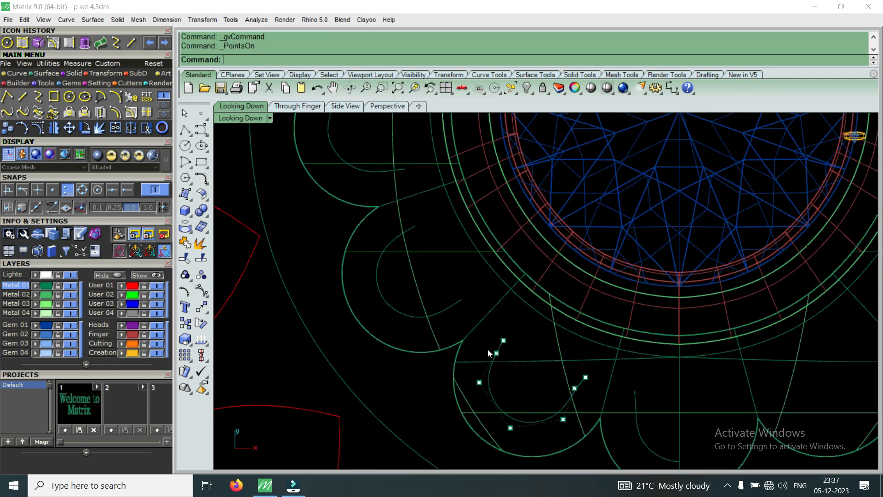
scroll(496, 349, "up", 5)
left_click_drag(527, 362, 526, 361)
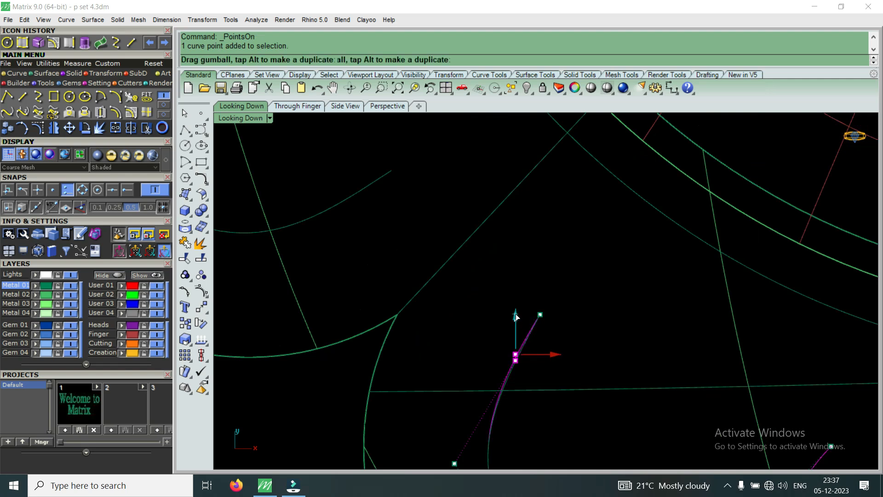
scroll(477, 272, "down", 5)
scroll(583, 360, "up", 5)
Shift the point near that arc's right end, and move both right-end control points back by the distance between them.
left_click_drag(519, 302, 581, 361)
left_click_drag(582, 305, 582, 317)
scroll(582, 315, "down", 7)
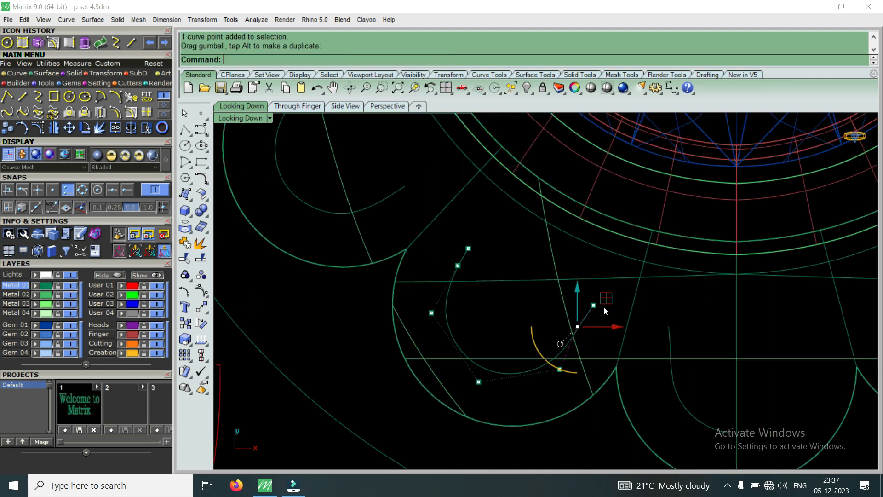
scroll(603, 307, "up", 9)
left_click_drag(562, 286, 600, 329)
type("M")
key("Return")
left_click(606, 313)
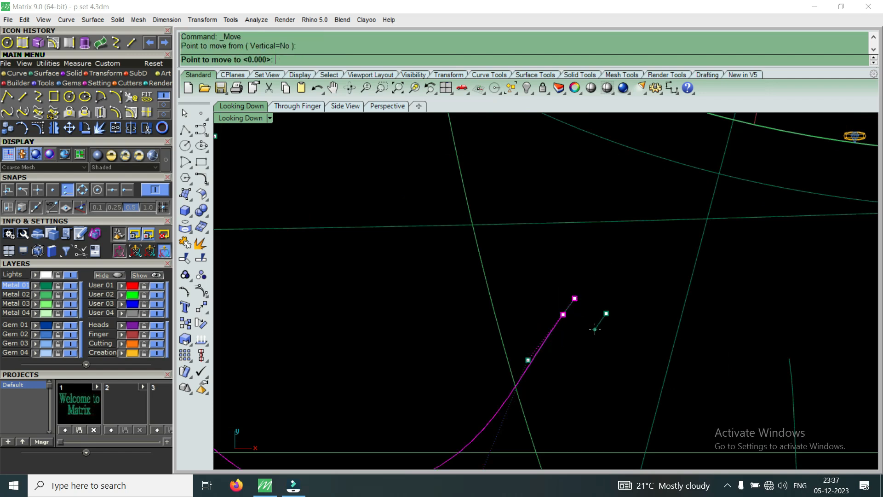
left_click(595, 329)
scroll(580, 341, "down", 10)
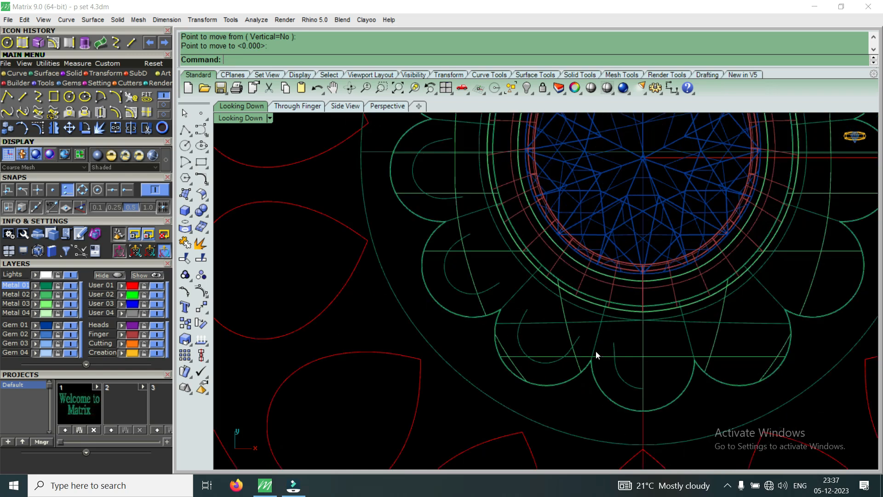
Show the control points of the half arc in the bottom centre petal, shift one slightly left and adjust its upper end point vertically.
left_click(616, 371)
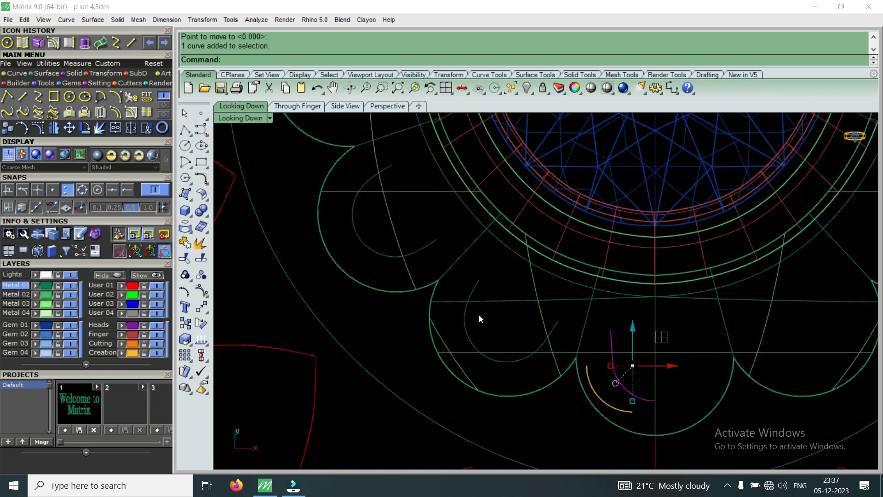
left_click(54, 128)
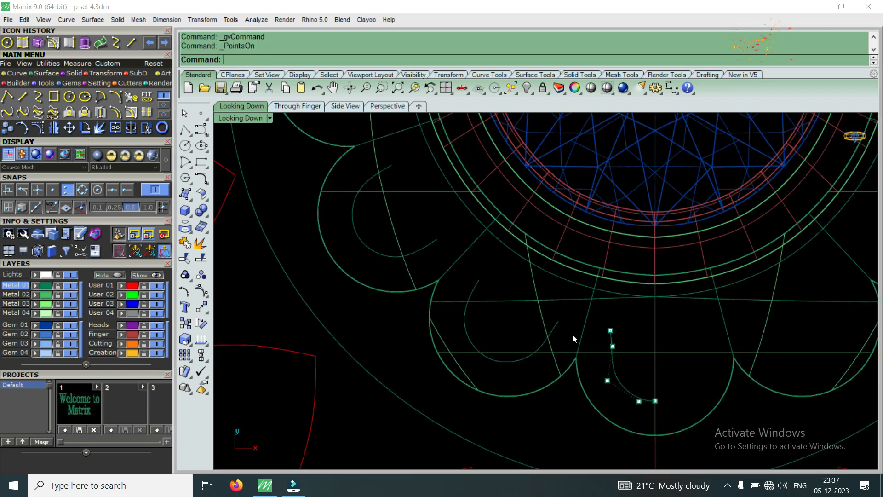
scroll(575, 340, "up", 5)
left_click(613, 366)
left_click_drag(653, 369, 645, 369)
scroll(596, 327, "up", 2)
left_click_drag(580, 282, 623, 338)
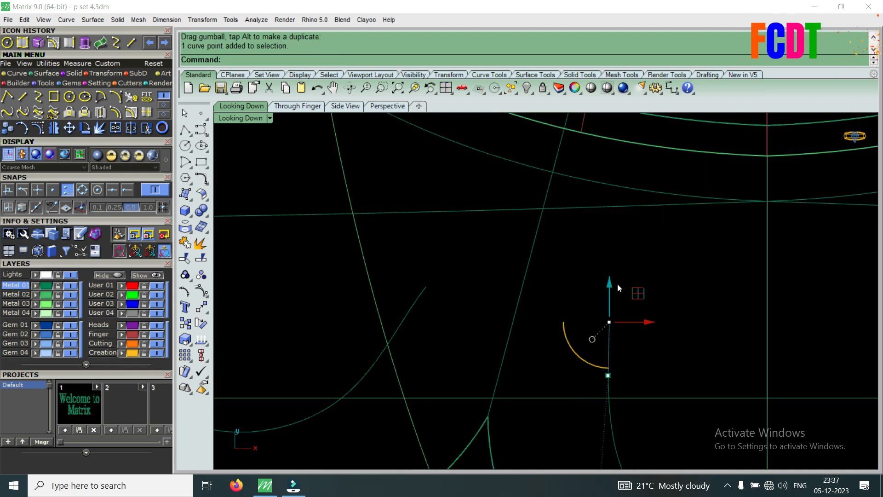
scroll(584, 344, "down", 4)
scroll(585, 345, "down", 2)
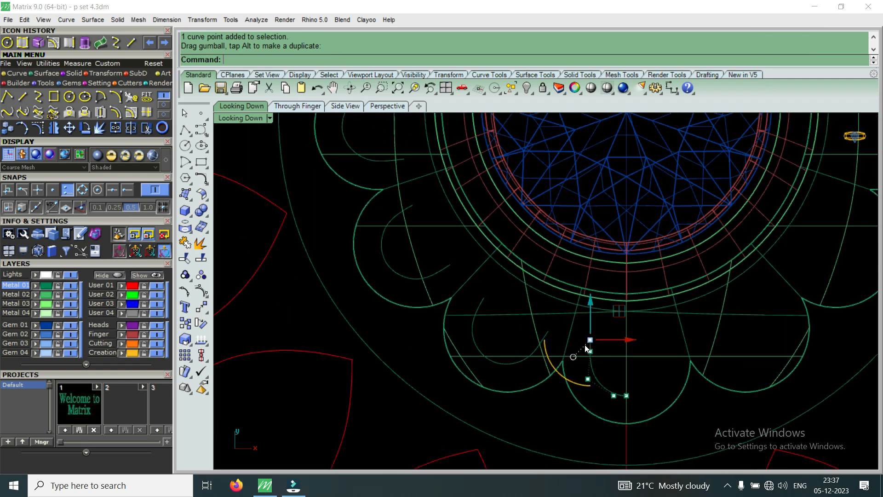
Show the control points of the inner arc in the petal left of the top petal and adjust the point near its right end.
scroll(587, 354, "down", 4)
scroll(594, 197, "up", 6)
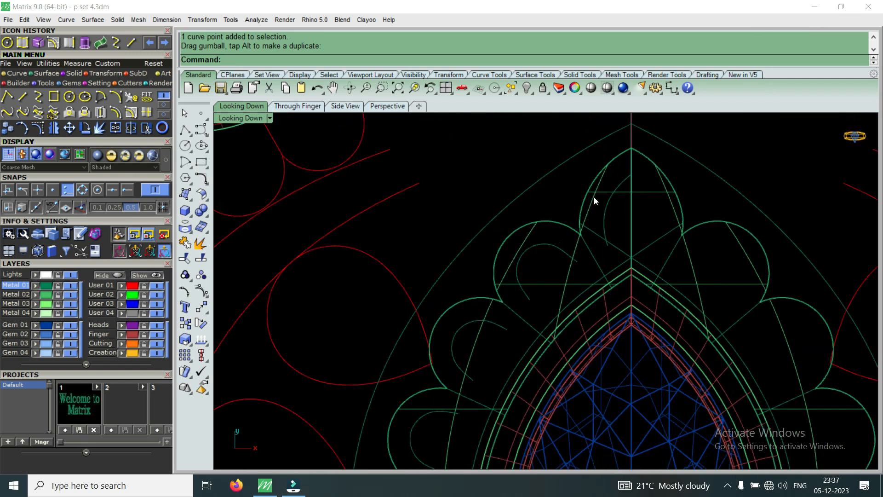
left_click(611, 222)
scroll(610, 233, "up", 2)
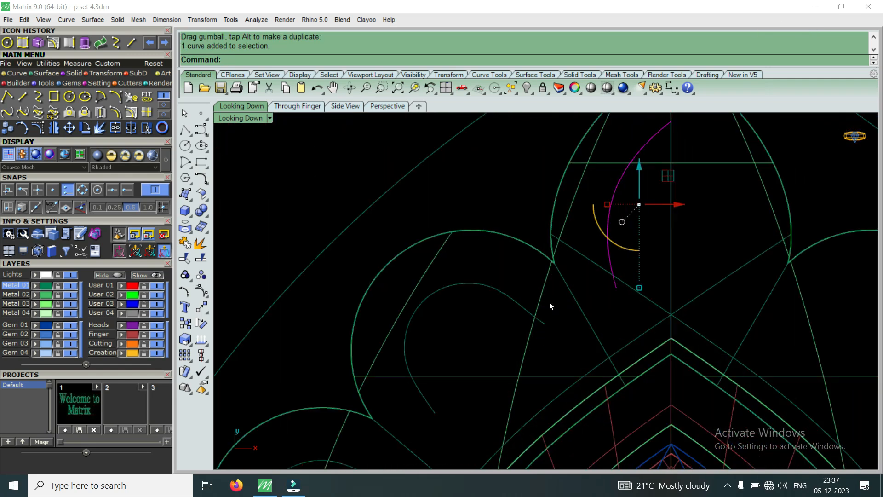
left_click(522, 311)
left_click(53, 130)
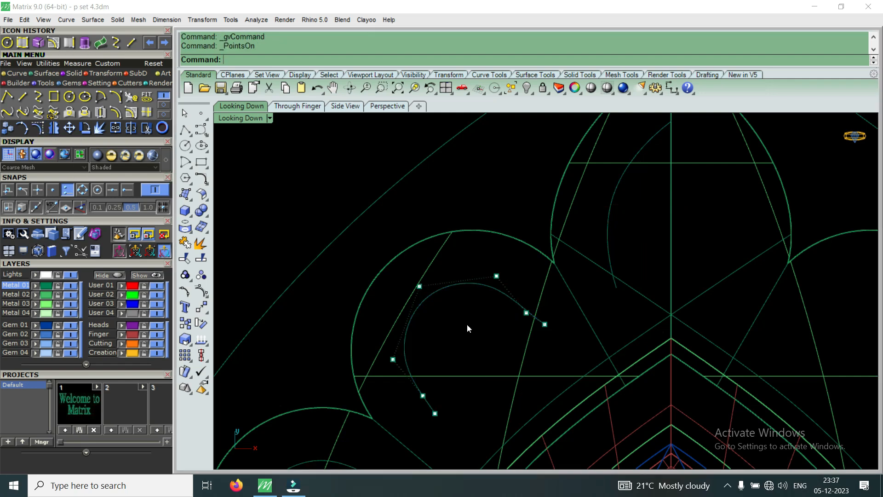
scroll(487, 329, "up", 2)
left_click_drag(561, 285, 567, 264)
scroll(548, 256, "down", 6)
Move the control point near that arc's lower end slightly left and finish its point editing.
scroll(457, 361, "up", 3)
left_click(471, 327)
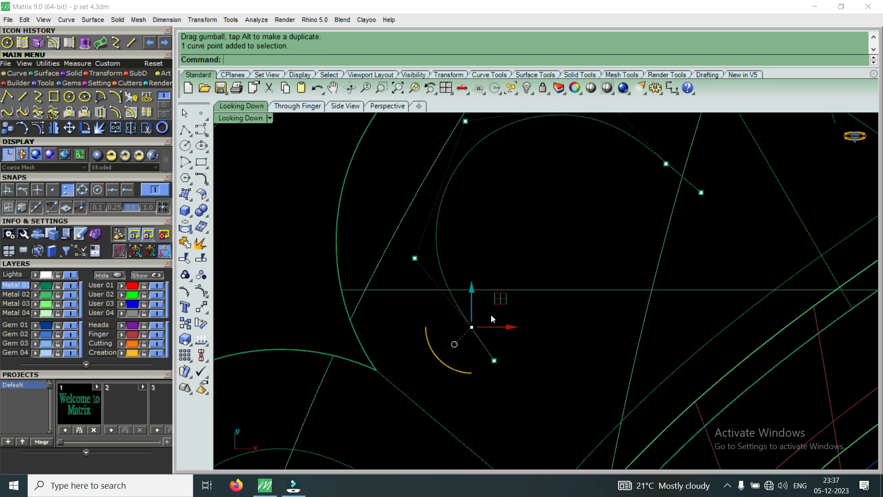
left_click_drag(509, 327, 505, 327)
scroll(488, 337, "down", 8)
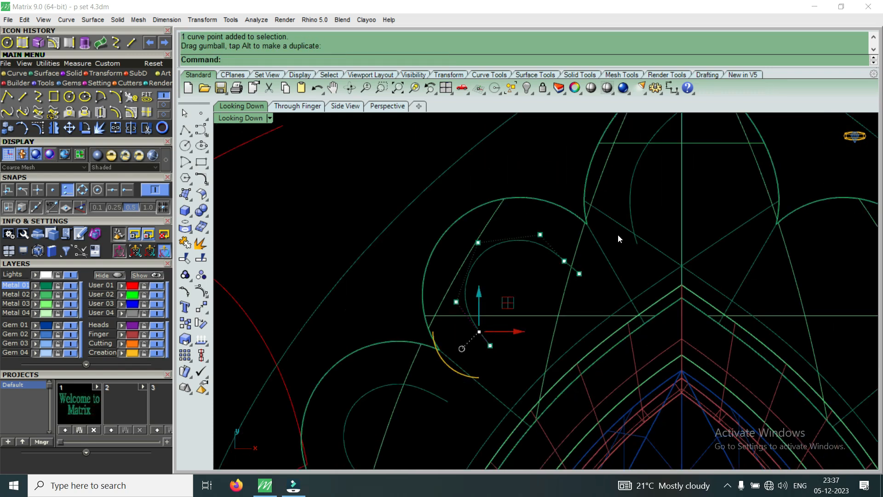
key("Escape")
key("Escape")
Show the control points of the half arc inside the top petal and adjust the points near its lower end.
scroll(619, 235, "up", 4)
left_click(646, 248)
left_click(39, 127)
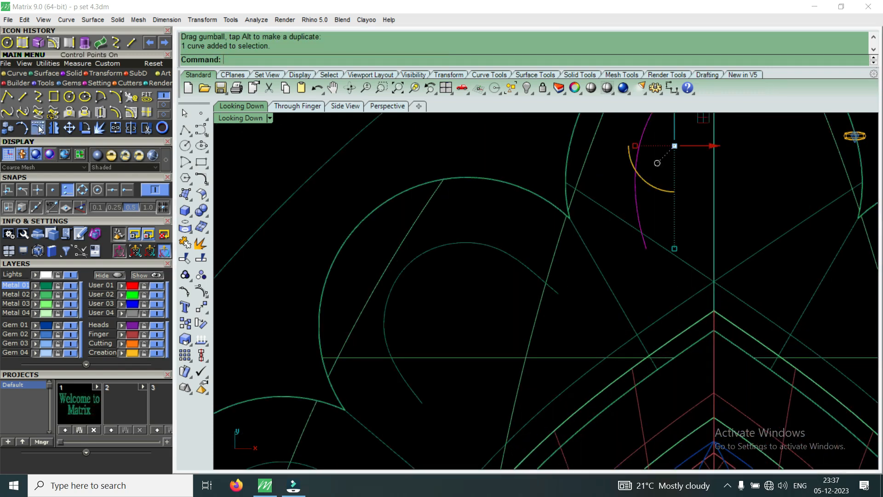
scroll(610, 285, "up", 5)
left_click(613, 238)
left_click_drag(650, 239, 644, 245)
left_click_drag(608, 327, 655, 295)
scroll(592, 306, "down", 10)
left_click(613, 247)
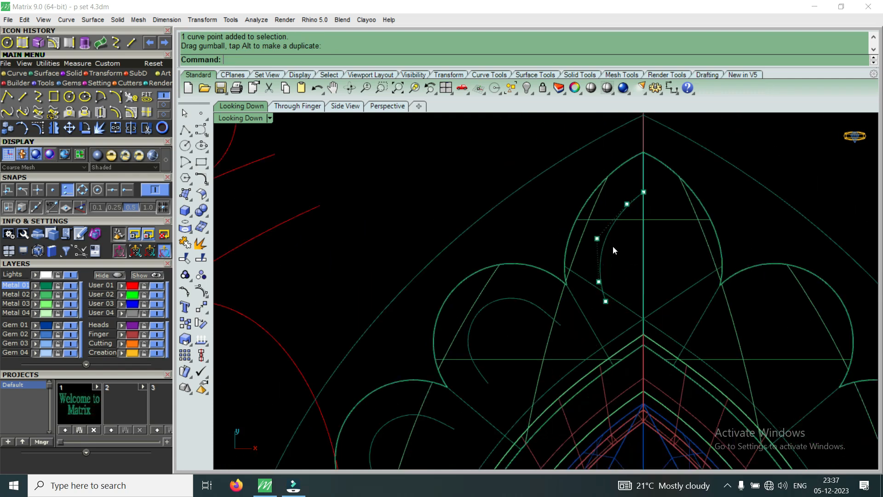
Draw a line from the upper-left petal arc's right end to the lower end of the top petal's arc.
left_click(132, 42)
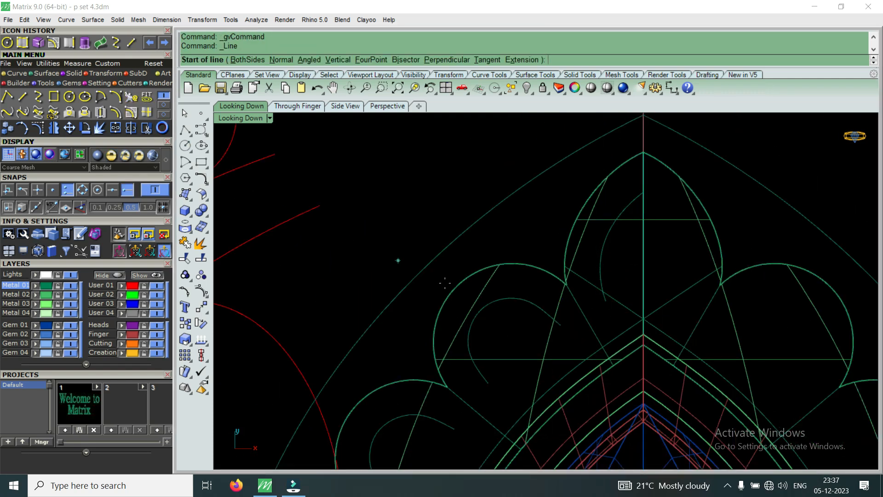
left_click(561, 325)
left_click(608, 304)
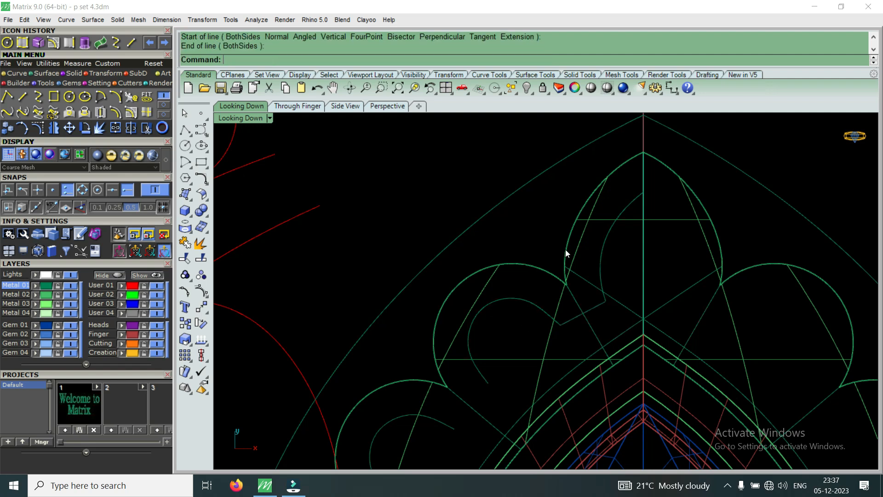
scroll(563, 252, "down", 6)
scroll(525, 313, "up", 6)
Draw a line joining the second left petal arc's upper end to the lower end of the upper-left petal's arc.
right_click(514, 325)
left_click(499, 343)
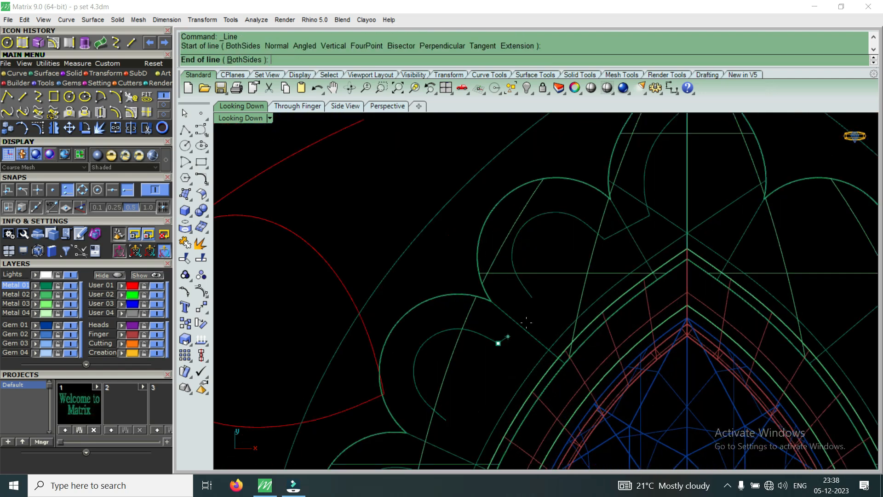
left_click(533, 299)
scroll(529, 305, "down", 8)
scroll(490, 364, "up", 6)
Draw a line joining the third left petal arc's upper end to the lower end of the arc above it.
right_click(485, 367)
left_click(476, 372)
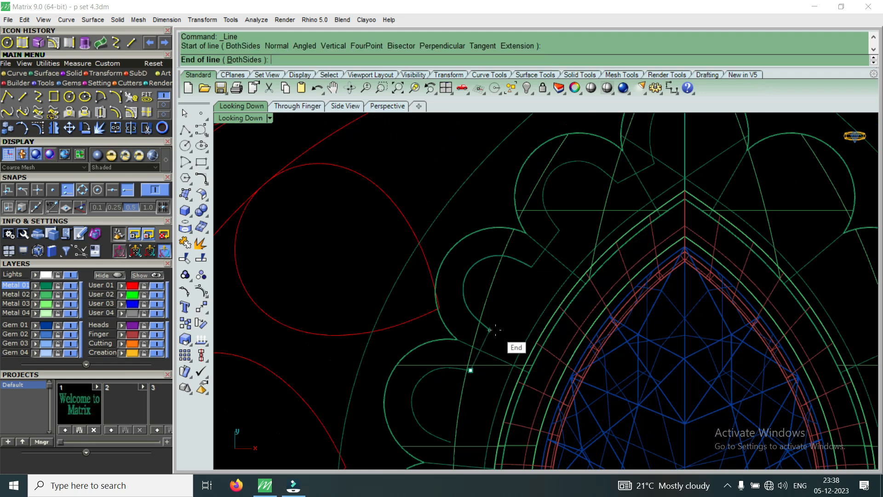
left_click(490, 329)
scroll(495, 326, "down", 6)
scroll(477, 371, "up", 8)
Draw a line from the third left petal arc's lower end to the upper end of the arc beside the stone's widest part.
right_click(474, 394)
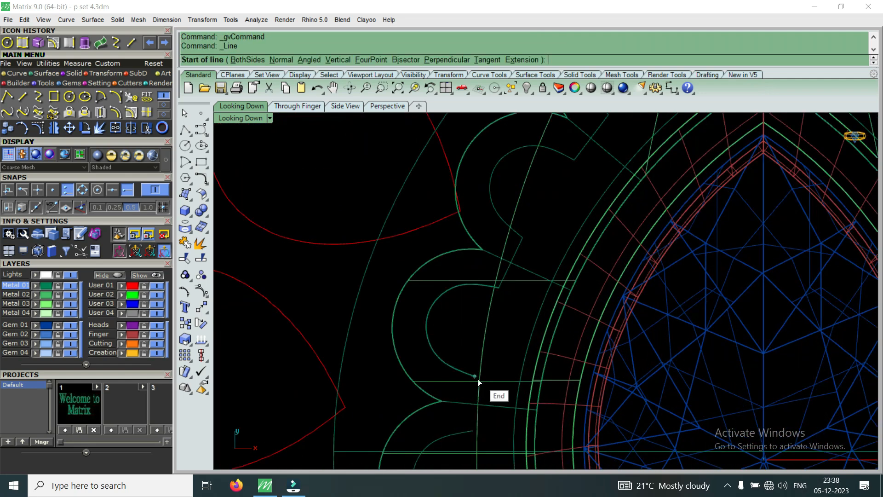
left_click(476, 377)
scroll(476, 378, "down", 4)
scroll(481, 399, "up", 4)
left_click(472, 419)
scroll(472, 301, "down", 4)
scroll(477, 364, "down", 4)
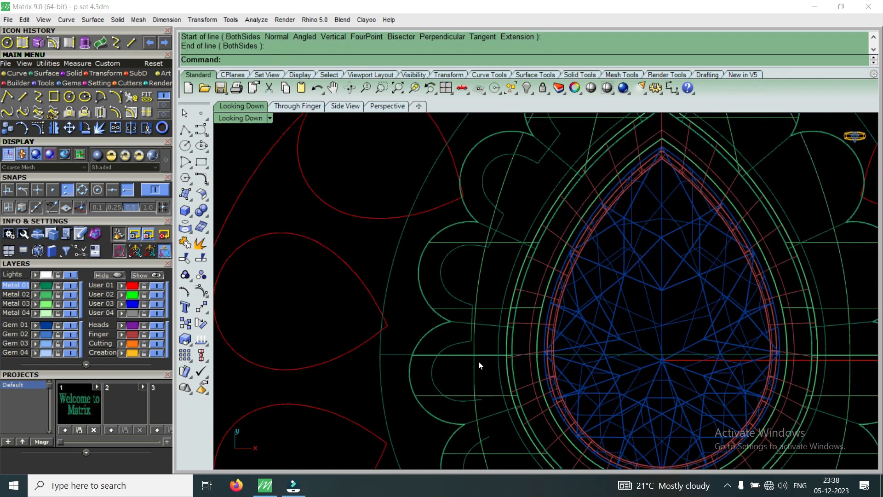
Draw a line from the lower end of the arc beside the stone's widest part to the upper end of the lower-left petal's arc.
scroll(474, 370, "up", 7)
right_click(481, 357)
left_click(475, 350)
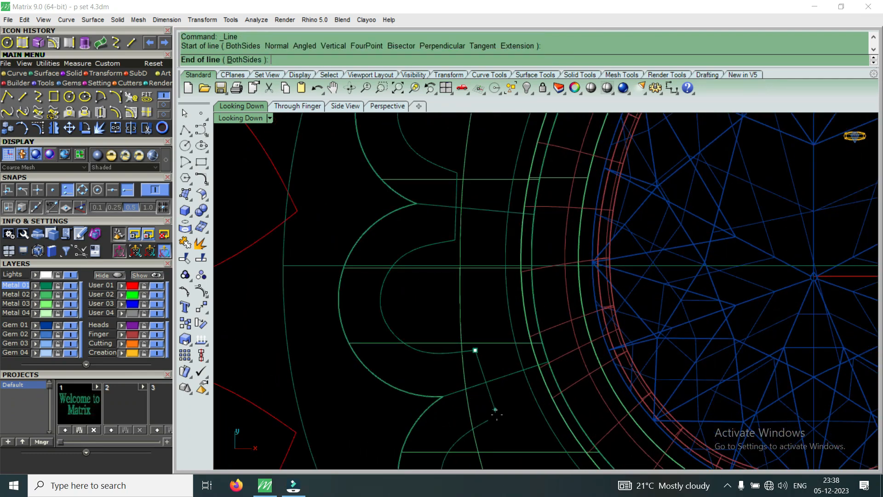
left_click(488, 419)
scroll(493, 406, "down", 4)
scroll(510, 391, "up", 3)
Draw a line from the lower-left petal arc's lower end to the upper-left end of the next arc toward the bottom.
right_click(510, 391)
left_click(501, 379)
left_click(533, 412)
scroll(517, 380, "down", 5)
scroll(562, 421, "up", 5)
Draw a line from the bottom-left petal arc's right end to the upper end of the bottom centre arc.
right_click(562, 420)
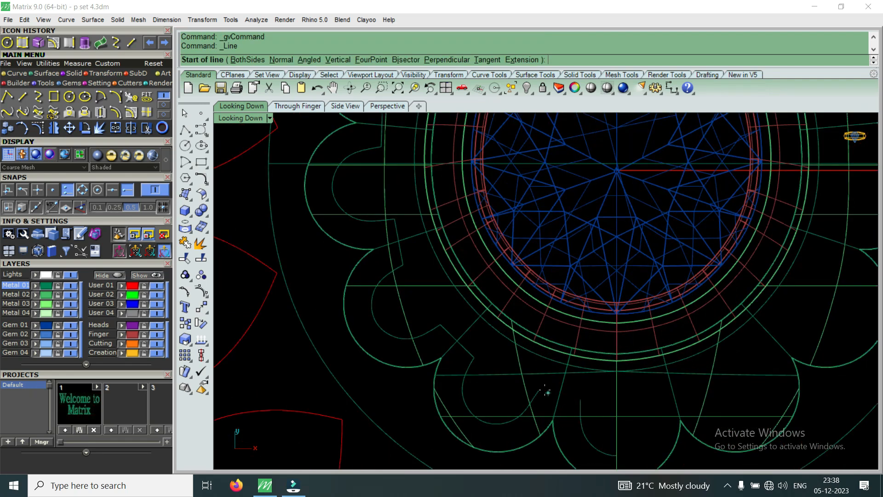
left_click(539, 391)
left_click(581, 394)
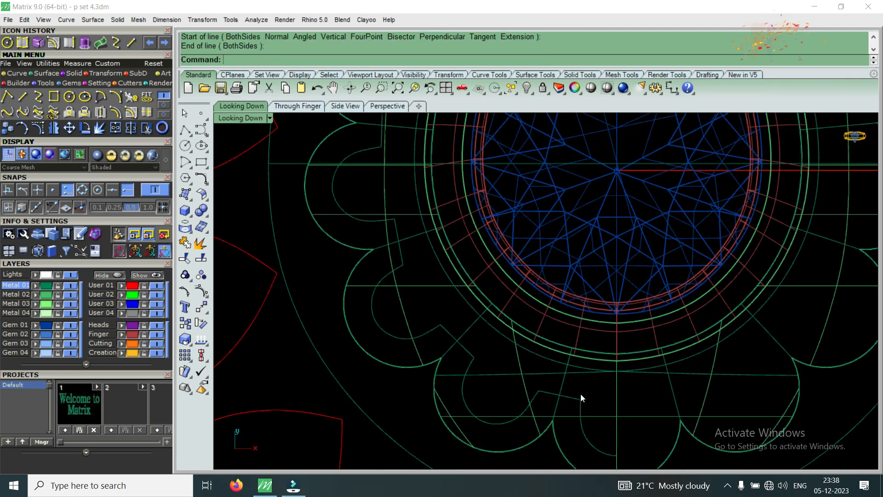
Select all the arcs and connecting lines of the left inner scalloped outline and join them into one curve.
scroll(580, 393, "up", 3)
left_click_drag(595, 389, 510, 391)
scroll(522, 387, "up", 1)
scroll(509, 391, "down", 3)
scroll(445, 330, "up", 3)
left_click_drag(467, 356, 440, 383, "shift")
left_click_drag(397, 294, 382, 330, "shift")
scroll(383, 332, "down", 6)
scroll(335, 267, "up", 6)
left_click(372, 253, "shift")
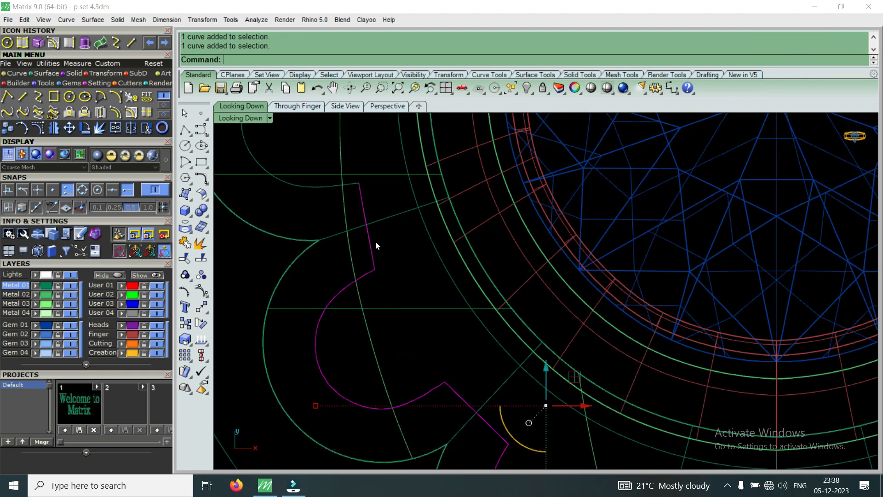
left_click(360, 183, "shift")
scroll(387, 267, "down", 5)
scroll(370, 185, "up", 4)
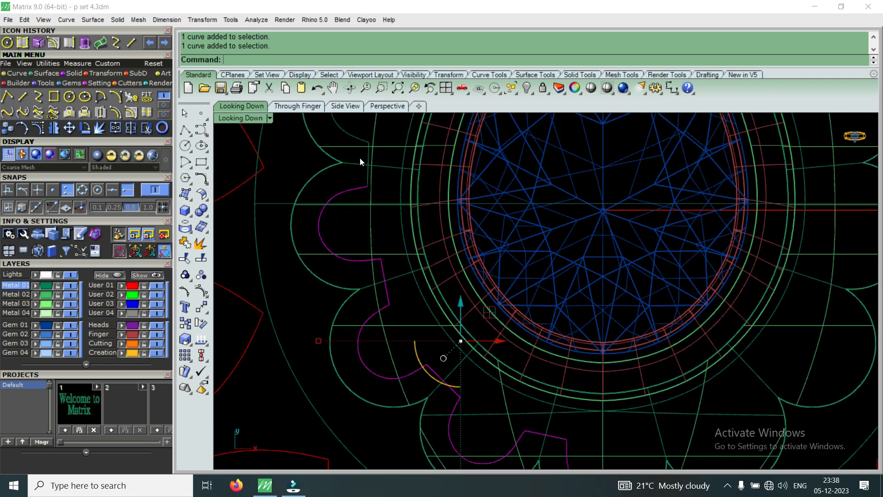
scroll(361, 253, "down", 5)
scroll(368, 292, "up", 7)
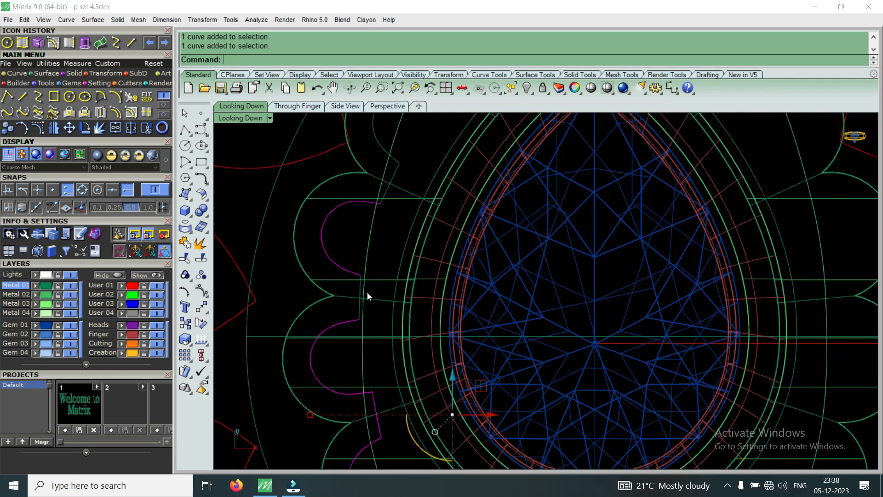
scroll(359, 315, "down", 5)
scroll(386, 245, "up", 4)
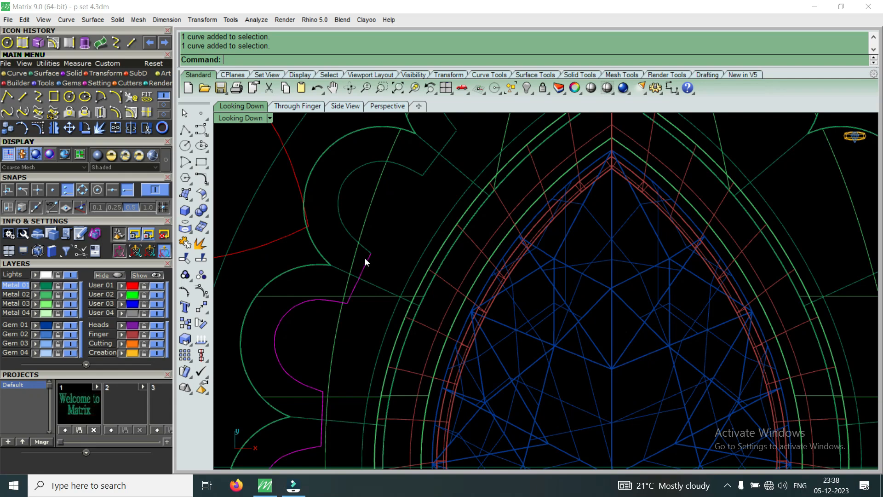
scroll(417, 208, "up", 2)
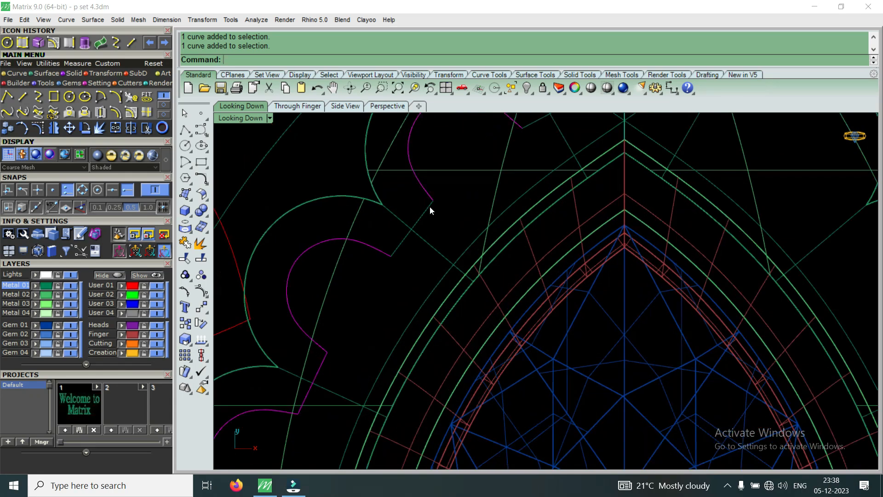
scroll(427, 230, "down", 3)
scroll(478, 193, "up", 1)
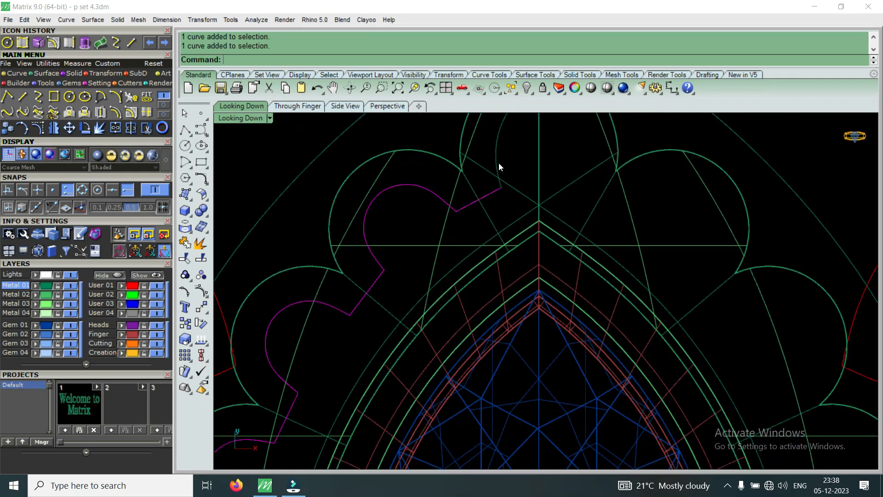
scroll(490, 193, "down", 2)
left_click(132, 129)
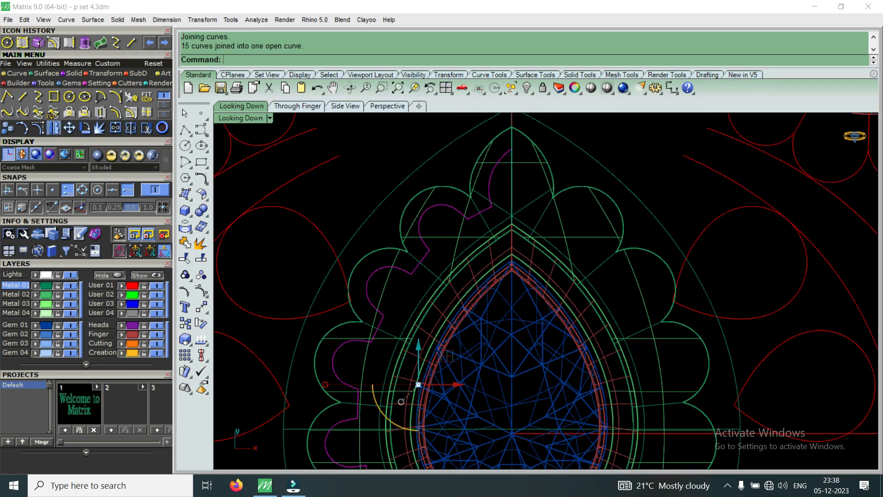
Mirror a copy of the joined scalloped curve to the right side across the stone's vertical centre line.
left_click(84, 131)
left_click(513, 184)
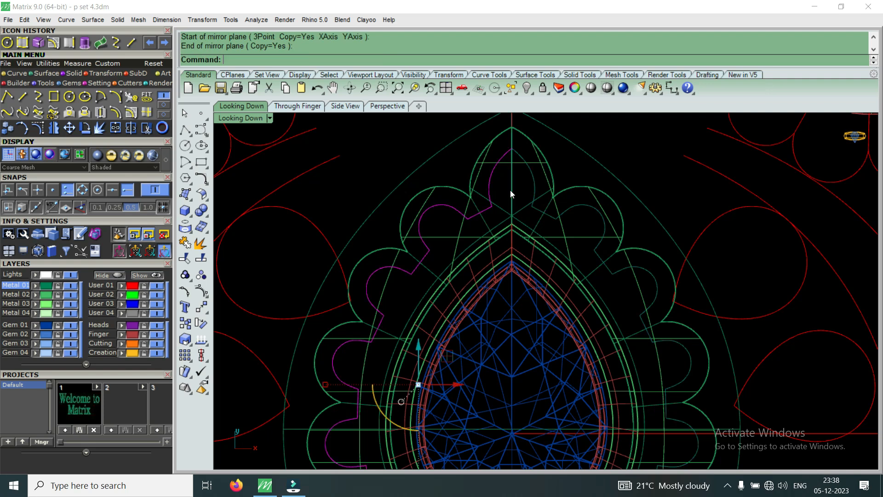
scroll(509, 190, "down", 5)
scroll(528, 239, "up", 5)
Trim the crossing ends of the pear-shaped offset curves where they overrun the centre line at the bottom and the tip.
left_click(523, 240)
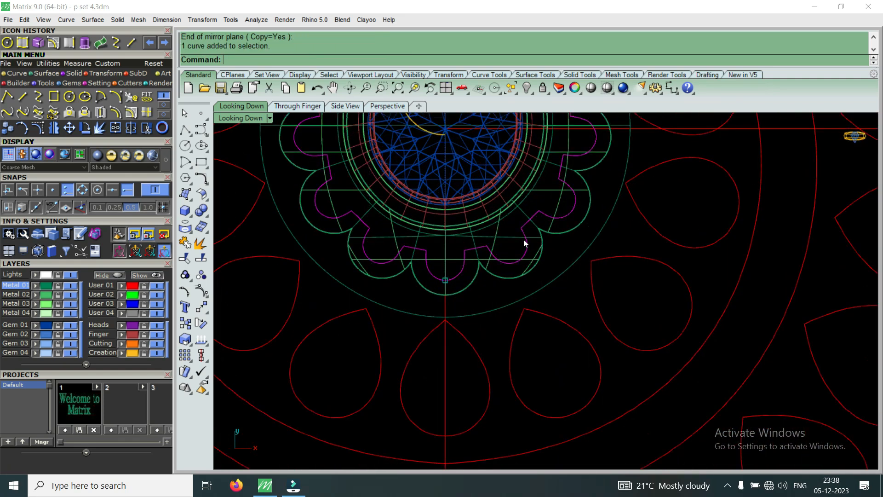
left_click(511, 215)
scroll(427, 236, "up", 3)
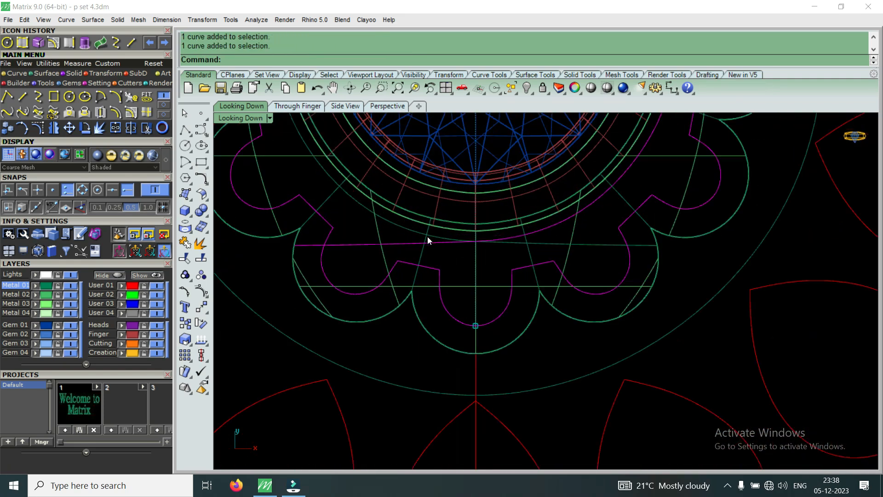
scroll(480, 244, "up", 10)
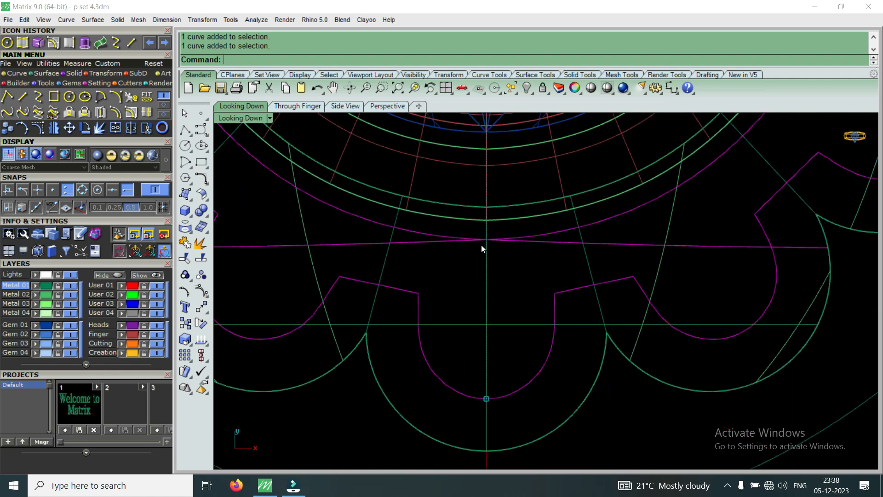
left_click_drag(481, 230, 472, 251)
left_click(145, 129)
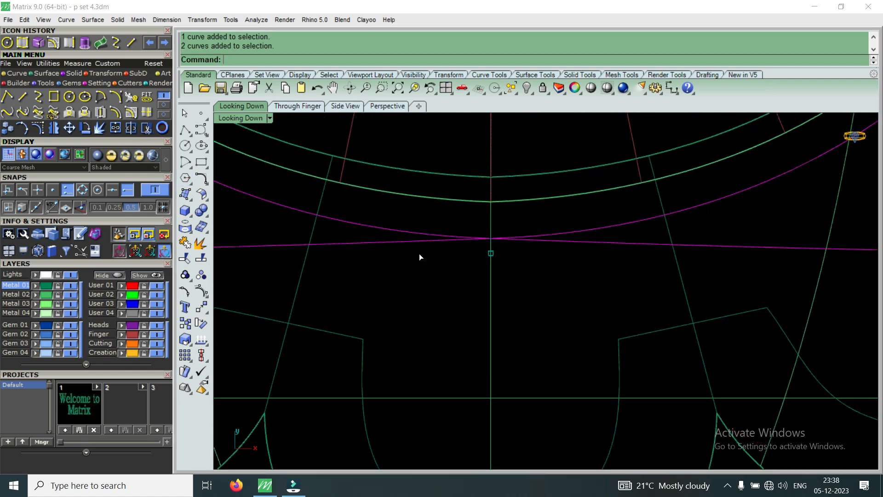
left_click(525, 239)
scroll(488, 304, "down", 5)
scroll(472, 258, "up", 5)
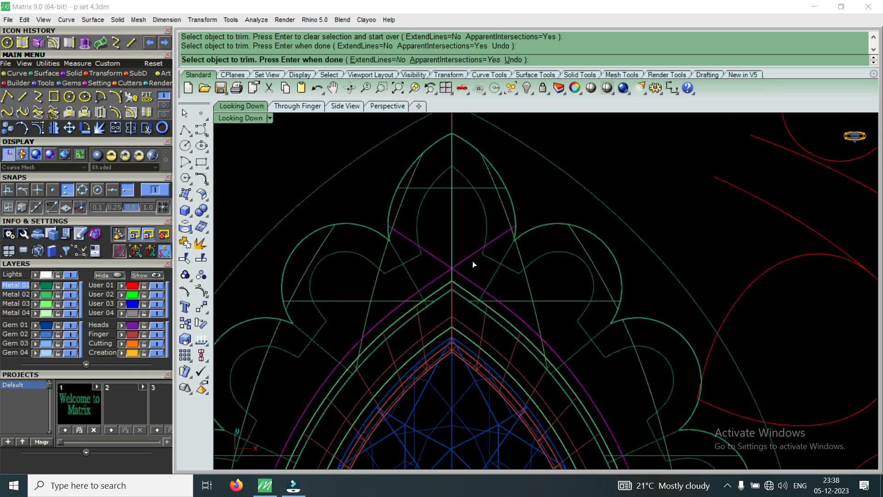
left_click(459, 256)
scroll(432, 255, "down", 3)
key("Return")
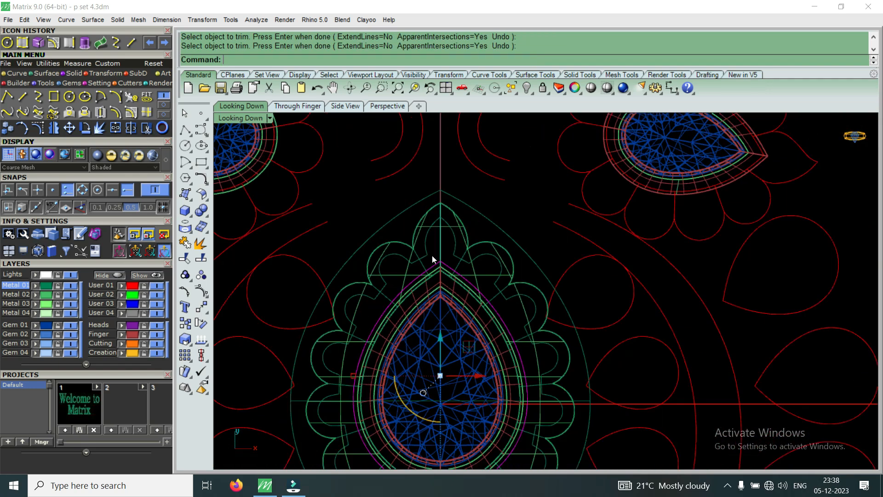
In the Perspective view, move the scalloped top surface to the User 04 layer and hide the Metal 02 layer.
double_click(258, 118)
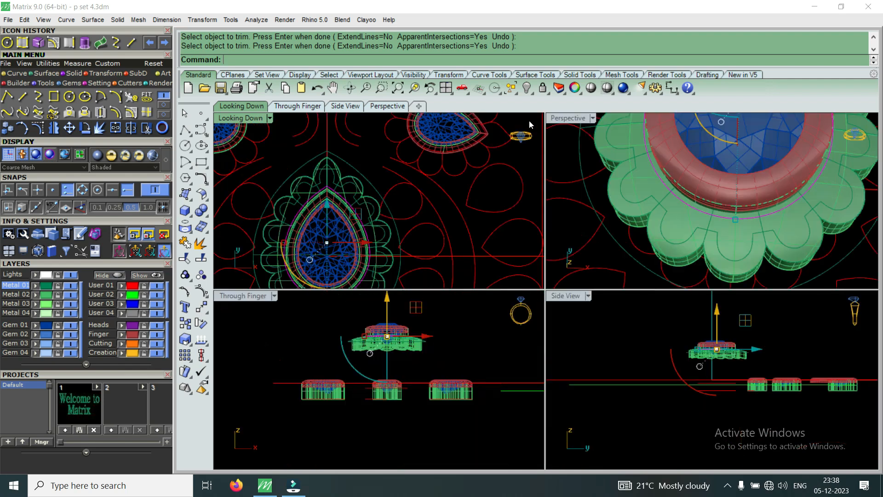
double_click(566, 118)
scroll(467, 327, "up", 3)
left_click(433, 328)
left_click(480, 357)
scroll(470, 331, "down", 3)
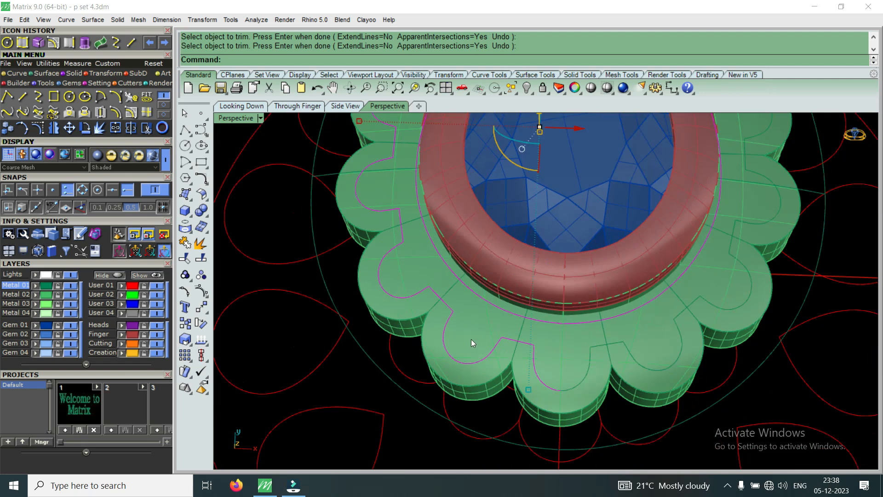
right_click_drag(472, 342, 471, 282)
scroll(471, 282, "up", 3)
left_click(470, 282)
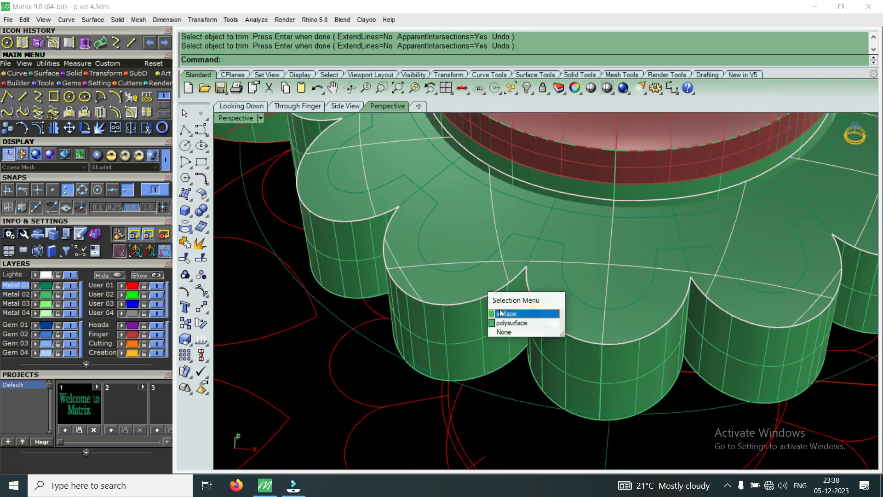
left_click(502, 313)
left_click(123, 313)
key("Delete")
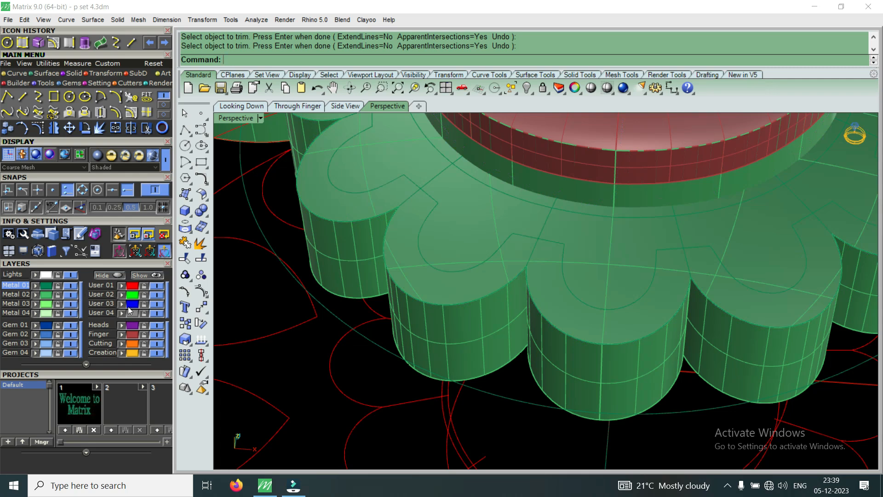
left_click(73, 294)
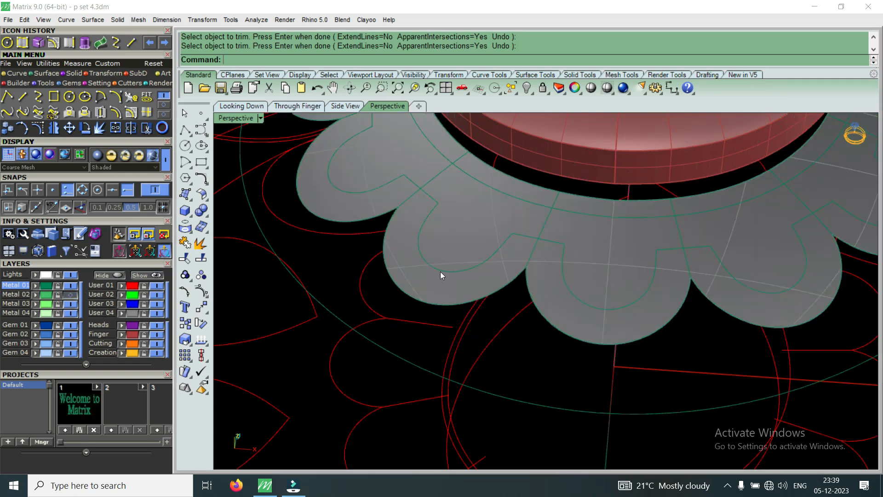
Trim the grey surface with both scalloped outline halves and the pear-shaped curves, removing its inner rim and outer petal border.
left_click(459, 272)
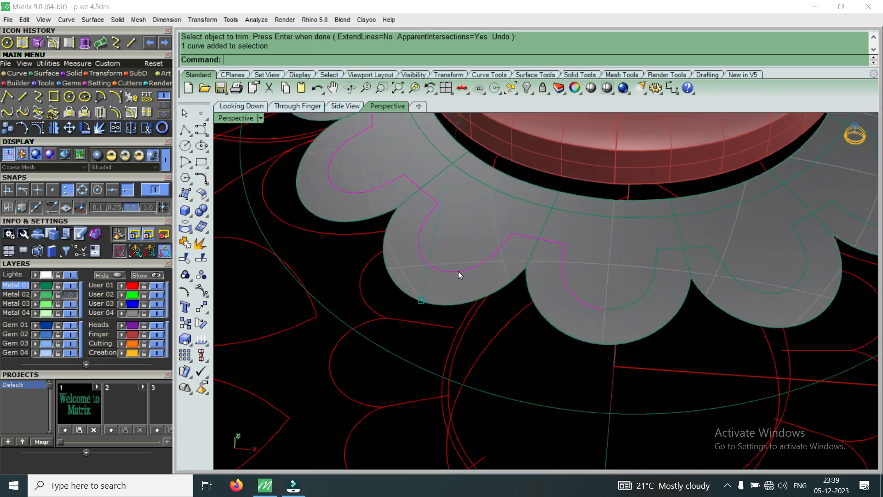
left_click(526, 200)
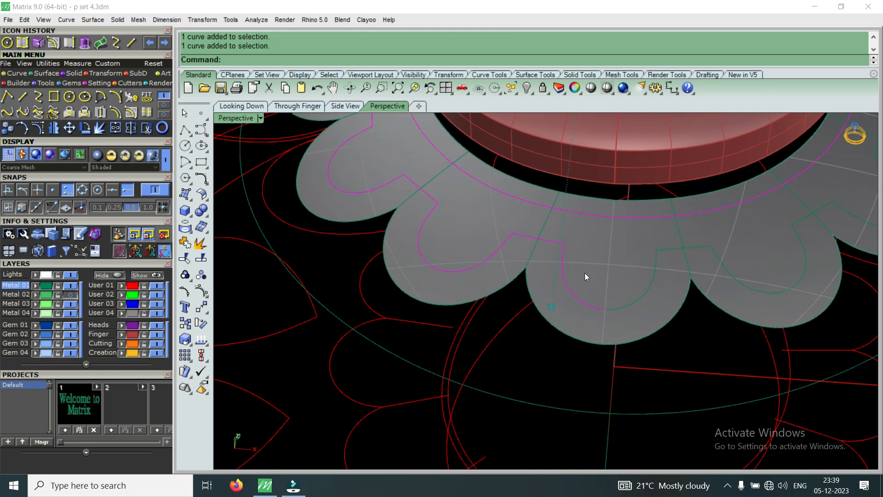
scroll(585, 273, "down", 4)
scroll(617, 276, "up", 4)
left_click(614, 296)
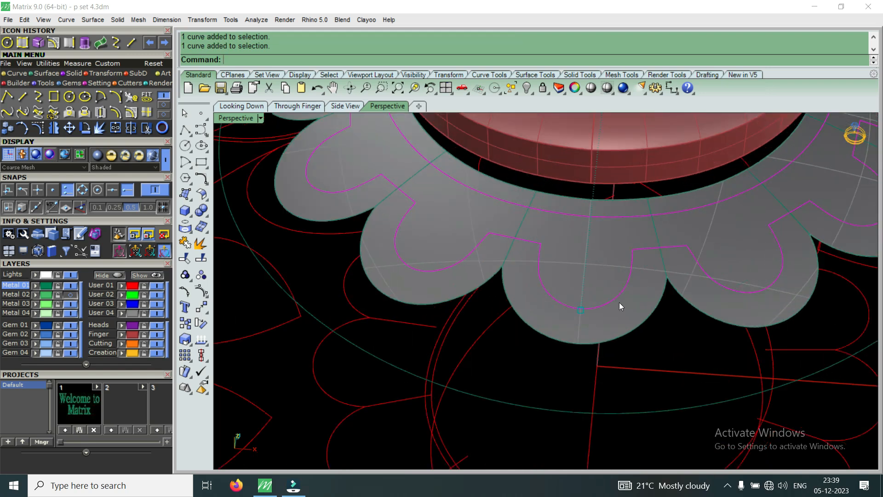
scroll(584, 324, "down", 3)
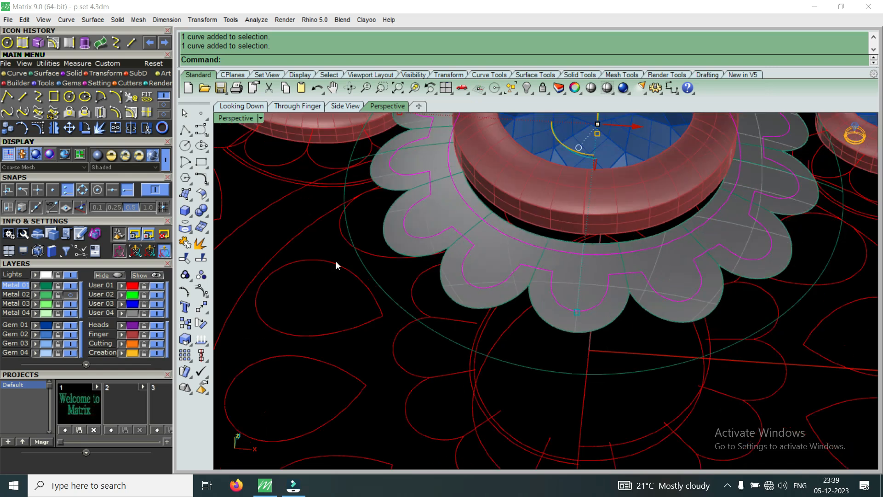
left_click(144, 133)
scroll(523, 237, "up", 3)
left_click(522, 237)
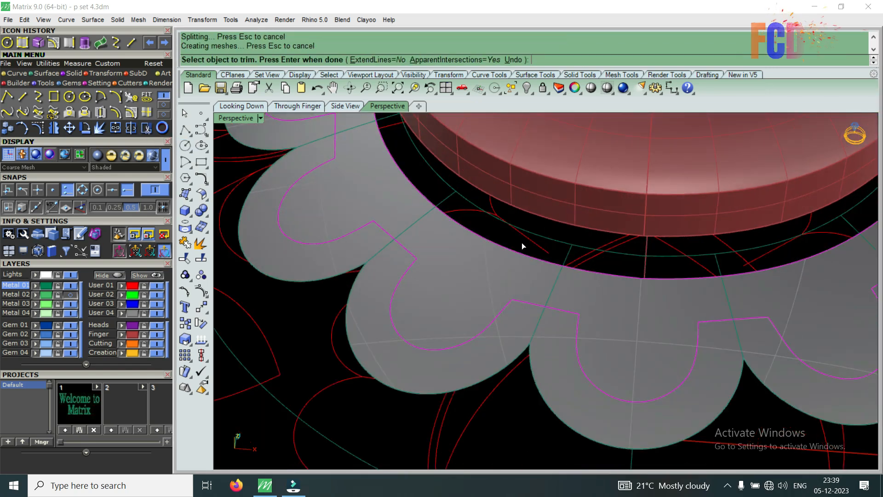
scroll(521, 242, "down", 2)
scroll(488, 331, "down", 5)
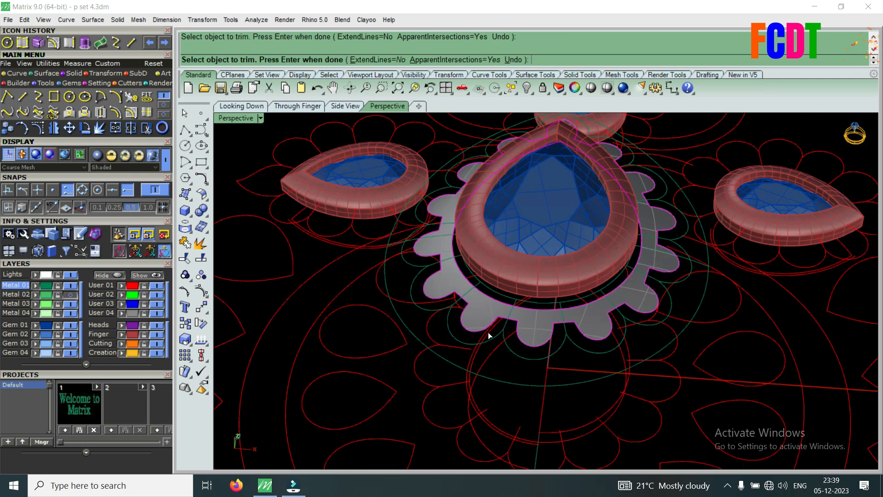
scroll(487, 332, "up", 2)
key("Return")
Select the trimmed surface and turn the Metal 02 layer back on.
left_click(488, 314)
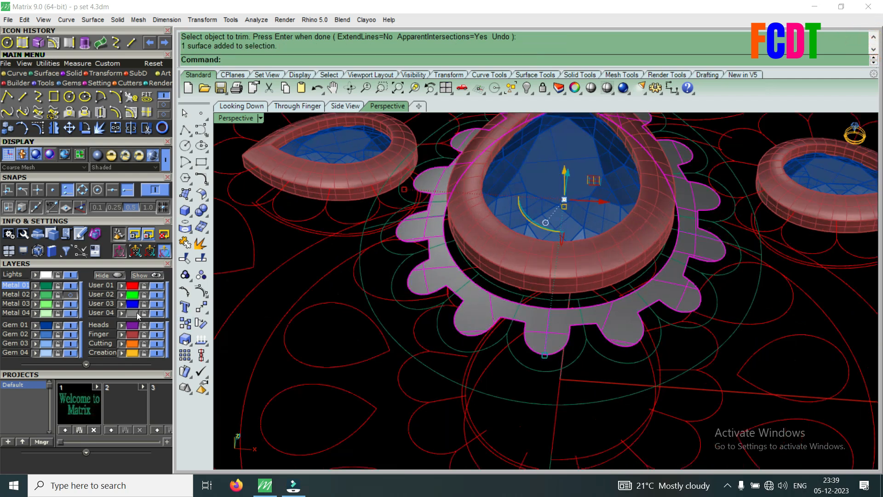
left_click(70, 295)
right_click_drag(433, 321, 536, 218)
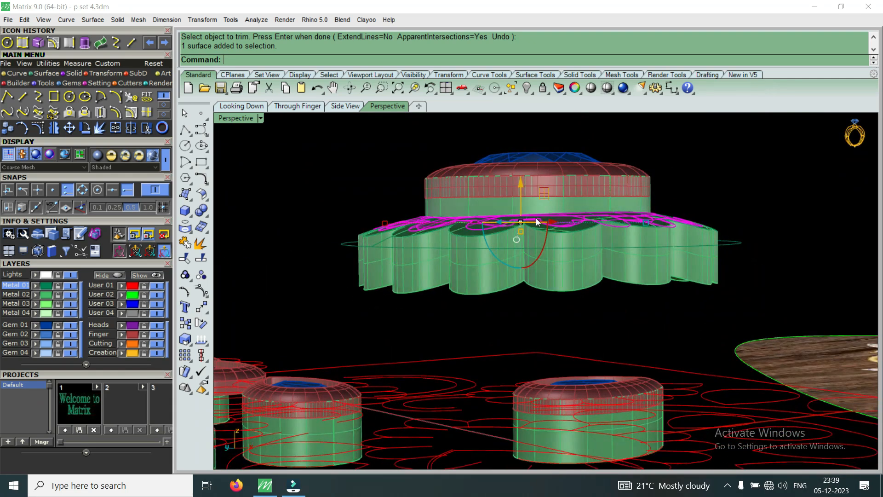
Extrude the trimmed surface as a solid with BothSides=Yes and a distance of 0.5, and delete the source surface.
left_click(85, 44)
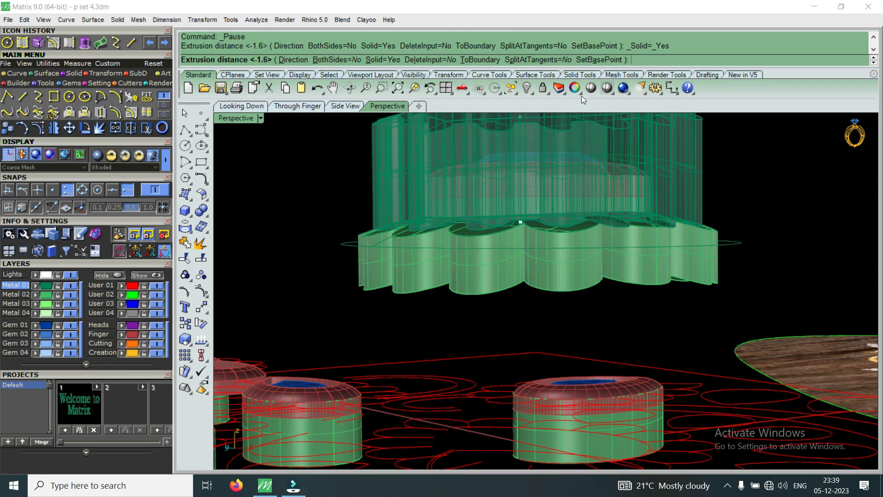
left_click(352, 62)
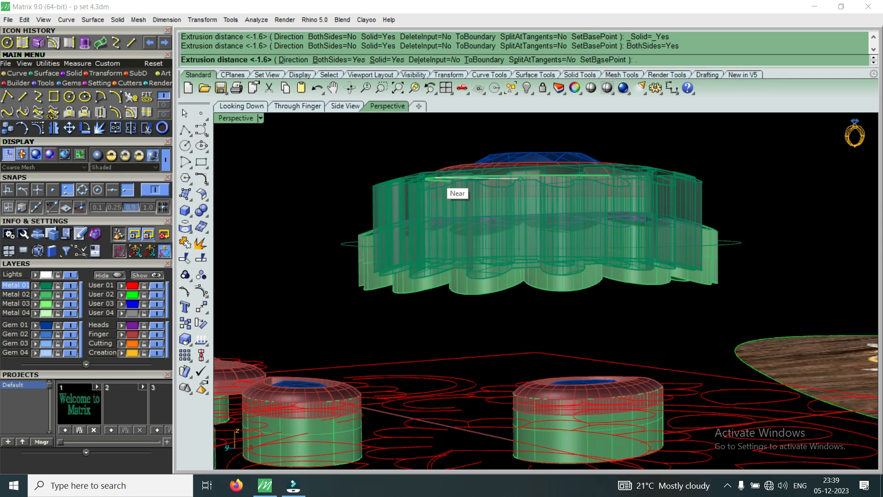
type(".5")
key("Return")
key("Return")
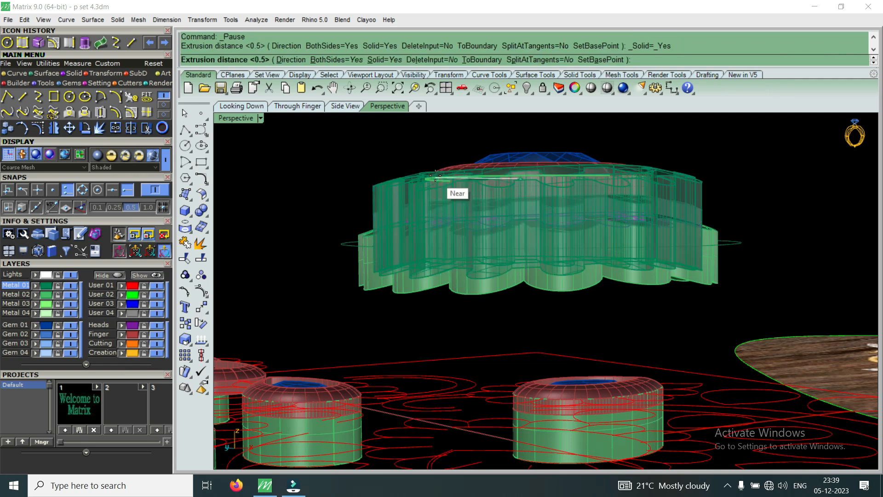
key("Return")
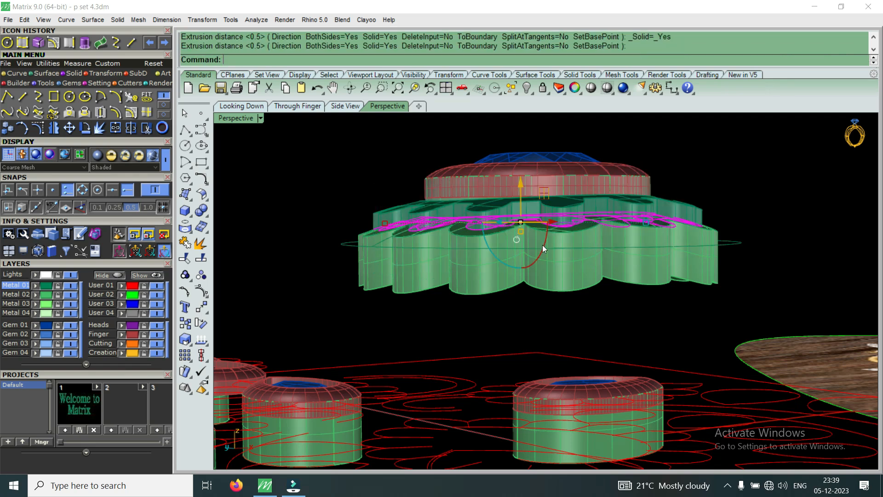
key("Delete")
Subtract the scalloped extrusion from the petal body with a Boolean difference to cut a recess into its top.
right_click_drag(509, 236, 516, 376)
left_click(69, 73)
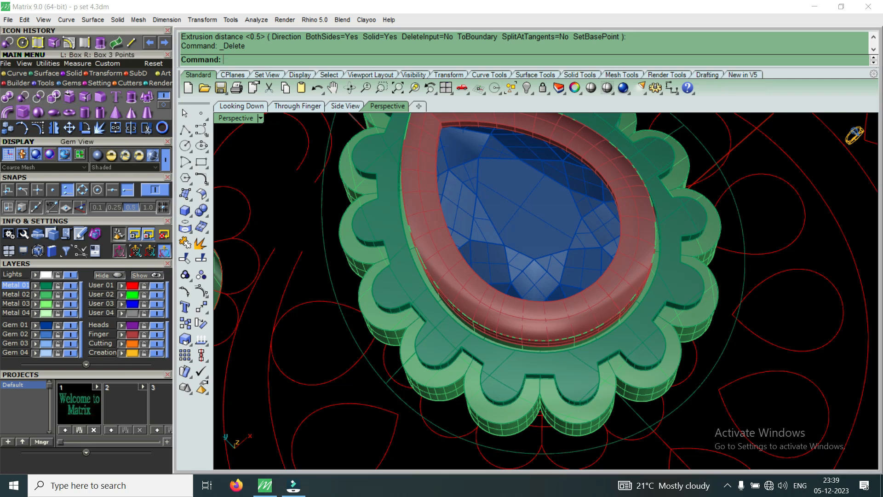
left_click(23, 97)
scroll(411, 368, "up", 6)
left_click(416, 383)
key("Return")
left_click(460, 344)
key("Return")
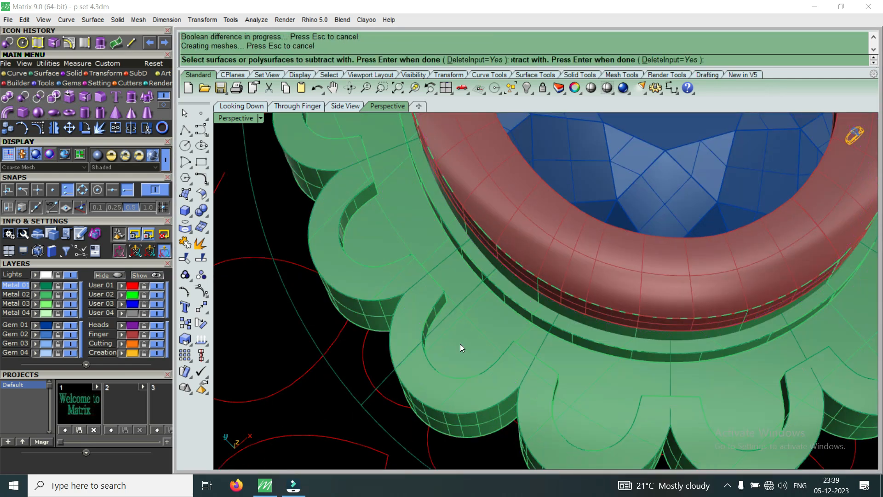
Examine the recessed petal body in Wireframe and Machine display modes, and return the Perspective viewport to Shaded.
scroll(532, 311, "down", 3)
right_click_drag(532, 311, 557, 299)
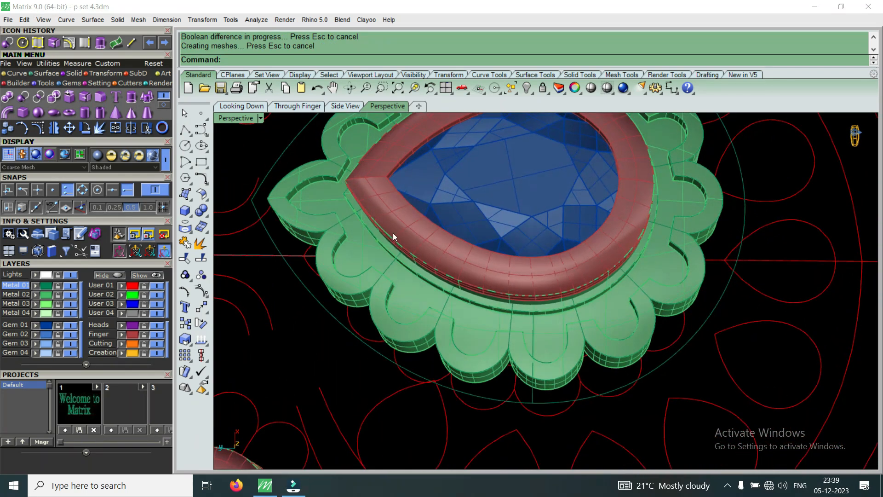
left_click(260, 118)
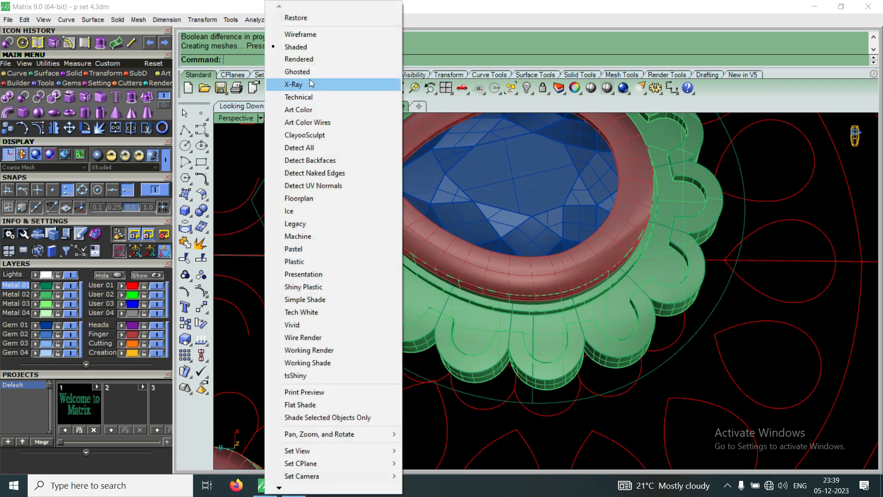
left_click(324, 36)
scroll(515, 222, "down", 3)
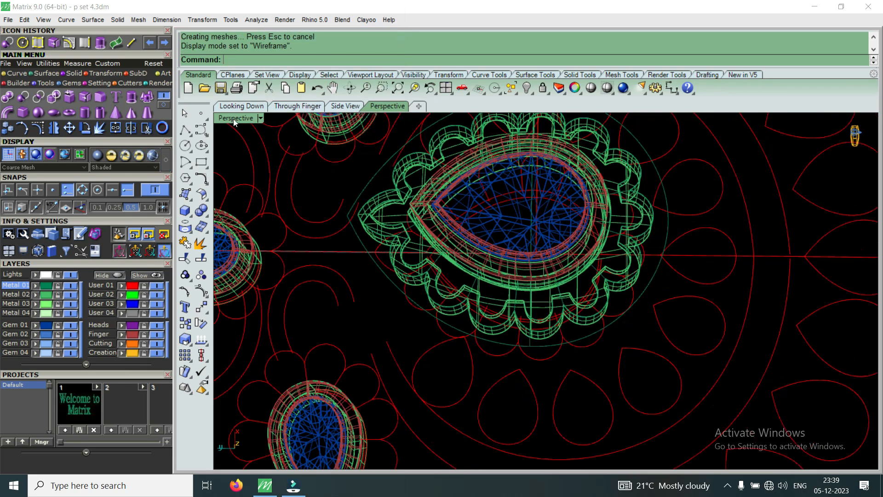
left_click(260, 118)
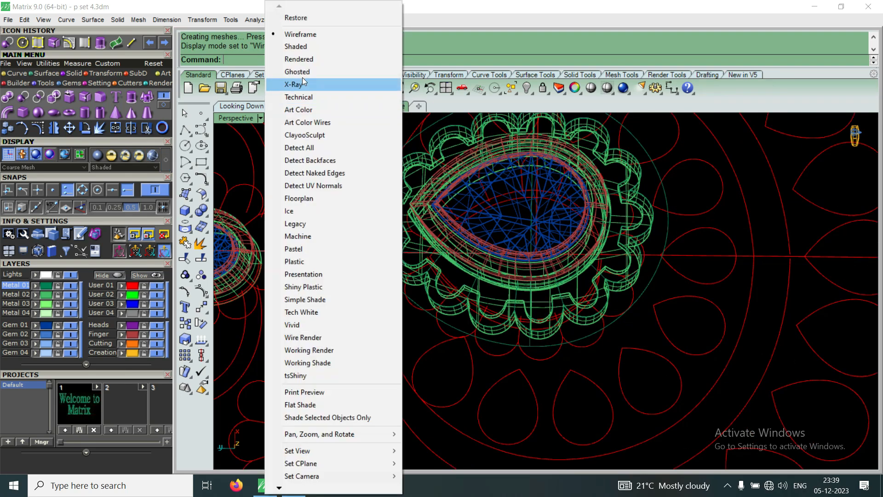
left_click(321, 237)
scroll(433, 261, "up", 3)
right_click_drag(432, 261, 433, 211)
scroll(432, 225, "up", 3)
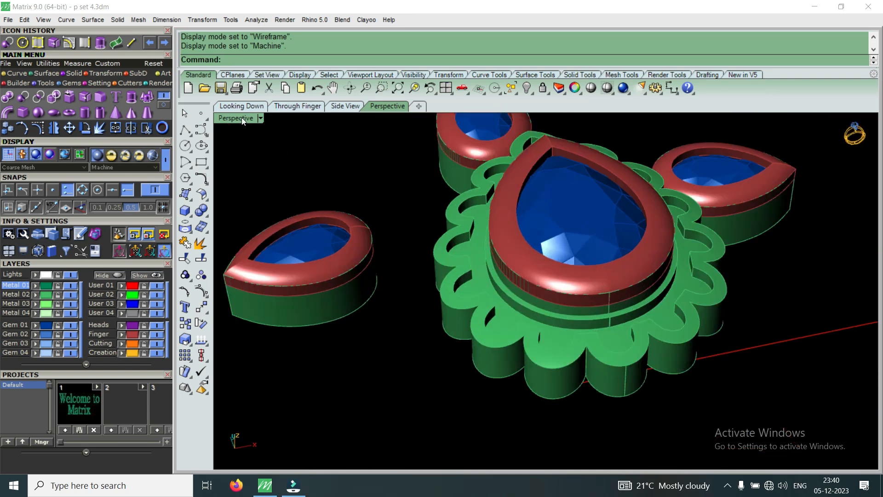
left_click(242, 118)
left_click(304, 50)
scroll(488, 271, "up", 5)
right_click_drag(489, 272, 509, 307)
scroll(508, 307, "up", 1)
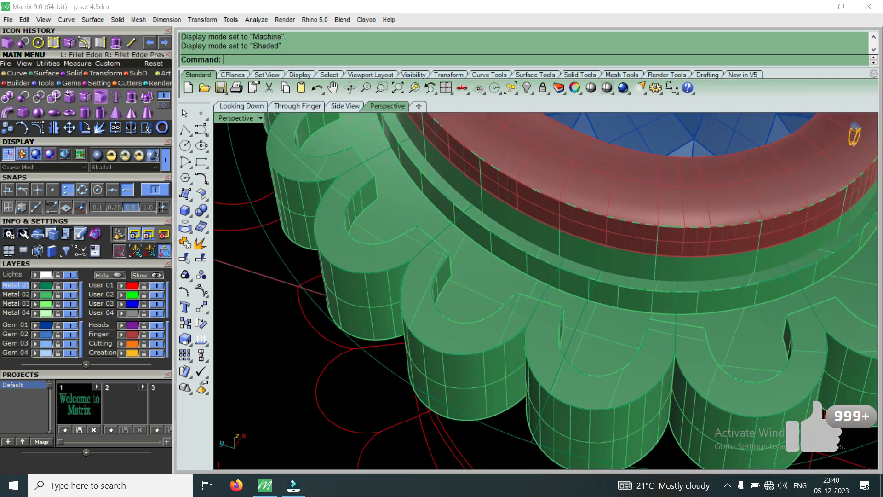
Start Fillet Edge with a radius of 0.2 and select the upper recess edges of the pointed petal and its neighbouring petal.
left_click(100, 96)
type(".2")
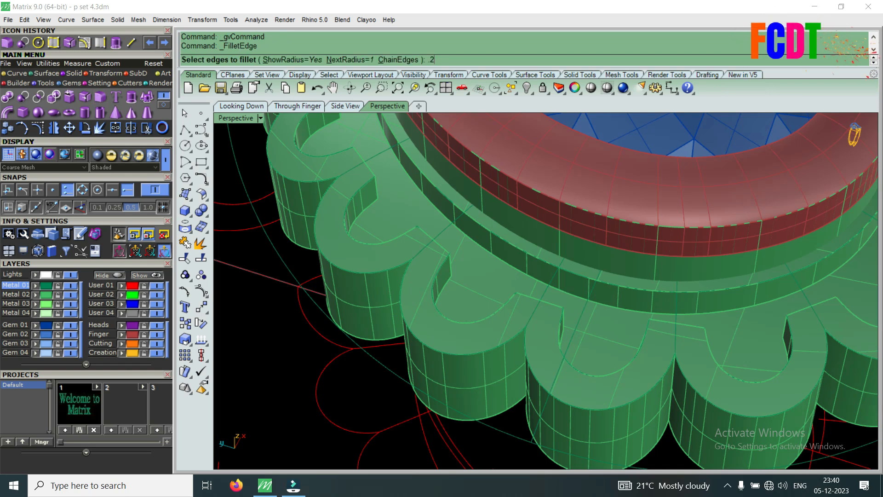
key("Return")
scroll(487, 340, "down", 3)
scroll(391, 212, "up", 3)
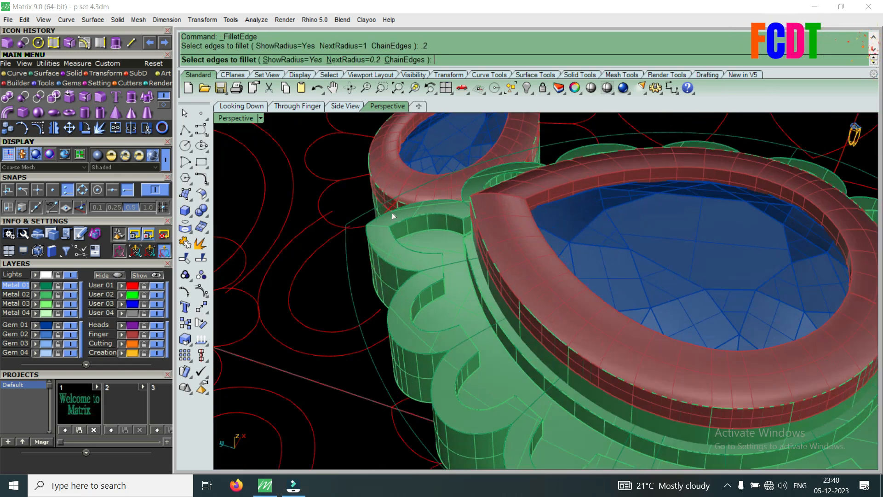
scroll(392, 212, "up", 2)
left_click(407, 225)
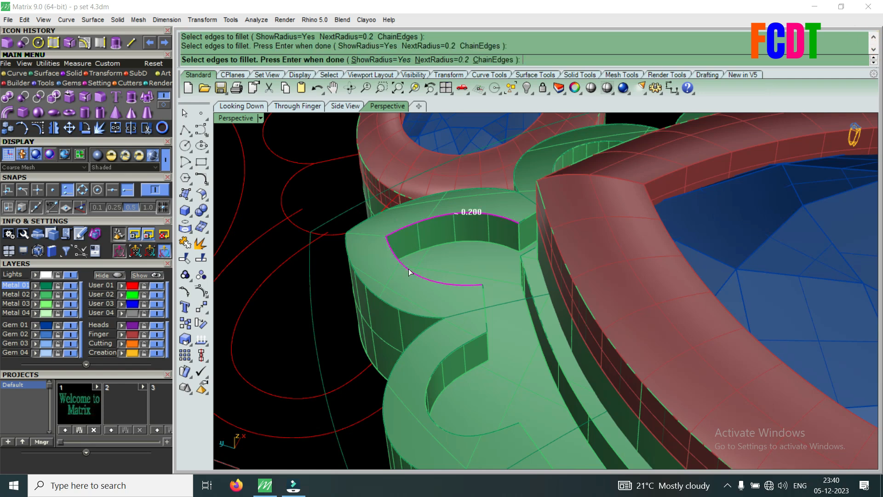
left_click(440, 363)
scroll(441, 365, "down", 8)
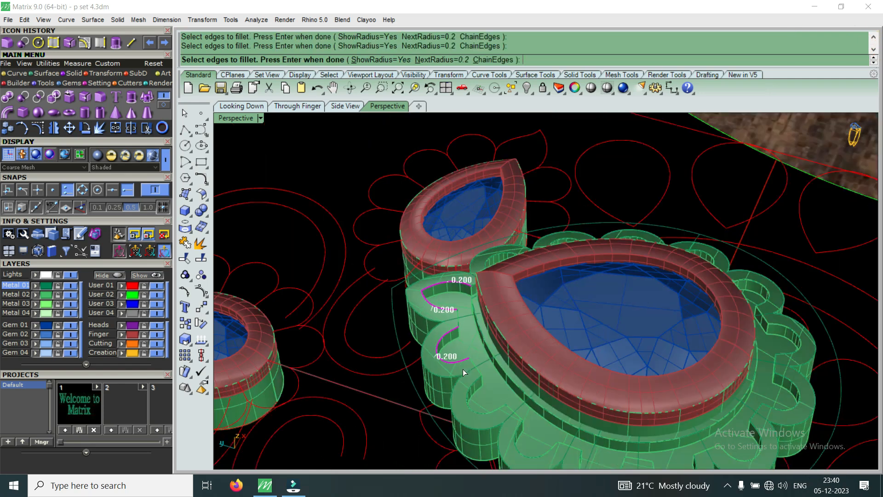
Add the U-shaped upper recess edges of the next petals along the near side to the 0.2 fillet selection.
scroll(462, 369, "up", 3)
scroll(482, 407, "down", 3)
scroll(501, 377, "up", 4)
left_click(509, 372)
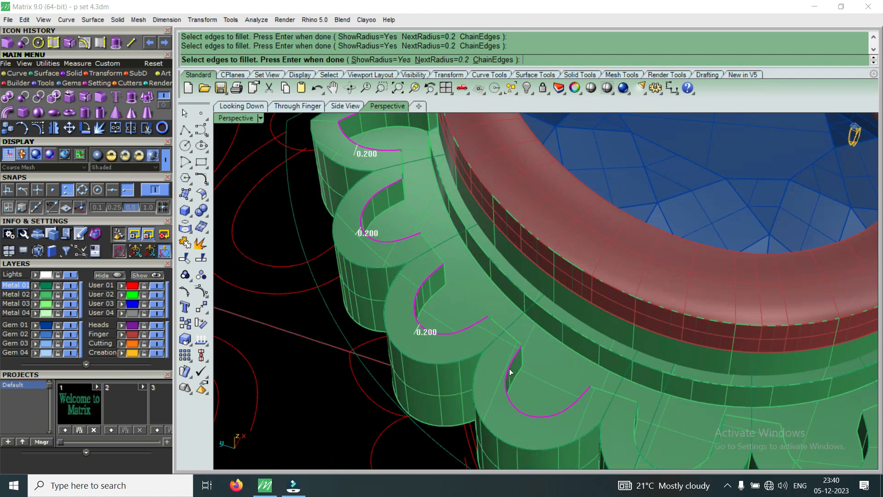
scroll(550, 400, "down", 5)
scroll(579, 400, "up", 4)
left_click(579, 400)
left_click(692, 397)
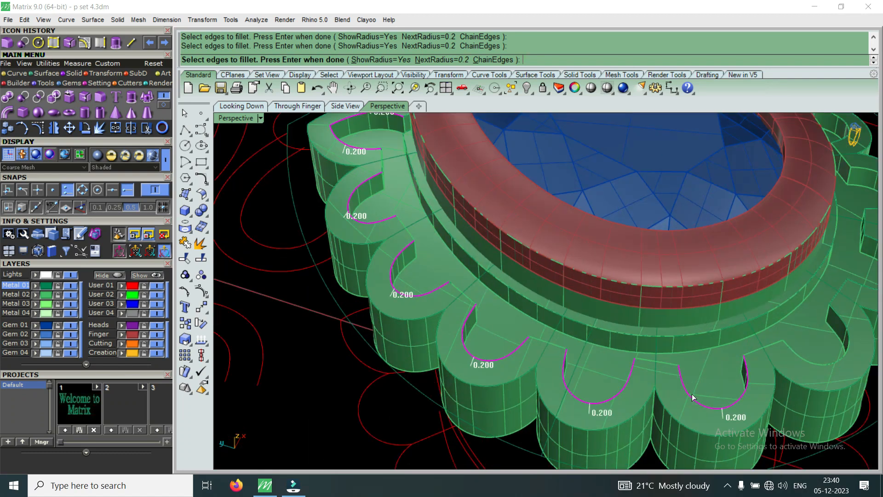
Add the upper recess edges of the petals around the rounded end of the stone to the 0.2 fillet selection.
scroll(693, 397, "down", 4)
scroll(712, 372, "up", 4)
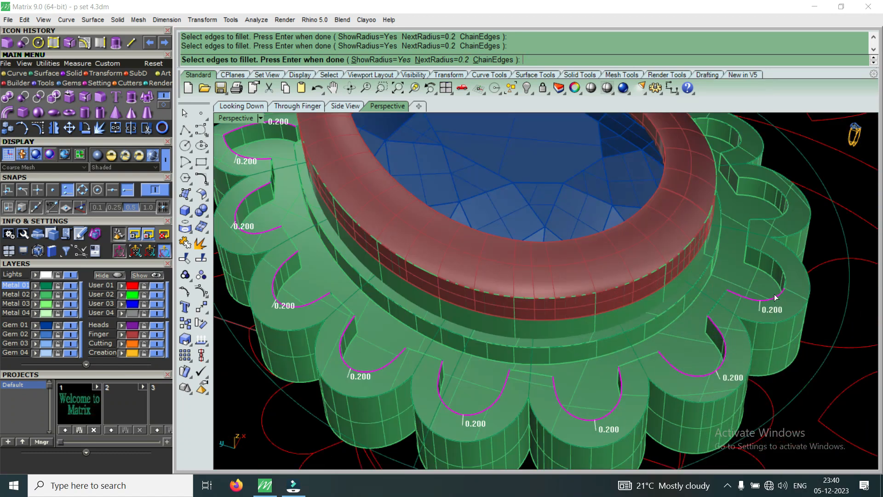
scroll(781, 285, "up", 4)
left_click(749, 239)
left_click(802, 161)
scroll(756, 295, "down", 4)
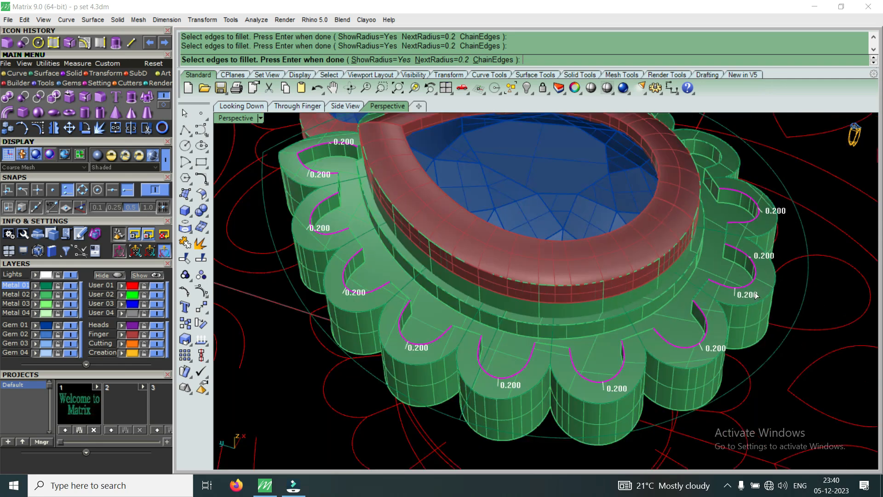
Continue adding upper recess edges of the petals past the rounded end to the 0.2 fillet selection.
scroll(794, 332, "down", 2)
scroll(744, 386, "up", 5)
left_click(750, 314)
scroll(781, 262, "down", 3)
scroll(747, 285, "up", 2)
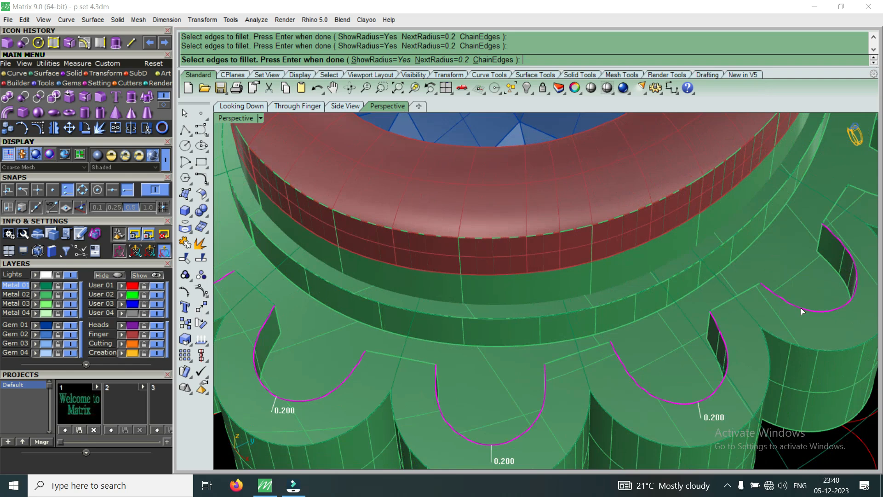
scroll(782, 322, "down", 4)
scroll(678, 329, "up", 4)
Add the remaining upper recess edges back to the pointed petal and apply the 0.2 fillet to all of them.
left_click(736, 325)
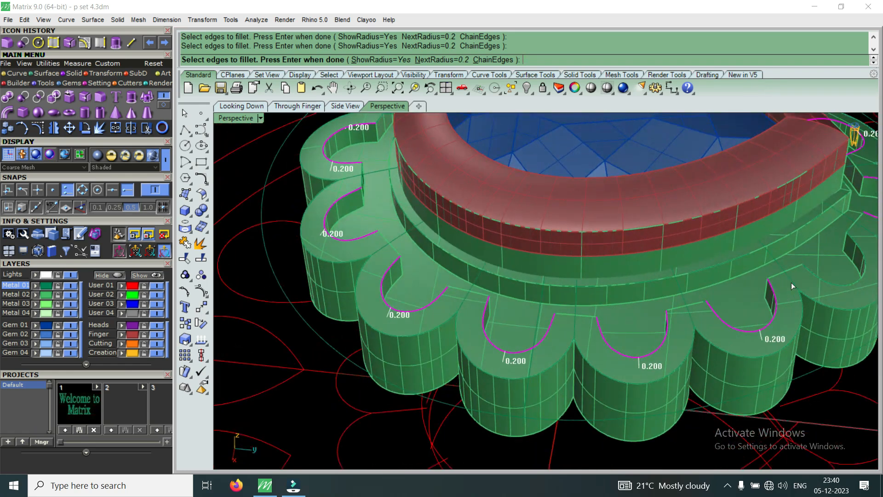
left_click(816, 271)
scroll(702, 301, "down", 7)
scroll(817, 270, "up", 6)
scroll(743, 266, "up", 2)
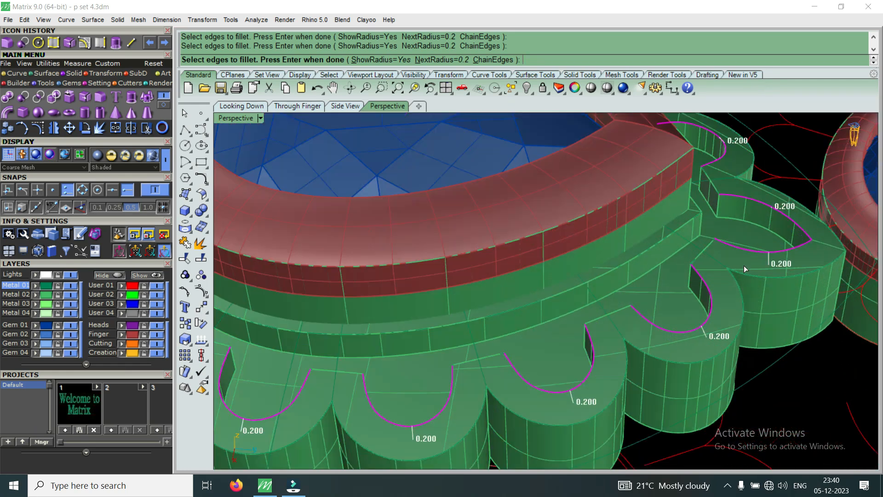
scroll(726, 272, "down", 3)
key("Return")
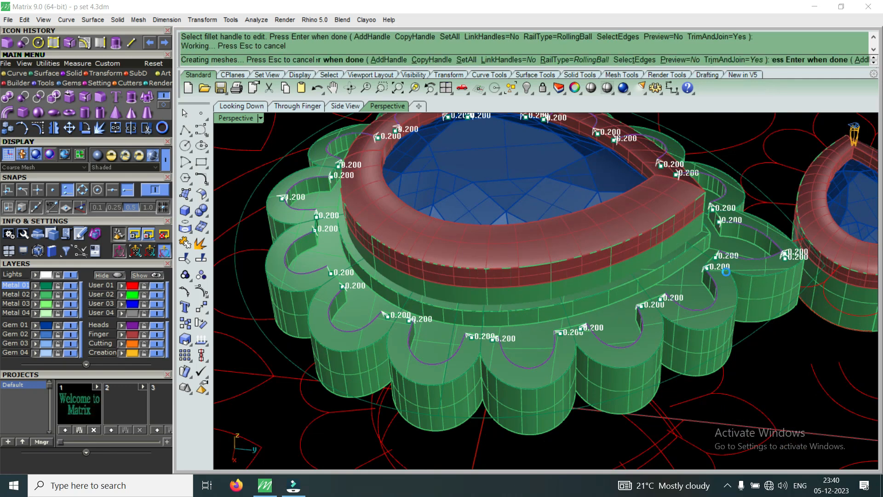
Restart Fillet Edge at radius 0.2 and select the outer top edges of the first petals along one side.
scroll(603, 392, "up", 4)
right_click(603, 392)
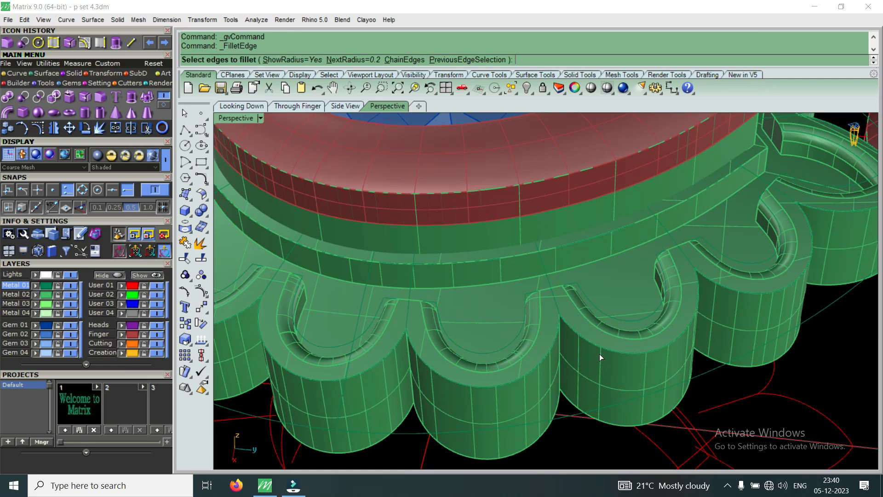
left_click(600, 352)
left_click(539, 366)
scroll(506, 367, "down", 4)
scroll(468, 369, "up", 5)
left_click(328, 368)
left_click(263, 322)
scroll(455, 330, "down", 6)
scroll(455, 329, "up", 5)
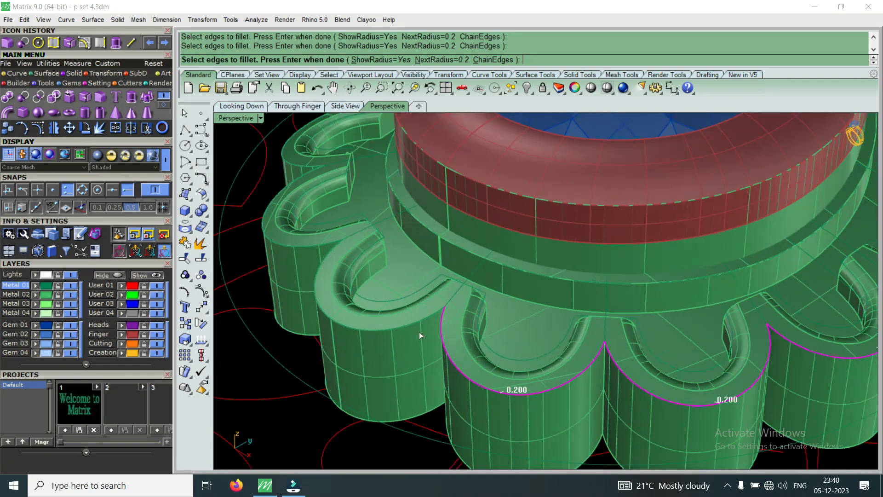
Add the outer top edges of the petals around the rounded end to the 0.2 fillet selection.
left_click(401, 327)
left_click(327, 317)
right_click_drag(327, 317, 522, 295)
left_click(466, 280)
right_click_drag(466, 280, 525, 271)
left_click(516, 281)
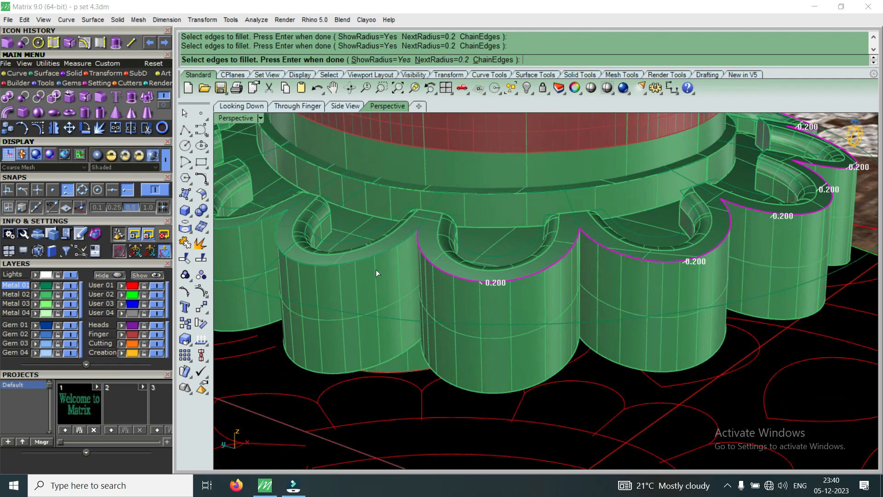
right_click_drag(376, 257, 429, 297)
left_click(370, 308)
right_click_drag(371, 308, 415, 275)
right_click_drag(474, 277, 479, 297)
Add the last outer top edges near the pointed petal and try the 0.2 fillet around the whole scalloped border.
left_click(464, 291)
left_click(337, 263)
scroll(466, 264, "down", 7)
right_click_drag(427, 282, 489, 308)
scroll(490, 308, "up", 4)
left_click(396, 277)
key("Return")
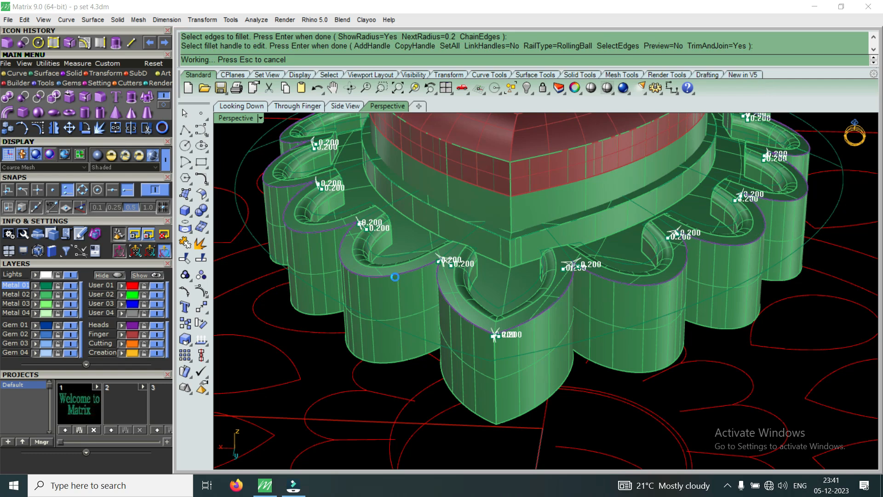
key("Return")
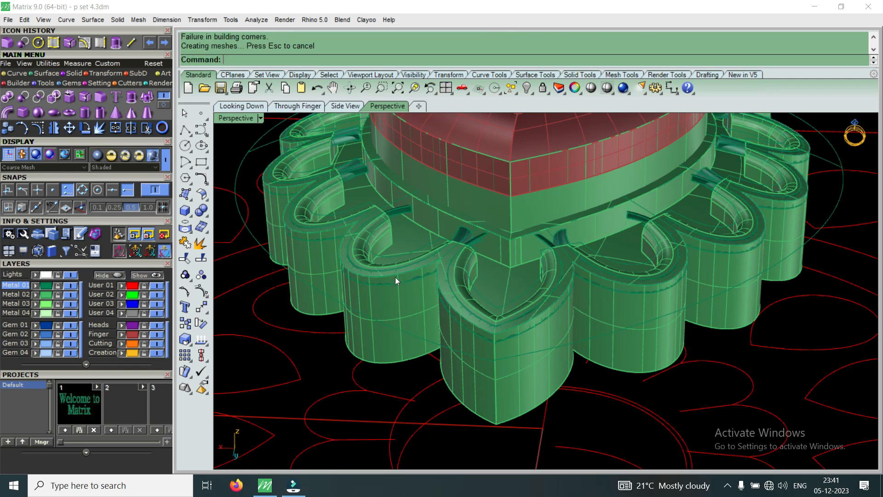
Undo the 0.2 fillet on the outer petal edges.
right_click_drag(504, 299, 456, 413)
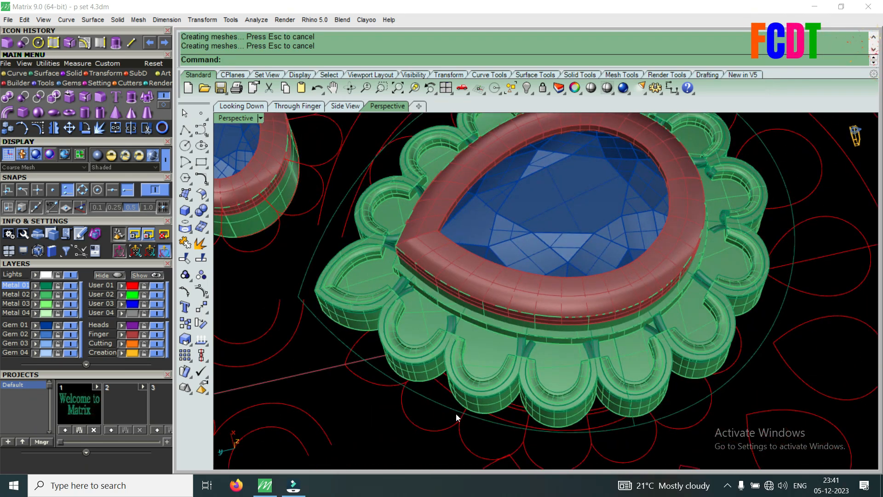
key("ctrl+z")
right_click_drag(550, 430, 484, 421)
scroll(483, 420, "down", 4)
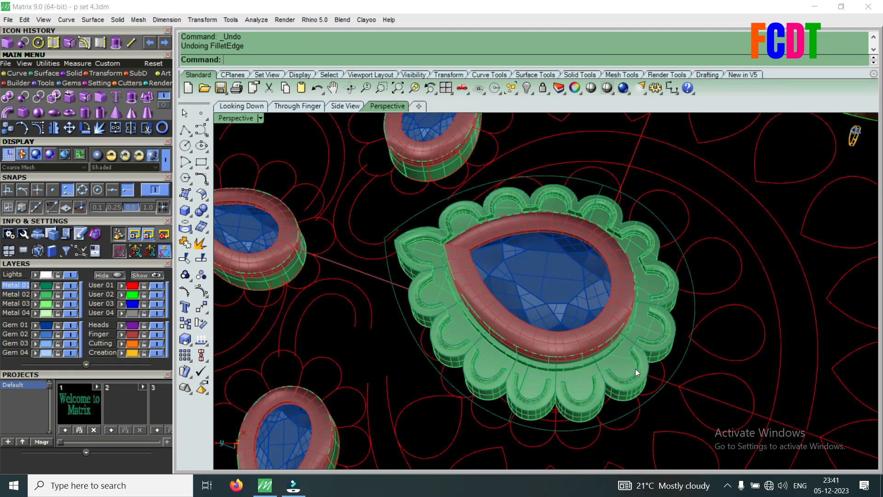
Try a 0.2 fillet on both outer top edge segments of the single petal at the rounded end, and undo it.
scroll(636, 368, "up", 4)
right_click_drag(636, 368, 545, 354)
scroll(548, 334, "up", 7)
right_click(548, 334)
left_click(550, 337)
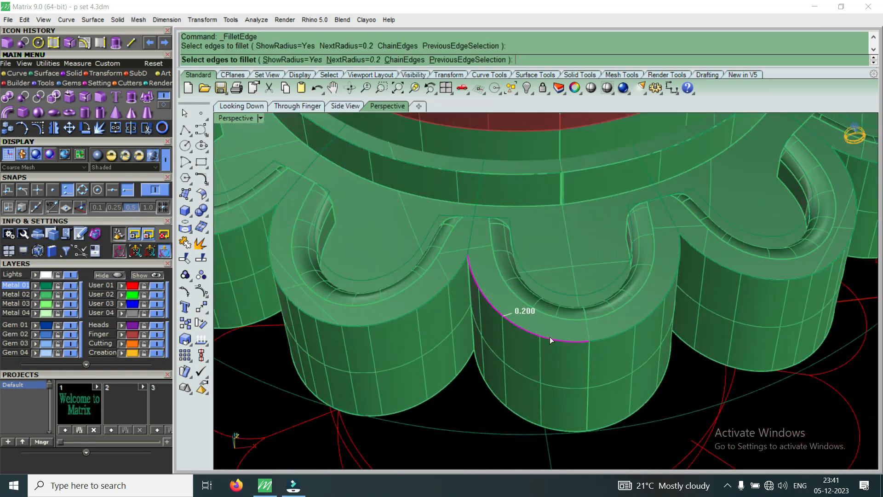
left_click(602, 337)
right_click(602, 336)
right_click(602, 336)
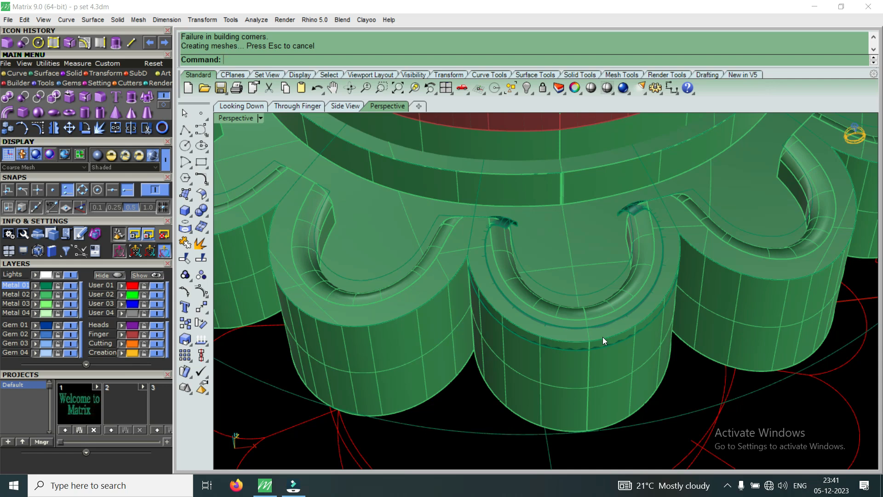
key("ctrl+z")
Try a 0.15 fillet on the same petal's two outer top edge segments, and undo it.
right_click(603, 337)
type(".15")
key("Return")
left_click(603, 337)
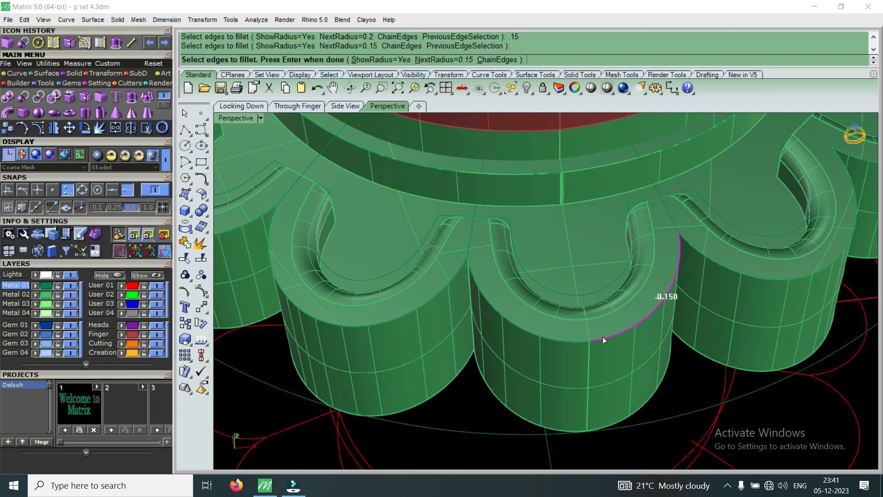
left_click(580, 344)
right_click(580, 345)
right_click(581, 345)
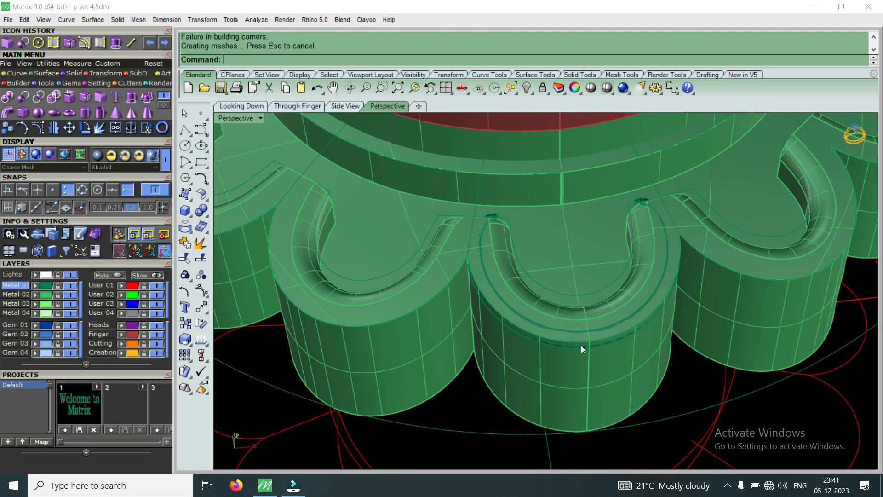
key("ctrl+z")
Try a 0.1 fillet on the outer top edge of the neighbouring petal, and undo it.
right_click(581, 345)
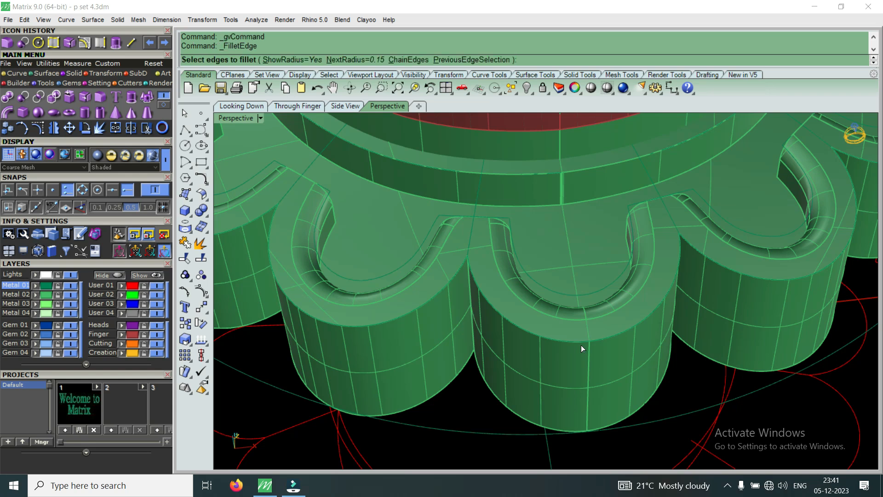
type(".1")
key("Return")
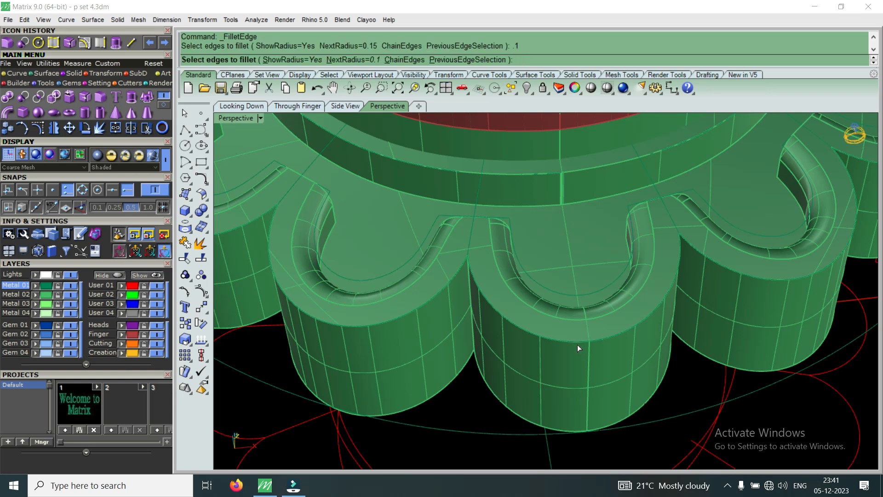
left_click(417, 310)
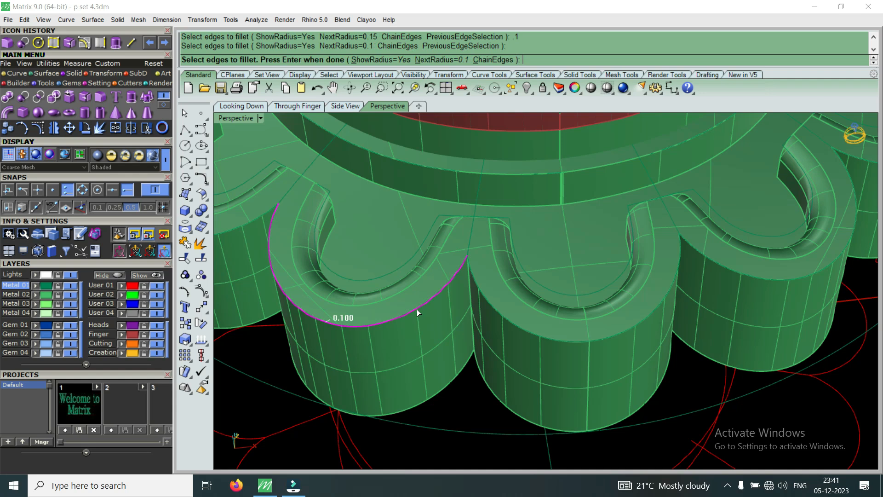
right_click(417, 310)
right_click(417, 310)
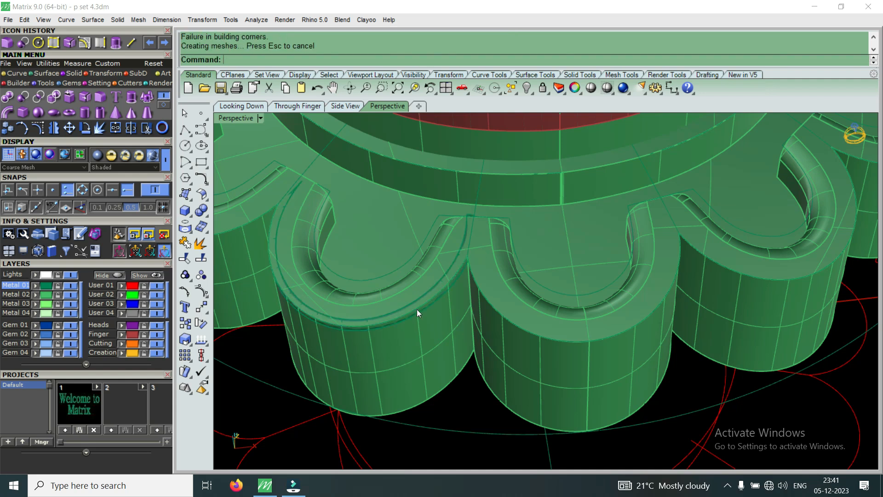
key("ctrl+z")
Start a 0.1 edge fillet and select the outer top edges of the petals around the rounded end.
key("Return")
left_click(523, 329)
left_click(596, 341)
left_click(401, 315)
scroll(641, 303, "down", 7)
right_click_drag(641, 303, 490, 345)
scroll(579, 281, "up", 4)
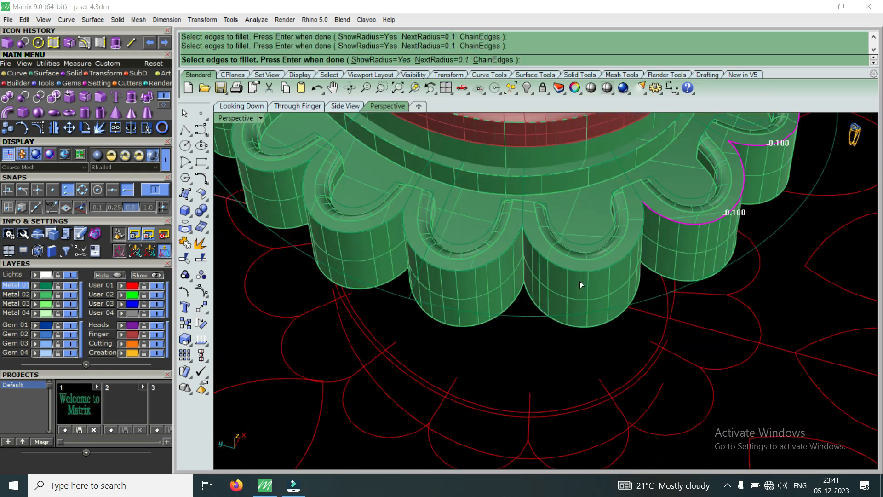
scroll(511, 258, "up", 3)
scroll(487, 263, "down", 5)
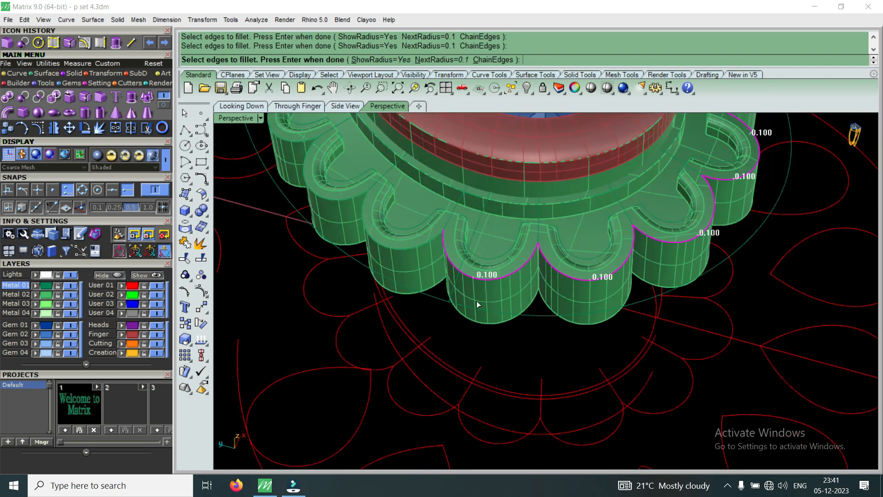
Add the outer top edges of the petals along one side, up to the pointed petal, to the 0.1 fillet selection.
scroll(476, 301, "up", 5)
scroll(545, 299, "down", 6)
scroll(436, 294, "up", 6)
left_click(443, 299)
scroll(441, 299, "down", 6)
scroll(396, 281, "up", 6)
left_click(403, 283)
scroll(401, 283, "down", 6)
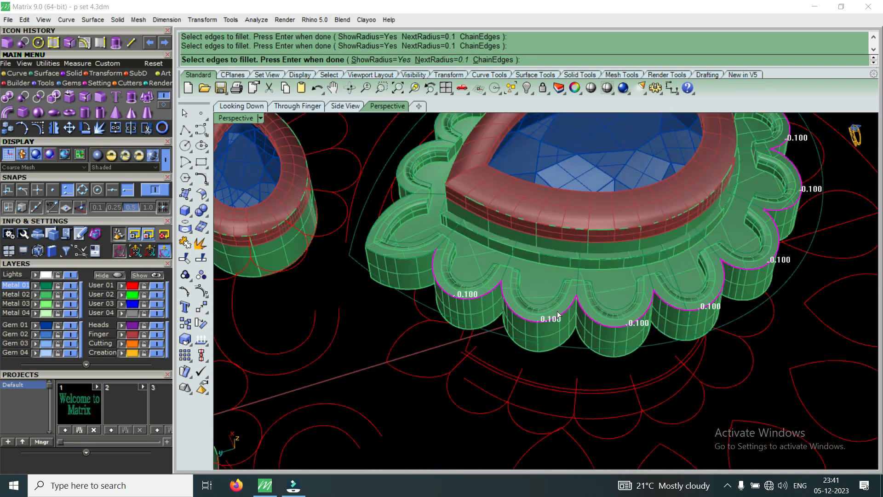
Add both outer top edge segments of the pointed petal and the adjoining round petal's edge to the 0.1 fillet selection.
scroll(440, 284, "up", 4)
left_click(399, 250)
scroll(413, 285, "up", 5)
left_click(442, 339)
left_click(362, 296)
scroll(525, 294, "down", 5)
right_click_drag(478, 301, 543, 302)
scroll(457, 288, "up", 5)
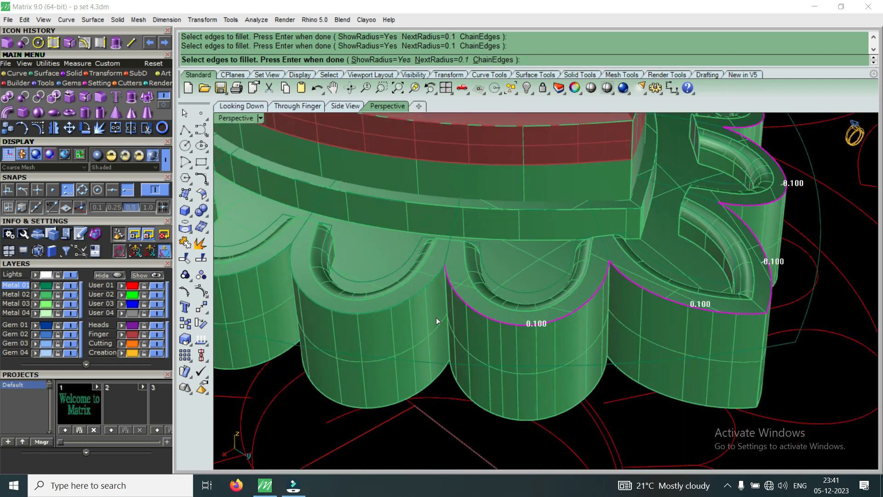
Add the remaining outer top edges of the petals along the opposite side to the 0.1 fillet selection.
left_click(400, 308)
scroll(468, 297, "up", 5)
left_click(394, 291)
scroll(394, 291, "down", 8)
right_click_drag(487, 314, 591, 305)
scroll(592, 305, "up", 3)
left_click(577, 291)
left_click(453, 301)
left_click(374, 270)
Try the 0.1 fillet on all selected outer petal edges, and undo it.
scroll(390, 282, "down", 8)
right_click_drag(390, 281, 360, 329)
scroll(611, 307, "up", 5)
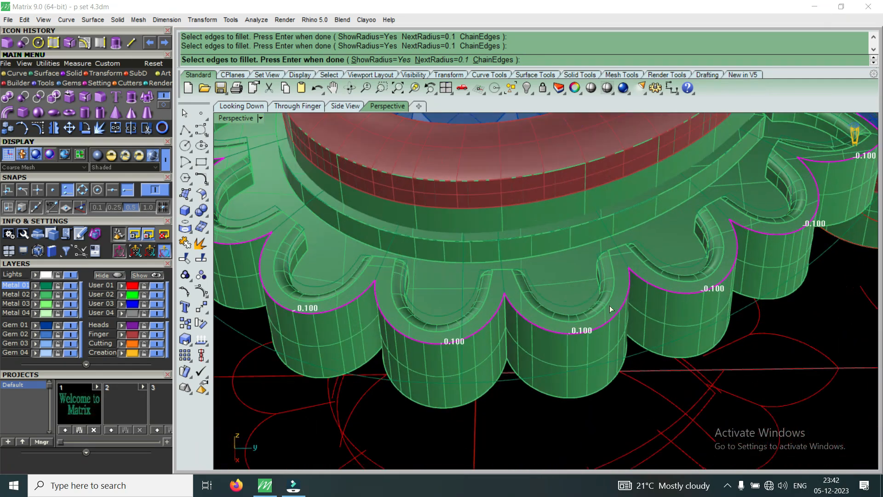
scroll(611, 306, "down", 2)
scroll(714, 279, "up", 7)
key("Return")
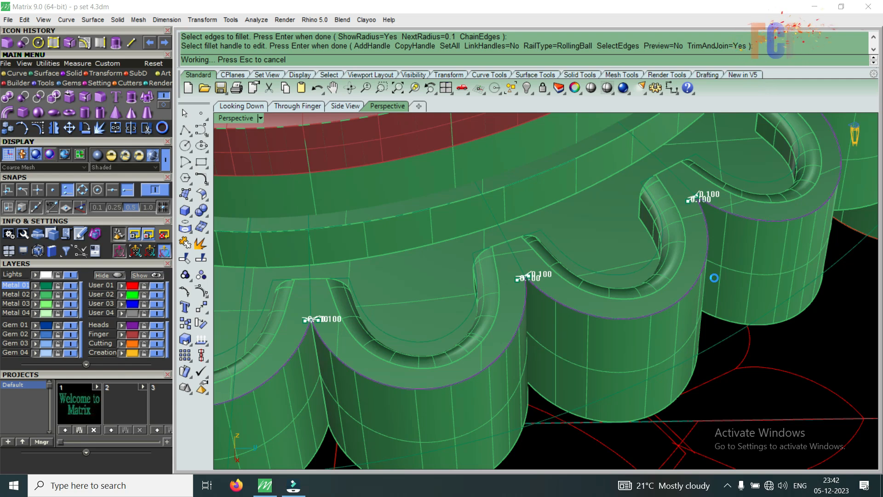
scroll(616, 306, "down", 5)
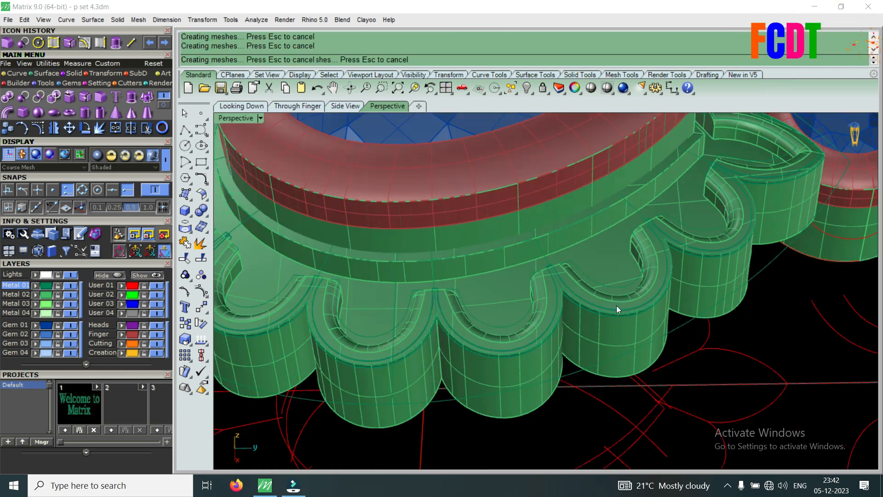
key("ctrl+z")
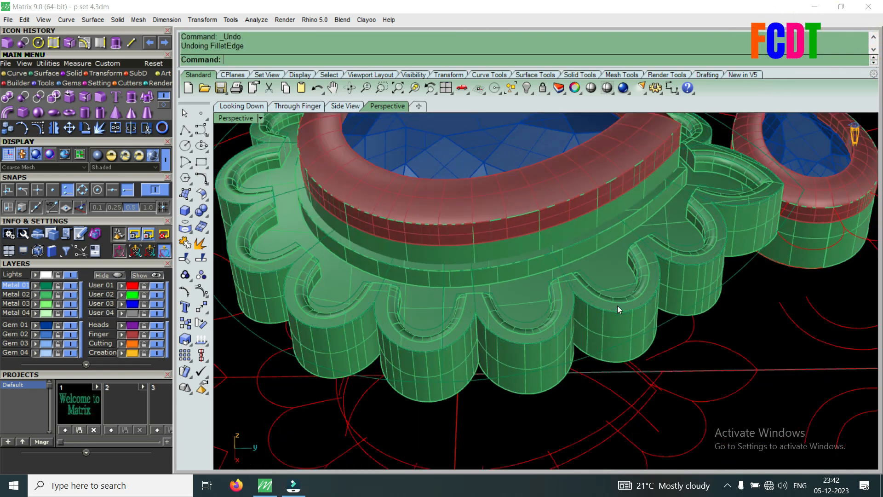
Examine the unfilleted petals and their recess ends around the rounded end, and the whole petal body from above.
scroll(526, 288, "down", 3)
right_click_drag(525, 288, 594, 380)
right_click_drag(490, 353, 559, 302)
scroll(487, 393, "up", 7)
scroll(562, 297, "up", 3)
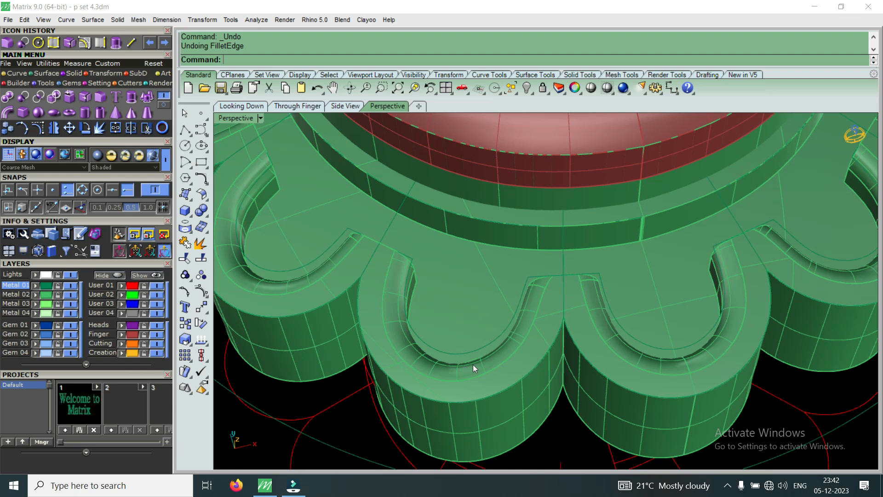
scroll(487, 365, "down", 7)
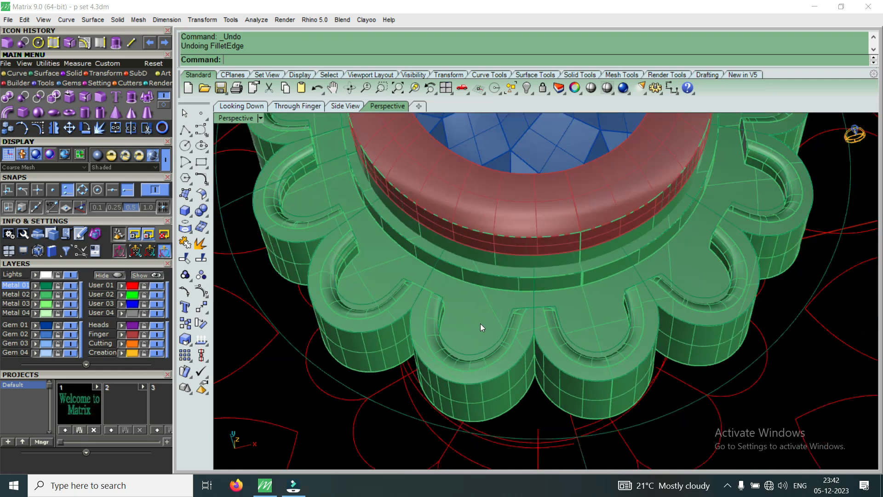
right_click_drag(480, 324, 439, 367)
scroll(438, 366, "down", 5)
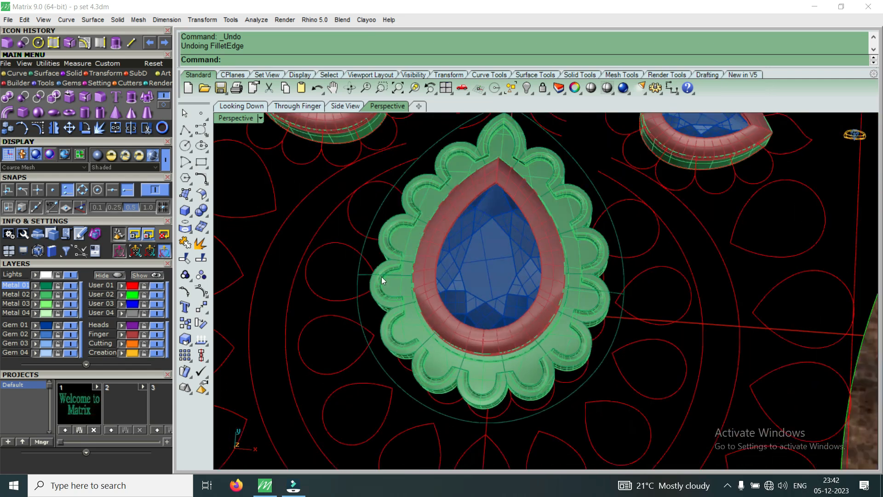
Show the Looking Down view maximized, focused on the recess ends beside the pointed petal.
double_click(238, 122)
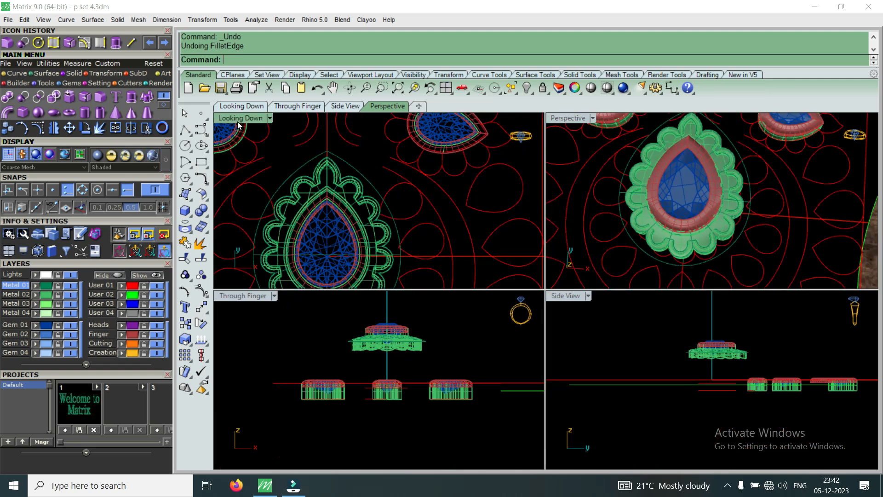
double_click(238, 121)
scroll(424, 256, "up", 2)
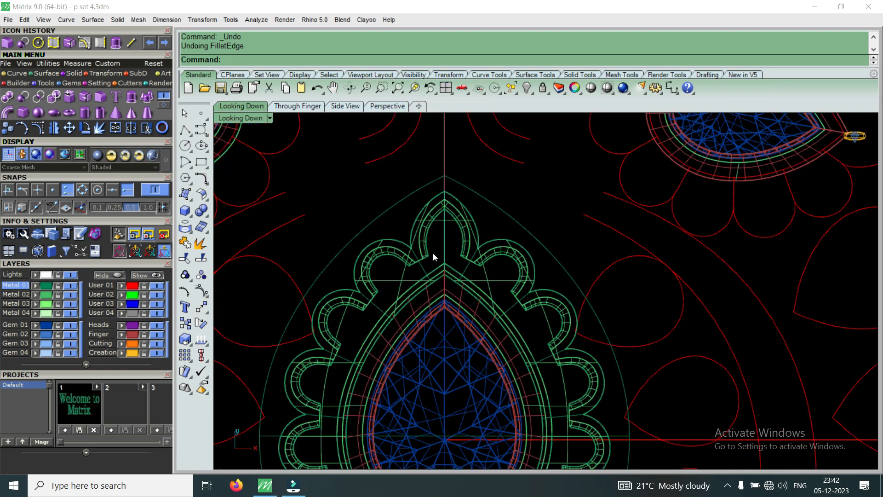
scroll(437, 250, "up", 4)
scroll(413, 274, "up", 2)
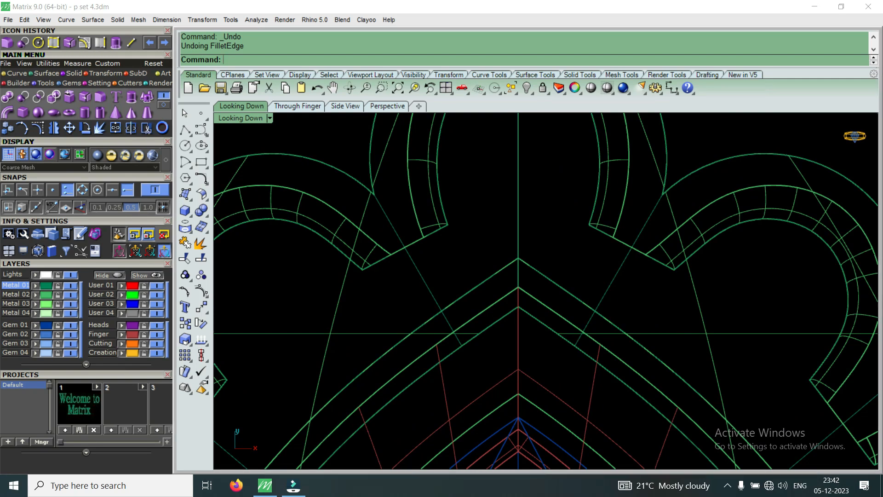
key("Return")
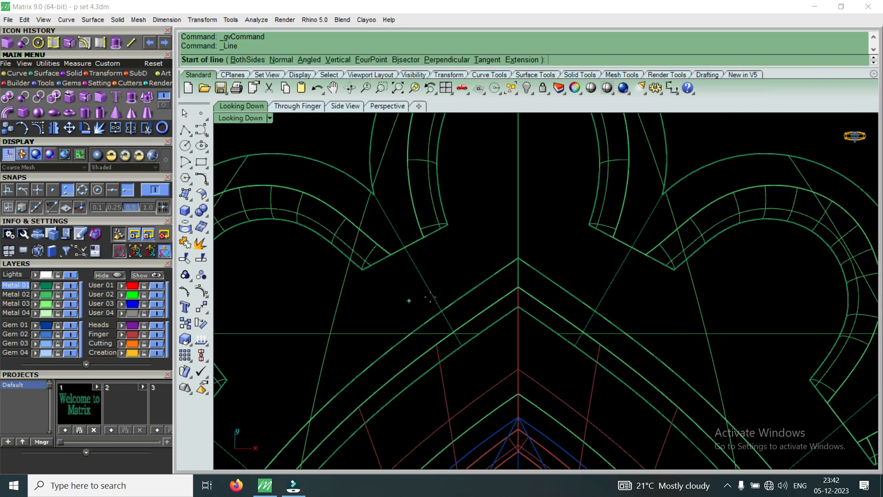
scroll(430, 296, "down", 4)
key("Escape")
Select the green dividing line between the first and second round petals left of the pointed petal.
scroll(356, 350, "up", 3)
left_click(356, 351)
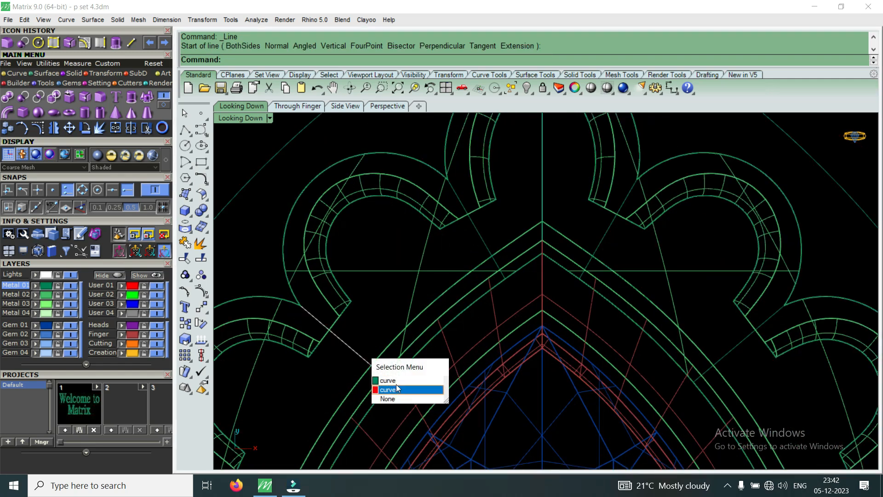
left_click(398, 381)
scroll(437, 297, "down", 8)
scroll(407, 305, "up", 10)
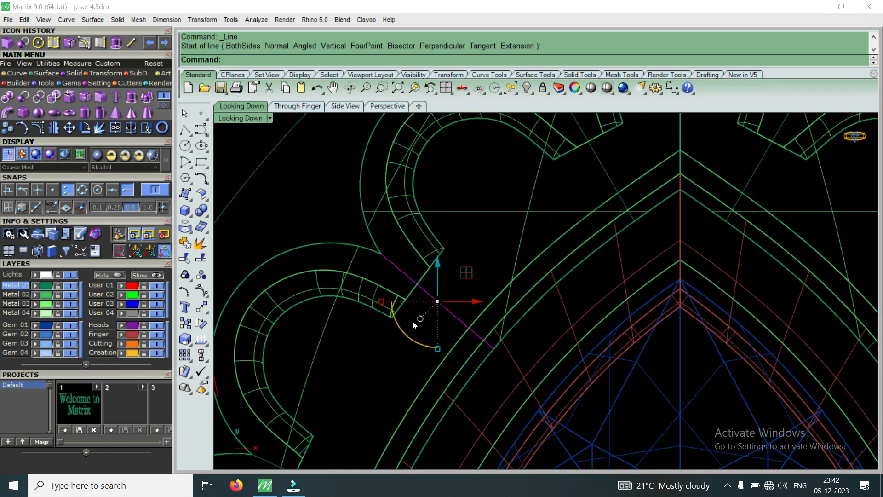
left_click(22, 74)
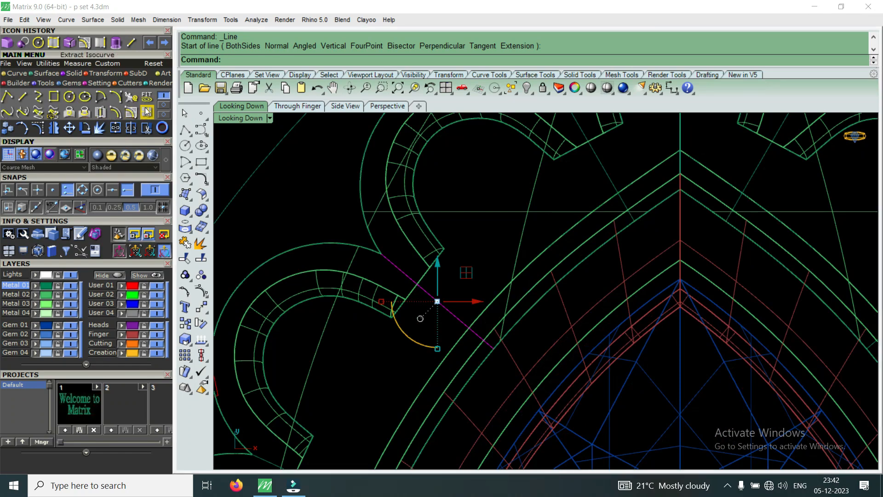
left_click(162, 105)
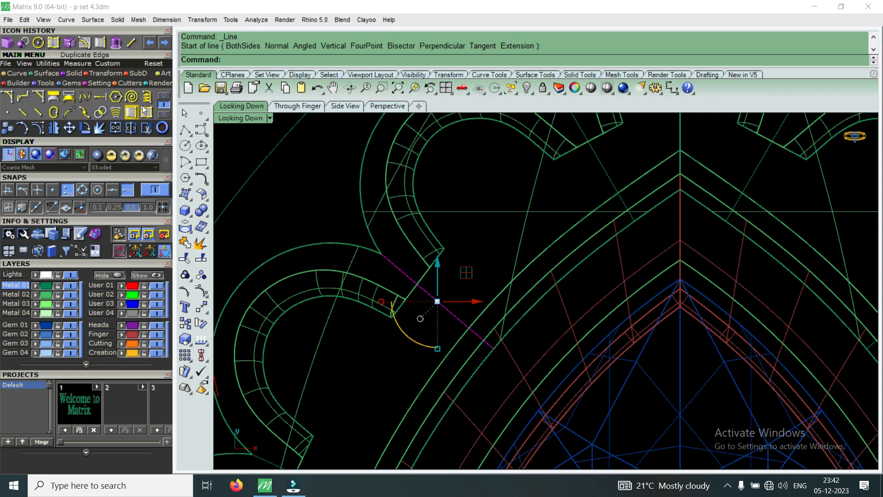
left_click(159, 97)
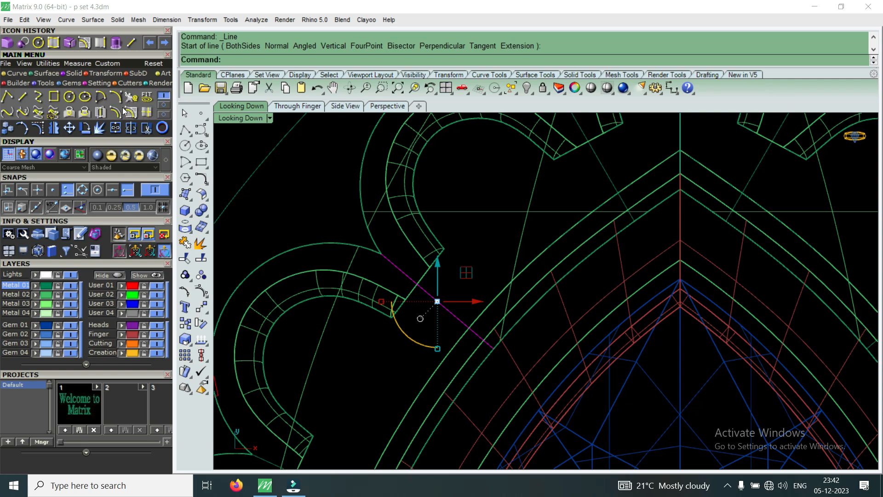
left_click(400, 330)
scroll(484, 281, "down", 3)
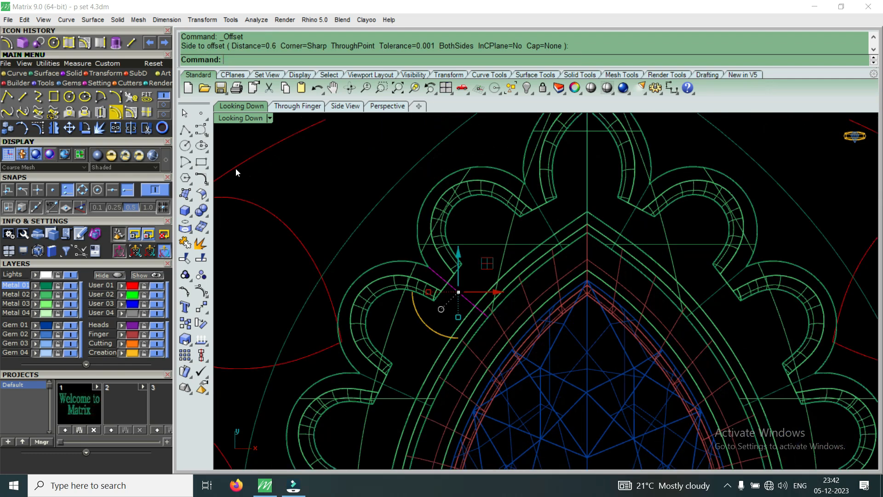
Extrude the selected dividing line as a solid to both sides, about 0.41 each way, reaching the petal recess end.
left_click(75, 73)
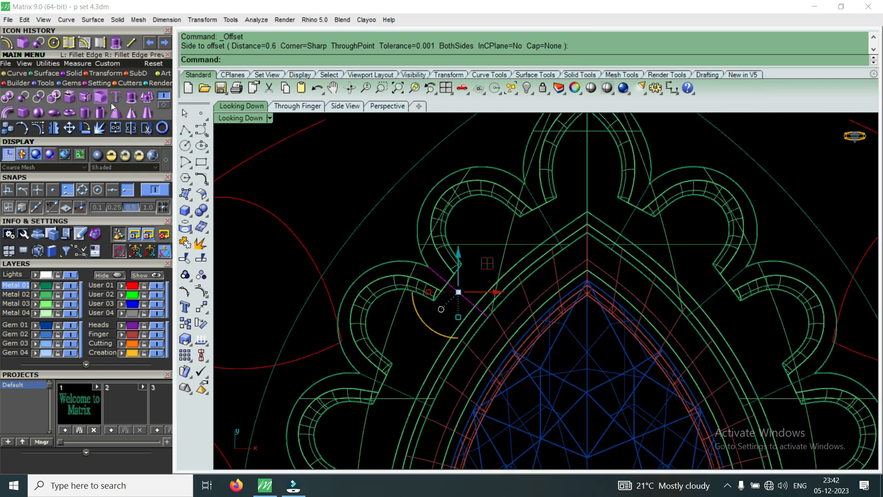
left_click(131, 97)
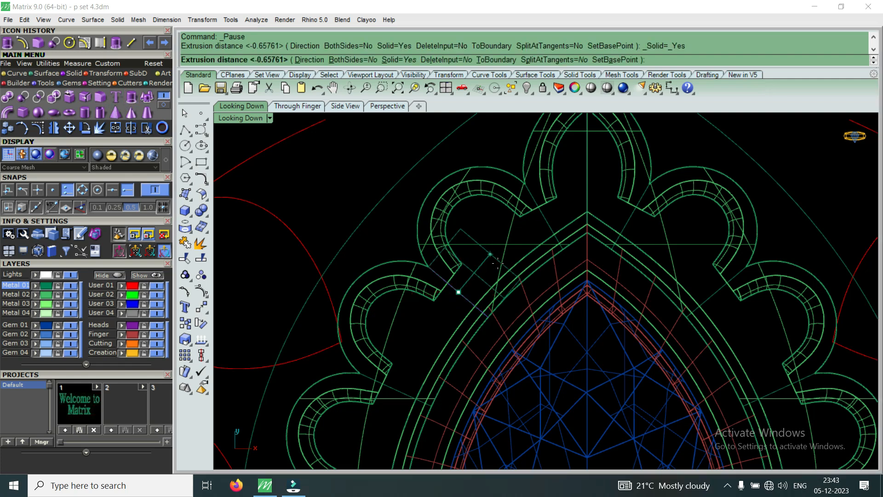
left_click(354, 60)
scroll(460, 266, "up", 5)
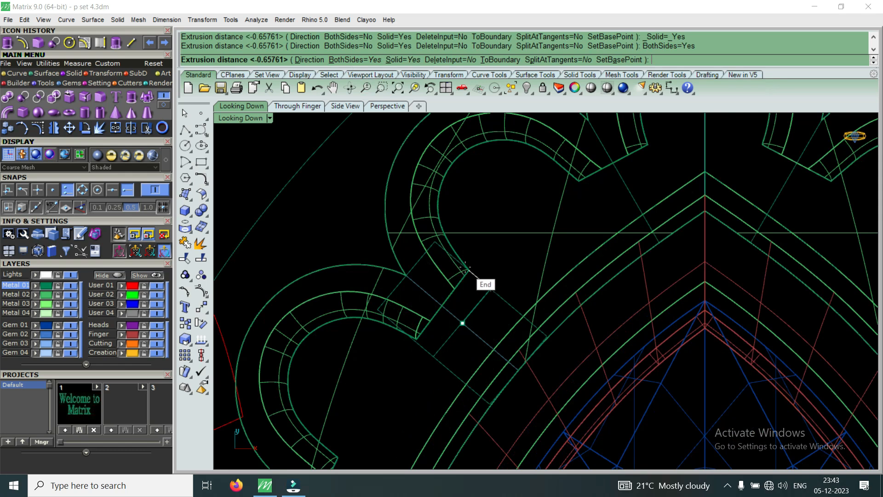
left_click(465, 266)
scroll(425, 327, "down", 5)
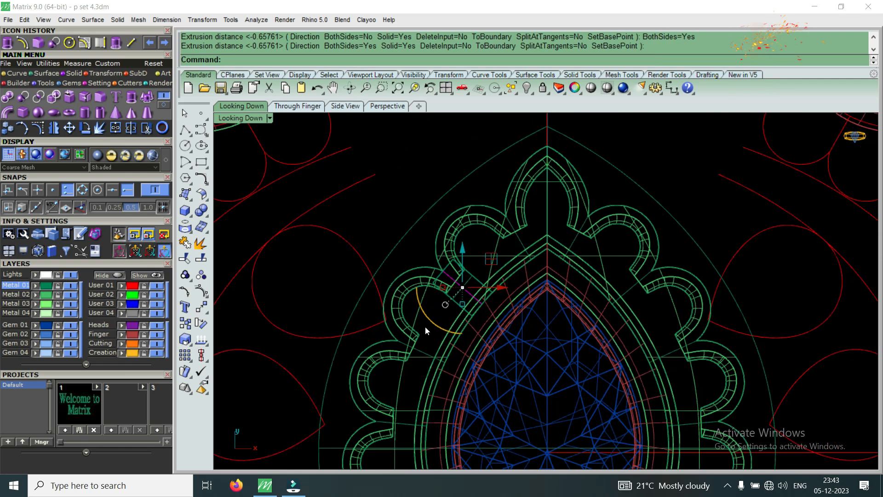
Extrude the dividing line between the second and third round petals to both sides by the same distance, about 0.41.
scroll(428, 360, "up", 4)
right_click(431, 363)
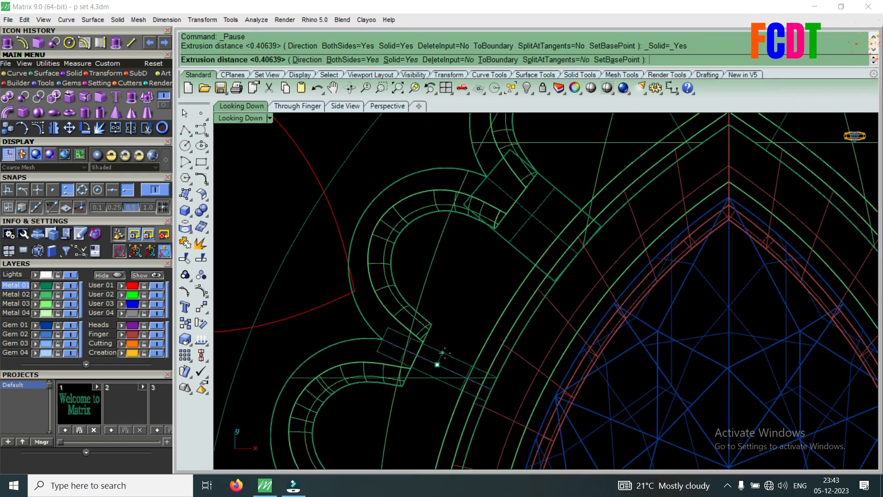
left_click(443, 352)
scroll(437, 317, "down", 5)
scroll(434, 350, "up", 4)
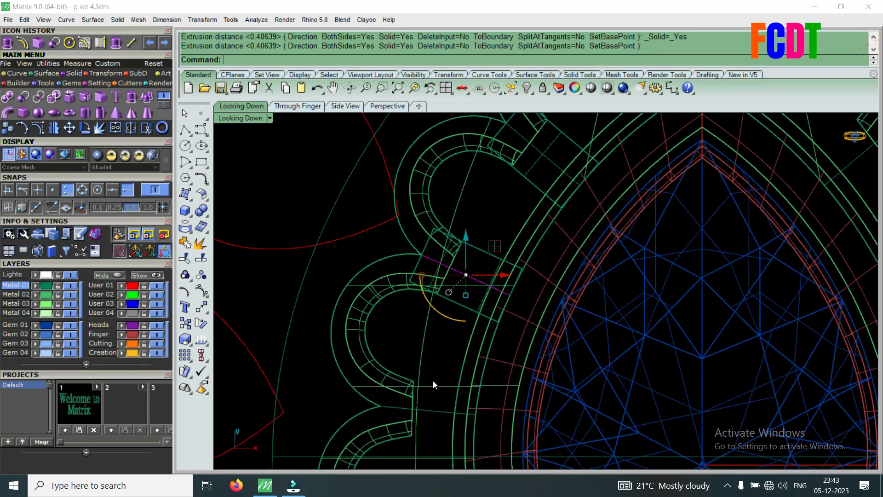
Extrude the green dividing line between the third and fourth round petals to both sides by about 0.41.
left_click(436, 408)
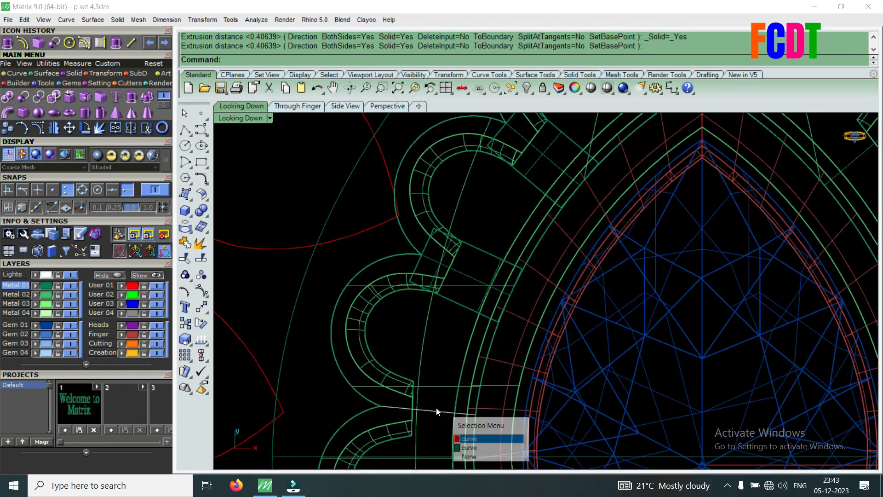
left_click(469, 445)
right_click(458, 383)
left_click(457, 383)
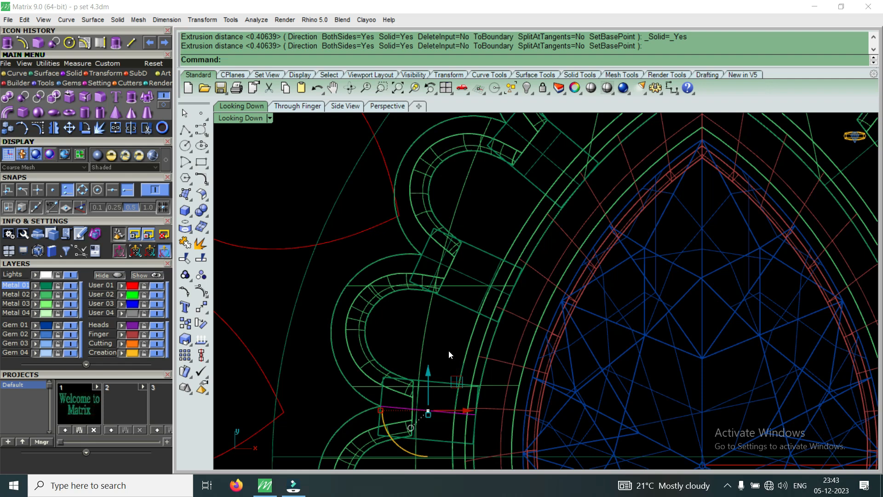
scroll(448, 349, "down", 2)
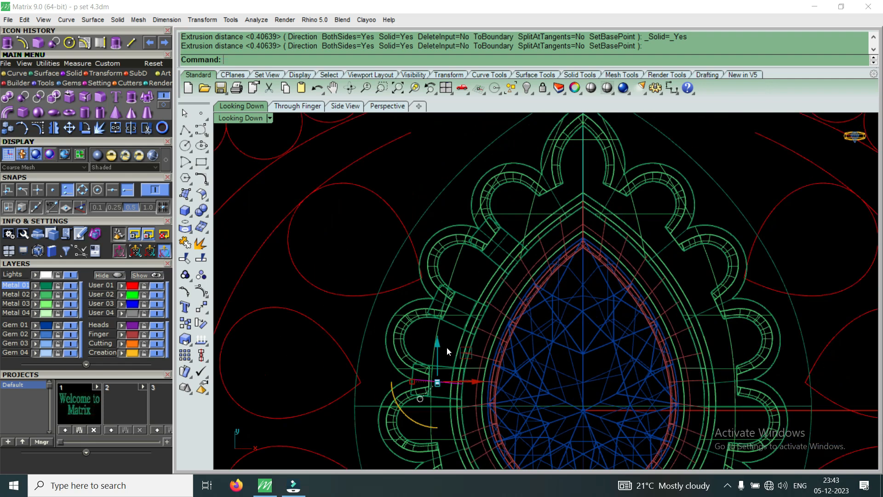
Restore the four-viewport layout and examine the three extruded pieces between the petals in perspective and from above.
double_click(254, 118)
scroll(655, 157, "up", 4)
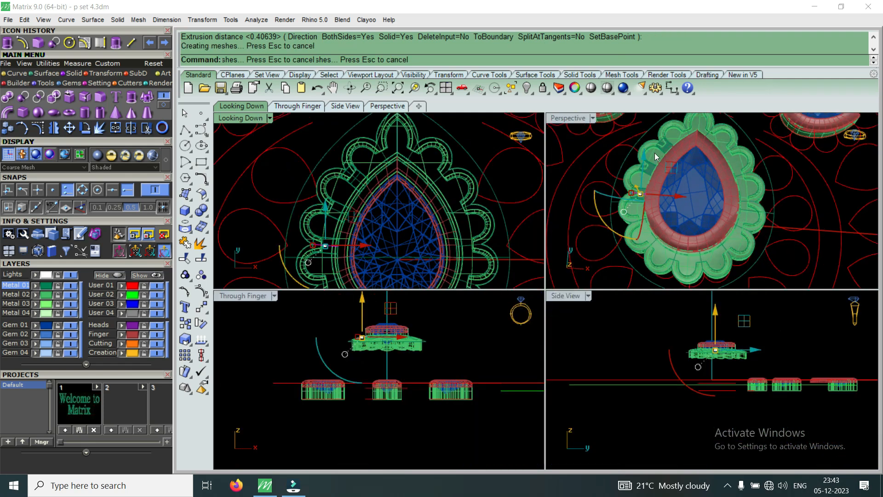
right_click_drag(661, 187, 762, 244)
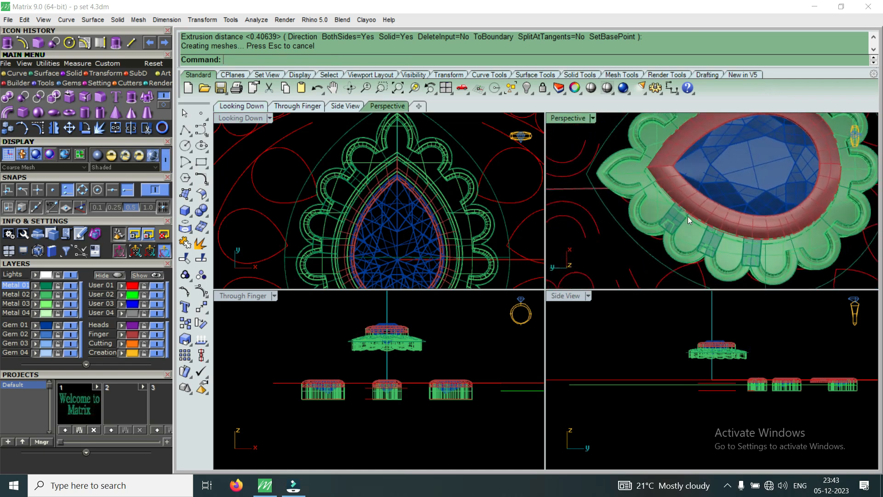
scroll(332, 215, "up", 5)
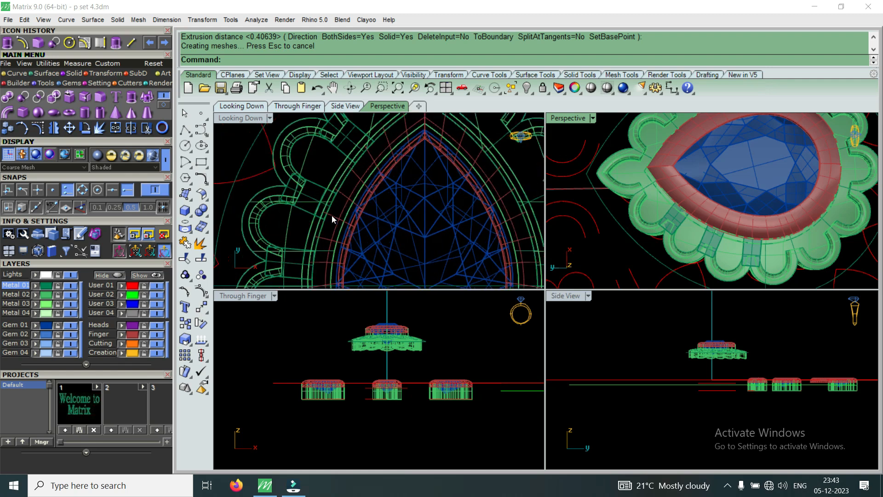
scroll(303, 186, "down", 5)
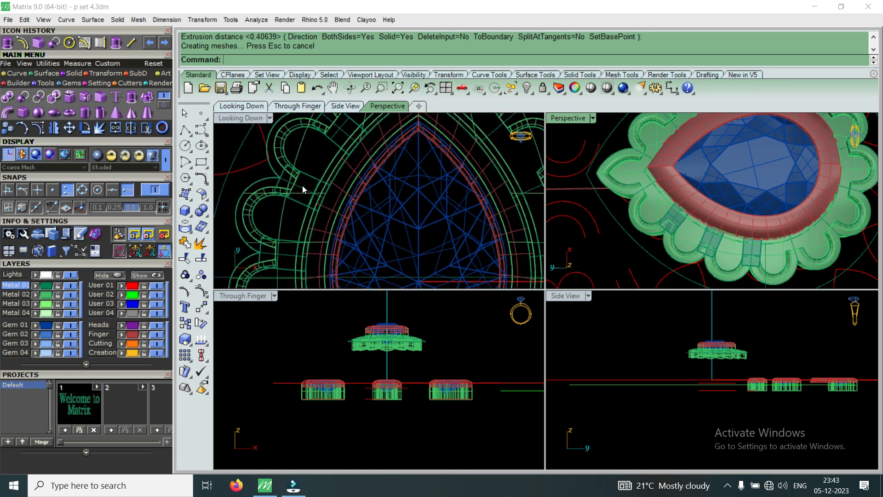
scroll(358, 139, "up", 5)
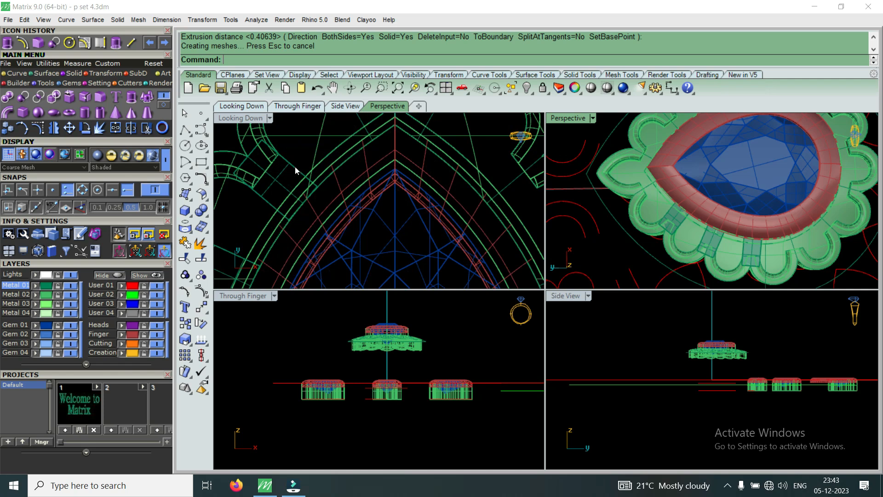
Undo the previous extrusions of the dividing lines between the petals.
key("ctrl+z")
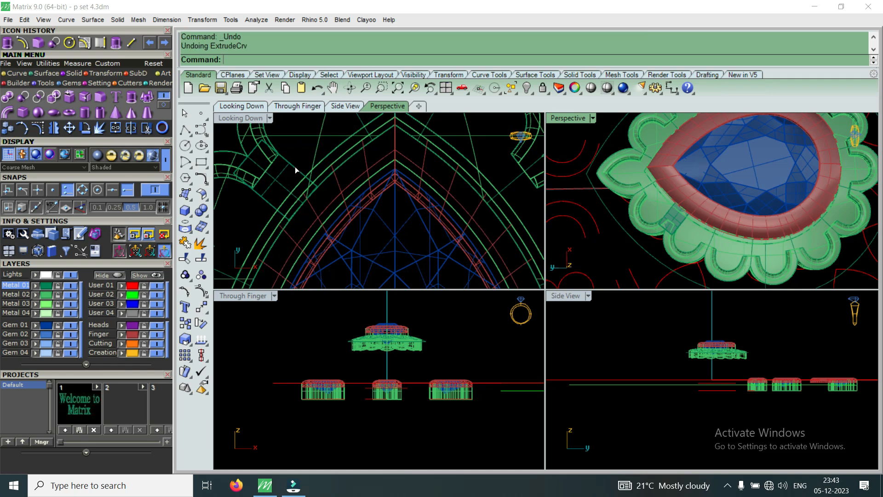
left_click(278, 180)
right_click(277, 180)
scroll(278, 180, "up", 4)
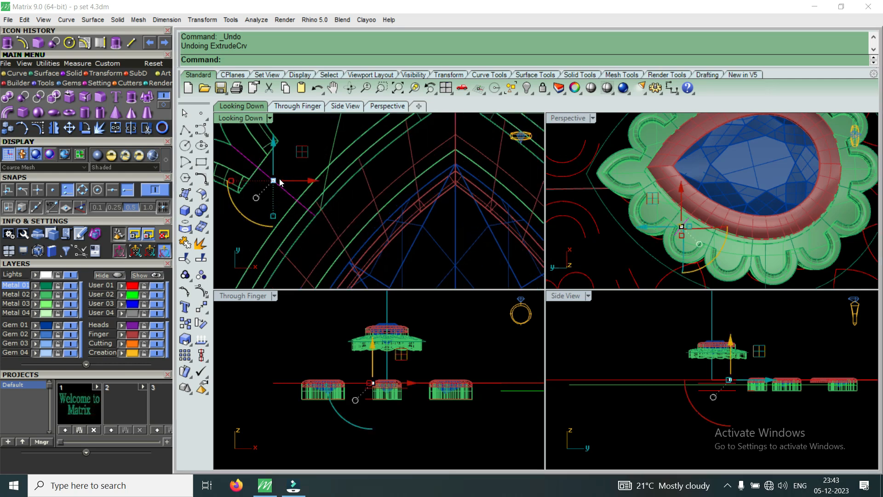
key("Escape")
left_click(287, 189)
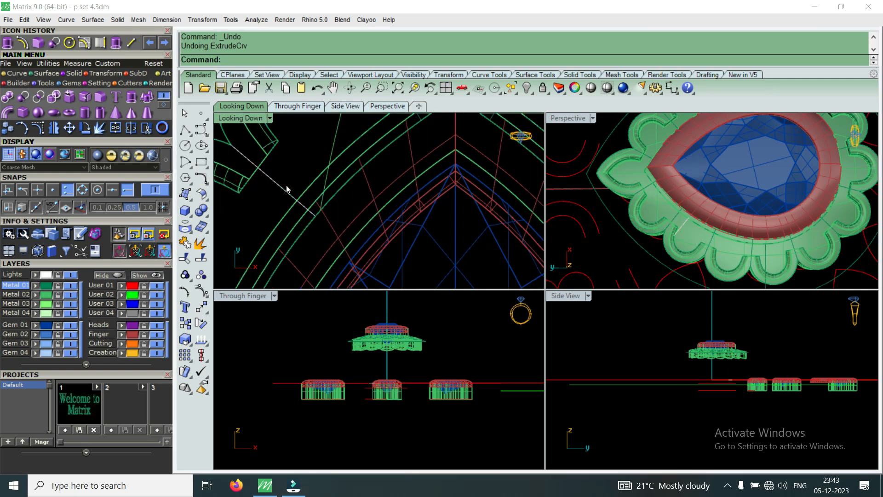
left_click(324, 225)
scroll(305, 183, "down", 2)
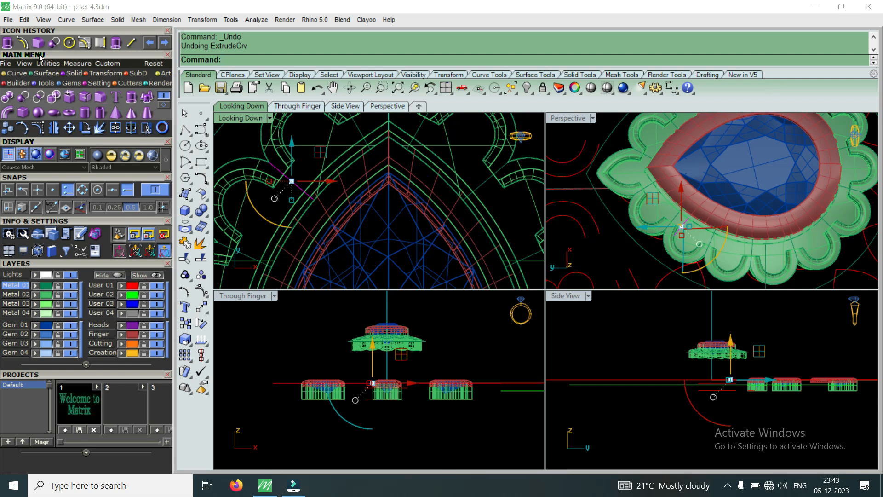
left_click(8, 43)
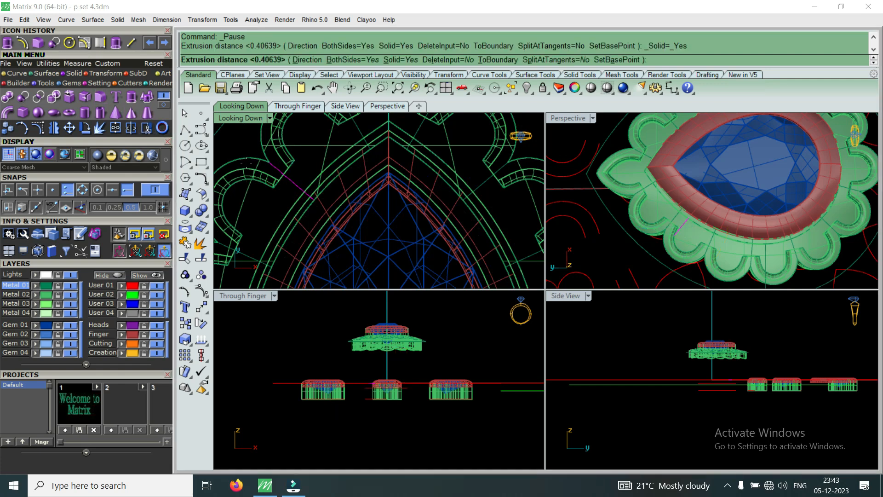
scroll(298, 176, "up", 2)
scroll(298, 176, "up", 2)
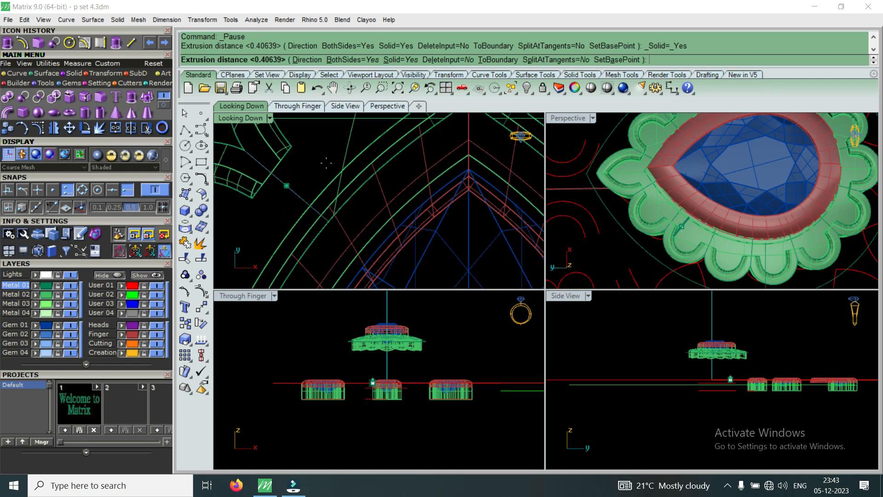
key("Return")
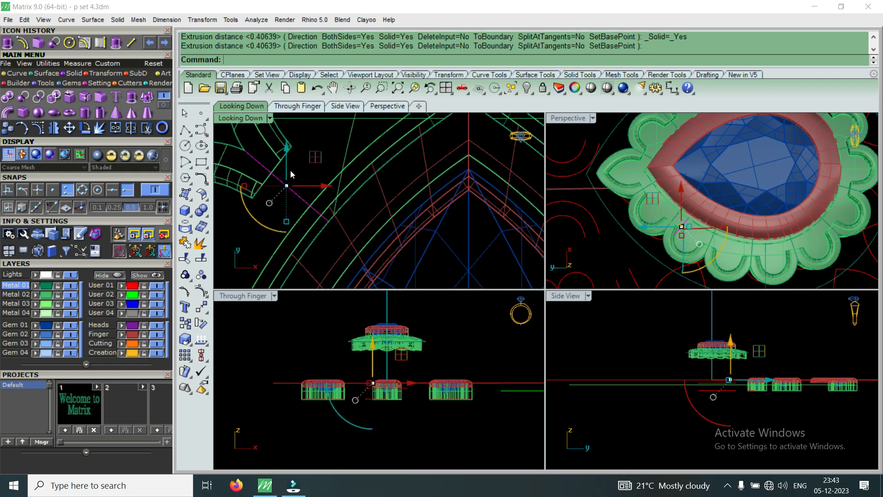
right_click(310, 173)
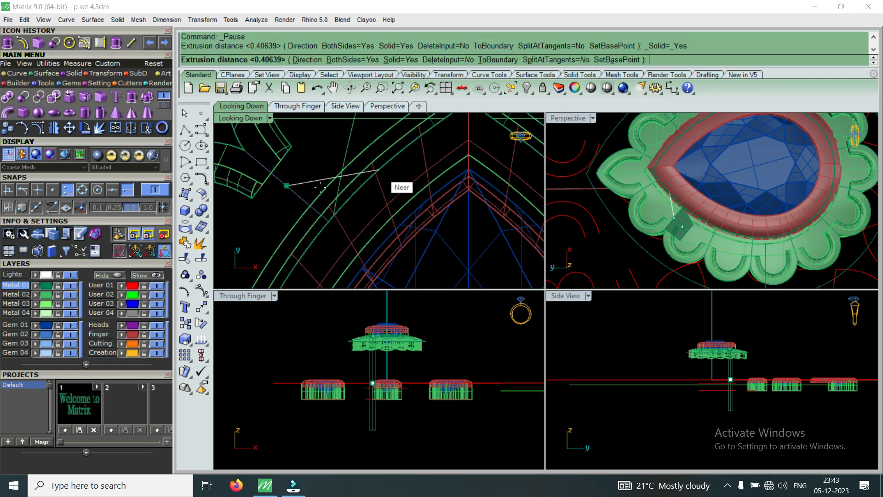
key("Return")
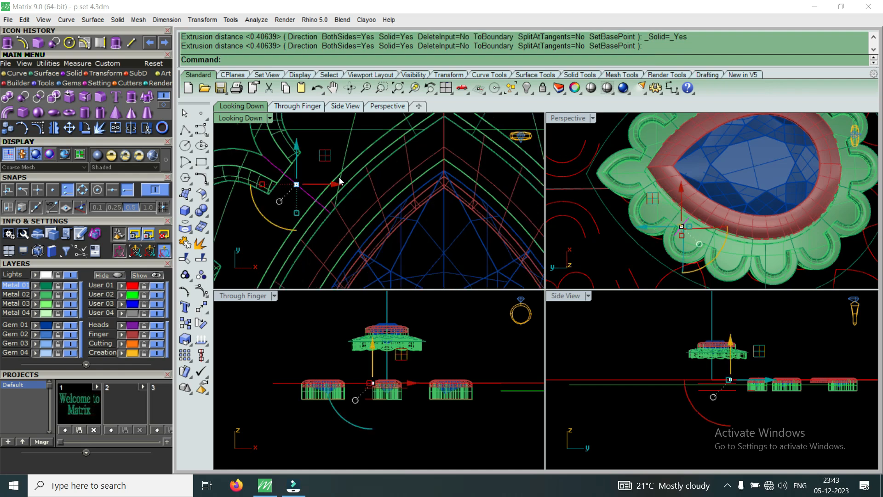
Try to extrude the green dividing line between the first and second round petals to both sides by 0.4.
scroll(338, 178, "up", 2)
left_click(329, 197)
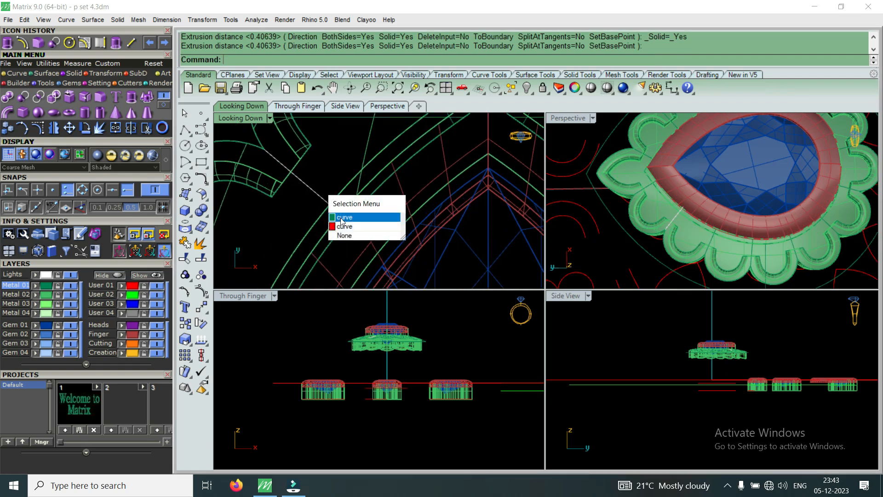
left_click(342, 218)
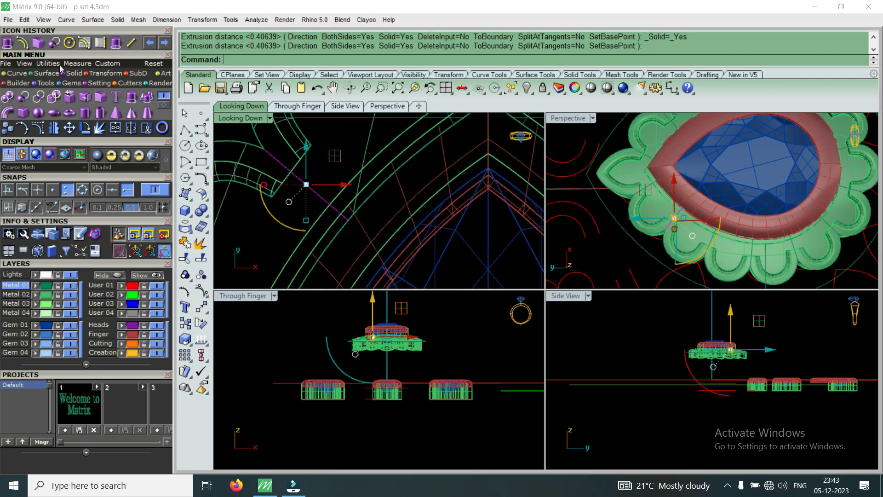
left_click(10, 44)
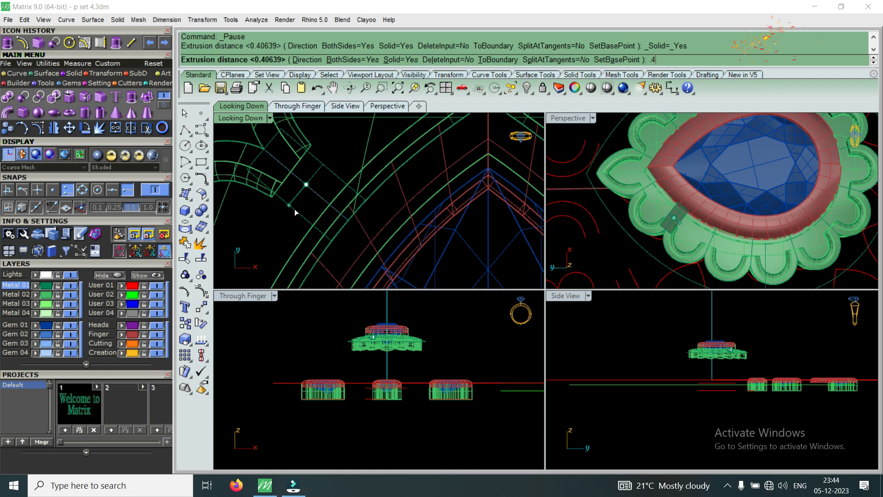
key("Return")
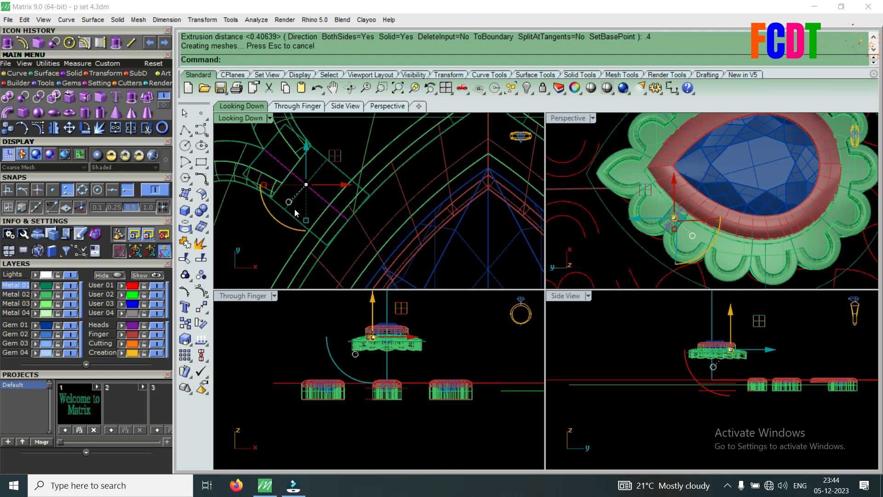
key("ctrl+z")
Extrude the green dividing line between the first and second round petals to both sides by 0.35.
key("Return")
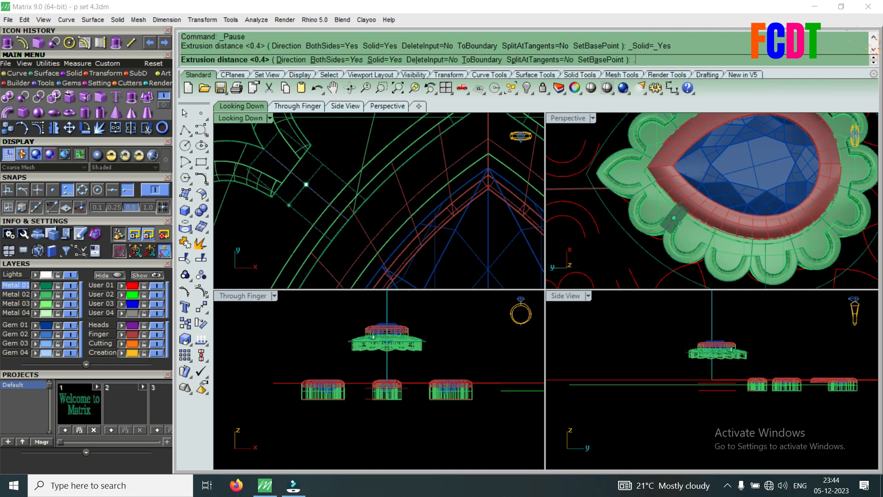
key("Return")
key("Escape")
scroll(317, 200, "down", 1)
scroll(321, 201, "down", 2)
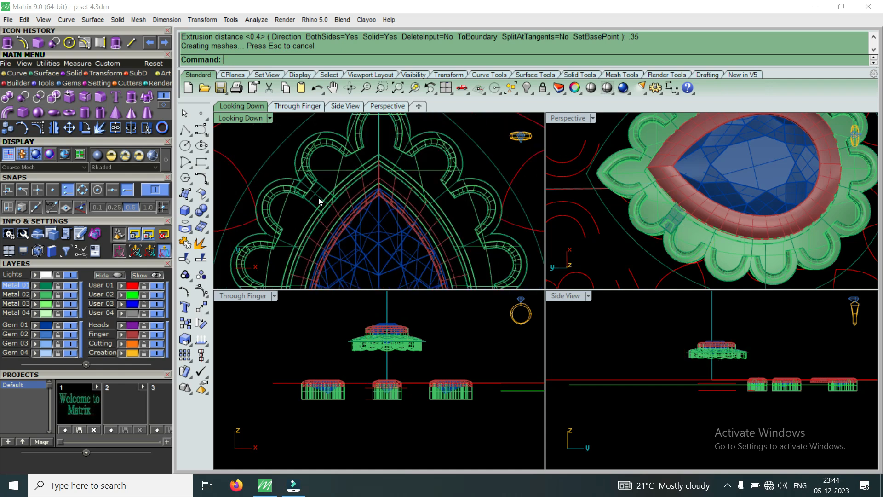
Try to extrude the lower red dividing line between the second and third round petals to both sides by 0.35.
scroll(319, 199, "up", 3)
left_click(326, 201)
left_click(328, 209)
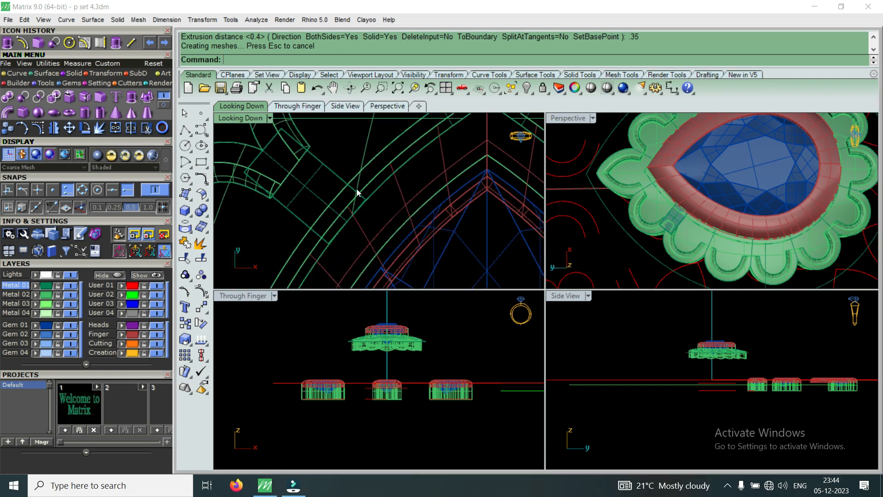
scroll(322, 206, "down", 6)
scroll(320, 234, "up", 5)
left_click(321, 236)
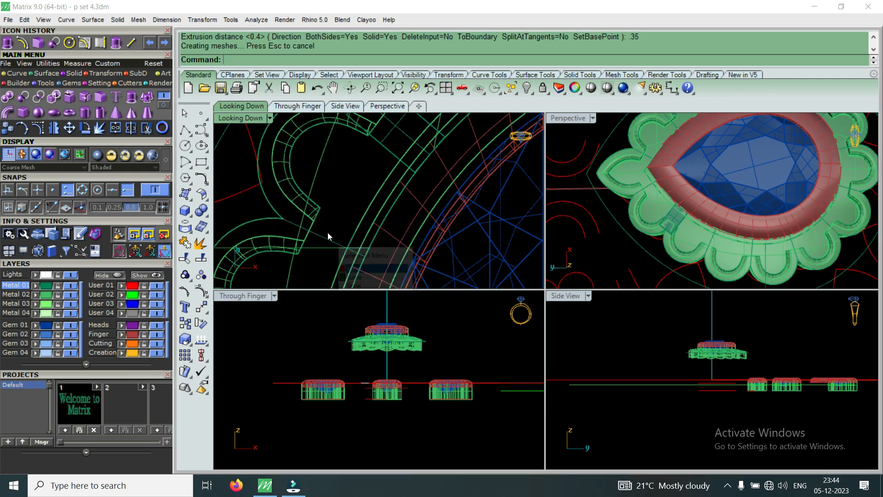
key("Return")
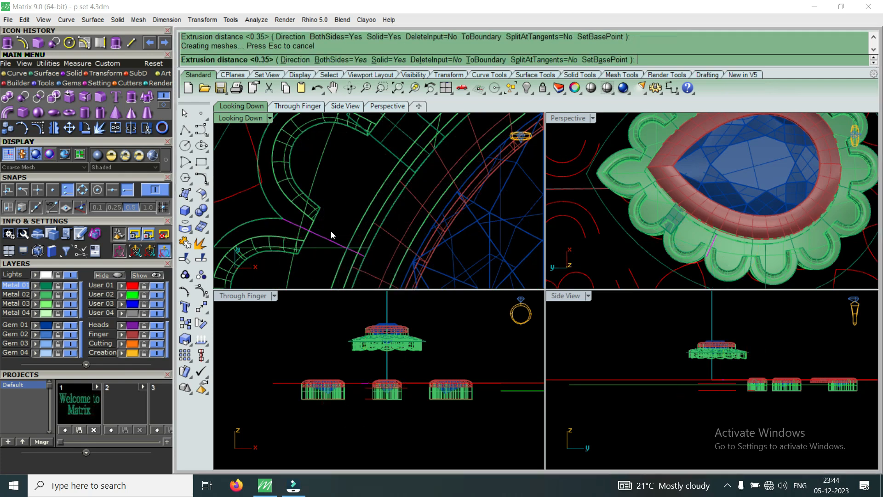
scroll(361, 175, "down", 2)
scroll(344, 206, "up", 3)
left_click(345, 210)
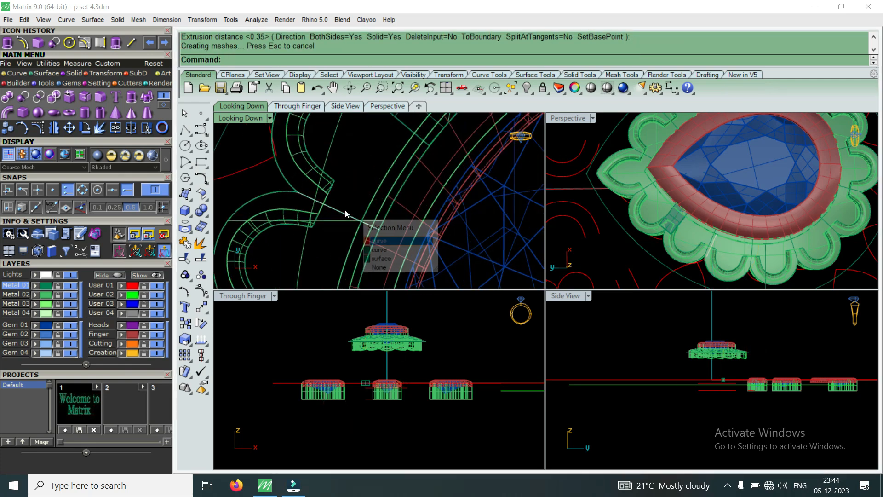
key("ctrl+z")
scroll(345, 210, "down", 3)
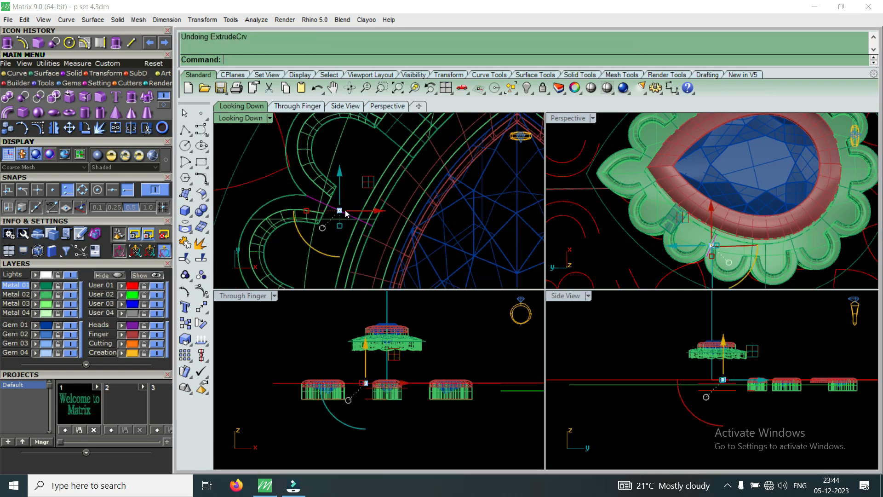
Extrude the green dividing line between the second and third round petals to both sides by 0.35.
left_click(344, 211)
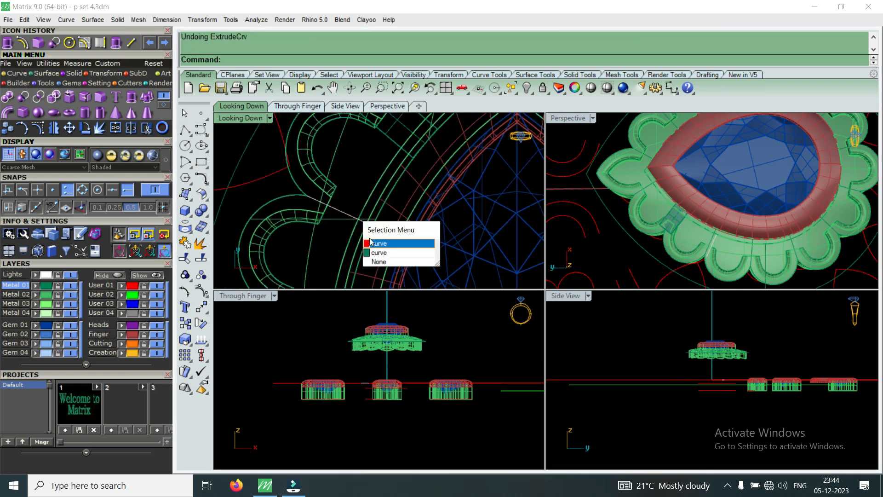
left_click(374, 249)
scroll(352, 187, "up", 2)
scroll(352, 186, "up", 2)
right_click(352, 187)
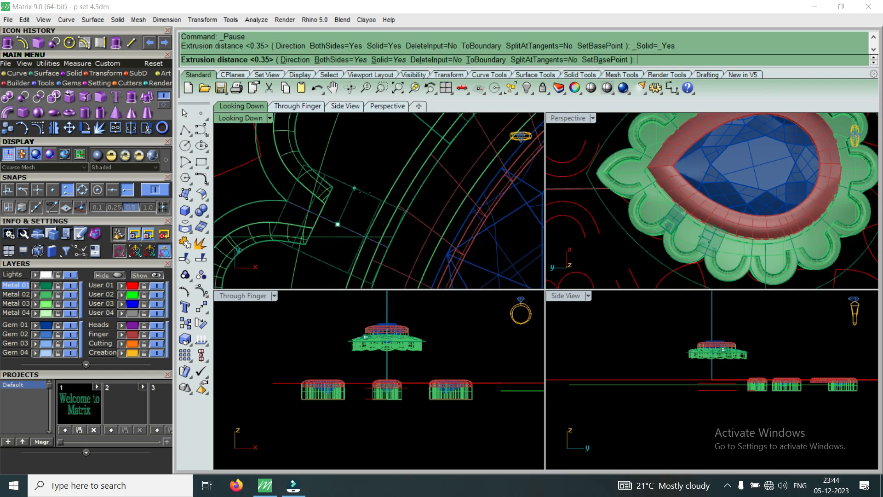
right_click(368, 172)
Extrude the green dividing line between the third and fourth round petals by 0.35 to both sides.
scroll(379, 164, "down", 6)
scroll(366, 225, "up", 6)
left_click(369, 217)
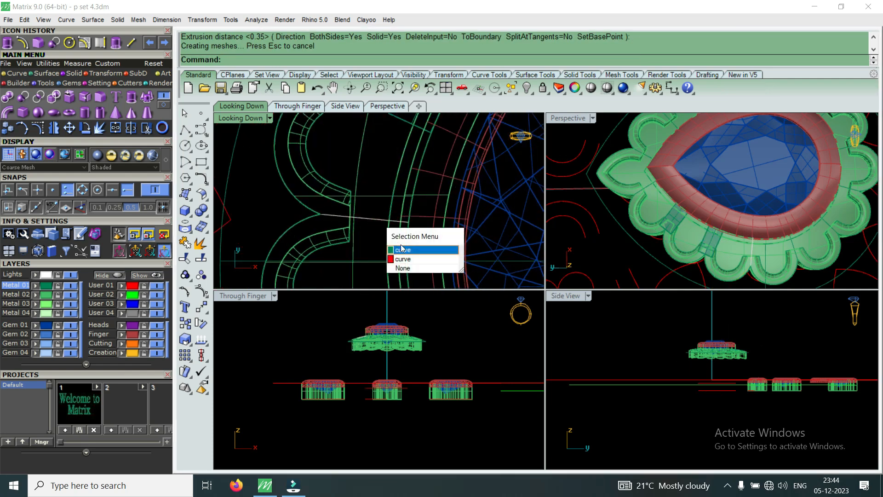
left_click(401, 246)
right_click(381, 202)
right_click(384, 181)
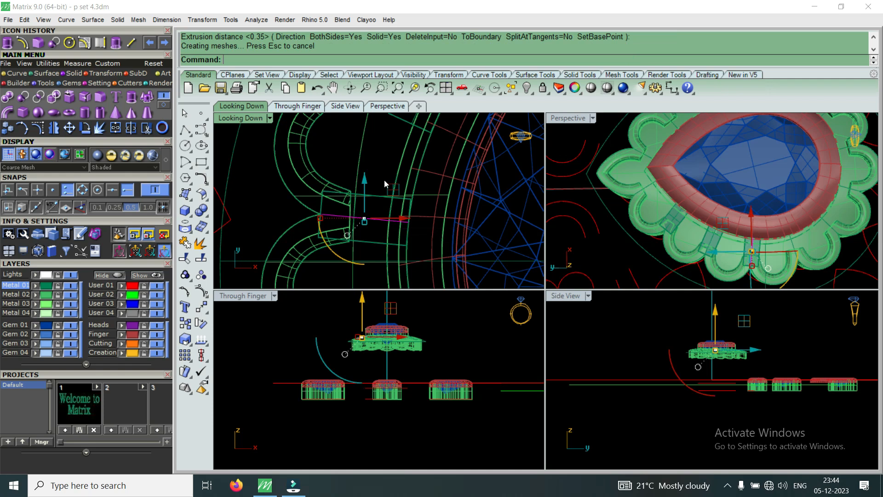
Extrude the green dividing line between the fourth and fifth round petals to both sides by 0.35.
scroll(385, 180, "down", 5)
scroll(373, 211, "up", 5)
left_click(397, 222)
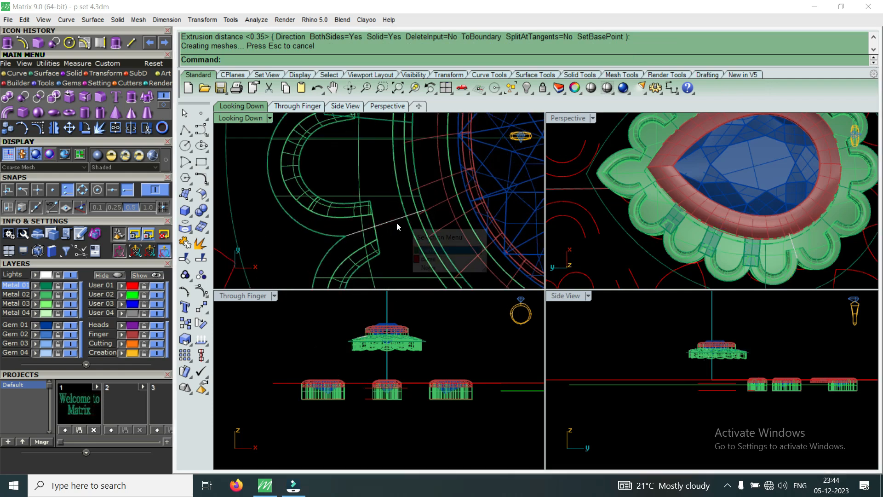
left_click(429, 248)
right_click(393, 195)
right_click(392, 194)
Extrude the green dividing line between the fifth and sixth round petals by 0.35 to both sides.
scroll(368, 209, "down", 5)
scroll(365, 190, "up", 8)
scroll(365, 191, "down", 8)
scroll(385, 230, "up", 7)
left_click(380, 196)
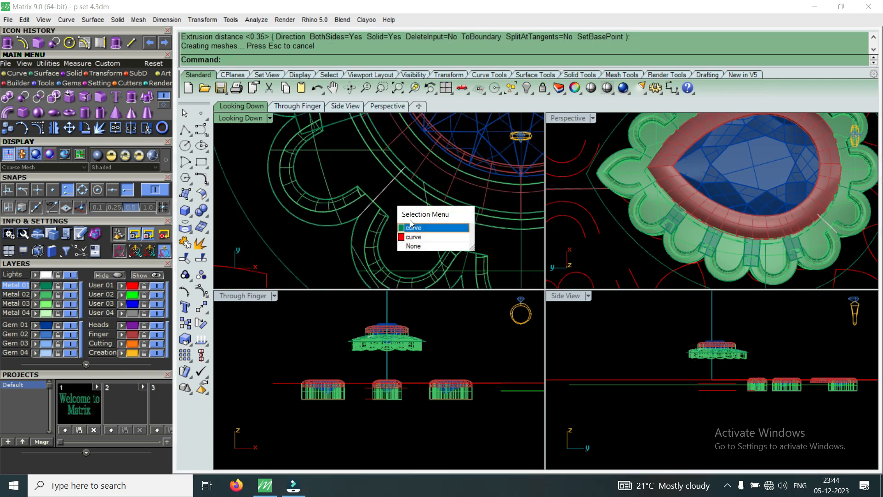
left_click(423, 230)
right_click(415, 206)
right_click(408, 197)
Extrude the green dividing line between the sixth round petal and the petal at the stone's rounded end by 0.35 both ways.
scroll(408, 195, "down", 8)
scroll(448, 222, "up", 8)
left_click(423, 205)
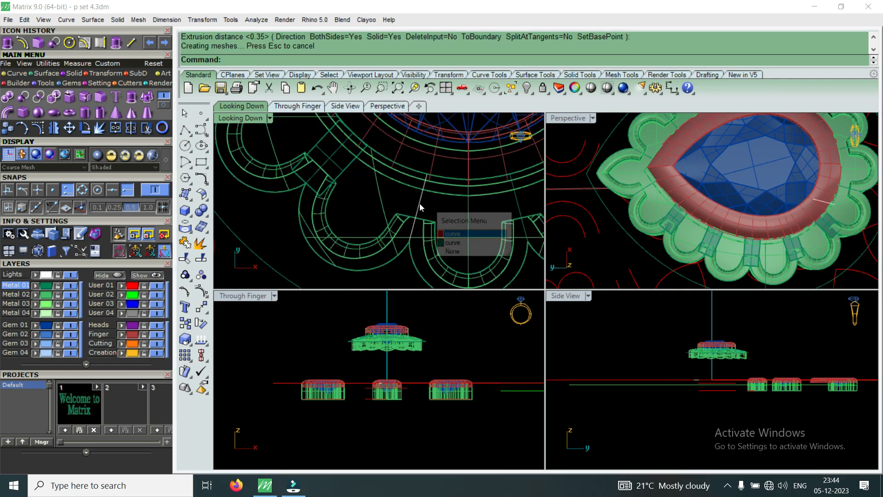
left_click(455, 232)
right_click(458, 232)
right_click(455, 219)
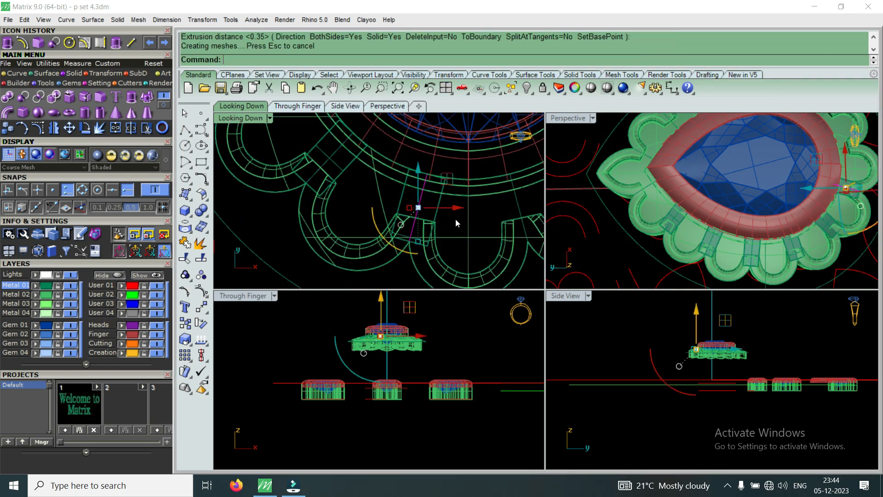
In an enlarged perspective view, extrude the dividing line between the pointed petal and first round petal to both sides by 0.35.
double_click(580, 122)
scroll(528, 241, "down", 4)
right_click_drag(528, 241, 426, 261)
scroll(515, 226, "up", 6)
left_click(425, 261)
left_click(458, 292)
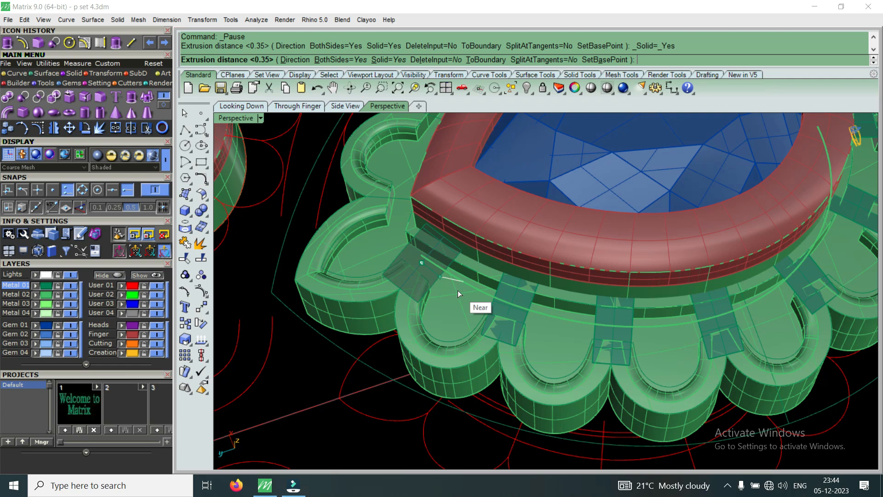
key("Escape")
Extrude the seven flat strips between the petals as solids to one side only, by a distance of -0.7.
scroll(434, 266, "up", 3)
left_click(434, 267)
scroll(434, 267, "down", 6)
scroll(494, 289, "up", 4)
left_click(475, 286, "shift")
scroll(570, 311, "down", 5)
scroll(594, 308, "up", 5)
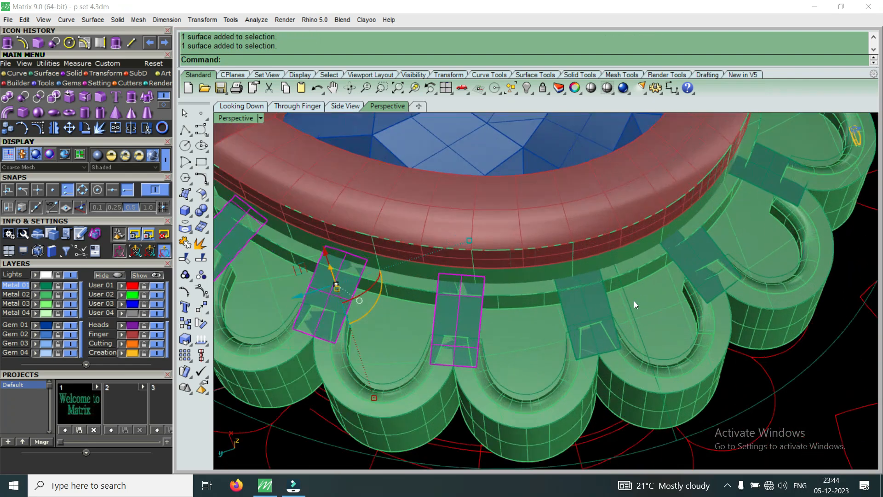
left_click(587, 304)
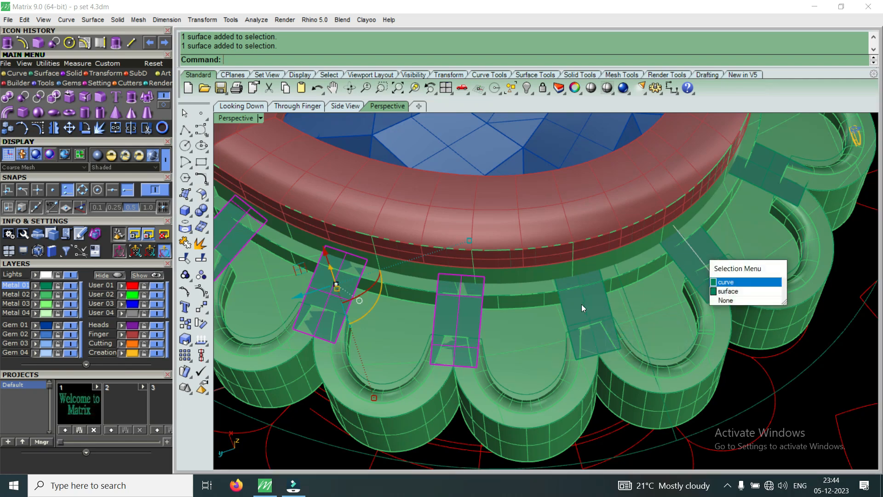
left_click(616, 345)
scroll(692, 266, "down", 5)
left_click(685, 260, "shift")
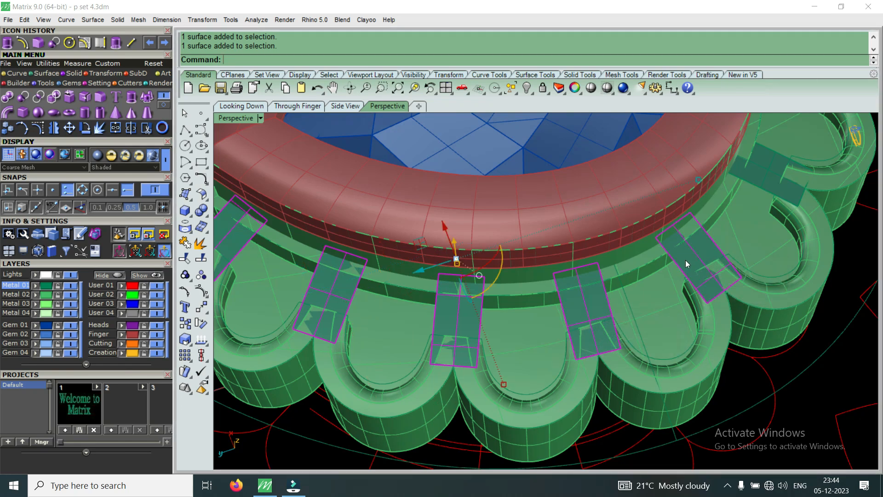
scroll(672, 253, "up", 4)
right_click_drag(710, 249, 762, 294)
scroll(767, 296, "down", 5)
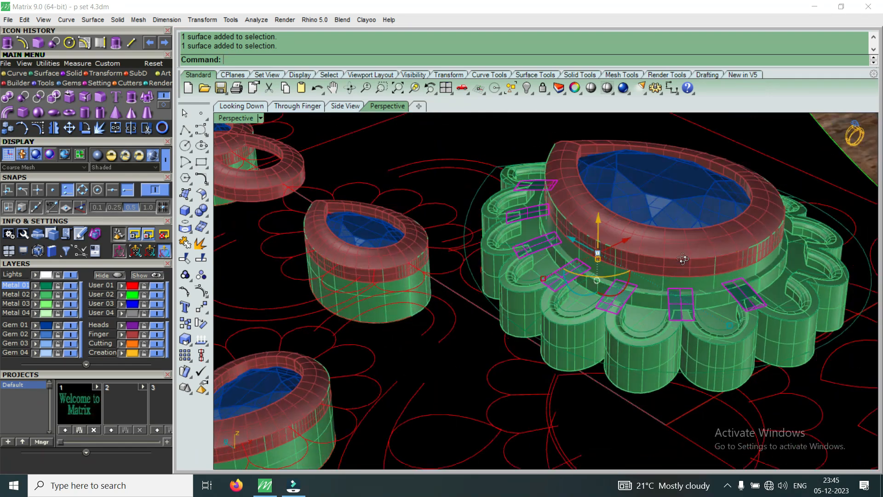
left_click(120, 45)
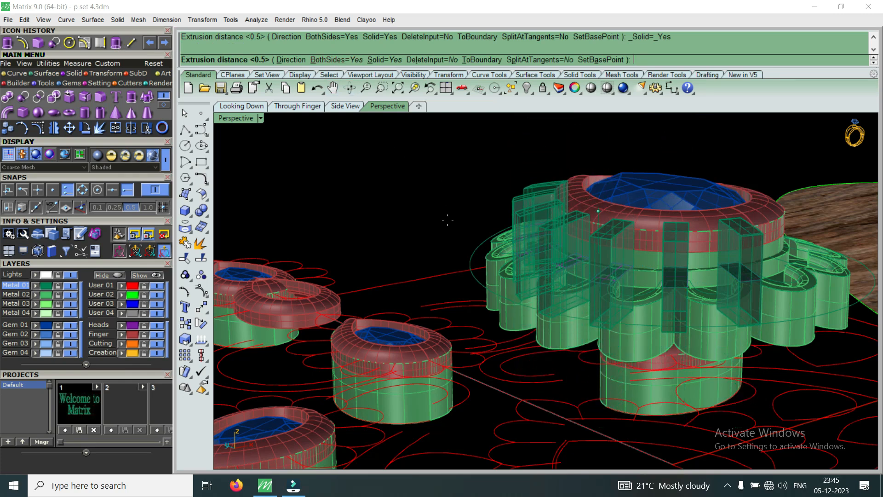
left_click(335, 61)
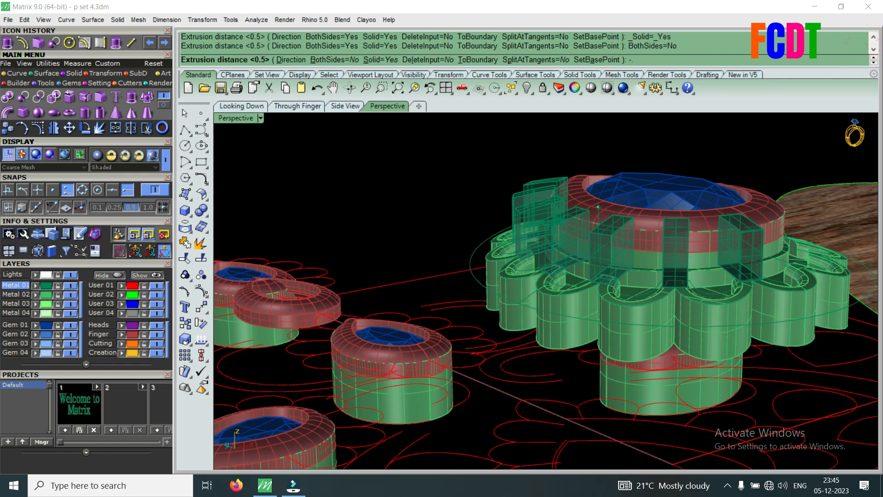
type("-.7")
key("Return")
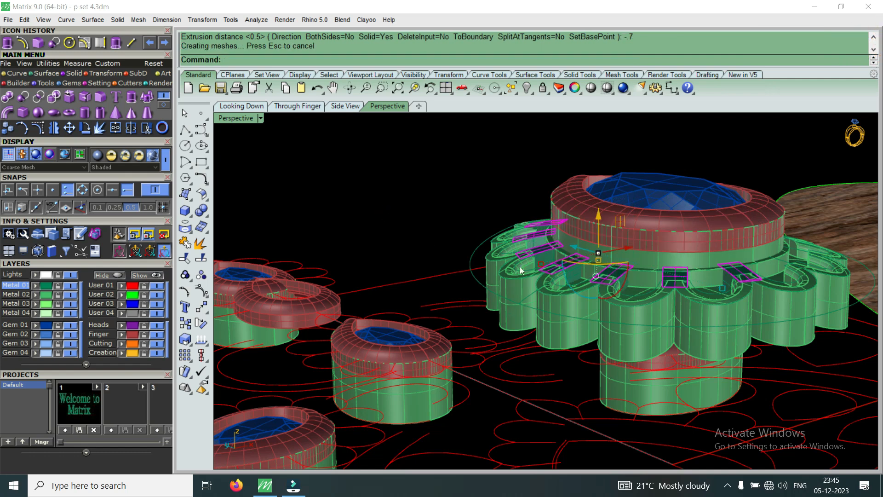
Delete the seven flat source strips lying on top of the extruded divider solids.
scroll(565, 274, "up", 5)
right_click_drag(565, 273, 578, 281)
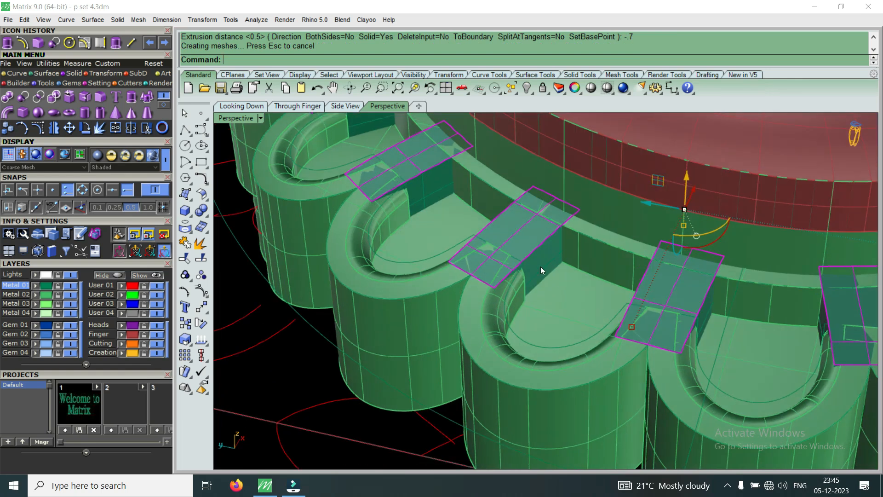
scroll(550, 260, "down", 4)
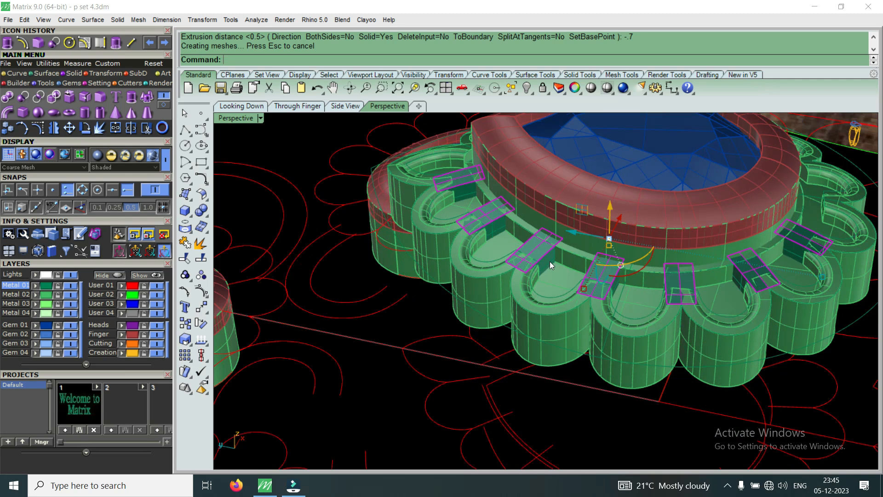
key("Delete")
Fillet both long upper edges of the divider between the pointed petal and first round petal with radius 0.3.
right_click_drag(550, 261, 465, 338)
scroll(470, 319, "up", 5)
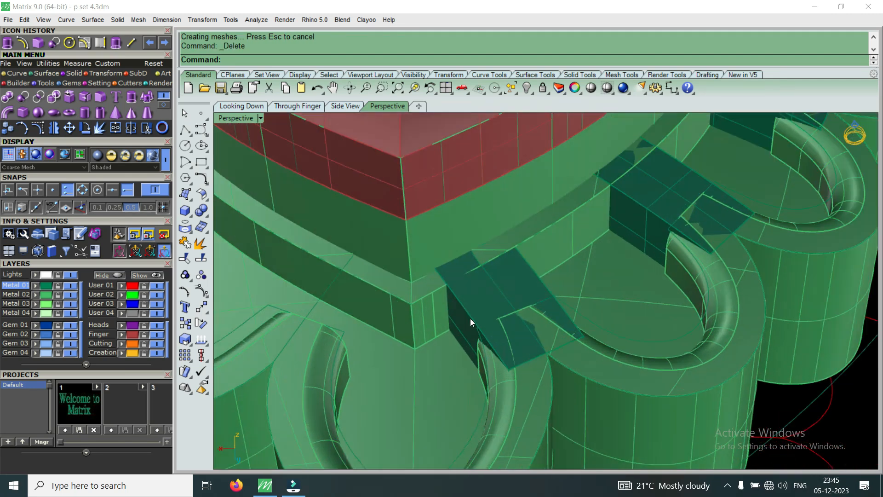
left_click(100, 97)
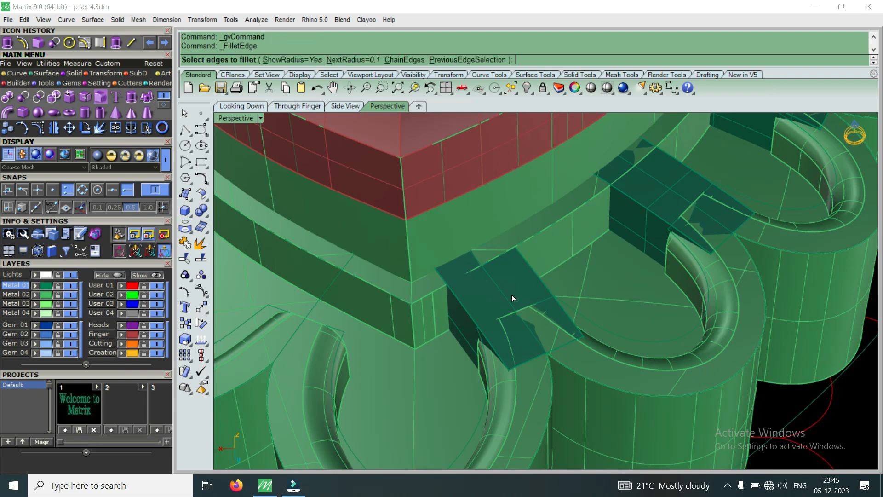
key("Return")
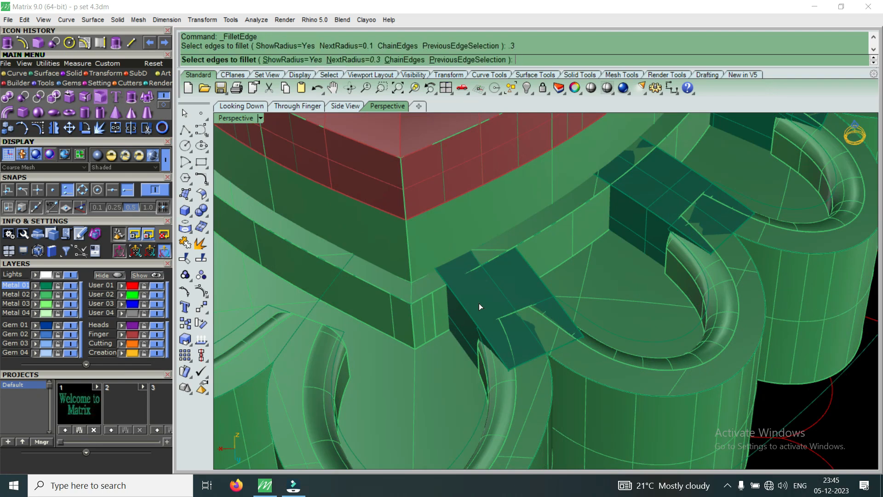
left_click(465, 309)
left_click(539, 275)
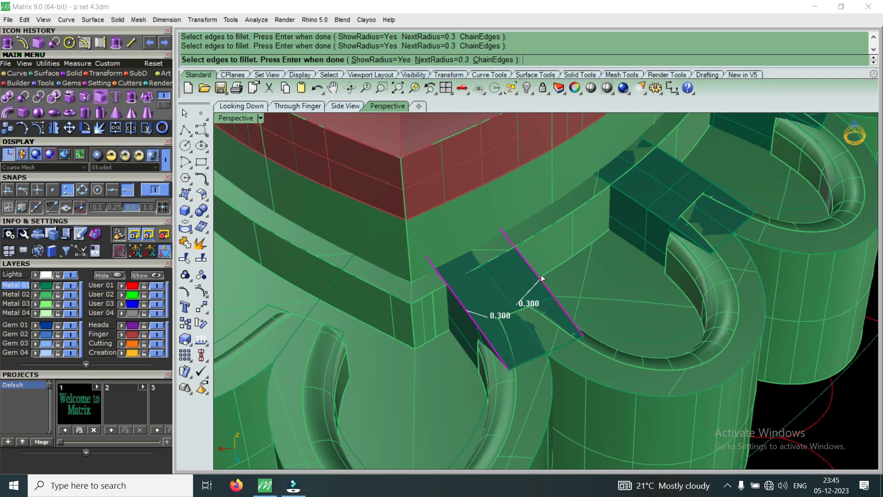
key("Return")
Fillet both long upper edges of the divider between the first and second round petals with radius 0.3.
right_click_drag(533, 304, 614, 260)
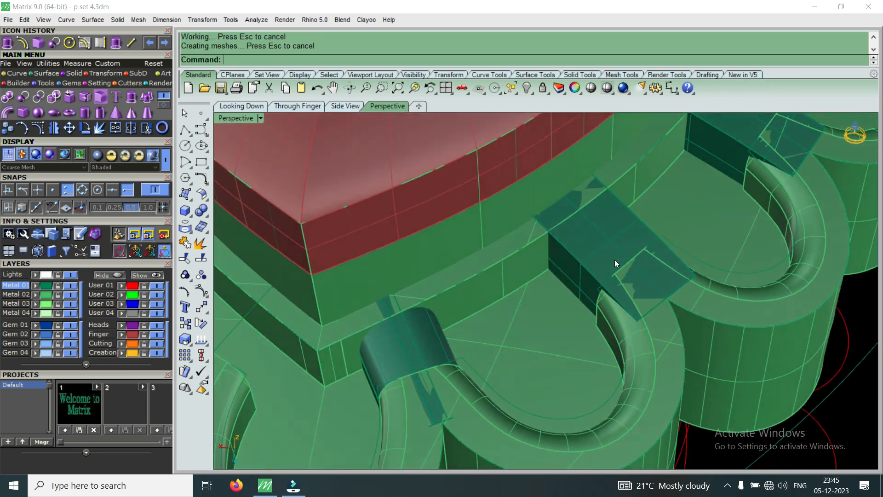
scroll(583, 272, "up", 4)
key("Return")
left_click(584, 276)
left_click(659, 201)
key("Return")
Fillet both long upper edges of the divider between the second and third round petals with radius 0.3.
scroll(555, 298, "down", 10)
scroll(668, 210, "up", 4)
key("Return")
left_click(628, 222)
left_click(655, 184)
key("Return")
key("Return")
Fillet both long upper edges of the divider between the third and fourth round petals with radius 0.3.
scroll(676, 221, "down", 6)
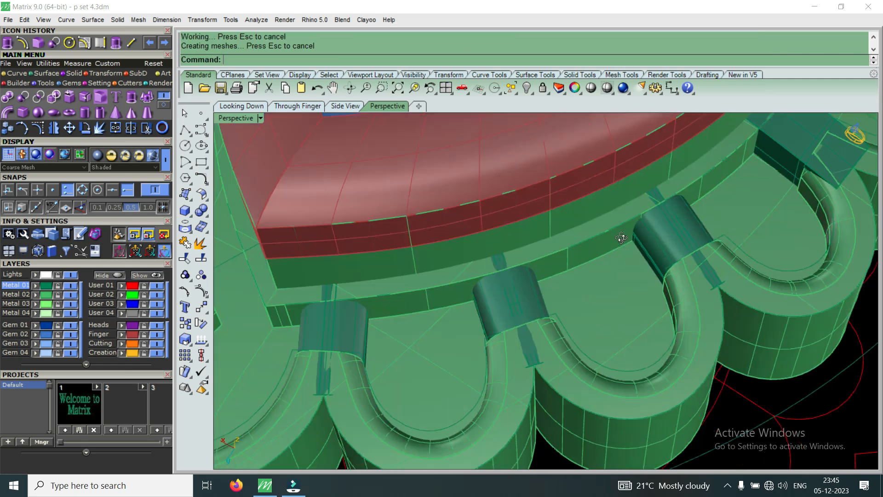
scroll(683, 231, "up", 5)
key("Return")
left_click(671, 233)
left_click(718, 193)
key("Return")
key("Return")
Fillet both long upper edges of the divider between the fourth and fifth round petals with radius 0.3.
scroll(545, 280, "down", 10)
right_click_drag(545, 280, 609, 280)
scroll(697, 295, "up", 9)
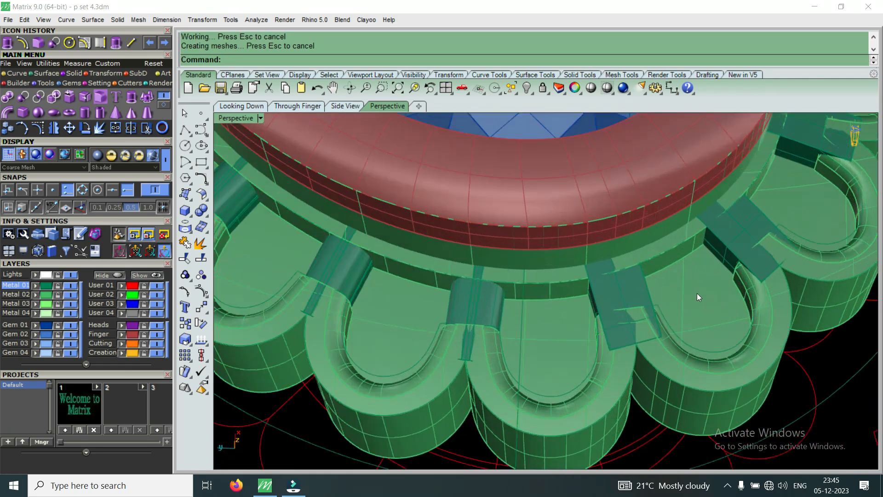
key("Return")
left_click(586, 293)
left_click(644, 273)
key("Return")
key("Return")
Fillet both long upper edges of the divider between the fifth and sixth round petals with radius 0.3.
right_click_drag(644, 271, 711, 251)
key("Return")
left_click(676, 251)
left_click(692, 228)
key("Return")
key("Return")
Fillet both long upper edges of the last divider, beside the petal at the stone's rounded end, with radius 0.3.
scroll(680, 250, "down", 5)
right_click_drag(707, 258, 613, 329)
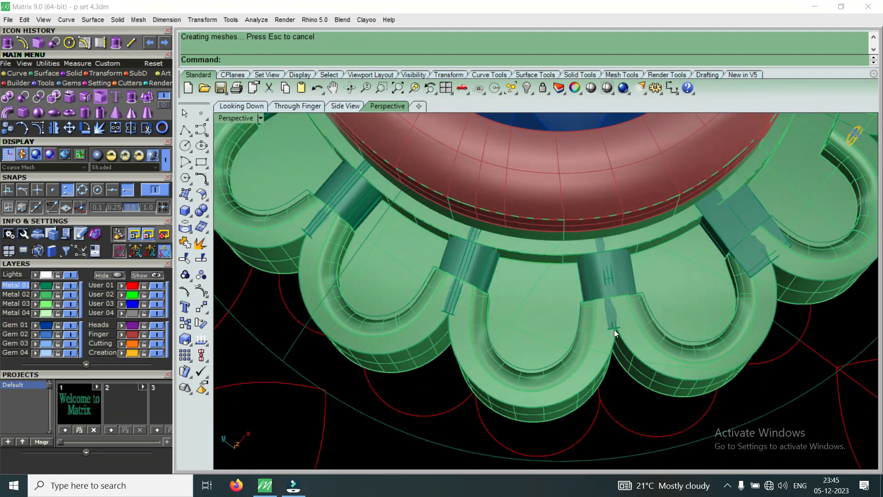
key("Return")
left_click(719, 236)
left_click(760, 200)
key("Return")
key("Return")
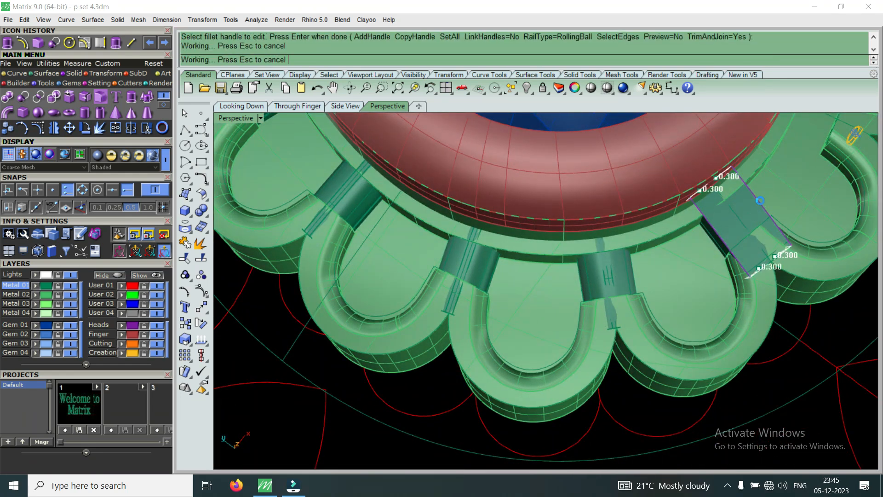
Examine the rounded dividers and how they meet the petal rims and the metal wall around the stone.
left_click(613, 285)
right_click_drag(614, 285, 630, 355)
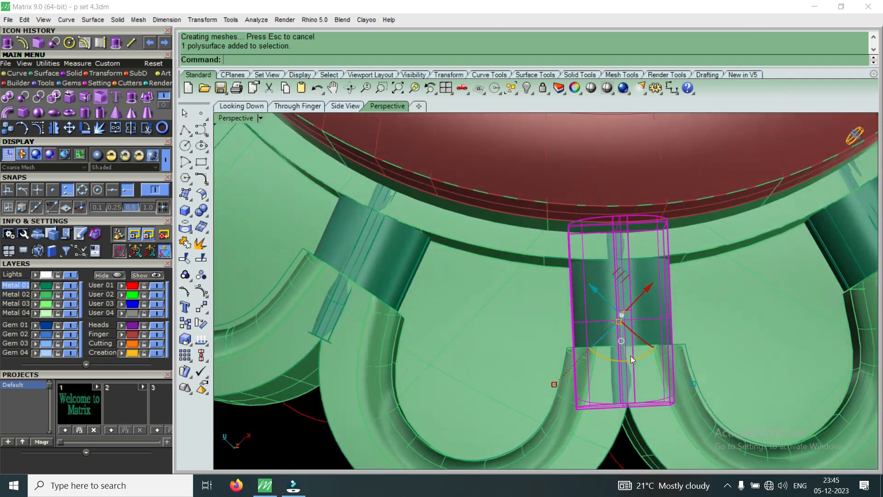
scroll(631, 356, "down", 7)
key("Escape")
scroll(575, 308, "up", 7)
scroll(575, 308, "down", 10)
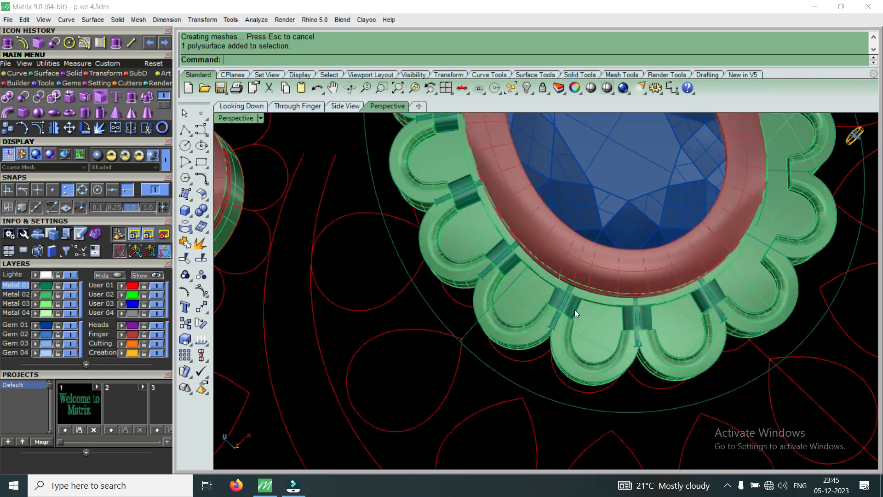
scroll(575, 313, "up", 8)
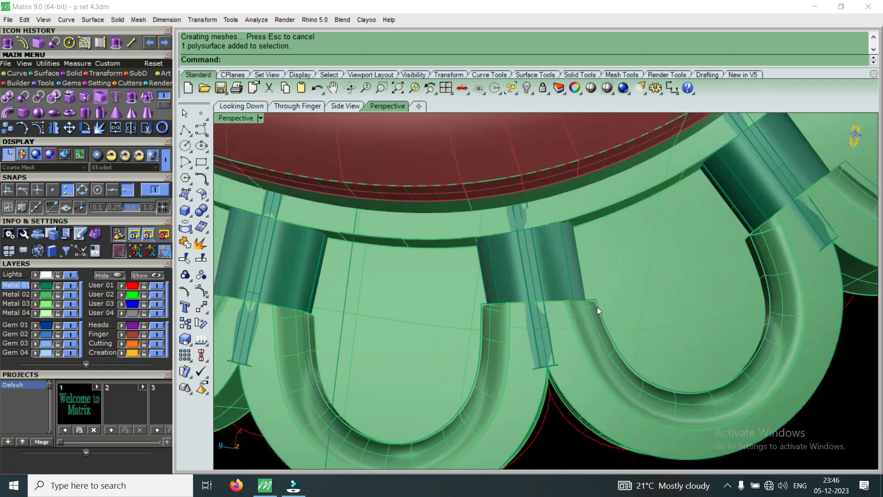
scroll(576, 301, "down", 8)
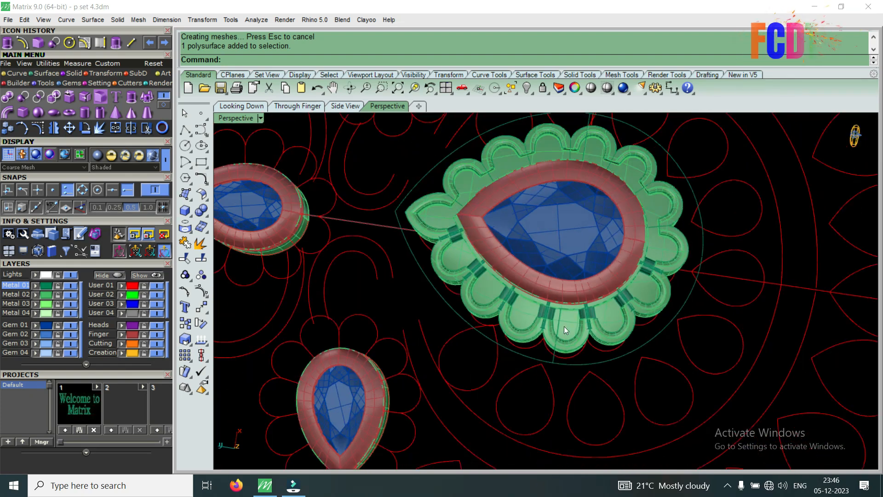
scroll(562, 300, "up", 10)
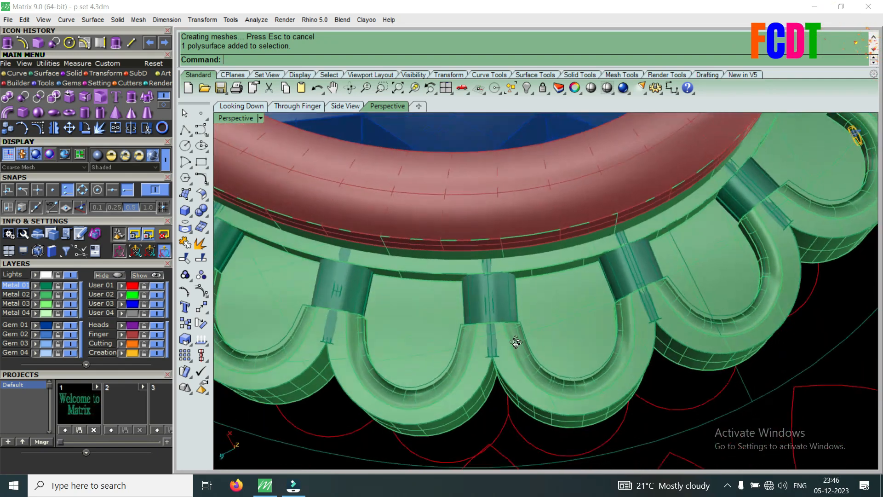
Move the seven rounded dividers to the lighter green metal layer used by the petals.
scroll(586, 328, "down", 4)
scroll(566, 320, "up", 3)
left_click(606, 284)
left_click(500, 316, "shift")
left_click(389, 324, "shift")
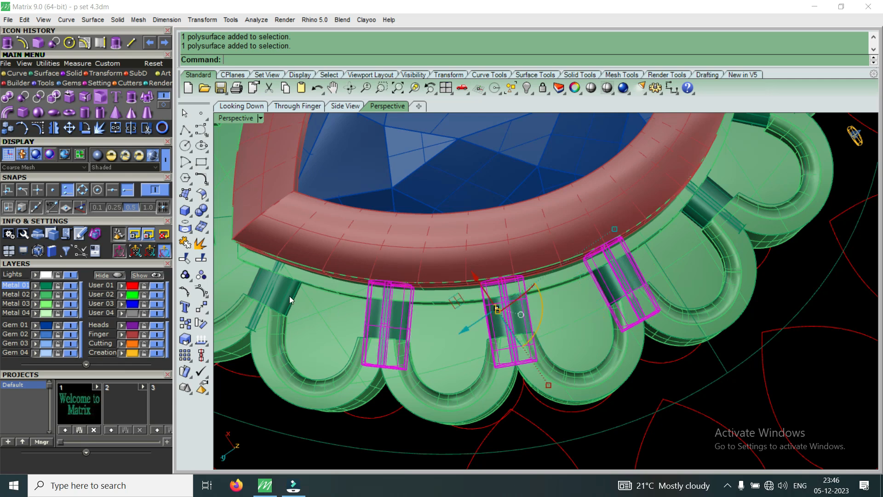
scroll(289, 296, "down", 3)
scroll(528, 263, "up", 3)
left_click(576, 180, "shift")
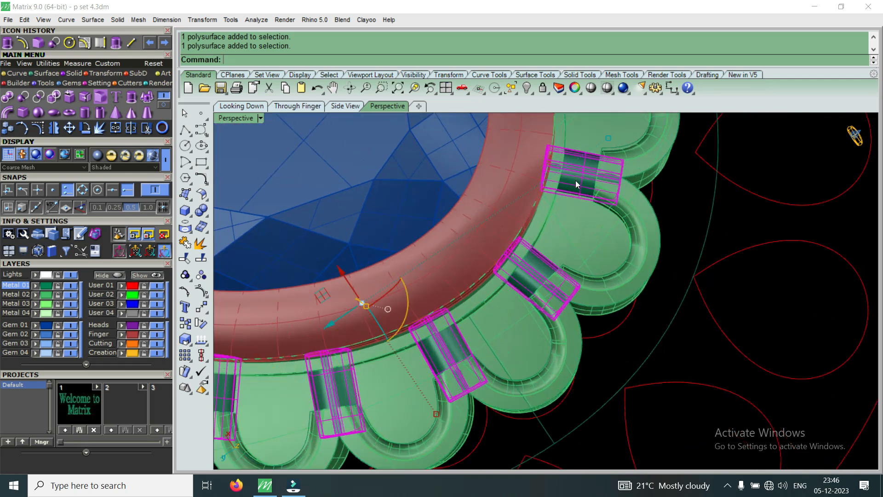
scroll(575, 180, "down", 3)
scroll(725, 276, "up", 3)
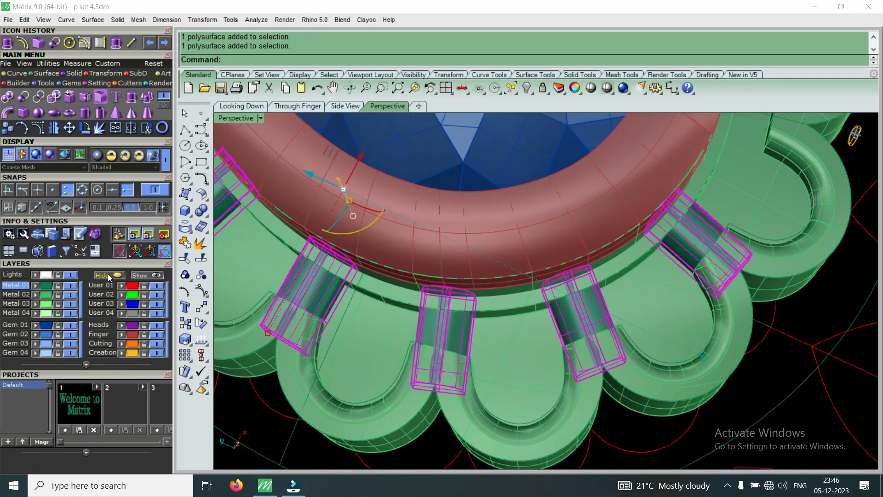
scroll(473, 294, "down", 5)
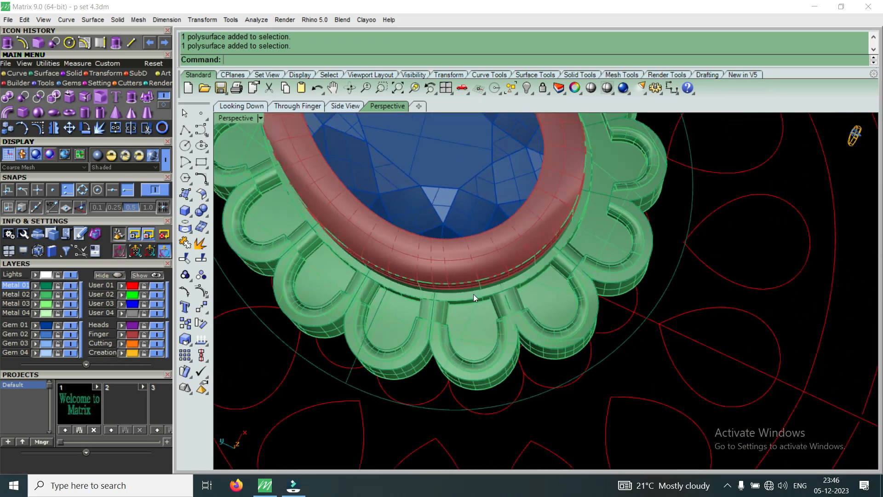
Inspect the petal body with its dividers from several angles, up close and as a whole.
scroll(437, 315, "up", 5)
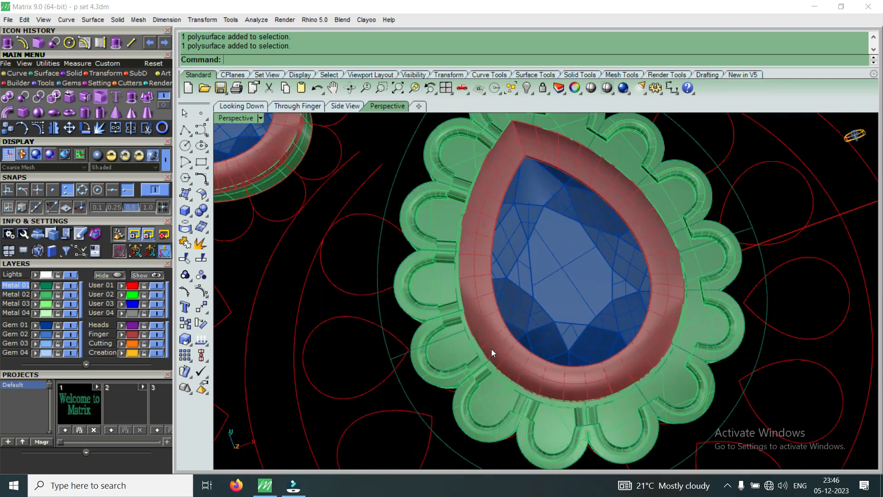
scroll(491, 348, "up", 3)
right_click_drag(491, 348, 613, 330)
scroll(490, 351, "down", 3)
scroll(554, 365, "up", 2)
right_click_drag(553, 365, 552, 312)
scroll(517, 299, "up", 2)
scroll(519, 302, "up", 2)
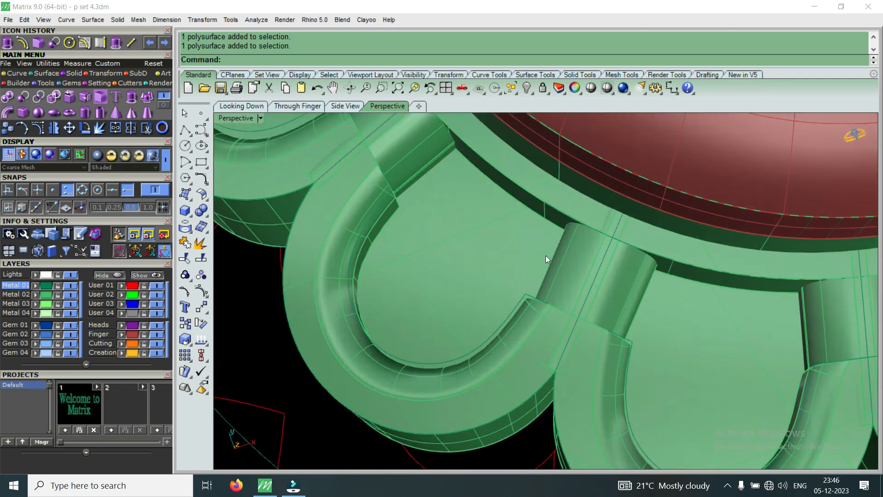
scroll(573, 240, "down", 10)
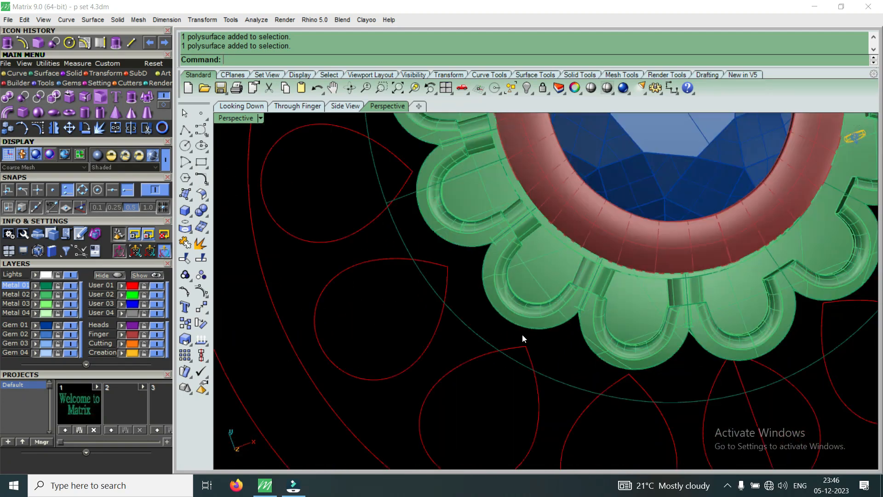
Study the petal border around the pear-shaped emerald in the reference photo and compare it with the model.
scroll(683, 277, "up", 10)
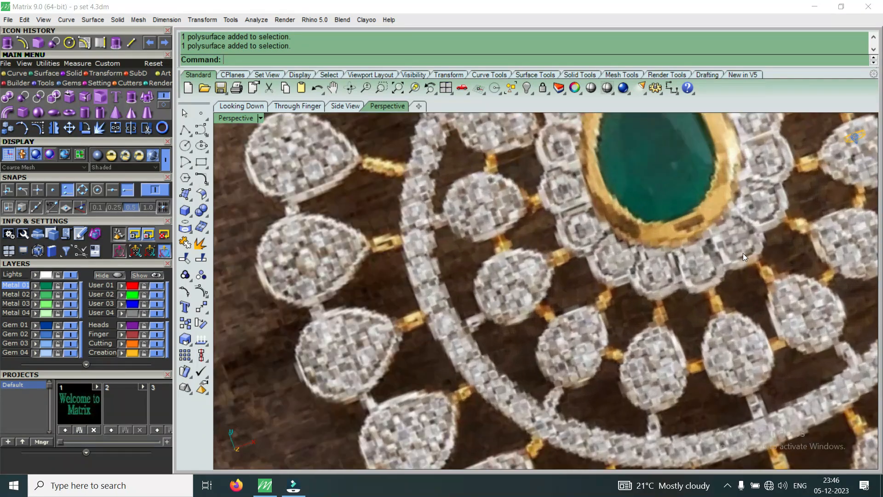
scroll(667, 307, "down", 4)
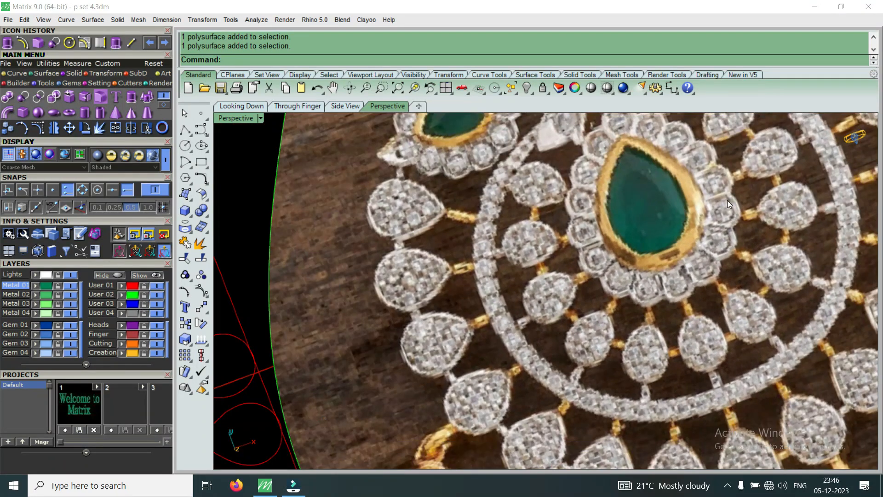
scroll(727, 235, "up", 2)
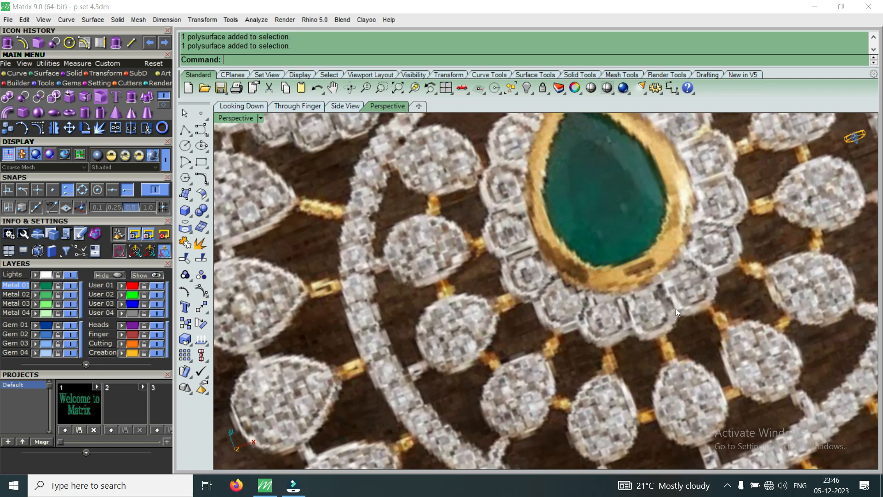
scroll(687, 298, "down", 5)
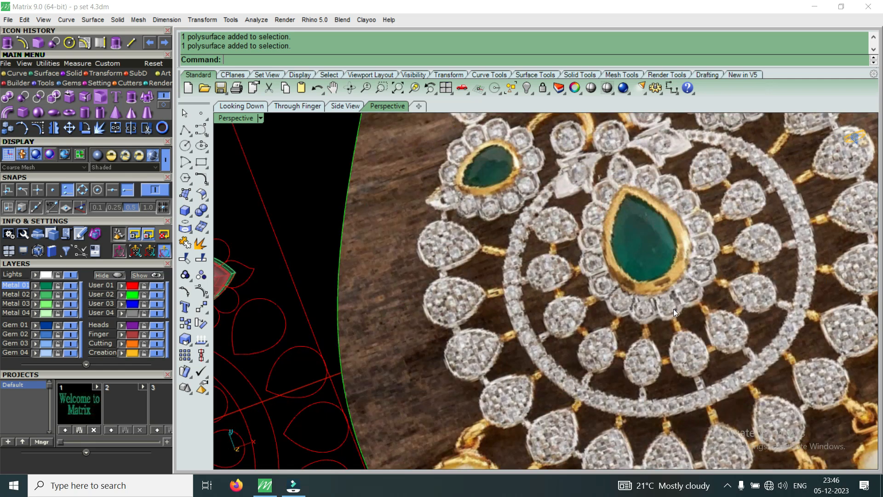
scroll(710, 257, "down", 3)
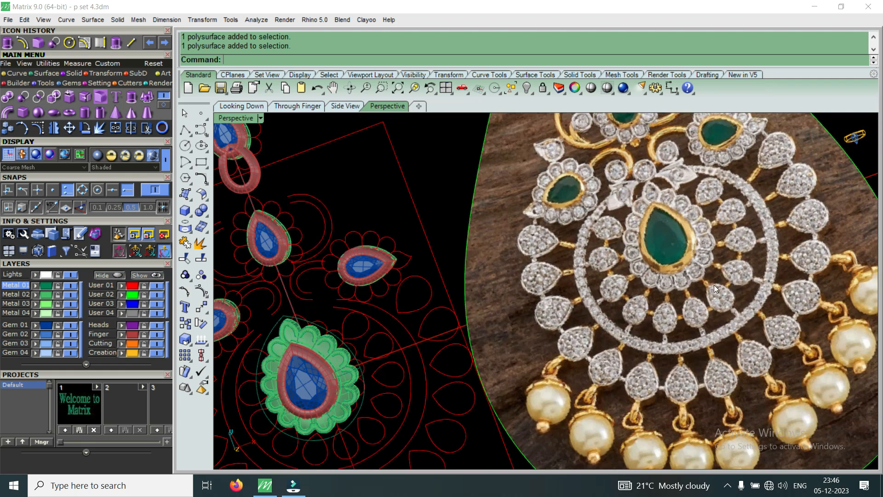
Study the petal border beneath the emerald in the reference photo, and examine the outer walls of the matching petals in the model.
scroll(699, 276, "up", 8)
scroll(717, 255, "down", 6)
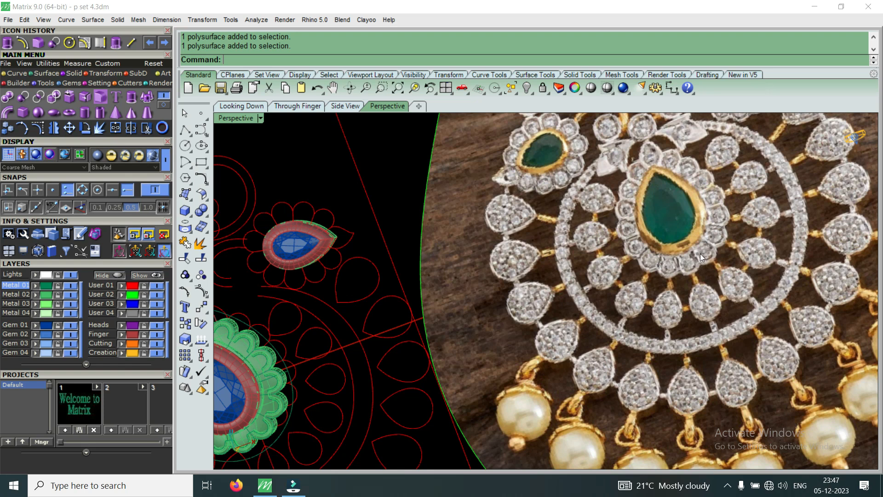
scroll(690, 258, "down", 3)
scroll(690, 258, "up", 8)
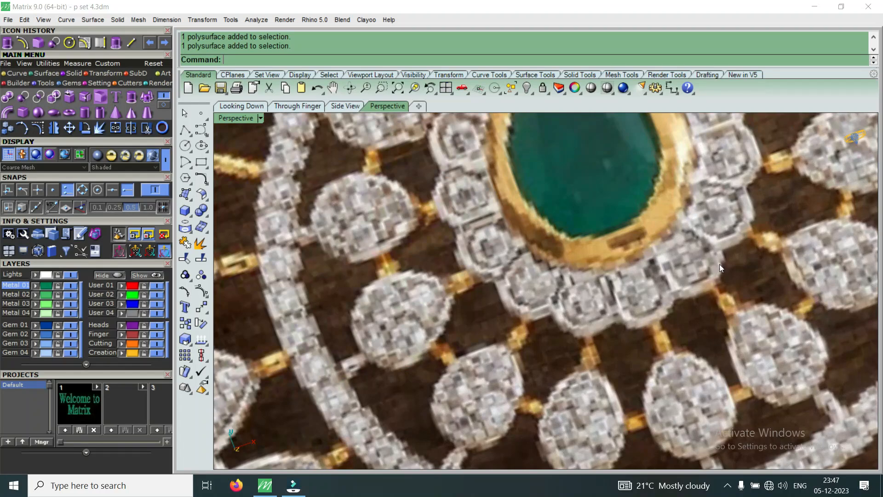
scroll(710, 278, "down", 2)
scroll(711, 281, "down", 5)
scroll(713, 287, "down", 3)
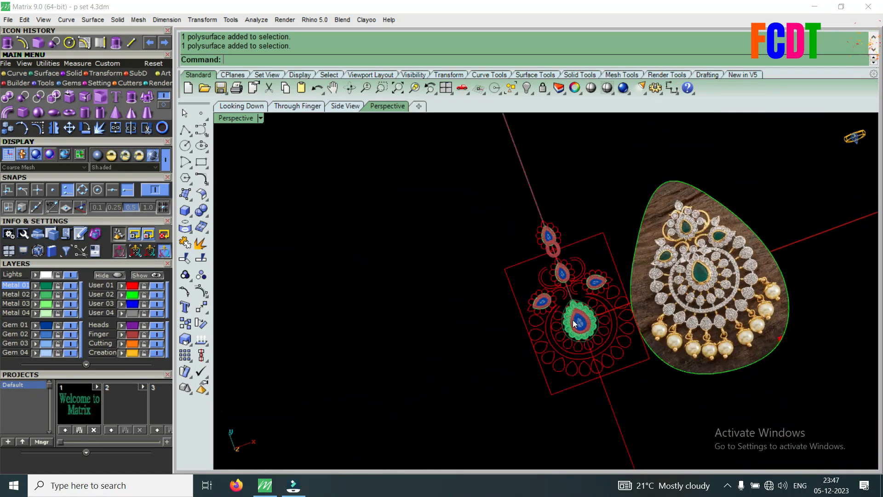
scroll(575, 322, "up", 10)
right_click_drag(616, 336, 578, 251)
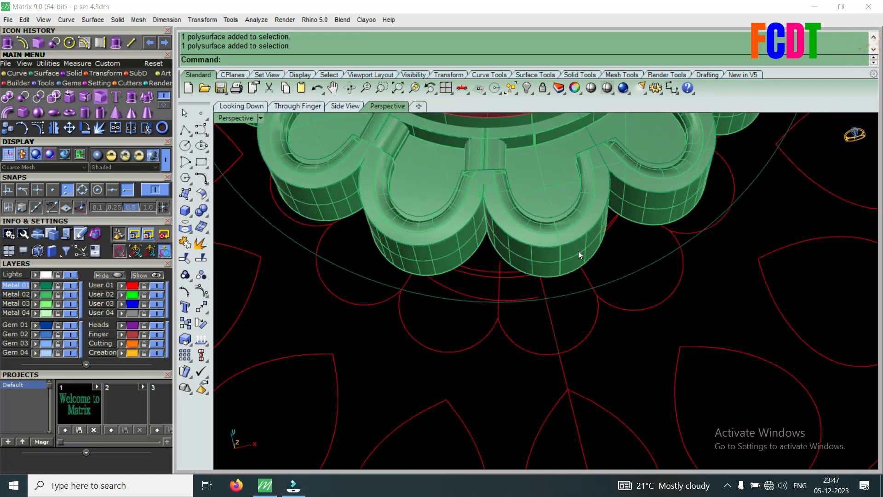
scroll(593, 249, "up", 4)
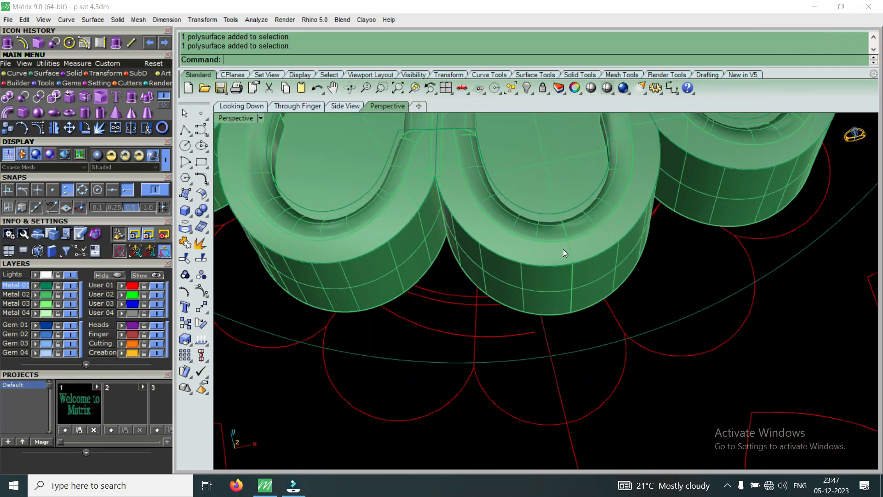
Measure the distance from a lower petal's outer edge to the inner edge of its rim in the Looking Down view.
double_click(229, 117)
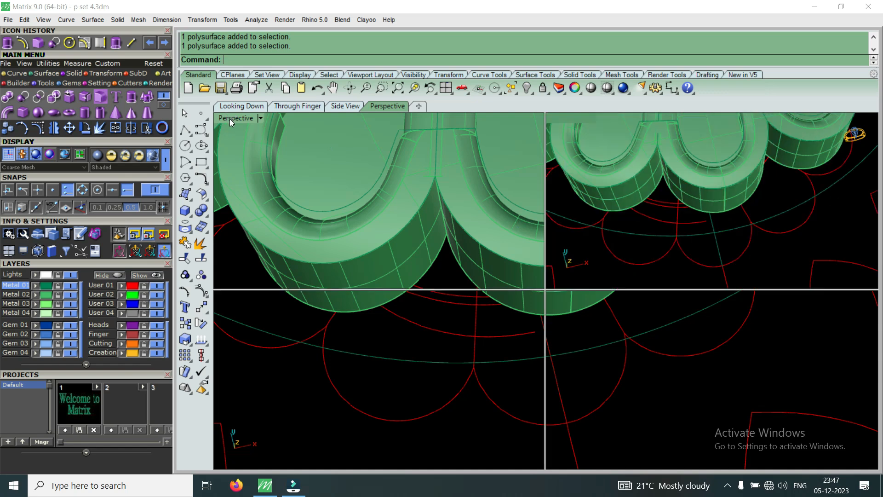
scroll(360, 216, "up", 2)
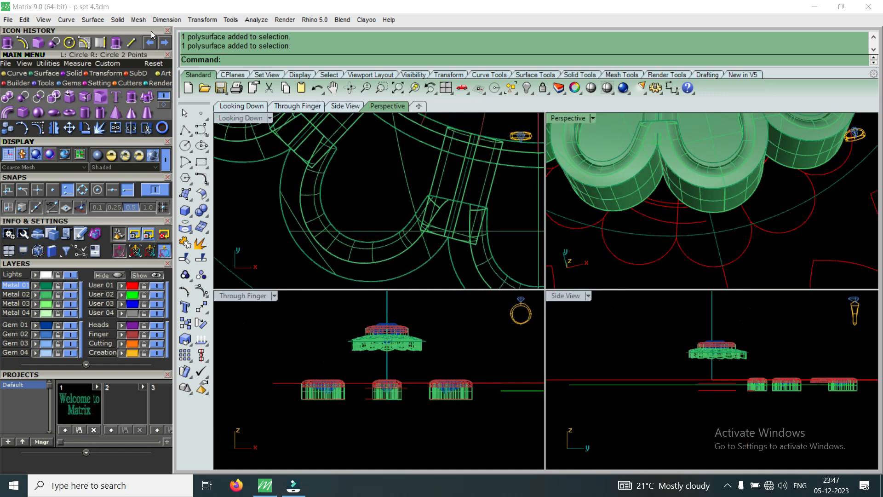
left_click(253, 19)
left_click(291, 153)
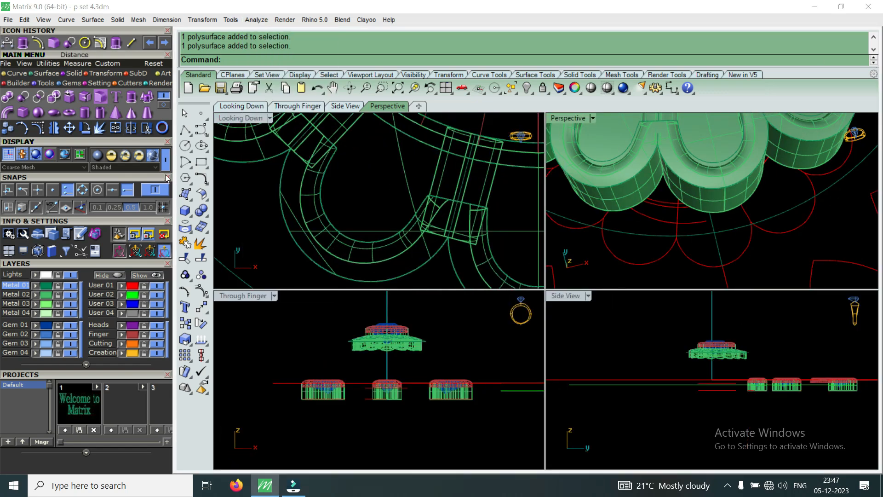
scroll(303, 261, "up", 2)
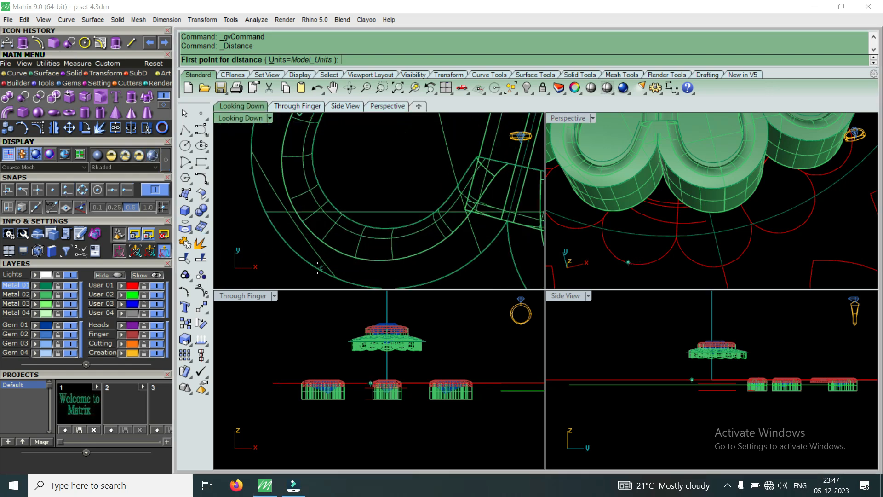
left_click(304, 260)
scroll(340, 220, "up", 2)
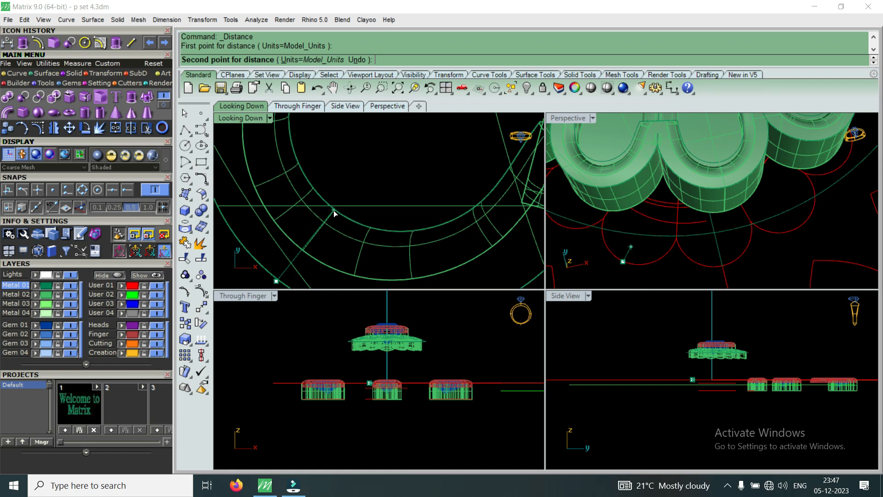
left_click(333, 210)
scroll(339, 207, "down", 3)
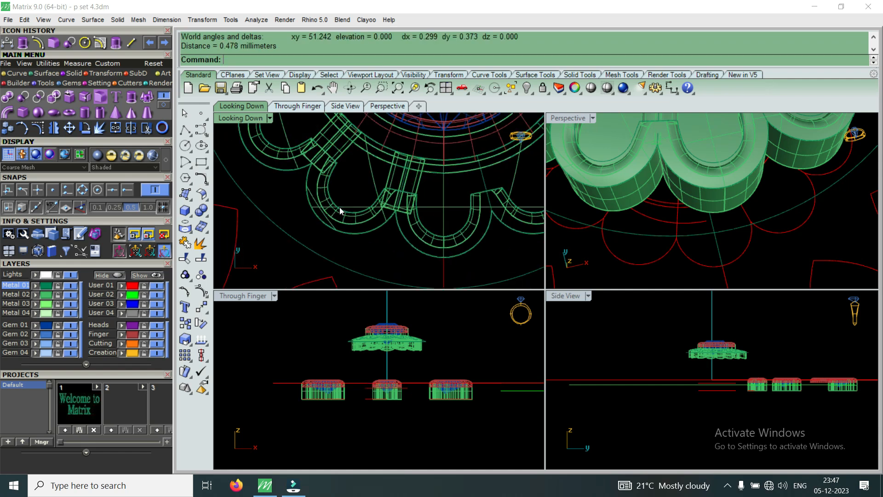
Group the seven rounded dividers along one side of the pear-shaped stone.
scroll(378, 197, "down", 2)
scroll(400, 196, "up", 3)
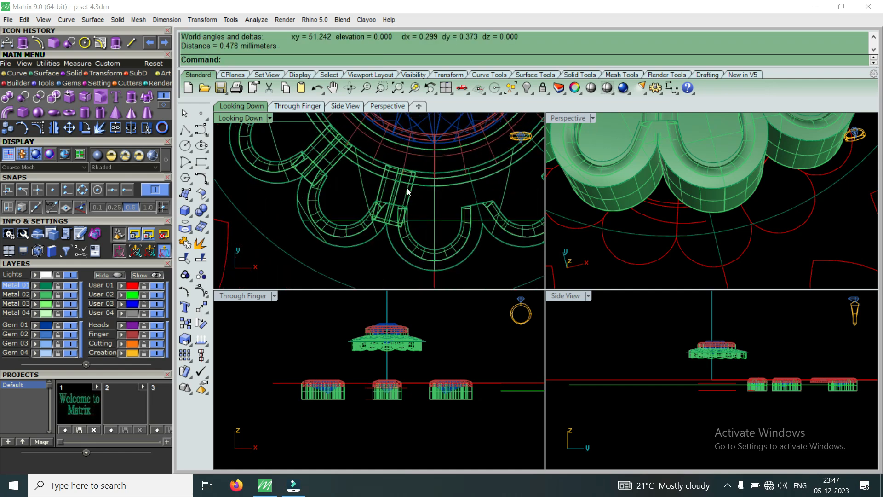
left_click(404, 197)
scroll(365, 182, "up", 3)
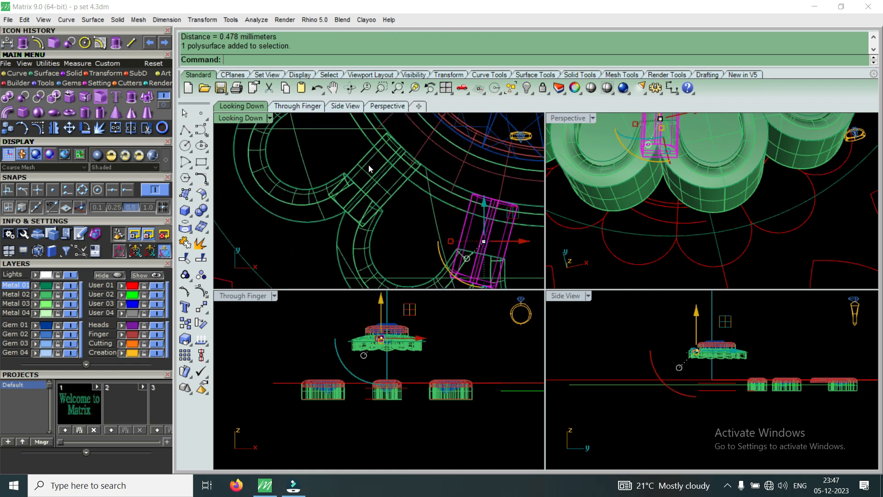
left_click(369, 164)
scroll(365, 175, "down", 2)
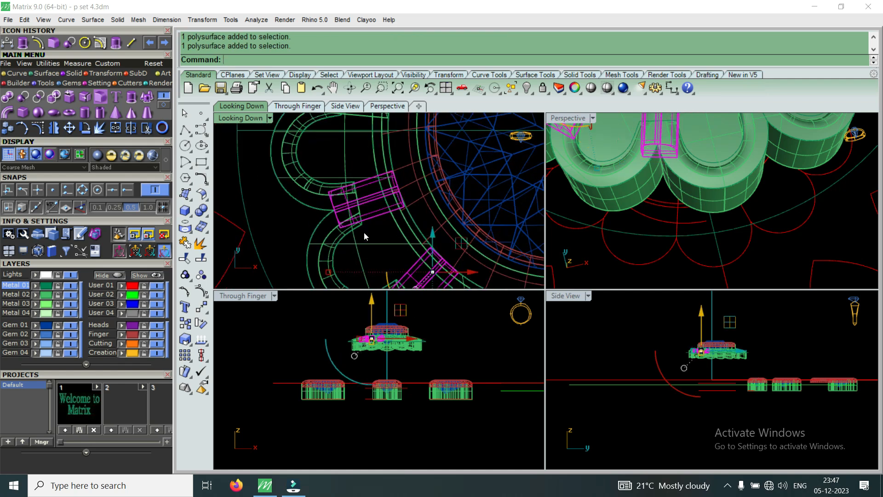
scroll(367, 197, "down", 3)
scroll(374, 144, "up", 5)
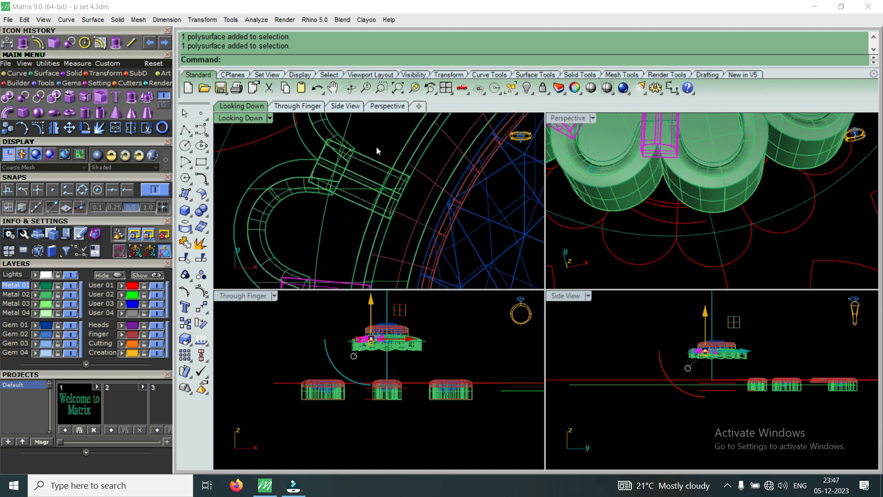
left_click(364, 175, "shift")
scroll(364, 176, "down", 5)
scroll(386, 148, "up", 3)
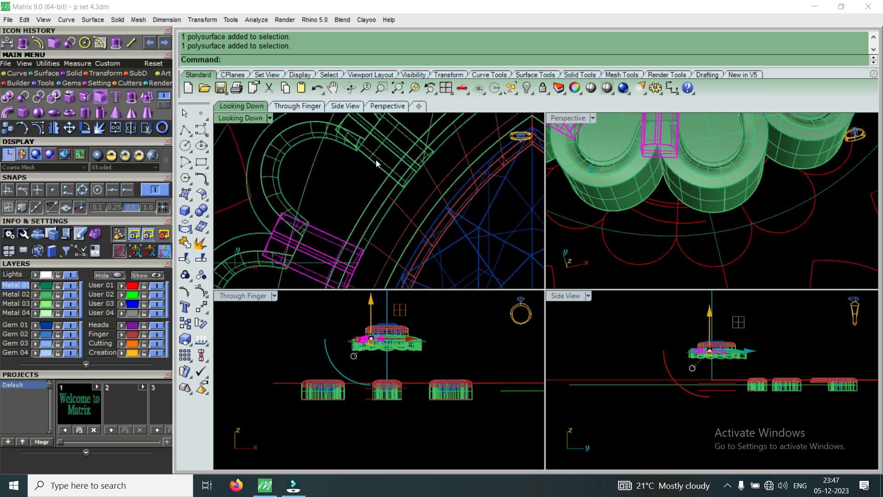
scroll(371, 177, "down", 3)
scroll(414, 147, "up", 5)
scroll(419, 143, "down", 5)
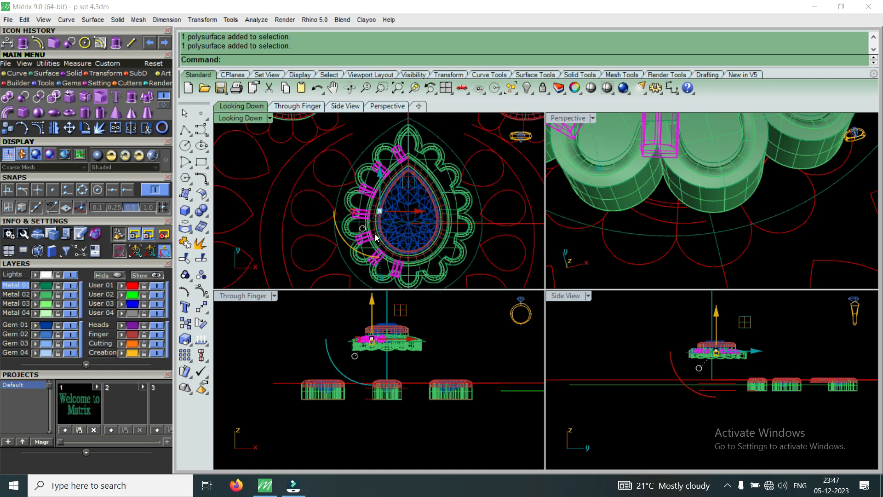
type("g")
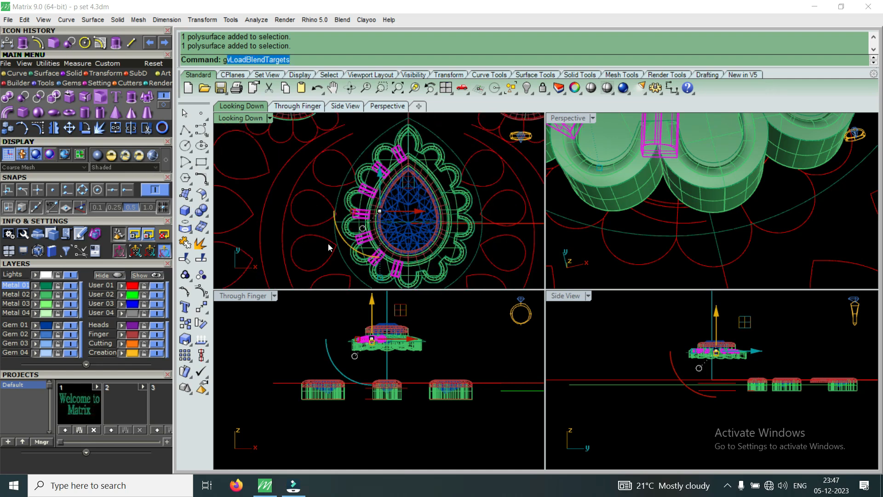
type("roup")
key("Return")
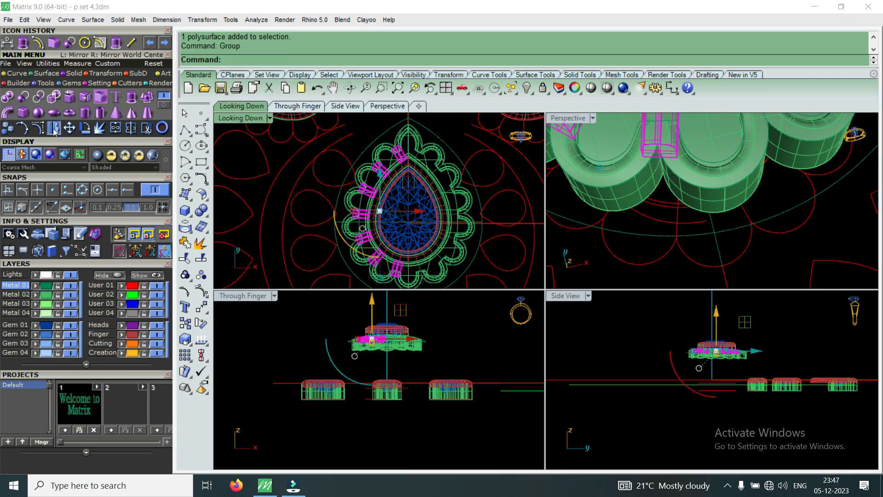
Mirror a copy of the grouped dividers to the opposite side of the stone, across the vertical centre line through the origin (0).
left_click(54, 128)
type("0")
key("Return")
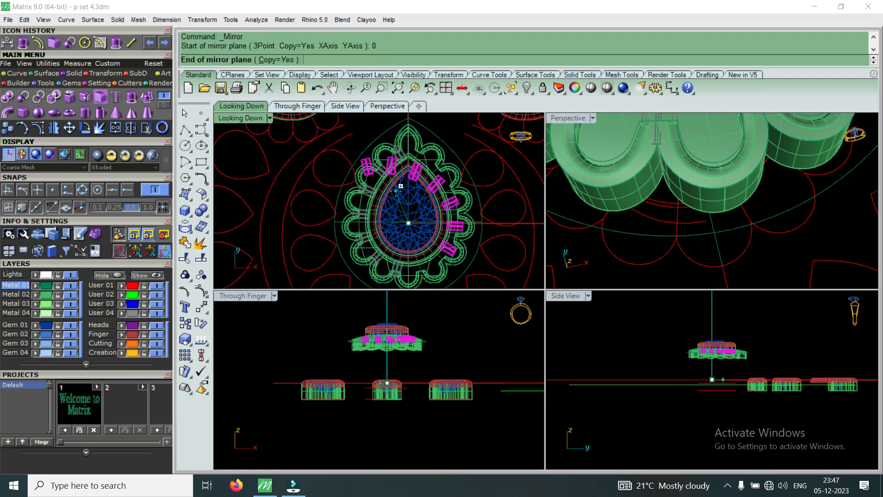
left_click(420, 148)
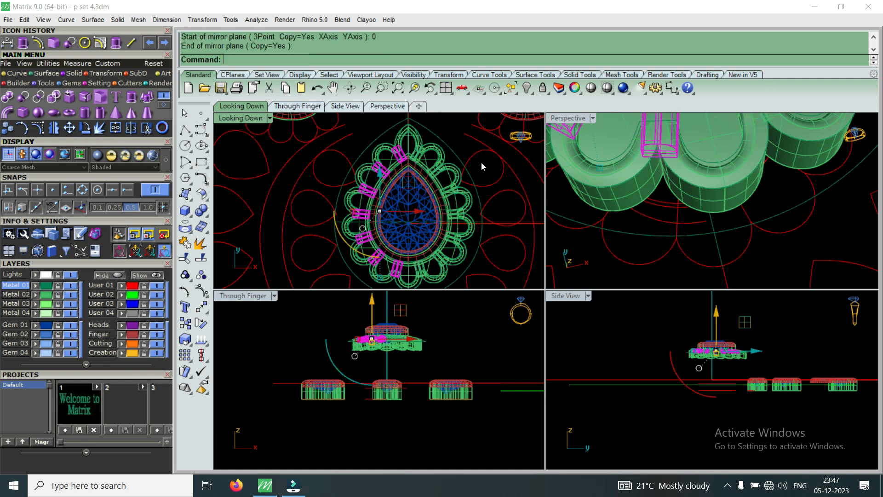
Add the mirrored dividers and the petal body to the selected dividers and group them all together.
double_click(562, 117)
scroll(561, 274, "down", 8)
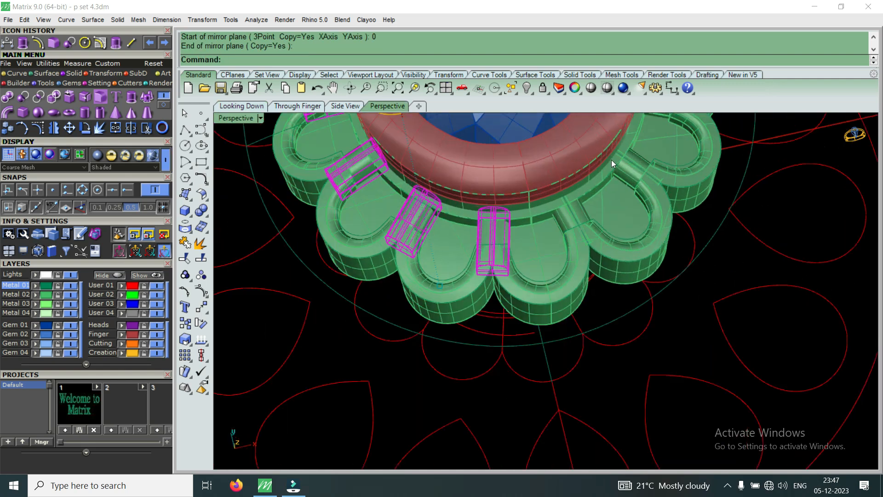
scroll(612, 159, "up", 5)
left_click(641, 175, "shift")
left_click(567, 282, "shift")
scroll(568, 282, "down", 5)
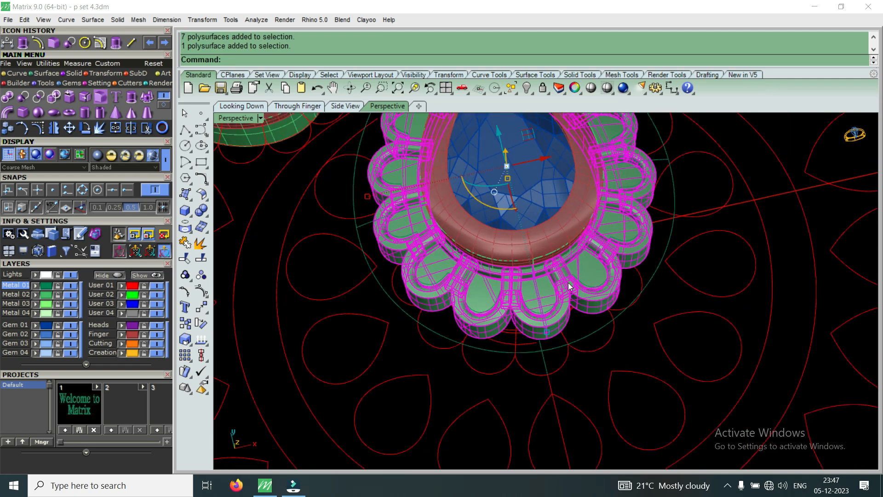
type("group")
key("Return")
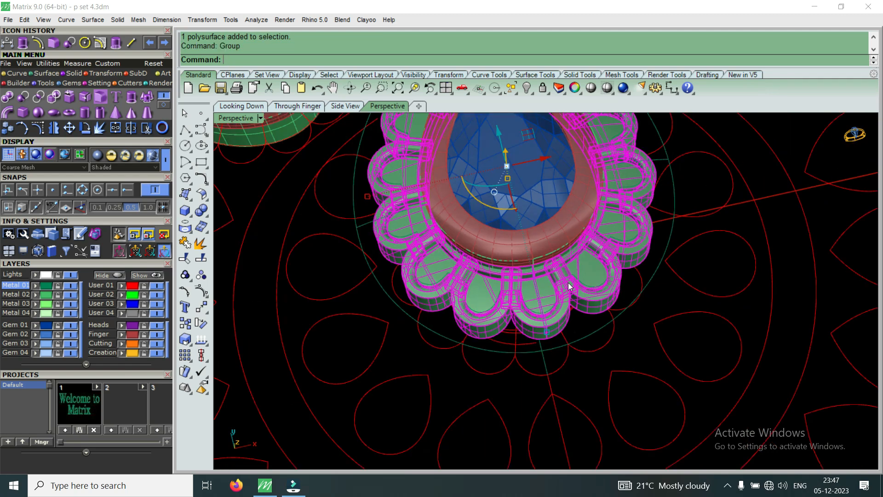
Move the grouped petal body and dividers to the User 04 layer and clear the selection.
left_click(121, 313)
left_click(266, 312)
scroll(461, 305, "down", 5)
right_click_drag(463, 306, 521, 342)
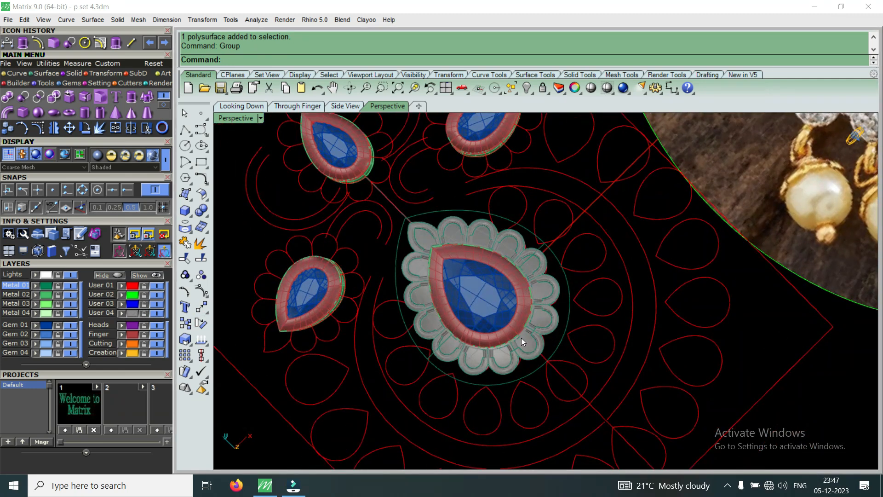
Compare the finished grey petal border and its dividers with the emerald's petal border in the reference photo, up close and as a whole.
scroll(522, 337, "down", 6)
scroll(672, 181, "up", 4)
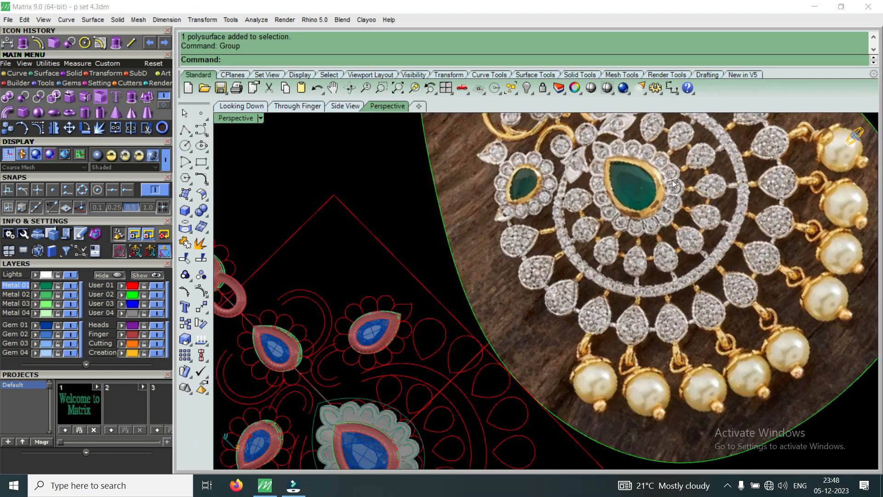
scroll(672, 180, "up", 5)
scroll(669, 239, "down", 8)
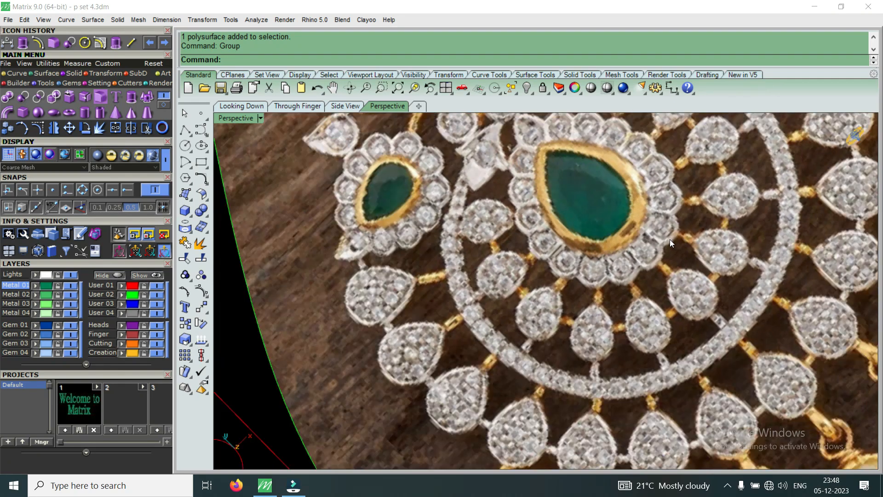
scroll(479, 366, "up", 10)
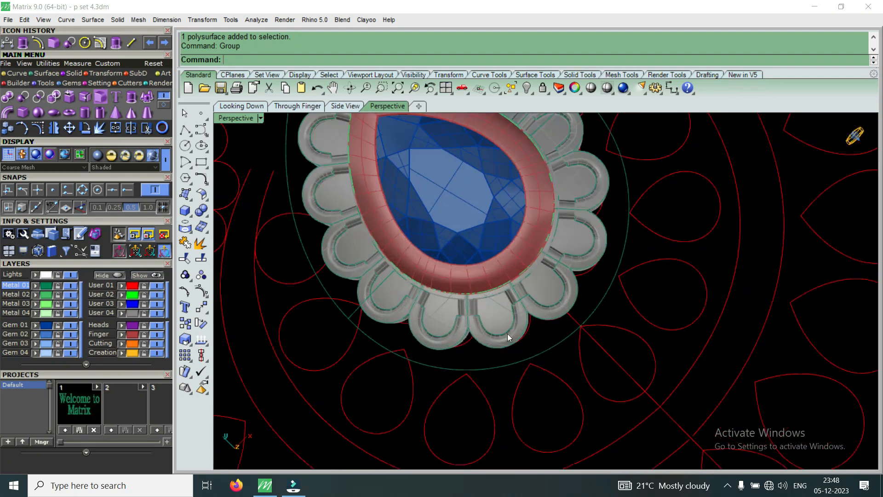
scroll(477, 285, "down", 6)
right_click_drag(493, 310, 412, 351)
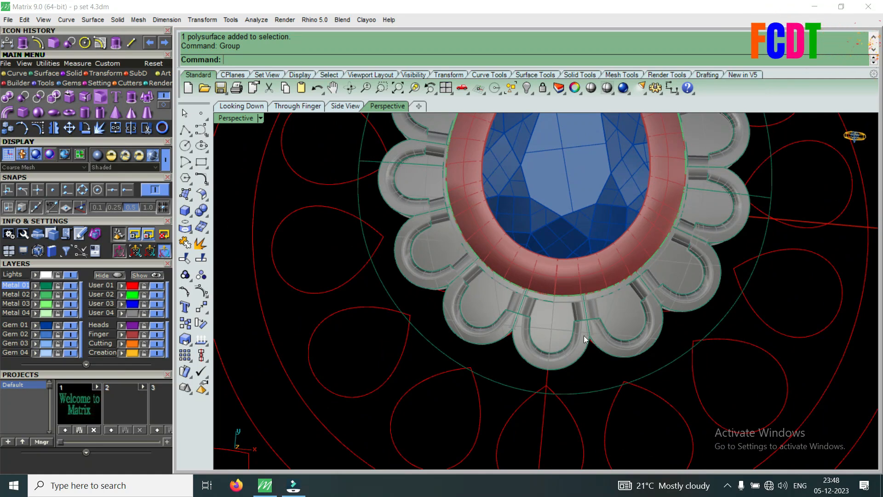
scroll(507, 350, "down", 10)
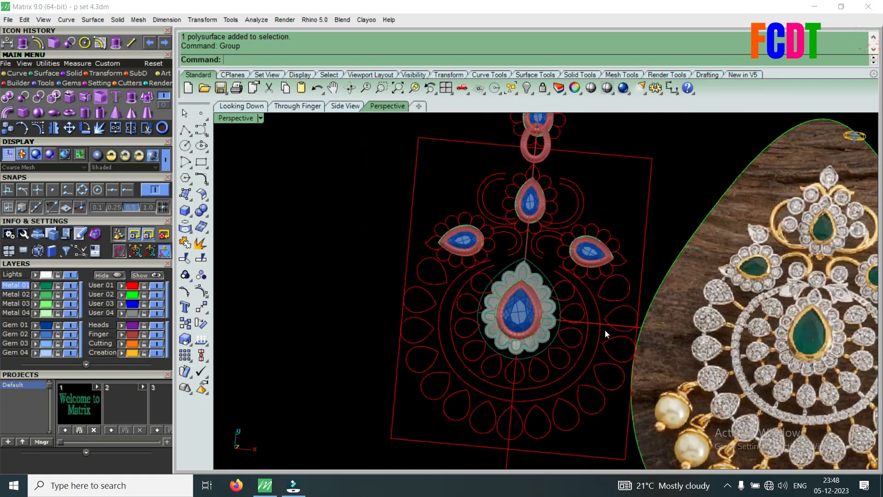
scroll(691, 297, "up", 5)
scroll(683, 308, "up", 5)
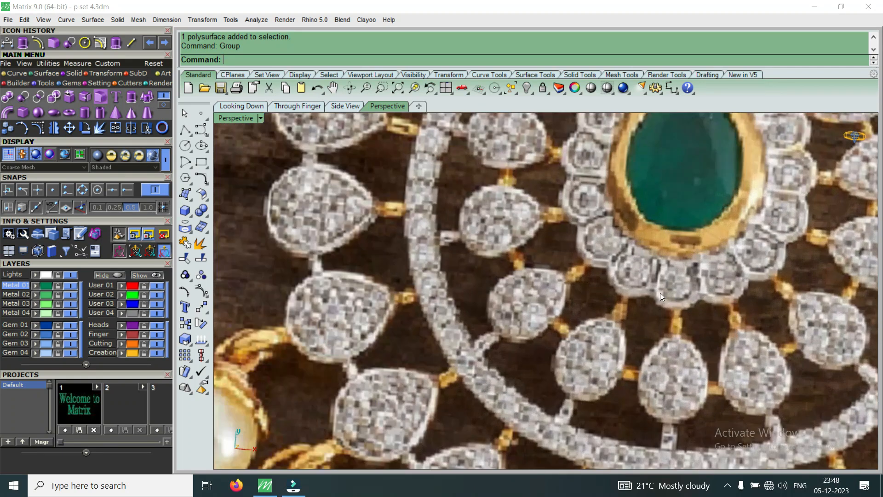
scroll(653, 297, "down", 4)
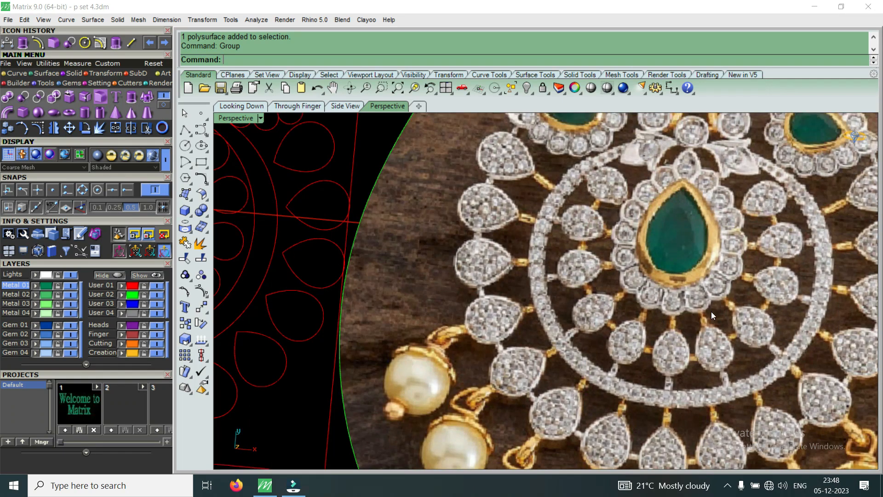
scroll(711, 311, "down", 5)
scroll(464, 296, "up", 8)
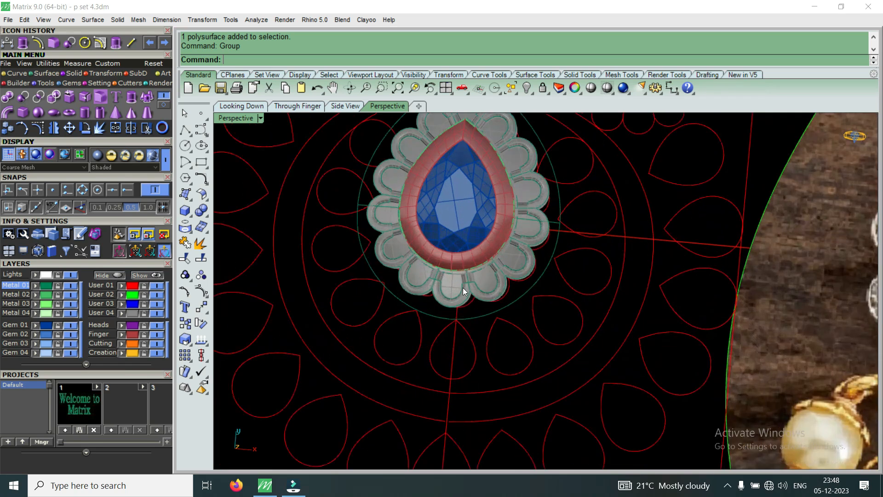
scroll(486, 291, "up", 2)
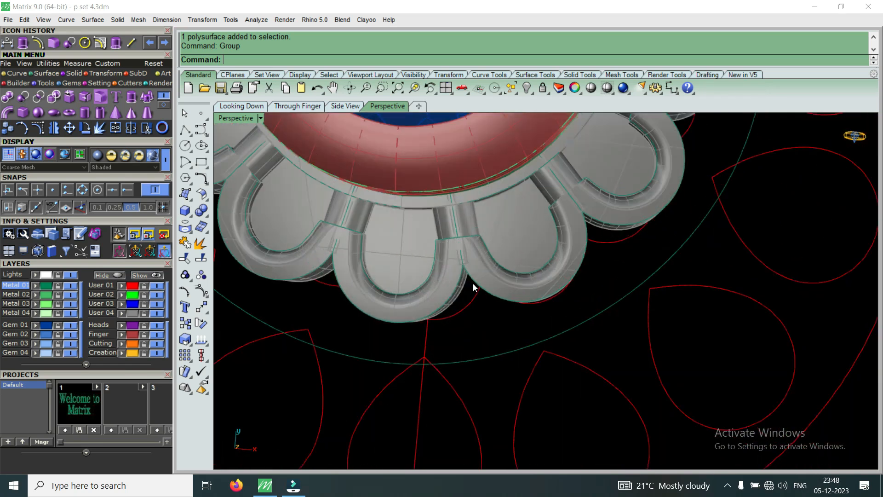
scroll(473, 283, "down", 6)
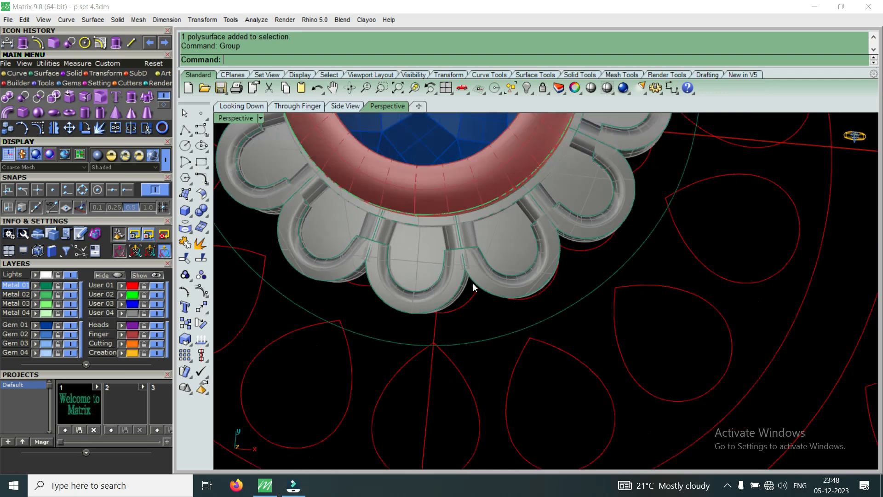
Examine the petal border and its dividers around the central stone's rounded end, up close and from several angles.
scroll(471, 305, "up", 8)
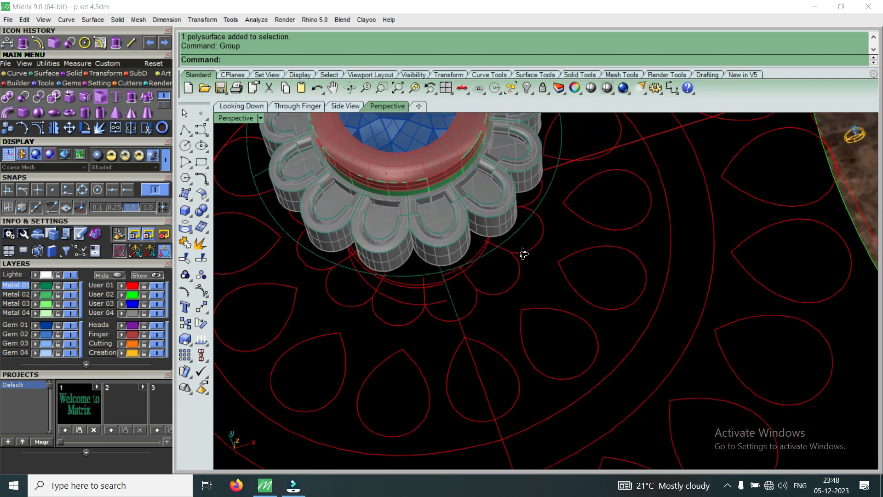
scroll(446, 306, "down", 8)
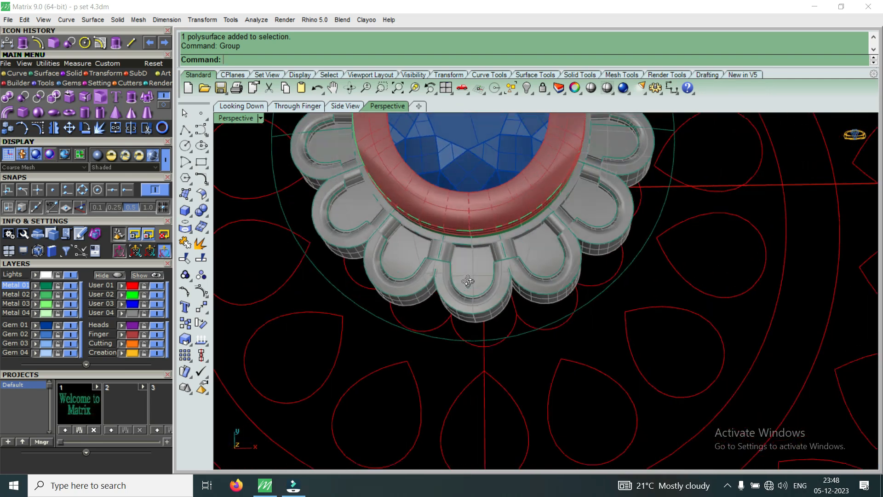
scroll(446, 307, "down", 5)
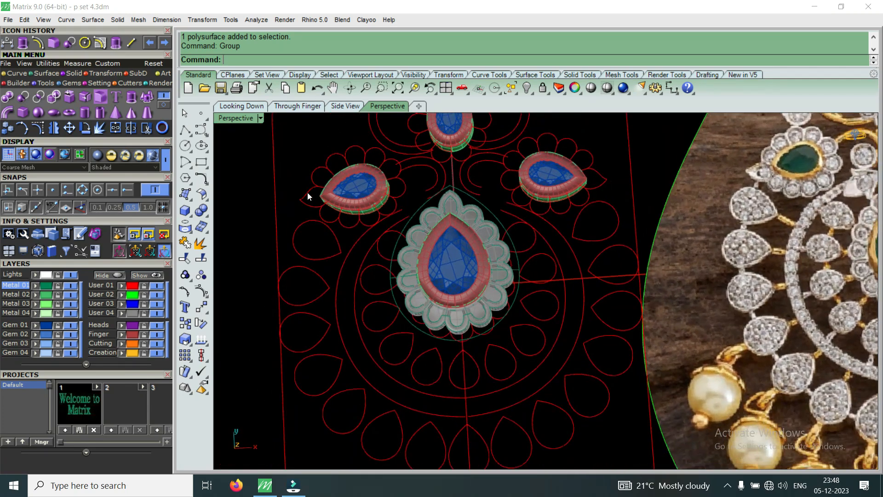
scroll(423, 287, "up", 10)
scroll(447, 384, "up", 6)
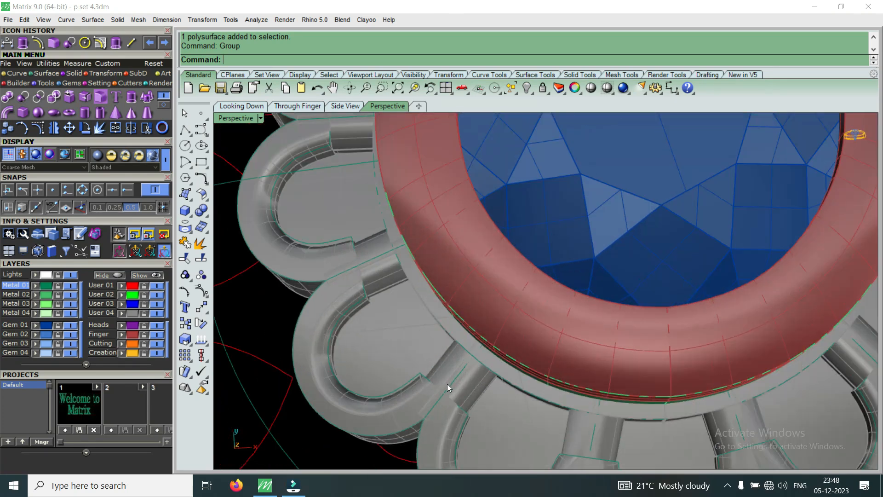
scroll(448, 384, "down", 8)
right_click_drag(473, 378, 571, 358)
scroll(521, 302, "up", 7)
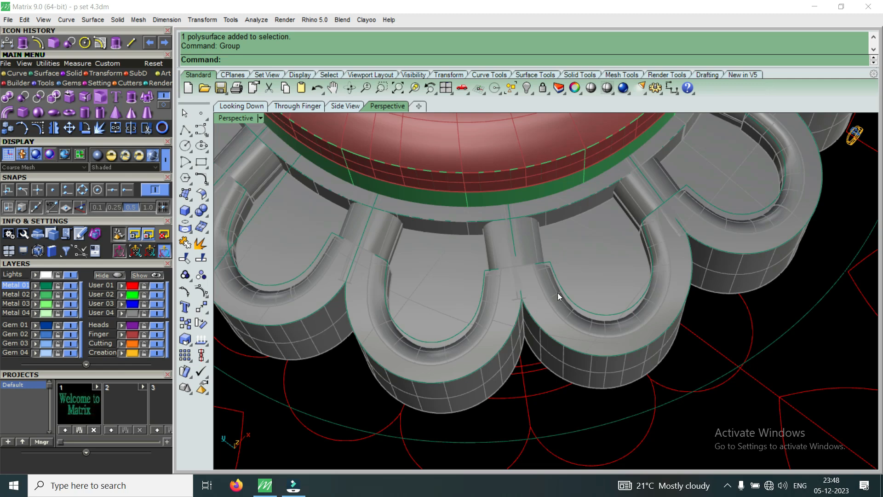
scroll(548, 277, "down", 5)
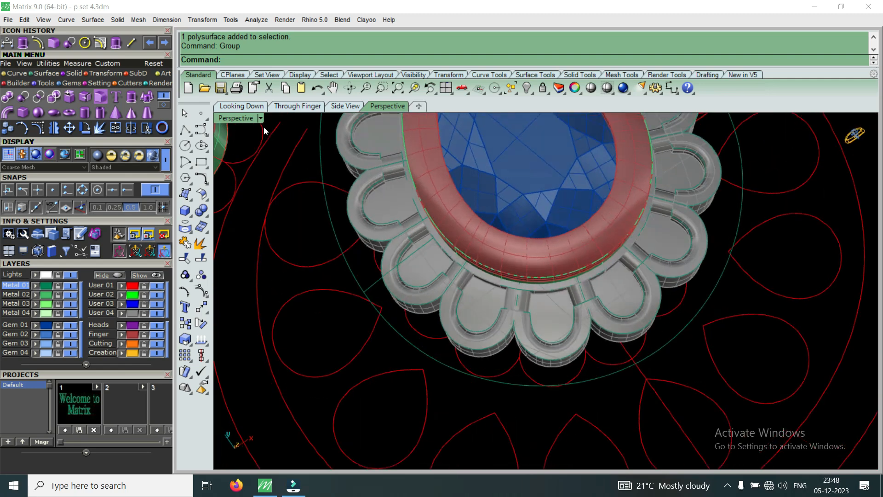
Lower the central pear-shaped stone with its bezel so it sits deeper inside the petal body, and clear the selection.
scroll(405, 283, "down", 6)
right_click_drag(404, 283, 485, 158)
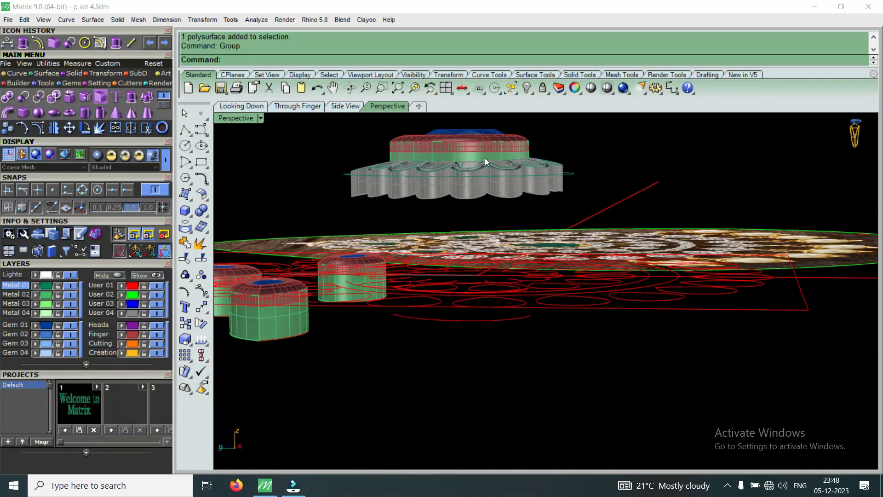
scroll(484, 158, "up", 4)
left_click(465, 148)
scroll(465, 148, "up", 2)
left_click_drag(446, 130, 446, 153)
scroll(524, 187, "down", 4)
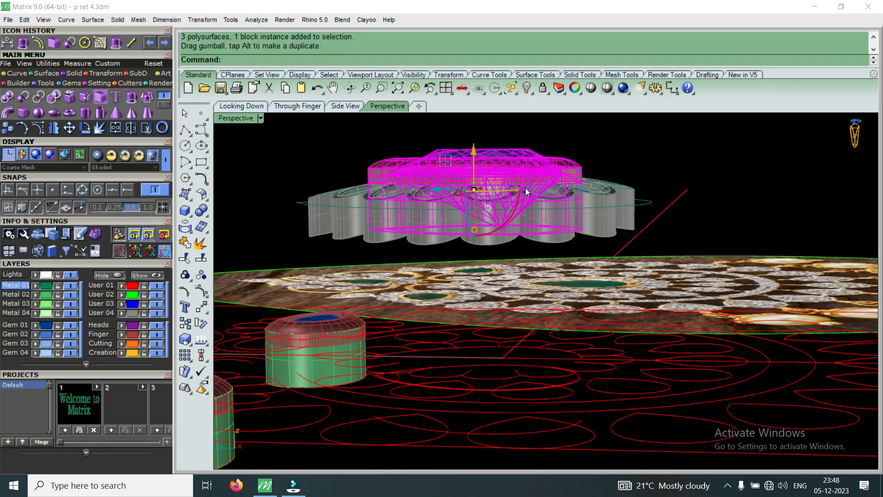
right_click_drag(436, 196, 442, 209)
left_click(618, 207)
Show the perspective view in Machine display mode and inspect the petal setting around the central stone.
right_click_drag(619, 207, 560, 333)
scroll(537, 290, "down", 4)
right_click_drag(536, 288, 498, 311)
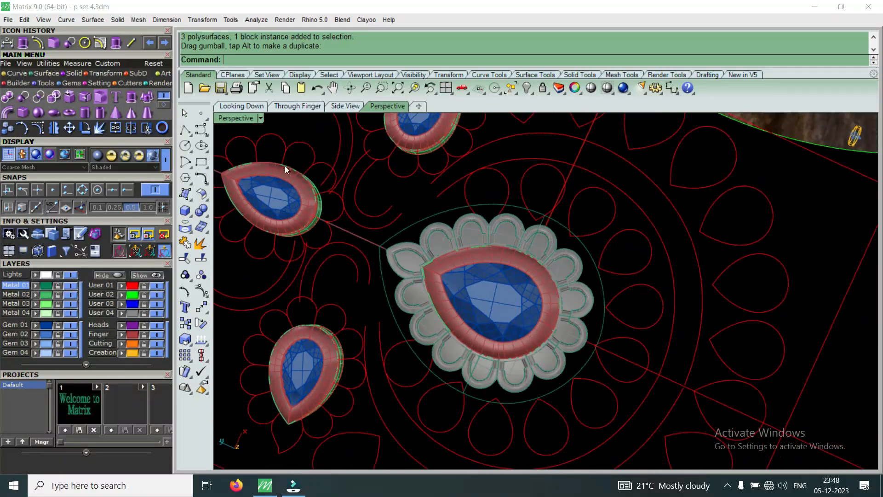
left_click(231, 121)
left_click(307, 235)
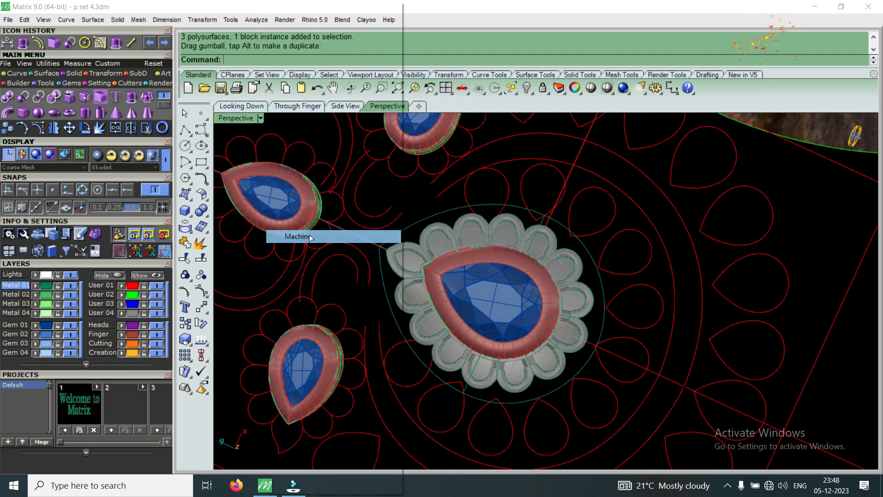
scroll(517, 299, "up", 3)
right_click_drag(518, 297, 429, 321)
scroll(504, 312, "down", 4)
right_click_drag(506, 314, 475, 305)
scroll(468, 302, "down", 7)
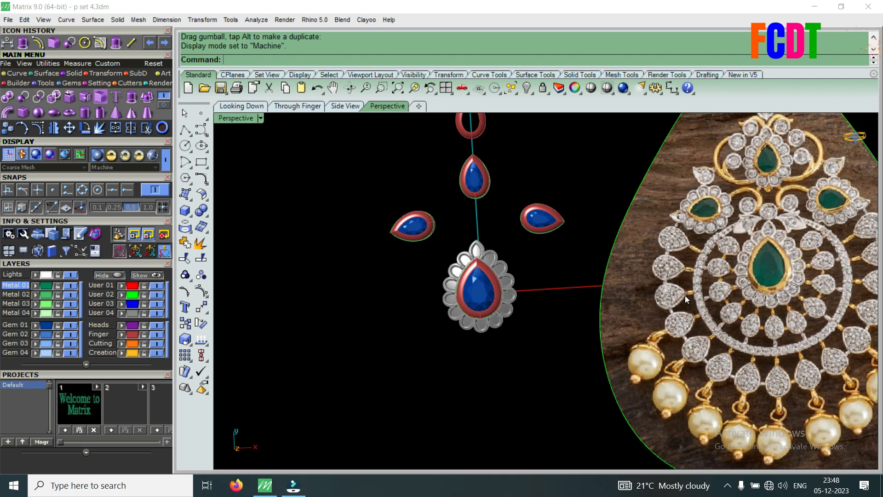
Compare the small round diamonds in the petals around the reference photo's emerald with the modelled petal border.
scroll(778, 308, "up", 7)
scroll(778, 307, "up", 5)
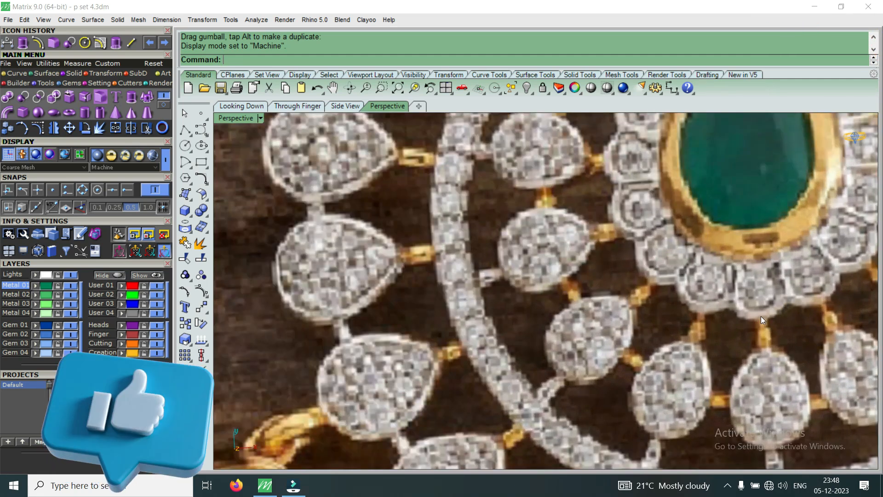
scroll(737, 310, "down", 3)
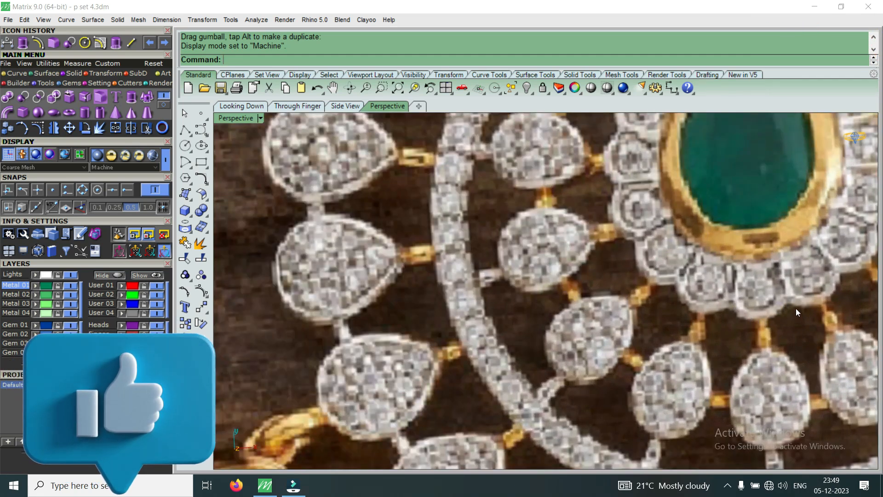
scroll(794, 307, "down", 3)
scroll(751, 320, "down", 5)
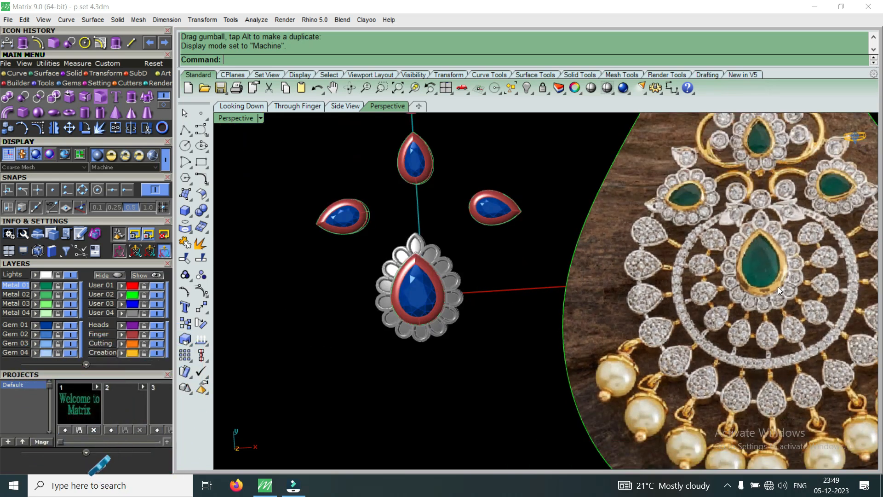
scroll(761, 330, "up", 6)
scroll(761, 327, "up", 3)
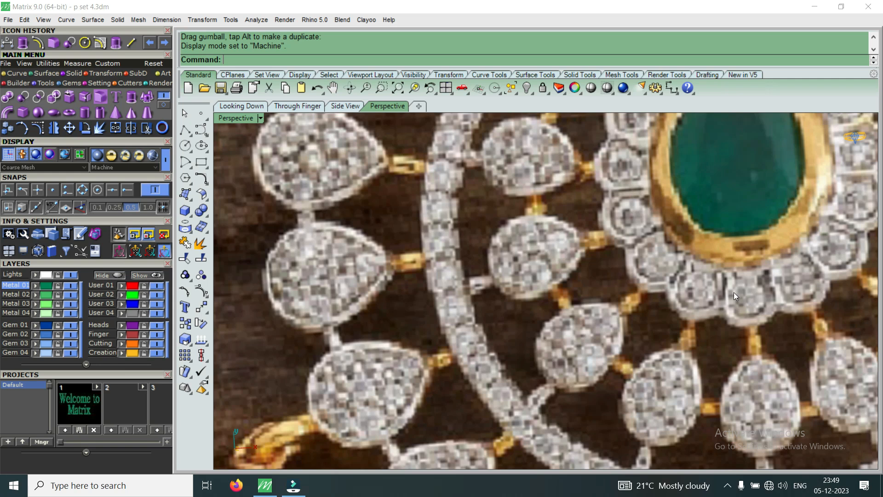
scroll(734, 293, "down", 5)
scroll(734, 294, "up", 5)
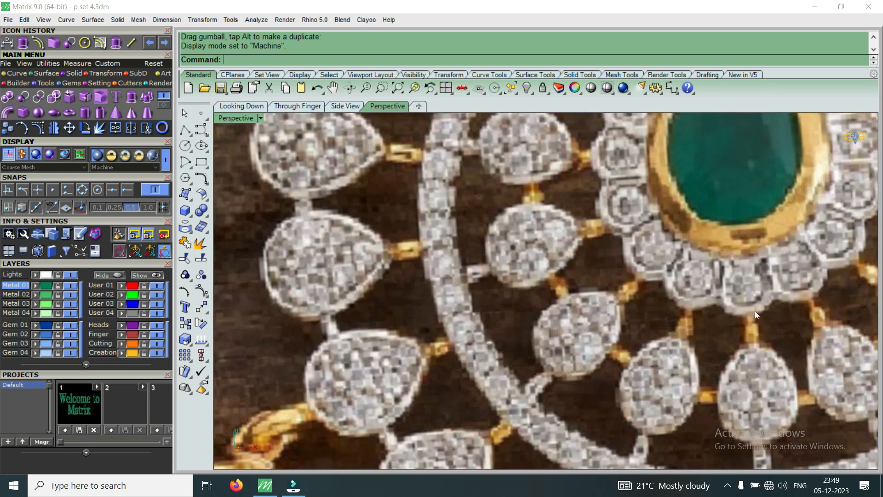
scroll(762, 290, "down", 5)
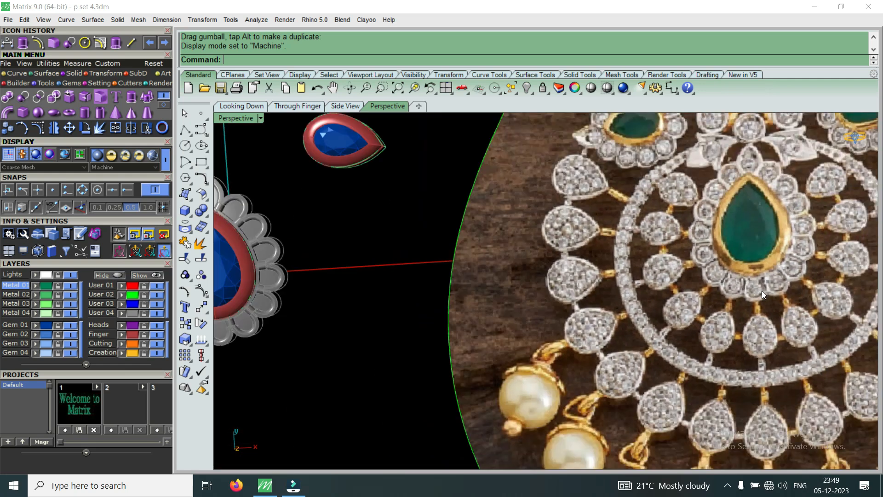
scroll(499, 300, "up", 8)
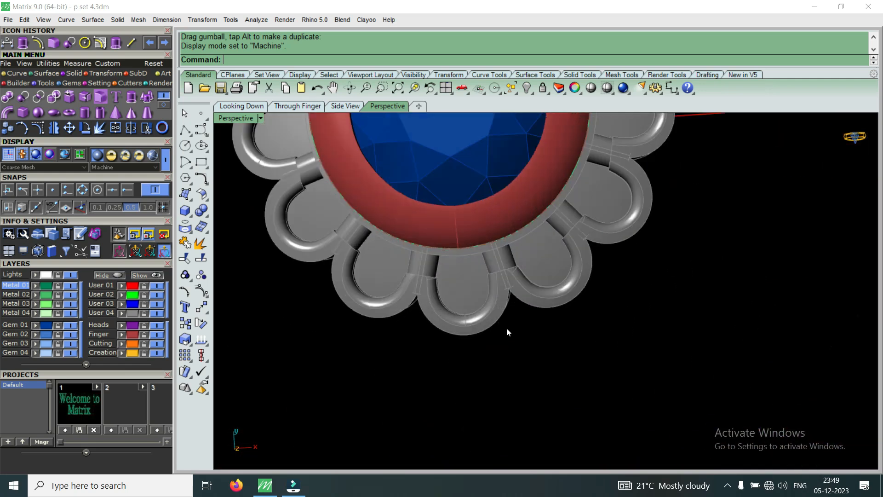
scroll(588, 341, "down", 8)
right_click_drag(515, 297, 531, 292)
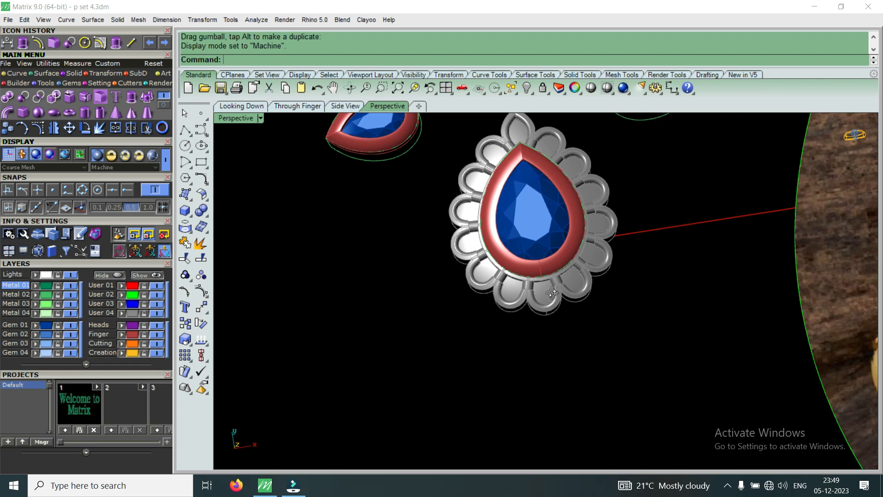
right_click_drag(551, 293, 535, 287)
Select the grouped petal body and return the perspective view to Shaded display mode.
scroll(536, 286, "up", 5)
left_click(544, 346)
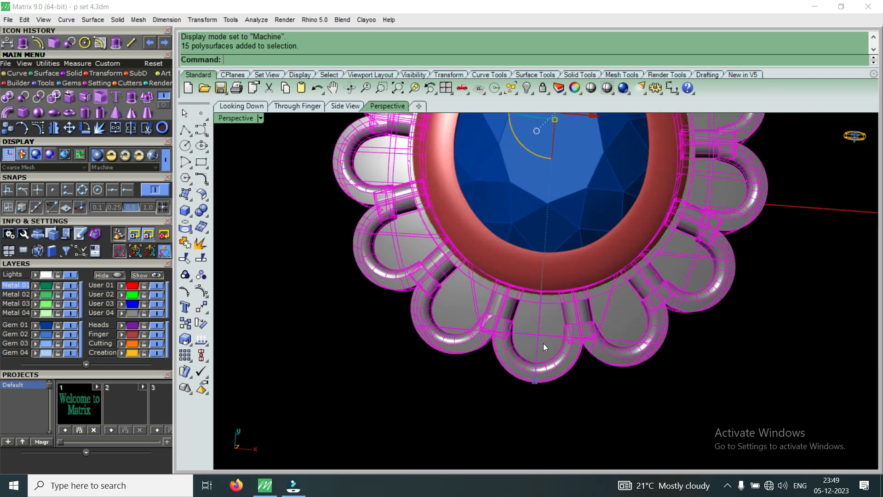
left_click(237, 119)
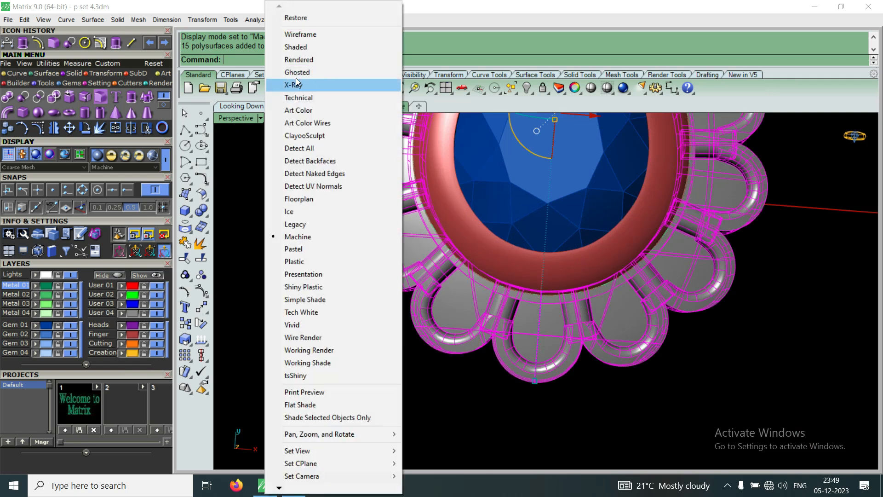
left_click(313, 48)
scroll(533, 348, "up", 3)
scroll(555, 335, "up", 1)
Use Gem on Surface to place a 1.5 mm round gem in the petal on the centre line at the stone's rounded end.
key("F6")
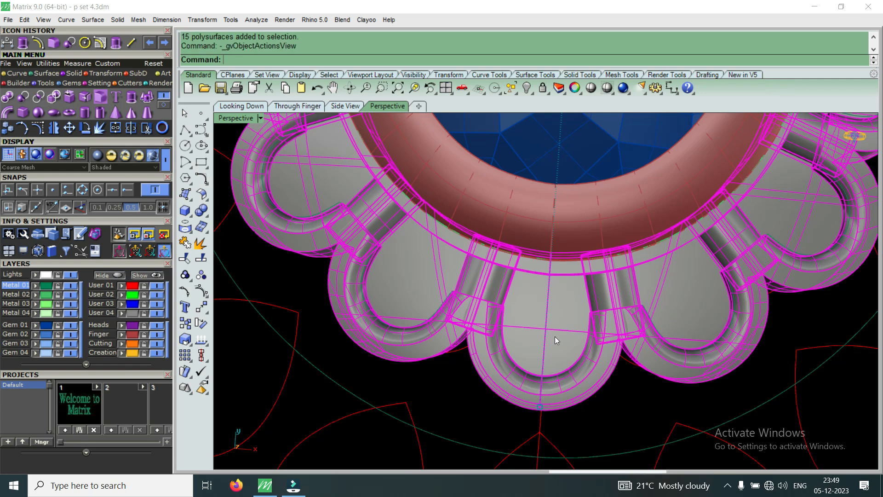
left_click(580, 341)
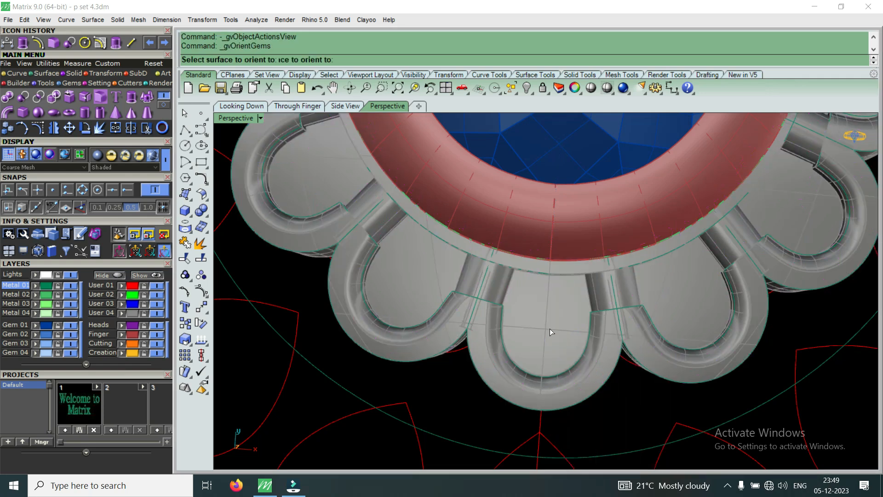
scroll(550, 328, "up", 5)
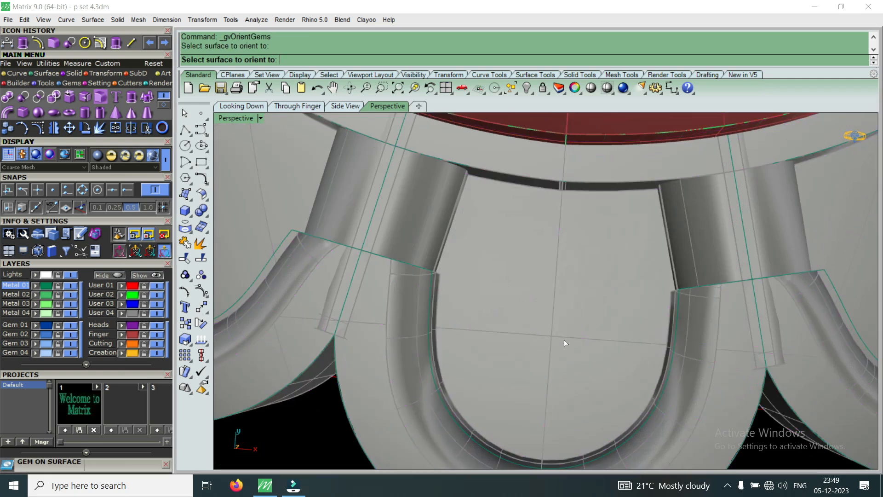
scroll(565, 342, "down", 2)
left_click(562, 339)
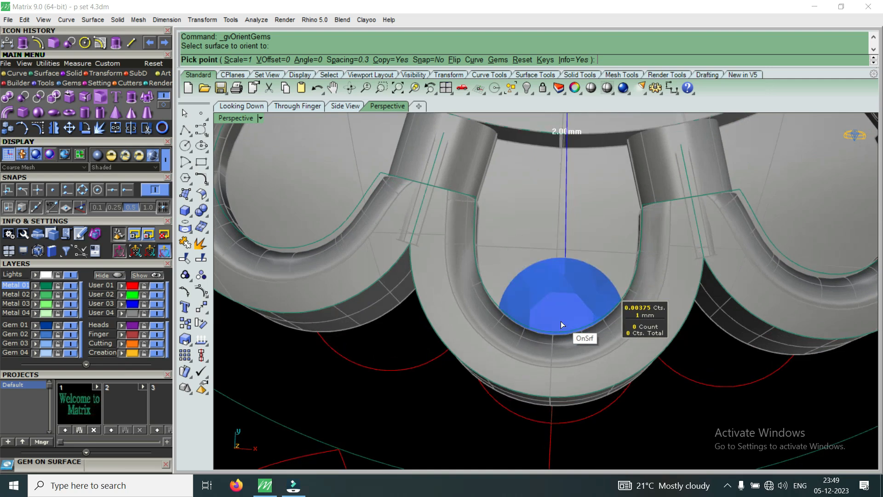
scroll(561, 325, "up", 3)
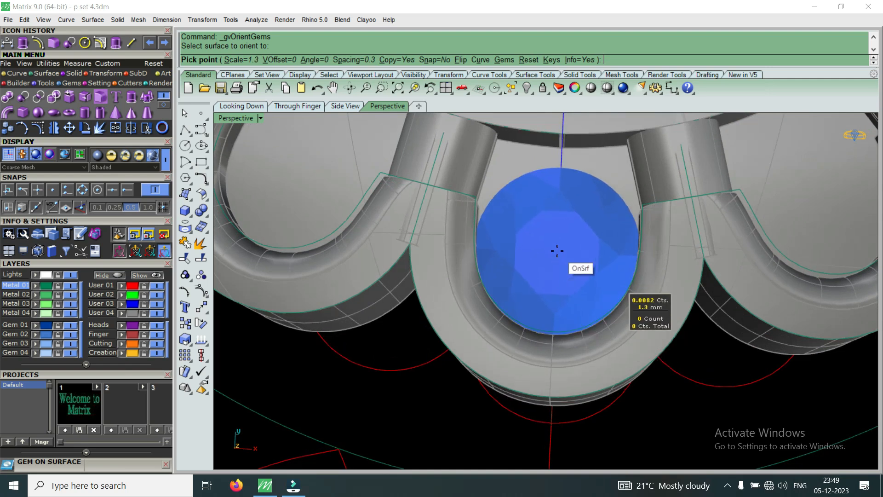
scroll(556, 239, "up", 1)
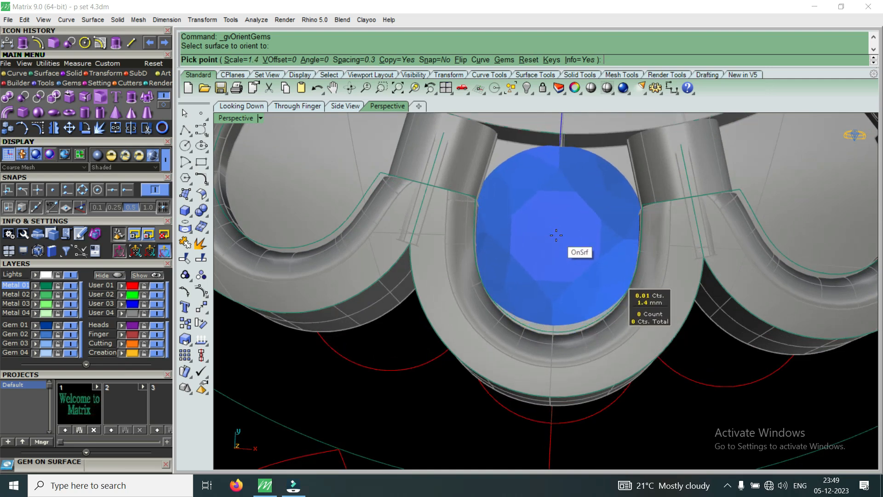
scroll(556, 235, "up", 1)
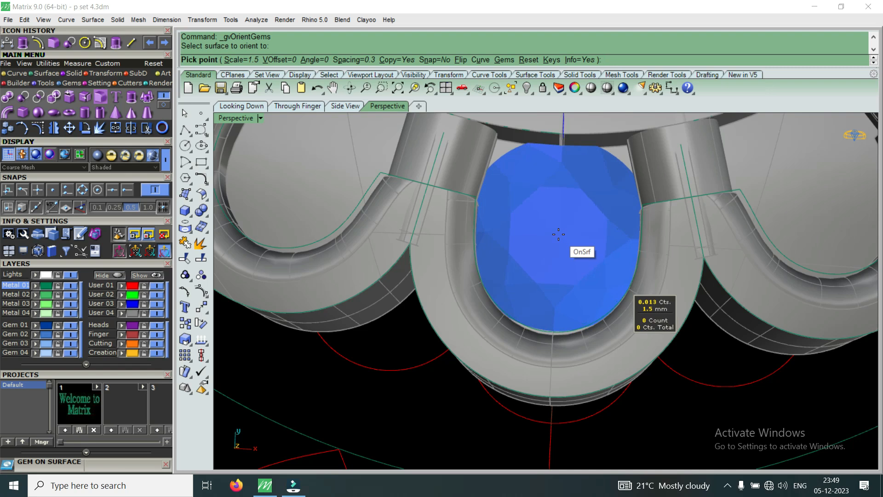
left_click(558, 234)
key("Return")
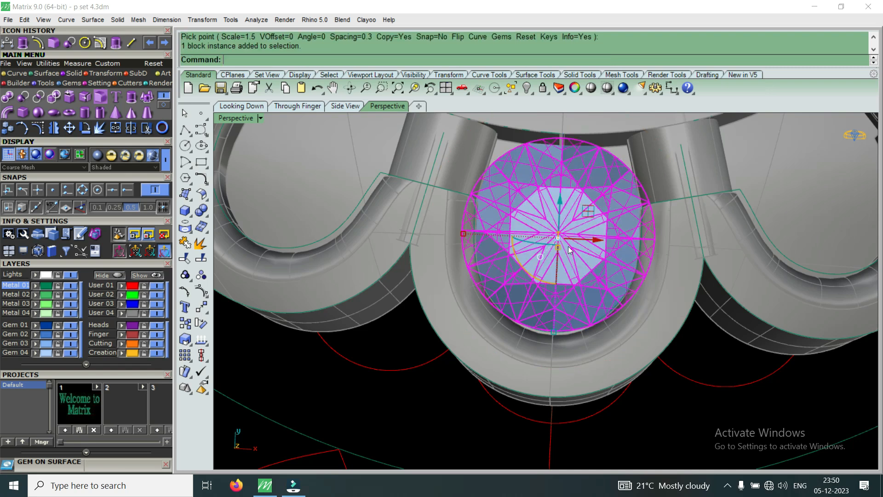
Run Gem on Surface again on the petal floor and place a 1.5 mm gem in the adjacent petal, going clockwise.
scroll(614, 286, "down", 4)
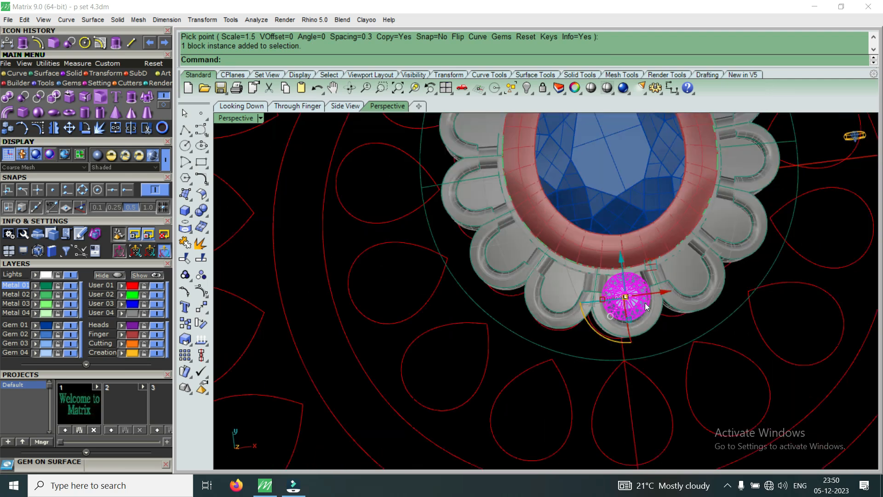
right_click_drag(581, 302, 562, 256)
scroll(562, 255, "up", 3)
left_click(563, 253)
right_click(563, 252)
scroll(566, 253, "up", 3)
scroll(561, 254, "down", 4)
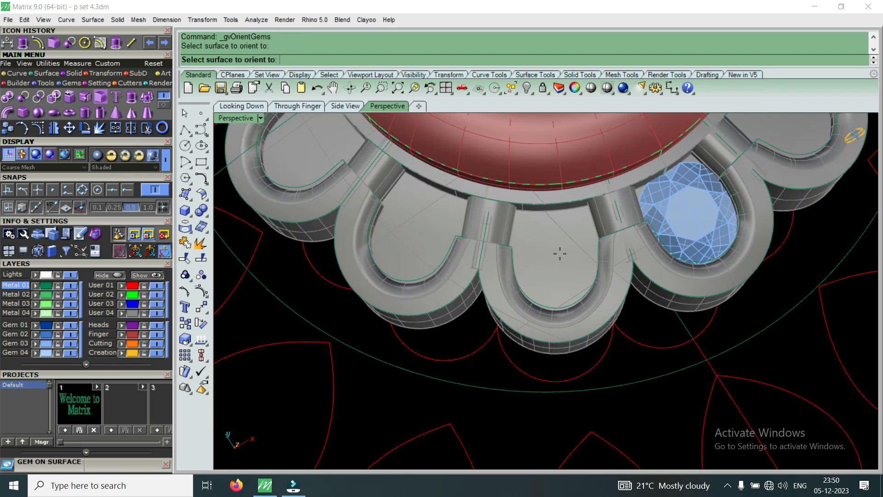
left_click(559, 254)
scroll(558, 253, "up", 2)
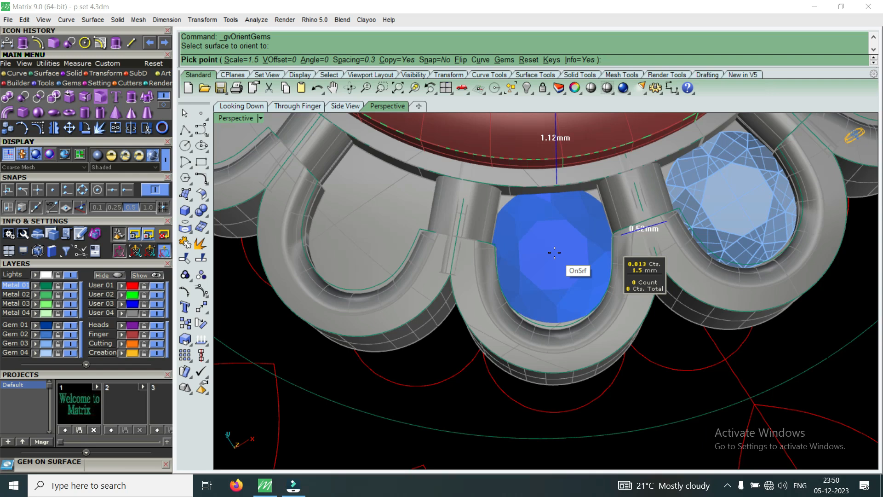
left_click(554, 253)
Place another 1.5 mm round gem in the third petal, continuing clockwise from the centre line.
scroll(543, 295, "down", 3)
scroll(531, 272, "up", 2)
scroll(532, 275, "up", 5)
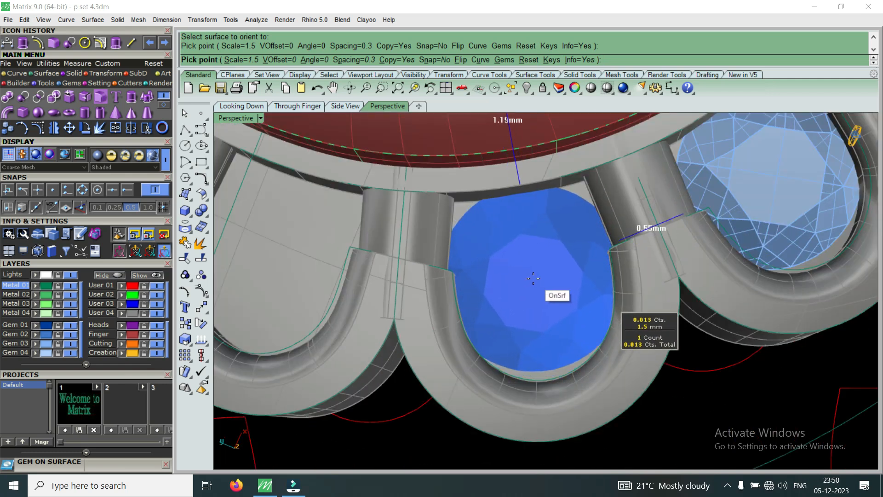
left_click(533, 278)
Place a 1.5 mm round gem in the fourth petal, continuing clockwise from the centre line, and finish Gem on Surface.
scroll(533, 277, "down", 6)
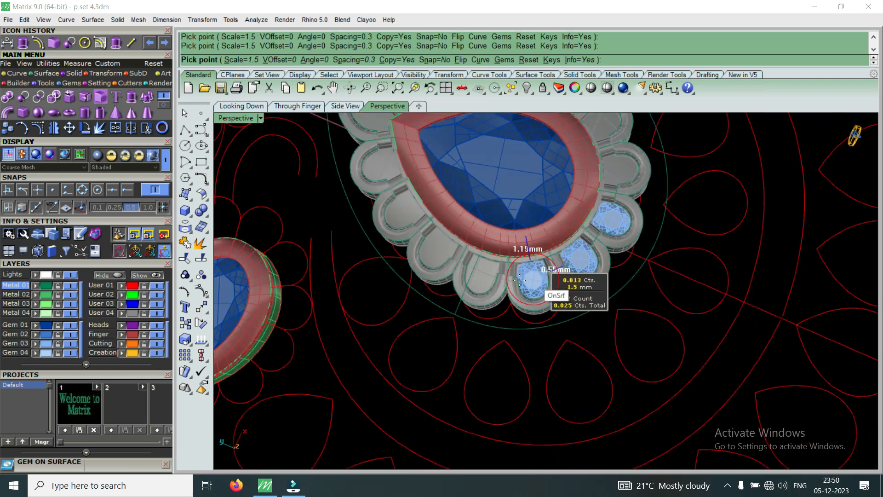
scroll(478, 282, "up", 4)
scroll(515, 294, "up", 2)
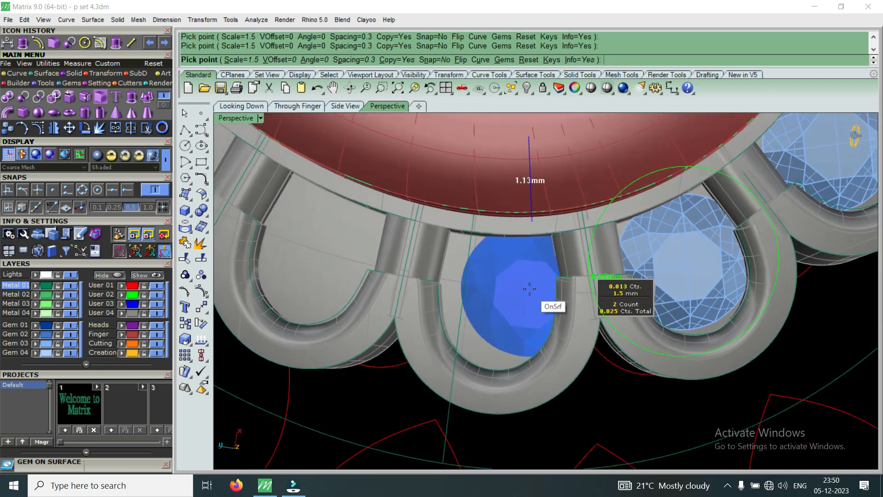
left_click(500, 295)
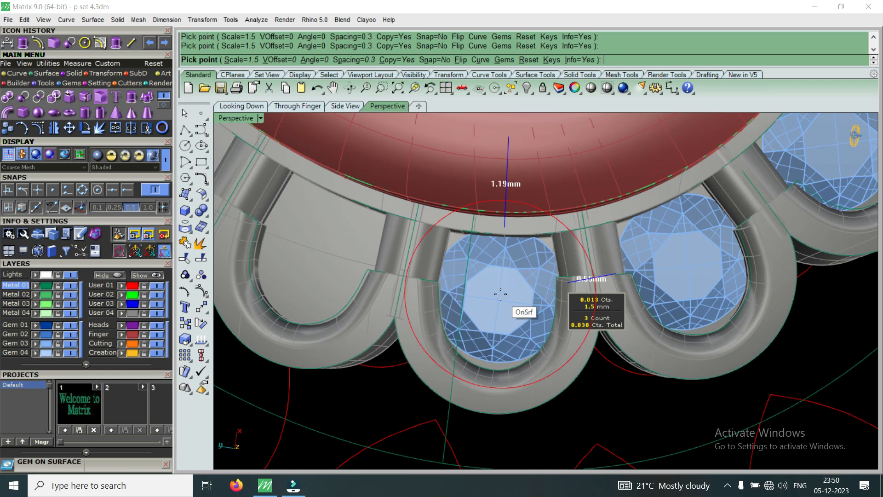
key("Return")
Examine how the 1.5 mm gems fit between the shared divider walls of the filled petals.
scroll(500, 295, "down", 5)
scroll(501, 297, "up", 5)
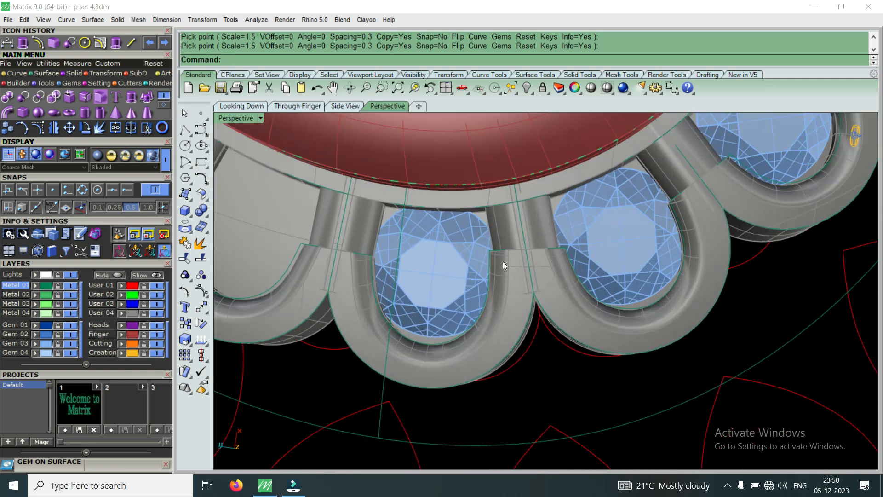
scroll(510, 285, "up", 6)
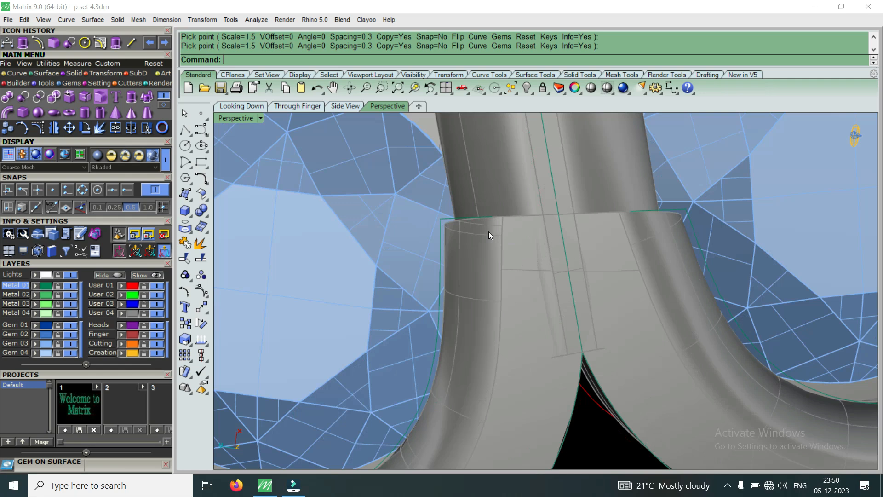
scroll(496, 227, "down", 5)
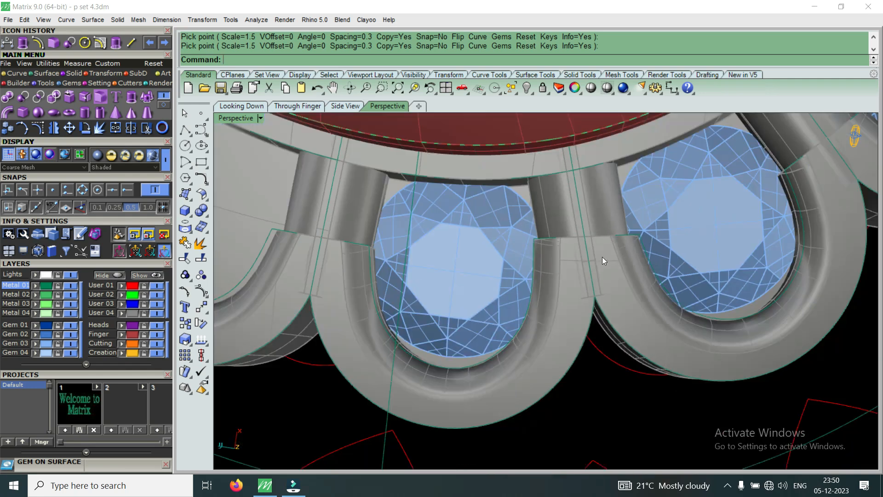
scroll(580, 261, "up", 5)
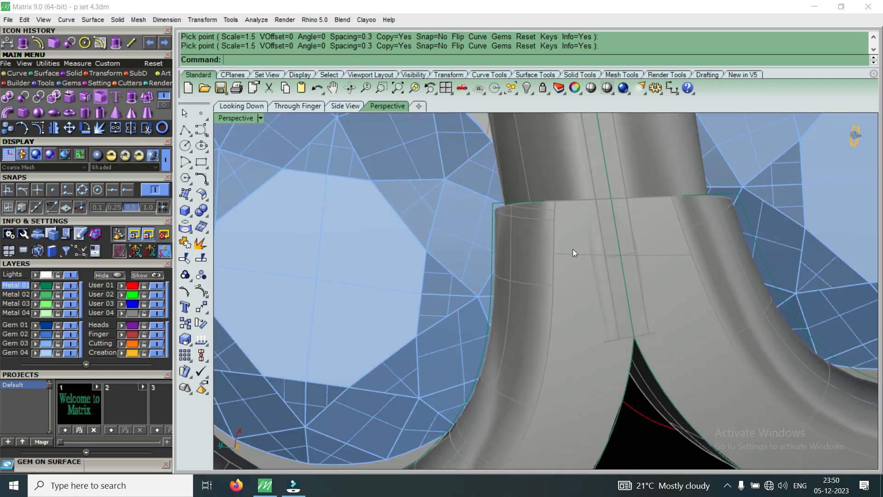
scroll(573, 249, "down", 8)
right_click_drag(664, 237, 663, 274, "shift")
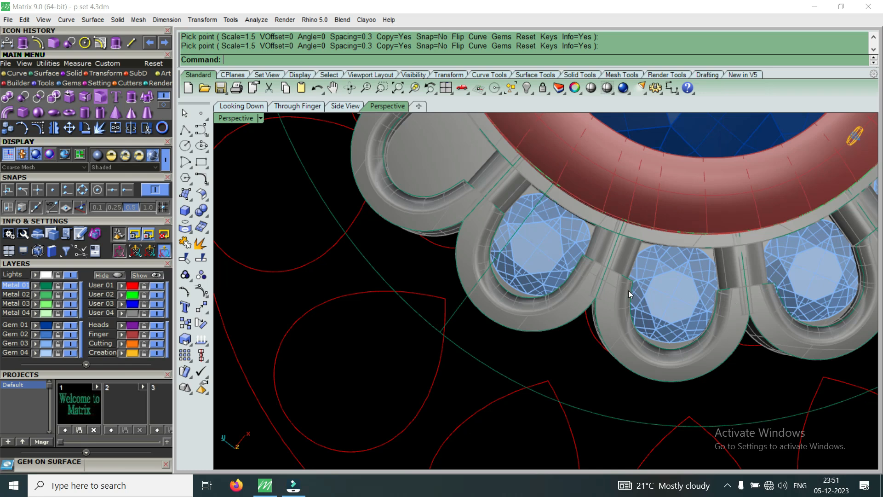
scroll(621, 296, "up", 2)
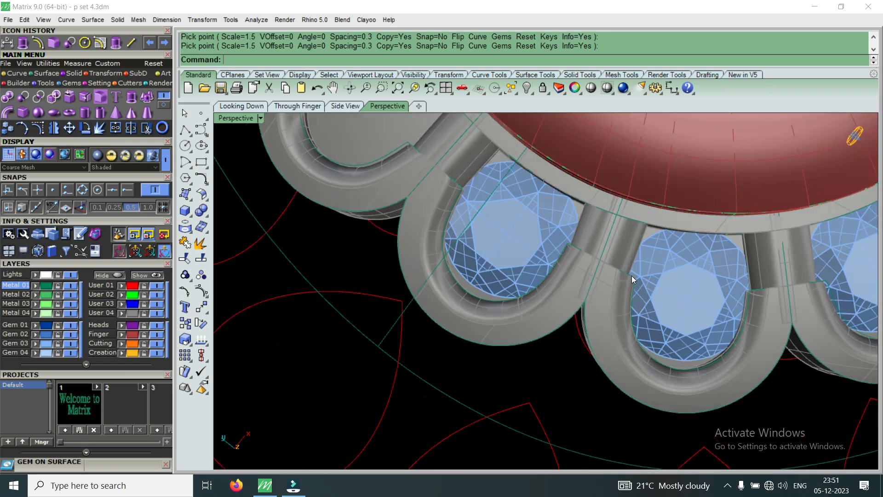
scroll(628, 277, "down", 1)
scroll(633, 285, "down", 2)
scroll(634, 285, "down", 1)
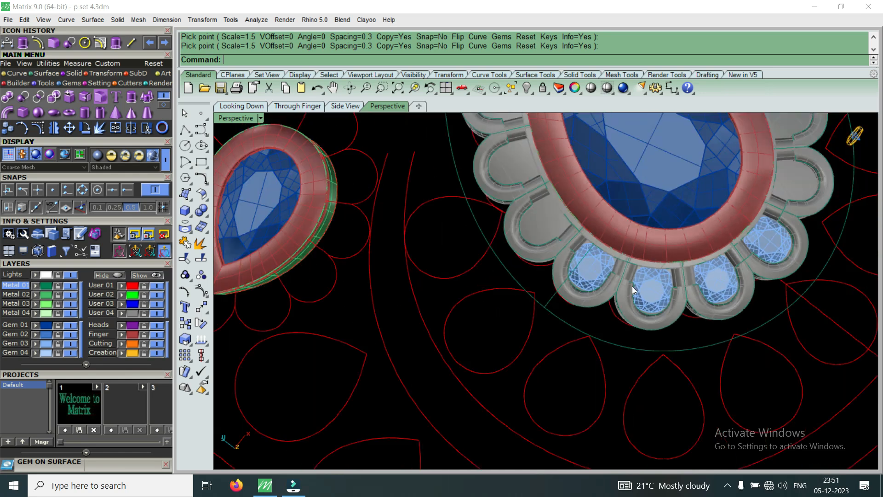
scroll(633, 286, "down", 5)
Examine the still empty petals, their divider prongs and cut edges from several angles around the centre pear setting.
right_click_drag(598, 308, 634, 307)
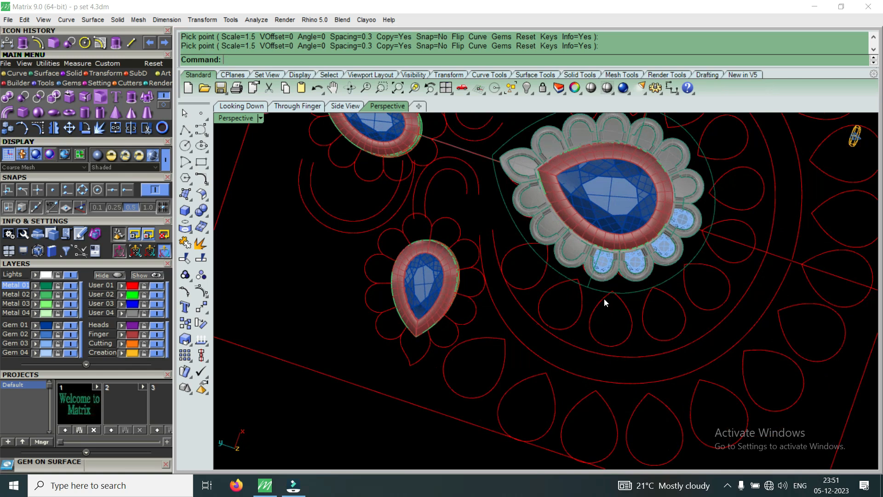
scroll(604, 290, "up", 2)
scroll(621, 267, "up", 2)
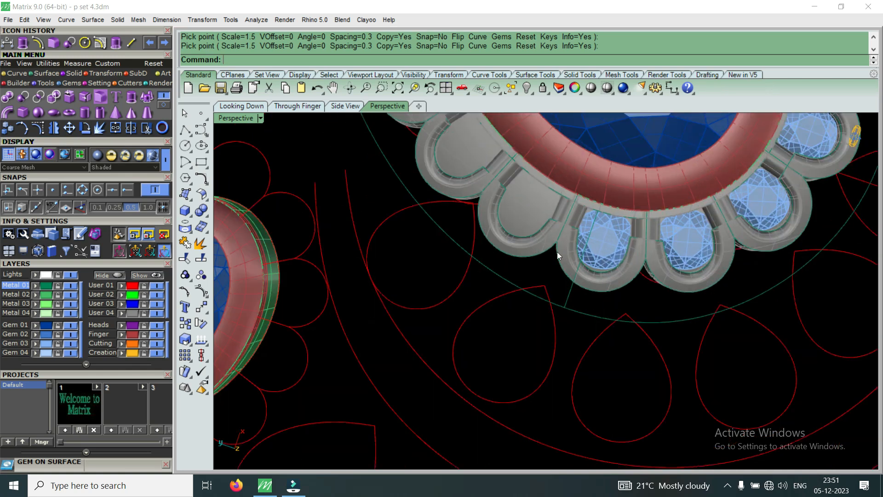
scroll(578, 305, "down", 2)
scroll(574, 318, "up", 4)
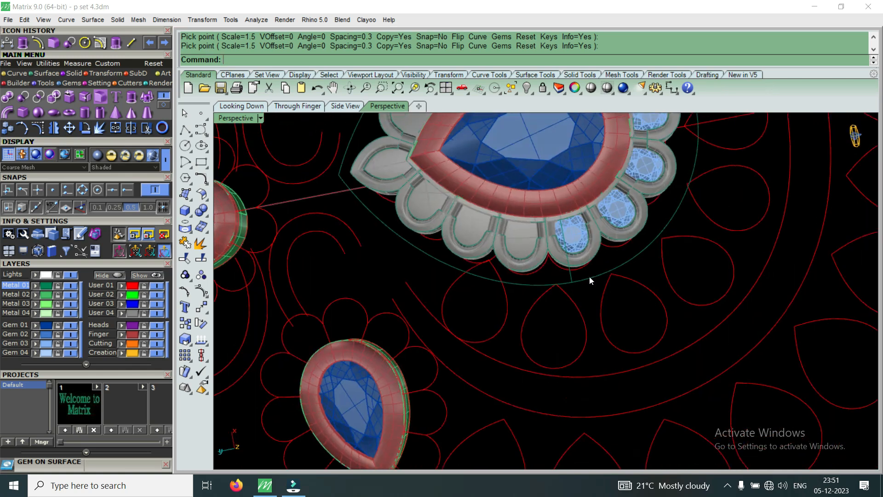
right_click_drag(573, 326, 562, 286)
scroll(525, 194, "up", 6)
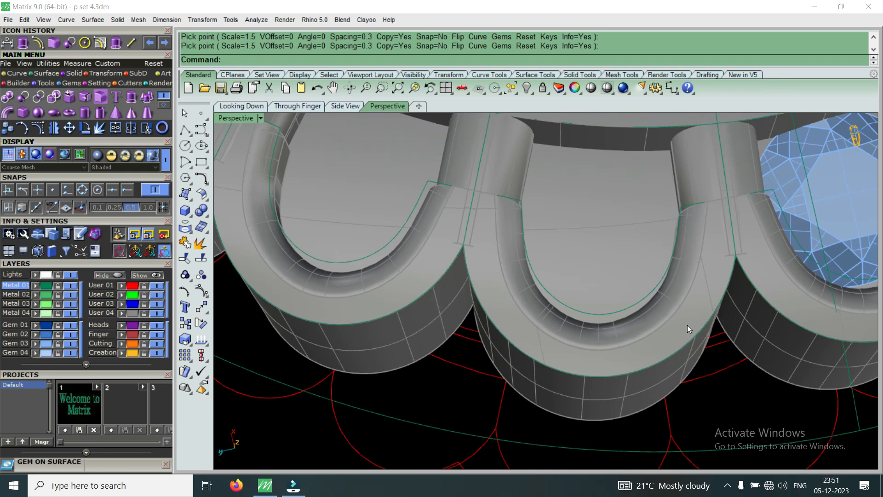
right_click_drag(696, 211, 676, 271)
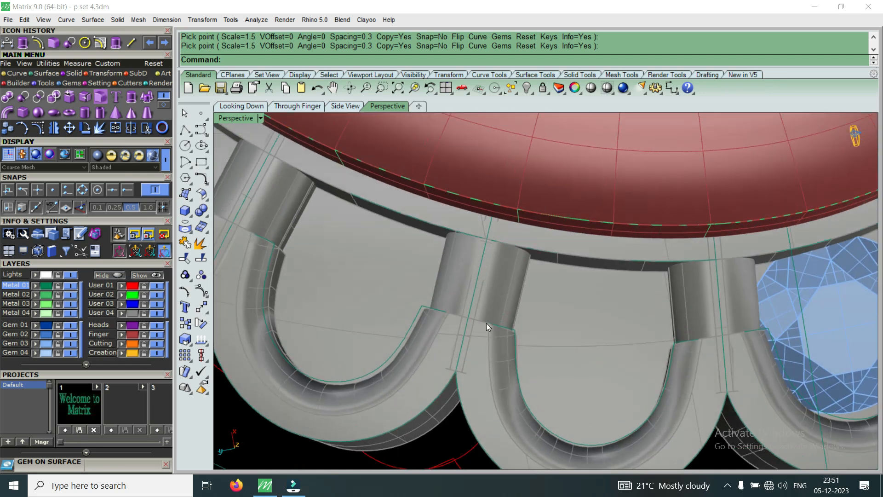
scroll(489, 326, "up", 3)
right_click_drag(516, 331, 527, 339)
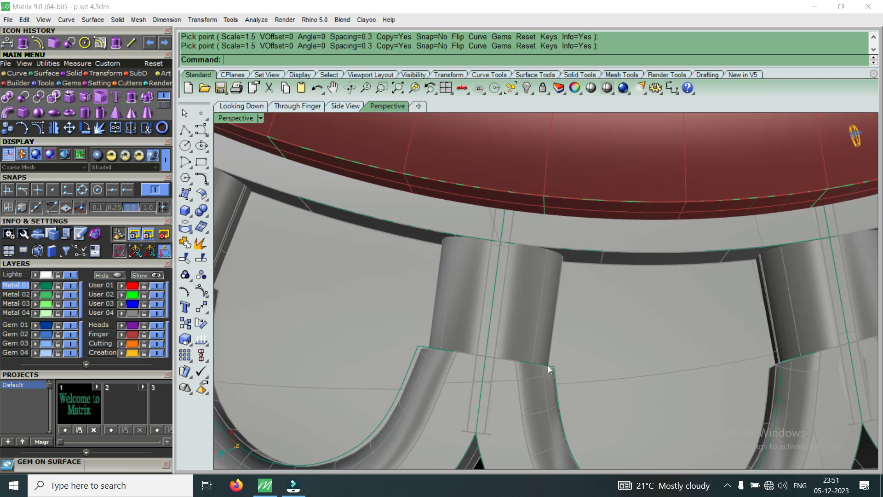
scroll(429, 347, "up", 4)
scroll(429, 347, "down", 10)
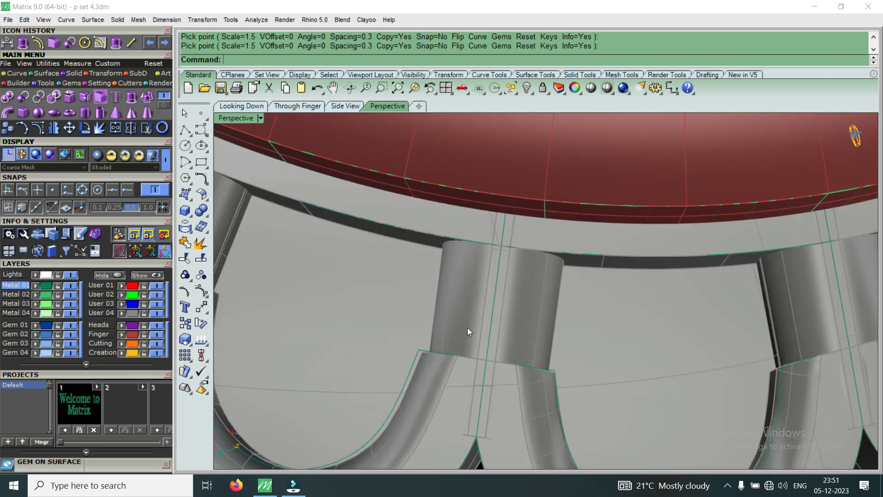
right_click_drag(506, 311, 500, 315)
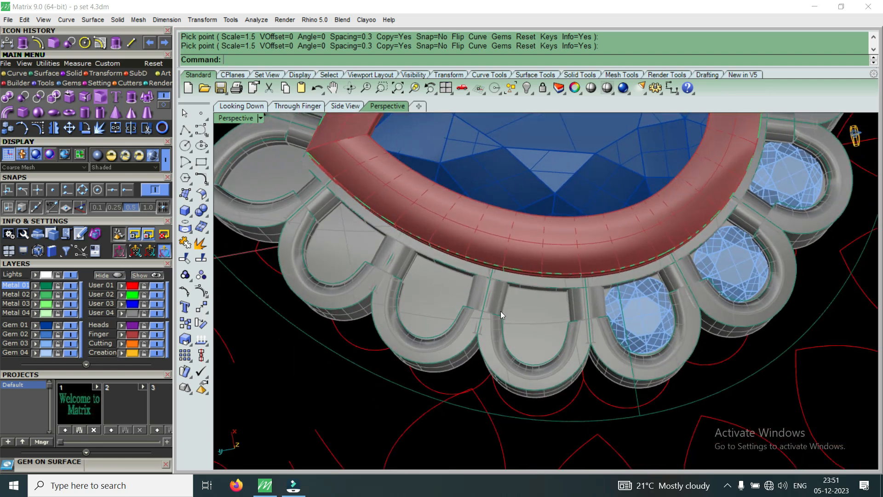
scroll(546, 337, "down", 5)
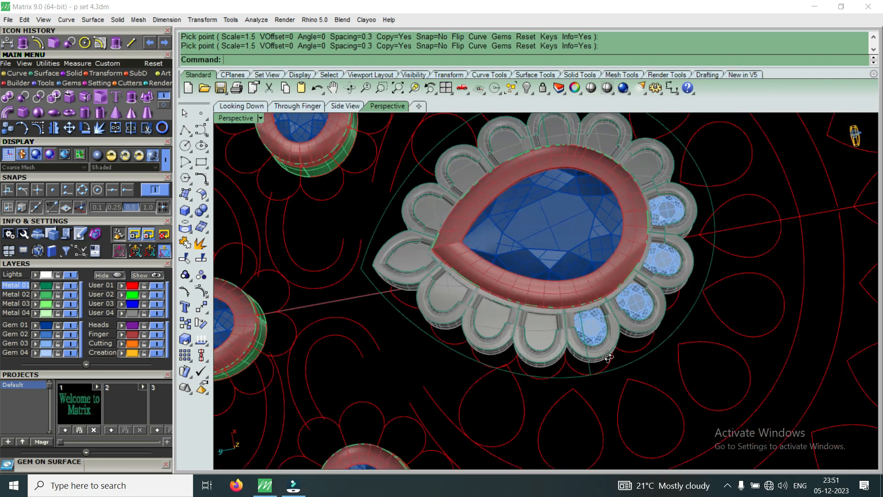
right_click_drag(605, 356, 607, 336)
scroll(637, 354, "up", 4)
Select the petal outline curve beneath the setting and show the whole design in a maximised Looking Down view.
left_click(636, 354)
scroll(637, 354, "down", 3)
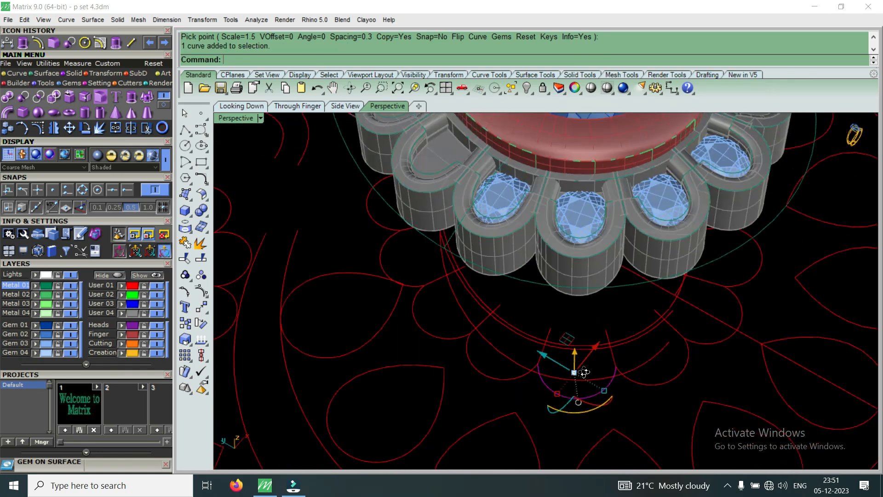
scroll(636, 386, "up", 5)
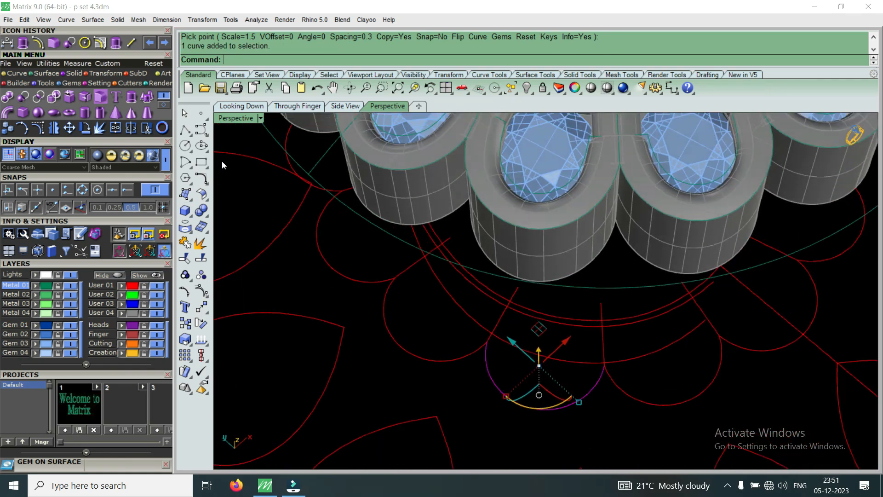
double_click(234, 121)
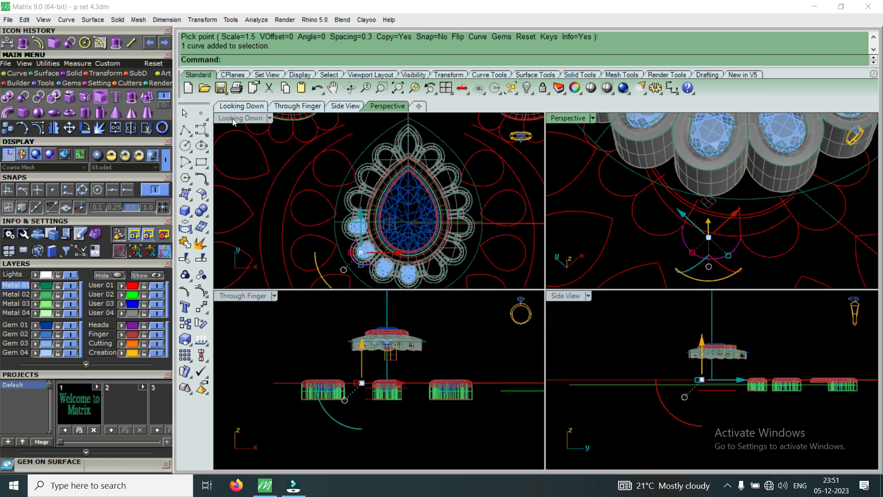
double_click(234, 121)
scroll(411, 320, "down", 10)
scroll(441, 271, "up", 3)
scroll(462, 262, "down", 2)
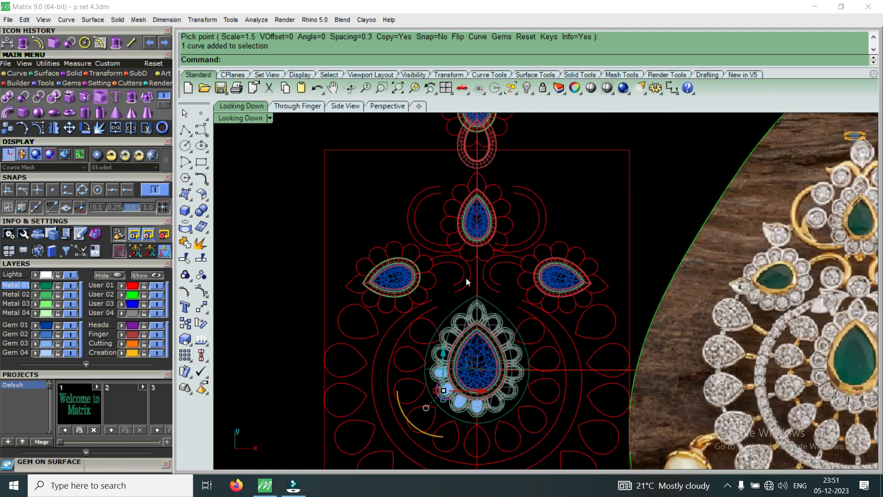
Ungroup the petal curves, bezel and gem of the pear-shaped stone directly above the centre setting.
scroll(492, 239, "up", 6)
left_click(537, 206)
scroll(519, 228, "up", 3)
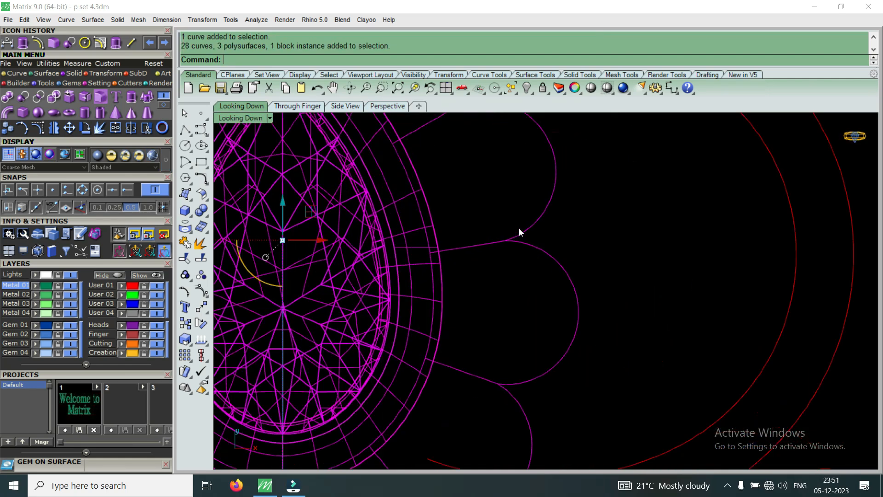
scroll(537, 238, "up", 3)
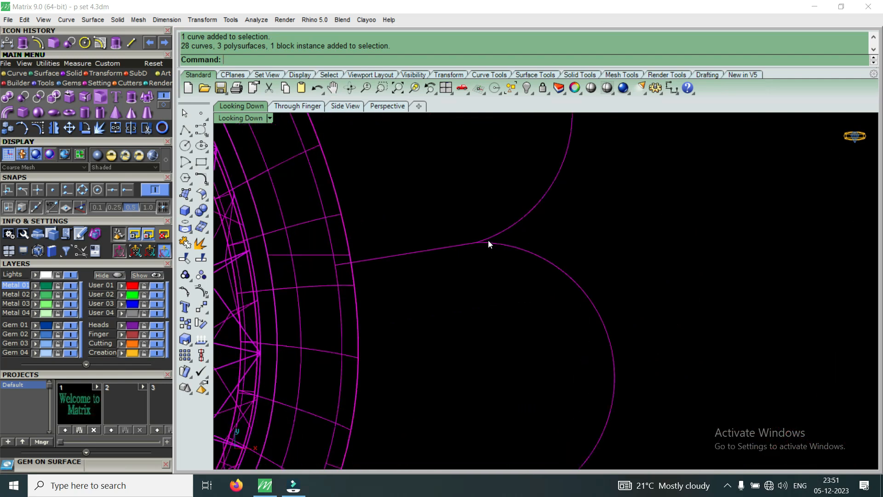
left_click_drag(526, 195, 508, 247)
scroll(507, 247, "down", 12)
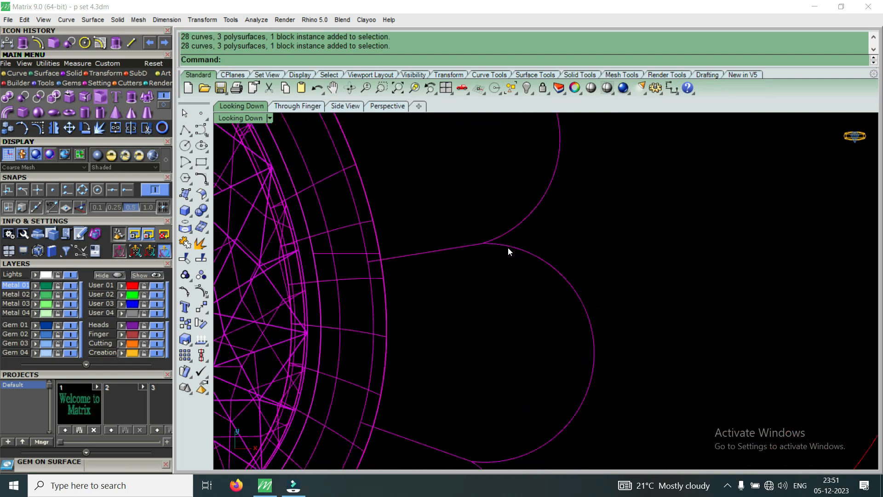
type("U")
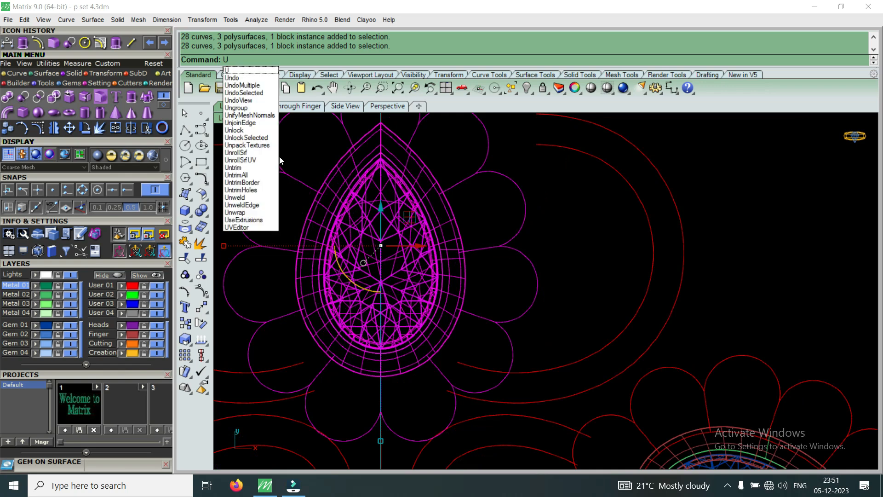
left_click(258, 109)
key("Escape")
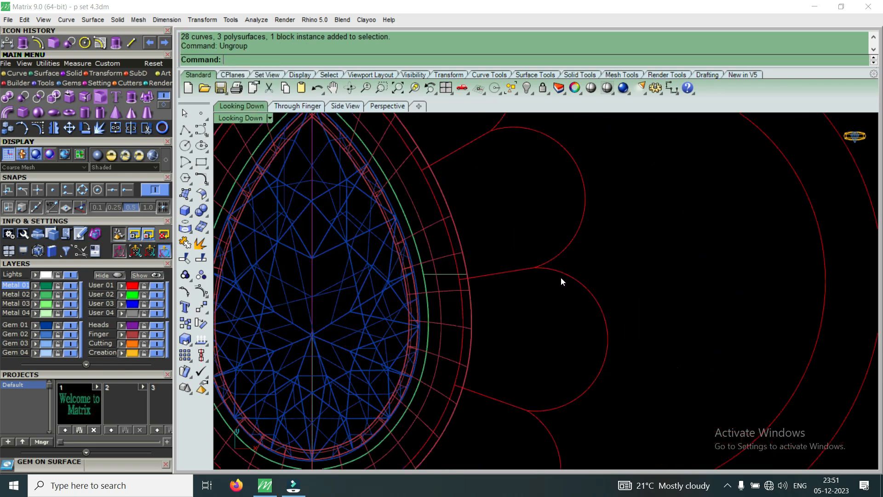
left_click(562, 255)
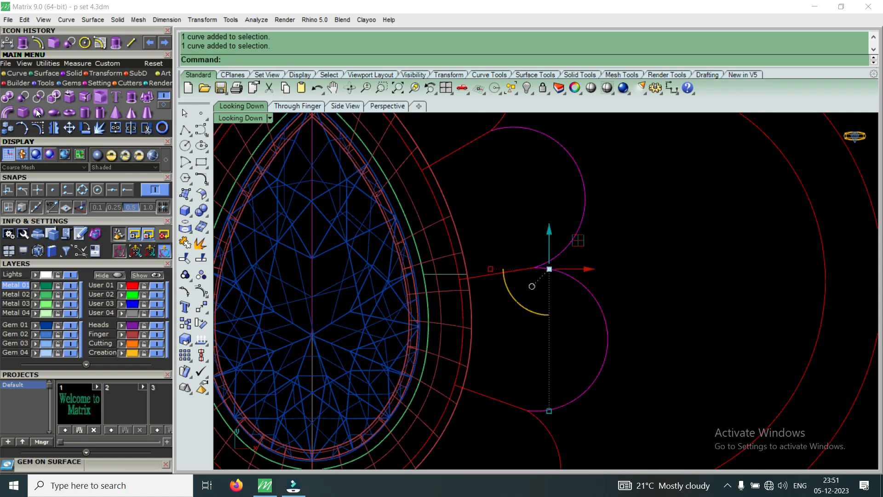
left_click(54, 127)
key("Escape")
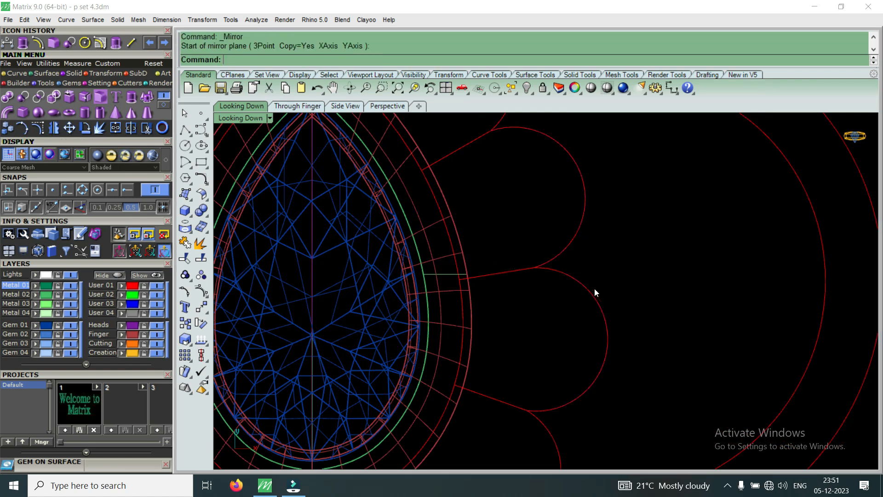
Turn on control points for the two adjacent petal arcs beside the upper stone and move their shared end points outward.
left_click_drag(567, 285, 568, 283)
left_click(37, 129)
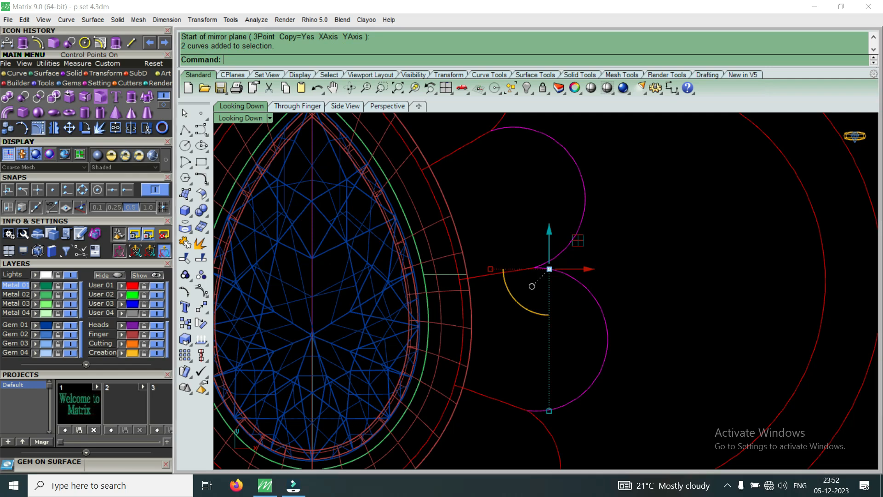
scroll(536, 267, "up", 4)
left_click_drag(526, 247, 655, 275)
scroll(565, 285, "up", 2)
scroll(581, 264, "down", 5)
scroll(598, 267, "up", 4)
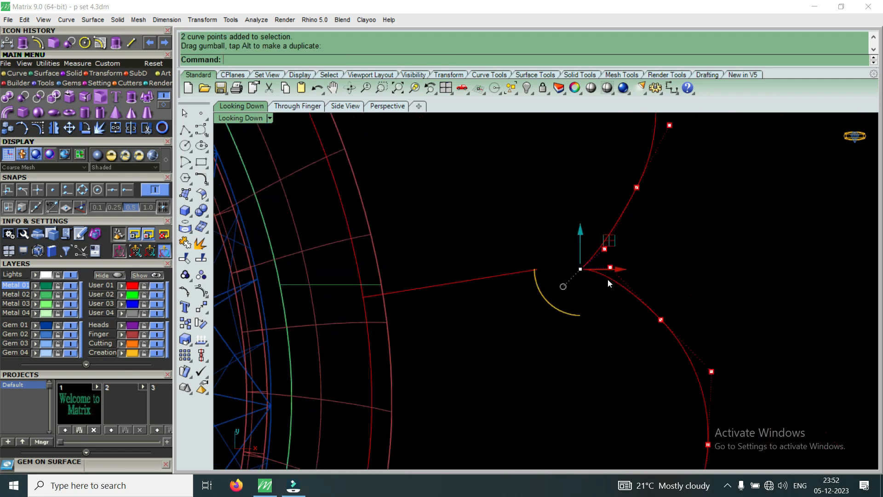
Fine-tune the junction of the two petal arcs with small vertical and horizontal moves of the shared end points.
left_click_drag(576, 234, 583, 229)
left_click_drag(619, 262, 625, 266)
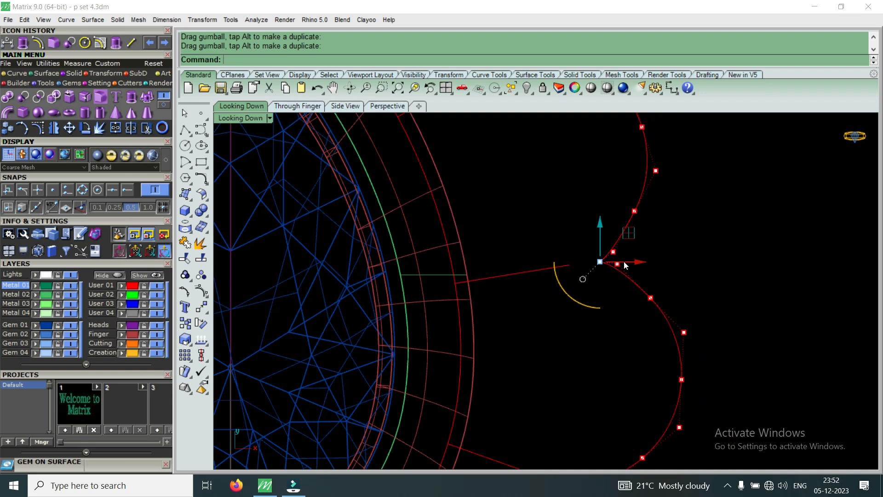
scroll(624, 265, "down", 3)
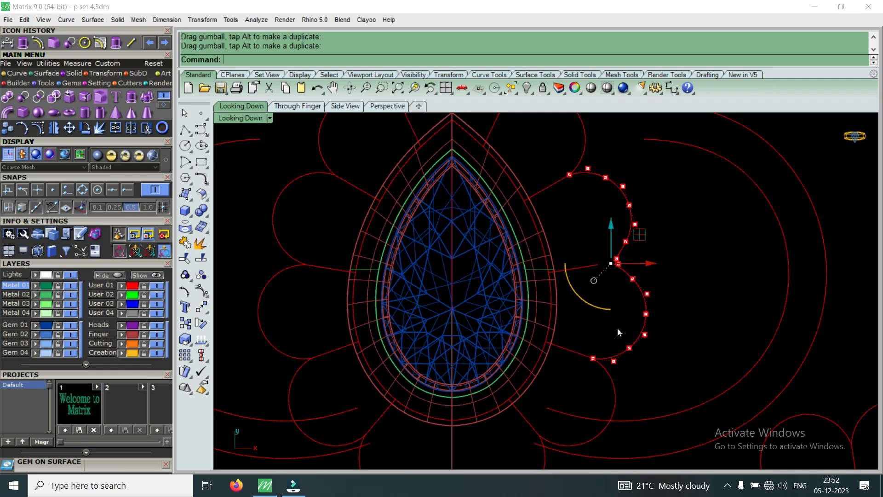
scroll(603, 269, "up", 3)
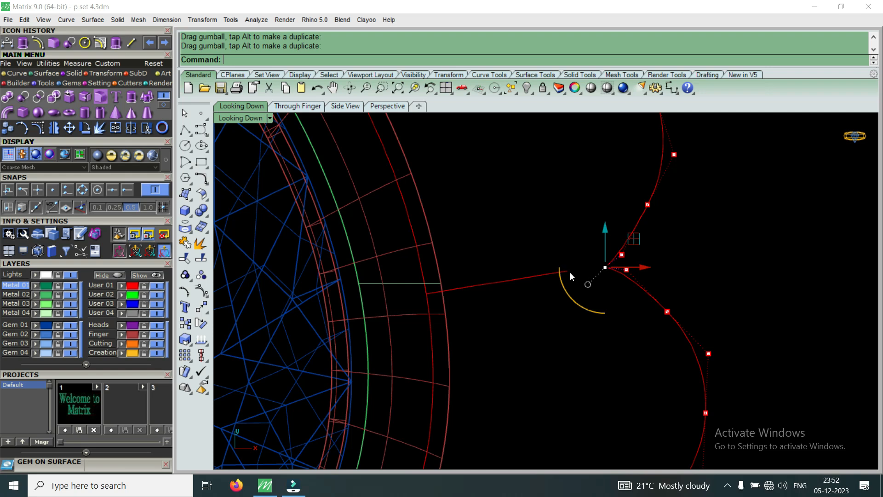
scroll(611, 275, "down", 1)
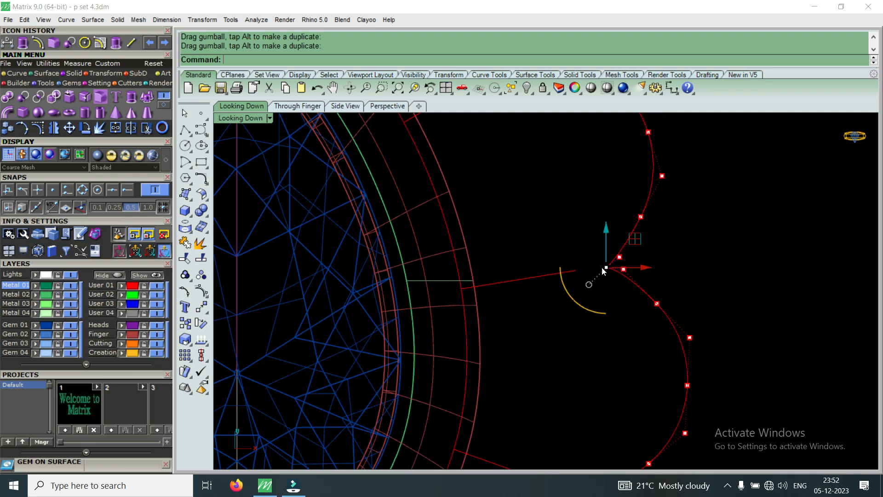
Examine the junction between the two scallop curves beside the upper pear stone.
scroll(543, 297, "down", 1)
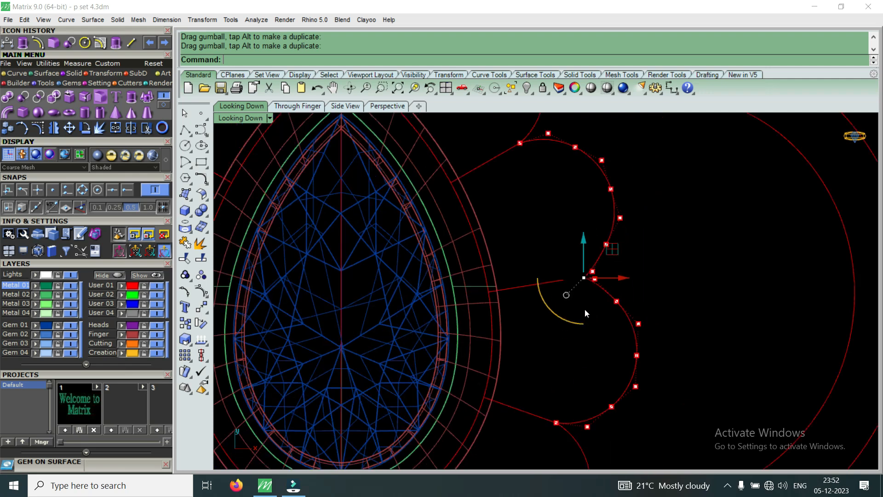
scroll(584, 309, "up", 3)
scroll(598, 278, "down", 3)
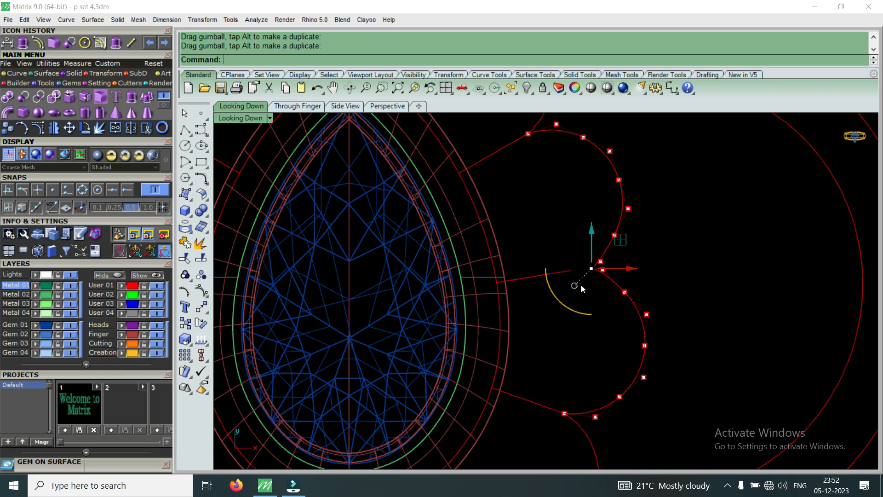
scroll(581, 285, "up", 3)
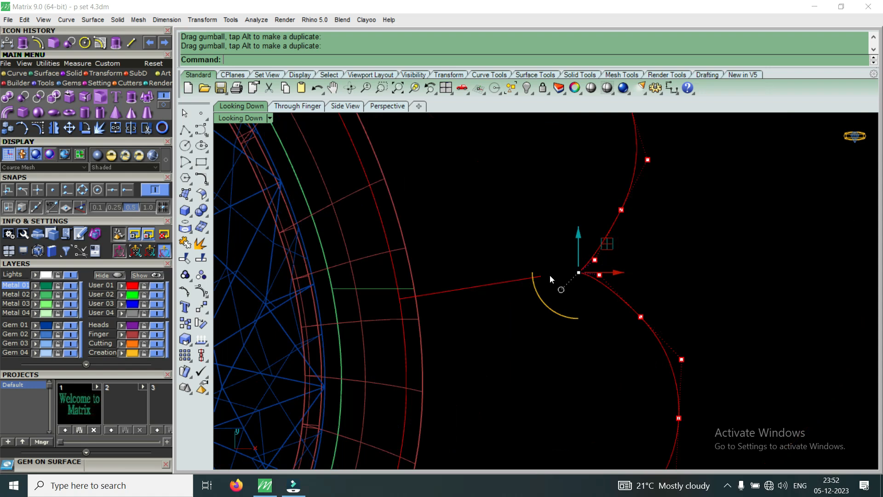
scroll(547, 281, "down", 3)
scroll(535, 294, "up", 3)
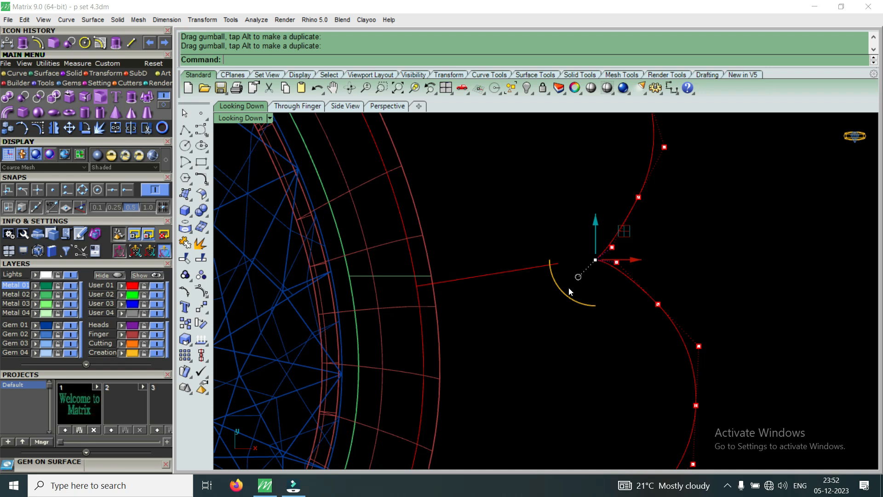
scroll(566, 289, "down", 4)
scroll(602, 308, "up", 2)
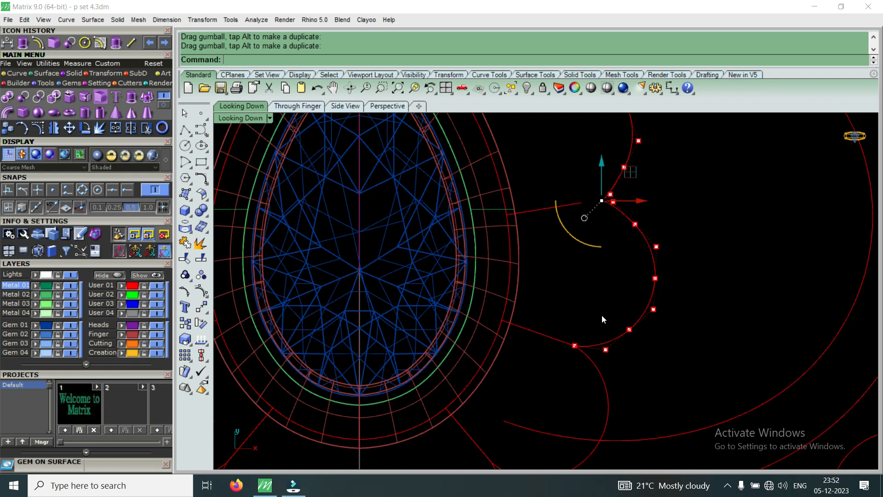
scroll(600, 315, "down", 4)
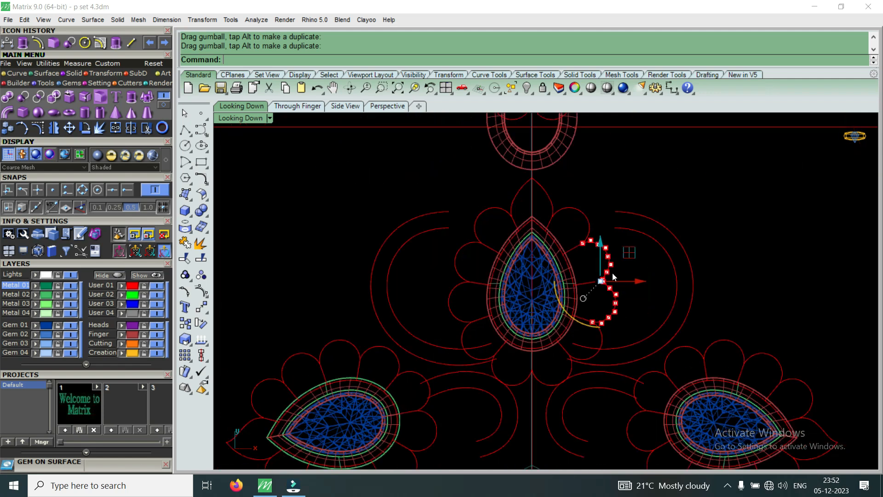
Undo the last control-point drag and the ungroup, and turn off control points on the scallop curves beside the upper pear stone.
key("ctrl+z")
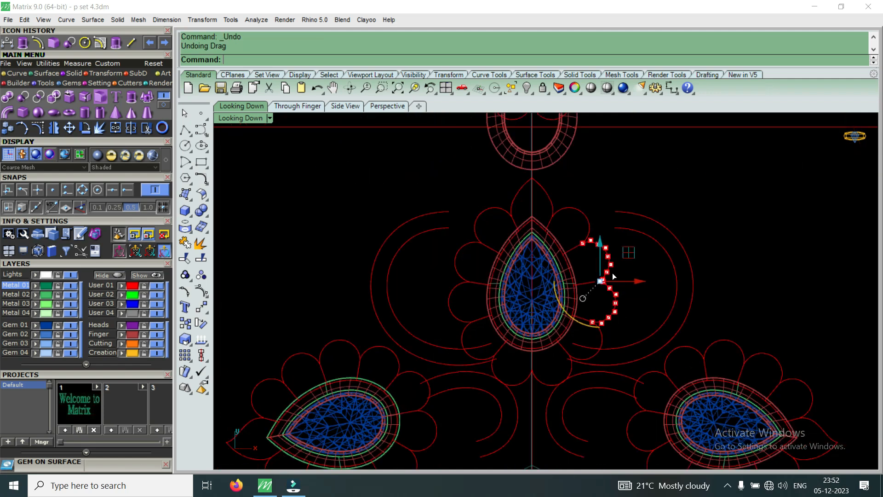
key("ctrl+z")
key("Escape")
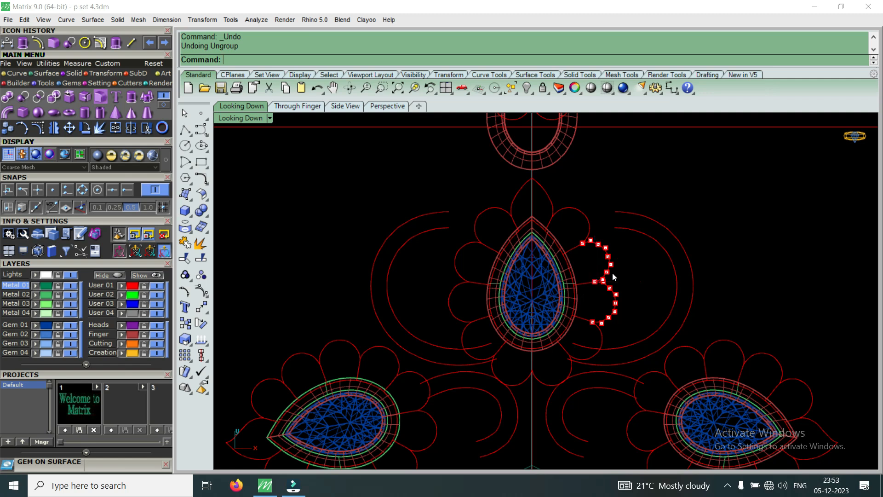
scroll(608, 280, "up", 12)
key("Escape")
scroll(608, 280, "down", 8)
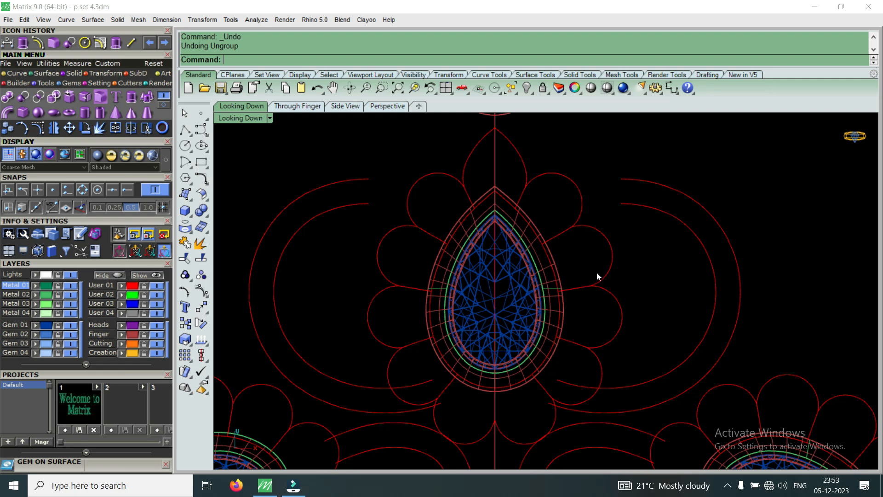
Examine how the round gems fit their petal settings and connecting bars around the large central pear stone.
scroll(587, 245, "down", 5)
scroll(572, 330, "up", 6)
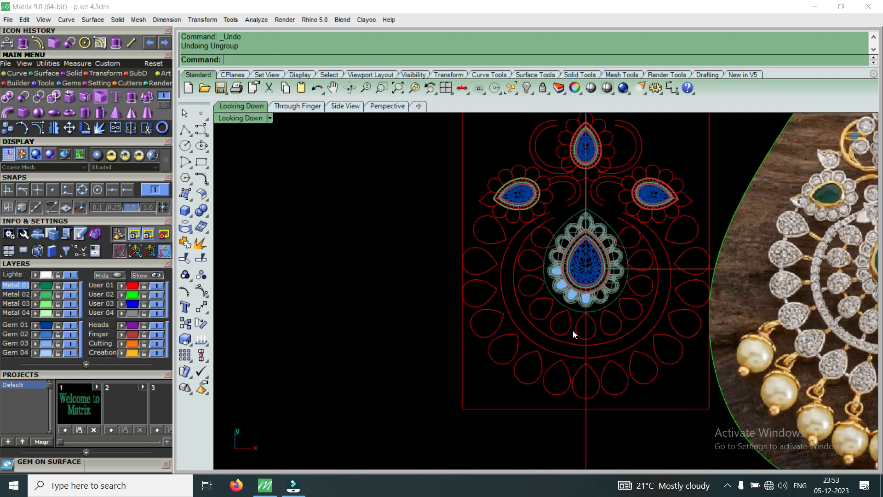
scroll(606, 281, "up", 2)
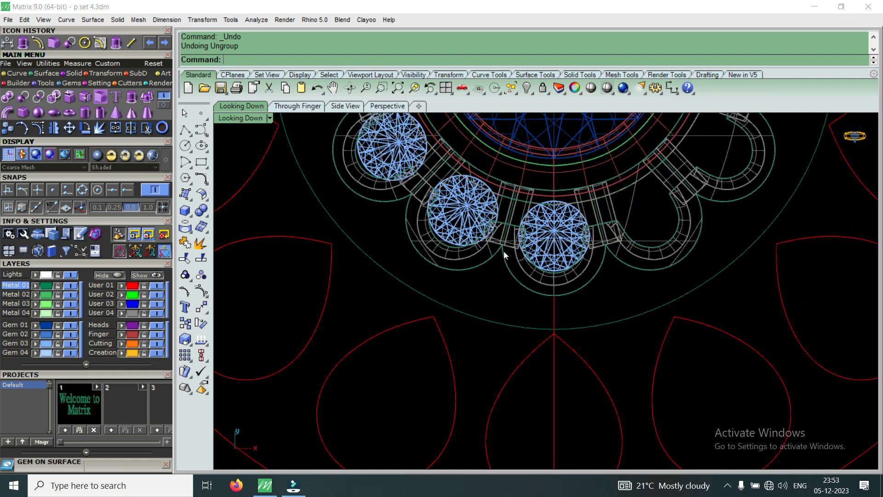
scroll(504, 251, "up", 5)
scroll(509, 299, "down", 2)
scroll(534, 240, "up", 2)
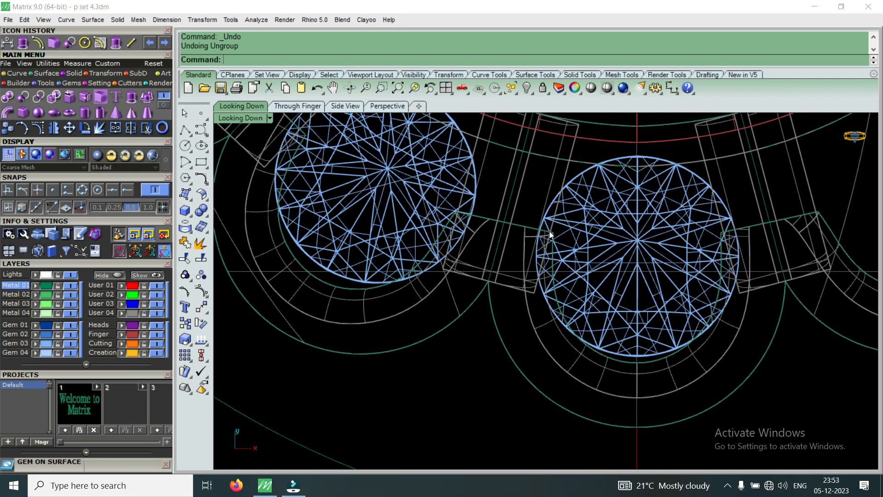
scroll(550, 236, "up", 6)
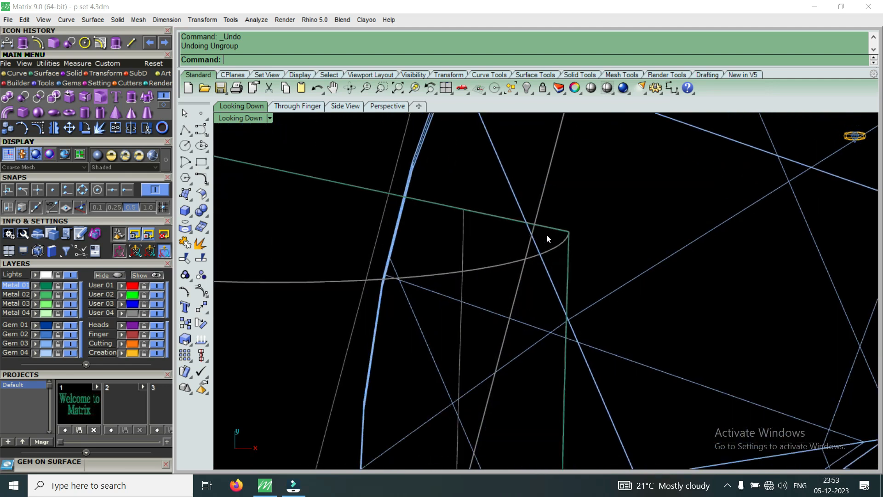
scroll(538, 227, "up", 1)
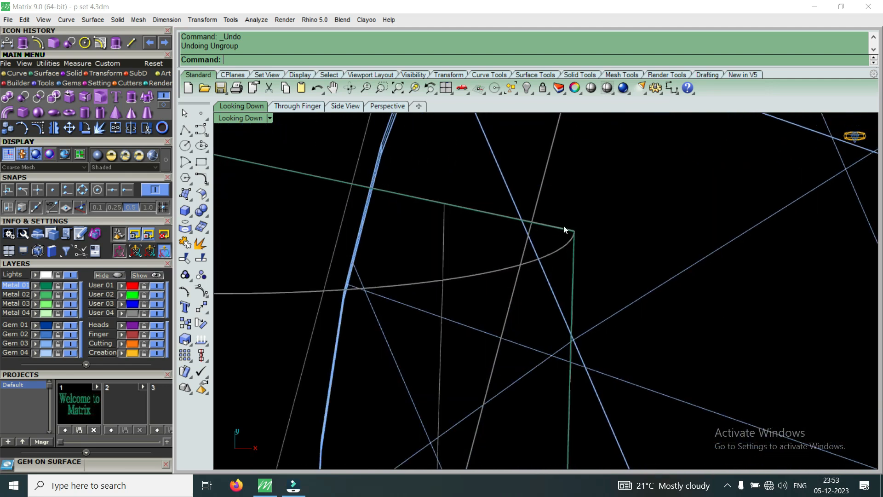
scroll(565, 229, "down", 5)
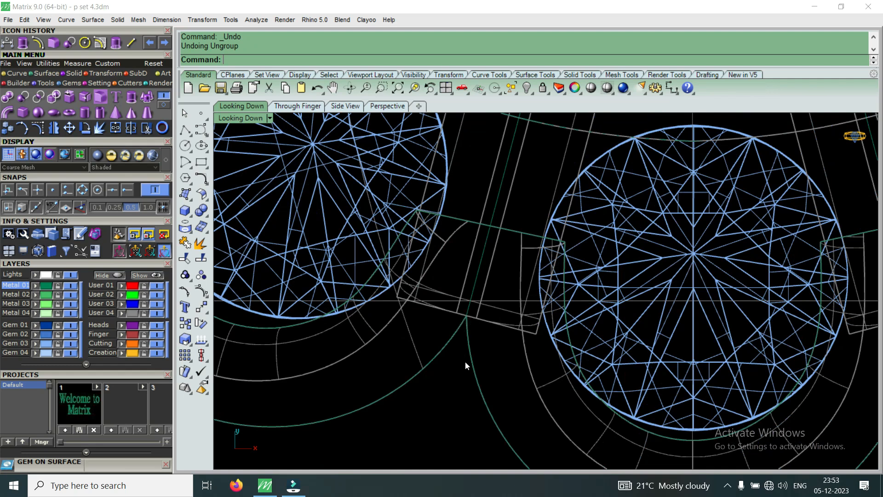
scroll(542, 228, "up", 2)
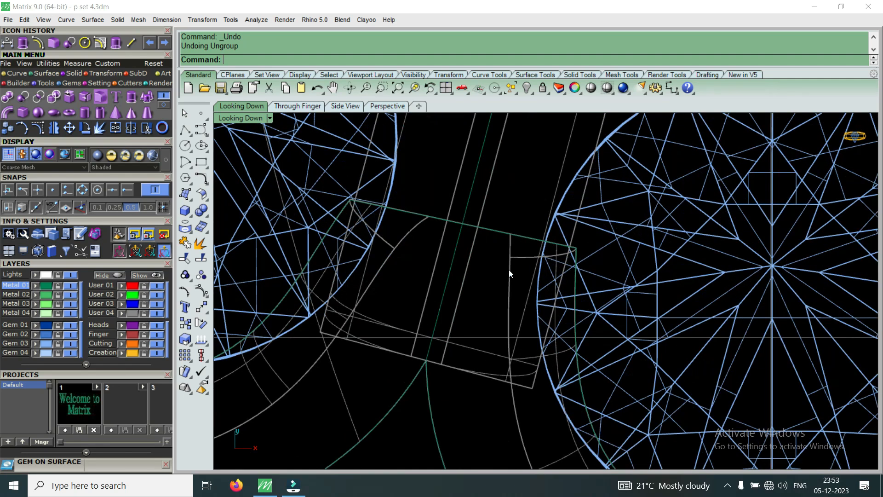
scroll(470, 254, "down", 2)
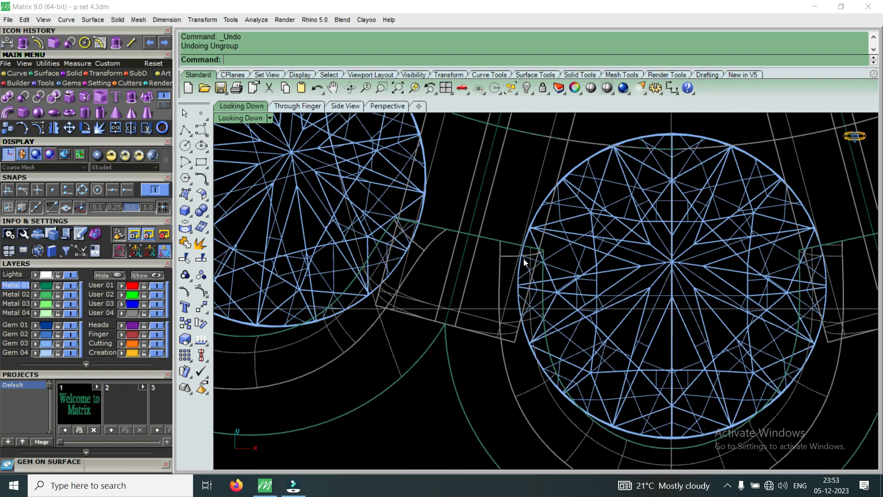
scroll(537, 266, "down", 5)
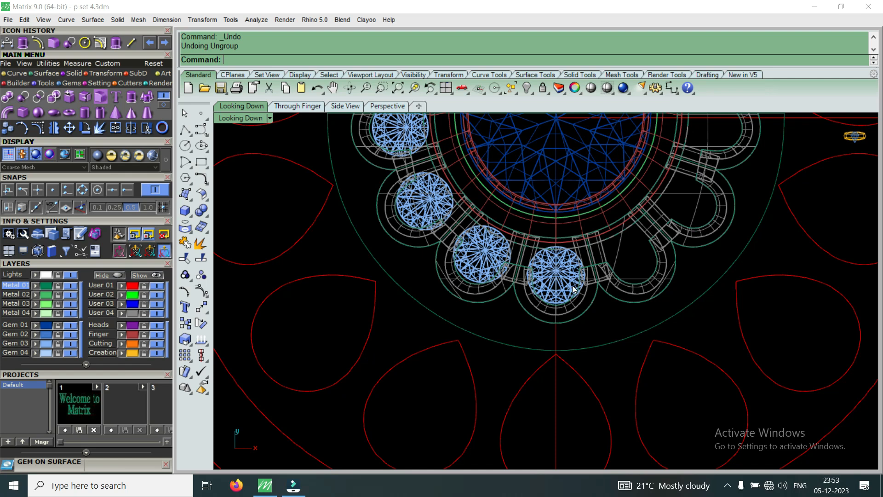
scroll(528, 327, "down", 3)
scroll(517, 326, "down", 3)
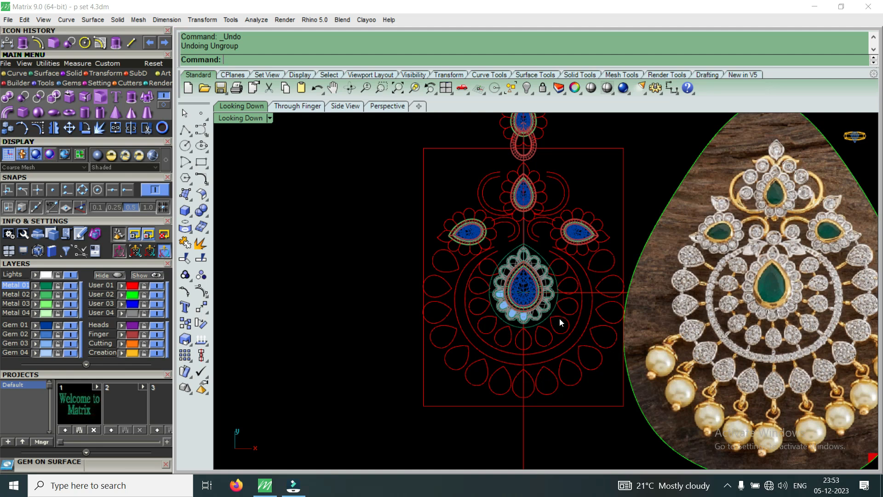
Switch to a maximised Perspective view of the pointed end of the large central pear cluster.
double_click(242, 119)
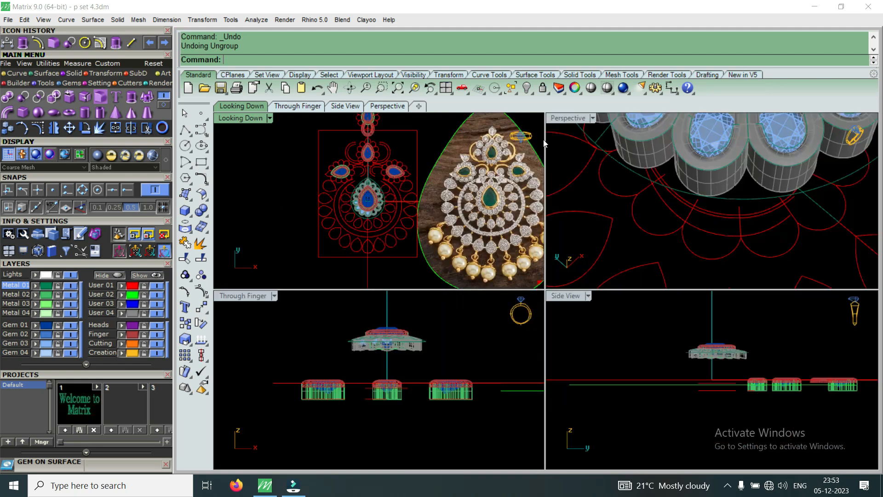
double_click(567, 120)
scroll(508, 322, "down", 3)
scroll(578, 287, "up", 3)
scroll(578, 287, "down", 5)
scroll(581, 319, "up", 10)
scroll(559, 248, "down", 3)
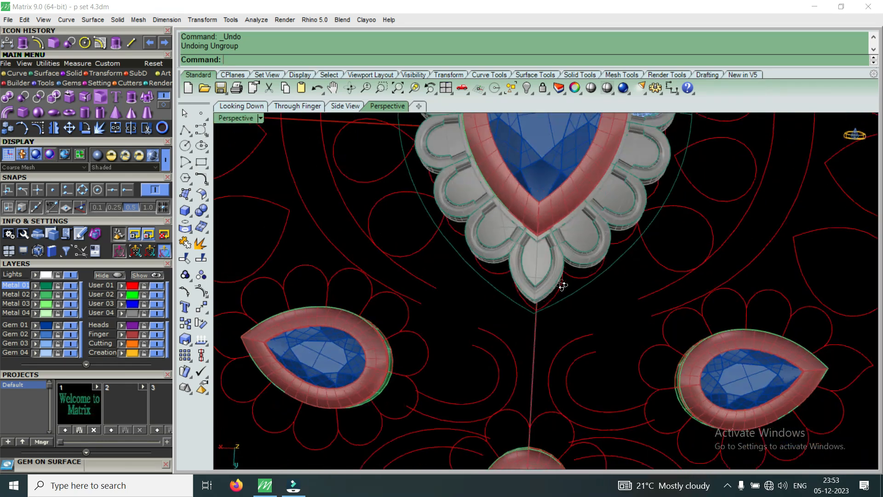
Use Gem on Surface to place a 1.5 mm round gem on the base surface inside the pointed petal of the central cluster.
scroll(533, 211, "up", 6)
left_click(558, 281)
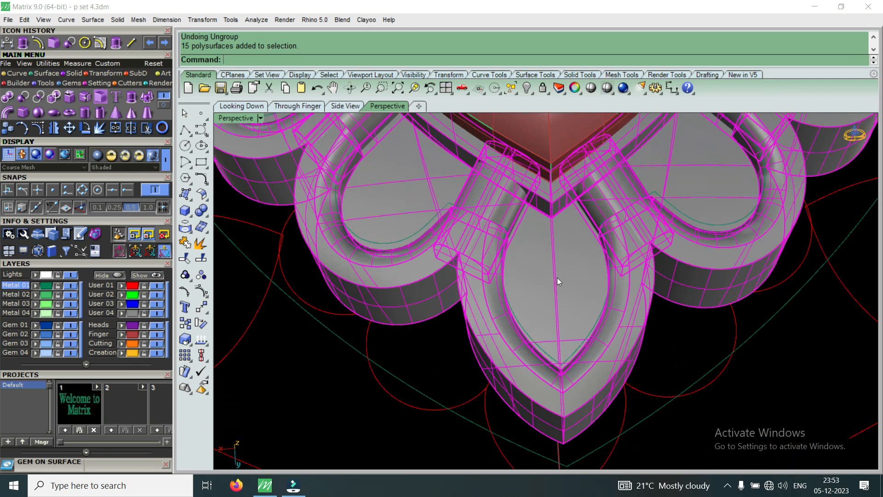
key("F6")
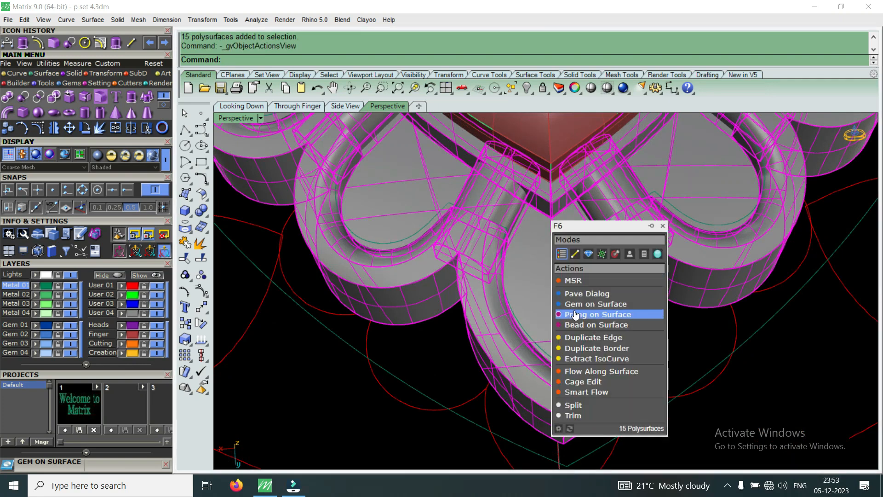
left_click(596, 304)
scroll(590, 302, "down", 2)
scroll(564, 288, "down", 2)
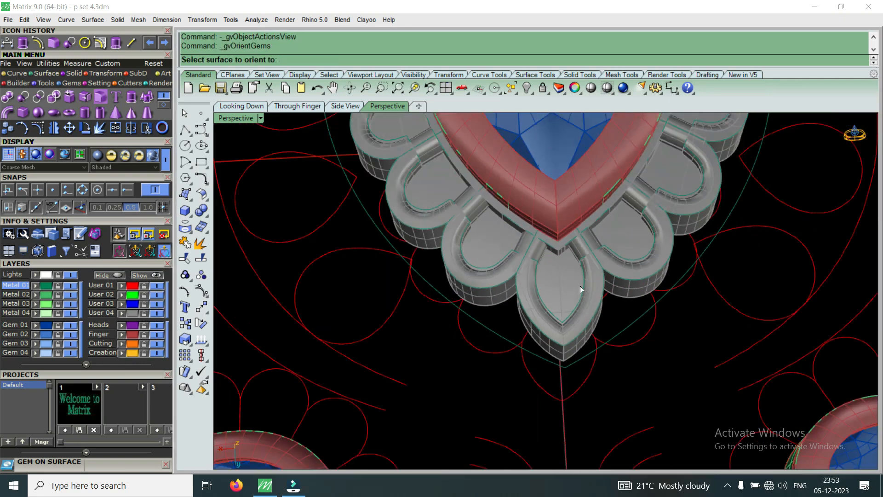
scroll(566, 322, "up", 4)
left_click(567, 340)
scroll(551, 331, "up", 2)
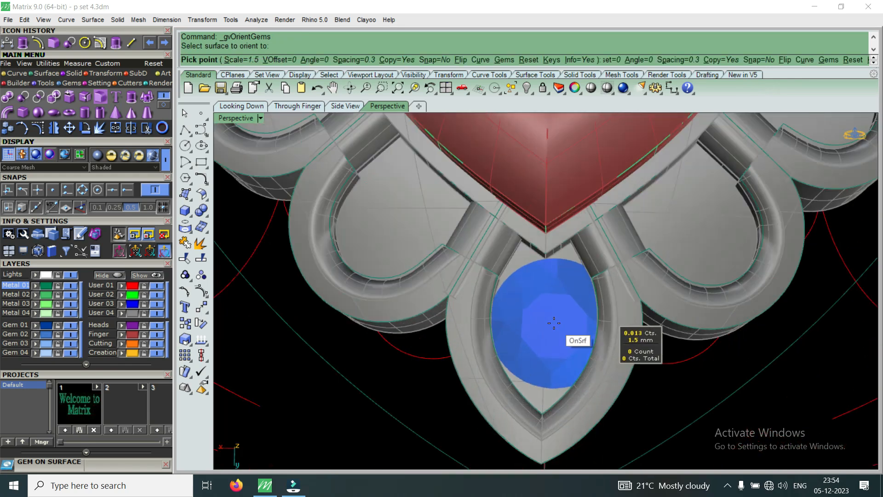
scroll(541, 325, "up", 2)
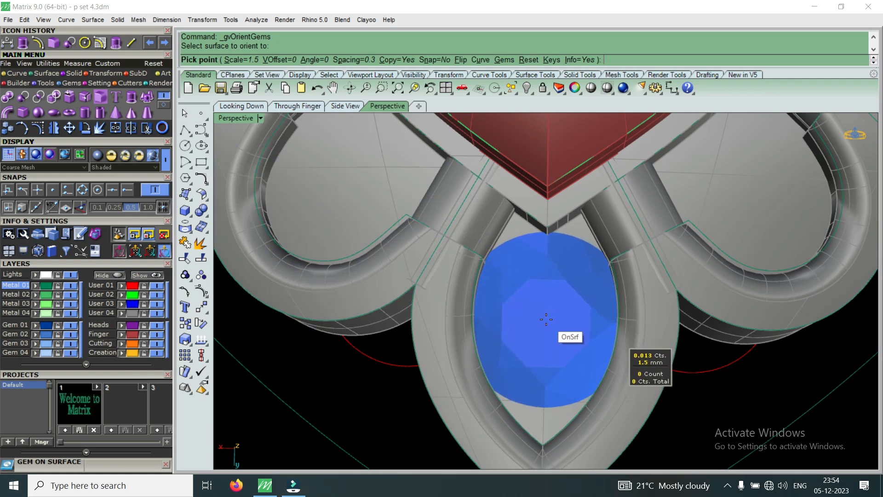
left_click(546, 322)
Place a 1.5 mm round gem in the rounded petal adjacent to the pointed one.
scroll(546, 322, "down", 3)
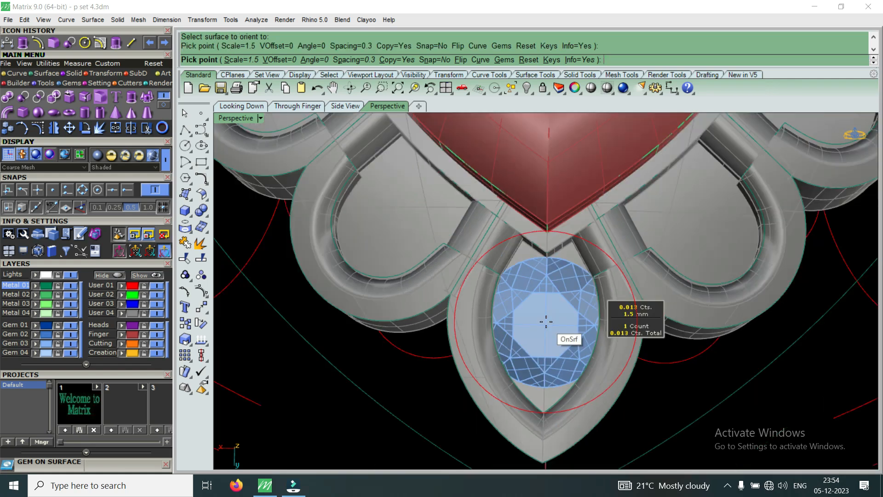
scroll(643, 285, "up", 3)
right_click_drag(623, 280, 547, 285)
scroll(539, 298, "up", 2)
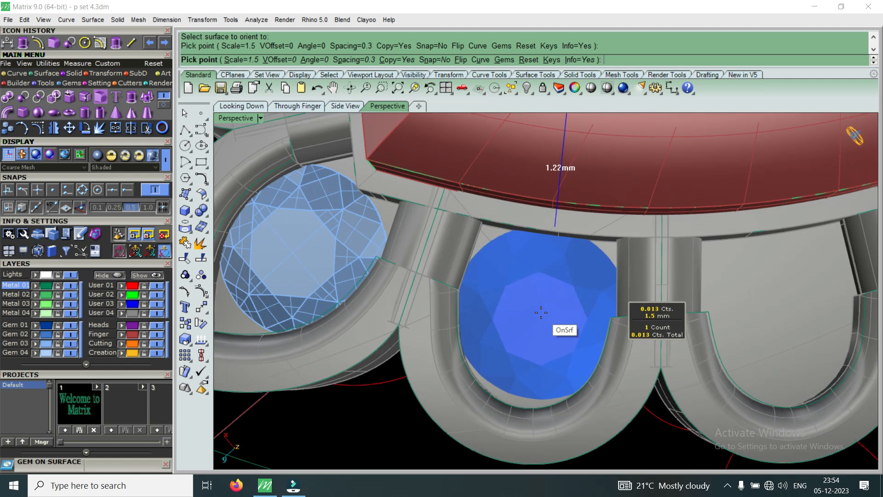
left_click(541, 315)
Place another 1.5 mm round gem in the second rounded petal from the pointed one.
scroll(541, 316, "down", 4)
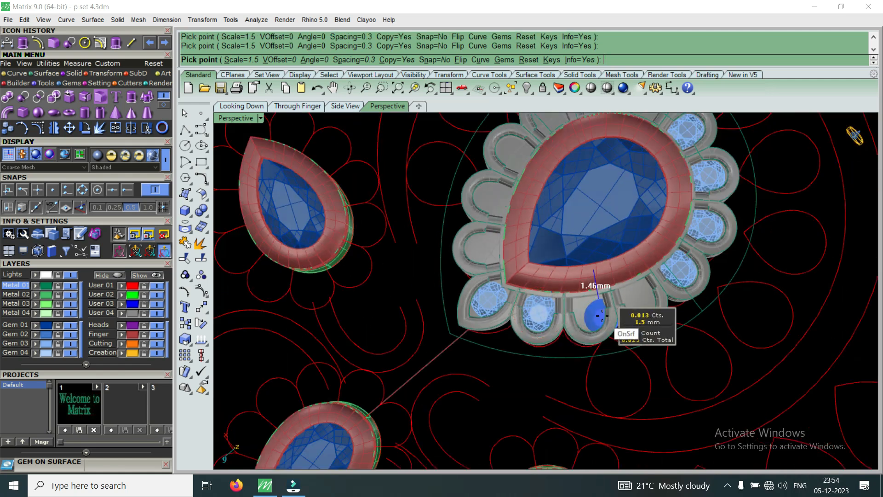
scroll(601, 315, "up", 4)
scroll(590, 311, "up", 3)
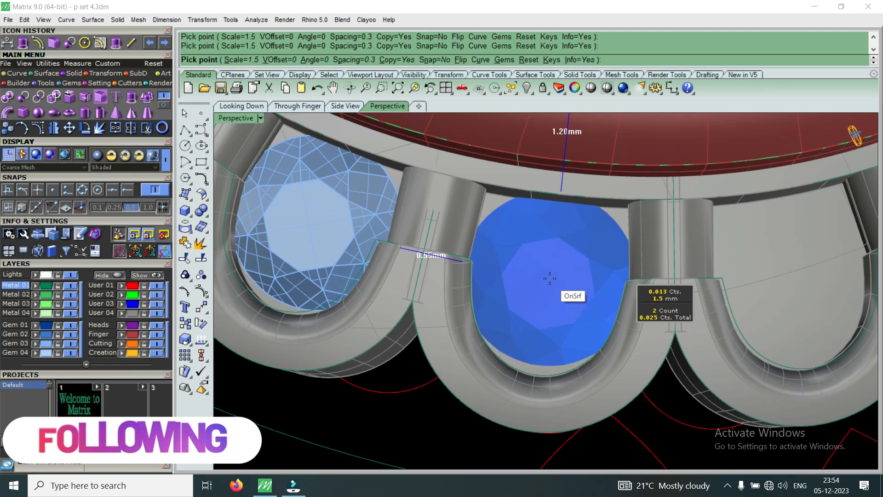
left_click(550, 278)
Fill the remaining empty petal on this side of the central pear stone with a 1.5 mm round gem.
scroll(550, 278, "down", 5)
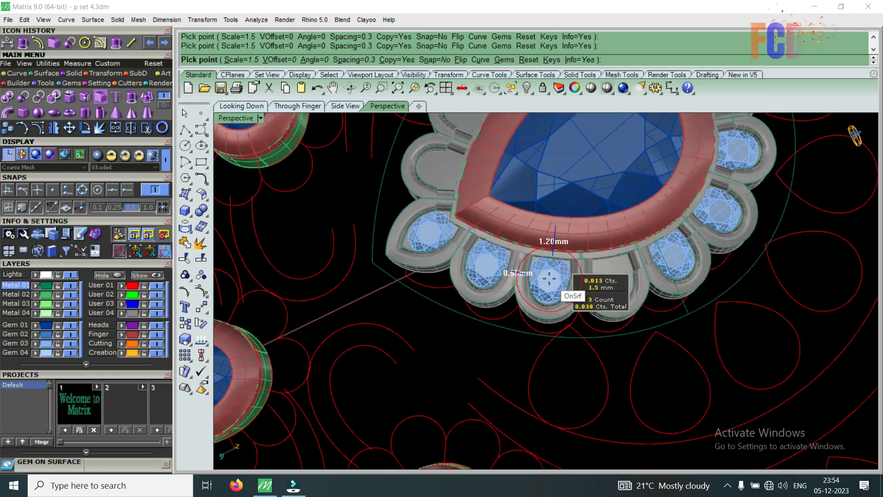
scroll(569, 287, "up", 5)
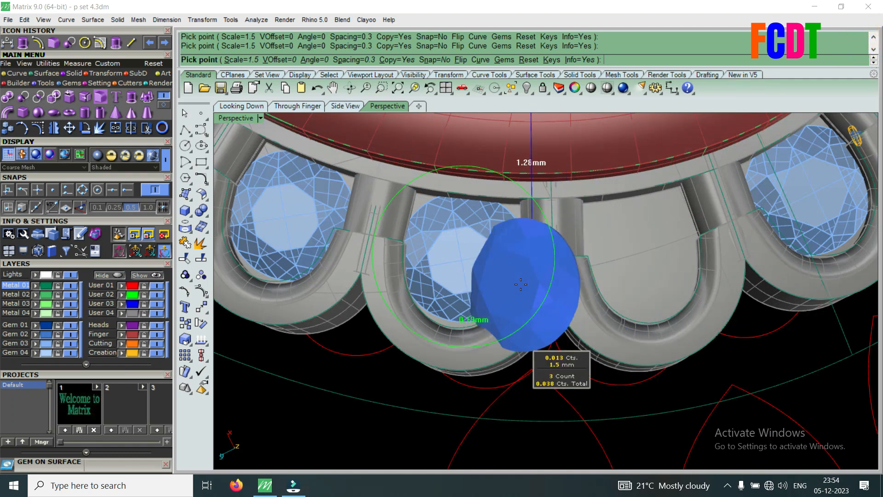
scroll(524, 292, "down", 5)
scroll(593, 293, "up", 6)
scroll(593, 293, "down", 3)
scroll(572, 292, "up", 7)
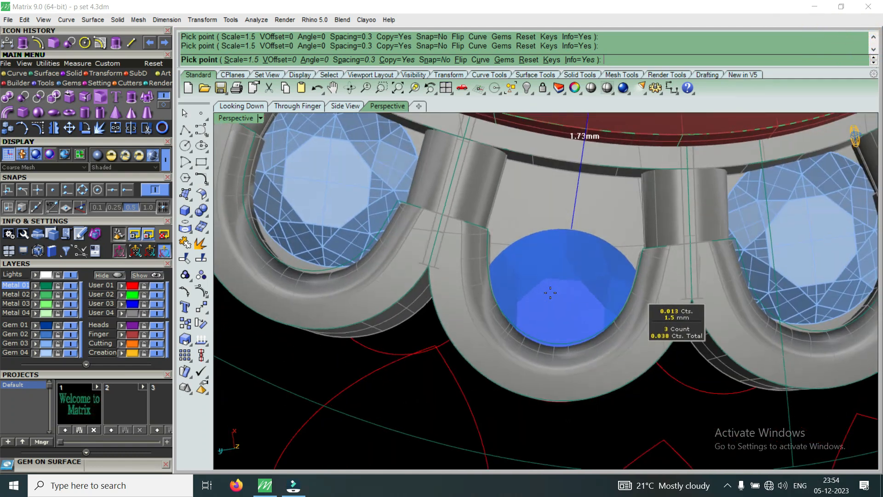
scroll(572, 258, "down", 2)
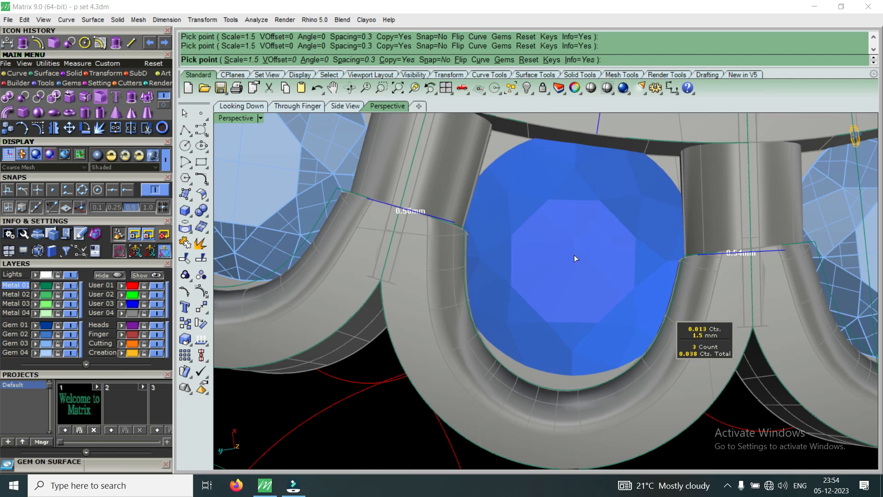
left_click(574, 255)
scroll(574, 255, "down", 6)
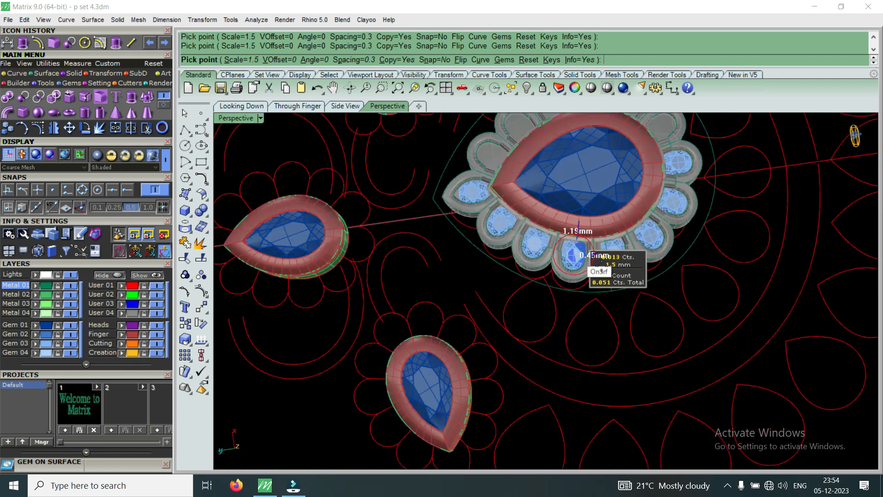
Finish placing gems and group the six round gems along the filled side of the central pear stone.
right_click(603, 265)
right_click_drag(604, 265, 517, 269)
scroll(633, 367, "up", 2)
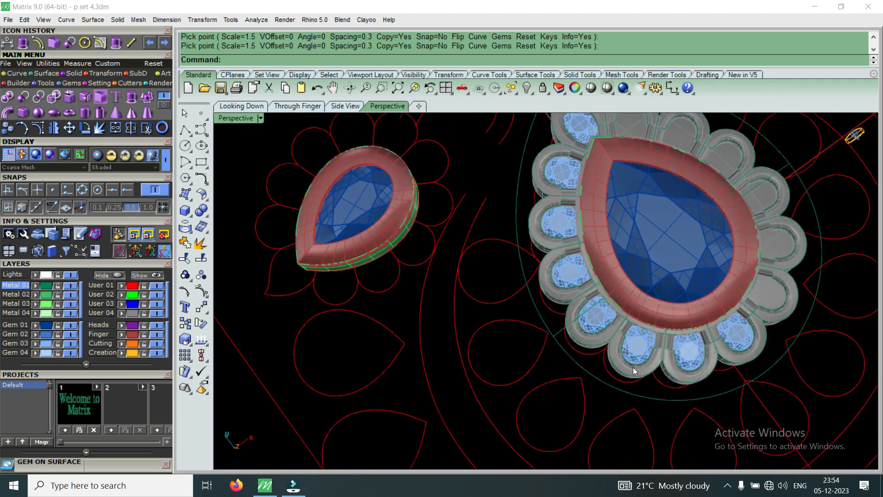
scroll(667, 340, "down", 6)
scroll(608, 349, "up", 6)
scroll(597, 380, "up", 2)
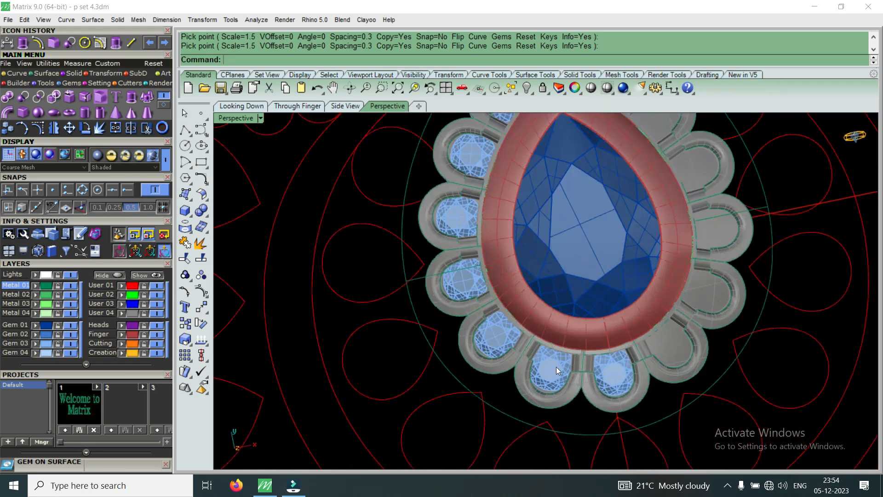
left_click(556, 366)
left_click(497, 333, "shift")
left_click(454, 285, "shift")
left_click(460, 213, "shift")
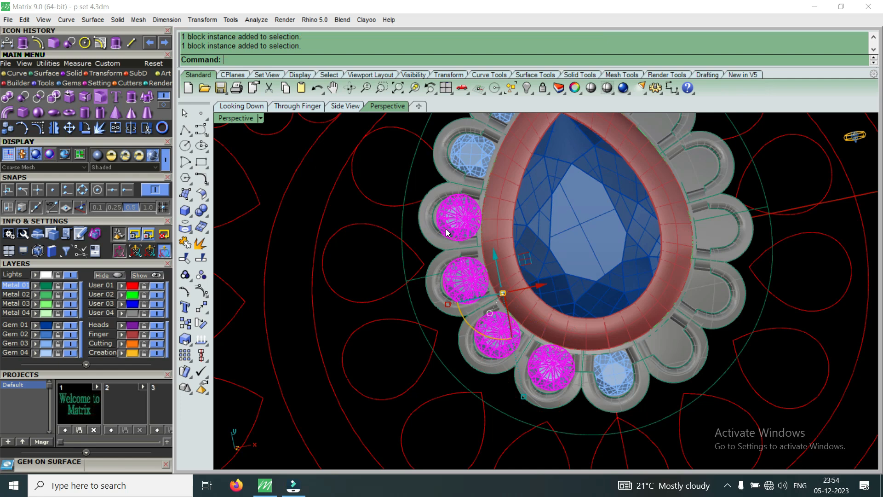
scroll(478, 224, "down", 3)
scroll(479, 234, "up", 3)
left_click(502, 195, "shift")
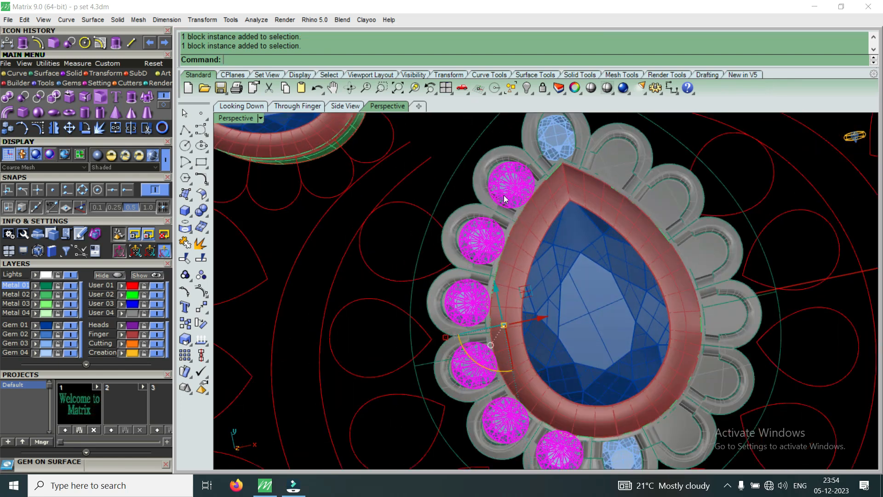
type("Group")
key("Return")
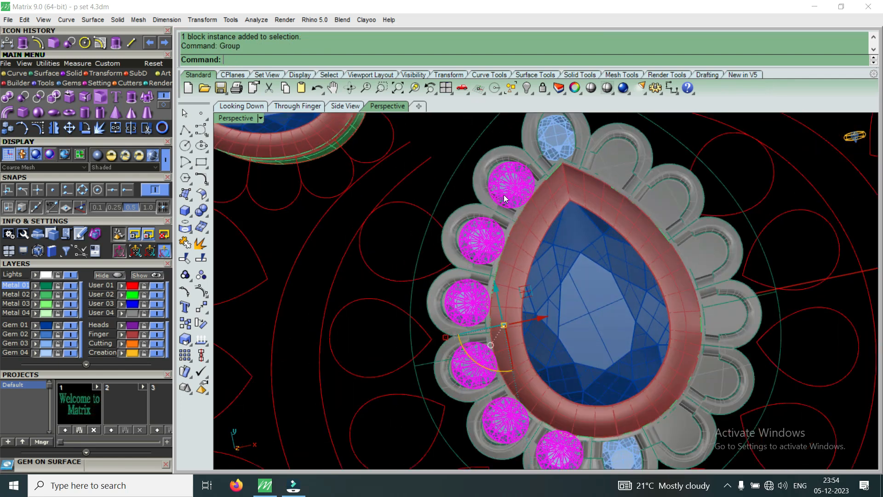
Mirror the grouped gems to the empty petals opposite, with the mirror plane running from origin 0 through the pear's tip.
left_click(54, 128)
type("0")
key("Return")
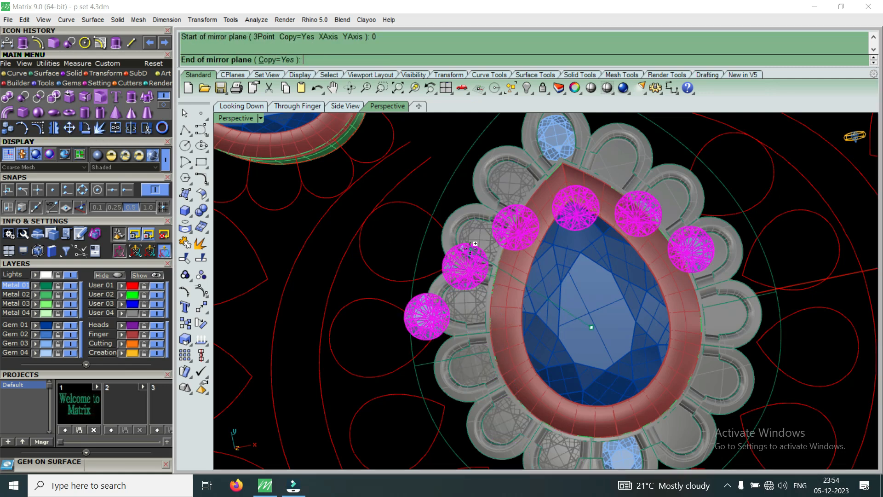
left_click(563, 191)
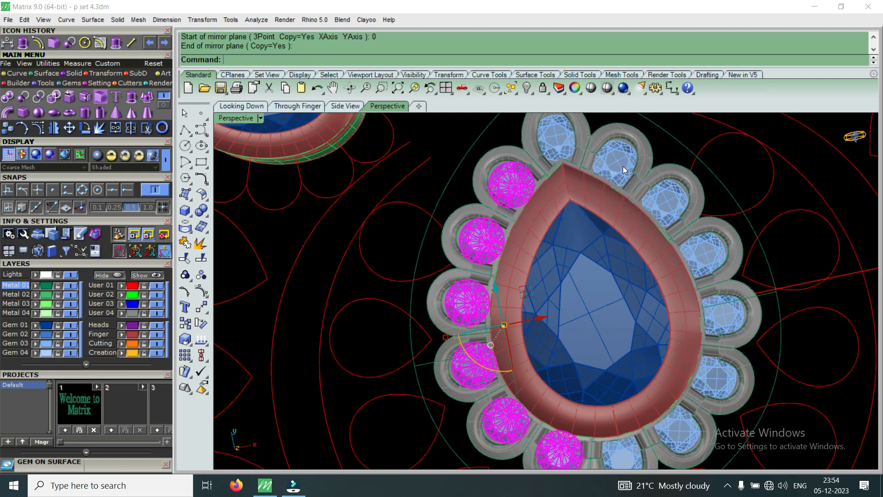
Group all the round petal gems, including those in the pointed petal and at the pear's rounded end.
left_click(570, 133)
scroll(646, 319, "down", 3)
scroll(543, 310, "up", 4)
left_click(539, 314)
type("group")
key("Return")
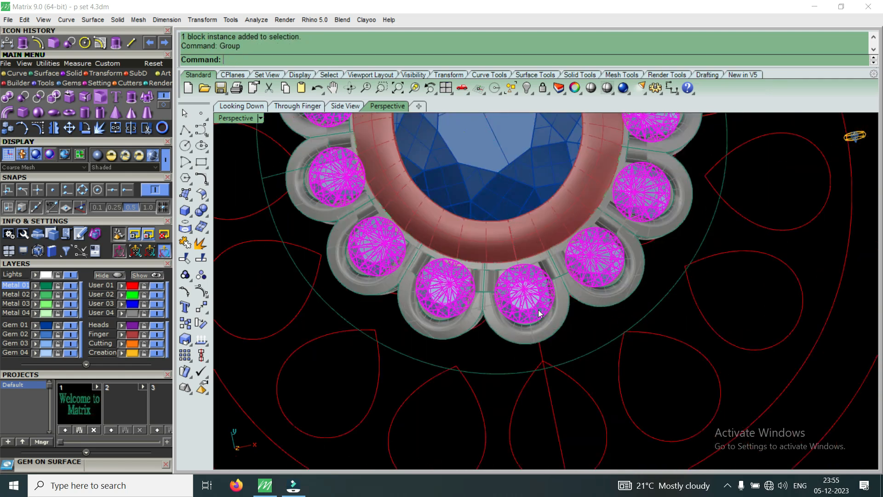
Apply Azure Cutter in Gem mode to the grouped round gems around the central stone.
scroll(540, 314, "down", 4)
right_click_drag(547, 314, 515, 304)
scroll(514, 304, "up", 5)
scroll(514, 307, "up", 2)
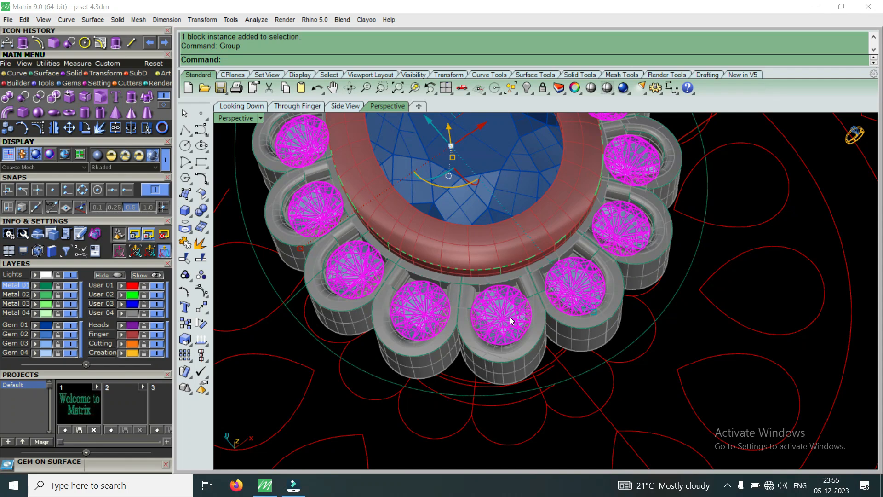
key("F6")
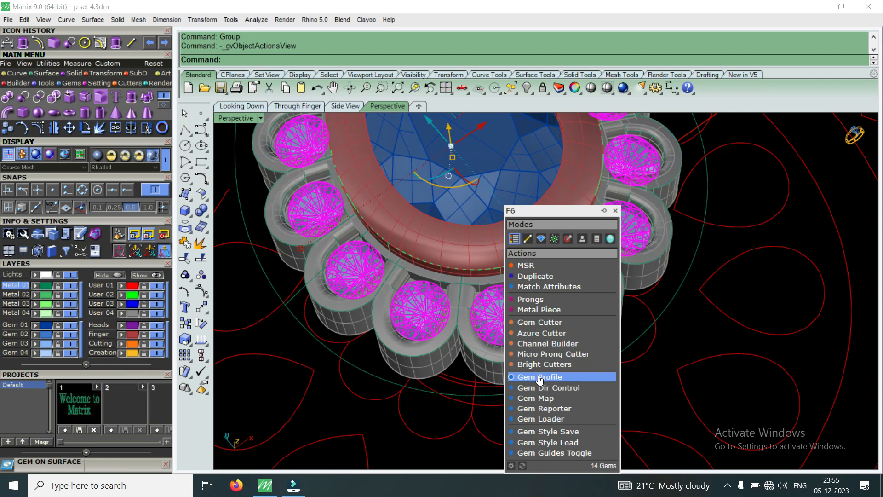
left_click(554, 331)
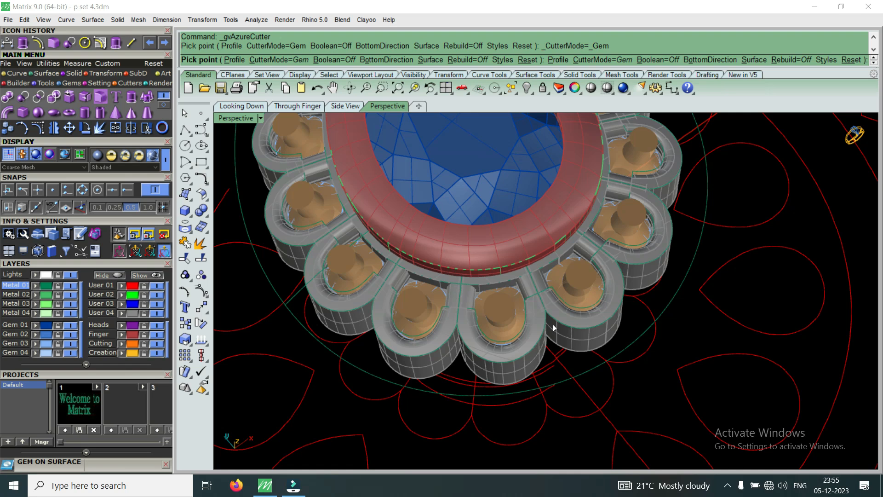
Increase the cutters' girdle width to about 16.9%, checking their fit inside the petal settings and from below.
scroll(555, 327, "down", 4)
scroll(542, 293, "up", 5)
right_click_drag(542, 293, 515, 193)
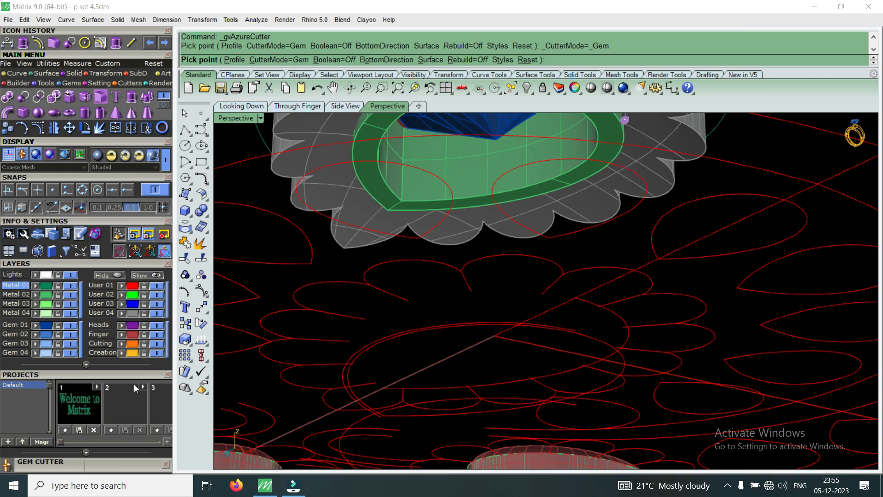
left_click_drag(137, 373, 162, 159)
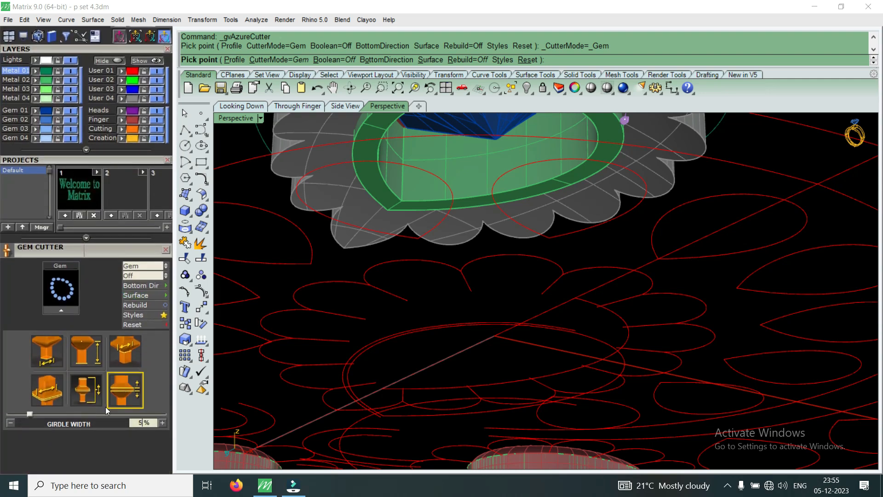
left_click_drag(69, 408, 94, 407)
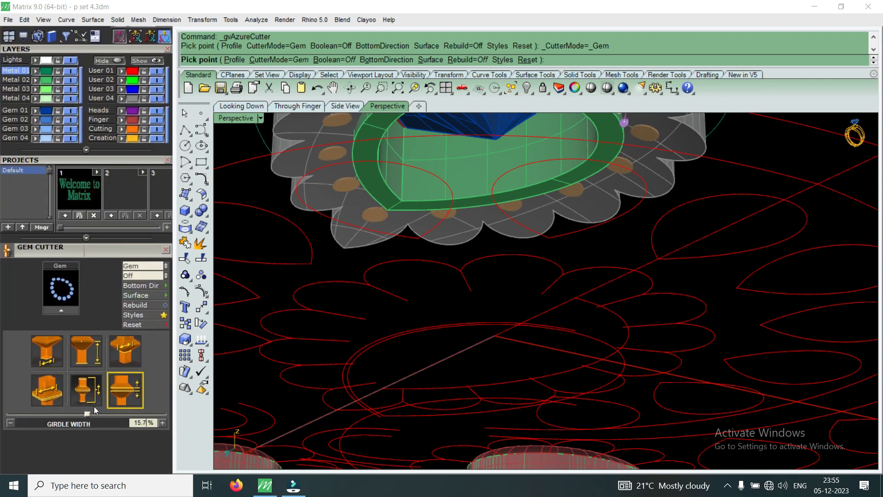
right_click_drag(403, 263, 431, 337)
scroll(432, 337, "down", 6)
scroll(436, 241, "up", 8)
scroll(436, 240, "up", 5)
right_click_drag(436, 241, 393, 323)
scroll(439, 279, "down", 5)
scroll(255, 325, "up", 9)
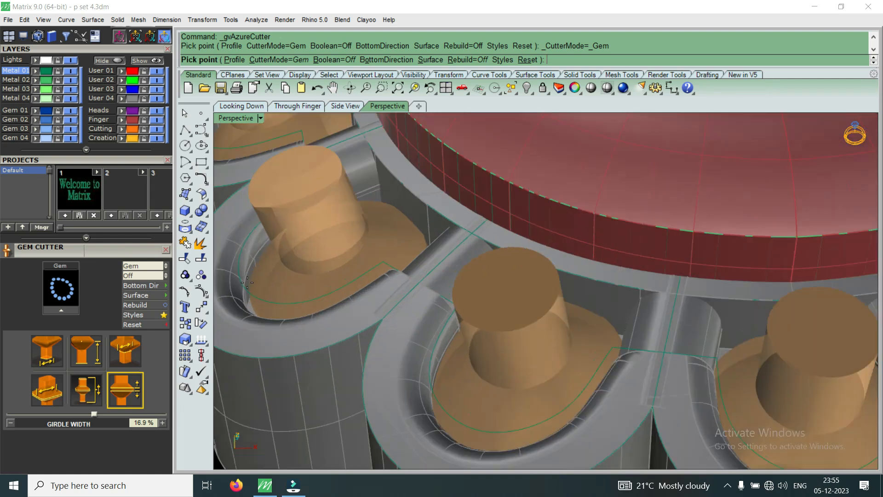
scroll(304, 258, "down", 7)
right_click_drag(304, 257, 413, 218)
scroll(334, 322, "up", 2)
left_click(122, 388)
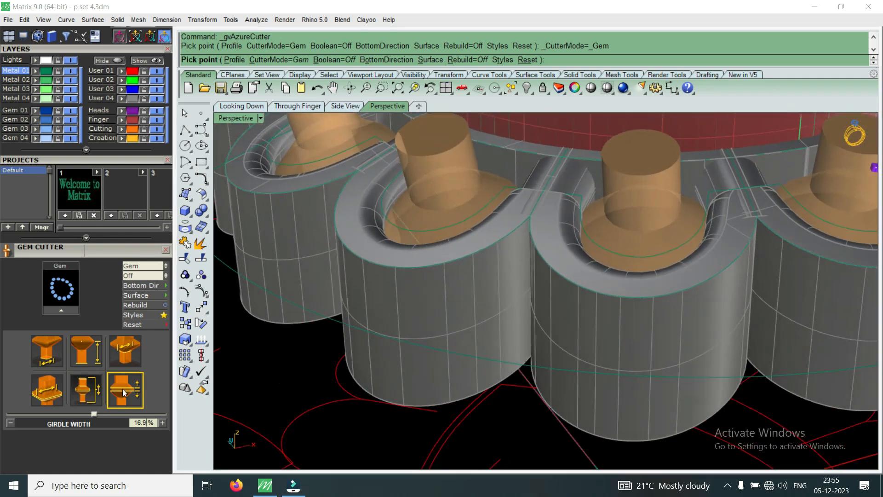
left_click_drag(94, 413, 101, 412)
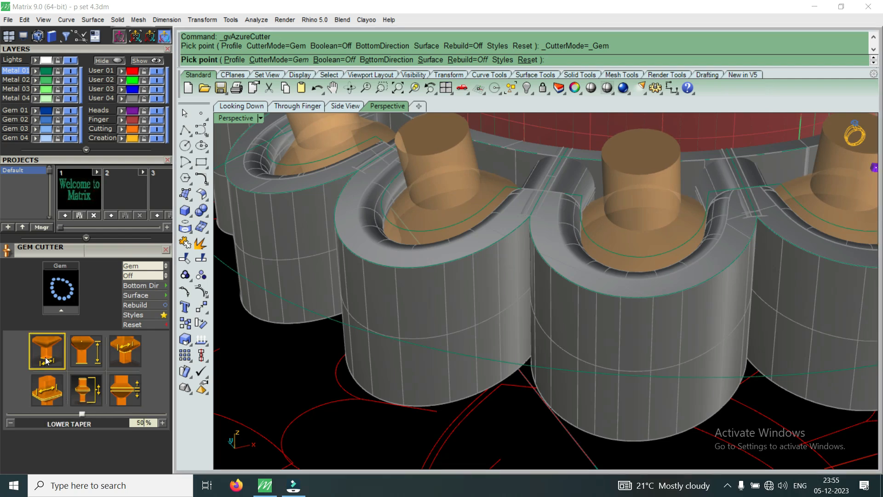
Set the cutters' lower depth to -220% and lower taper to 55%, and generate the cutters.
right_click_drag(368, 377, 321, 284)
left_click(90, 367)
left_click_drag(113, 410, 96, 419)
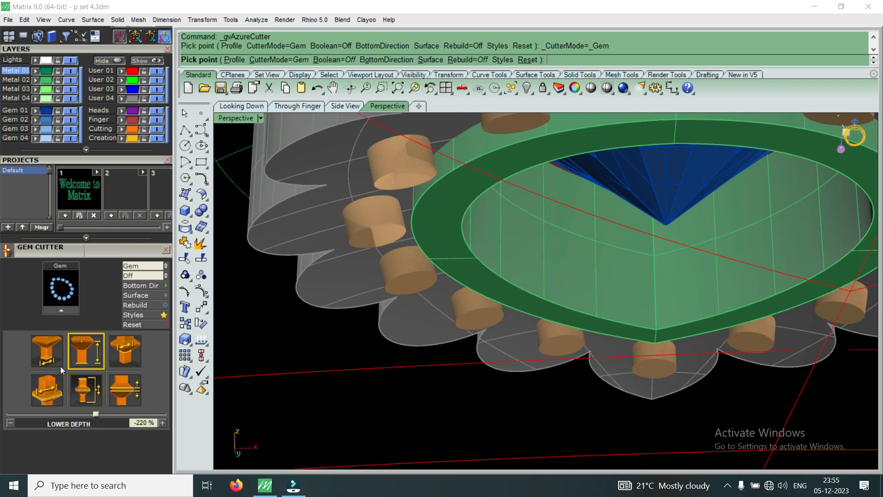
left_click_drag(81, 417, 87, 418)
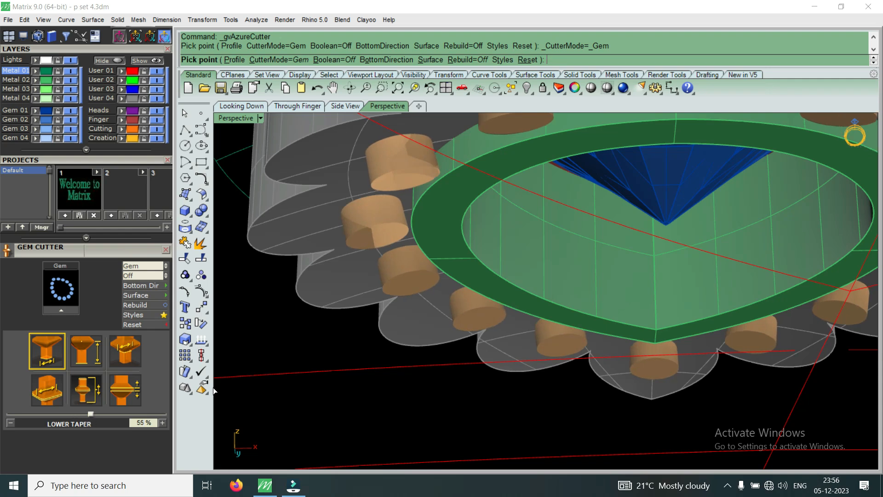
scroll(384, 308, "down", 3)
key("Return")
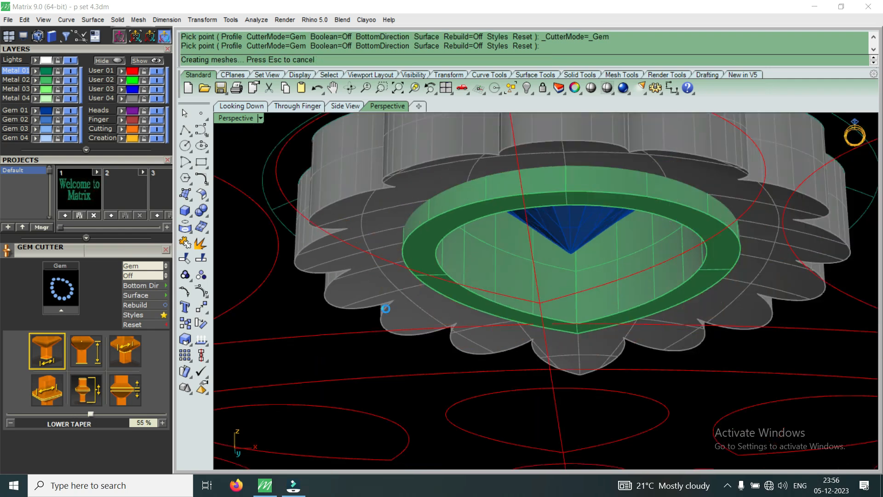
Examine from below where the cutters exit the base of each petal.
scroll(385, 308, "down", 2)
right_click_drag(489, 241, 456, 267)
scroll(455, 201, "up", 1)
scroll(452, 195, "down", 6)
scroll(453, 222, "up", 4)
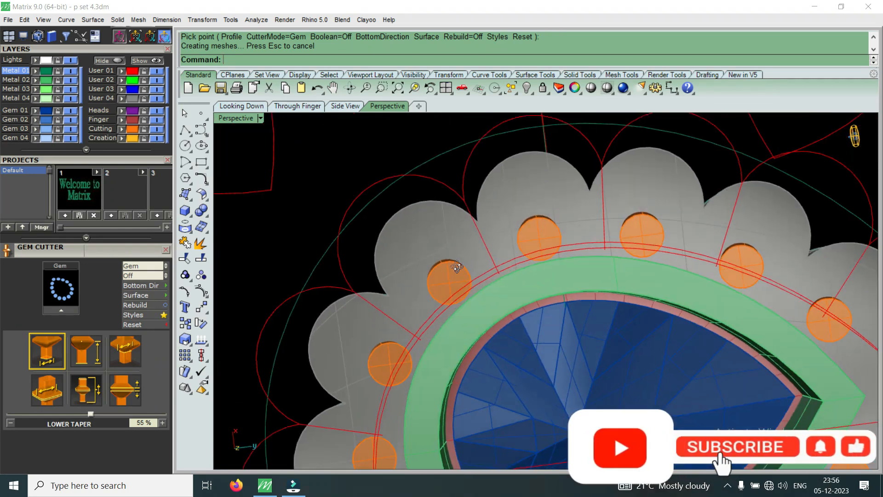
scroll(496, 217, "up", 5)
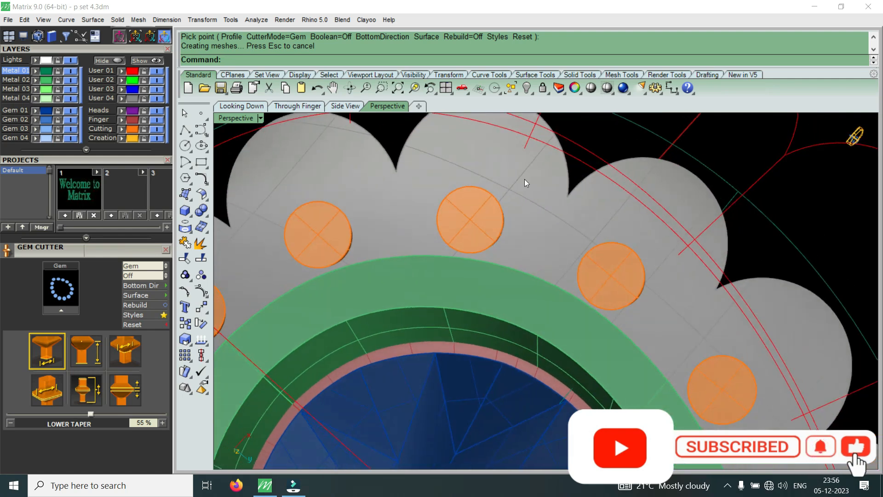
scroll(524, 179, "down", 1)
right_click_drag(512, 177, 505, 158)
scroll(505, 157, "up", 1)
mouse_move(476, 219)
right_mouse_down()
mouse_move(451, 225)
mouse_move(470, 216)
mouse_move(527, 245)
right_mouse_up()
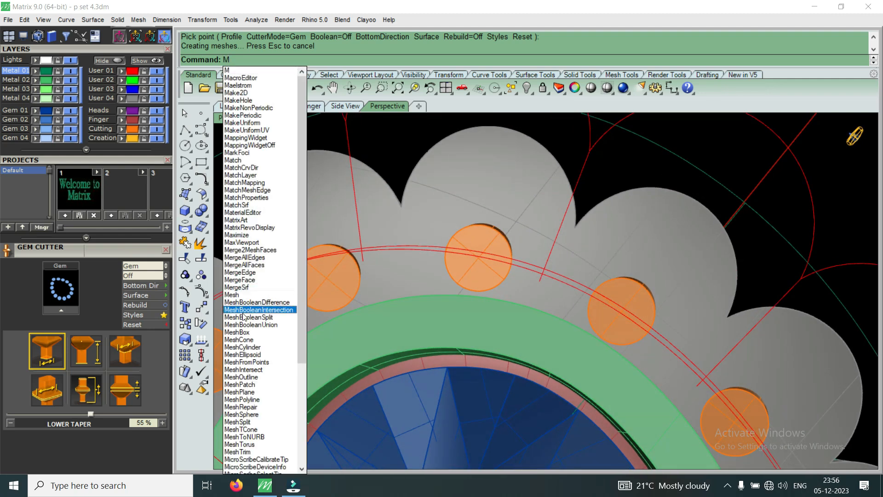
Hide the User 01 layer's layout curves and bring up MoveFace for the cutters.
scroll(251, 346, "down", 6)
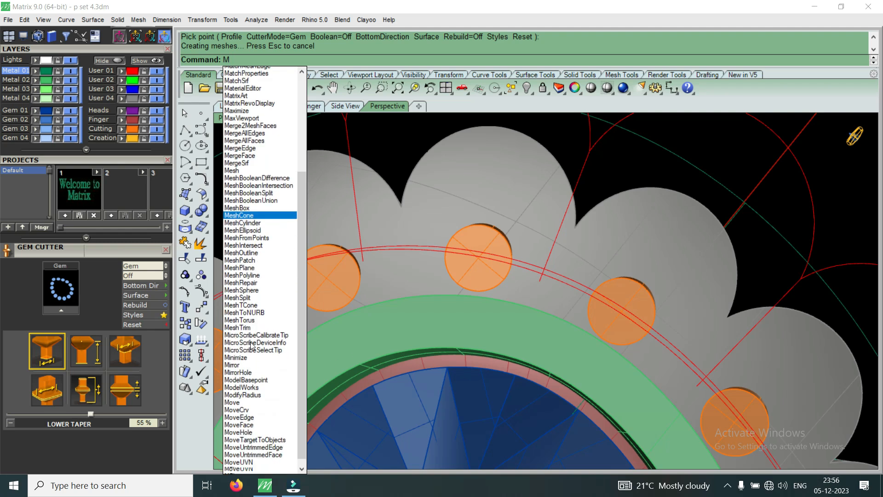
left_click(256, 416)
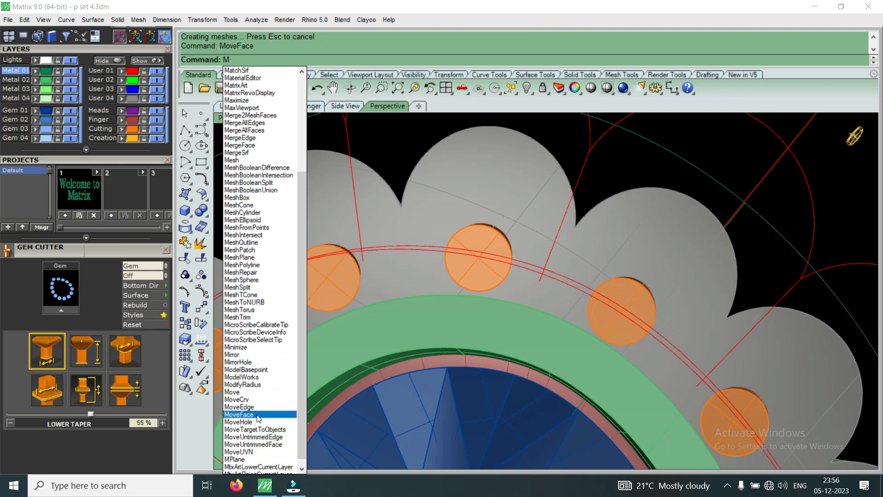
scroll(531, 269, "down", 5)
scroll(520, 244, "up", 3)
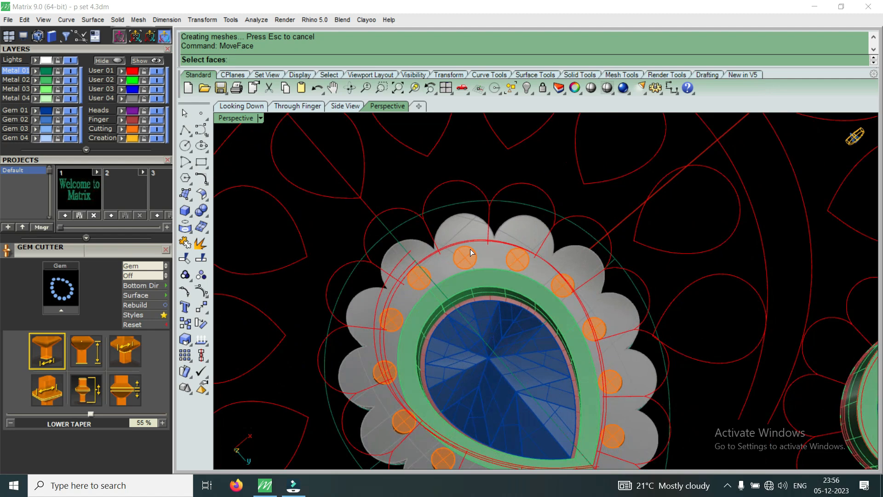
left_click(157, 70)
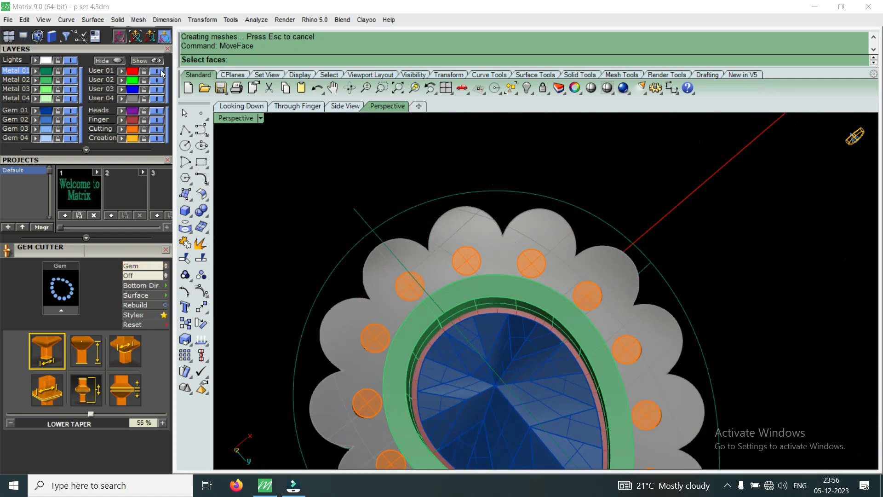
scroll(515, 276, "down", 3)
scroll(515, 267, "up", 4)
scroll(510, 272, "up", 4)
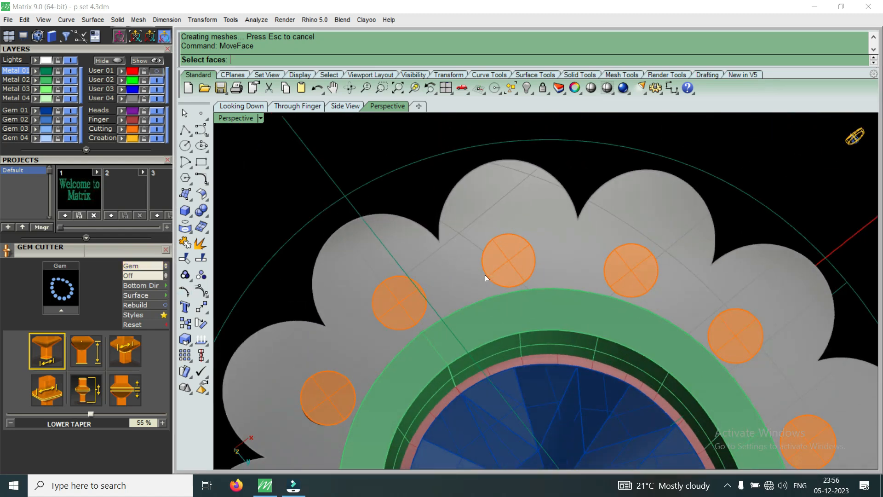
key("Escape")
left_click(510, 251)
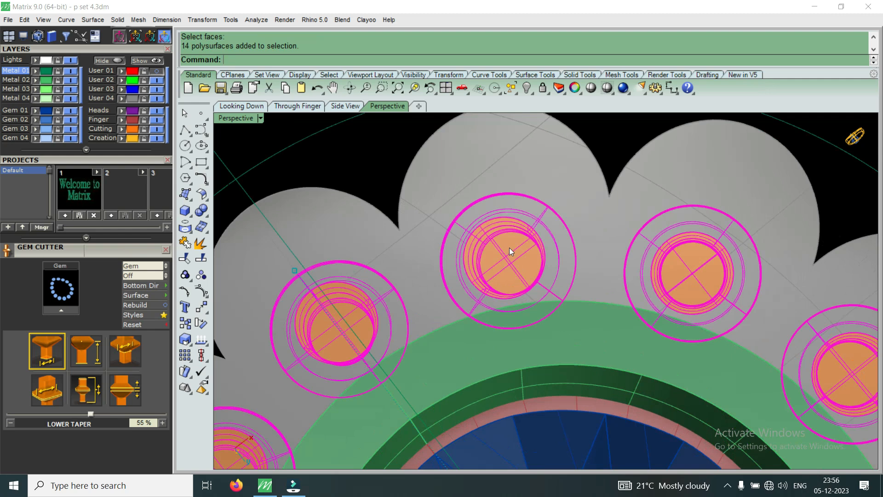
key("Escape")
Use MoveFace to shift the bottom face of one cutter near the pear's rounded end outward towards its petal's centre.
key("Return")
left_click(510, 248)
scroll(510, 257, "down", 3)
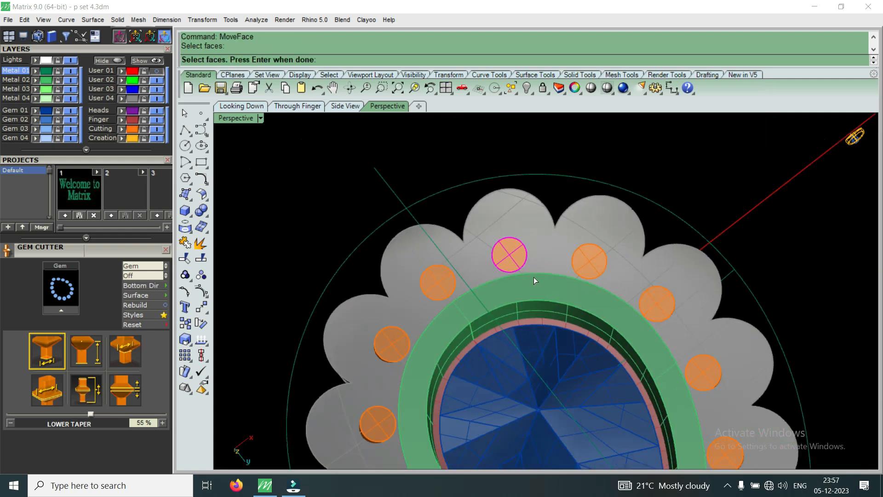
scroll(519, 241, "up", 3)
left_click(509, 255)
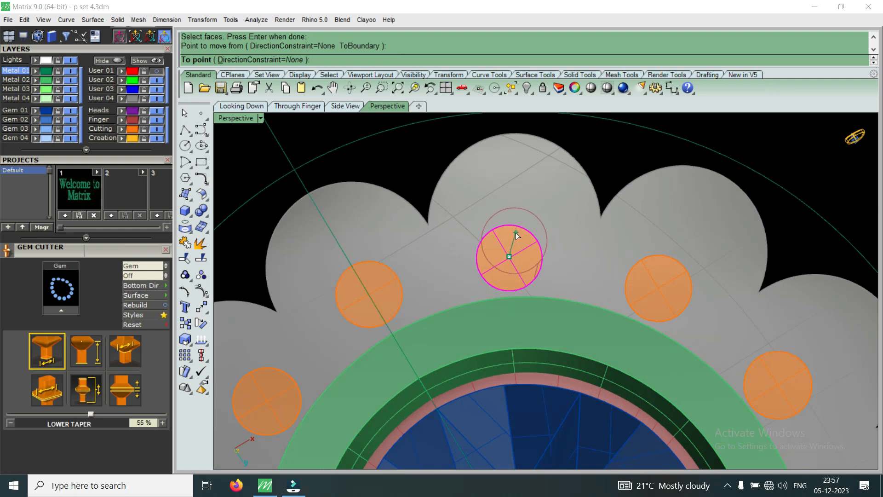
left_click(515, 233)
Move the bottom face of the adjacent cutter outward towards the centre of its petal.
scroll(515, 233, "down", 5)
scroll(597, 247, "up", 4)
key("Return")
left_click(565, 248)
key("Return")
left_click(566, 247)
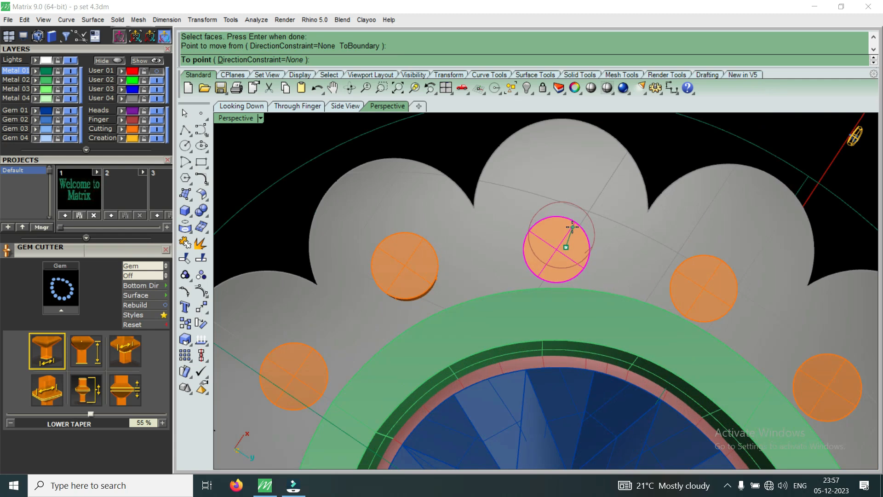
left_click(571, 226)
Shift the bottom face of the third cutter in the row outward towards its petal's centre.
scroll(569, 227, "down", 4)
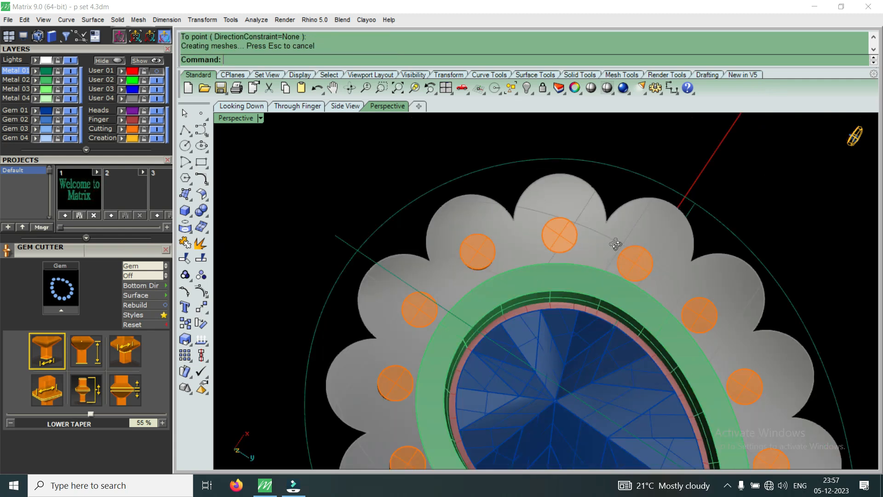
scroll(628, 244, "up", 4)
key("Return")
left_click(620, 214)
key("Return")
left_click(620, 213)
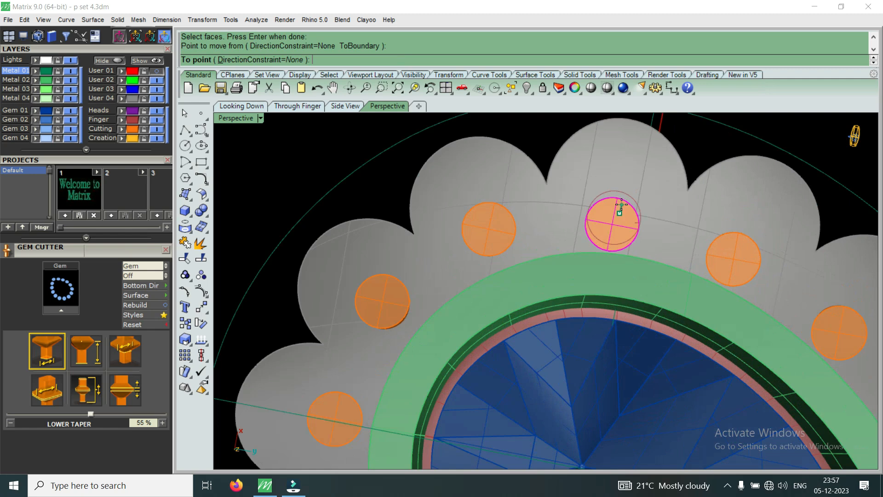
left_click(623, 192)
scroll(625, 194, "down", 4)
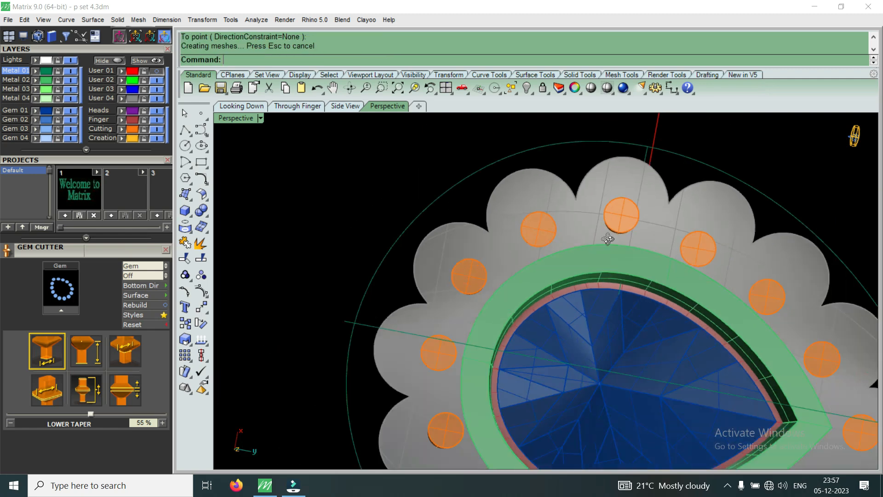
Examine from the underside how the cutters' bottom faces sit within their petals.
scroll(592, 231, "up", 4)
right_click_drag(578, 235, 600, 198)
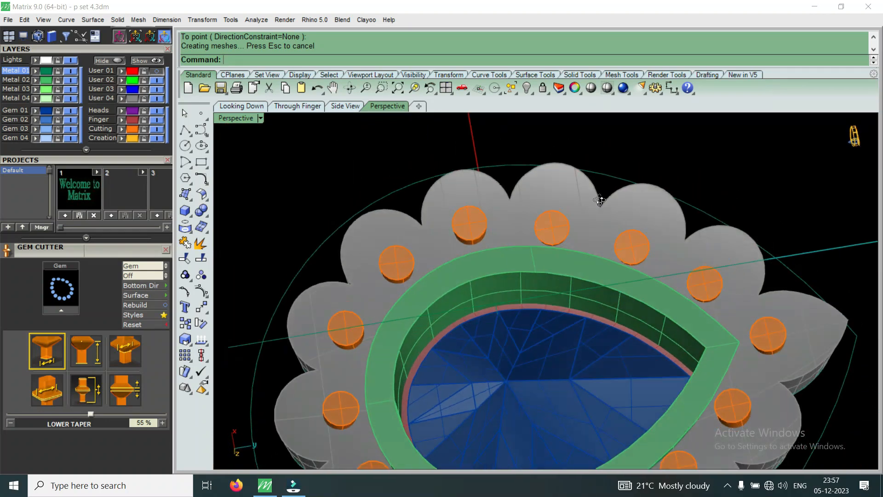
scroll(555, 218, "up", 5)
right_click_drag(563, 222, 554, 238)
scroll(554, 239, "down", 4)
scroll(569, 256, "up", 2)
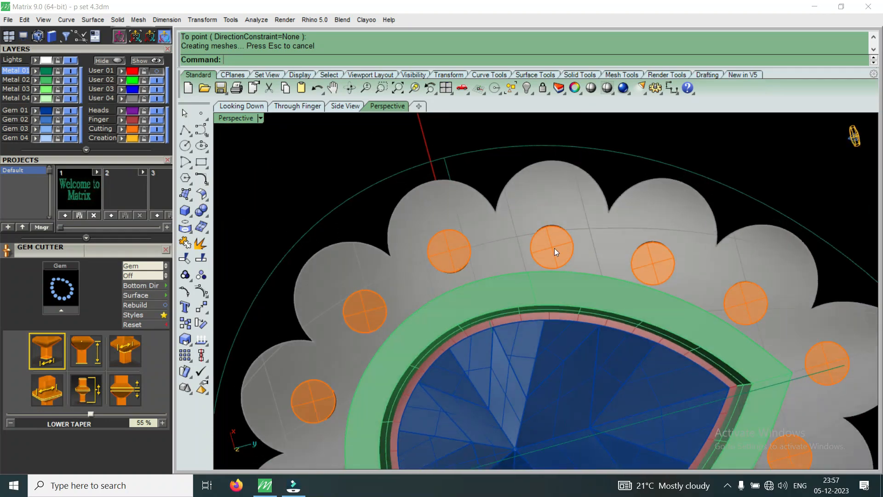
scroll(586, 254, "down", 3)
right_click_drag(552, 280, 469, 317)
scroll(560, 313, "up", 4)
scroll(560, 314, "down", 4)
right_click_drag(532, 306, 551, 220)
scroll(612, 247, "up", 5)
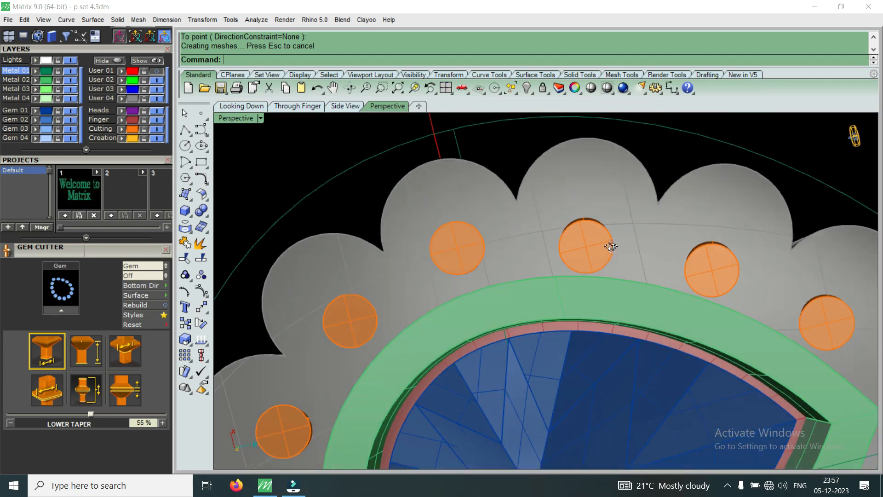
Use MoveFace to shift the bottom face of the cutter three petals before the pear's tip outward towards its petal's centre.
scroll(623, 247, "up", 1)
key("Return")
left_click(600, 261)
key("Return")
left_click(599, 249)
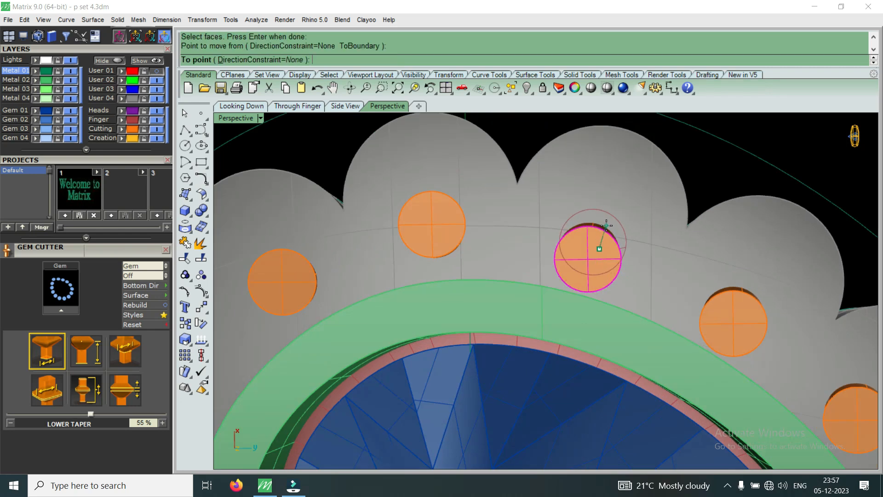
left_click(606, 226)
Move the bottom face of the cutter two petals before the pear's tip outward towards its petal's centre.
scroll(589, 259, "down", 5)
scroll(591, 273, "up", 4)
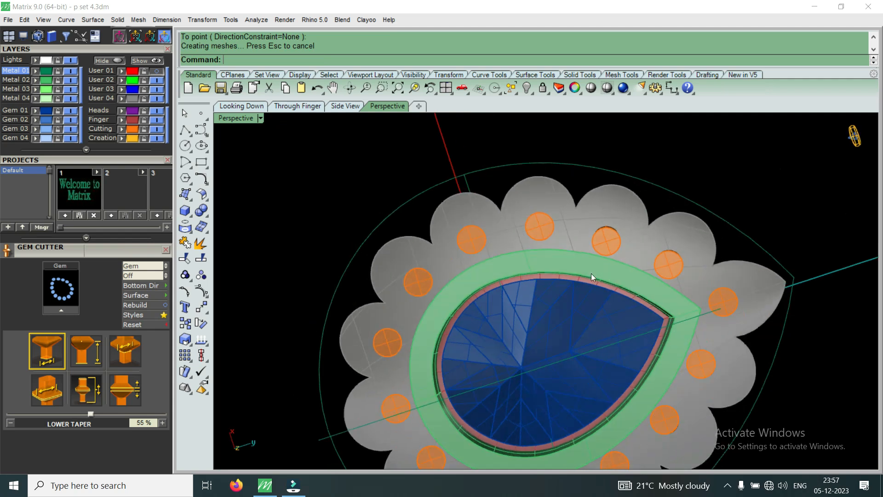
key("Return")
left_click(619, 236)
key("Return")
left_click(619, 234)
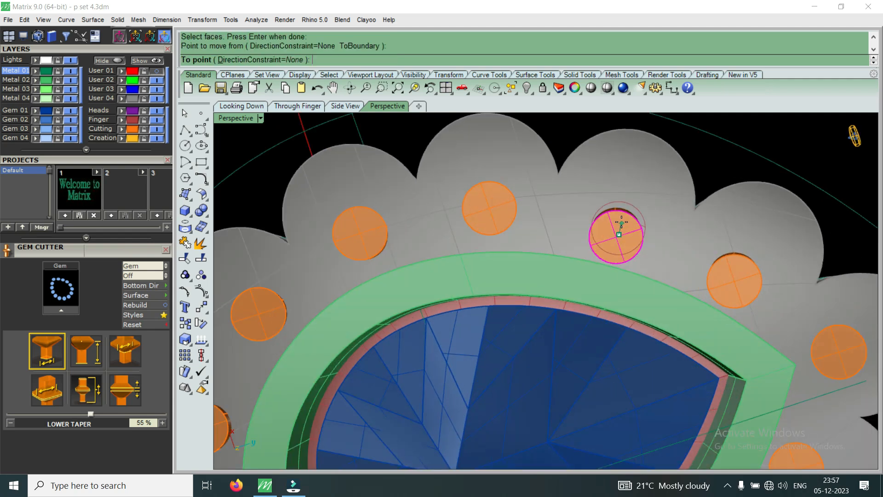
left_click(623, 216)
Shift the bottom face of the cutter just before the pointed tip petal to centre it in its own petal.
scroll(723, 259, "down", 5)
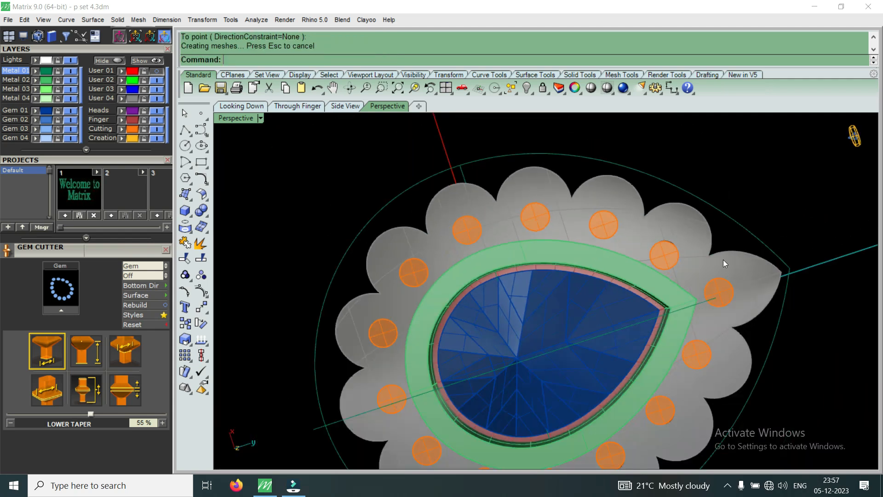
scroll(647, 228, "up", 5)
key("Return")
left_click(630, 224)
key("Return")
left_click(630, 222)
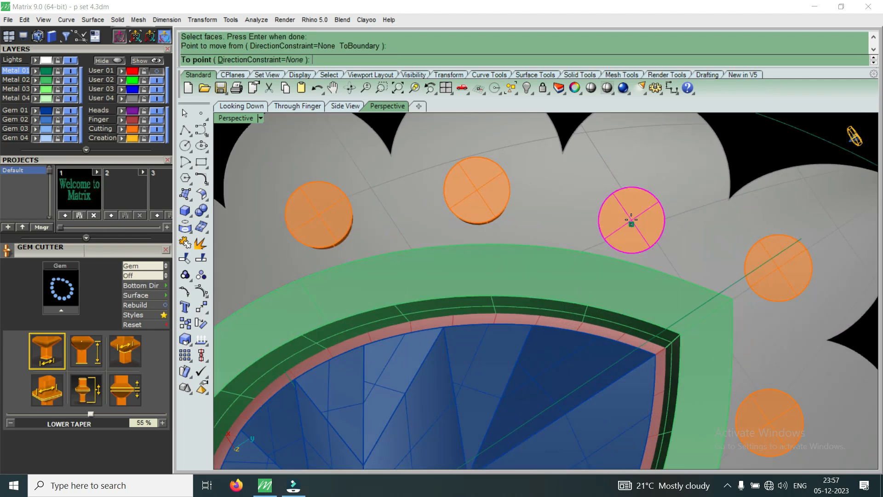
left_click(609, 222)
Move the bottom face of the pointed tip petal's cutter outward towards the tip.
scroll(598, 221, "down", 5)
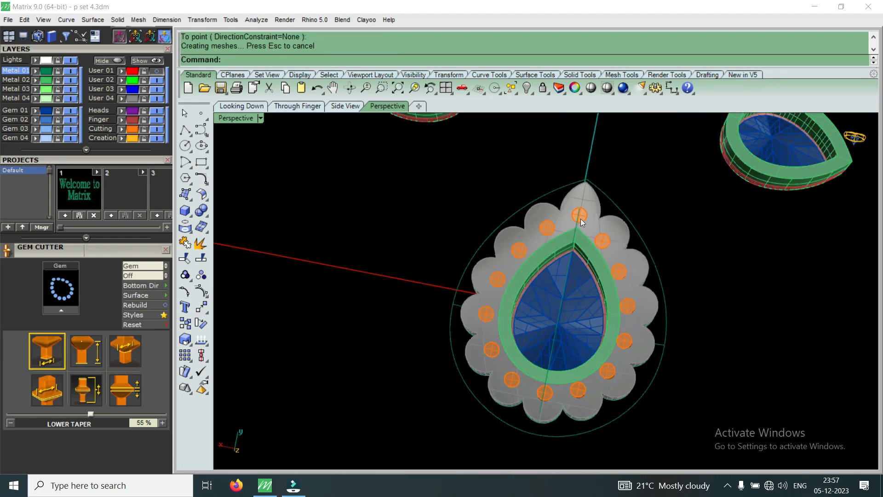
scroll(580, 219, "up", 5)
key("Return")
left_click(583, 213)
key("Return")
left_click(583, 210)
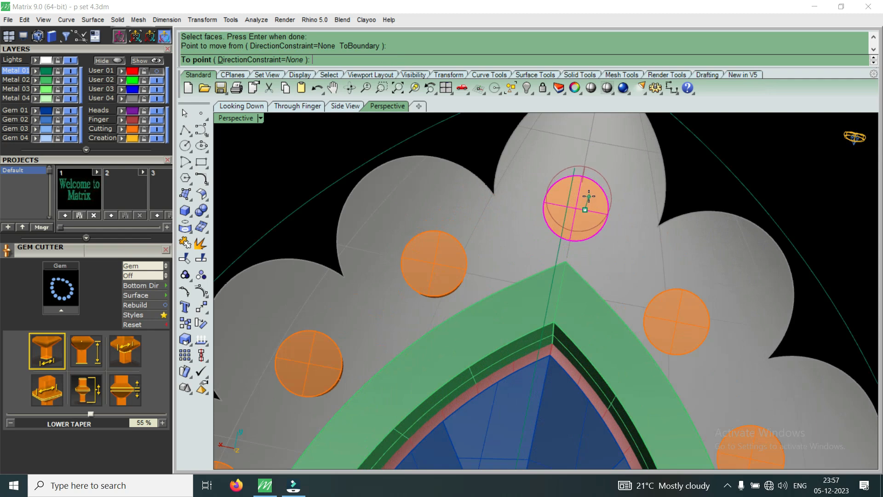
left_click(589, 198)
Move the bottom face of the first cutter past the tip petal slightly outward towards its petal's centre.
scroll(553, 267, "down", 5)
scroll(589, 250, "up", 6)
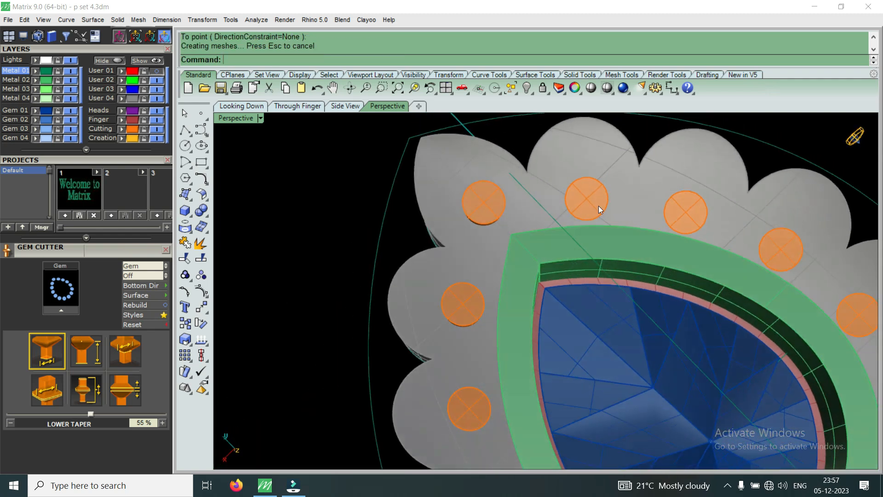
key("Return")
left_click(573, 206)
key("Return")
left_click(573, 201)
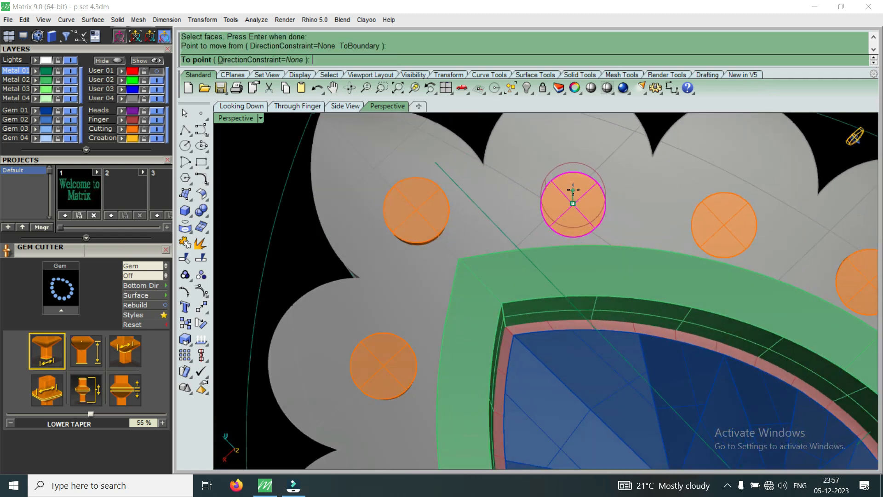
left_click(573, 195)
Shift the bottom face of the second cutter past the tip petal outward towards its petal's centre.
scroll(552, 249, "down", 6)
scroll(583, 255, "up", 6)
key("Return")
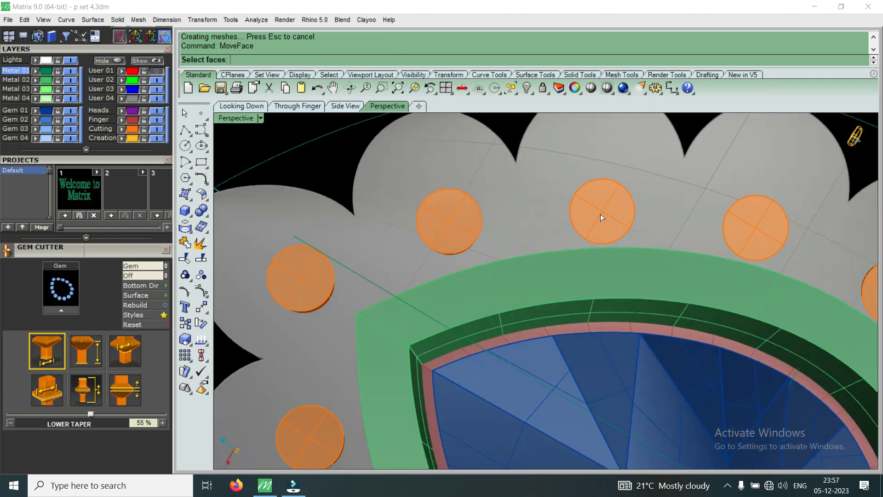
key("Return")
left_click(603, 206)
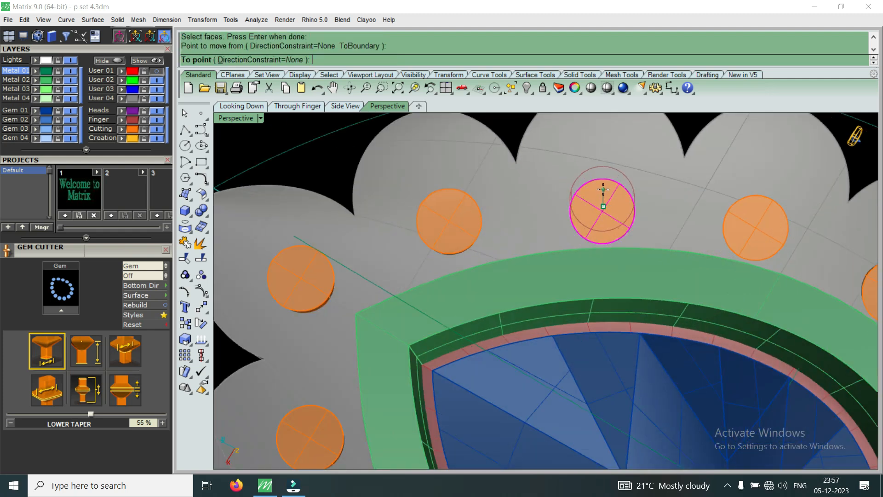
left_click(603, 189)
Shift the bottom face of the third cutter past the tip petal outward towards its petal's centre.
scroll(627, 250, "down", 5)
scroll(680, 199, "up", 6)
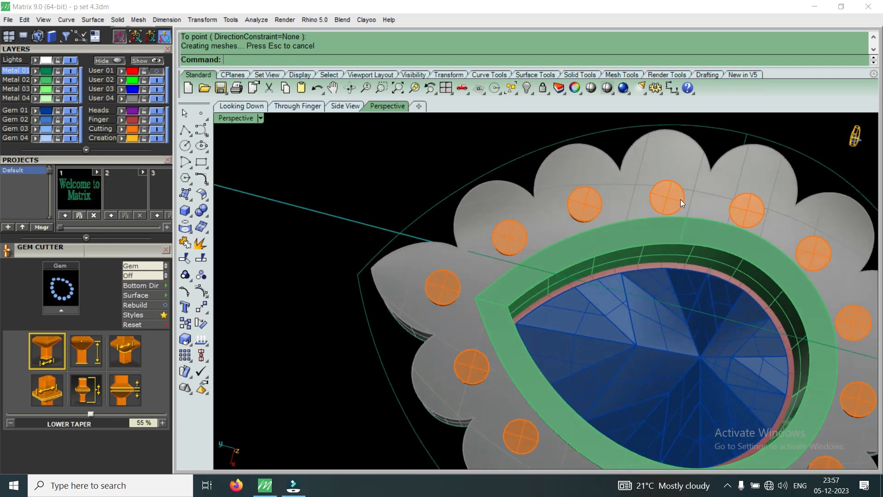
key("Return")
left_click(679, 199)
key("Return")
left_click(671, 197)
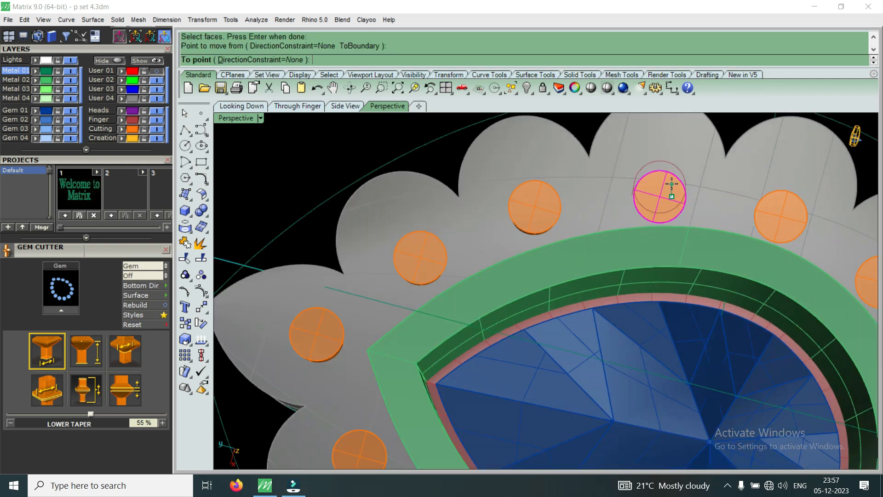
left_click(672, 181)
Move the bottom face of the fourth cutter past the tip petal outward towards its petal's centre.
scroll(603, 236, "down", 3)
scroll(682, 230, "up", 6)
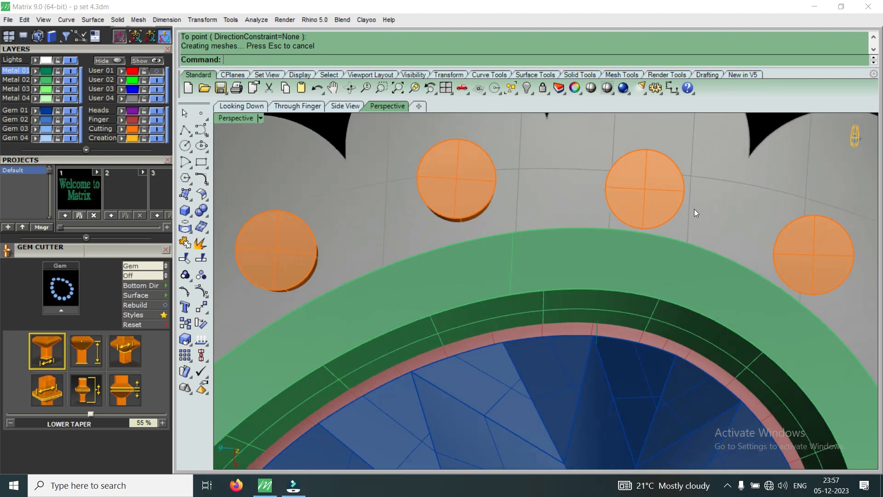
key("Return")
left_click(661, 188)
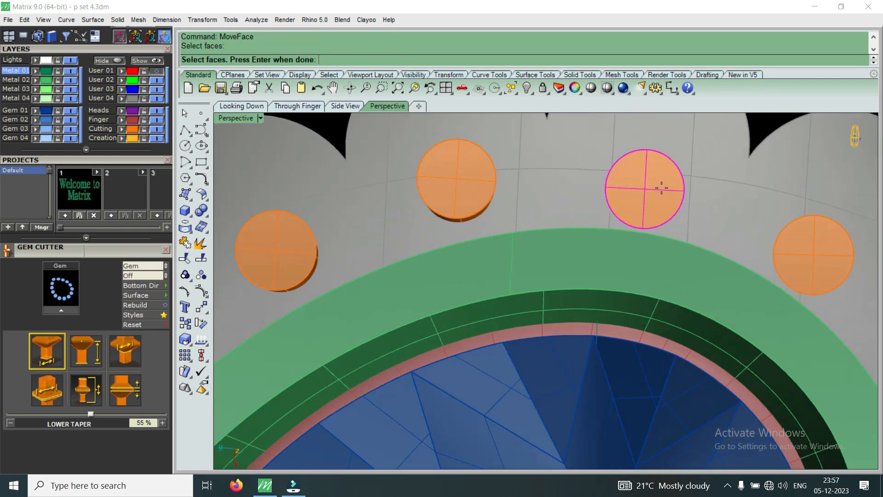
key("Return")
left_click(661, 188)
left_click(664, 165)
Move the bottom face of the fifth cutter past the tip petal outward towards its petal's centre.
scroll(624, 210, "down", 2)
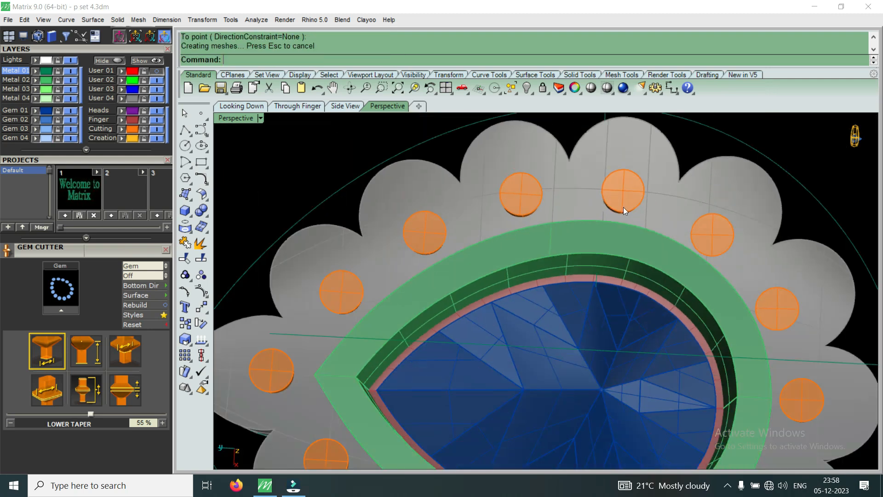
scroll(643, 201, "down", 3)
scroll(576, 228, "up", 3)
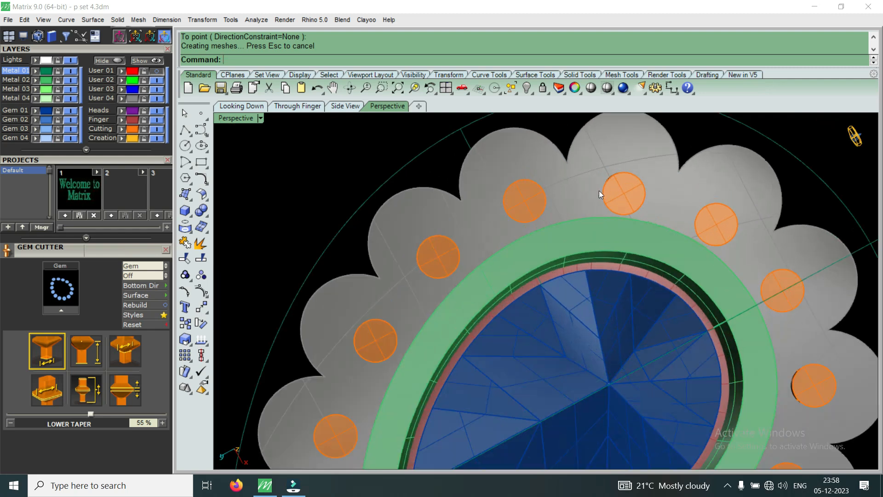
scroll(600, 205, "down", 1)
scroll(640, 202, "up", 3)
key("Return")
left_click(610, 200)
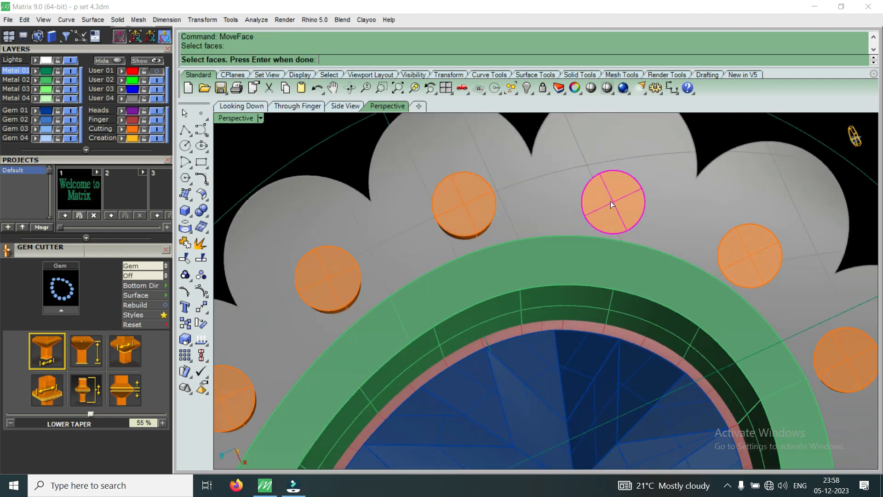
key("Return")
left_click(610, 201)
left_click(611, 187)
Shift the bottom face of the sixth cutter past the tip, beside the rounded end's centre line, slightly outward in its petal.
key("Return")
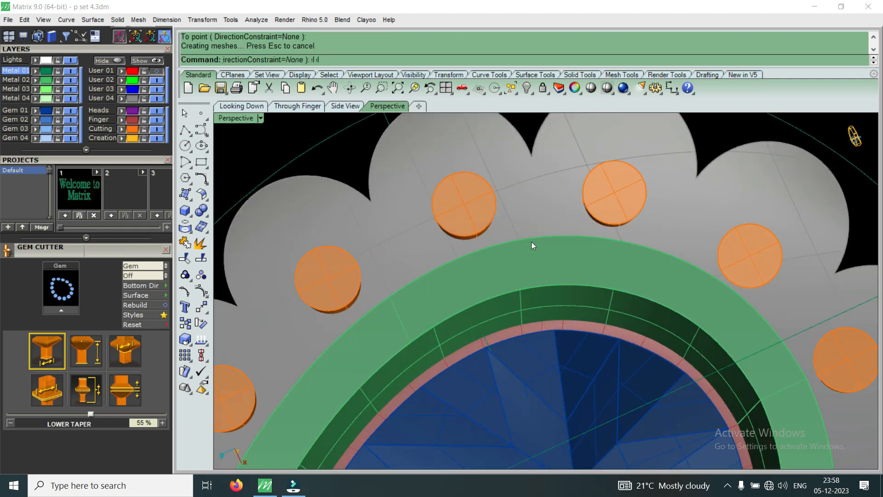
scroll(532, 243, "down", 3)
scroll(607, 232, "up", 3)
left_click(581, 207)
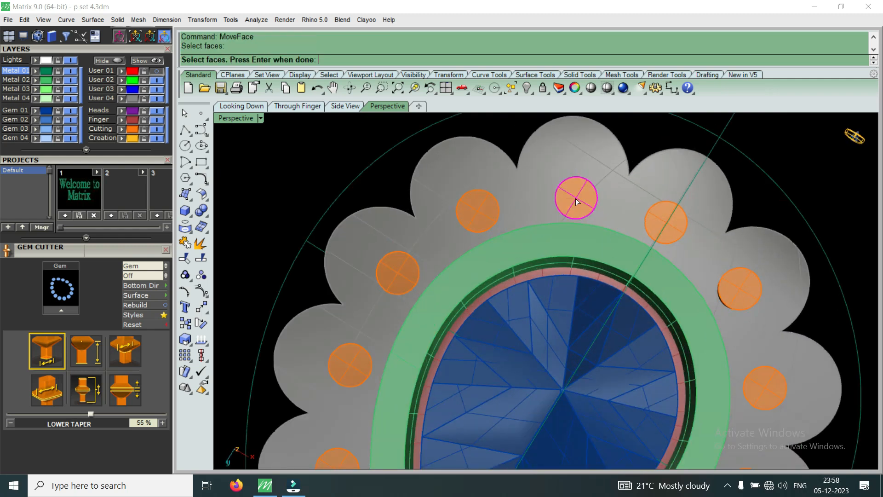
key("Return")
left_click(575, 195)
left_click(574, 190)
Move the bottom face of the cutter on the centre line at the pear's rounded end slightly outward.
scroll(648, 244, "down", 3)
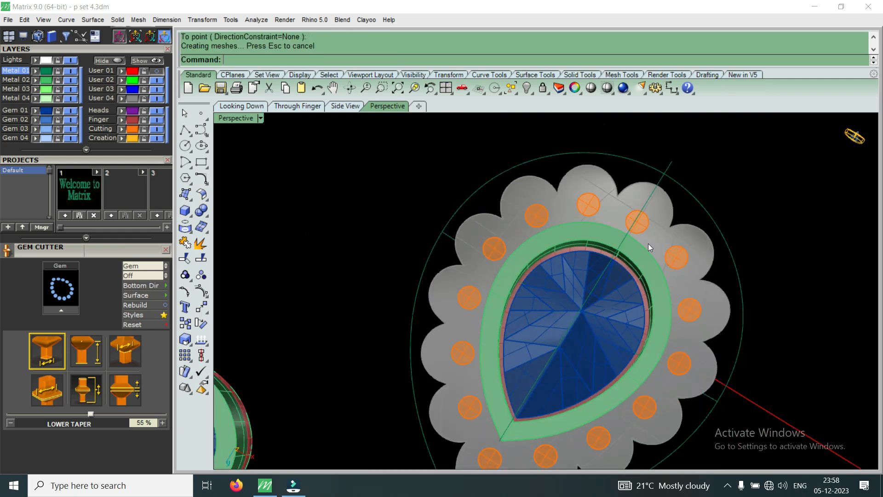
scroll(617, 203, "up", 3)
key("Return")
left_click(614, 191)
key("Return")
left_click(614, 189)
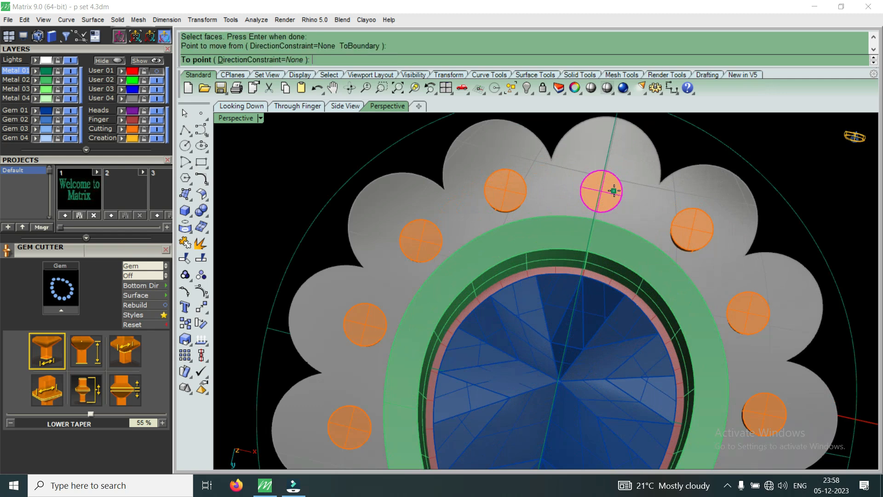
left_click(615, 185)
Inspect the adjusted cutters around the pear setting from the underside and from above.
scroll(604, 210, "down", 4)
right_click_drag(599, 238, 590, 155)
scroll(630, 212, "up", 2)
scroll(603, 212, "down", 3)
scroll(590, 211, "up", 2)
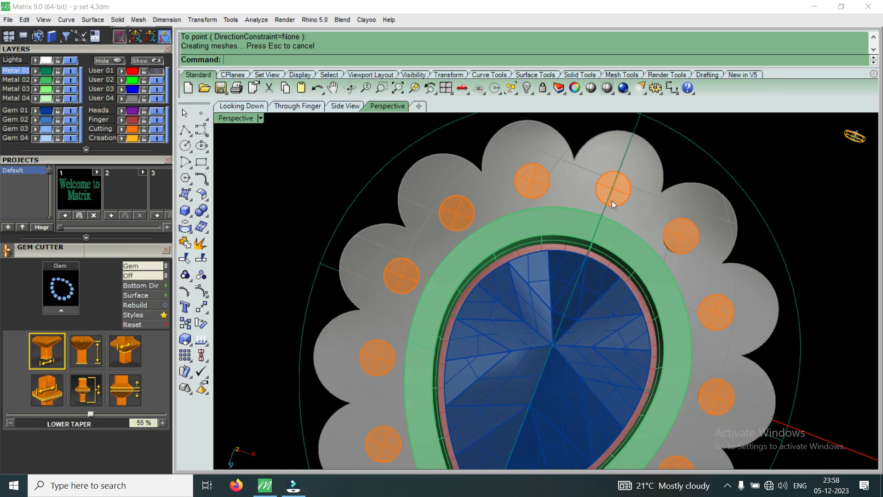
scroll(612, 201, "down", 3)
right_click_drag(611, 201, 521, 354)
scroll(521, 354, "up", 3)
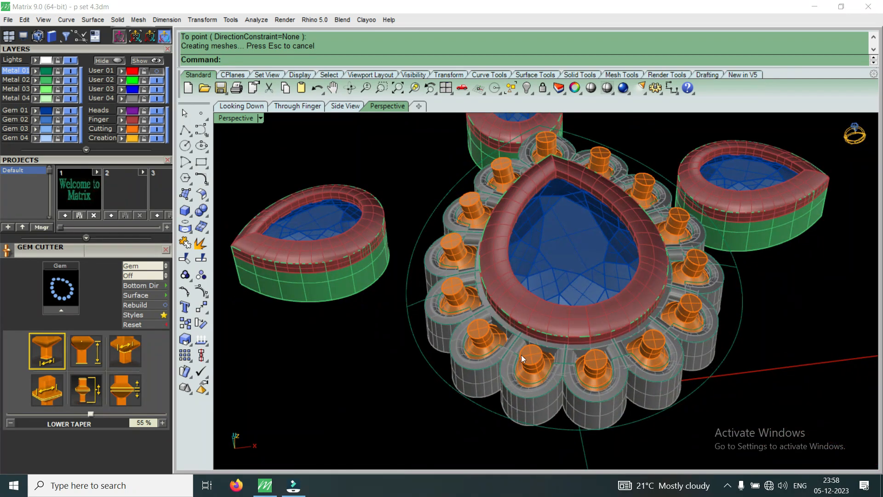
Bring up FilletEdge with a 0.15 radius and select the outer top edge of the grey rim around the central bezel.
scroll(492, 320, "up", 5)
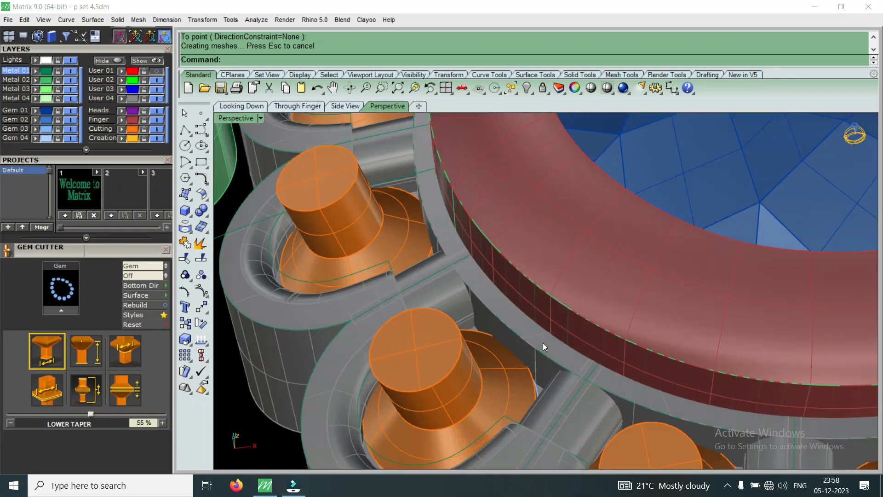
left_click_drag(138, 167, 136, 358)
left_click(101, 98)
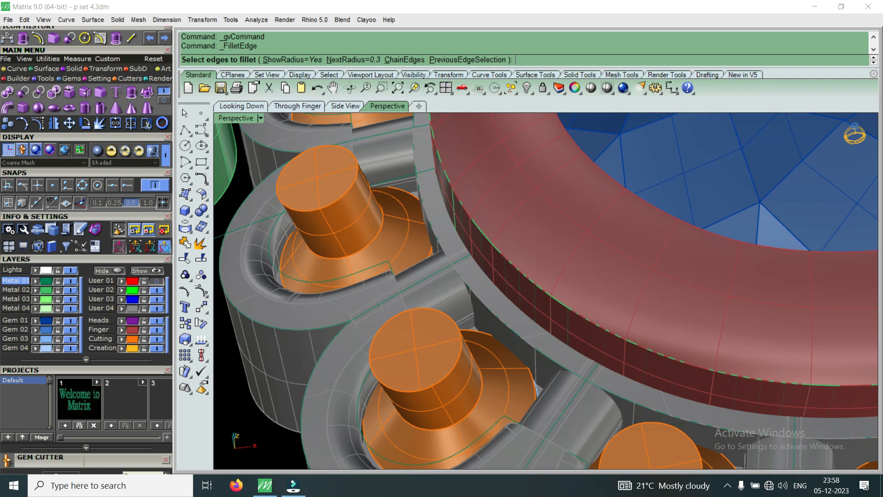
type(".15")
key("Return")
left_click(548, 361)
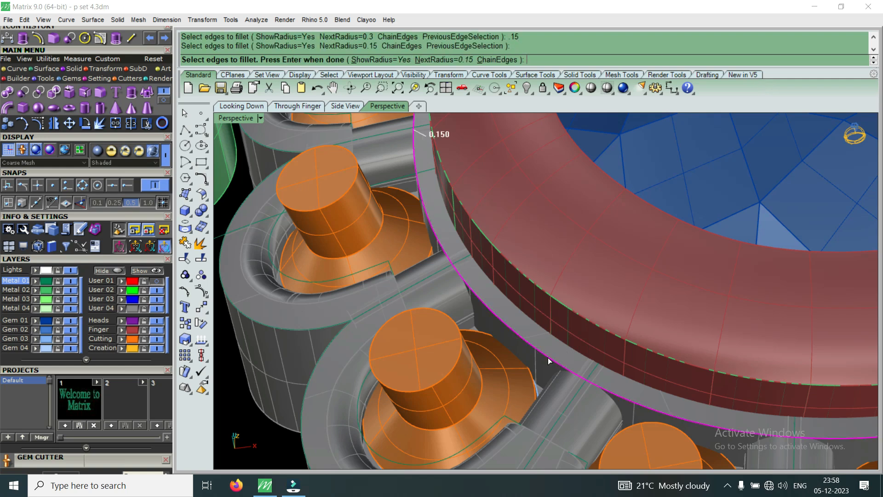
Add the remaining outer top edges of the grey rim, including the short segment at the rounded end's seam, to the 0.15 fillet.
scroll(548, 361, "down", 6)
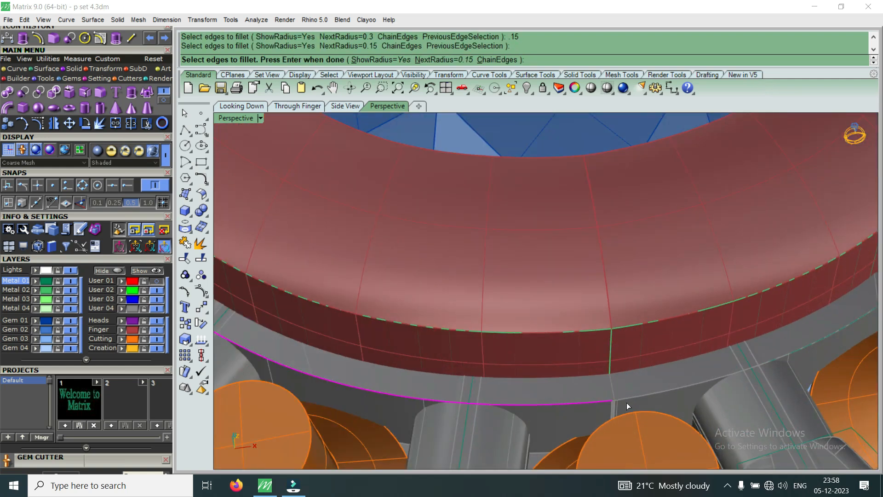
scroll(627, 404, "up", 5)
left_click(578, 385)
left_click(589, 386)
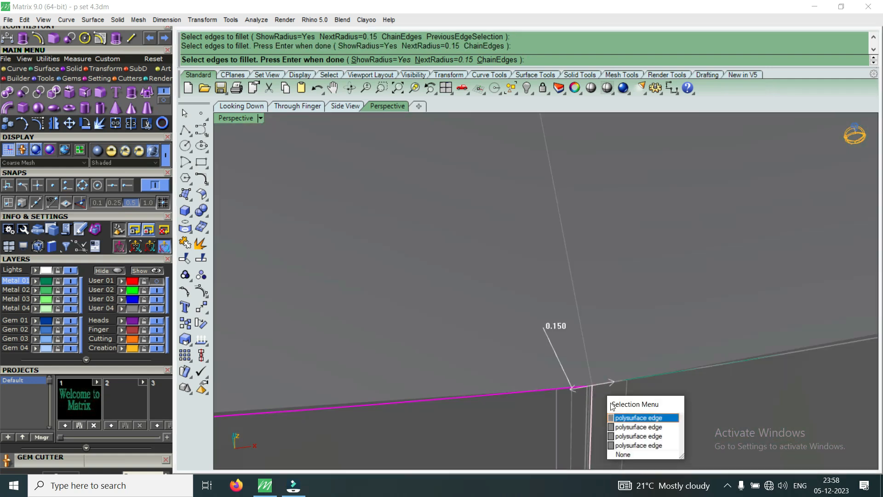
left_click(637, 379)
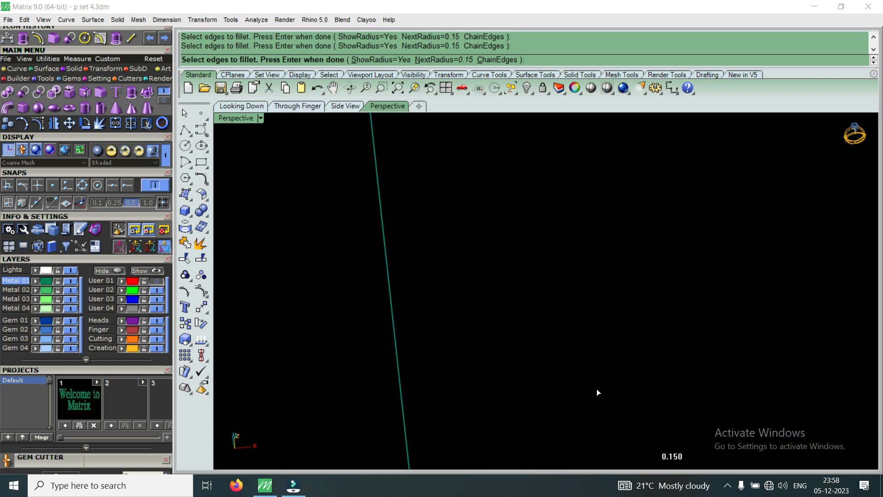
left_click(582, 387)
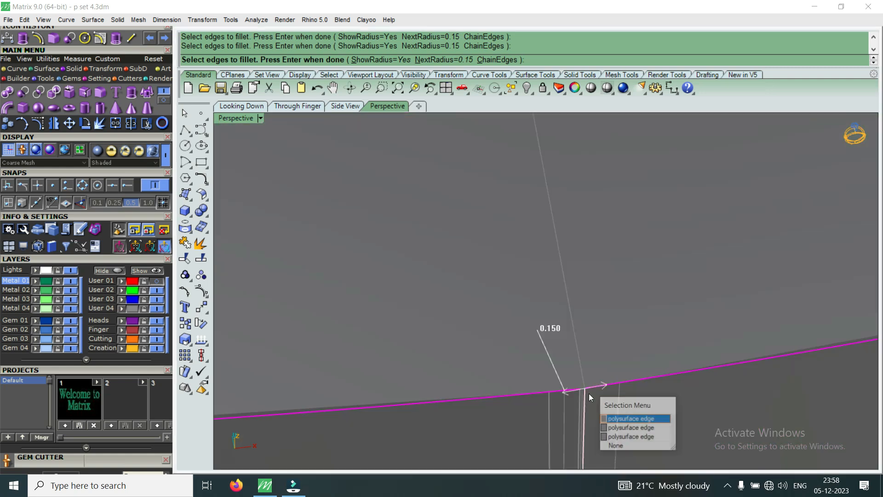
left_click(618, 428)
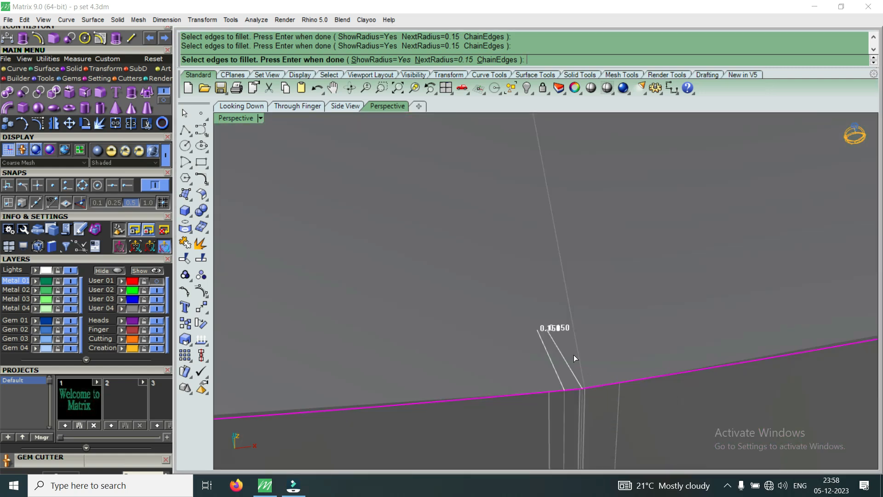
Try the 0.15 fillet along the rim's whole outer top edge, including the corner at the pear's tip, and undo it.
scroll(573, 356, "down", 15)
right_click_drag(451, 317, 543, 290)
scroll(351, 260, "up", 8)
mouse_move(368, 243)
right_mouse_down()
mouse_move(394, 231)
mouse_move(517, 276)
right_mouse_up()
scroll(525, 294, "up", 9)
left_click(539, 284)
scroll(497, 292, "down", 8)
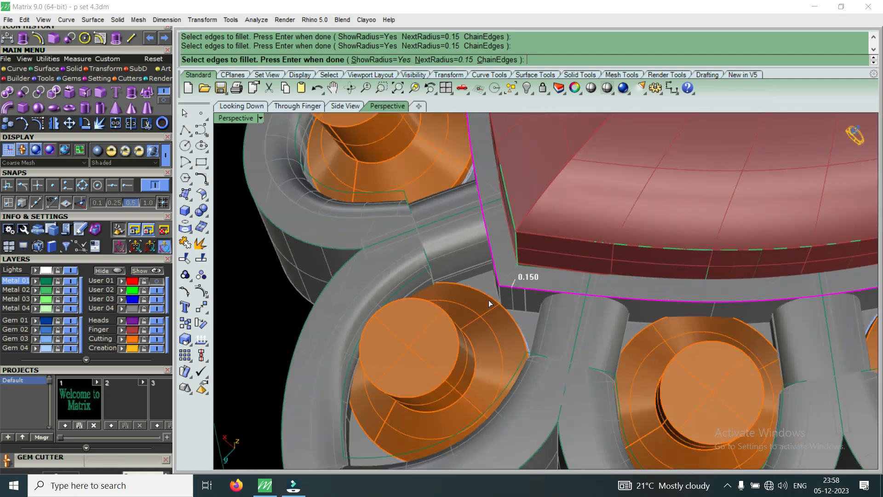
scroll(489, 300, "down", 4)
scroll(545, 258, "up", 8)
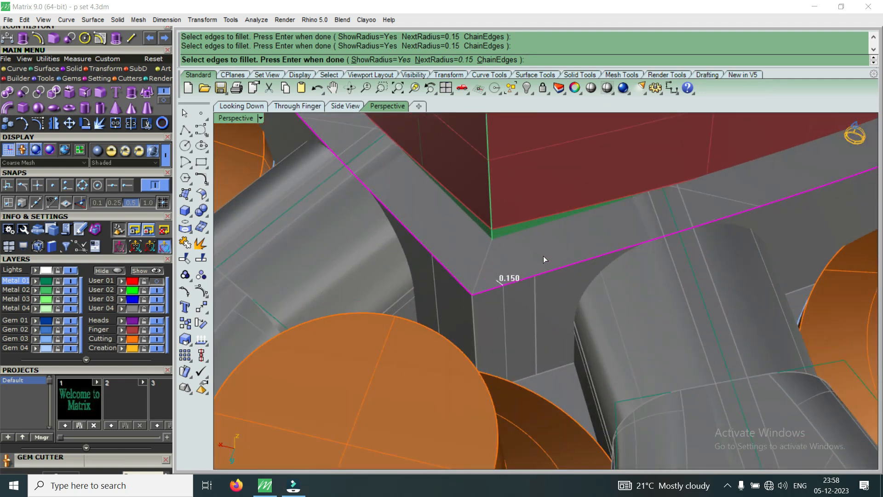
scroll(551, 287, "down", 5)
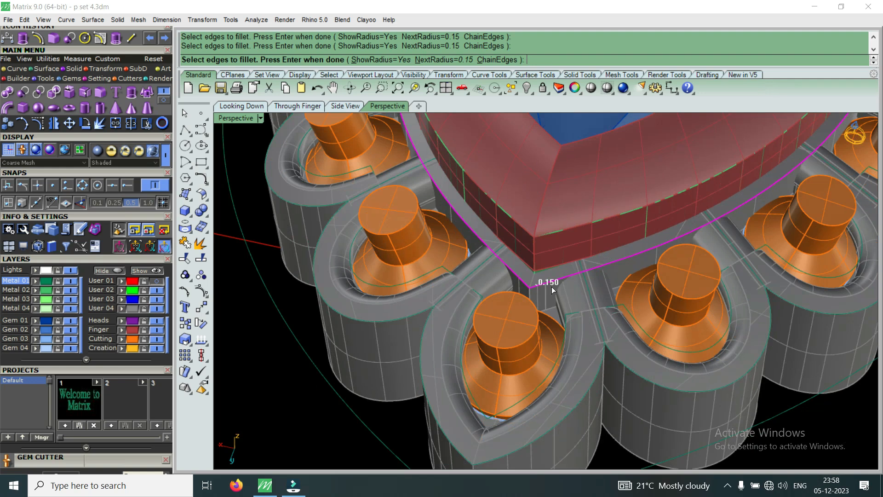
scroll(550, 286, "up", 8)
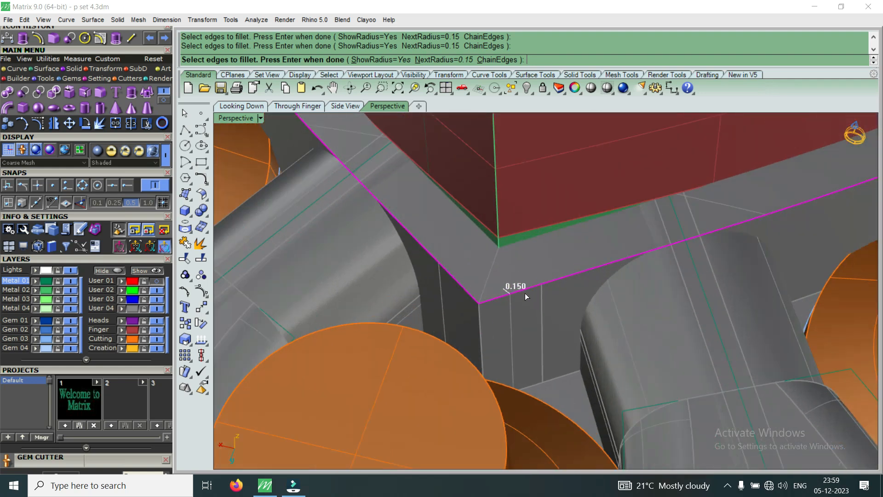
scroll(540, 315, "down", 3)
scroll(523, 304, "up", 3)
key("Return")
key("Return")
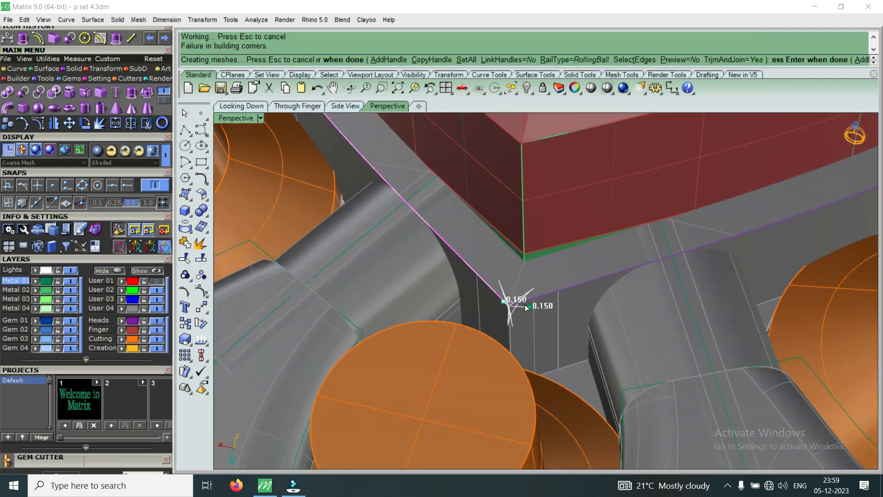
scroll(526, 305, "down", 5)
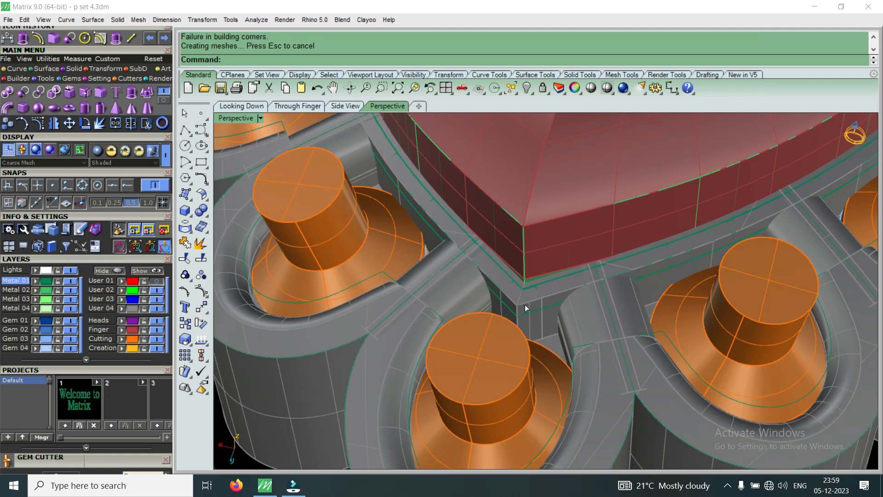
key("ctrl+z")
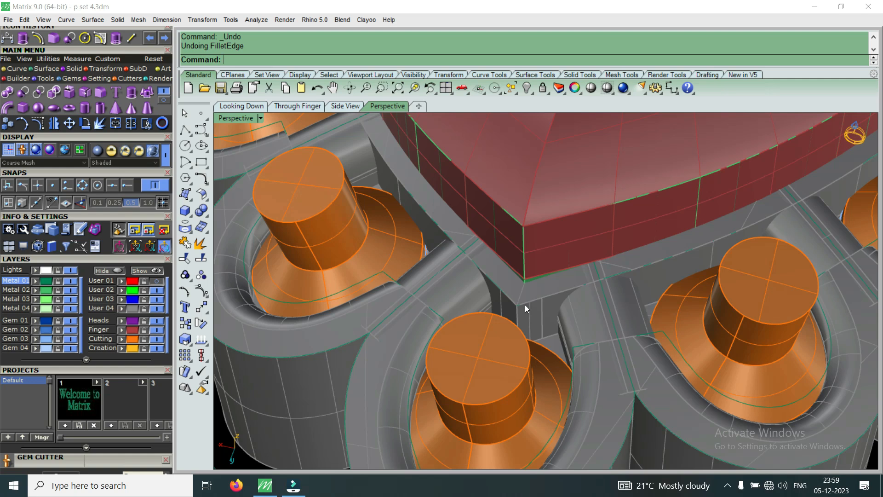
scroll(525, 304, "down", 4)
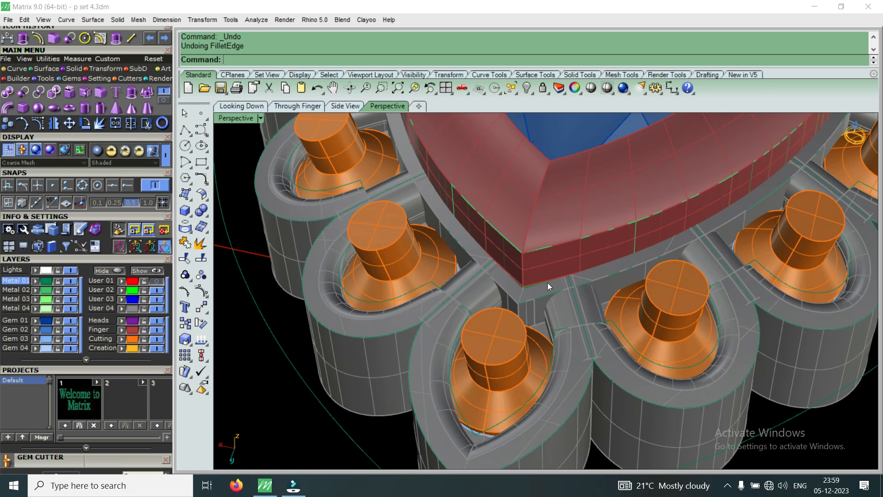
Subtract the orange azure cutters from the grey petal setting with Boolean Difference.
scroll(518, 301, "down", 8)
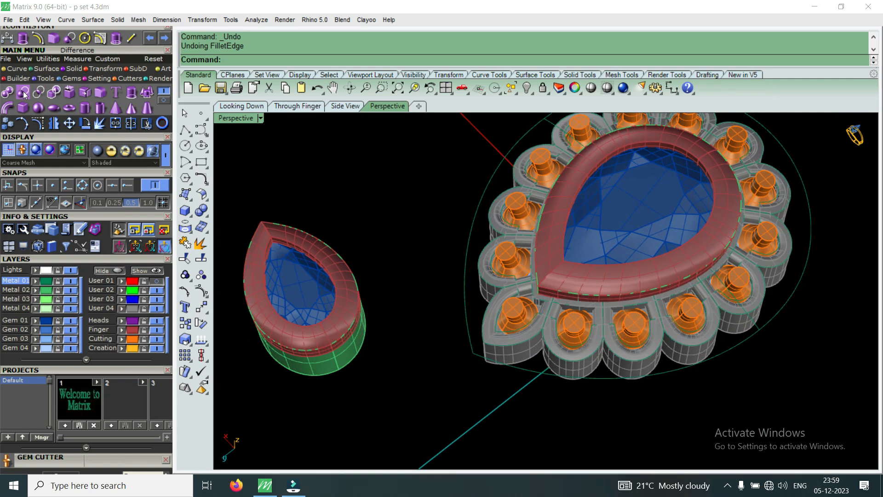
left_click(99, 123)
scroll(539, 344, "up", 5)
left_click(538, 345)
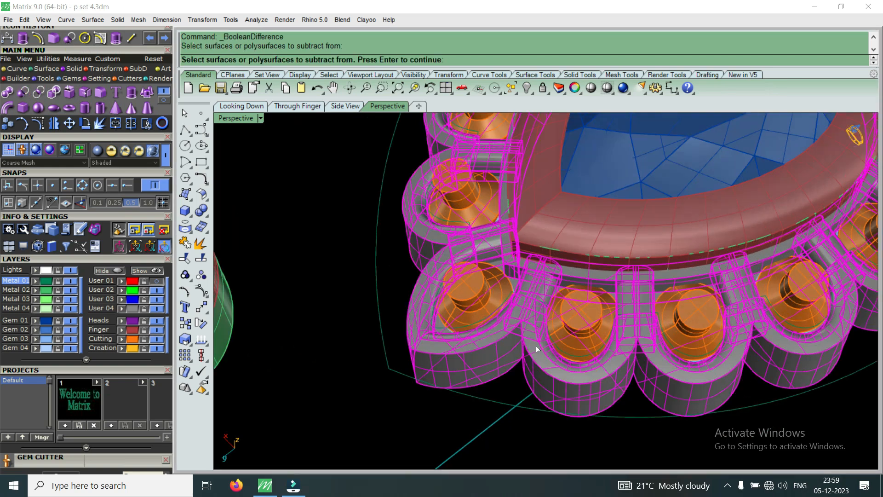
key("Return")
left_click(582, 323)
key("Return")
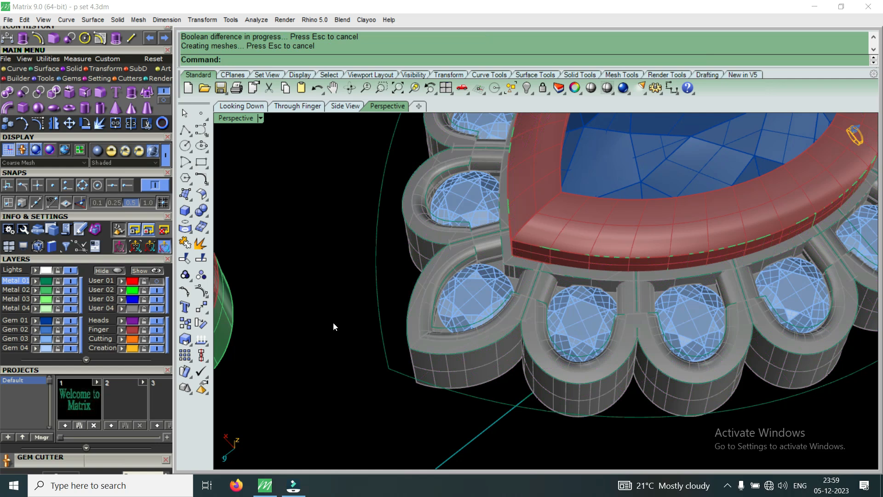
Hide the Gem 03 layer, set the perspective view to Machine display, and inspect the cut seats in the petals near the tip.
left_click(70, 339)
scroll(556, 336, "up", 4)
right_click_drag(556, 336, 268, 139)
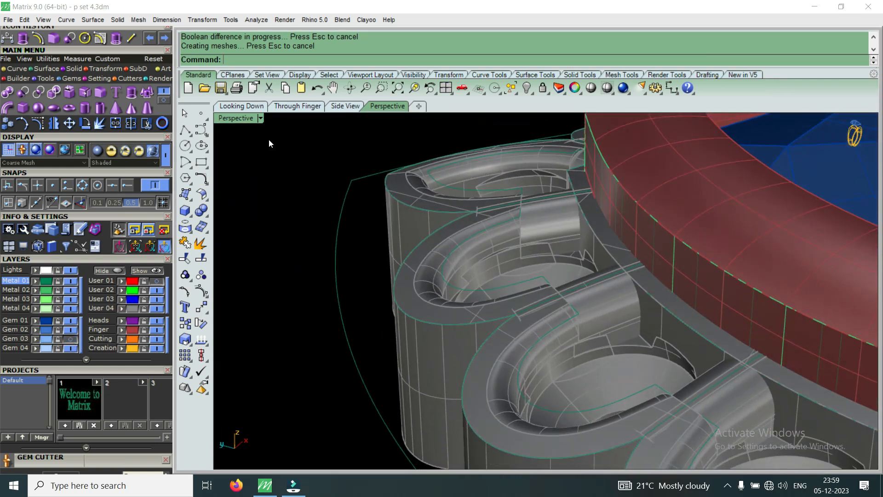
left_click(239, 119)
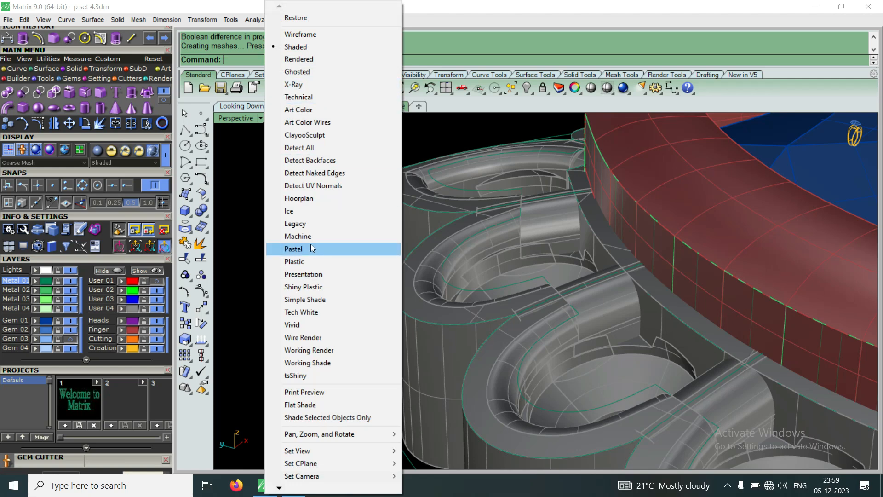
left_click(299, 236)
scroll(540, 264, "up", 2)
right_click_drag(540, 264, 502, 266)
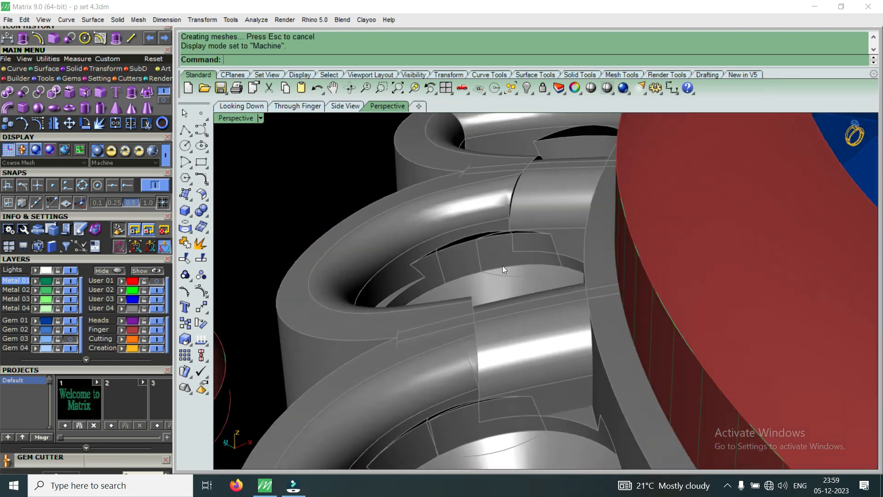
scroll(502, 266, "up", 5)
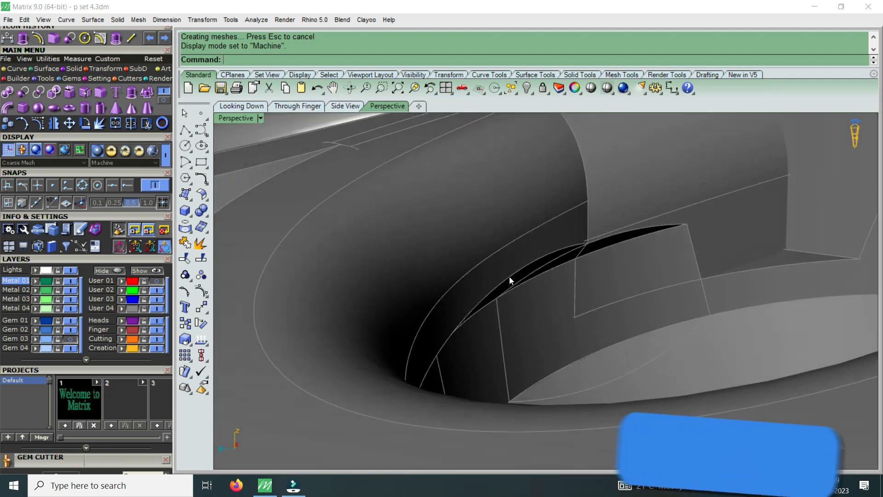
scroll(509, 276, "down", 6)
scroll(612, 285, "up", 2)
right_click_drag(613, 285, 761, 246)
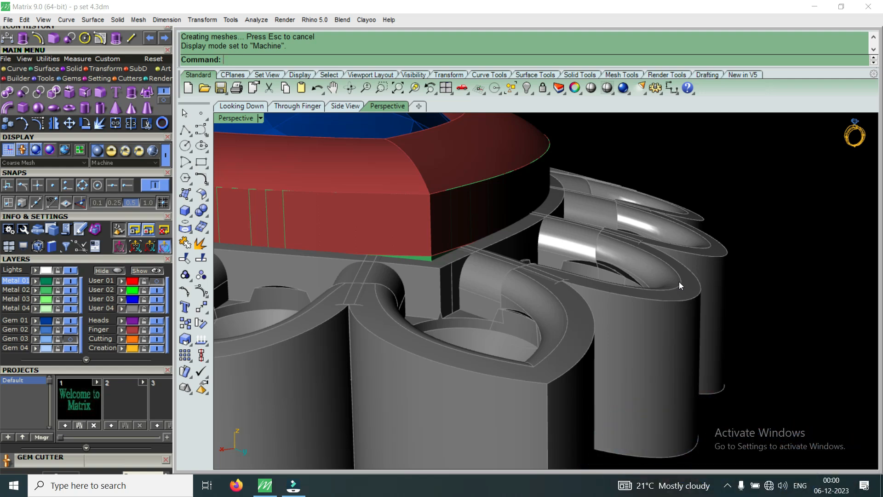
right_click_drag(653, 275, 453, 396)
scroll(432, 359, "down", 5)
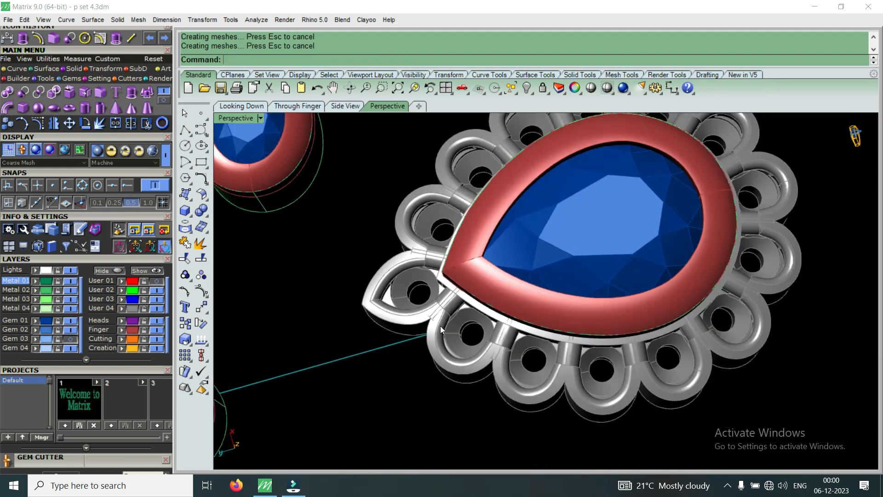
Examine the azure cuts and stone seats in the petals around the pear's rounded end.
scroll(791, 278, "up", 8)
right_click_drag(804, 282, 612, 308)
scroll(612, 308, "down", 5)
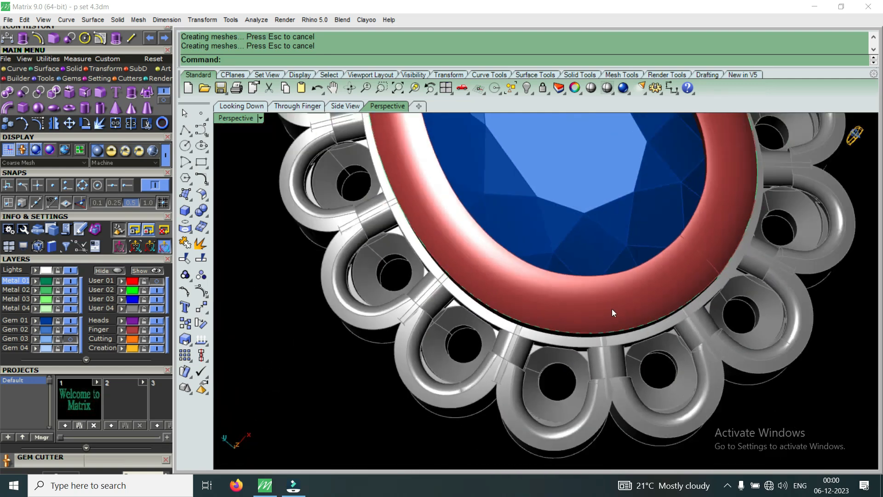
scroll(726, 352, "up", 5)
right_click_drag(732, 358, 622, 228)
scroll(435, 272, "up", 7)
scroll(622, 229, "down", 3)
scroll(450, 339, "up", 3)
right_click_drag(451, 340, 580, 294)
scroll(630, 252, "down", 12)
scroll(619, 309, "up", 5)
scroll(562, 285, "up", 5)
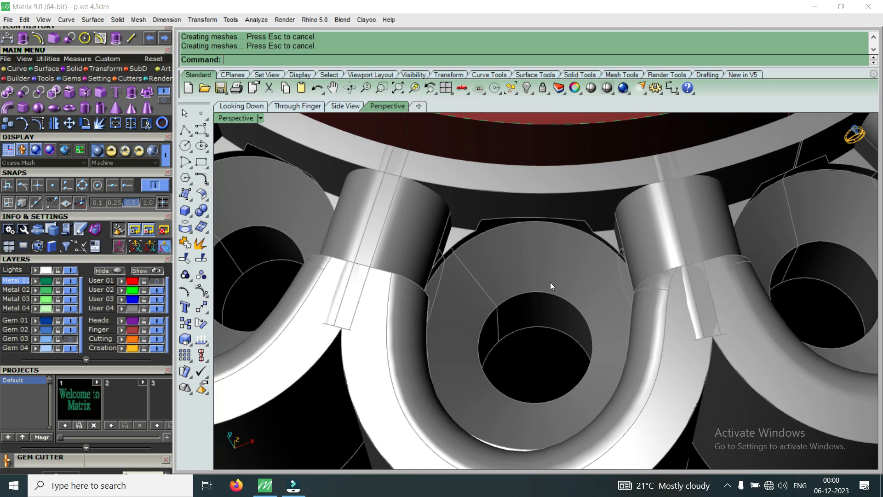
scroll(550, 282, "down", 5)
right_click_drag(645, 277, 616, 329)
scroll(641, 258, "up", 4)
Show the Gem 03 layer again and return the perspective view to Shaded display.
left_click(70, 342)
scroll(514, 324, "down", 5)
right_click_drag(514, 325, 559, 368)
scroll(558, 370, "down", 8)
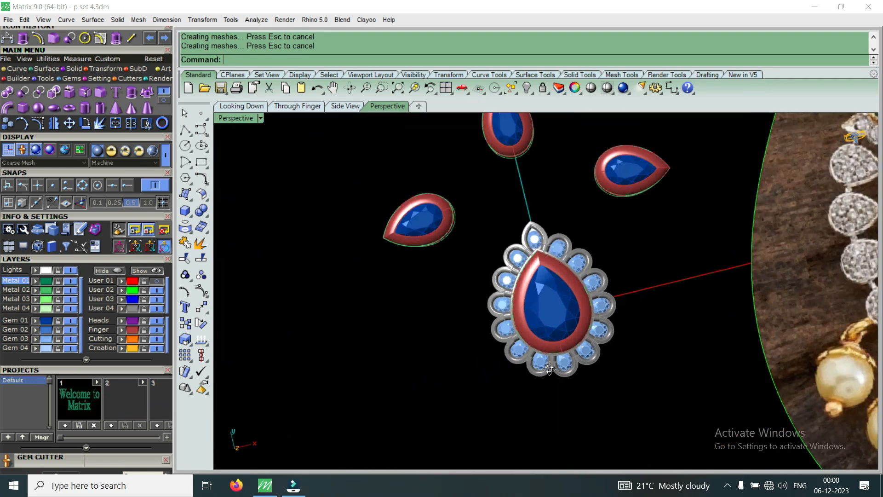
scroll(699, 340, "up", 3)
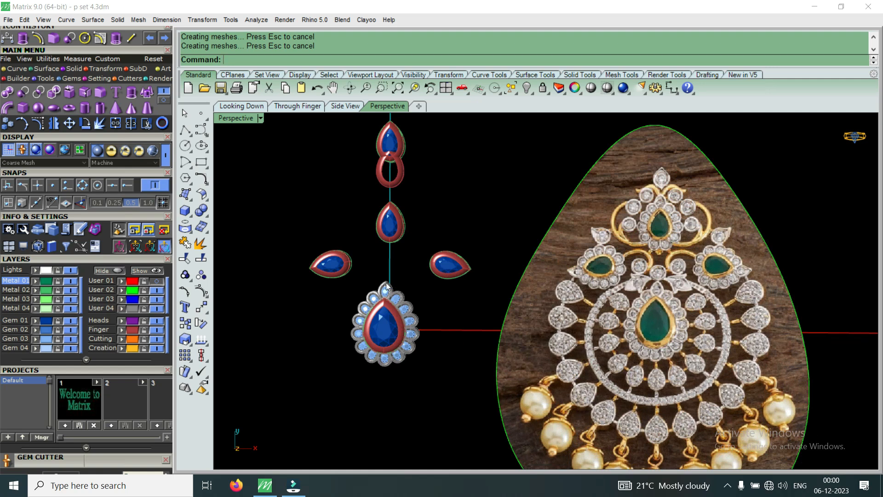
right_click_drag(252, 129, 338, 360)
left_click(241, 118)
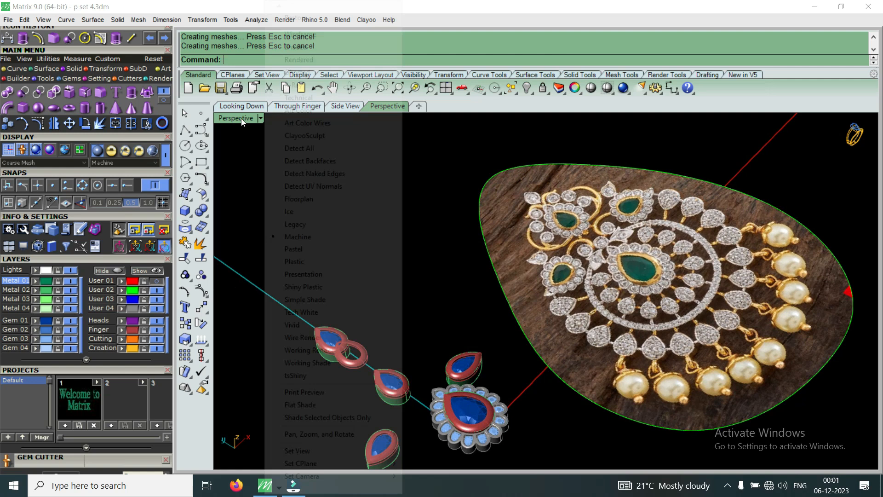
left_click(316, 49)
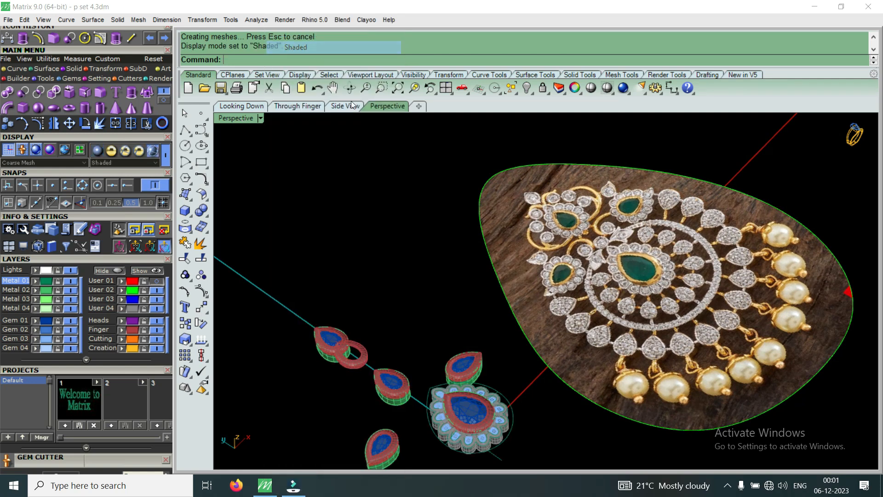
Show the red layout curves on the User 01 layer and compare the modelled pear settings with the reference photo.
mouse_move(468, 250)
right_mouse_down()
mouse_move(308, 288)
mouse_move(464, 252)
mouse_move(170, 284)
right_mouse_up()
scroll(464, 244, "up", 5)
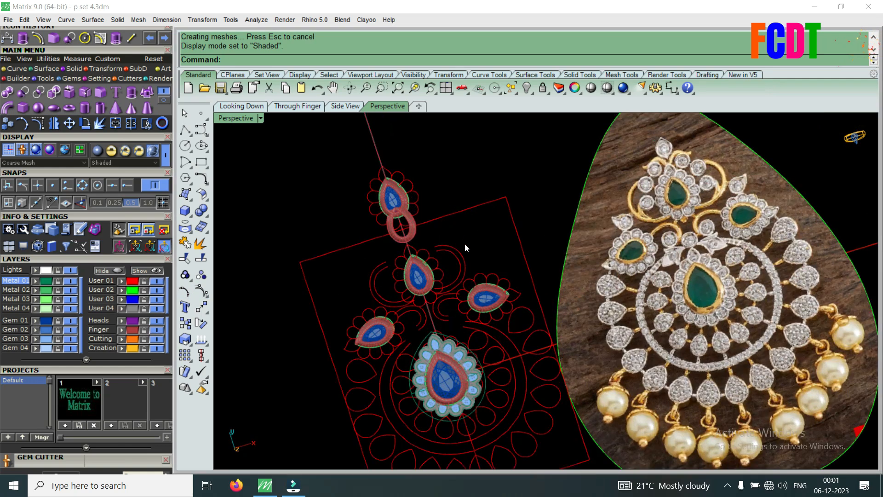
scroll(422, 248, "down", 4)
scroll(458, 266, "up", 9)
right_click_drag(459, 266, 547, 170)
scroll(529, 332, "down", 3)
right_click_drag(529, 332, 415, 316)
scroll(514, 287, "up", 3)
scroll(453, 256, "down", 8)
scroll(477, 320, "down", 4)
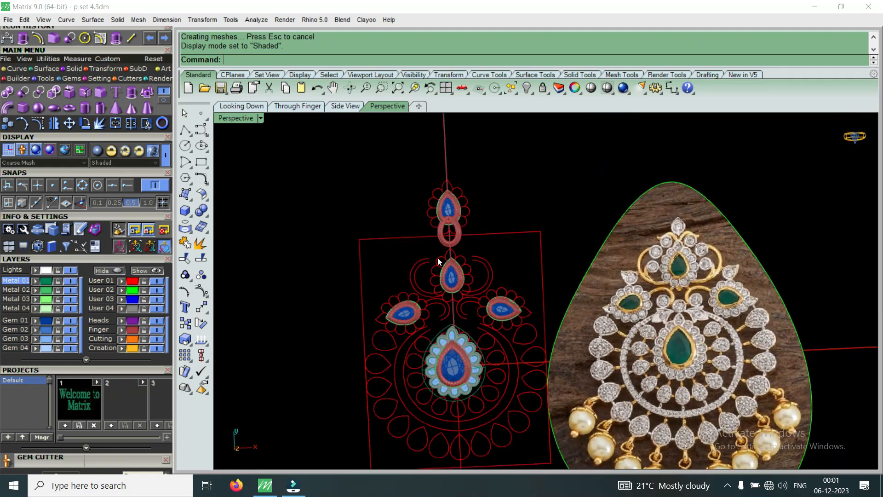
Delete the spare stoneless bezel overlapping the lower end of the topmost pear setting.
scroll(454, 274, "up", 3)
left_click(459, 226)
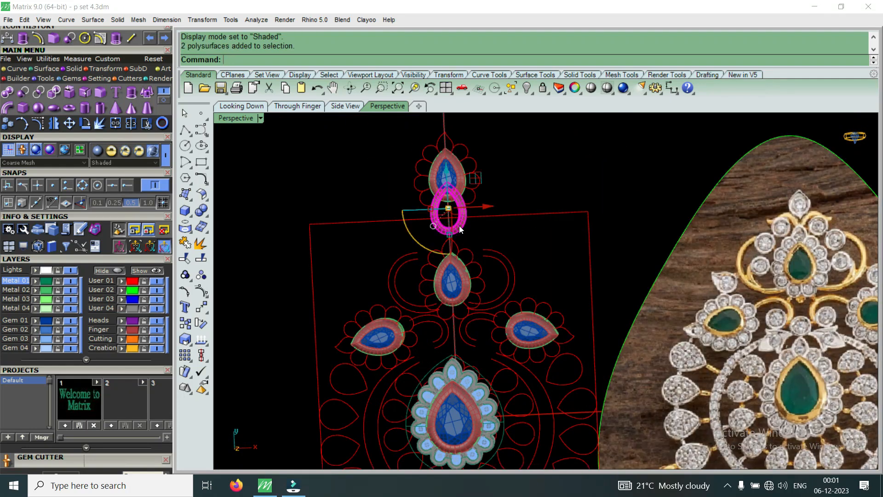
scroll(460, 226, "down", 2)
key("Delete")
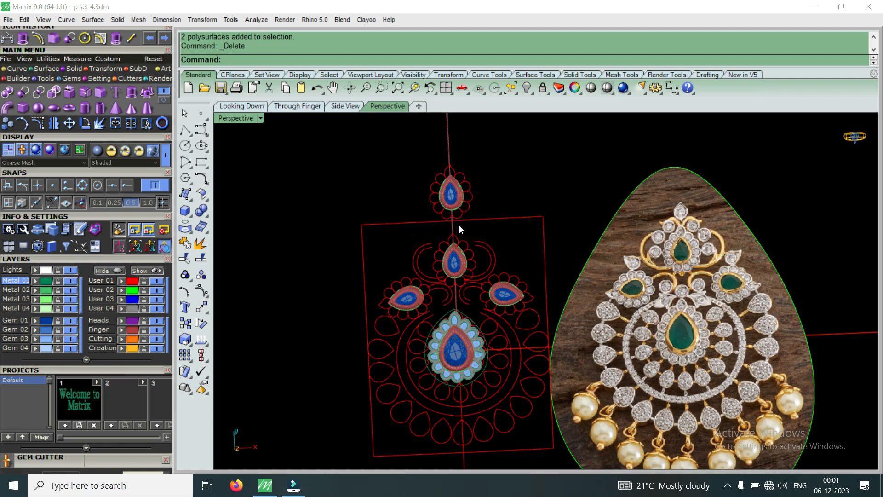
Select the whole central pear setting with its petals, stones and construction curves.
scroll(451, 203, "up", 4)
right_click_drag(426, 222, 400, 307)
scroll(400, 308, "down", 6)
scroll(561, 352, "up", 4)
right_click_drag(591, 344, 513, 354)
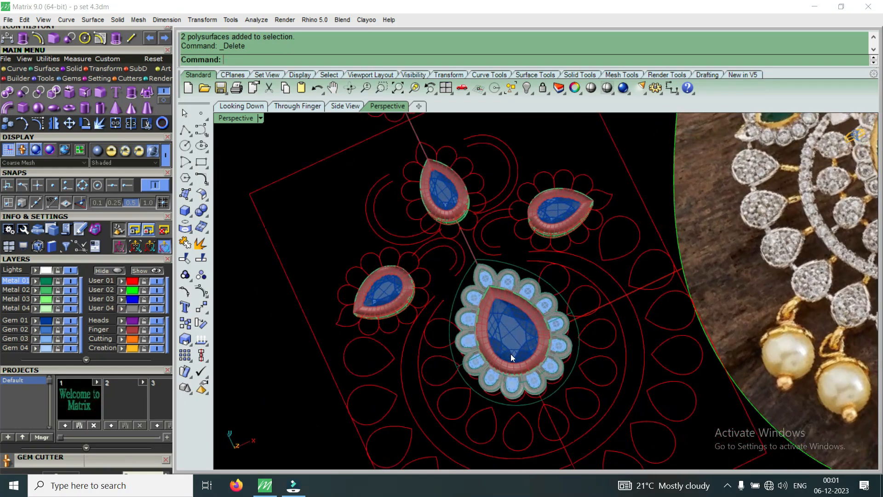
scroll(545, 382, "up", 6)
right_click_drag(545, 382, 552, 196)
scroll(464, 330, "down", 4)
left_click_drag(389, 135, 638, 194)
Delete the central setting's construction curves, keeping its petals, petal stones, bezel and pear stone out of the selection.
right_click_drag(557, 175, 574, 230)
scroll(589, 276, "up", 6)
left_click(568, 279, "ctrl")
right_click_drag(473, 181, 408, 302)
scroll(498, 203, "down", 6)
scroll(409, 302, "up", 7)
left_click(373, 321, "ctrl")
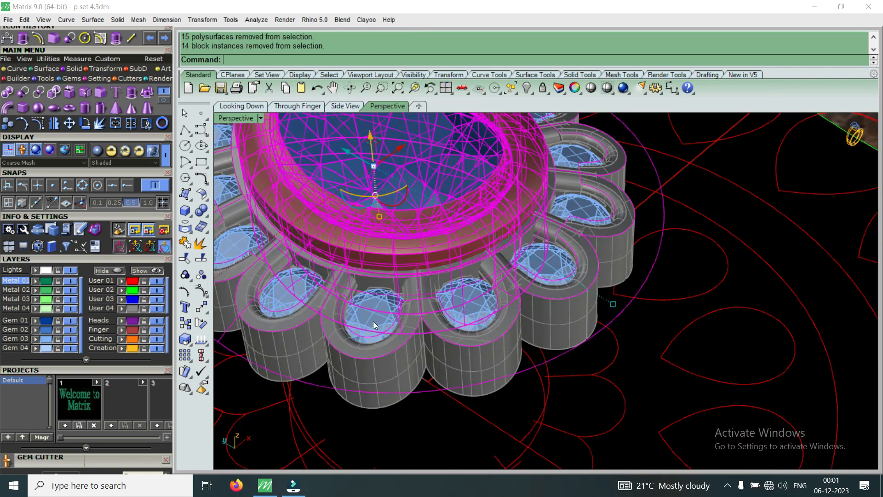
scroll(416, 276, "down", 3)
left_click(421, 245, "ctrl")
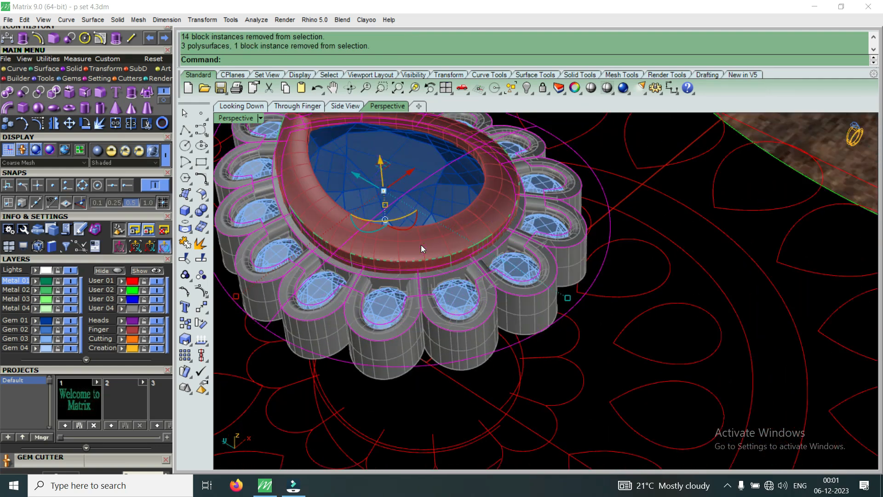
key("Delete")
scroll(421, 245, "down", 4)
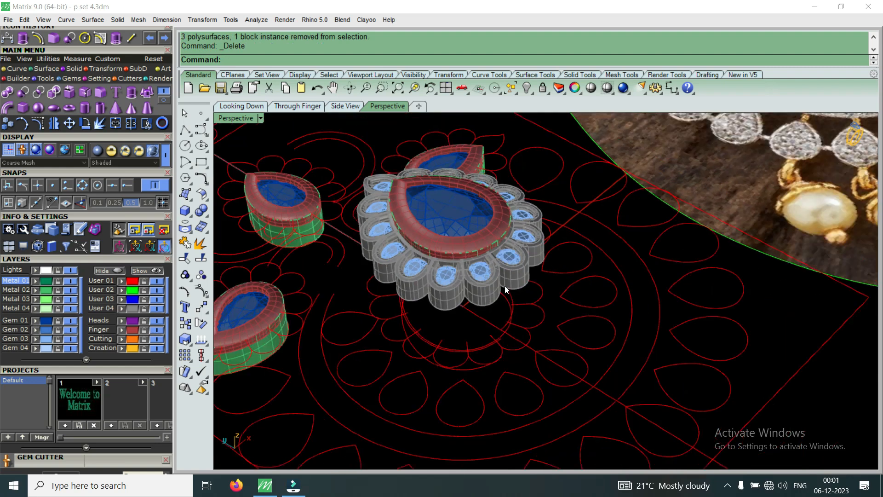
Group the central setting's petals, petal stones, bezel and pear stone into one object.
scroll(469, 319, "up", 7)
left_click(429, 352)
scroll(460, 379, "up", 3)
left_click(463, 383, "shift")
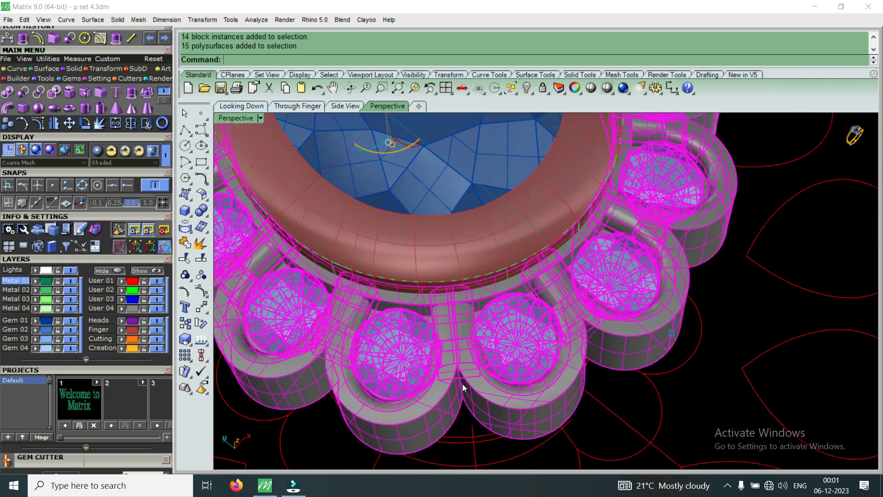
scroll(462, 383, "down", 2)
left_click(472, 293, "shift")
scroll(464, 277, "down", 3)
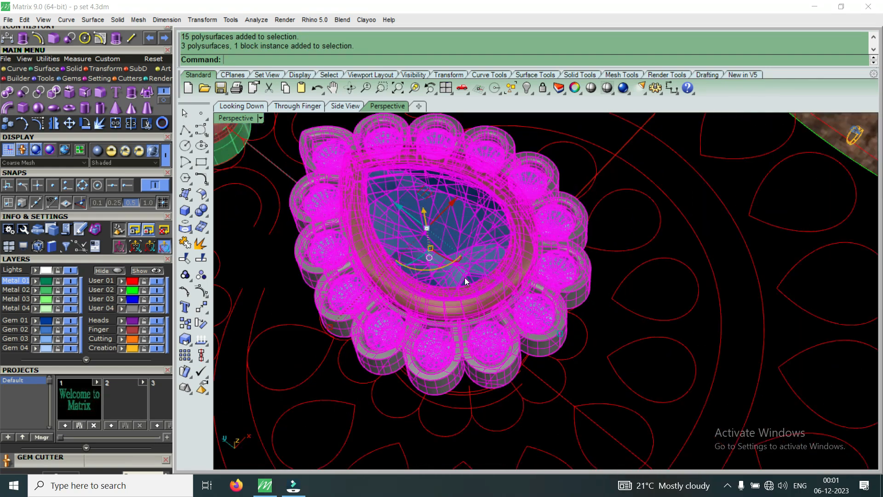
key("ctrl+g")
key("Escape")
Check the grouped central setting from several angles and compare its height with the neighbouring pear settings and the layout plane.
scroll(484, 310, "down", 5)
right_click_drag(485, 310, 501, 140)
left_click(484, 173)
scroll(487, 167, "up", 2)
scroll(484, 172, "down", 6)
right_click_drag(485, 172, 421, 294)
scroll(515, 291, "up", 4)
right_click_drag(528, 275, 431, 231)
scroll(597, 244, "up", 5)
scroll(596, 254, "down", 5)
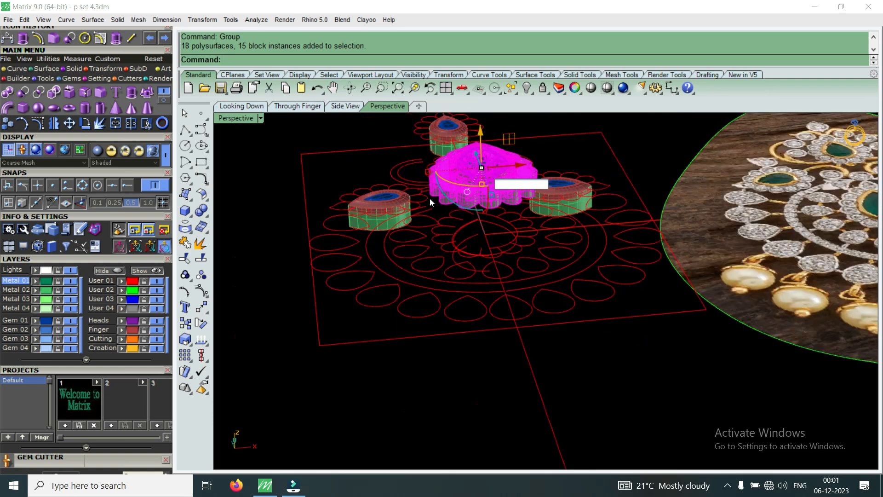
key("Escape")
scroll(429, 217, "down", 3)
right_click_drag(428, 217, 520, 219)
key("Escape")
scroll(479, 224, "up", 5)
left_click(456, 228)
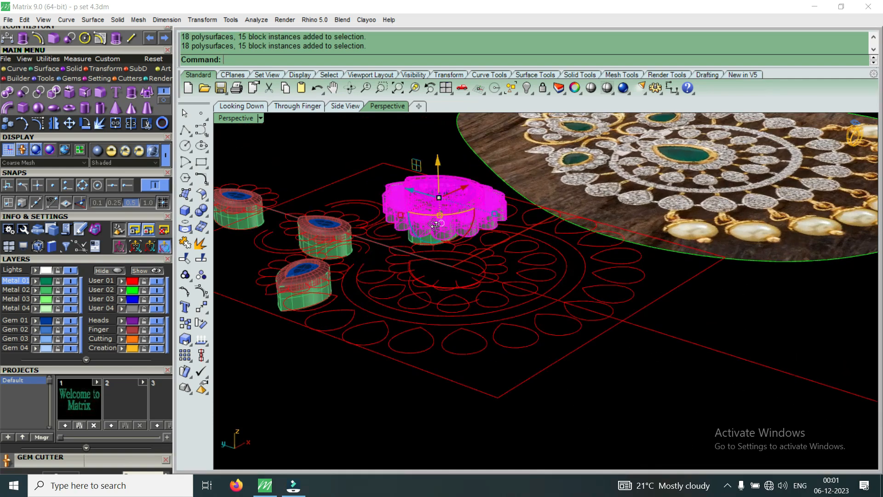
right_click_drag(435, 225, 514, 149)
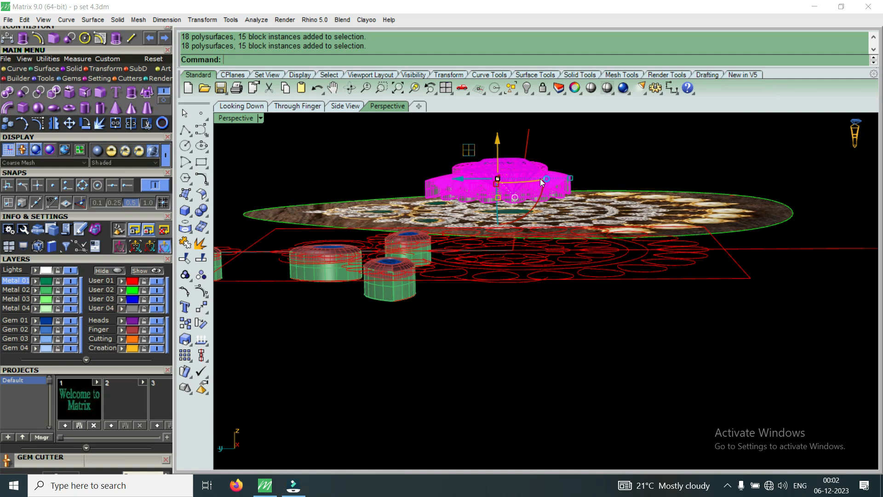
key("Escape")
right_click_drag(540, 186, 469, 260)
scroll(469, 260, "up", 5)
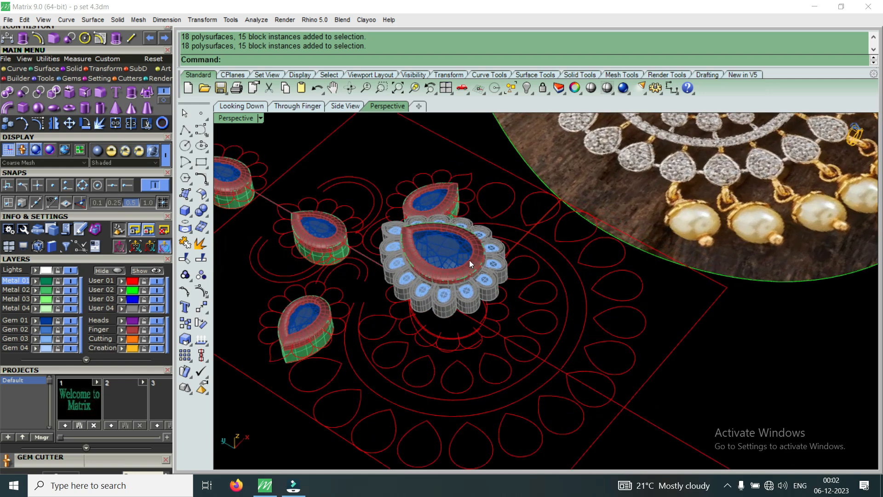
Select the grouped central setting and save the model with Save Small.
left_click(469, 261)
scroll(436, 293, "up", 2)
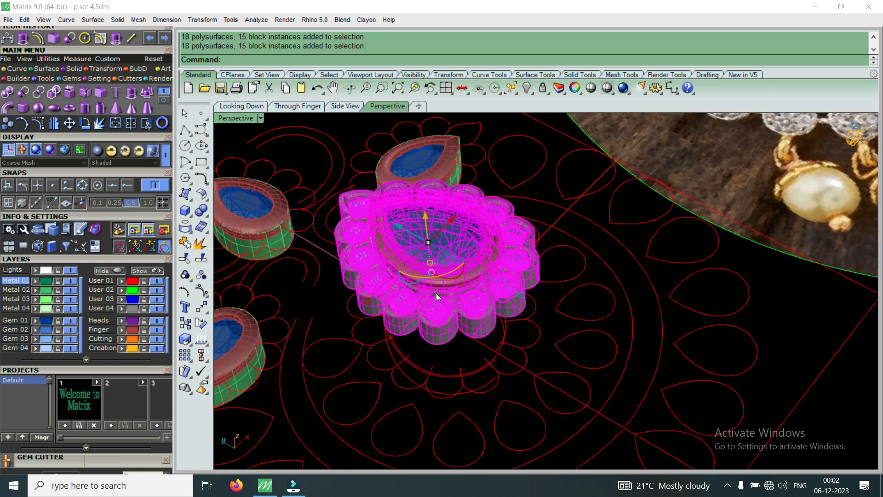
left_click(8, 20)
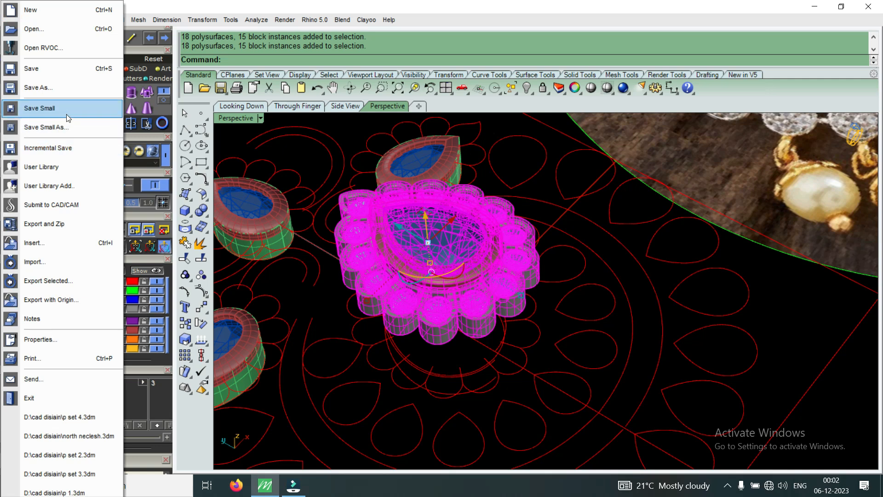
left_click(67, 115)
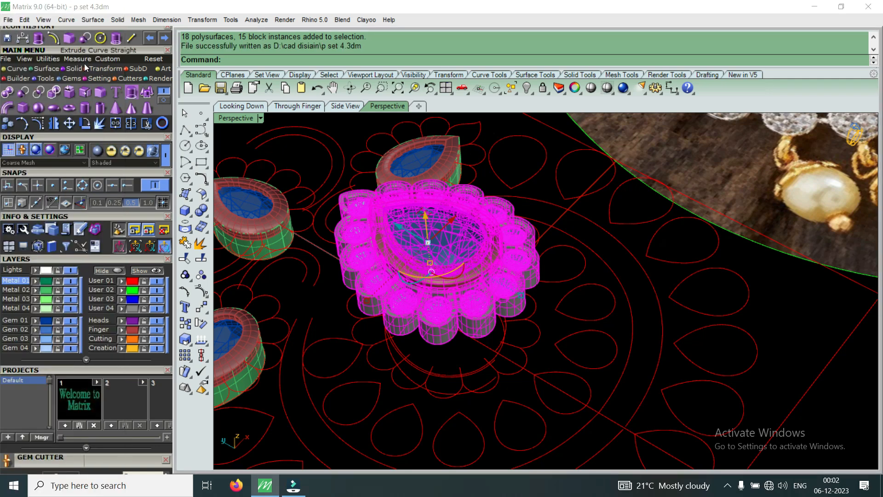
Lower the grouped central setting vertically towards the layout curves.
right_click_drag(514, 194, 482, 157)
left_click_drag(481, 179, 481, 268)
right_click_drag(541, 262, 520, 297)
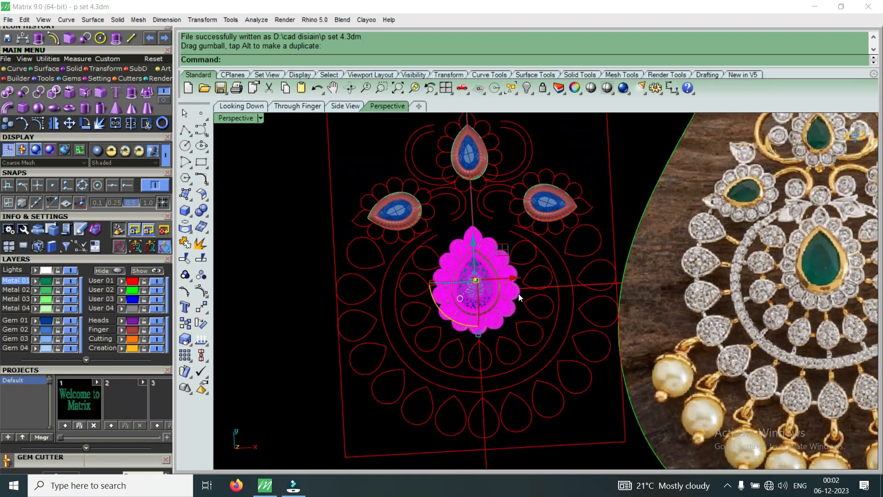
scroll(520, 297, "down", 5)
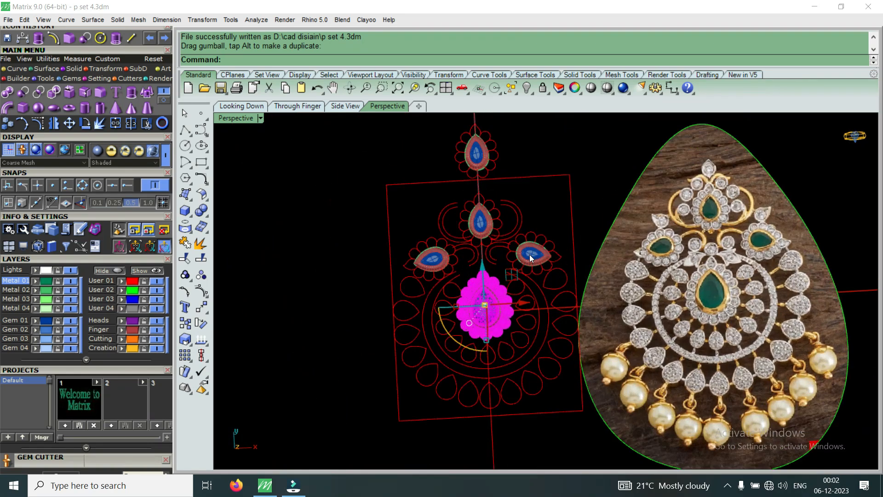
Deselect the central setting and compare the whole layout with the reference photo in the Looking Down view.
double_click(234, 118)
left_click(242, 106)
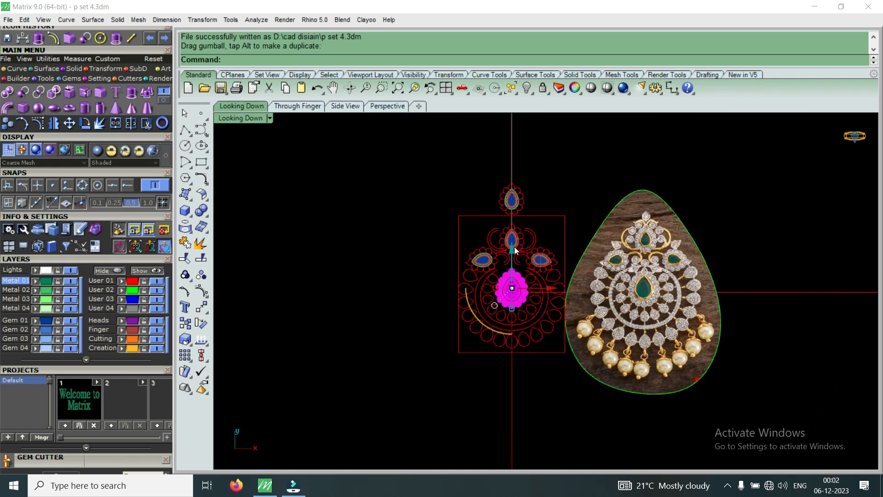
scroll(514, 247, "up", 3)
scroll(529, 217, "up", 4)
key("Escape")
scroll(529, 217, "down", 3)
scroll(522, 219, "up", 3)
scroll(472, 237, "down", 4)
scroll(498, 228, "up", 3)
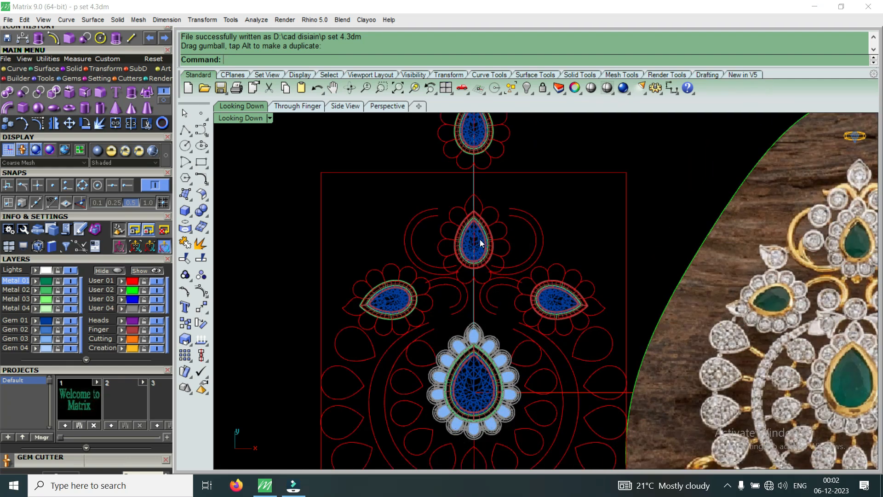
scroll(526, 214, "down", 2)
scroll(512, 163, "up", 4)
scroll(501, 220, "down", 3)
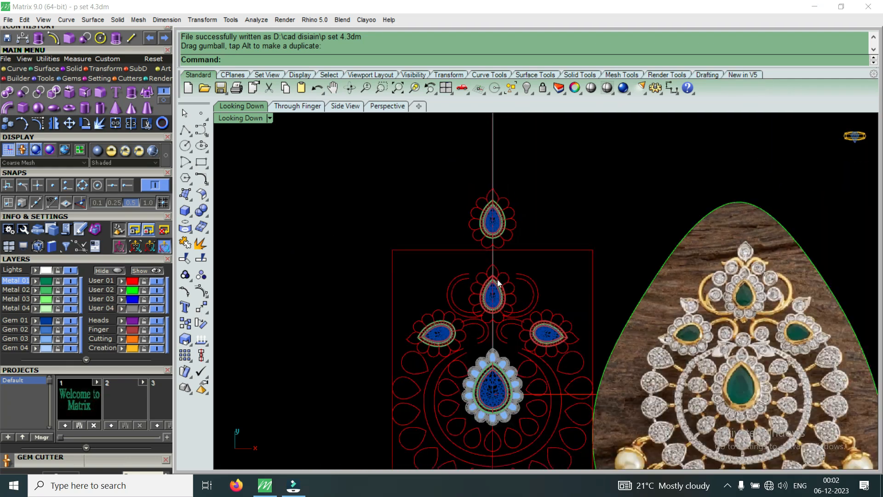
scroll(498, 257, "down", 2)
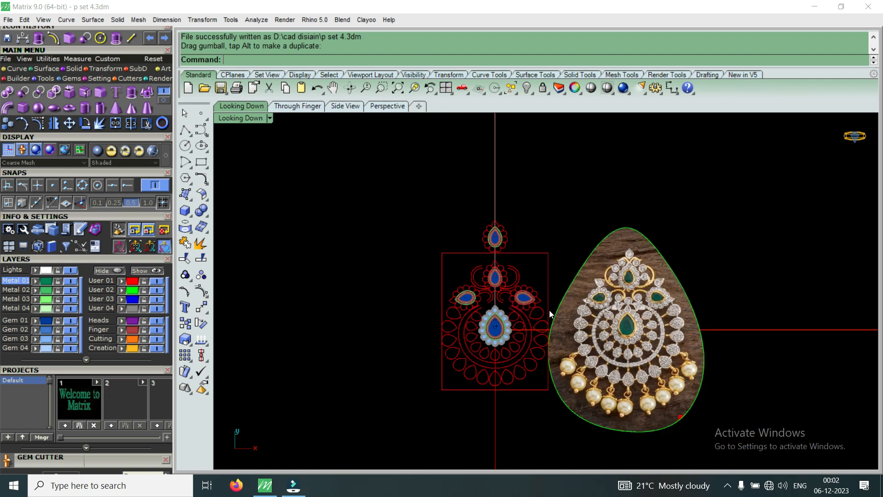
scroll(484, 261, "up", 5)
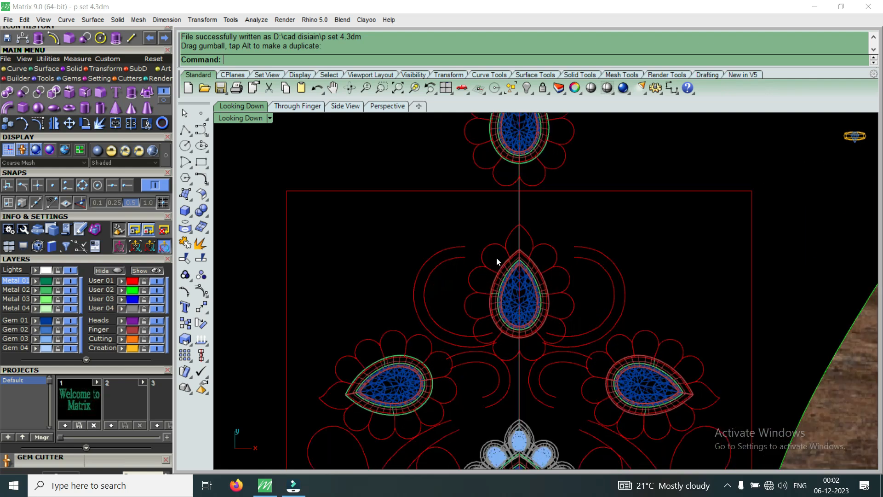
Draw an interpolated half curve through six points around the upper pear setting's left petals, starting and ending on the vertical centre line.
left_click(17, 68)
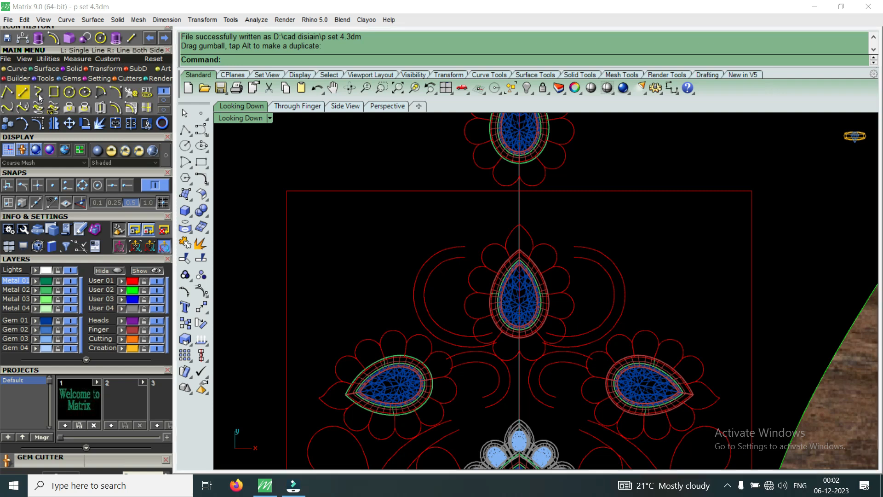
left_click(38, 92)
scroll(546, 219, "up", 3)
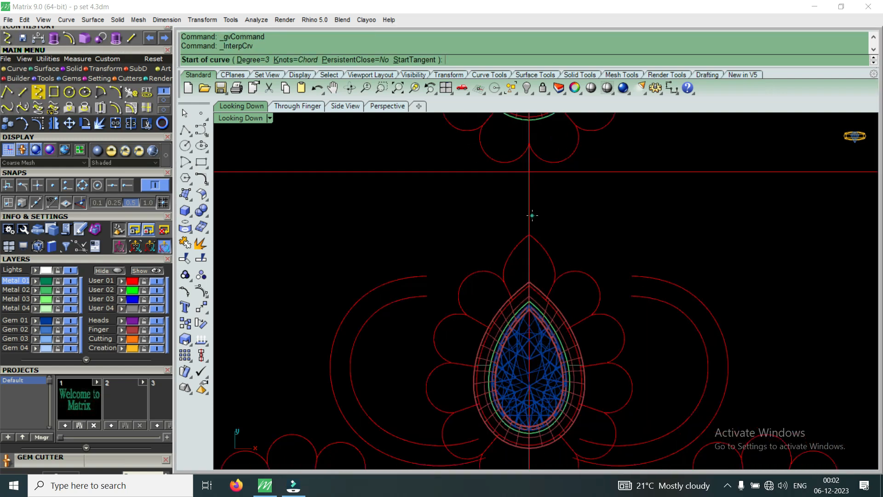
left_click(530, 213)
scroll(528, 214, "down", 3)
scroll(504, 238, "up", 2)
left_click(487, 243)
scroll(464, 294, "down", 3)
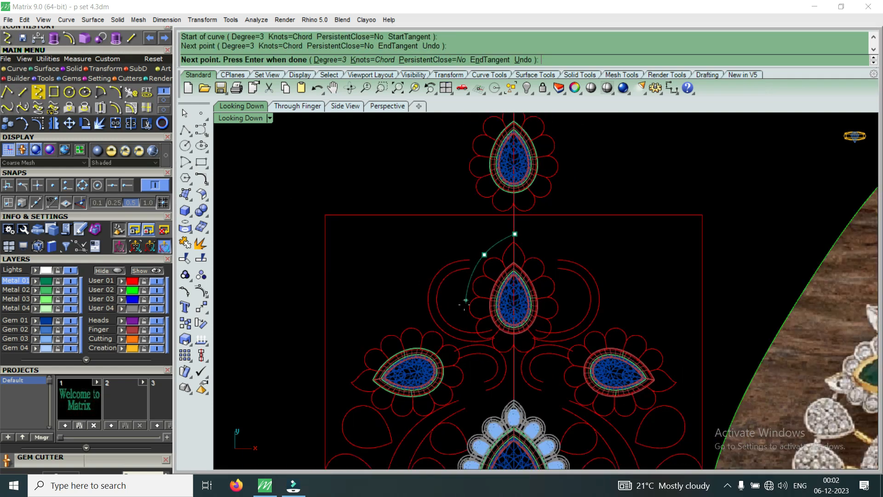
scroll(458, 297, "up", 2)
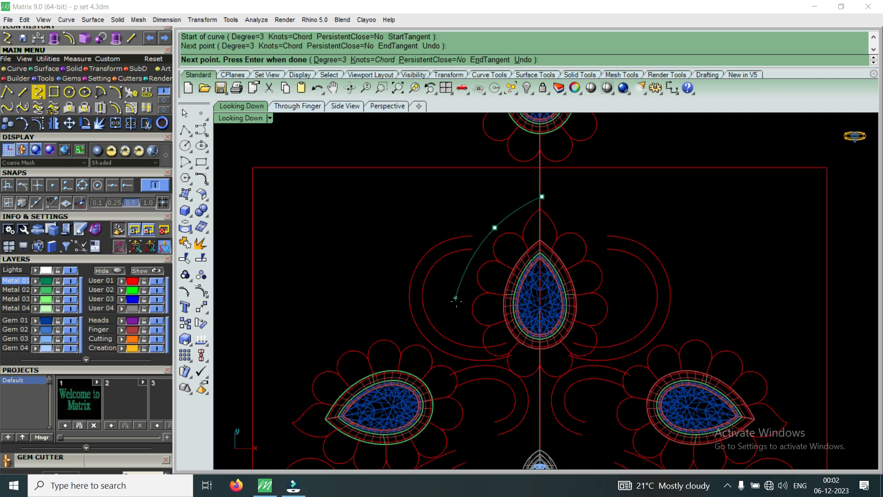
left_click(464, 303)
scroll(482, 353, "up", 3)
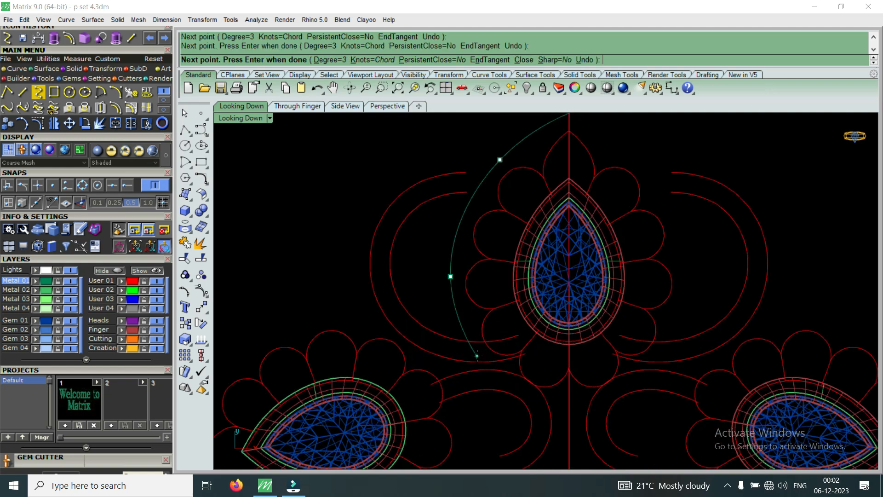
left_click(477, 355)
scroll(477, 355, "up", 1)
left_click(540, 399)
left_click(570, 403)
key("Return")
scroll(578, 403, "down", 2)
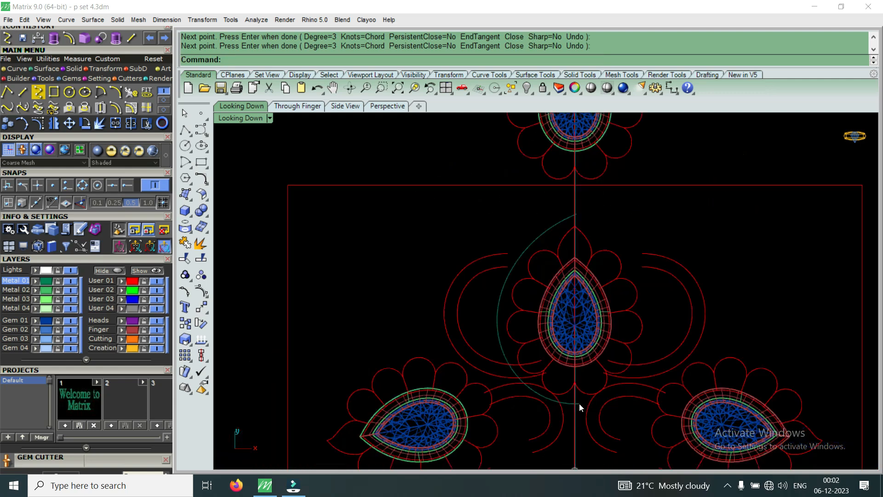
Check the new half curve against the petals of the upper pear setting inside the frame.
scroll(579, 403, "down", 4)
scroll(582, 400, "up", 2)
scroll(529, 347, "up", 4)
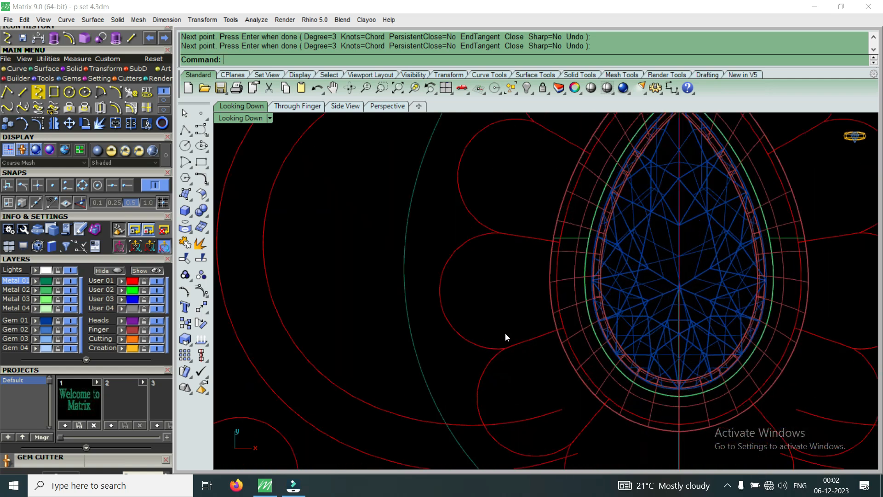
scroll(505, 322, "down", 2)
scroll(541, 274, "down", 4)
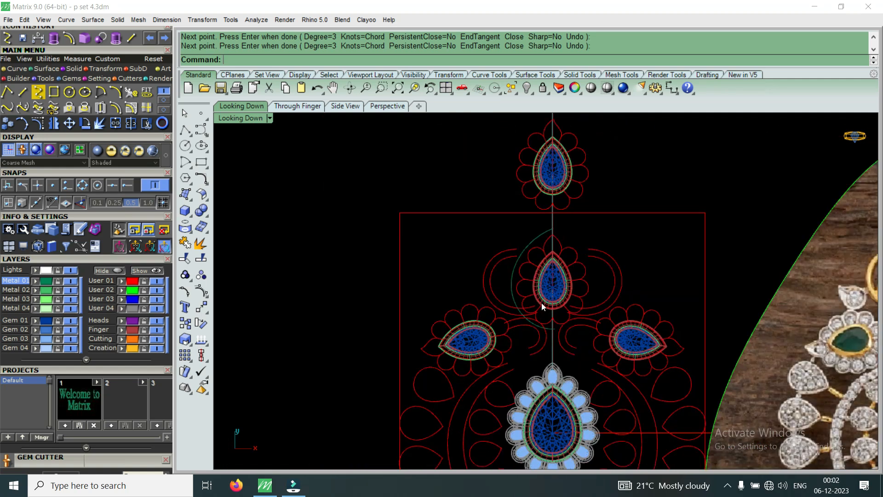
scroll(754, 280, "up", 4)
scroll(736, 269, "down", 2)
scroll(423, 267, "up", 5)
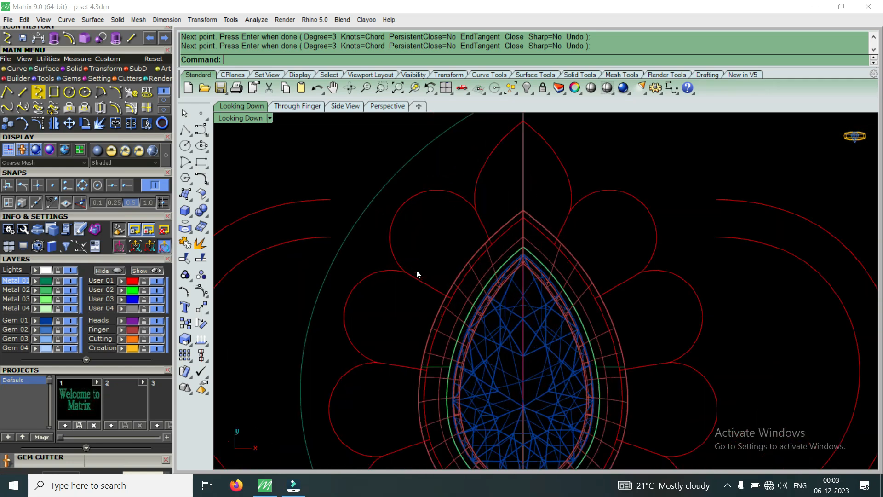
scroll(416, 269, "down", 4)
scroll(454, 265, "up", 2)
Select the upper pear setting and compare its petal outlines with the stone-set petals of the central setting.
left_click(454, 265)
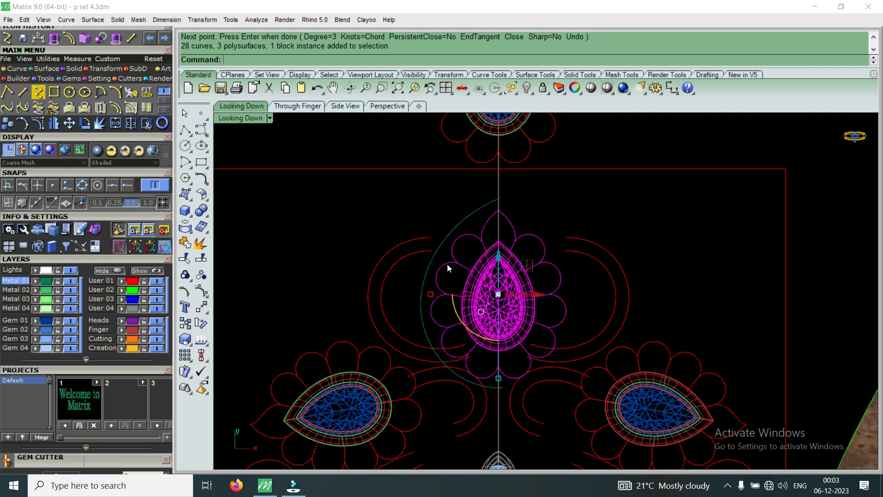
scroll(456, 260, "up", 3)
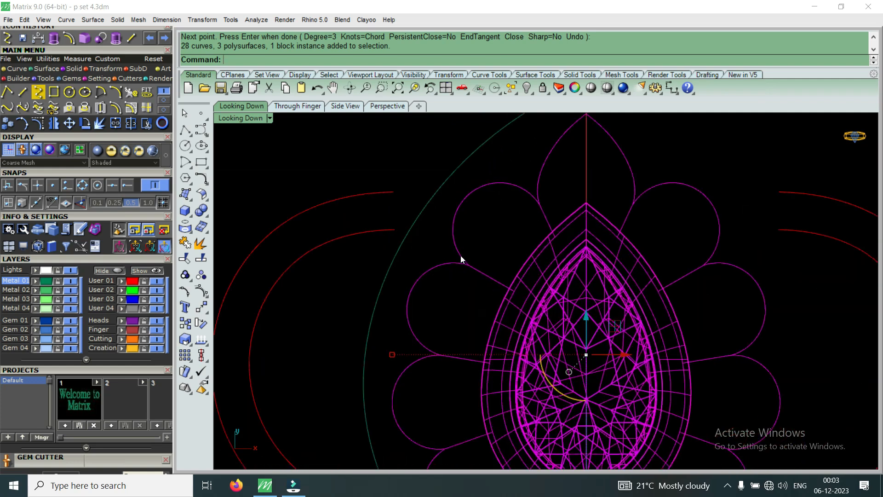
scroll(462, 251, "down", 5)
scroll(491, 368, "down", 1)
scroll(492, 397, "up", 6)
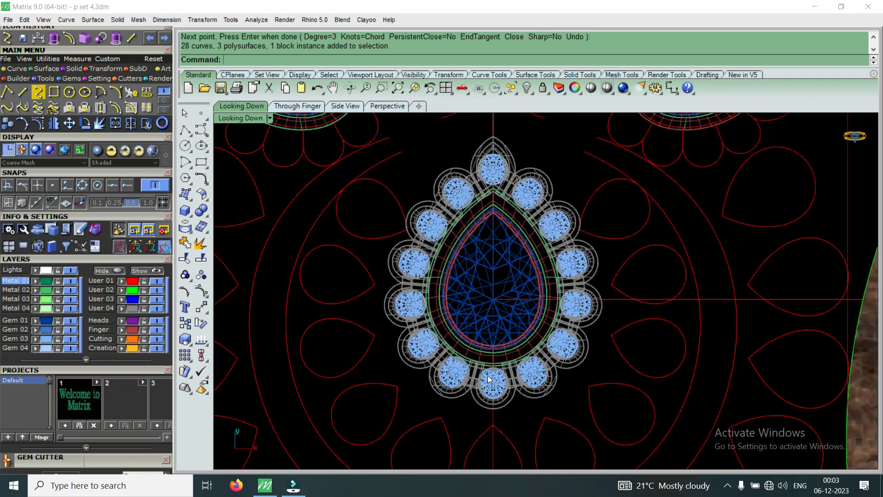
scroll(484, 404, "down", 3)
scroll(465, 238, "up", 6)
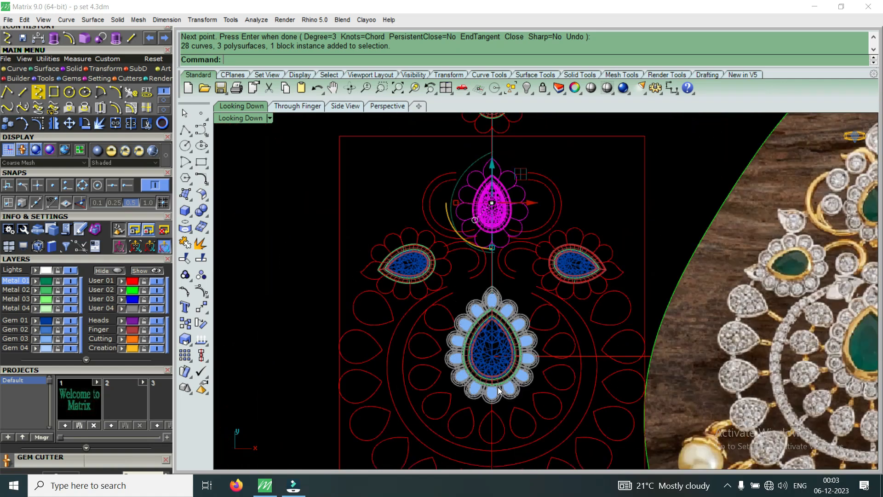
scroll(465, 238, "up", 1)
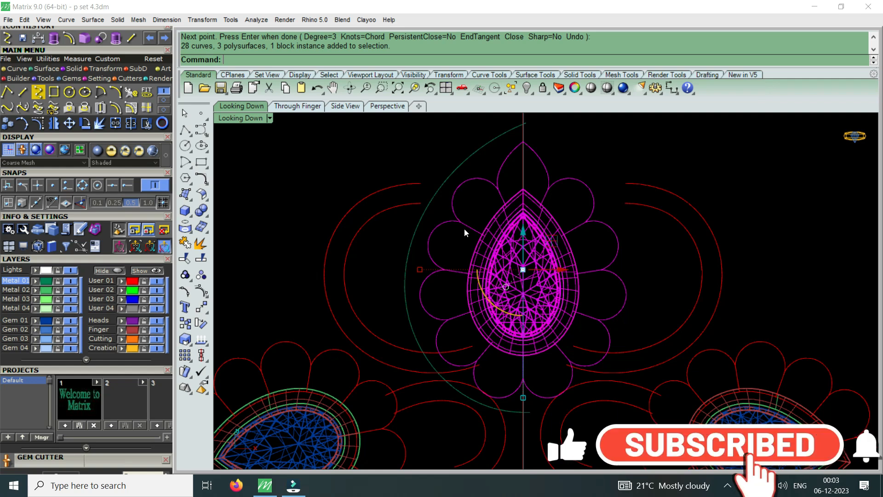
scroll(471, 226, "down", 2)
scroll(472, 225, "down", 3)
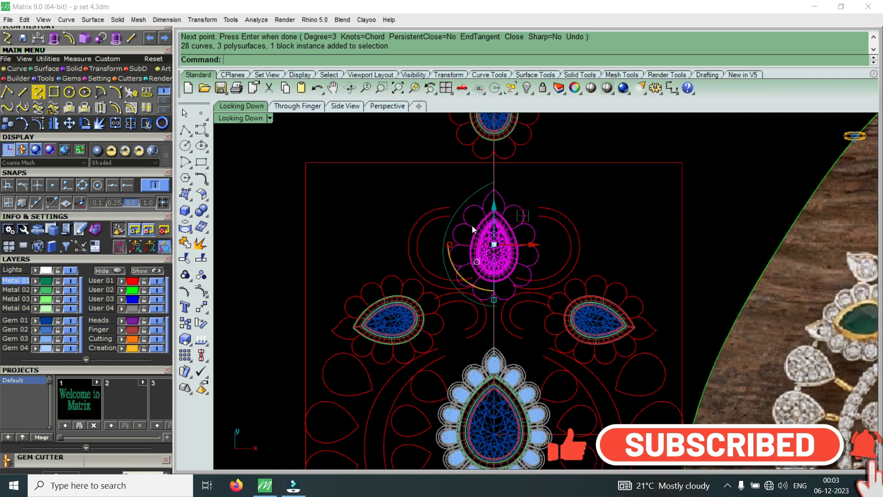
scroll(528, 287, "down", 1)
scroll(497, 318, "up", 6)
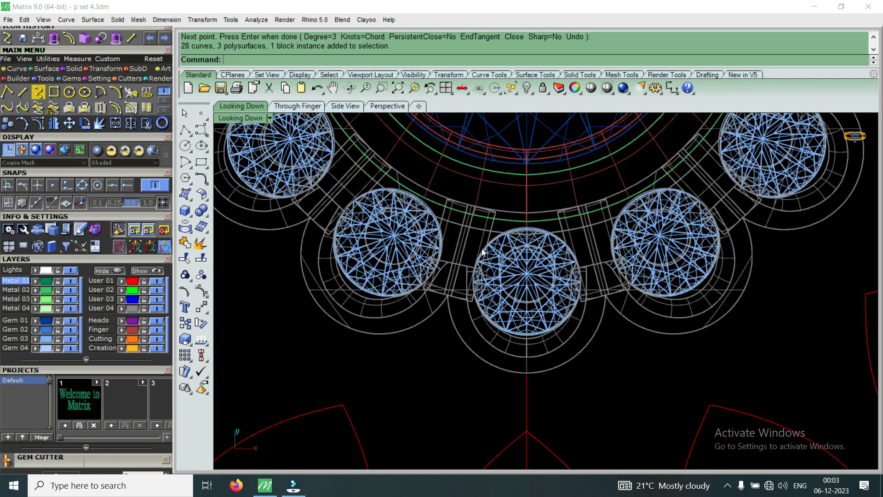
Examine the stone-set petals and their joints on the central setting, comparing them with the lower petals of the selected upper pear setting.
scroll(480, 285, "up", 2)
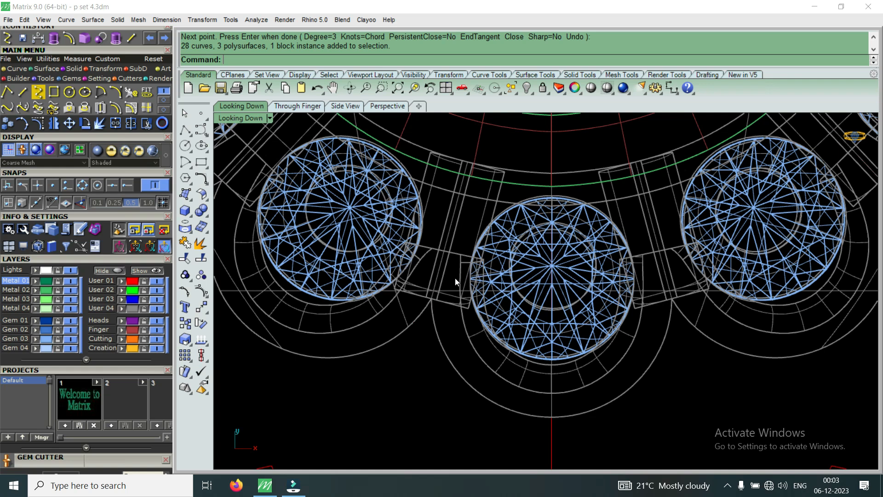
scroll(482, 265, "up", 10)
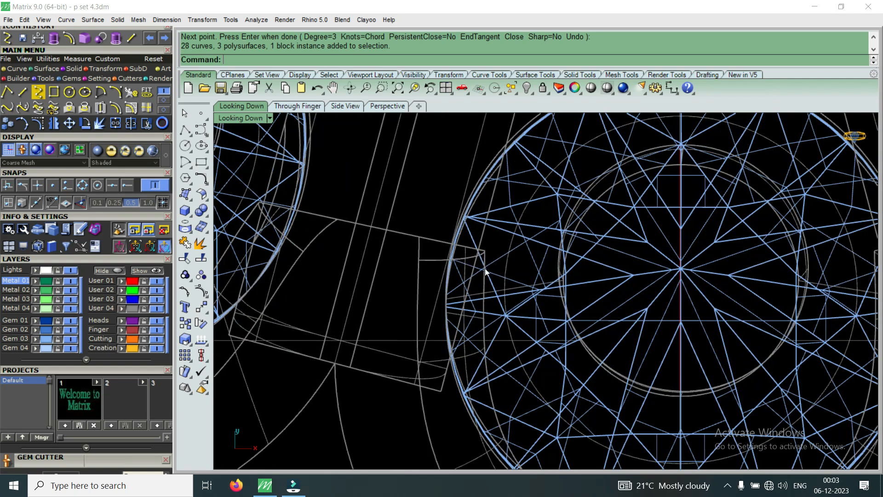
scroll(486, 264, "down", 10)
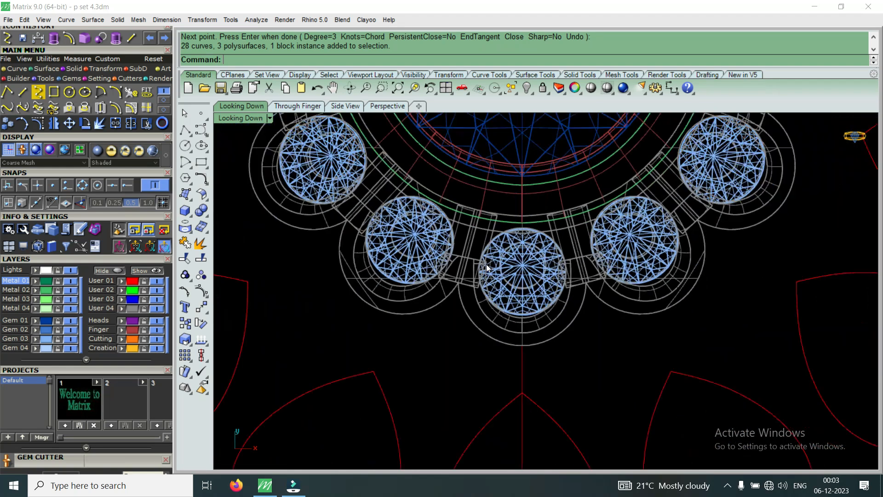
scroll(485, 329, "down", 5)
scroll(475, 257, "up", 10)
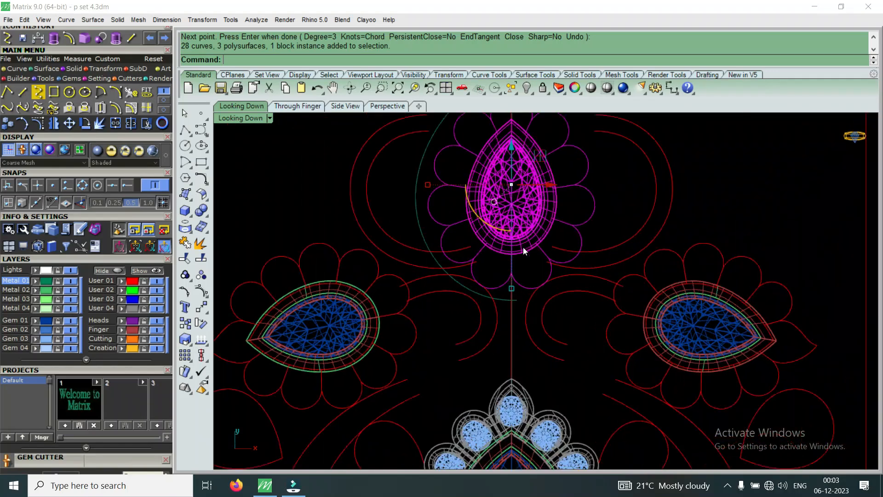
scroll(504, 277, "down", 2)
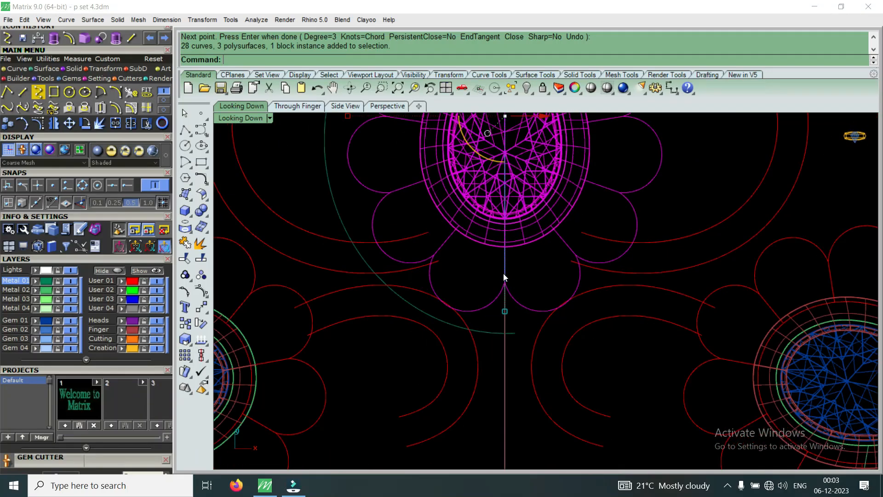
key("Escape")
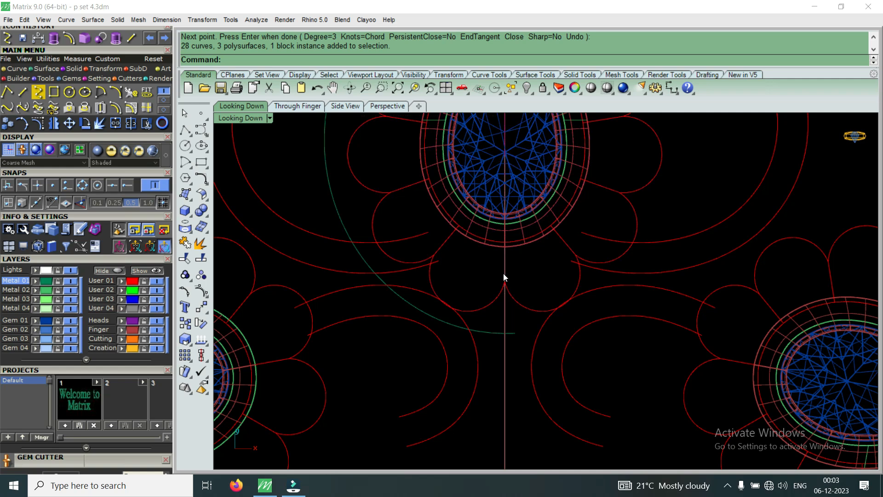
Select the upper pear setting with its petals, ungroup it and clear the selection.
scroll(503, 273, "down", 3)
scroll(473, 184, "up", 6)
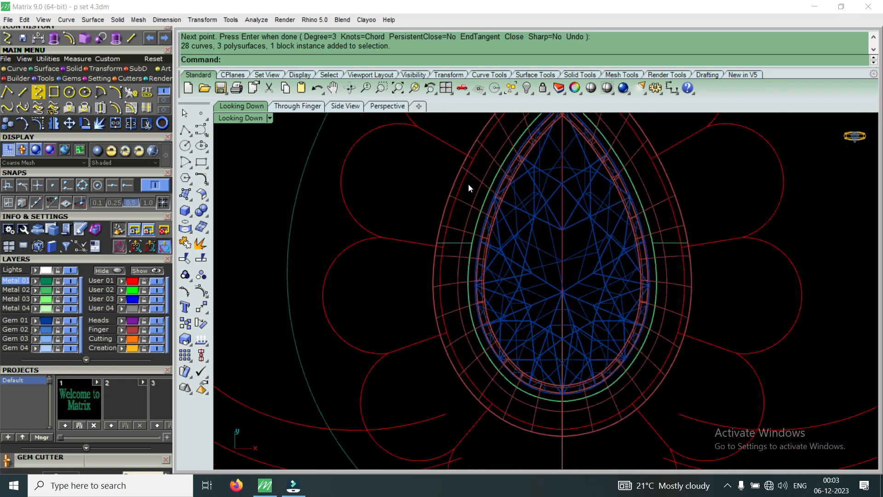
scroll(469, 185, "up", 3)
left_click(432, 234)
scroll(432, 235, "down", 6)
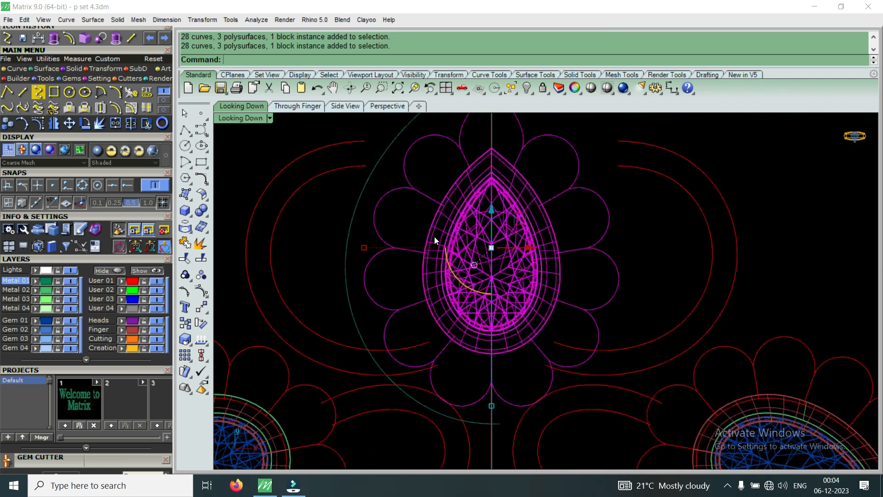
type("U")
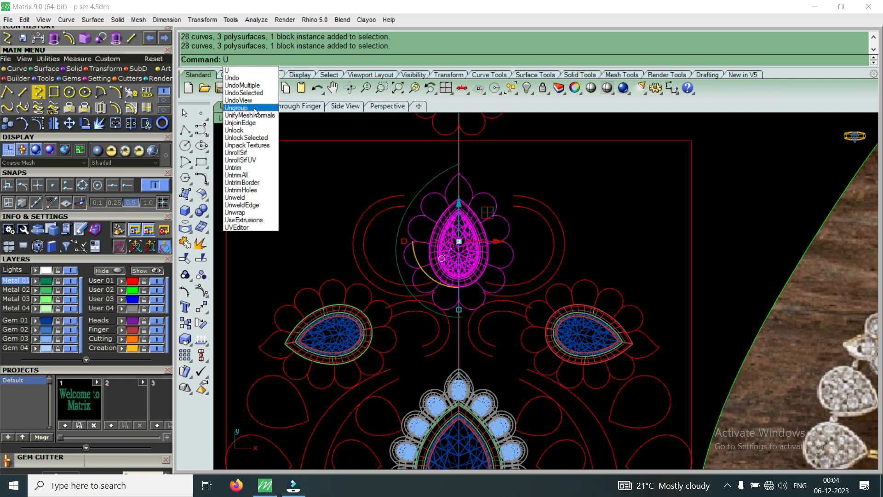
left_click(251, 108)
scroll(478, 273, "up", 4)
key("Escape")
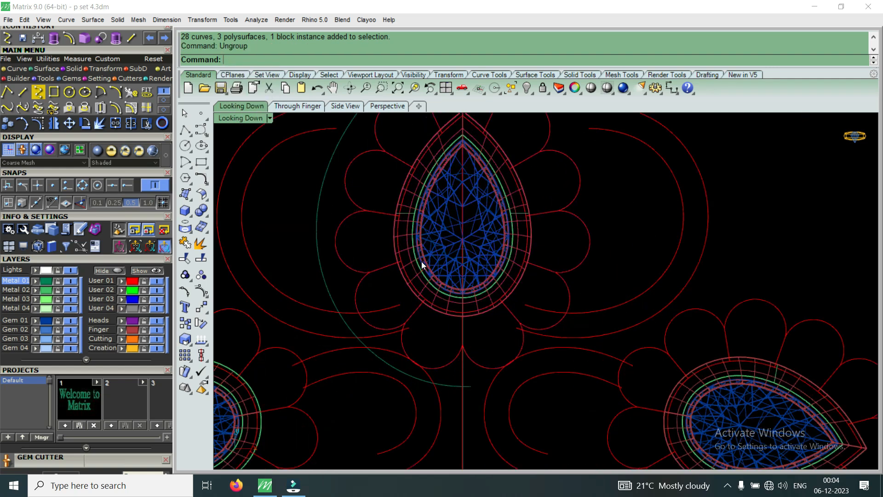
Inspect the straight divider and its junction with the lower-left petals of the upper pear setting.
scroll(335, 275, "up", 2)
scroll(334, 276, "up", 3)
left_click(391, 261)
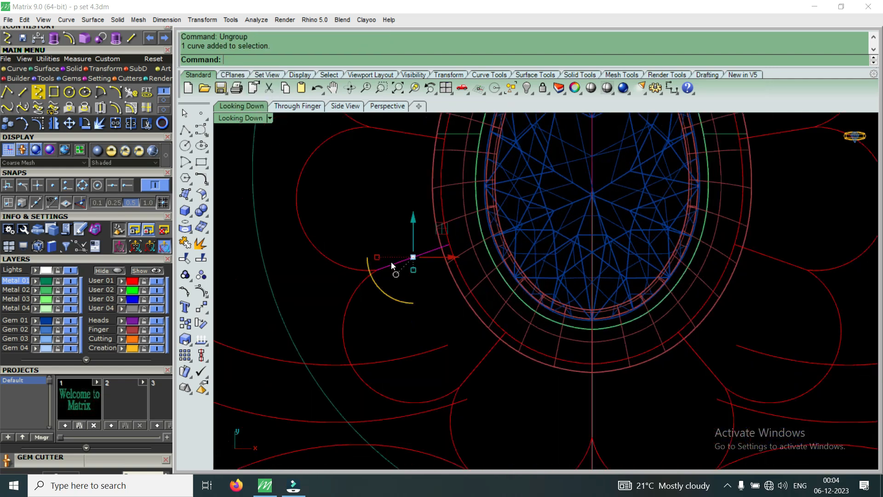
scroll(368, 273, "up", 5)
key("Delete")
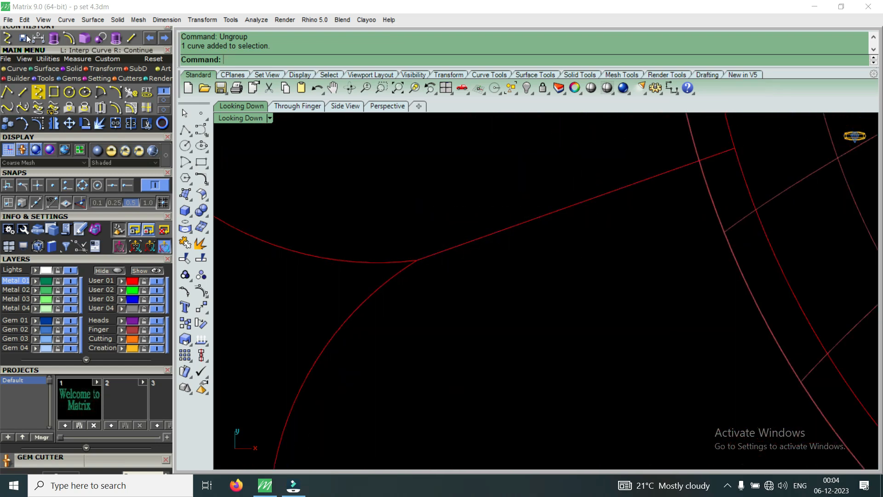
scroll(394, 266, "down", 6)
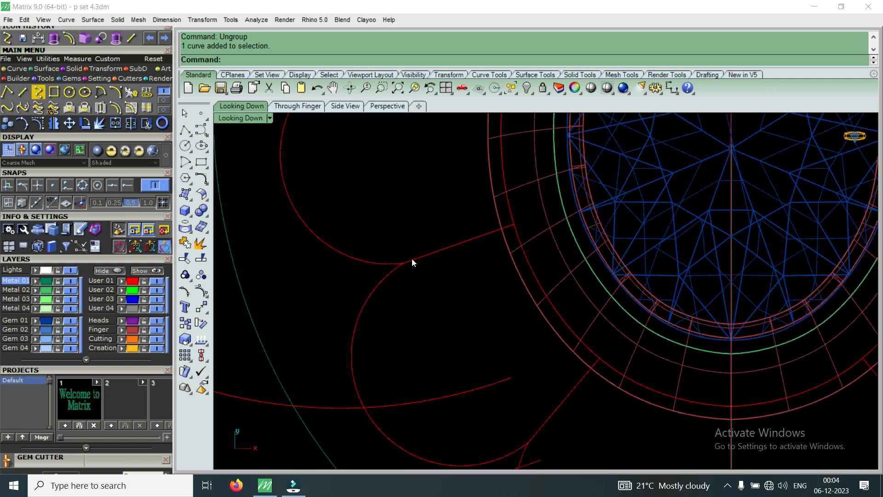
left_click_drag(431, 261, 431, 260)
scroll(432, 260, "down", 3)
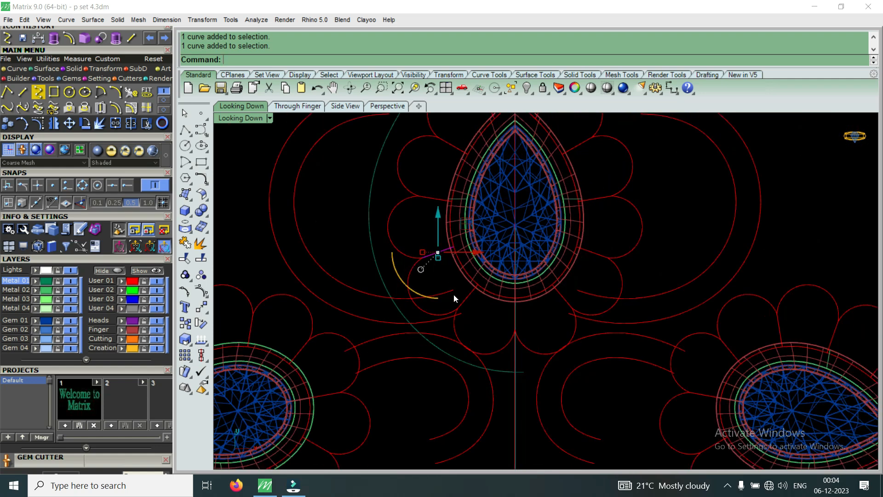
Select the left half of the pear outline where the petal dividers start and try outward offset distances of 3 and 2.
scroll(460, 299, "up", 3)
scroll(469, 268, "down", 2)
scroll(482, 270, "up", 1)
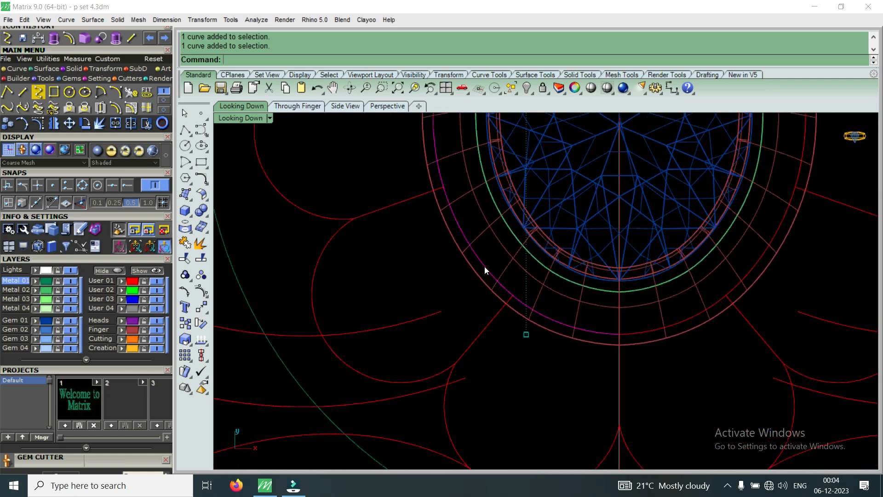
scroll(479, 317, "down", 1)
scroll(478, 317, "down", 2)
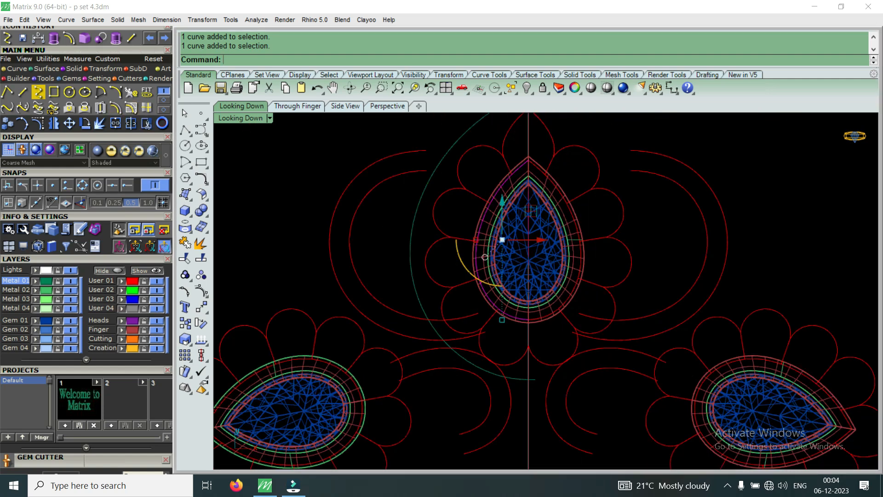
left_click(115, 107)
scroll(416, 236, "up", 3)
type("3")
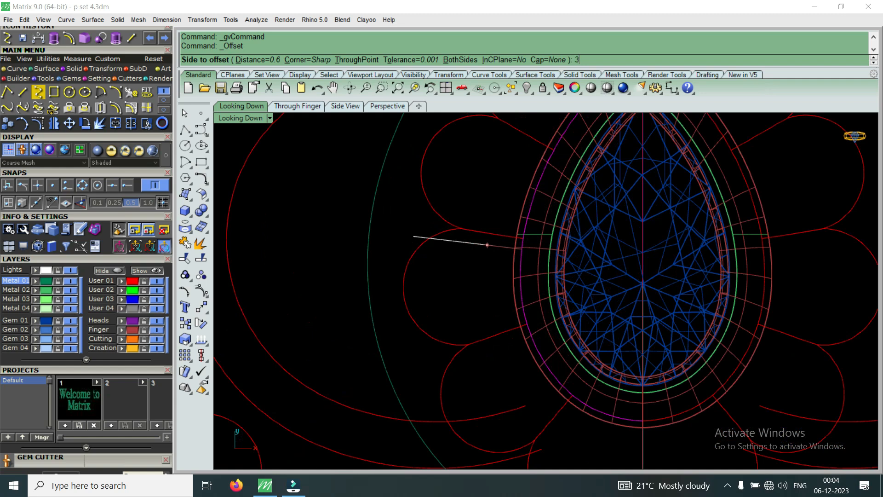
key("Return")
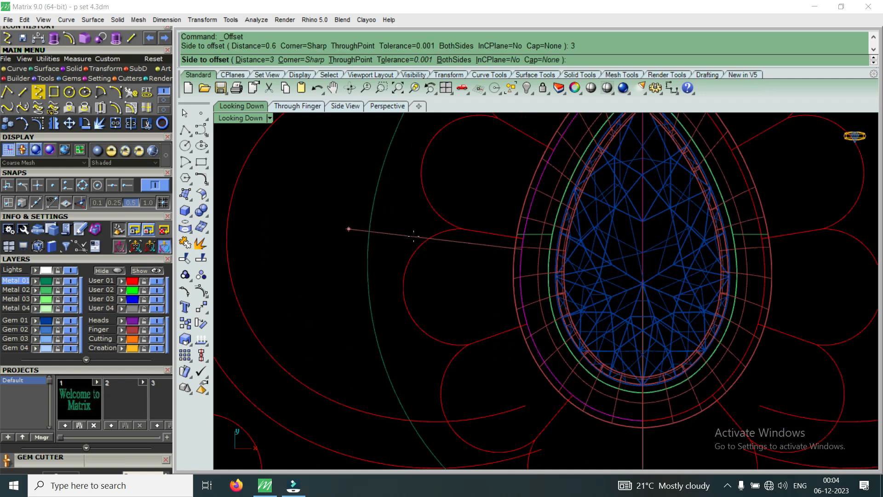
key("Return")
key("Return")
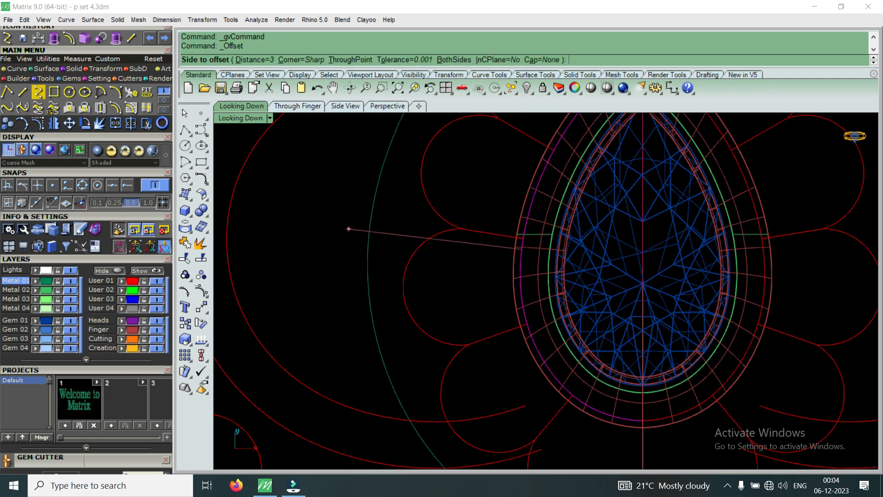
type("2")
key("Return")
key("Return")
Offset the left half of the pear outline outward by 1.5 towards the petals.
key("Return")
type("1.5")
key("Return")
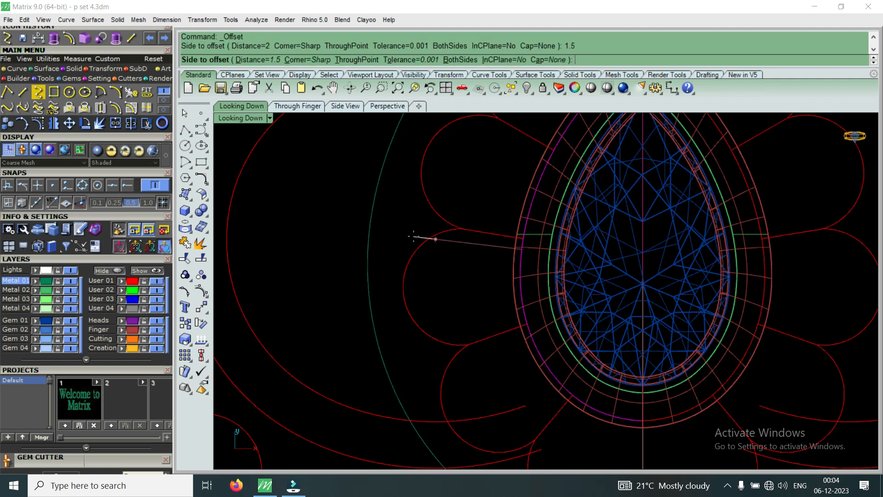
left_click(414, 237)
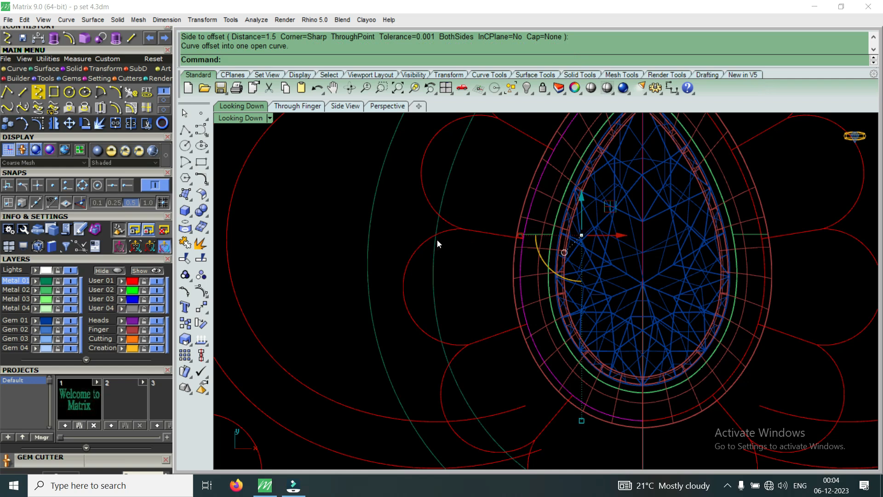
Check the 1.5 offset curve against the petal junctions of the upper pear setting, and undo the offset.
scroll(443, 244, "down", 3)
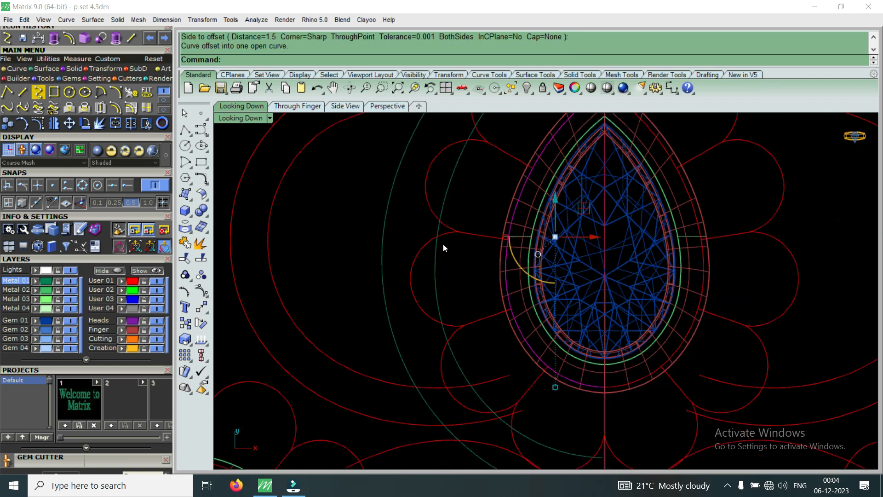
scroll(448, 237, "up", 7)
scroll(443, 244, "down", 8)
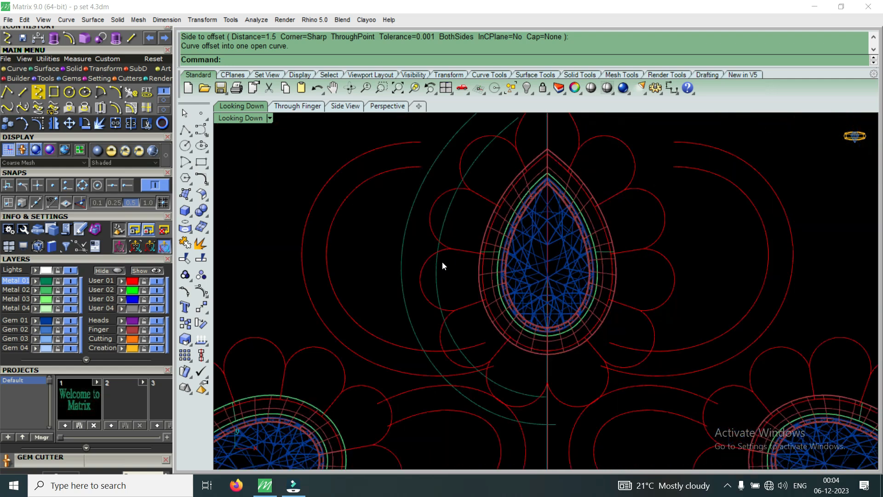
scroll(493, 368, "up", 5)
scroll(491, 368, "down", 2)
scroll(478, 241, "down", 5)
scroll(452, 266, "up", 4)
key("ctrl+z")
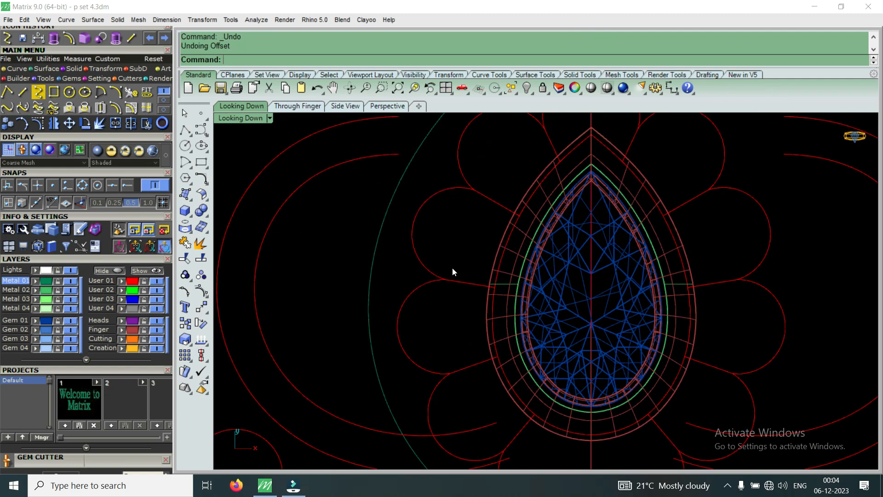
Try offsetting the left half of the pear outline outward by 1.2, and undo it.
scroll(453, 267, "up", 3)
left_click(517, 309)
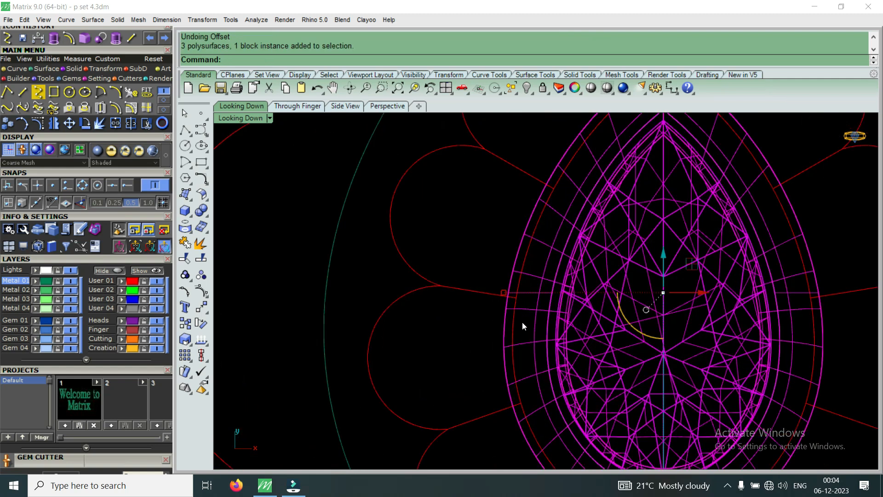
left_click(516, 323)
right_click(516, 322)
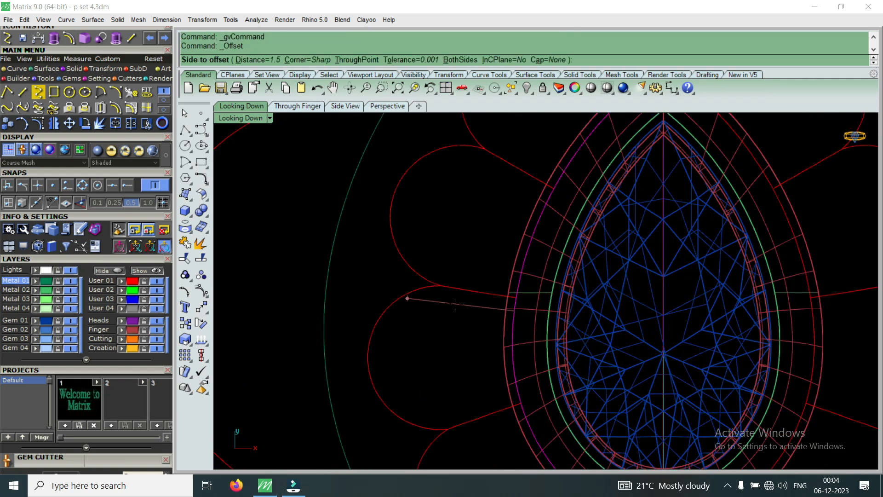
type("1.2")
key("Return")
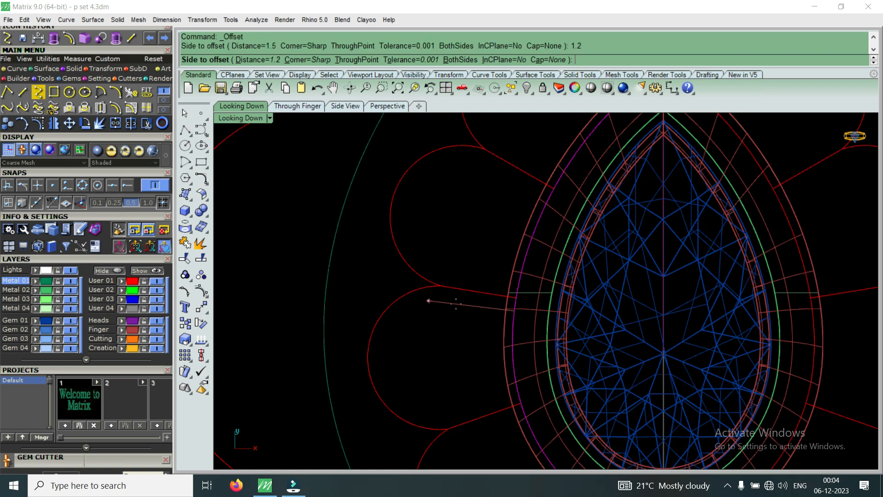
left_click(455, 303)
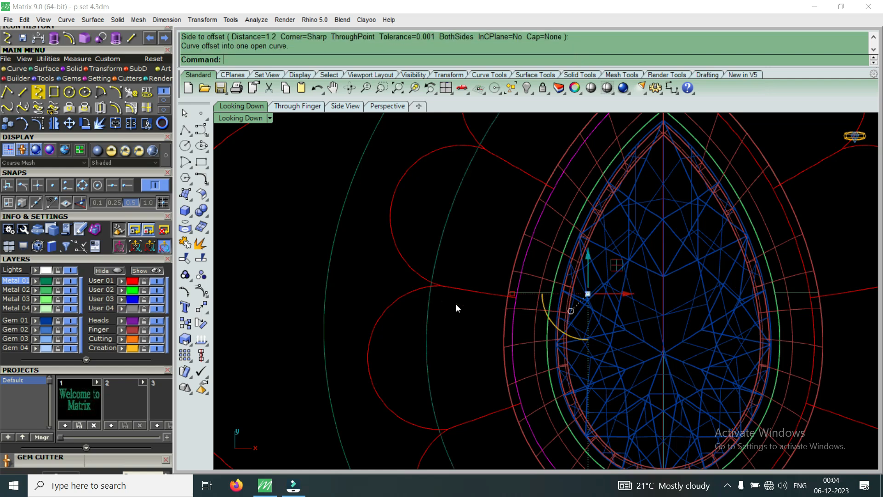
key("ctrl+z")
Offset the left half of the pear outline outward by 1.4, crossing the left petals.
right_click(456, 304)
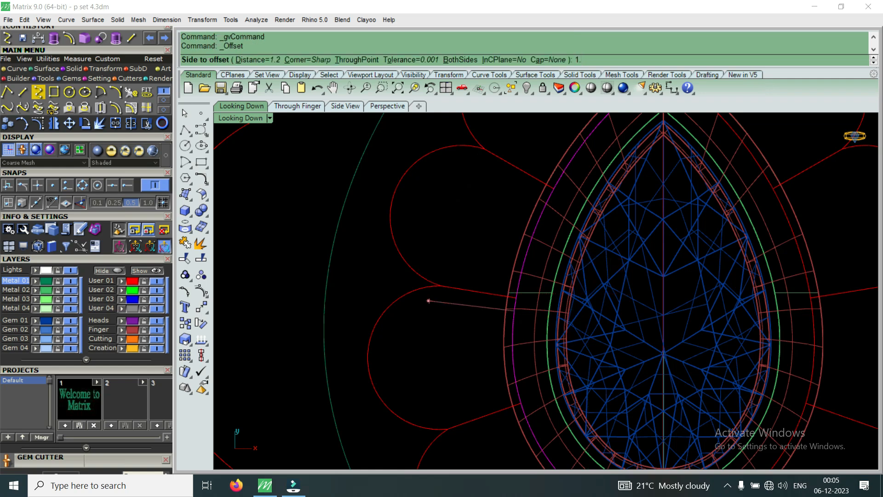
type("1.4")
key("Return")
left_click(455, 304)
Extend the divider line between the two middle-left petals of the upper pear setting to the 1.4 offset curve.
scroll(428, 286, "up", 3)
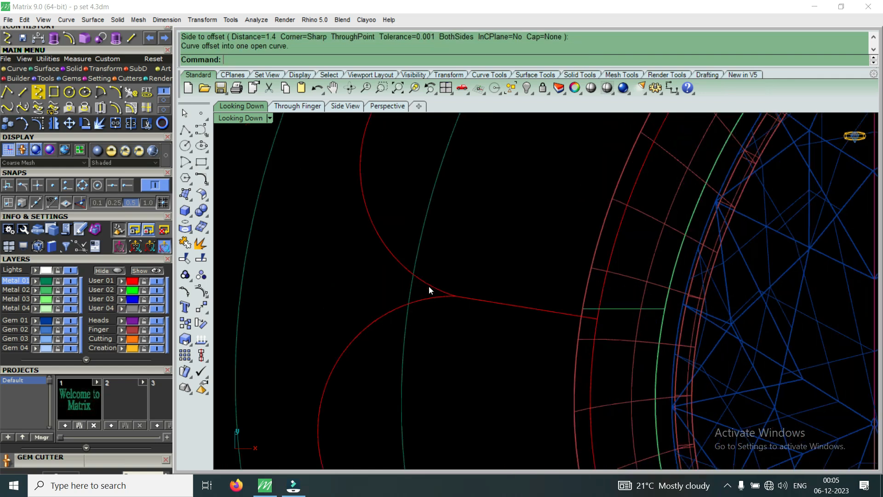
scroll(429, 286, "up", 3)
scroll(435, 302, "down", 2)
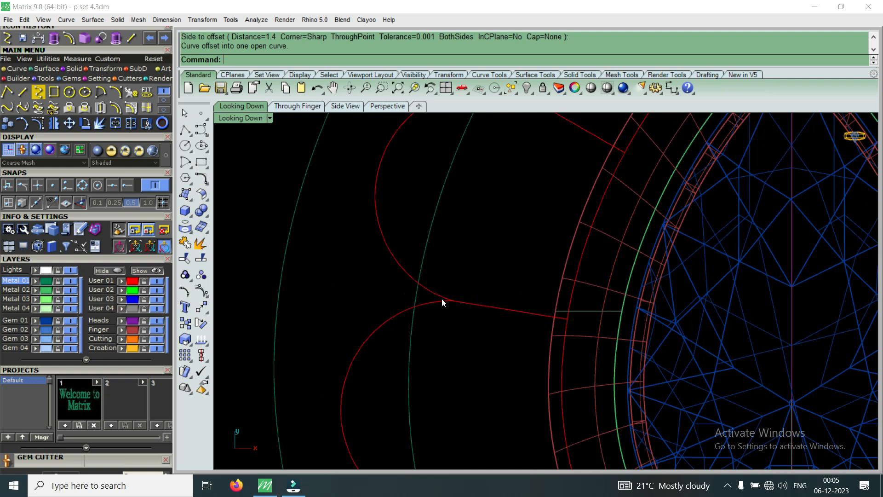
scroll(441, 301, "up", 4)
scroll(444, 283, "down", 2)
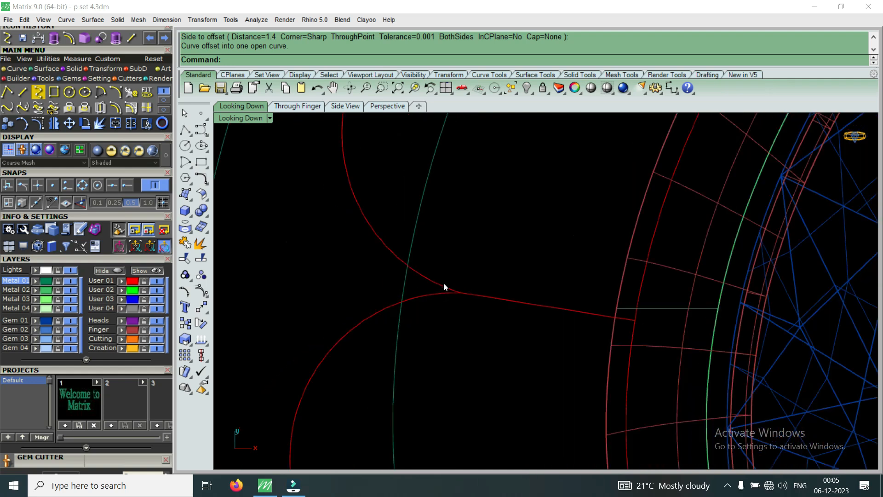
left_click(466, 293)
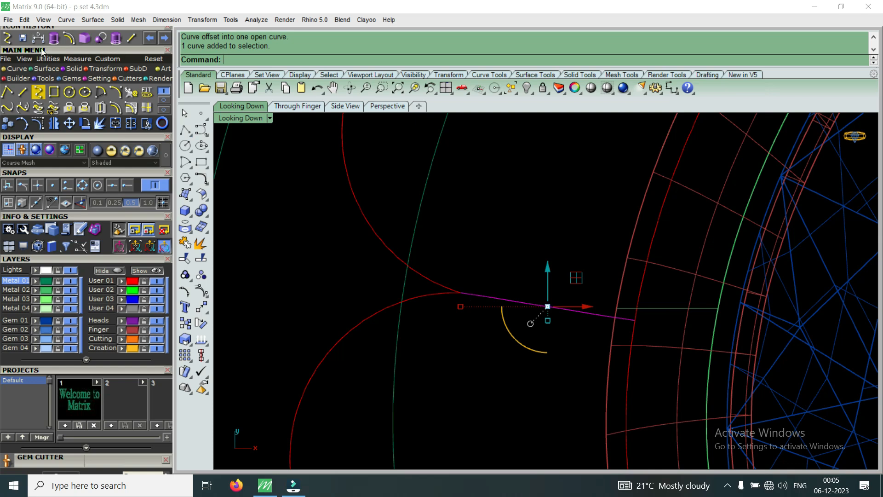
left_click(162, 103)
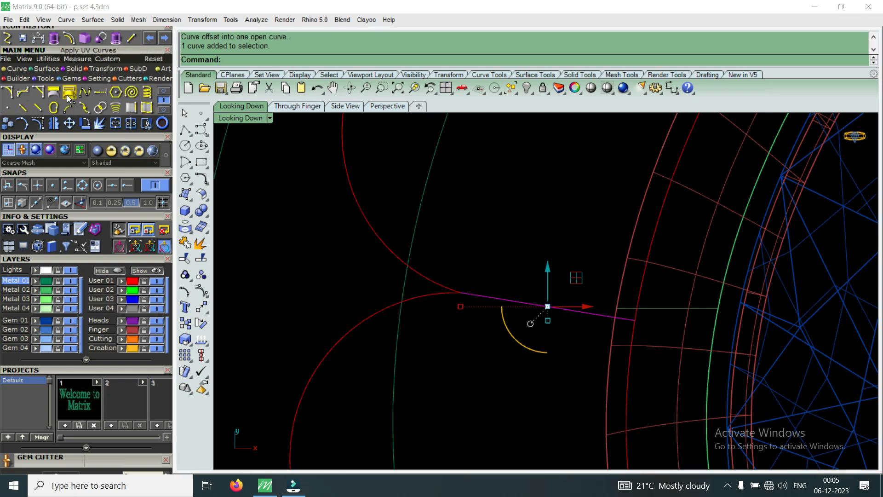
left_click(104, 93)
left_click(462, 293)
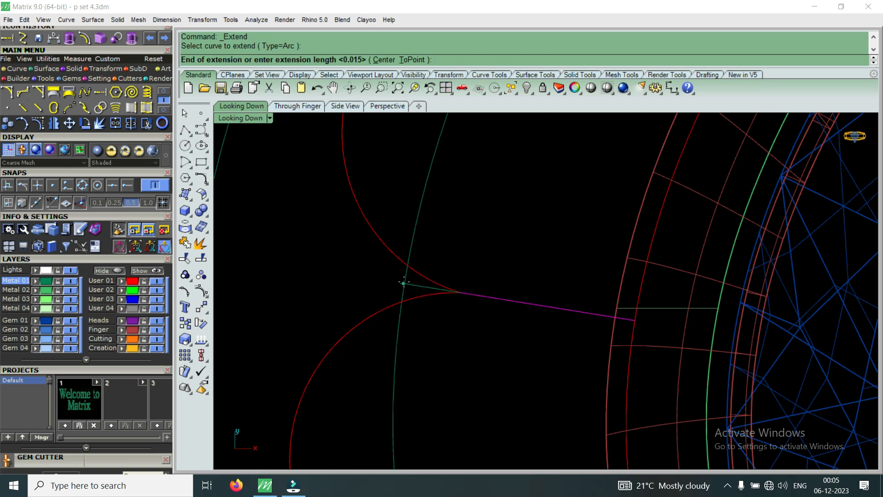
left_click(403, 284)
Extend the two upper-left petal dividers outward past the 1.4 offset curve.
scroll(466, 285, "down", 3)
scroll(499, 184, "up", 2)
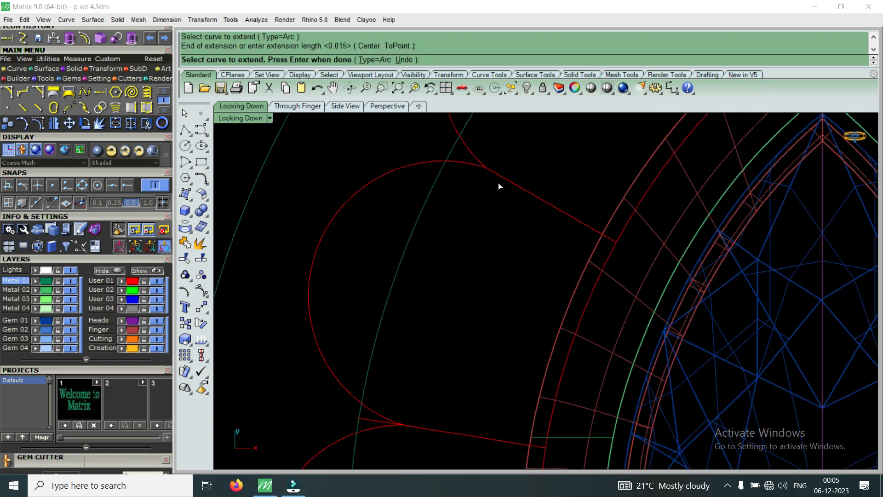
left_click(494, 176)
left_click(450, 149)
scroll(442, 339, "down", 3)
scroll(537, 220, "up", 3)
left_click(520, 217)
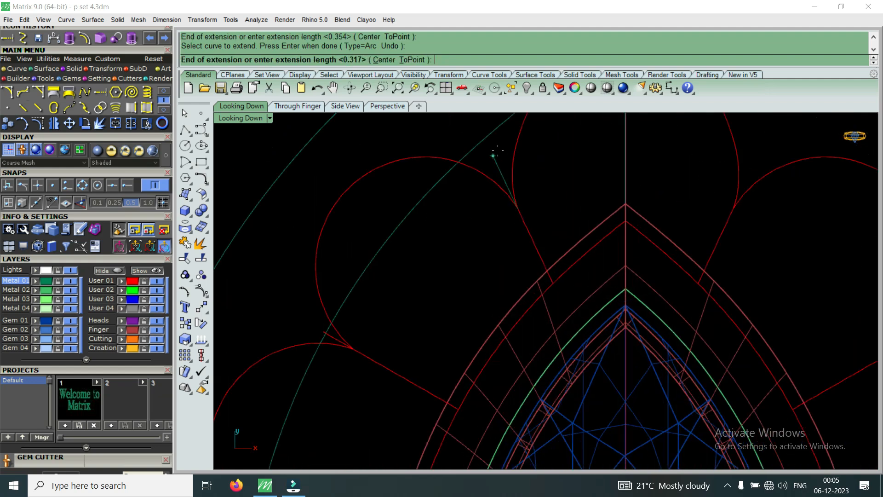
left_click(485, 138)
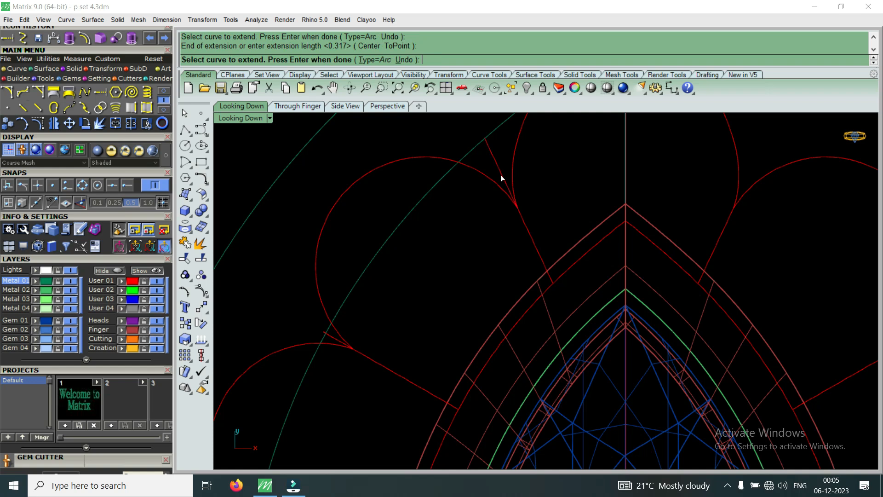
Extend the two lower-left petal dividers outward to the 1.4 offset curve.
scroll(500, 195, "down", 5)
scroll(483, 285, "up", 4)
left_click(467, 274)
scroll(442, 279, "up", 3)
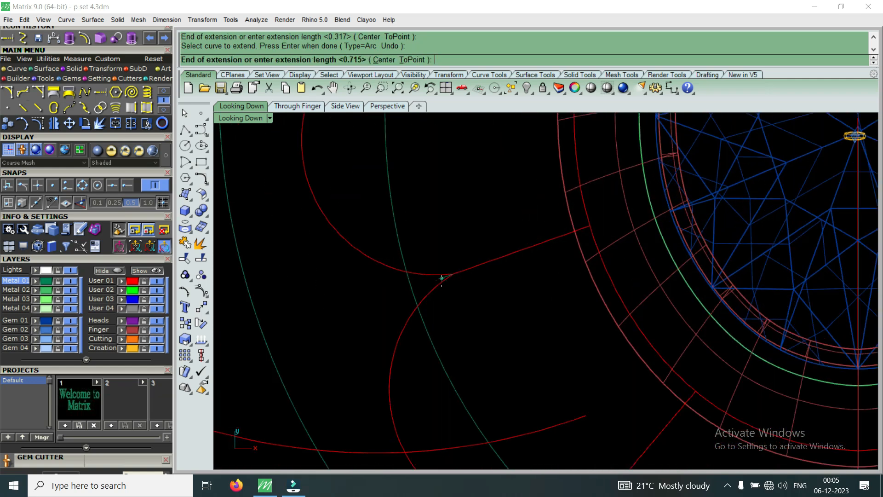
left_click(409, 291)
scroll(452, 322, "down", 5)
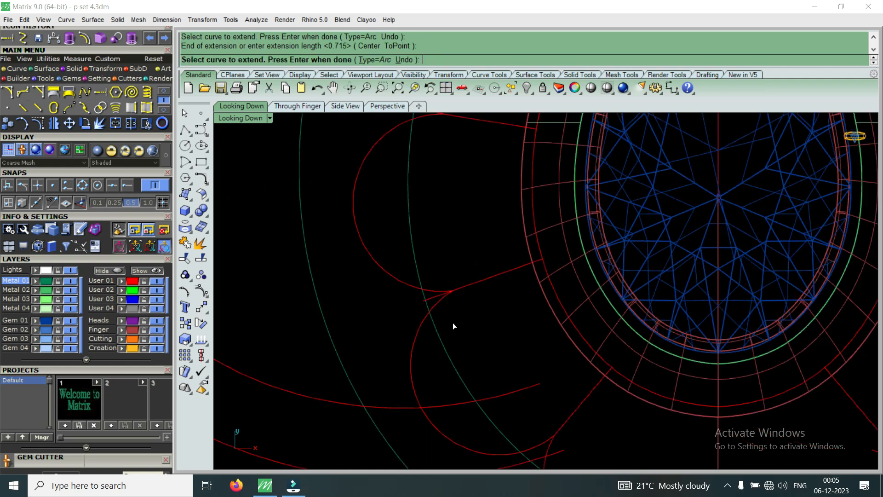
scroll(449, 234, "up", 3)
scroll(453, 241, "down", 3)
scroll(484, 333, "up", 4)
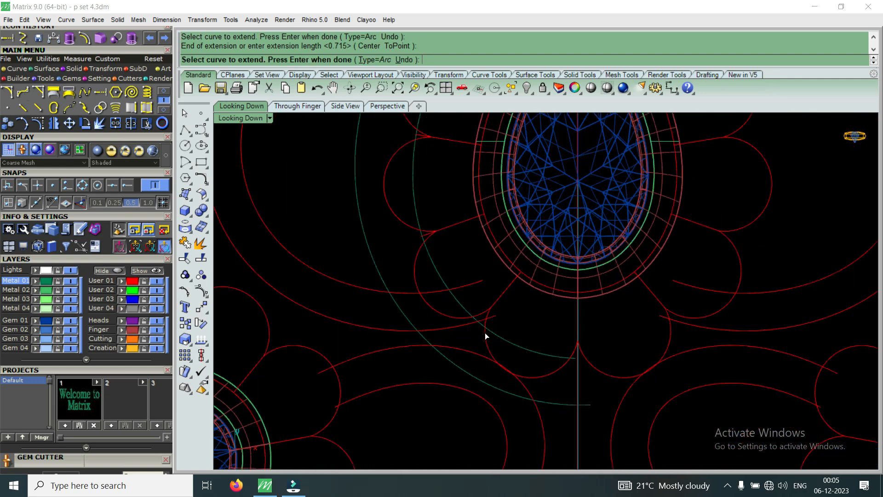
left_click(498, 294)
scroll(496, 291, "up", 2)
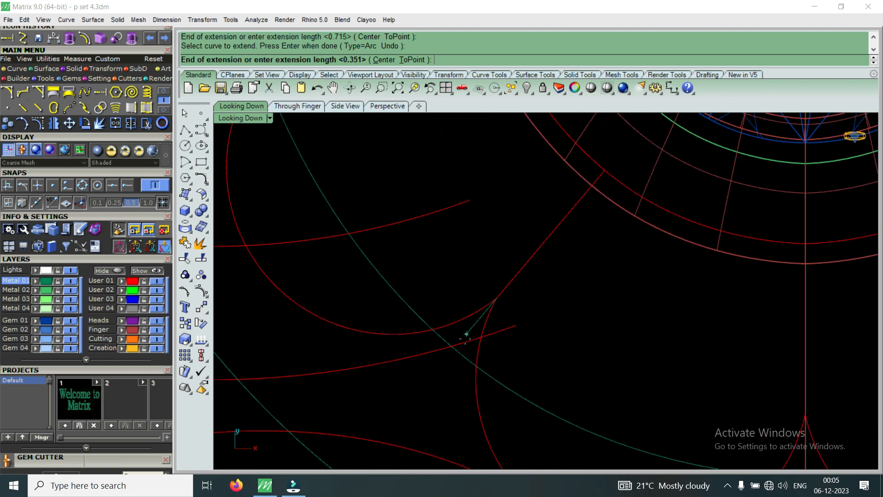
left_click(452, 348)
Extend the bottom-centre petal divider down the centre axis past the 1.4 offset curve and finish extending.
scroll(465, 311, "down", 4)
scroll(594, 355, "up", 3)
scroll(567, 324, "up", 1)
left_click(567, 341)
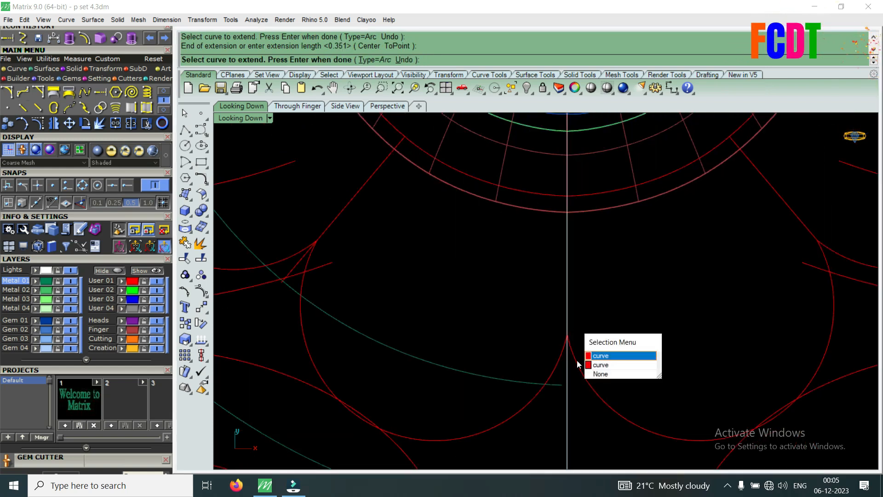
left_click(599, 364)
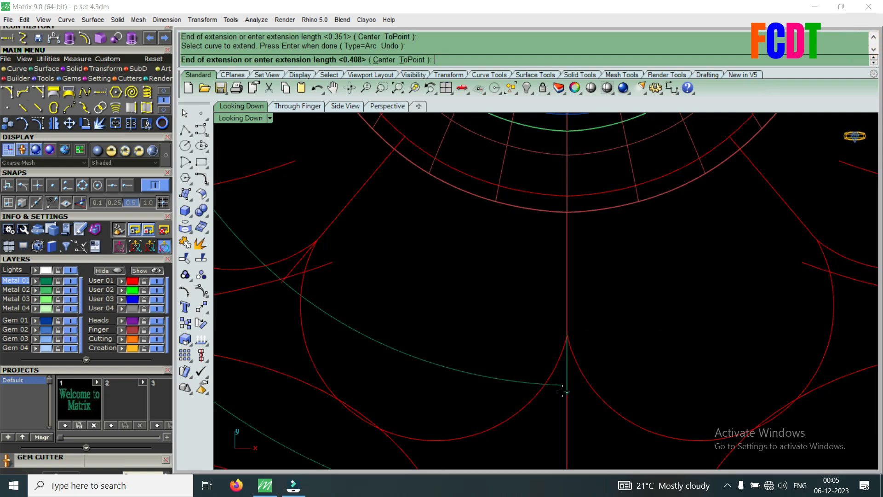
left_click(563, 391)
scroll(565, 388, "down", 5)
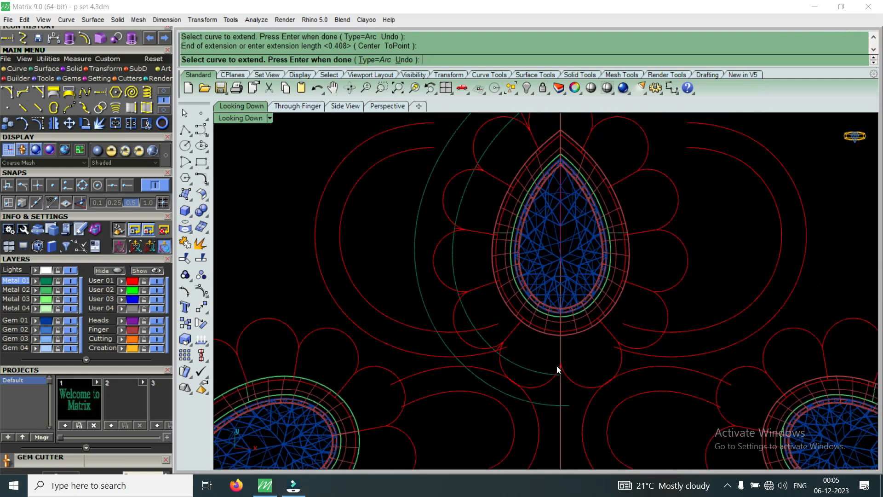
scroll(562, 352, "down", 4)
scroll(627, 251, "up", 6)
right_click(628, 249)
Delete the petals and divider lines on the right side of the upper pear setting.
left_click_drag(577, 259, 576, 261)
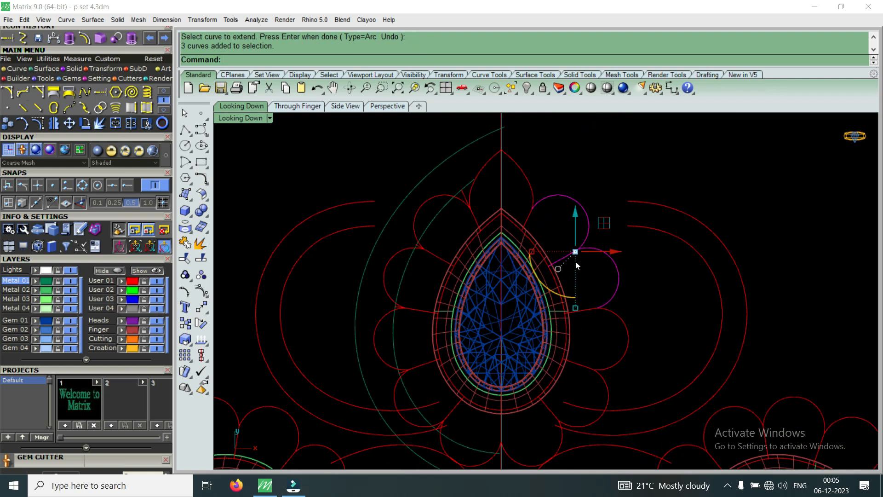
key("Delete")
left_click_drag(632, 333, 593, 324)
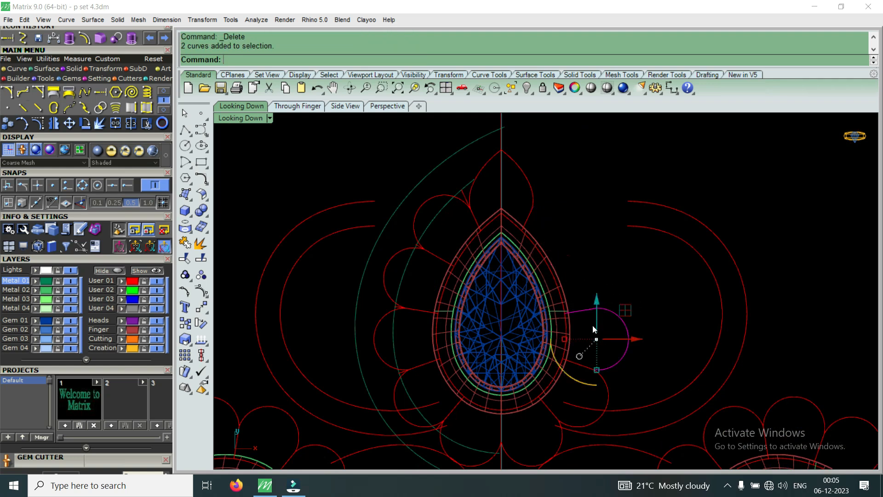
key("Delete")
scroll(587, 384, "up", 4)
scroll(576, 369, "up", 4)
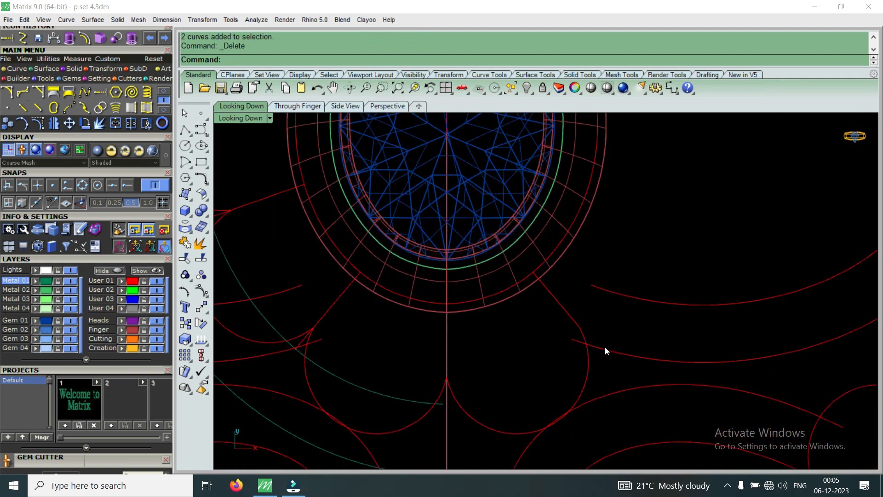
left_click_drag(561, 349, 557, 352)
Delete the right pear setting with its petals and the arcs and drop outlines on the pendant's right half.
scroll(580, 318, "down", 8)
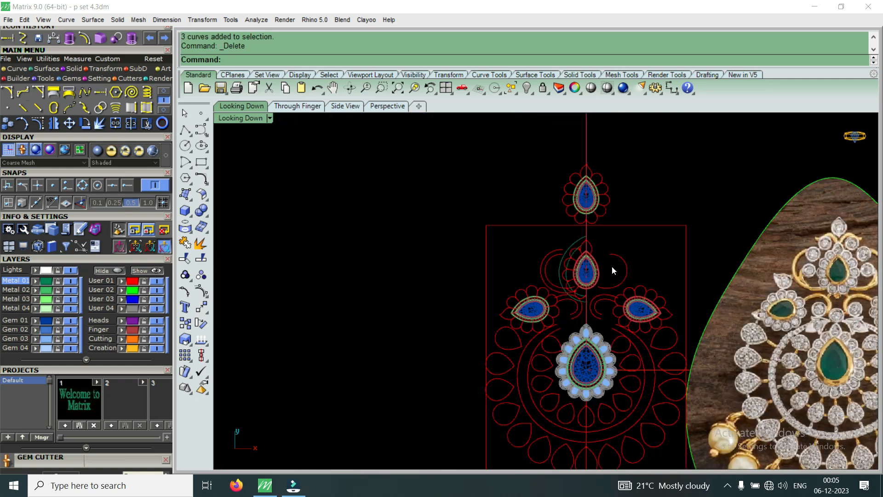
scroll(647, 282, "up", 3)
left_click_drag(620, 405, 619, 406)
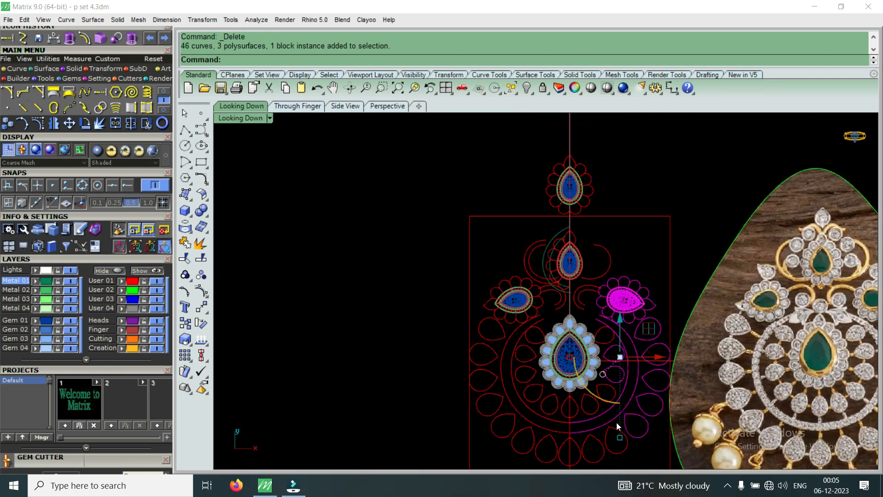
key("Delete")
scroll(616, 421, "down", 3)
scroll(617, 383, "up", 4)
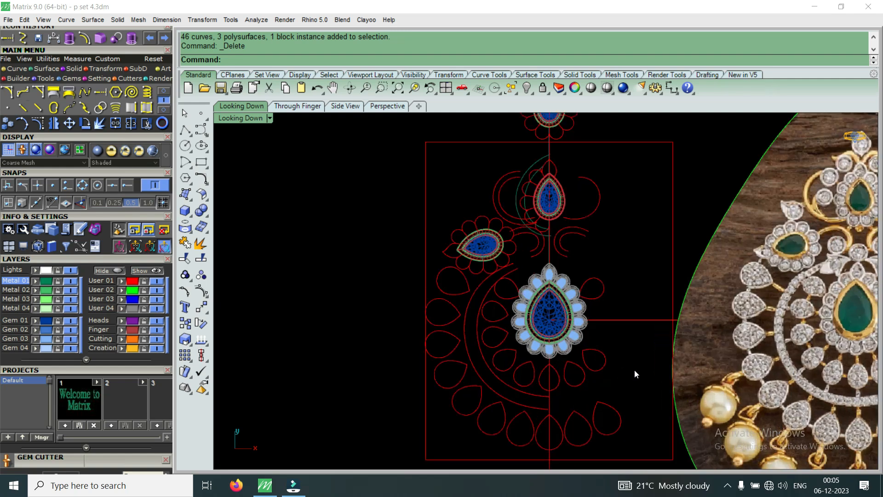
Delete the leftover drop outlines right of the centre axis below the central pear cluster.
left_click_drag(592, 429, 591, 427)
key("Delete")
scroll(617, 374, "up", 2)
left_click_drag(571, 385, 572, 385)
key("Delete")
scroll(579, 363, "down", 3)
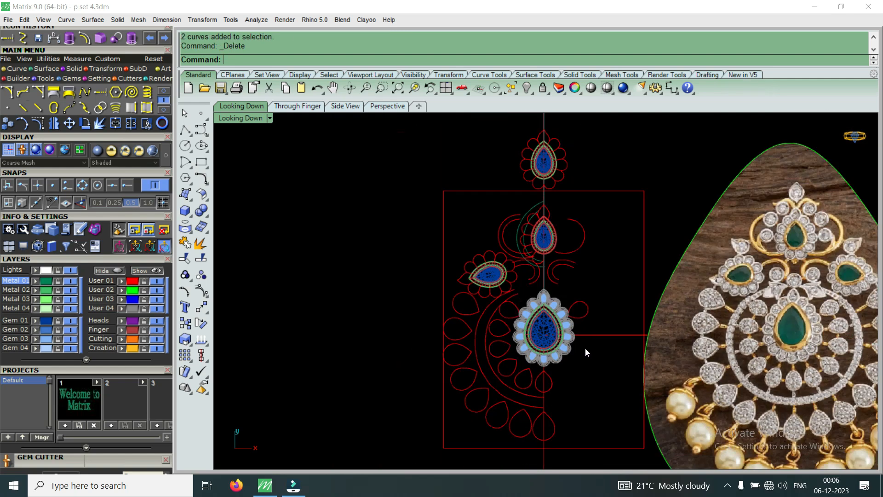
Delete the remaining scroll curves to the right of the centre axis beside the upper pear setting.
scroll(580, 335, "up", 3)
scroll(567, 321, "down", 3)
scroll(592, 236, "up", 3)
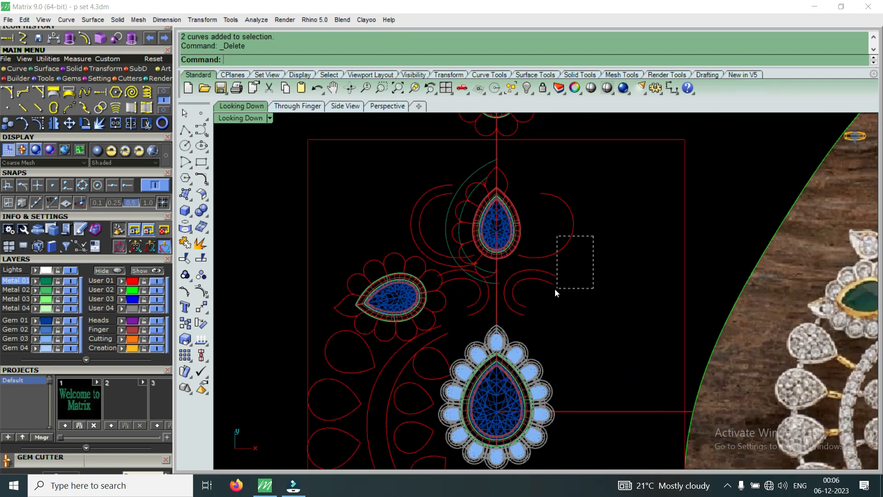
Extend the lower end of the 1.4 offset curve across the vertical centre axis.
scroll(547, 313, "up", 5)
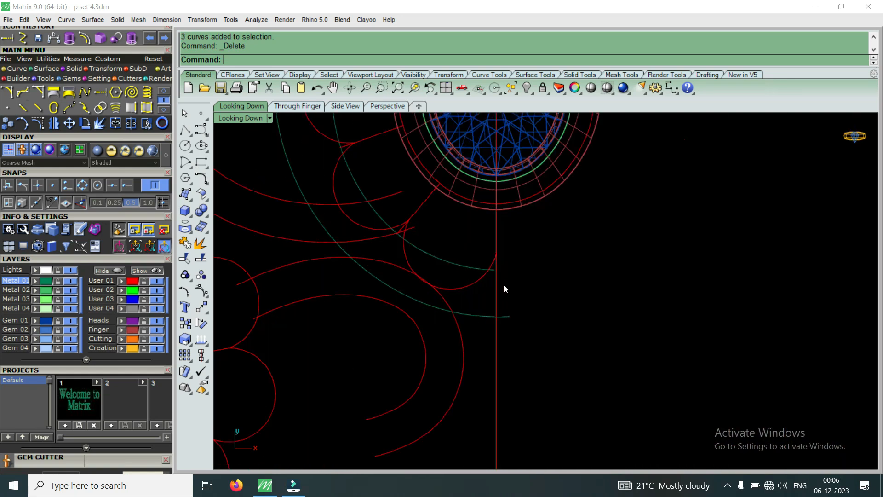
scroll(492, 252, "up", 3)
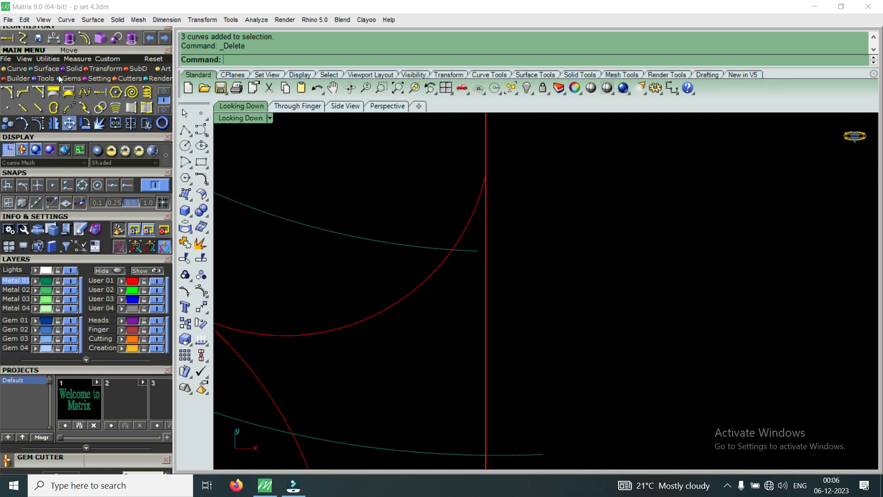
left_click(4, 43)
left_click(476, 250)
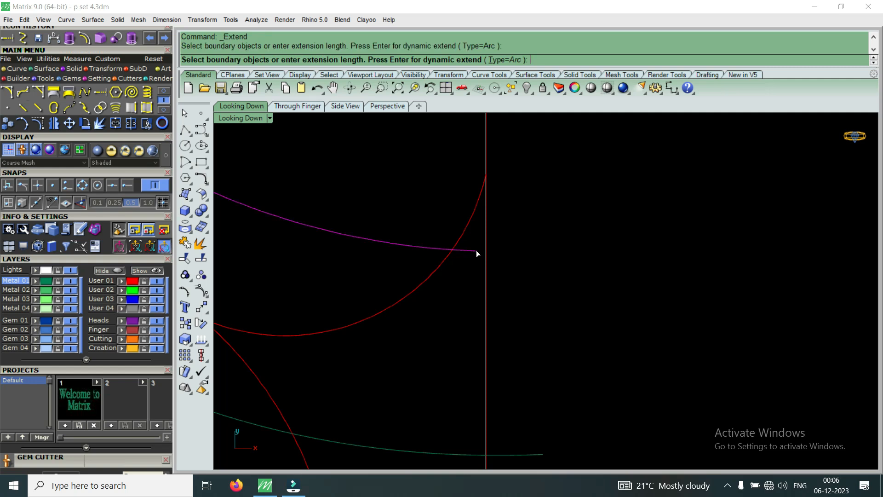
key("Return")
left_click(481, 250)
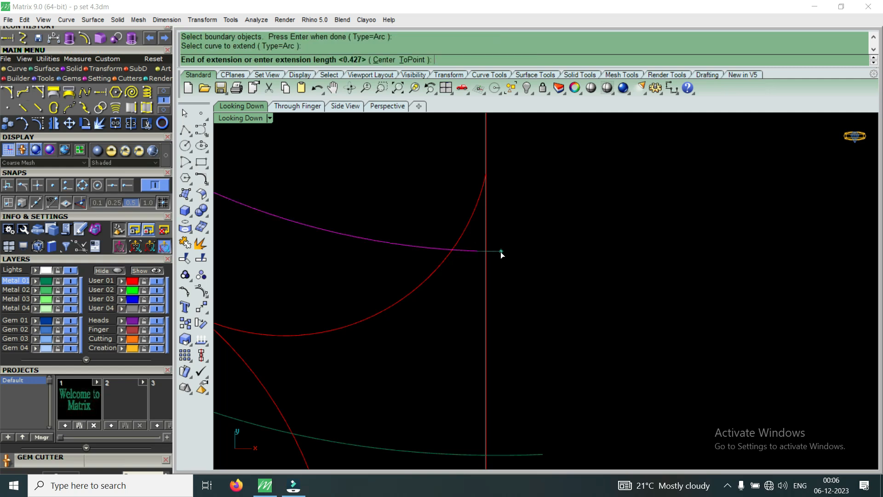
left_click(500, 252)
key("Return")
Trim the end of the 1.4 offset curve that overshoots the vertical centre axis.
left_click_drag(536, 234, 477, 270)
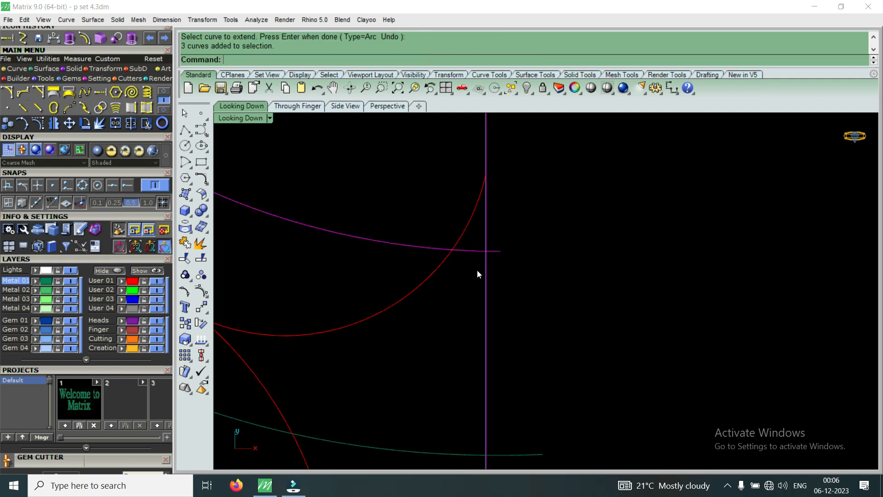
left_click(146, 123)
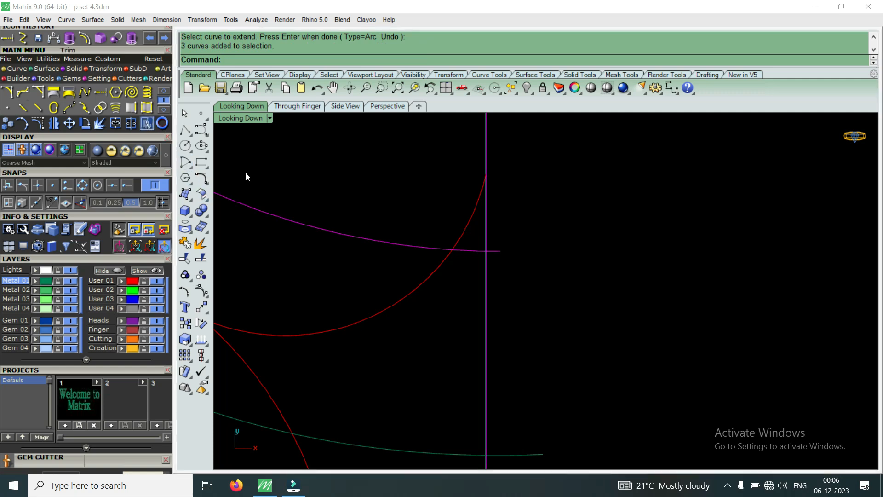
left_click(500, 251)
scroll(539, 346, "down", 6)
scroll(514, 355, "down", 4)
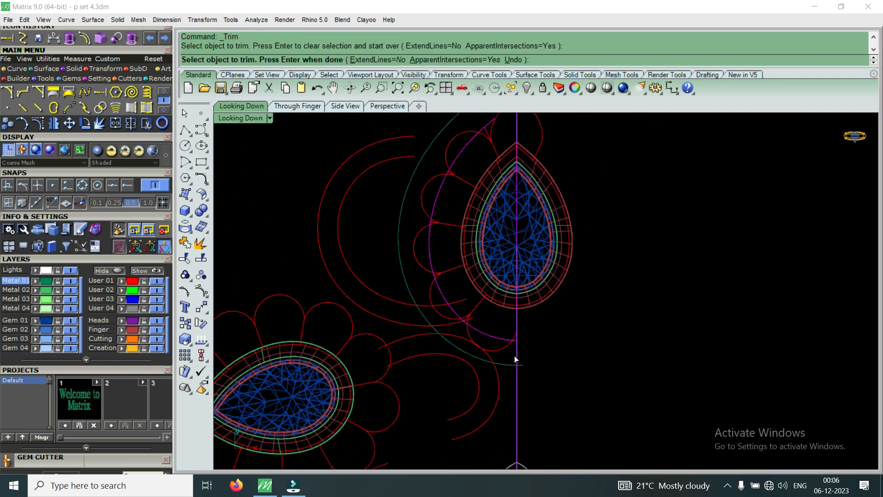
Trim the overshooting ends of the two upper-left dividers and the middle-left divider back to the 1.4 offset curve.
scroll(510, 156, "up", 8)
scroll(461, 203, "up", 10)
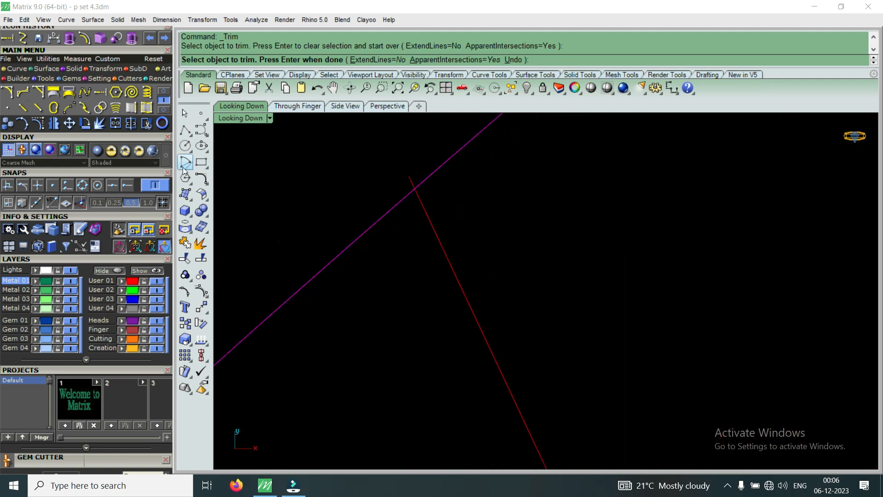
left_click(147, 122)
left_click(414, 178)
scroll(506, 184, "down", 8)
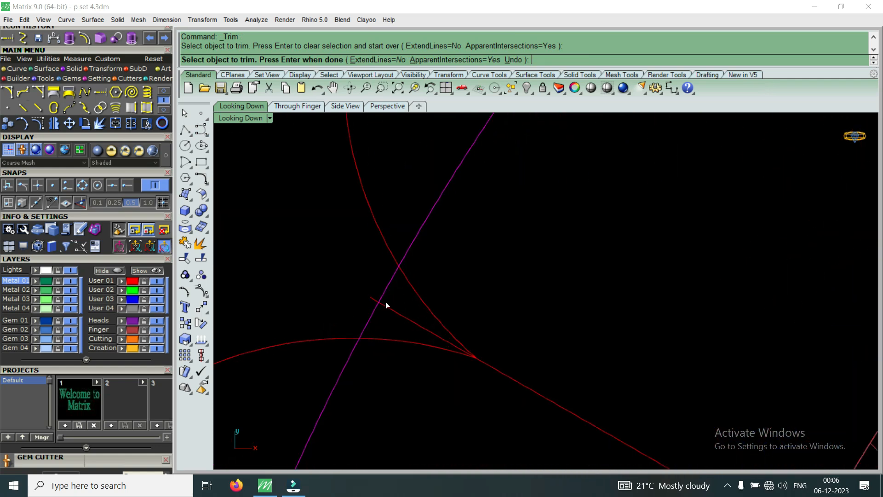
left_click(373, 299)
scroll(472, 247, "down", 6)
scroll(455, 285, "up", 6)
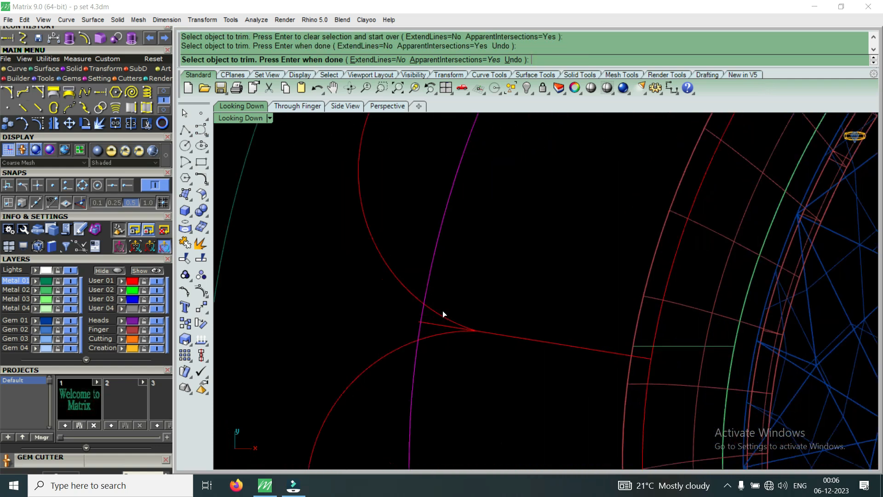
left_click(396, 324)
scroll(395, 323, "down", 6)
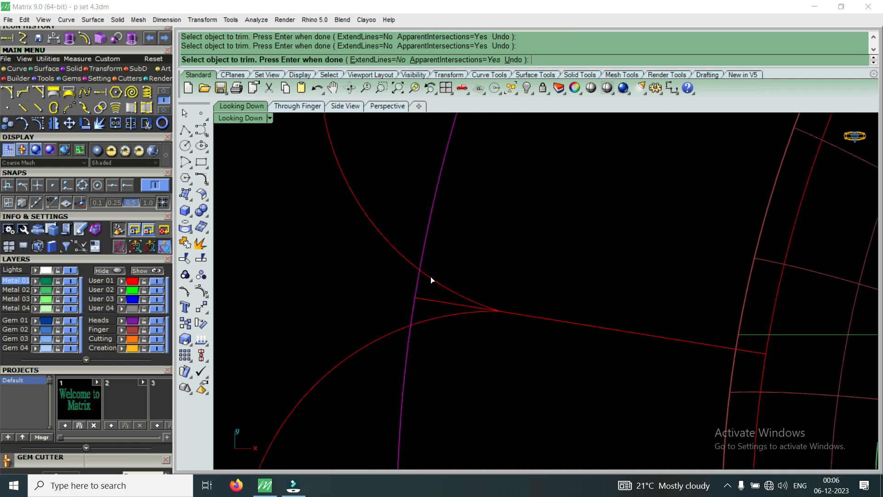
Trim the overshooting ends of the two lower-left petal dividers back to the 1.4 offset curve.
scroll(442, 333, "up", 6)
scroll(437, 336, "up", 2)
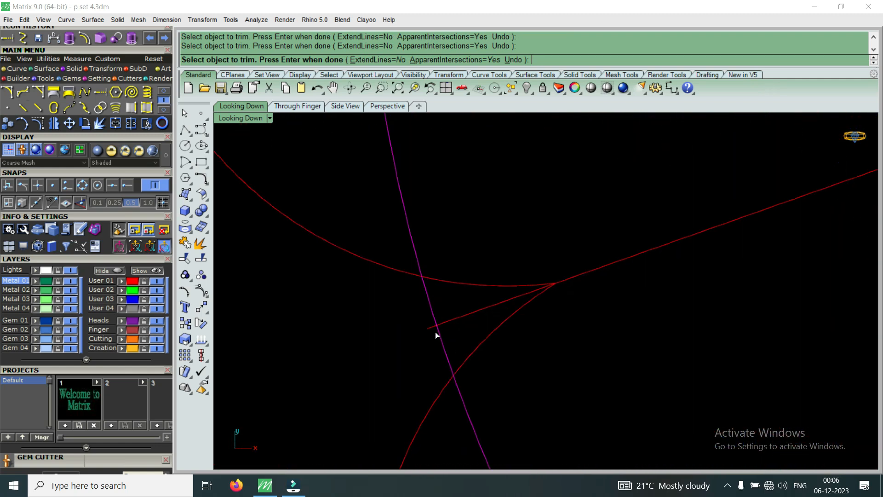
scroll(538, 292, "down", 3)
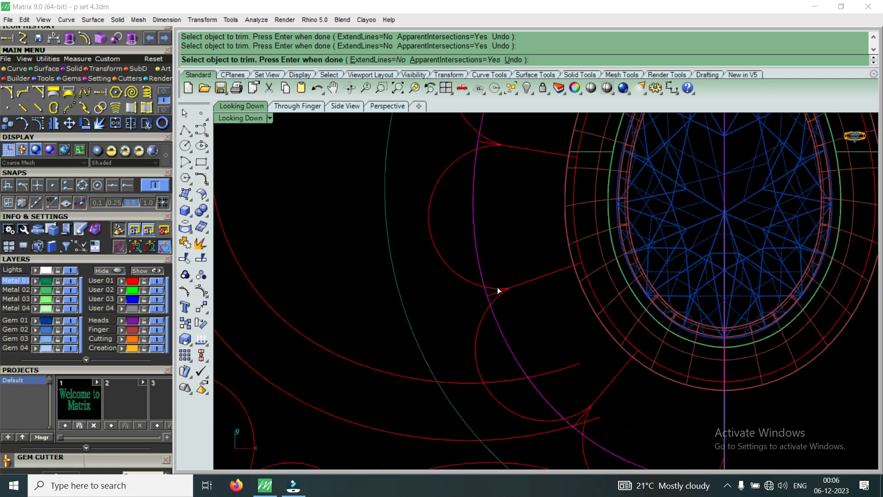
scroll(497, 287, "down", 2)
scroll(529, 368, "up", 6)
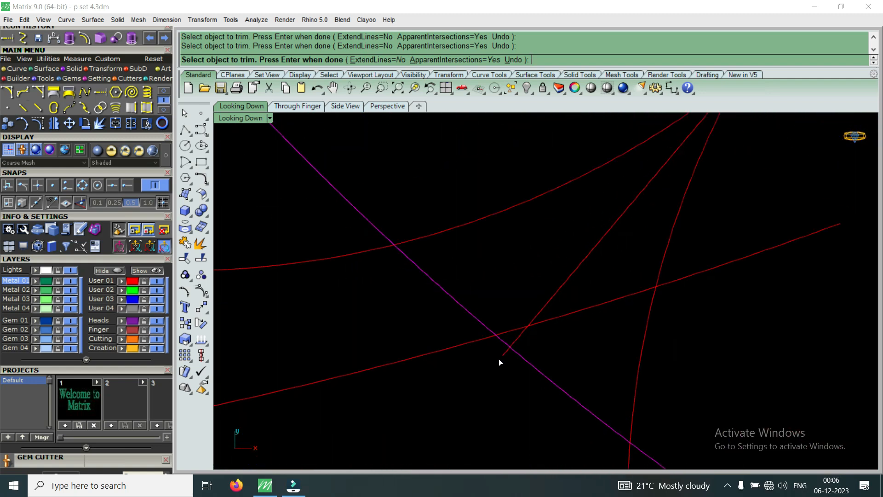
scroll(506, 355, "down", 5)
scroll(682, 402, "up", 6)
scroll(697, 390, "up", 2)
key("Return")
Delete the duplicate curve that overlaps the vertical centre axis below the upper pear setting.
left_click(696, 349)
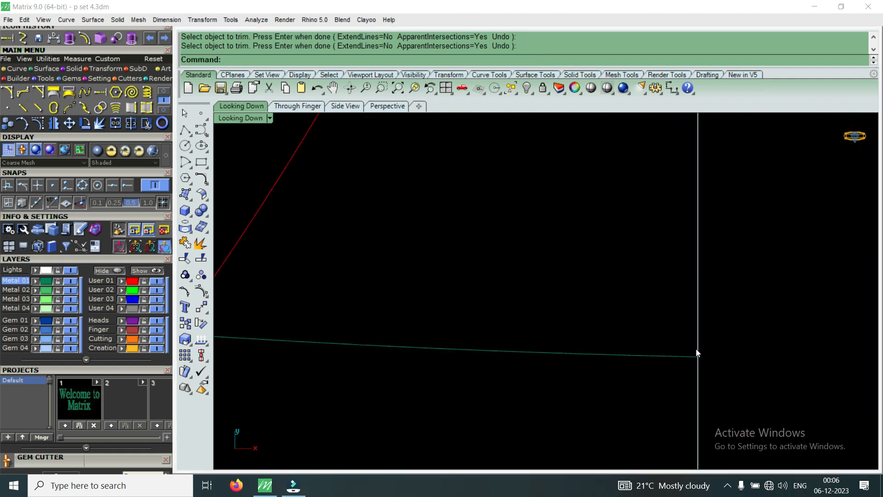
left_click(735, 389)
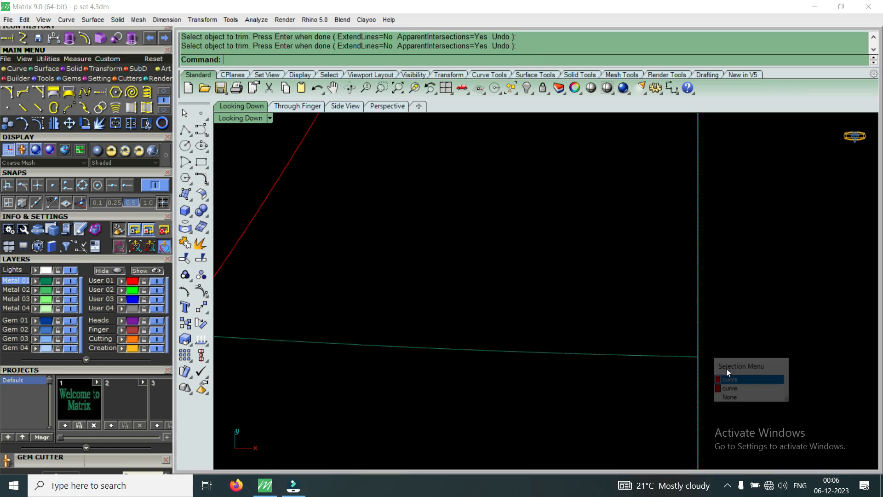
left_click(699, 382)
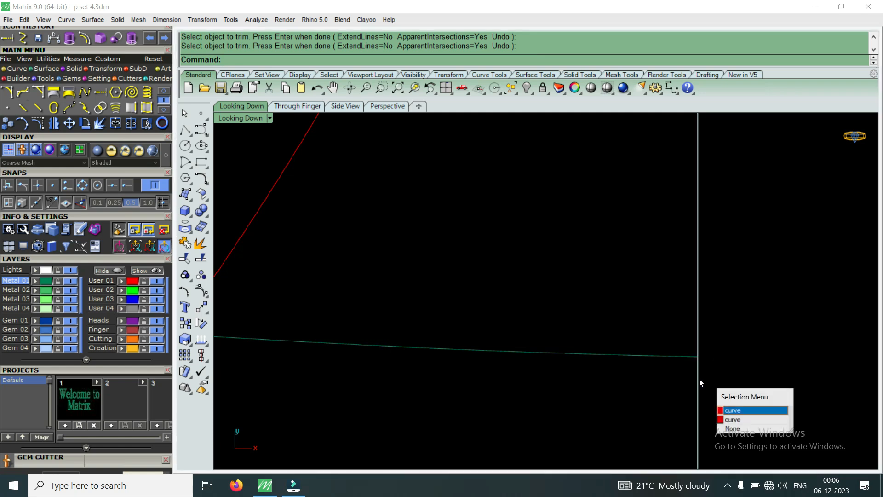
left_click(737, 410)
scroll(649, 327, "down", 6)
scroll(634, 317, "down", 5)
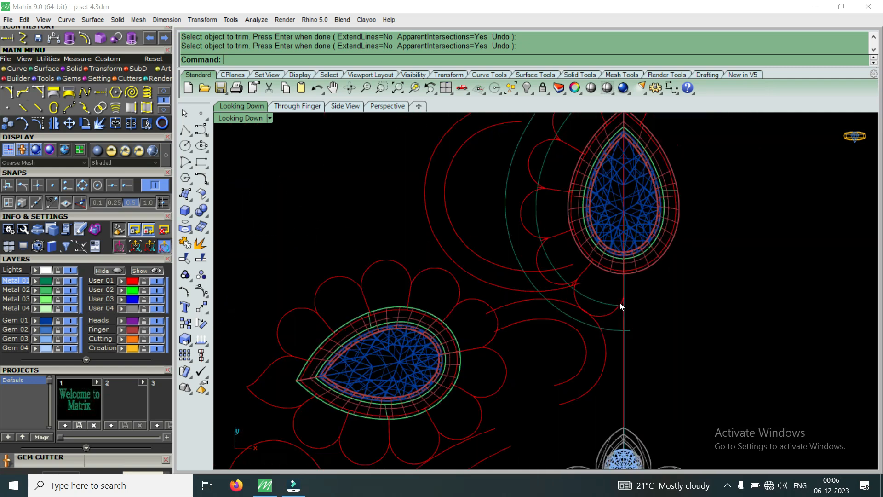
left_click_drag(638, 330, 595, 349)
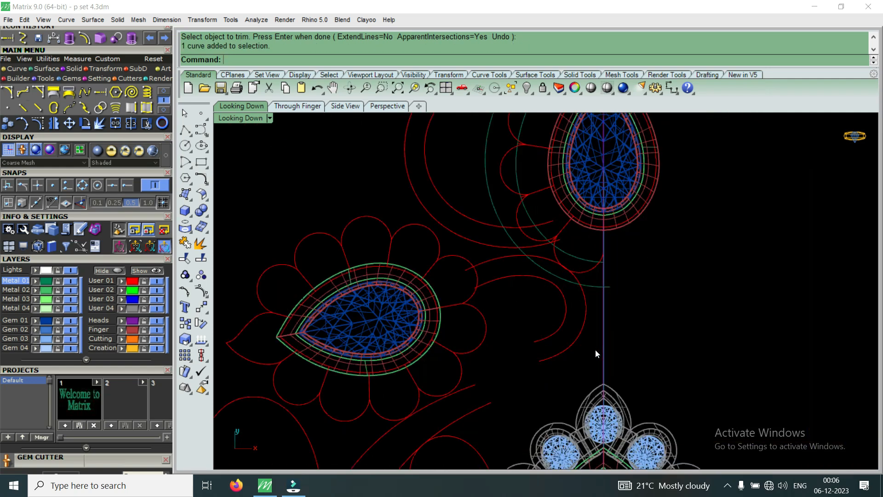
scroll(595, 349, "down", 6)
key("Delete")
Trim the bottom divider on the vertical centre axis back to the 1.4 offset curve.
scroll(596, 346, "up", 8)
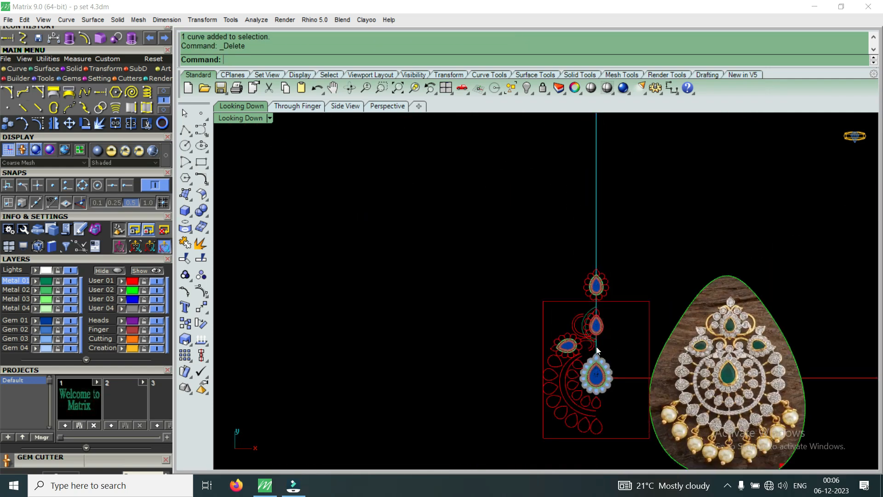
scroll(585, 300, "up", 3)
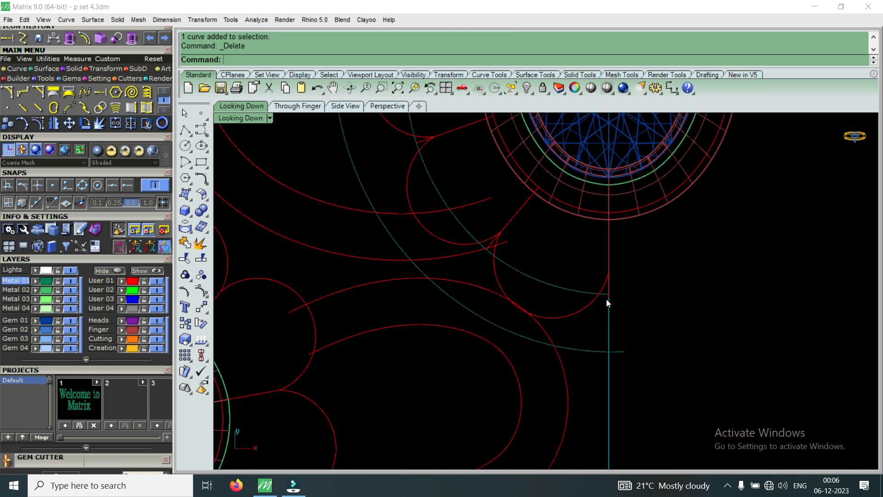
left_click(606, 299)
scroll(616, 299, "up", 5)
scroll(627, 283, "down", 2)
left_click_drag(646, 248, 599, 274)
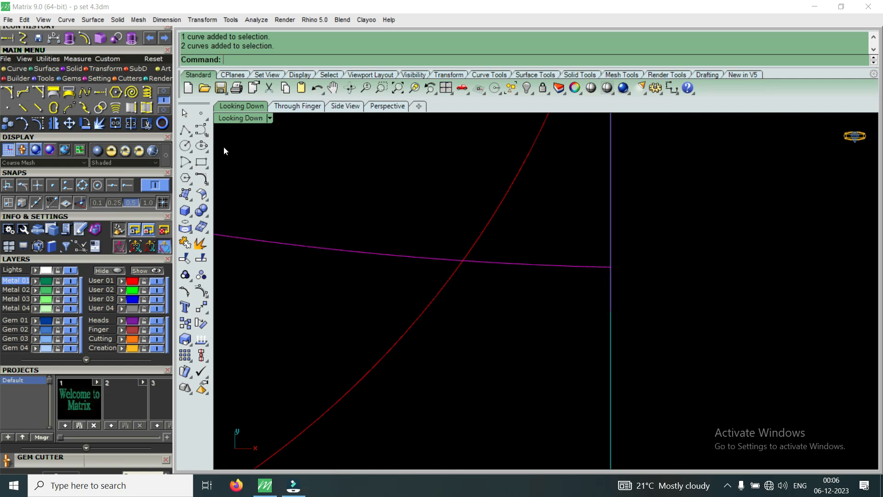
left_click(146, 123)
scroll(615, 338, "down", 15)
right_click(612, 320)
scroll(513, 291, "up", 3)
Show the control points of the two lowest petals and move their shared end to the outer end of the lowest-left divider.
left_click(481, 309)
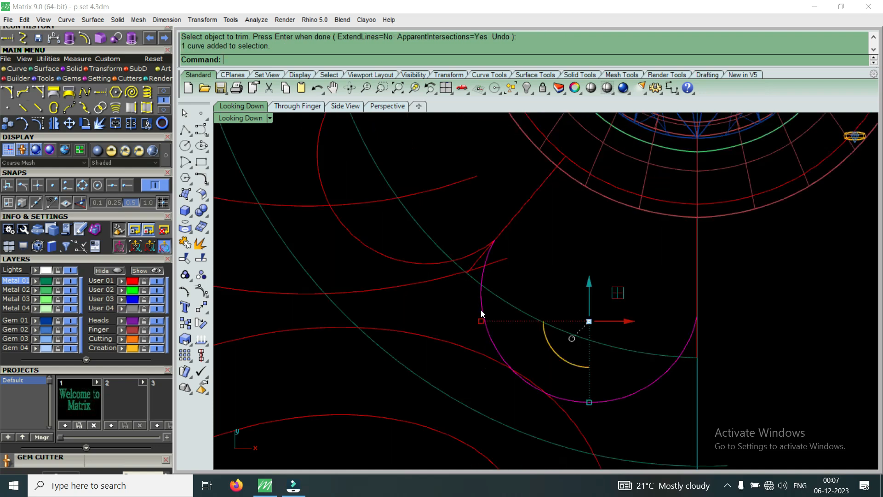
left_click(435, 263, "shift")
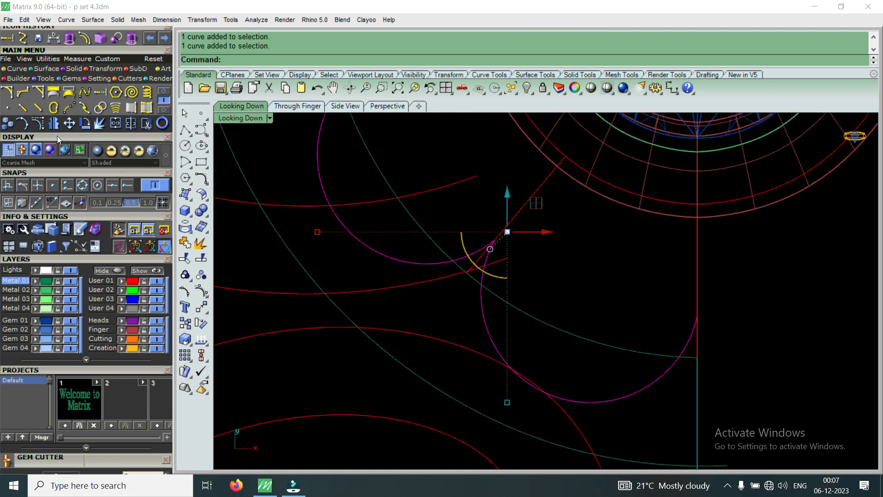
left_click(52, 124)
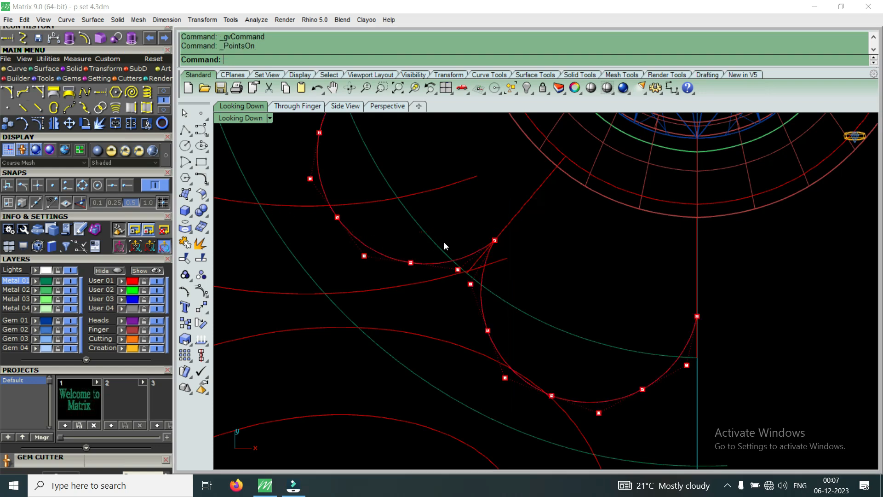
scroll(469, 247, "up", 5)
left_click_drag(536, 225, 553, 236)
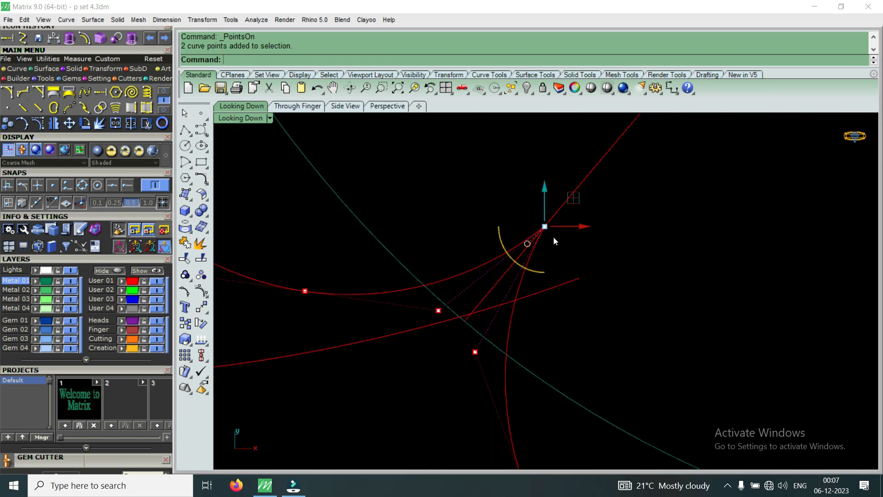
left_click(69, 123)
left_click(131, 184)
left_click(545, 226)
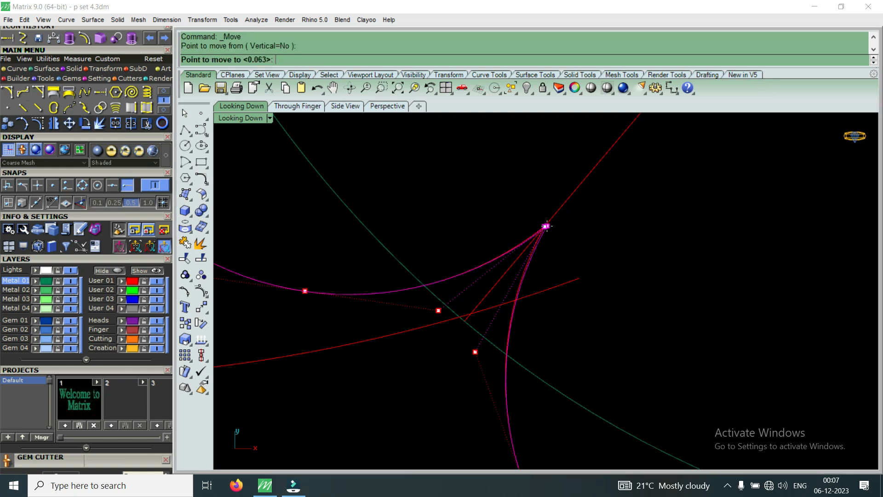
left_click(468, 318)
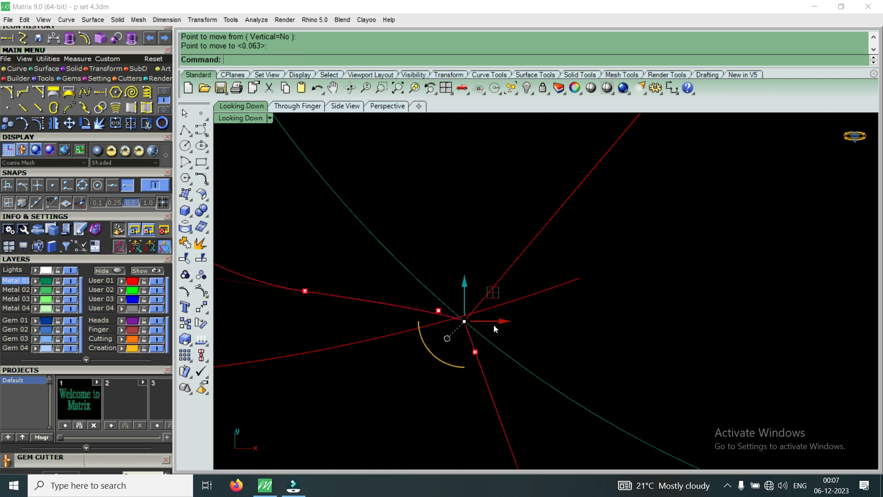
Show the control points of the remaining left petals, from the lower-left petal up to the half petal at the tip.
scroll(472, 325, "down", 3)
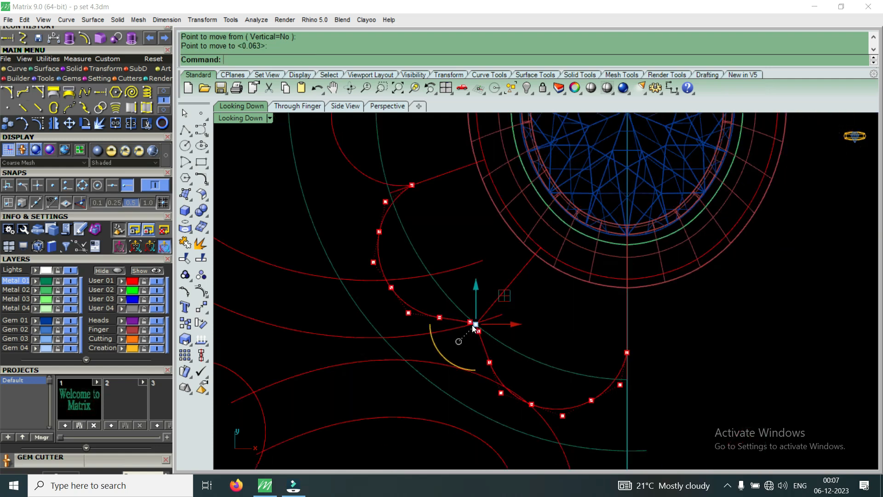
scroll(473, 325, "down", 2)
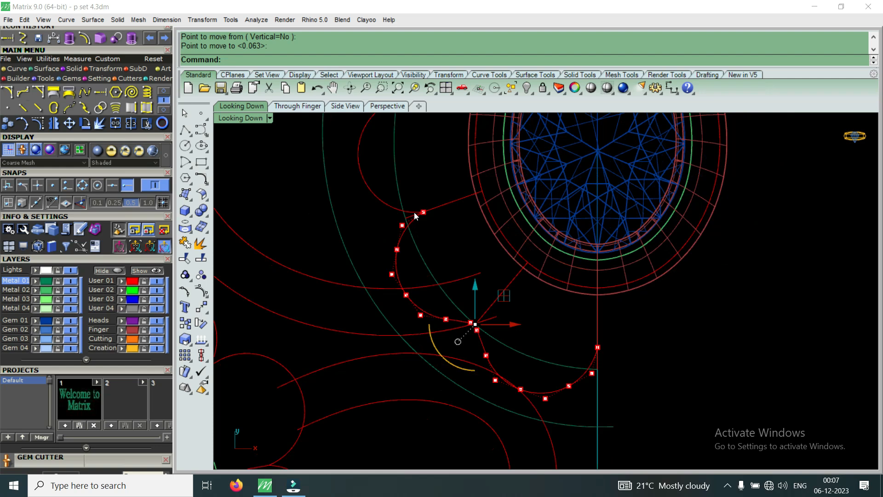
scroll(414, 201, "up", 4)
scroll(469, 312, "down", 3)
scroll(435, 253, "up", 4)
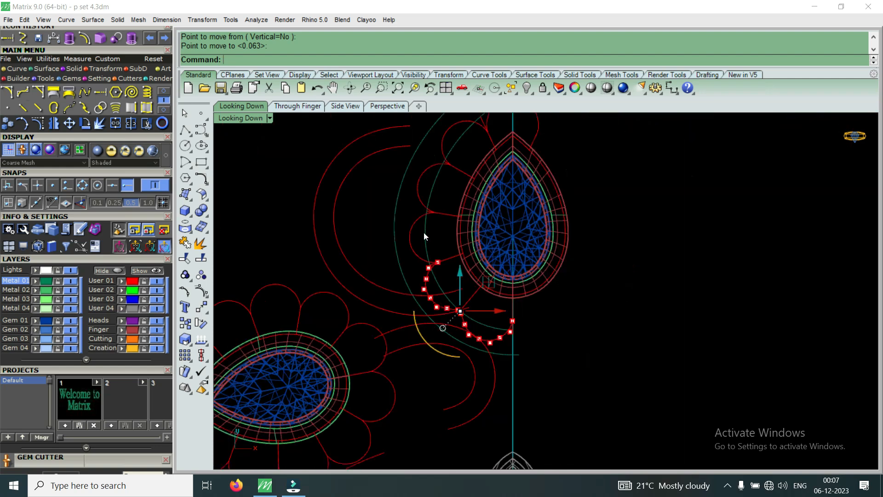
left_click_drag(423, 174, 396, 248)
scroll(421, 291, "down", 2)
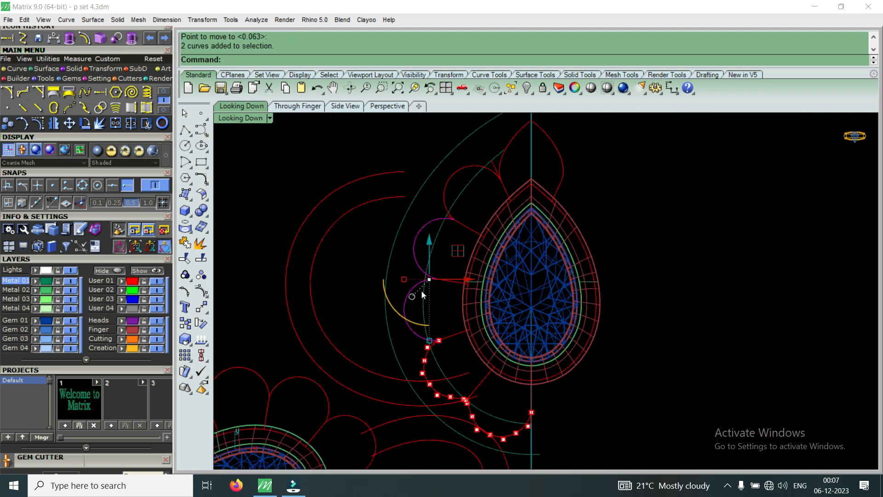
scroll(475, 168, "up", 4)
left_click(460, 151)
scroll(556, 148, "down", 3)
left_click(556, 143)
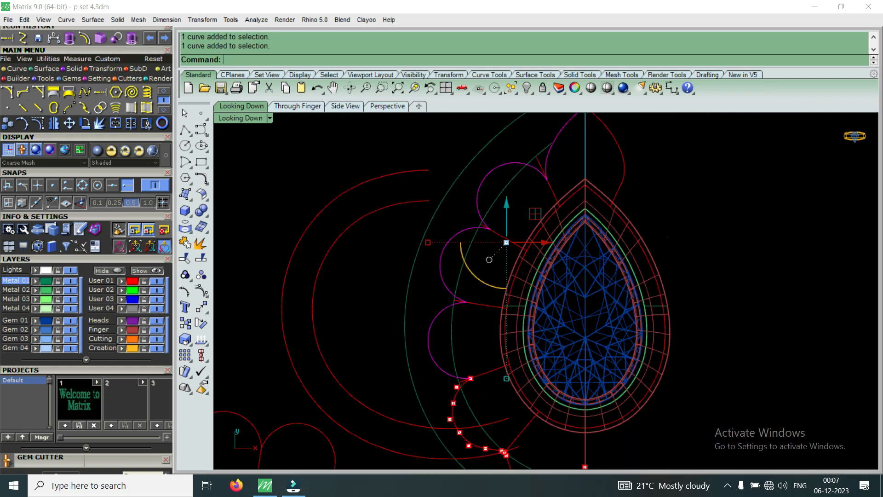
key("F10")
Move the shared petal end at the lower-left divider to that divider's outer end on the 1.4 offset curve.
scroll(473, 317, "down", 6)
scroll(484, 351, "up", 10)
scroll(474, 352, "down", 2)
scroll(452, 299, "up", 6)
scroll(437, 280, "up", 5)
left_click_drag(476, 273, 500, 309)
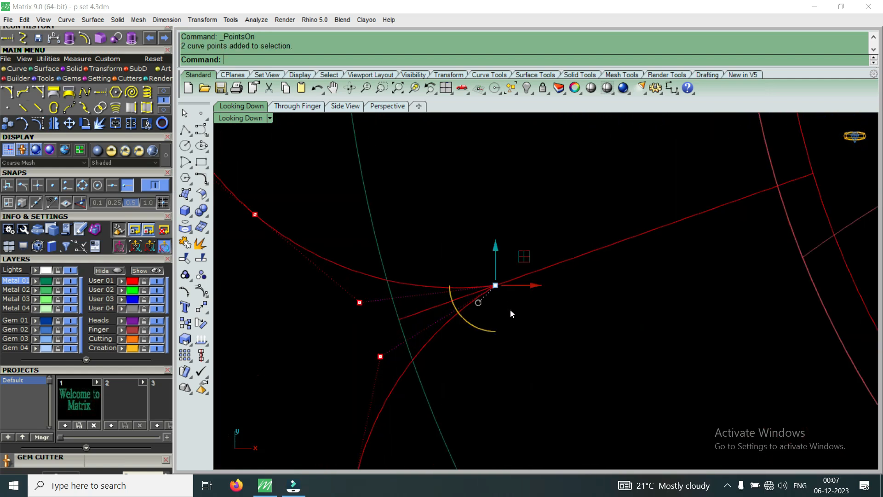
left_click(69, 124)
left_click(501, 288)
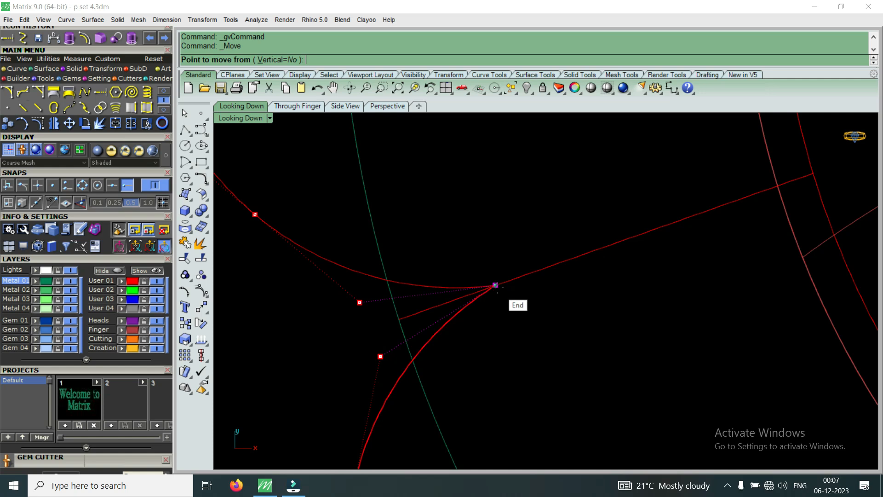
left_click(401, 316)
Move the shared petal end at the middle-left divider to that divider's outer end on the 1.4 offset curve.
scroll(404, 321, "down", 5)
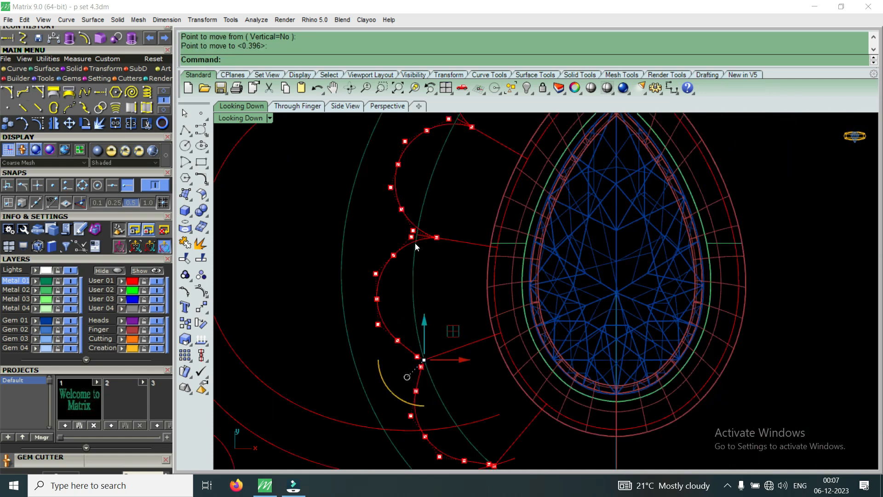
scroll(415, 242, "up", 5)
left_click_drag(447, 208, 489, 255)
key("Return")
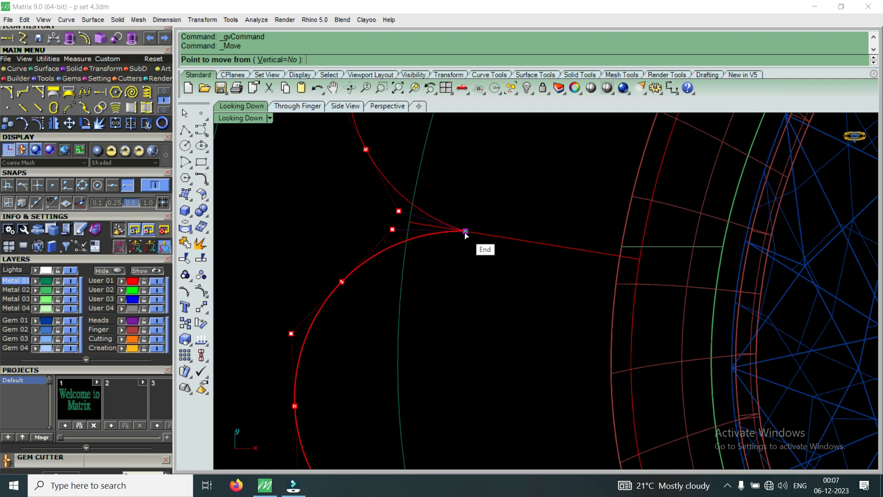
left_click(465, 230)
left_click(413, 226)
Move the shared petal end at the upper-left divider to that divider's outer end on the 1.4 offset curve.
scroll(402, 329, "down", 5)
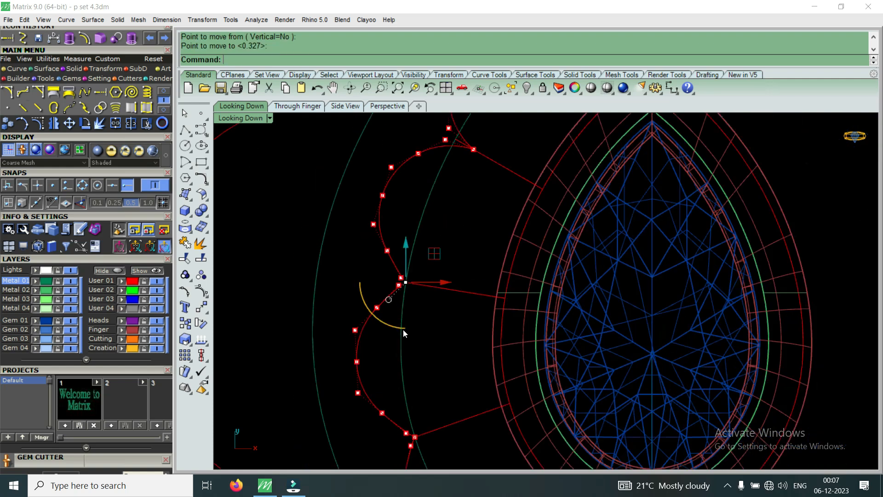
scroll(424, 244, "up", 6)
left_click_drag(450, 259, 487, 234)
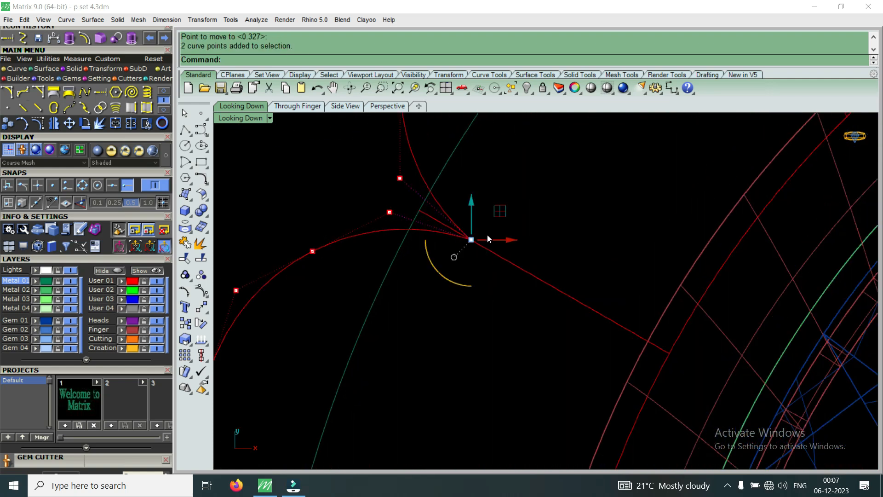
key("Return")
left_click(471, 240)
left_click(423, 214)
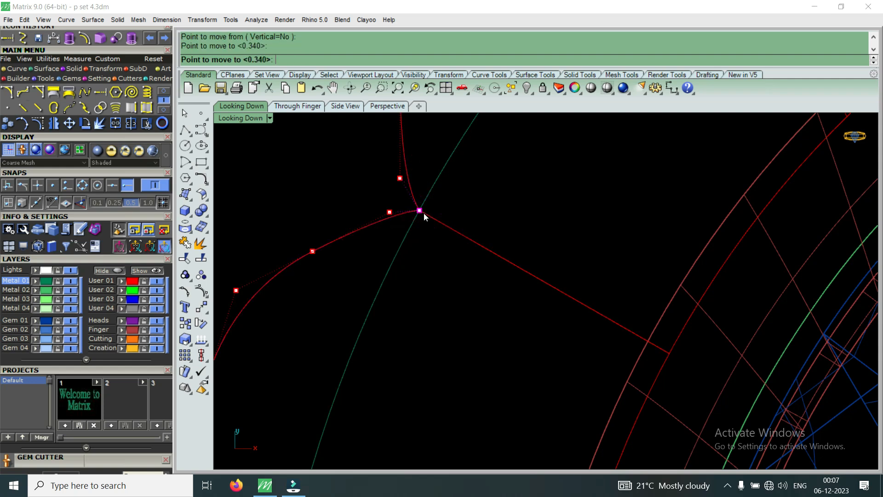
Move the petal control points at the topmost-left divider's junction a short distance outward along the divider.
scroll(413, 296, "down", 4)
scroll(459, 276, "up", 5)
left_click_drag(478, 314, 552, 255)
key("Return")
left_click(514, 295)
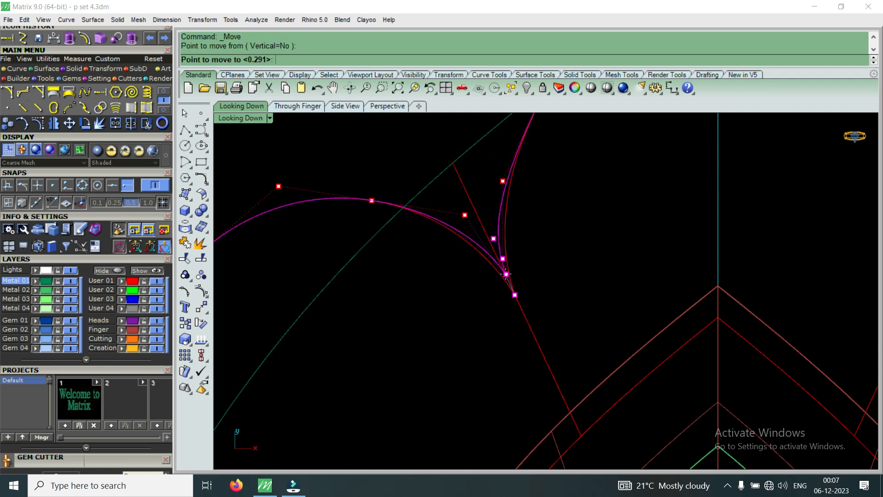
left_click(506, 274)
scroll(474, 243, "down", 5)
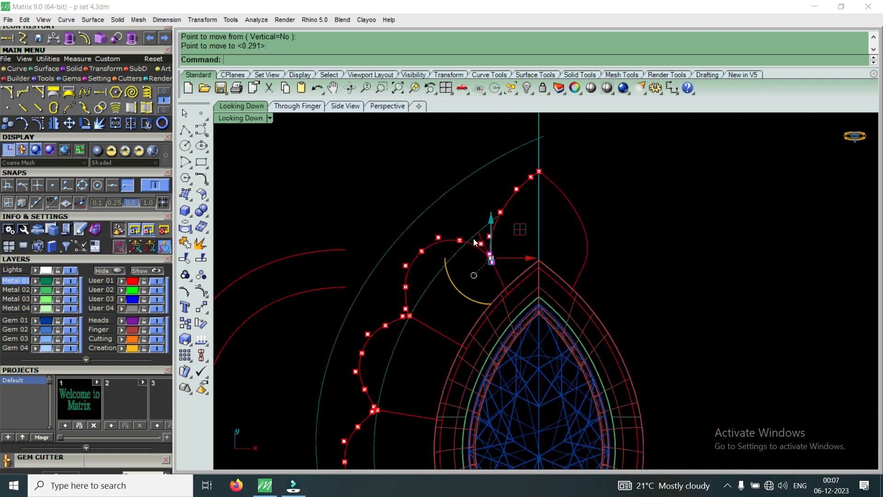
Move the bottom petal's end on the vertical centre axis down to the lower end of the 1.4 offset curve.
scroll(474, 241, "down", 3)
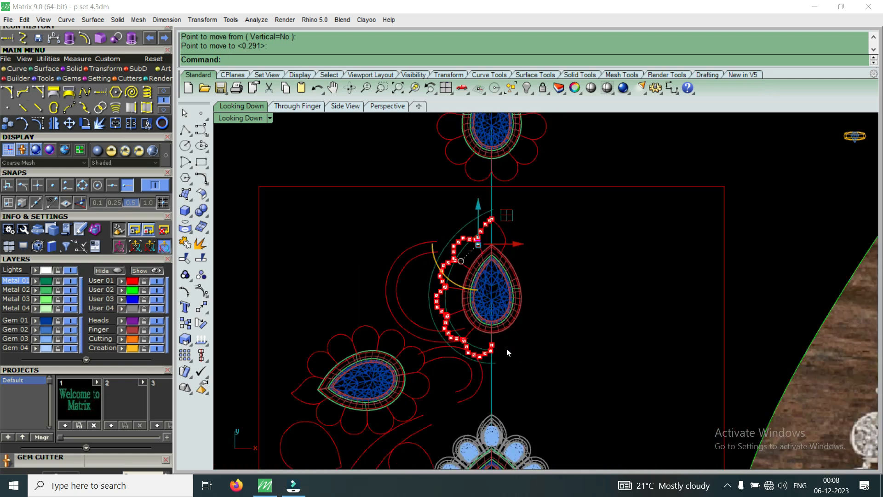
scroll(506, 348, "up", 15)
left_click_drag(439, 222, 486, 281)
right_click(487, 284)
left_click(469, 267)
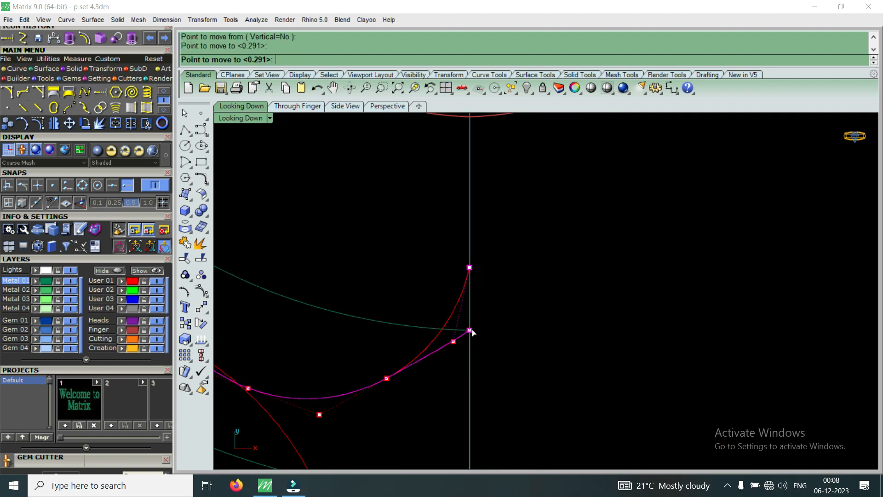
left_click(472, 331)
Reshape the bottom petal into a smoother arc by repositioning its control points near the centre axis, and hide all control points.
scroll(451, 350, "down", 5)
scroll(457, 351, "up", 4)
scroll(460, 353, "down", 5)
scroll(480, 338, "down", 3)
scroll(480, 338, "up", 8)
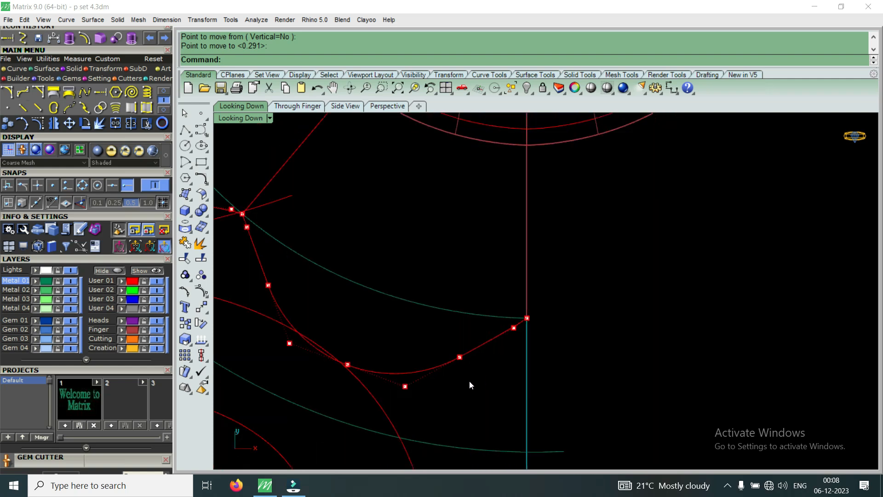
scroll(505, 323, "up", 4)
mouse_move(516, 320)
left_mouse_down()
mouse_move(480, 313)
mouse_move(519, 318)
left_mouse_up()
left_click(509, 363)
scroll(514, 318, "down", 6)
scroll(472, 345, "up", 4)
left_click(455, 325)
left_click_drag(468, 338, 485, 363)
left_click_drag(476, 321, 482, 328)
scroll(530, 322, "down", 8)
key("Escape")
key("Escape")
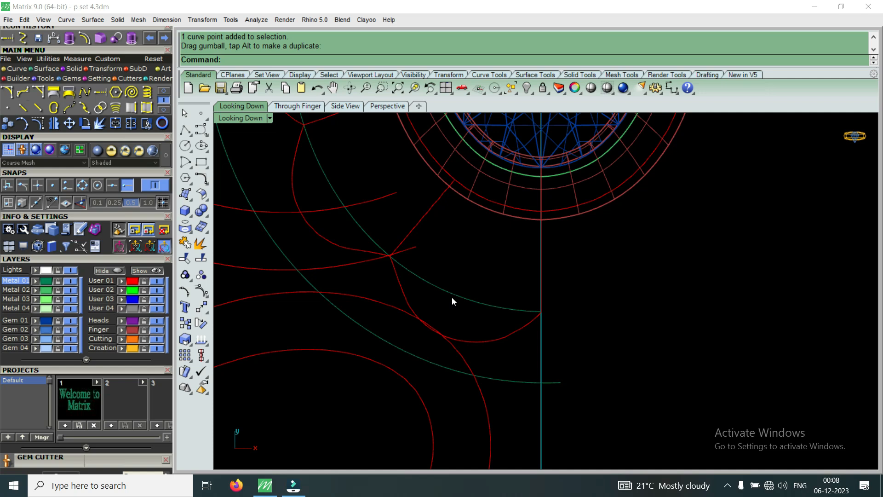
Draw an arc by start, end and direction over the lower-left petal, spanning the outer ends of its two dividers.
scroll(451, 296, "down", 3)
scroll(349, 204, "up", 1)
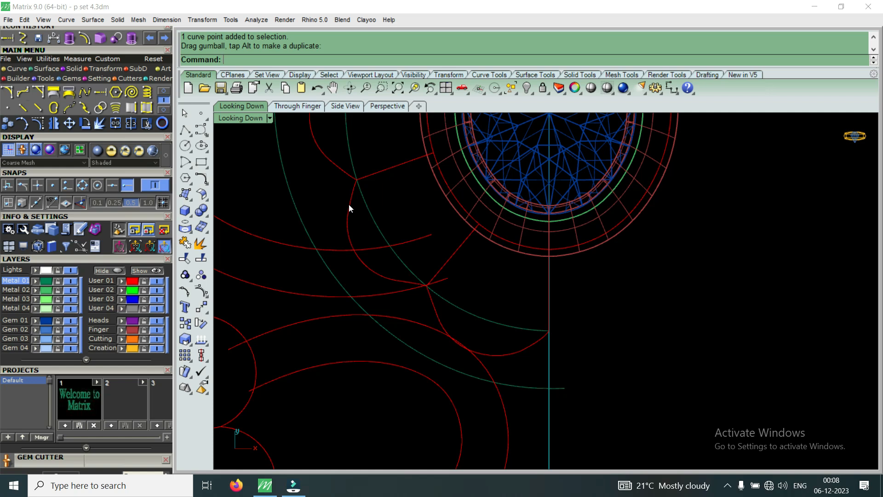
left_click(19, 68)
left_click(161, 90)
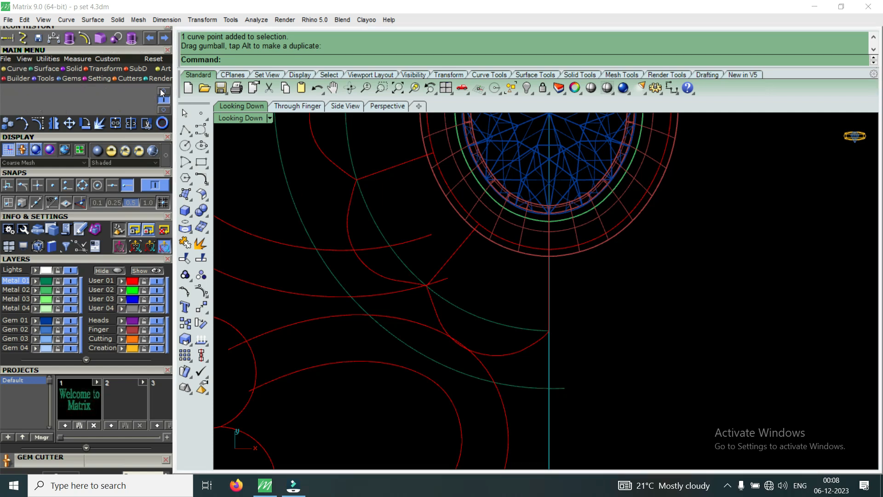
left_click(118, 92)
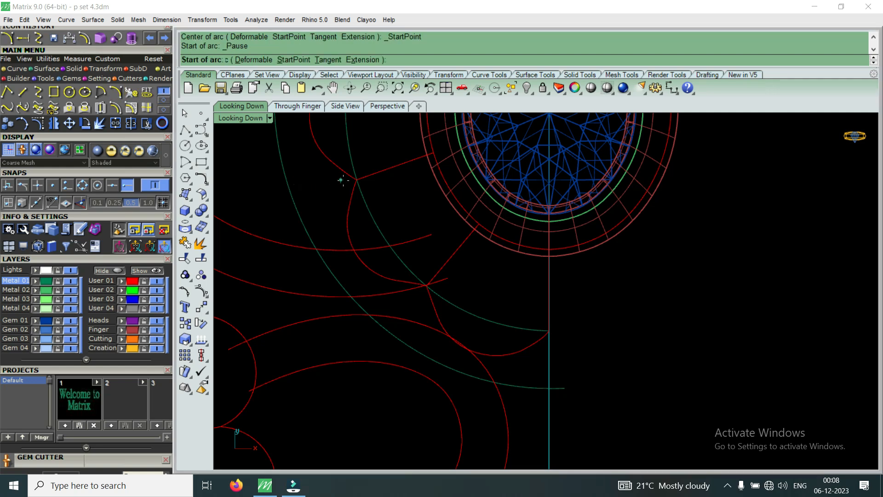
left_click(357, 184)
left_click(425, 286)
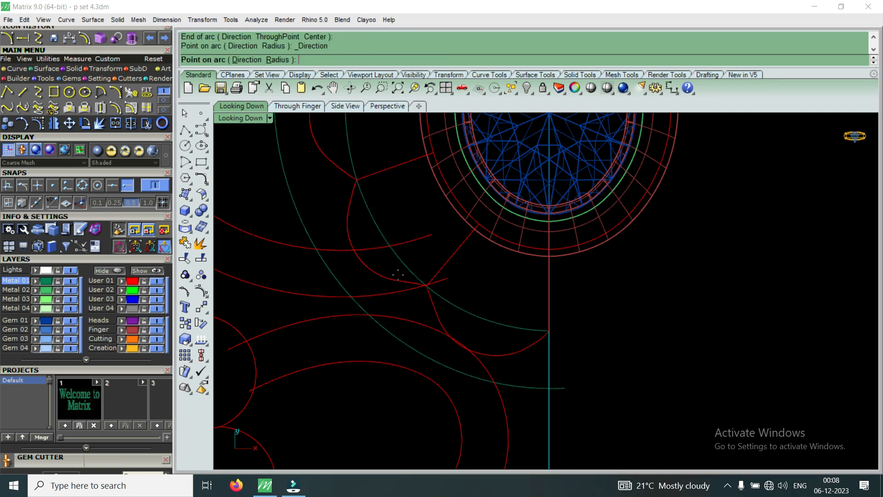
scroll(341, 246, "up", 2)
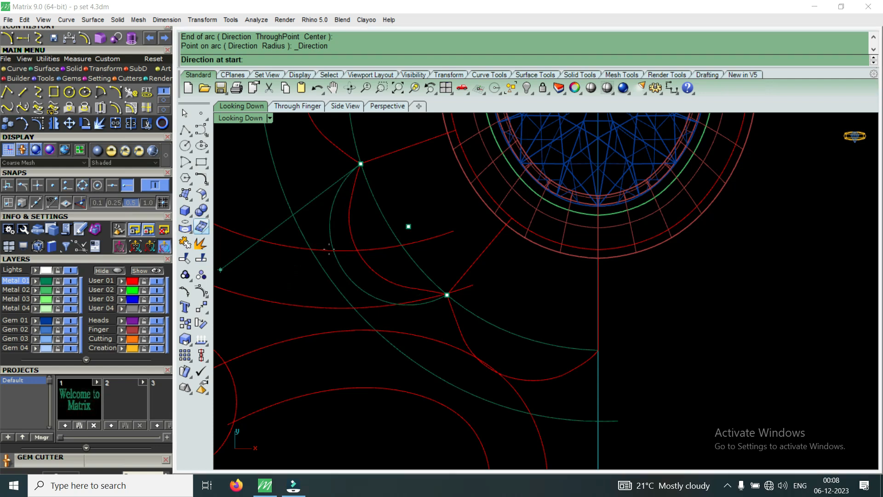
scroll(358, 248, "up", 4)
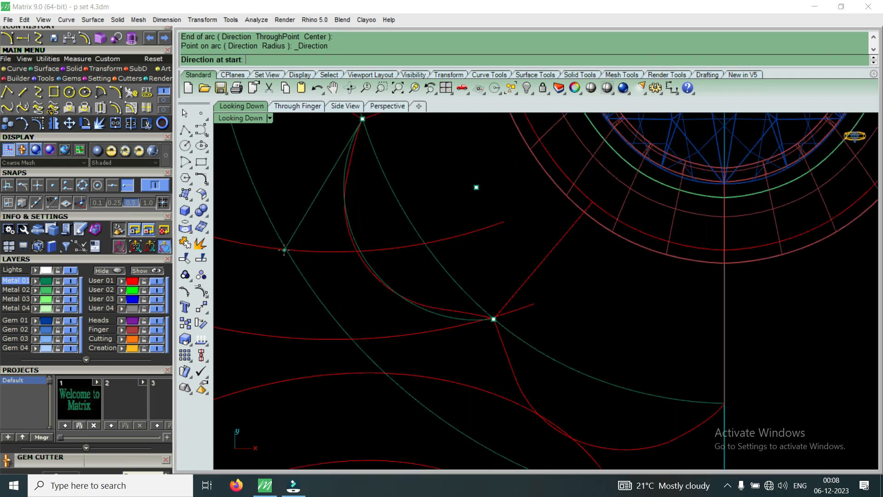
key("Escape")
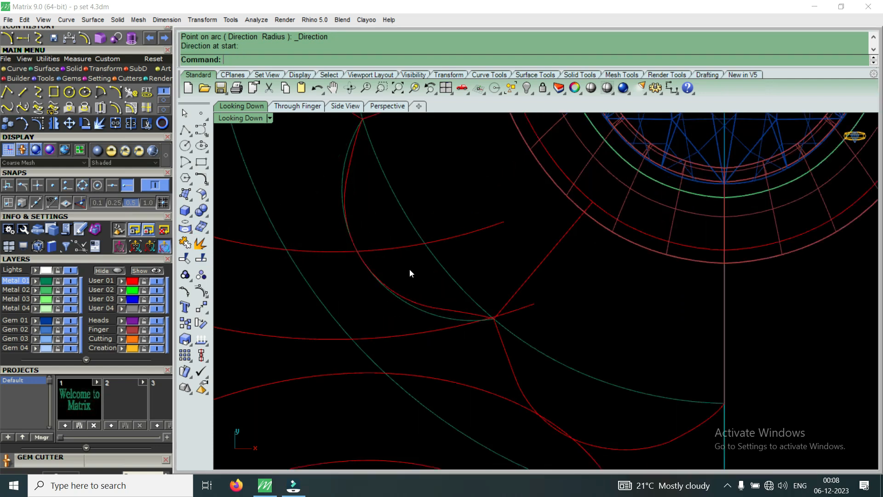
Draw a direction arc over the bottom petal from the lowest divider's outer end to the vertical centre axis, and select the original petal curve.
scroll(410, 270, "down", 6)
scroll(485, 316, "up", 4)
right_click(481, 316)
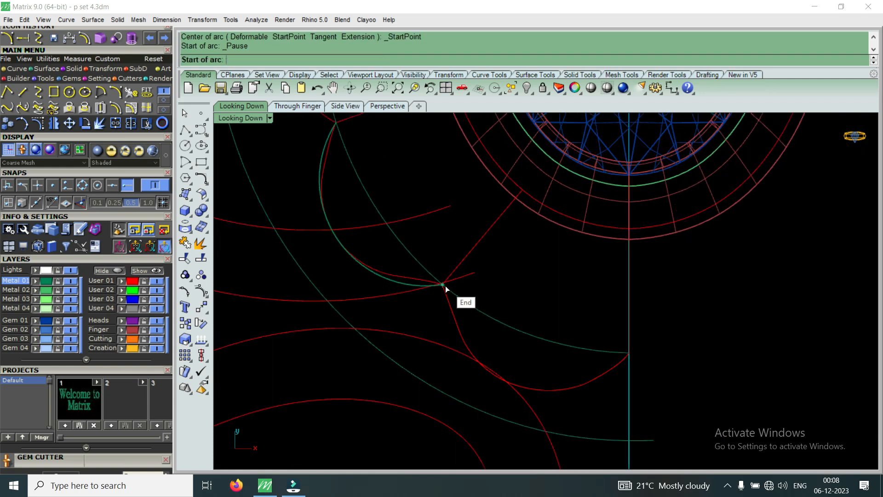
left_click(445, 289)
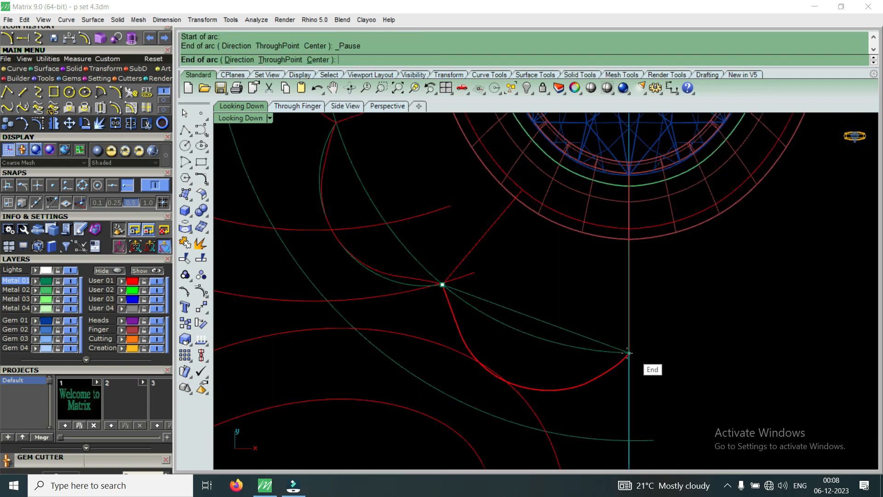
scroll(628, 353, "up", 4)
left_click(628, 344)
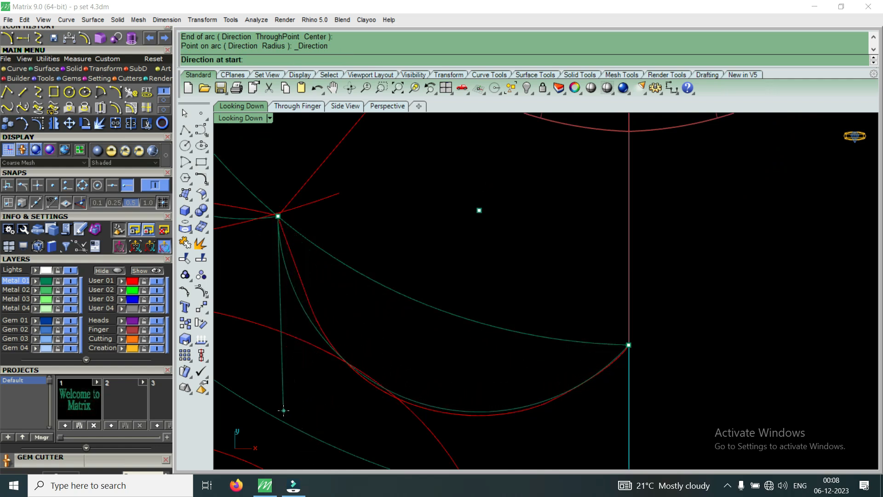
left_click(305, 402)
left_click(311, 316)
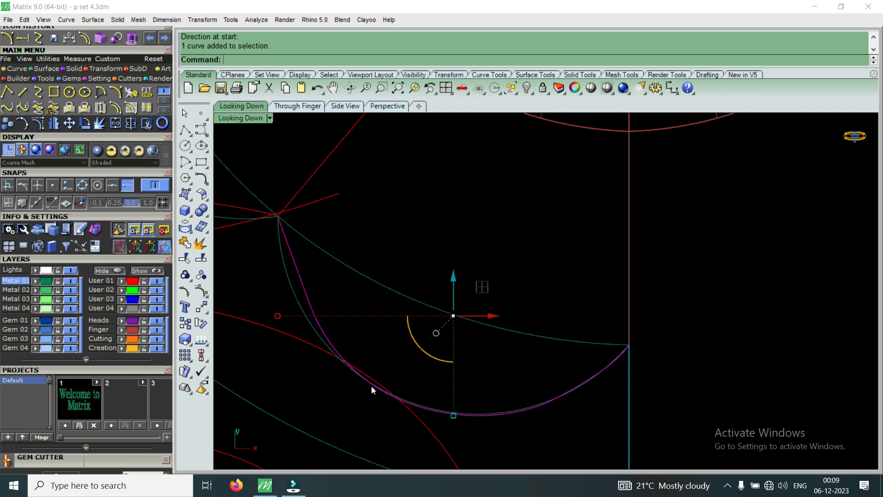
scroll(458, 358, "down", 5)
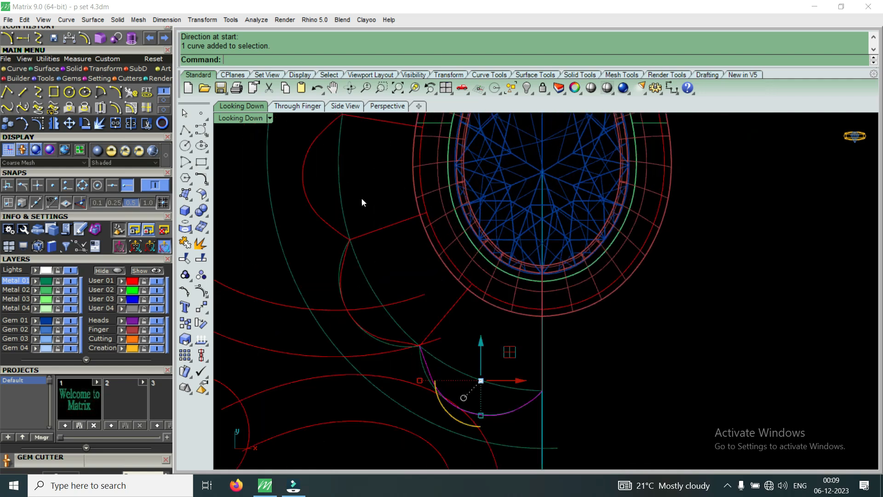
Draw a direction arc over the left-side petal directly above the lower-left one, connecting its two divider ends on the offset curve.
scroll(362, 201, "up", 4)
right_click(344, 241)
left_click(345, 256)
scroll(347, 257, "down", 8)
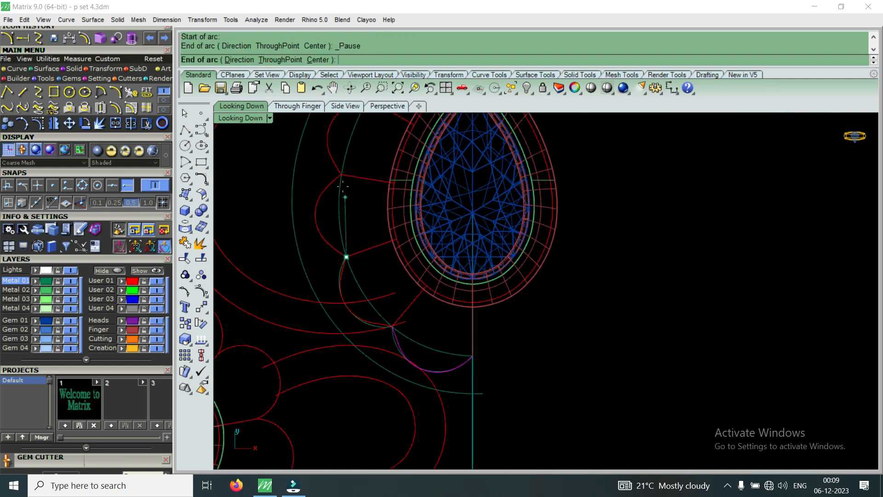
scroll(343, 187, "up", 5)
left_click(342, 170)
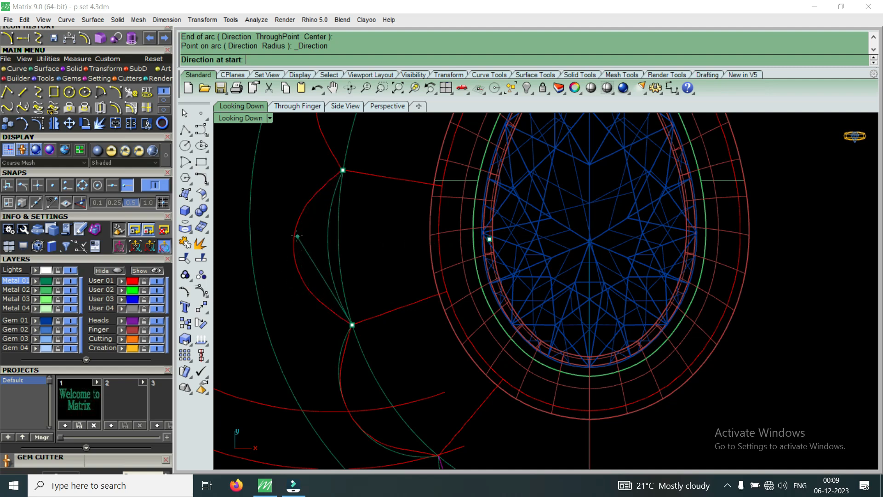
scroll(294, 243, "up", 5)
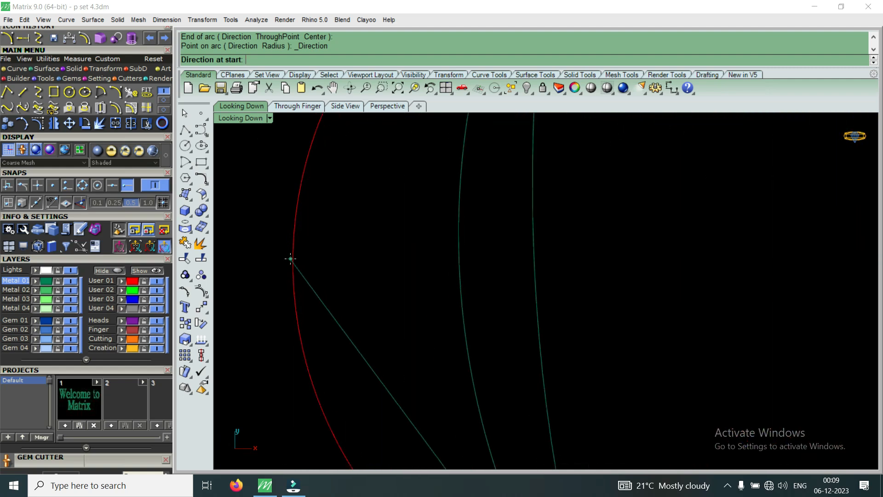
scroll(294, 253, "down", 5)
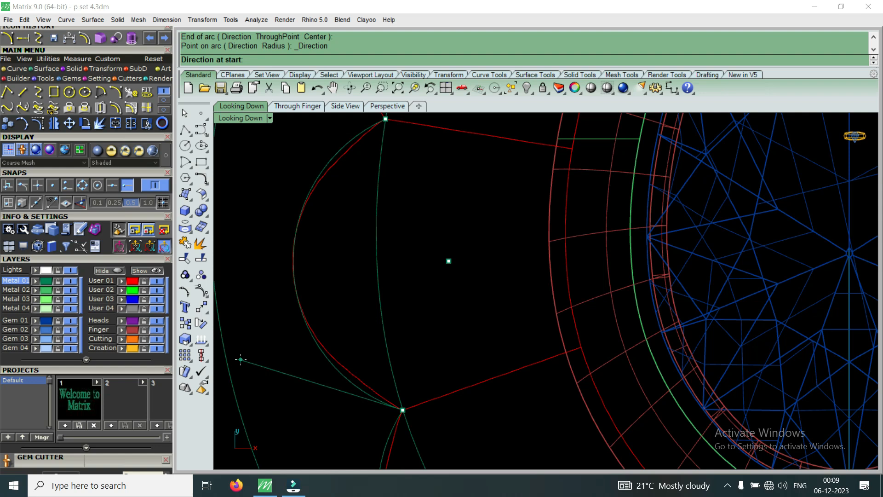
key("Escape")
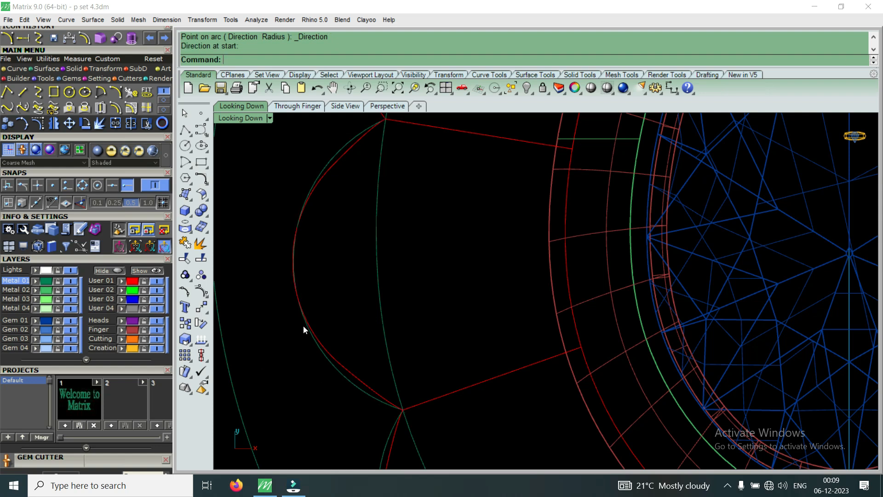
Examine how closely the new arcs follow the original left petals and meet at the divider ends.
scroll(317, 333, "up", 3)
scroll(350, 368, "up", 2)
scroll(416, 365, "down", 5)
scroll(410, 331, "down", 3)
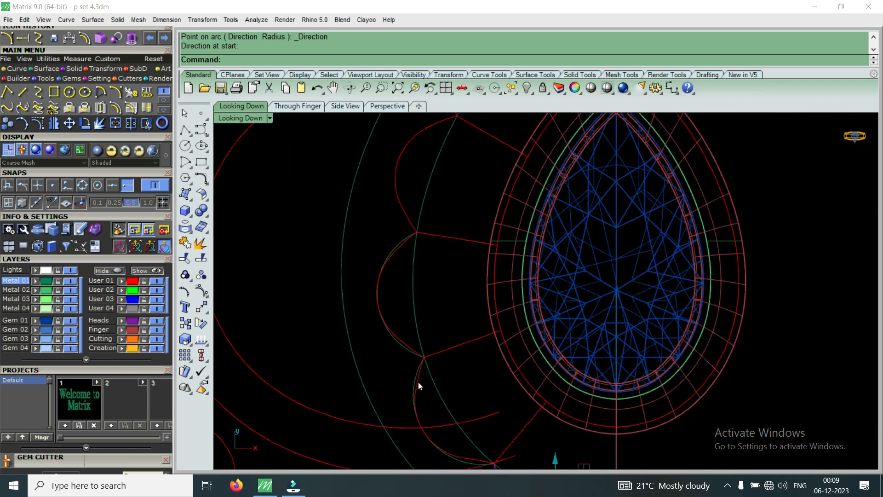
scroll(418, 382, "up", 1)
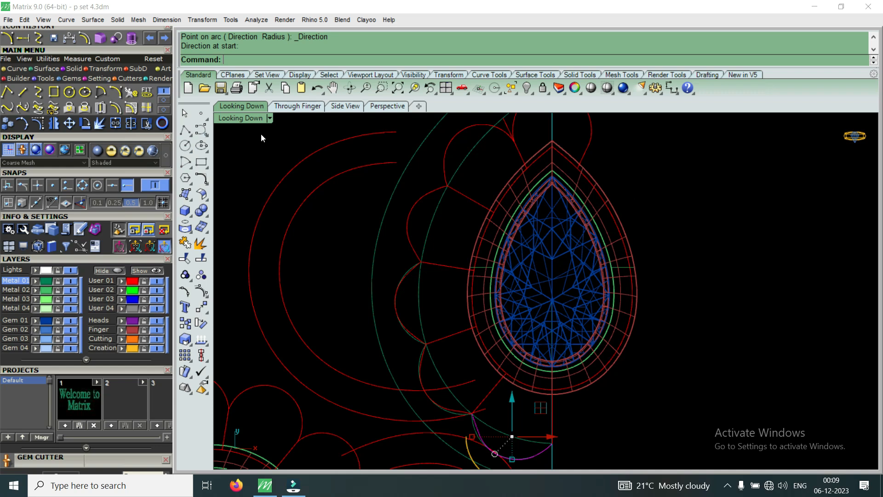
scroll(432, 189, "up", 4)
scroll(459, 189, "down", 4)
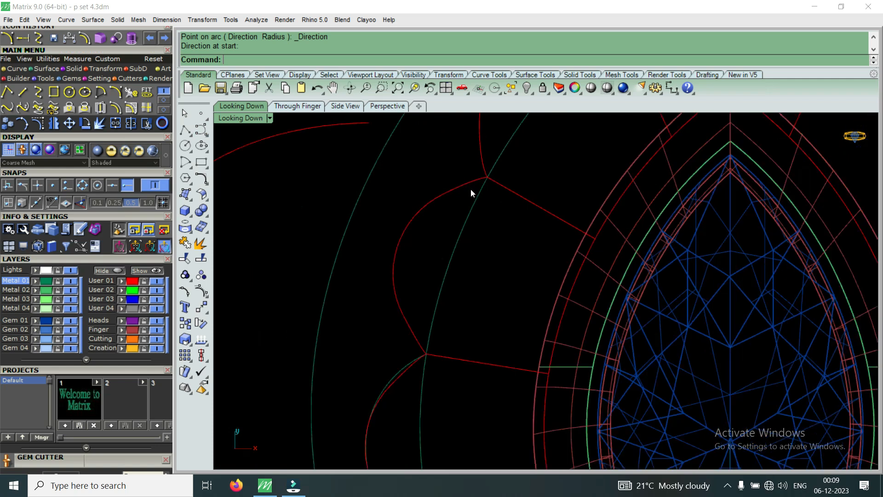
scroll(471, 191, "up", 4)
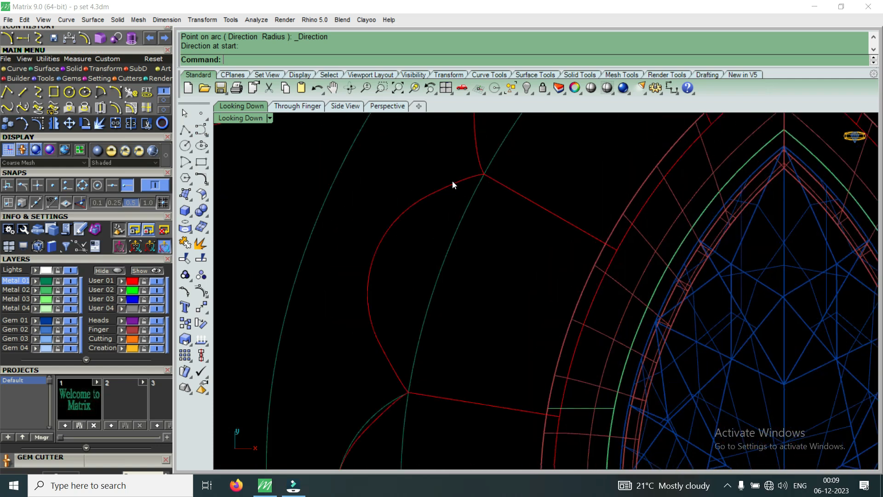
scroll(456, 193, "down", 3)
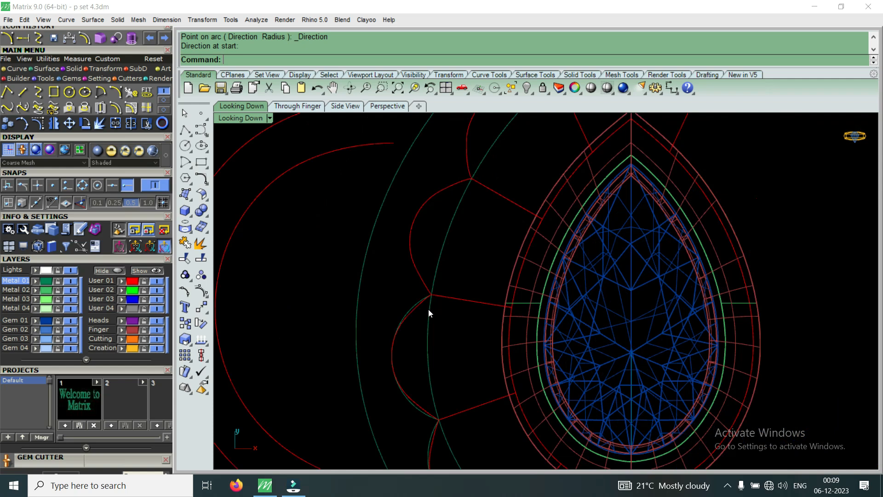
scroll(422, 304, "up", 4)
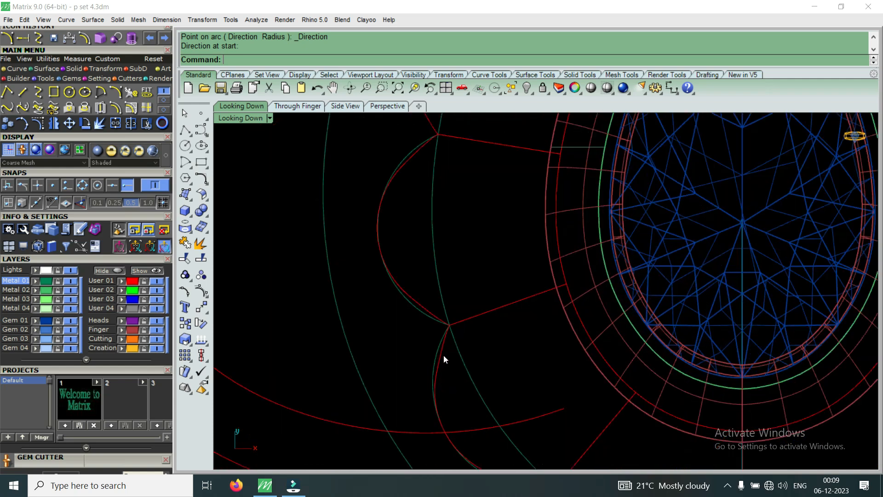
scroll(420, 305, "up", 3)
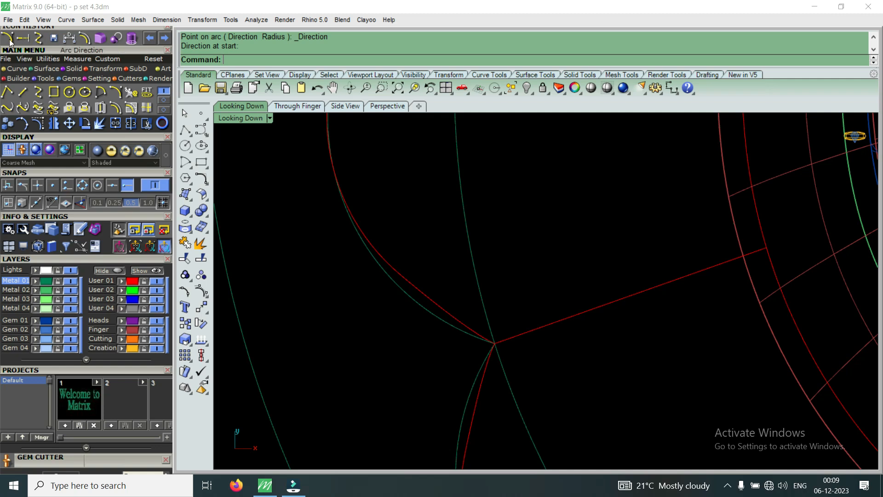
scroll(383, 245, "down", 5)
scroll(442, 204, "up", 3)
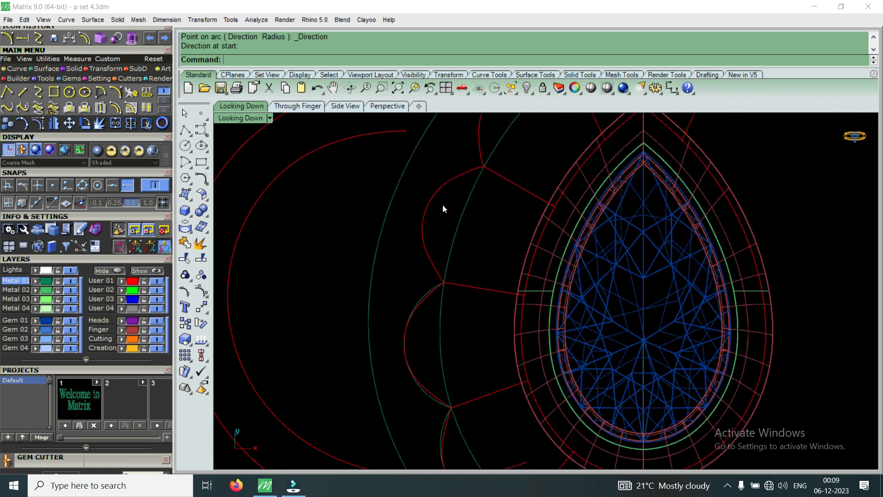
Draw a direction arc over the upper-left petal between its two divider ends, and select the original petal curve beneath it.
left_click(9, 39)
scroll(383, 237, "up", 3)
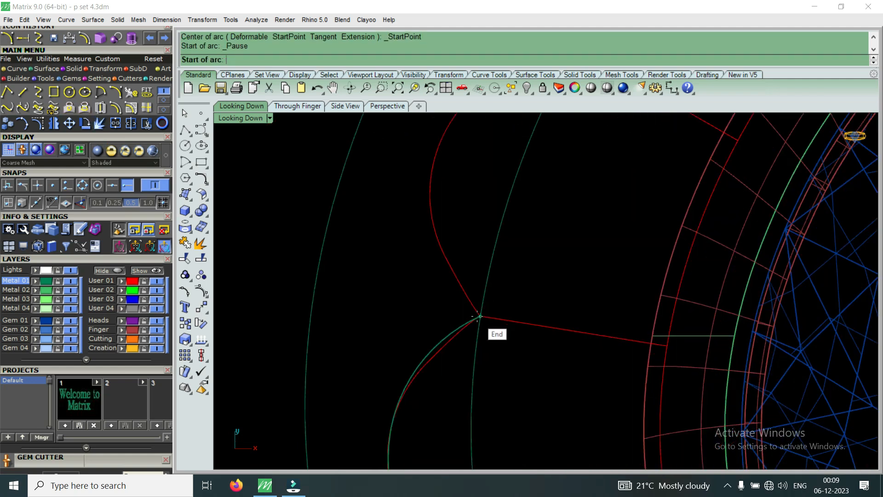
left_click(479, 316)
scroll(479, 313, "down", 4)
scroll(540, 201, "up", 5)
left_click(510, 236)
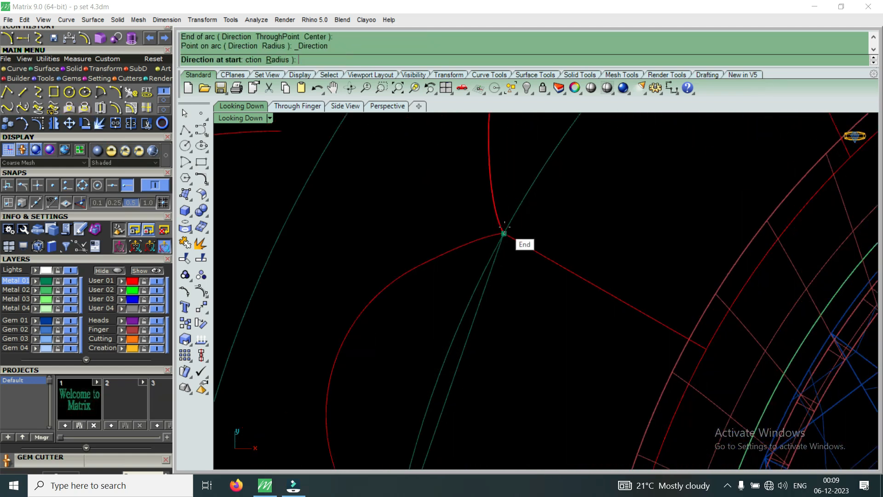
scroll(511, 235, "down", 2)
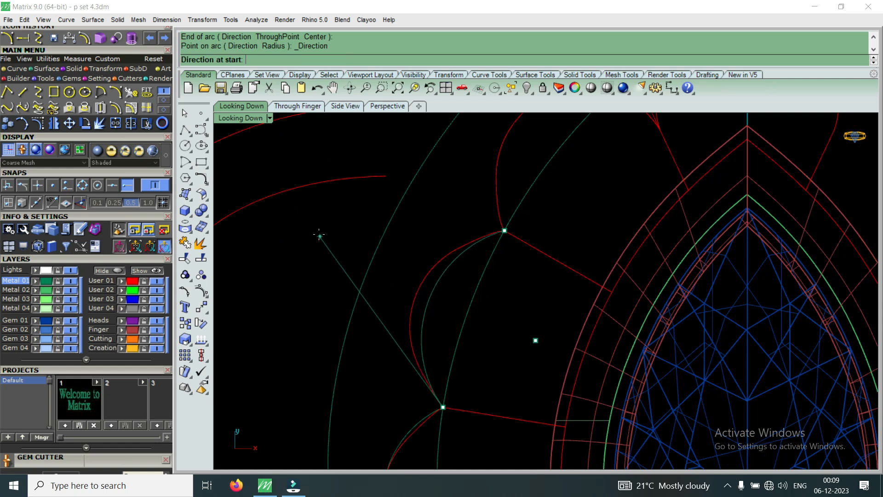
left_click(303, 281)
scroll(497, 225, "up", 2)
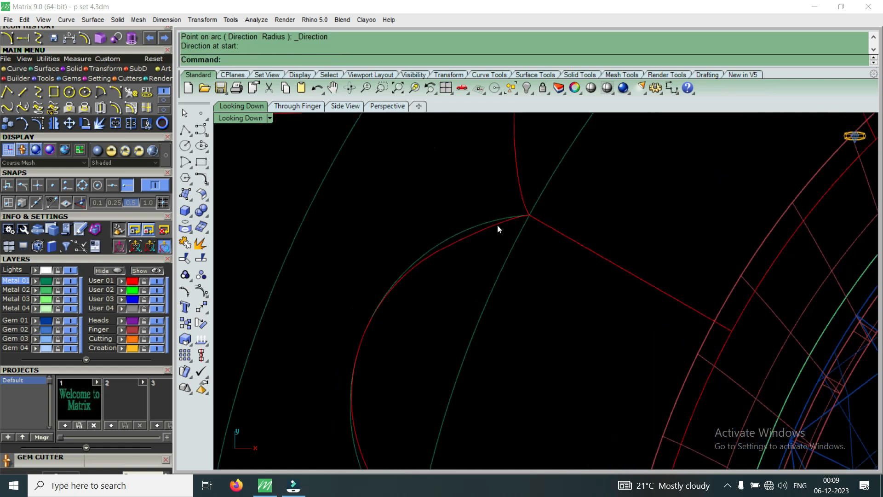
left_click(461, 238)
Draw a direction arc over the topmost-left petal from its lower divider end to the upper divider beside the tip petal, and select the original curve.
scroll(459, 258, "down", 2)
scroll(478, 243, "up", 2)
scroll(478, 243, "down", 5)
scroll(453, 343, "up", 2)
scroll(488, 349, "down", 3)
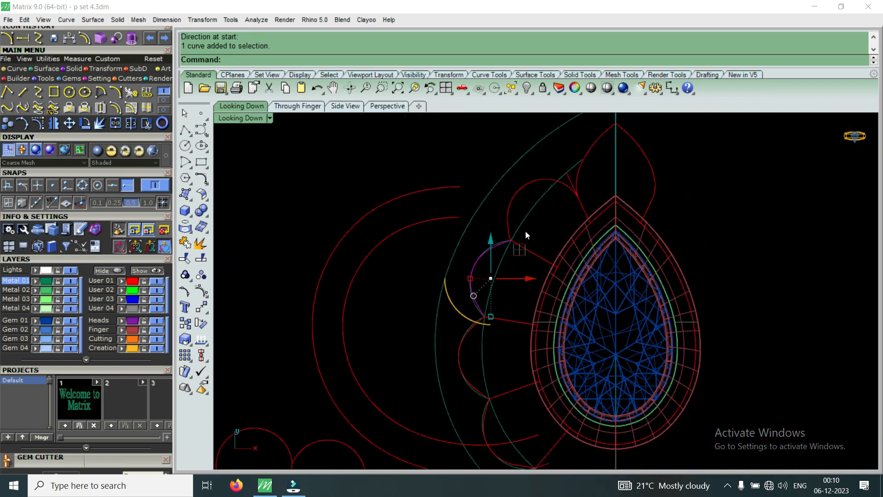
scroll(567, 199, "up", 2)
scroll(562, 191, "up", 2)
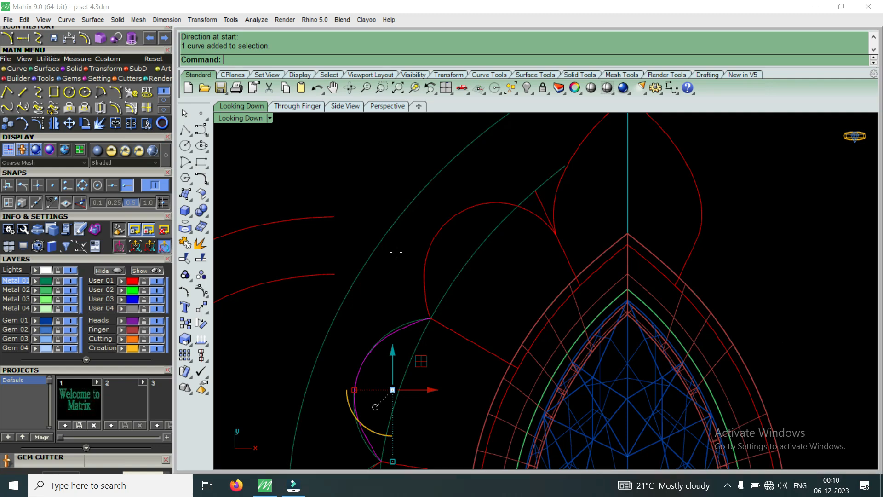
left_click(13, 38)
left_click(431, 318)
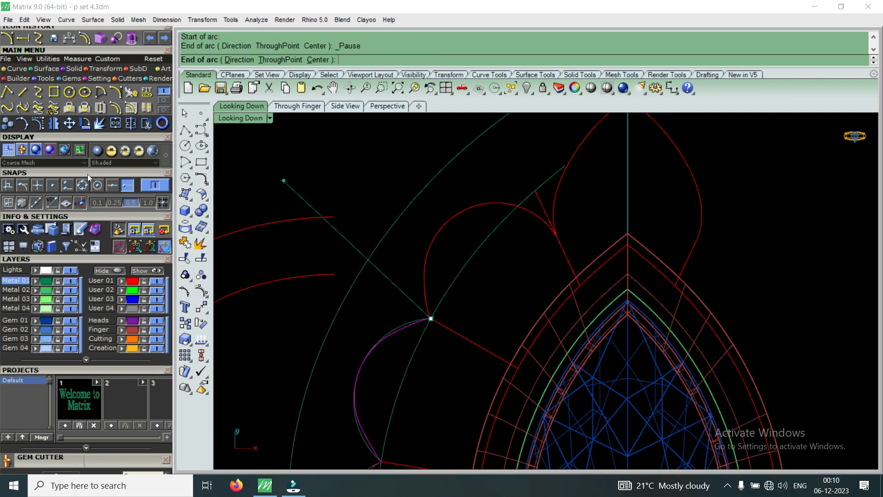
left_click(71, 188)
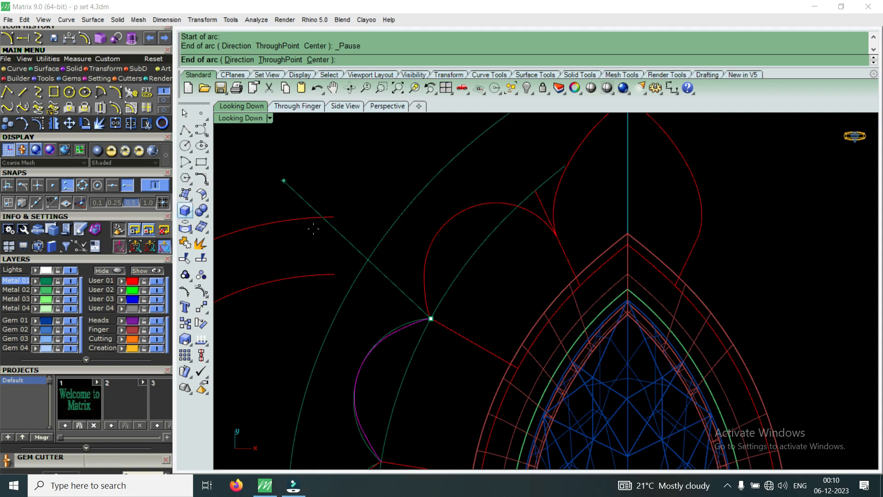
left_click(543, 205)
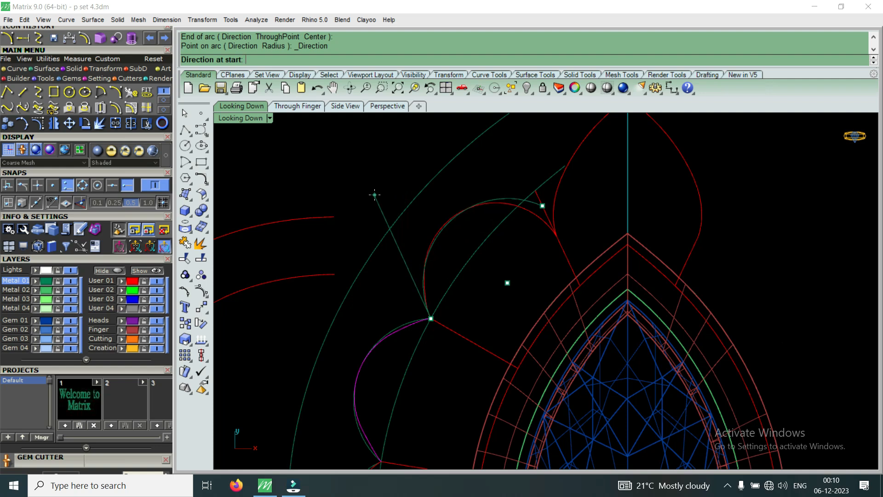
left_click(371, 196)
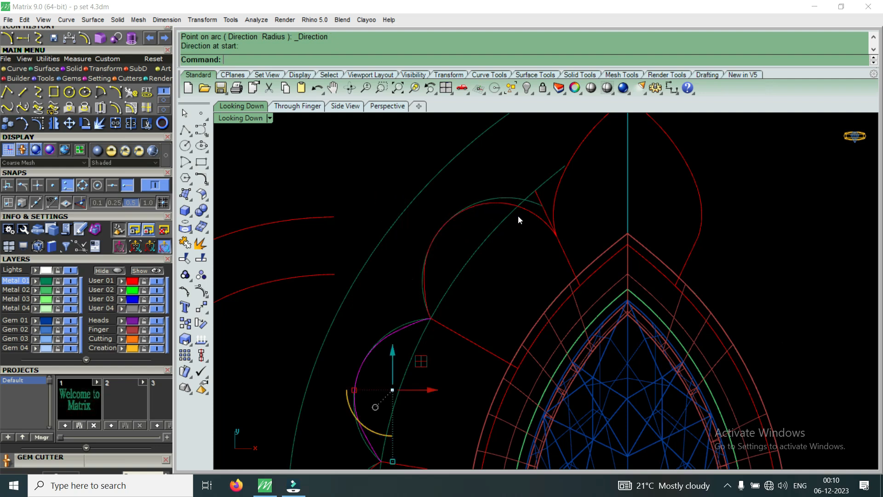
scroll(519, 221, "down", 3)
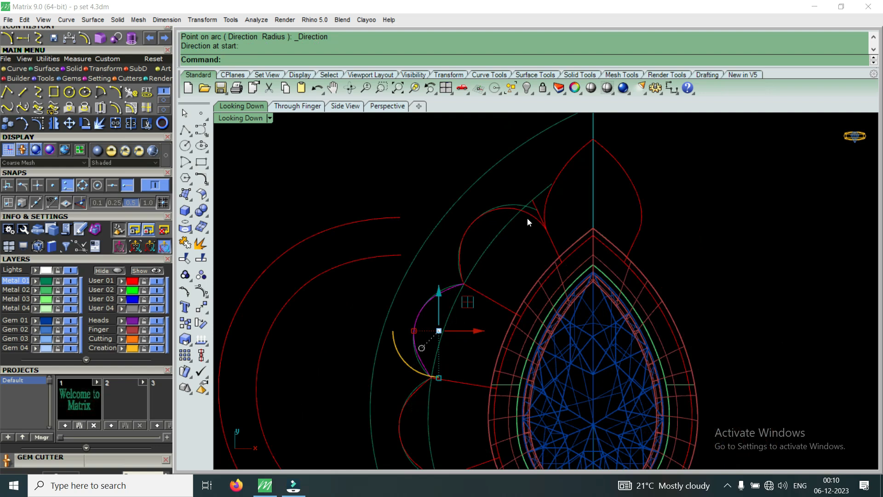
scroll(536, 214, "up", 4)
left_click(528, 218)
scroll(528, 219, "down", 2)
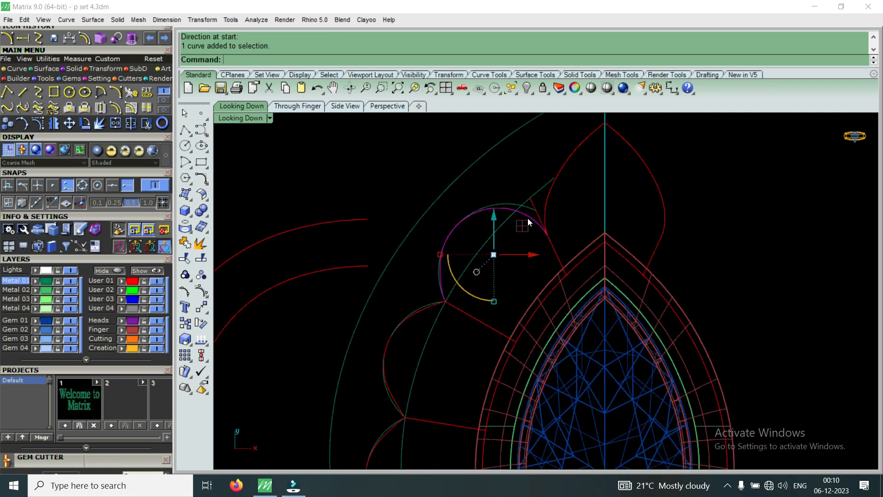
Delete the old red petal arcs that duplicate the new green arcs along the left side of the pear-shaped gem.
scroll(528, 217, "down", 2)
key("Delete")
scroll(487, 263, "up", 3)
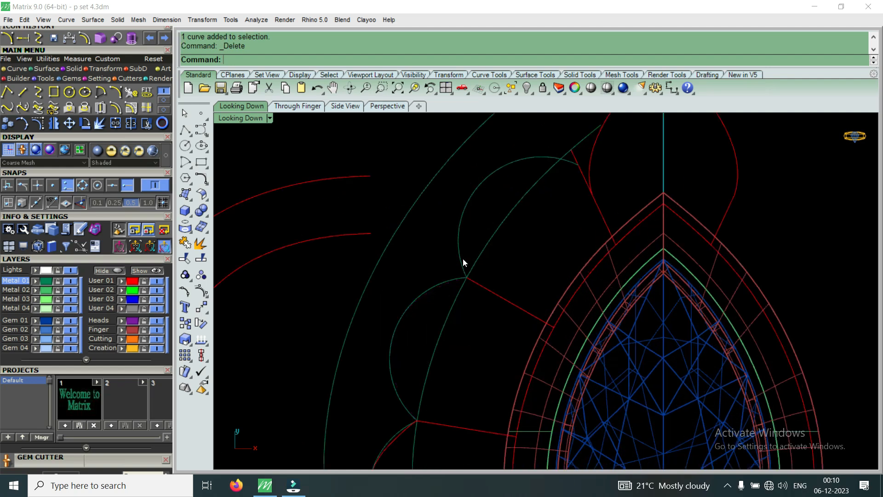
scroll(462, 259, "down", 3)
scroll(442, 325, "up", 3)
left_click(440, 330)
scroll(441, 328, "down", 3)
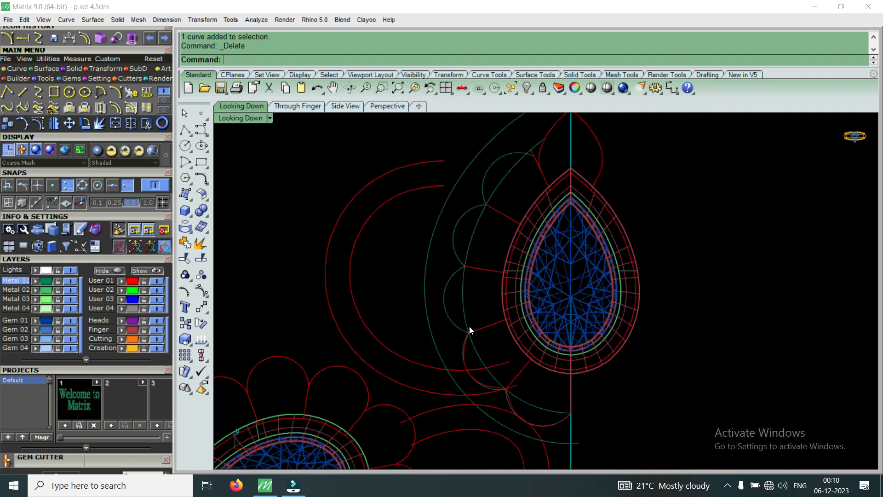
scroll(469, 328, "up", 3)
scroll(487, 340, "down", 3)
key("Delete")
scroll(536, 356, "down", 2)
scroll(532, 335, "down", 3)
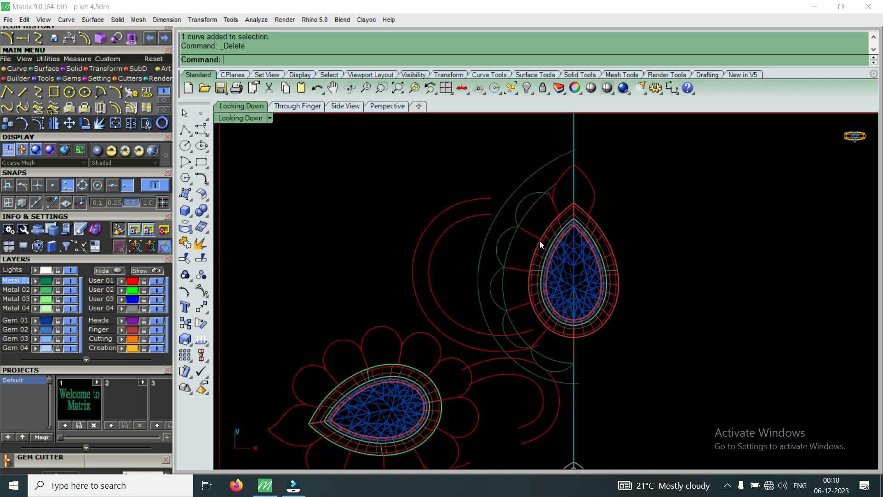
Show the control points of the tip petal's left curve and move its two lowest points to the adjacent green arc's end.
scroll(573, 173, "up", 4)
left_click(518, 228)
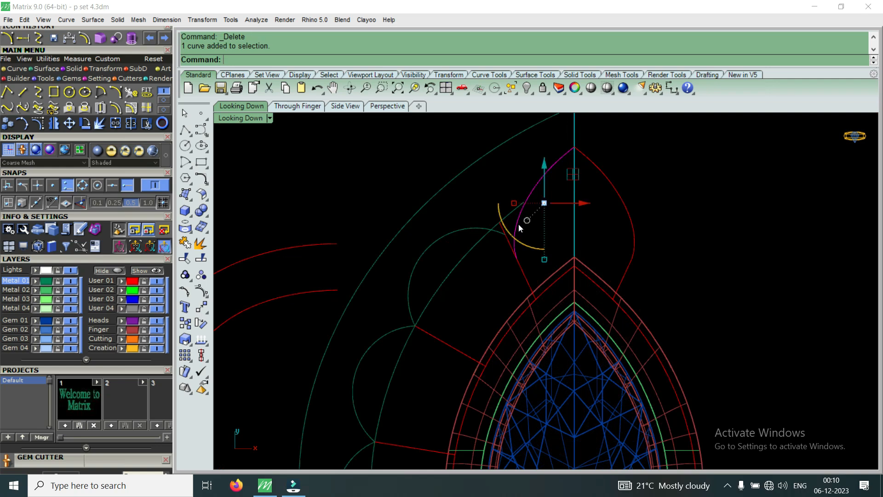
scroll(518, 228, "up", 2)
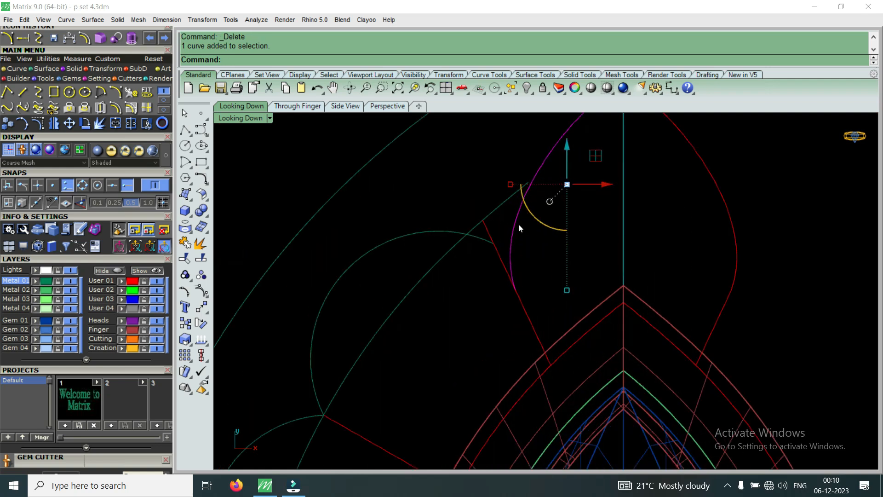
left_click(39, 124)
scroll(512, 256, "up", 2)
scroll(481, 283, "down", 5)
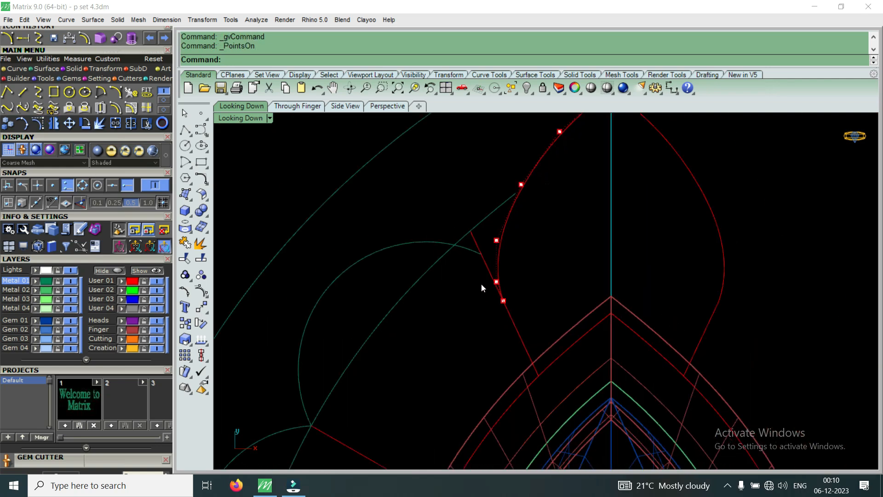
scroll(496, 268, "down", 4)
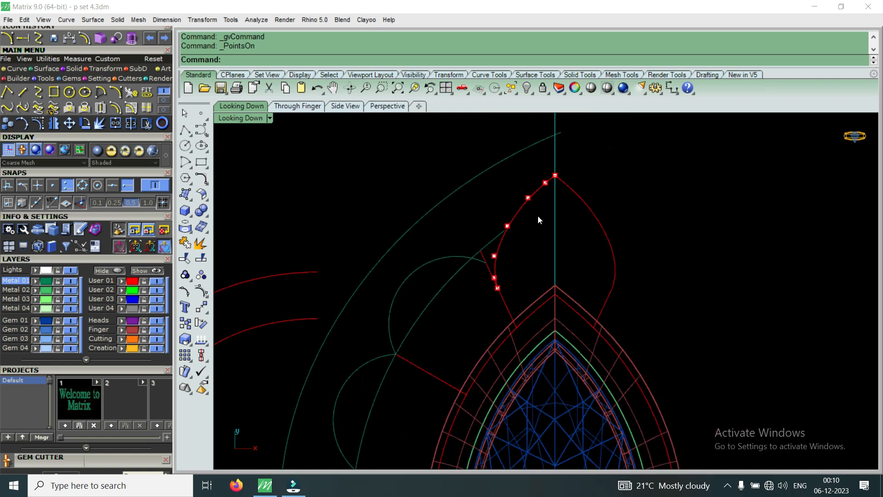
scroll(506, 255, "up", 3)
left_click_drag(438, 382, 526, 313)
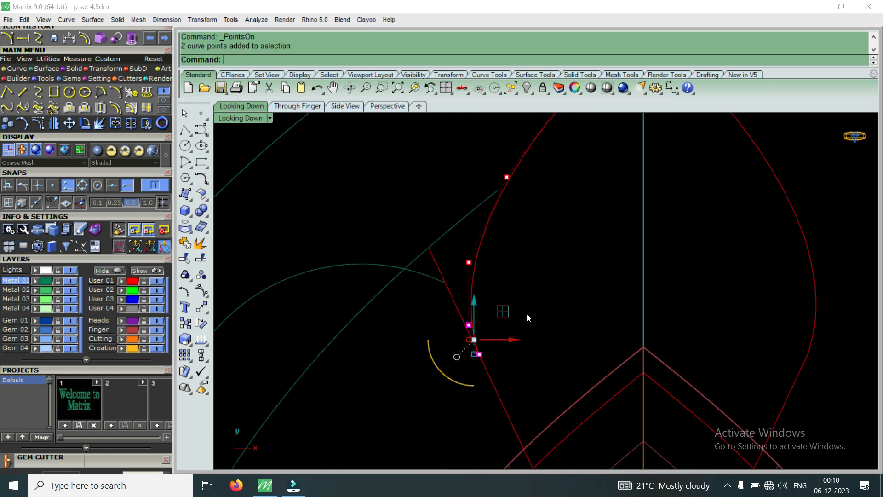
left_click(70, 123)
left_click(479, 354)
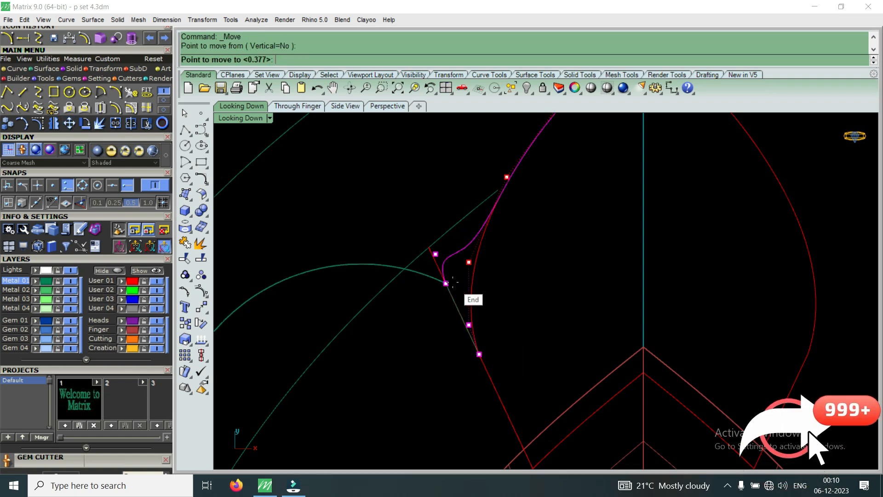
left_click(469, 296)
Move the lower control points of the tip petal's left curve upward to smooth it into an even arc.
scroll(462, 225, "up", 3)
left_click(481, 235)
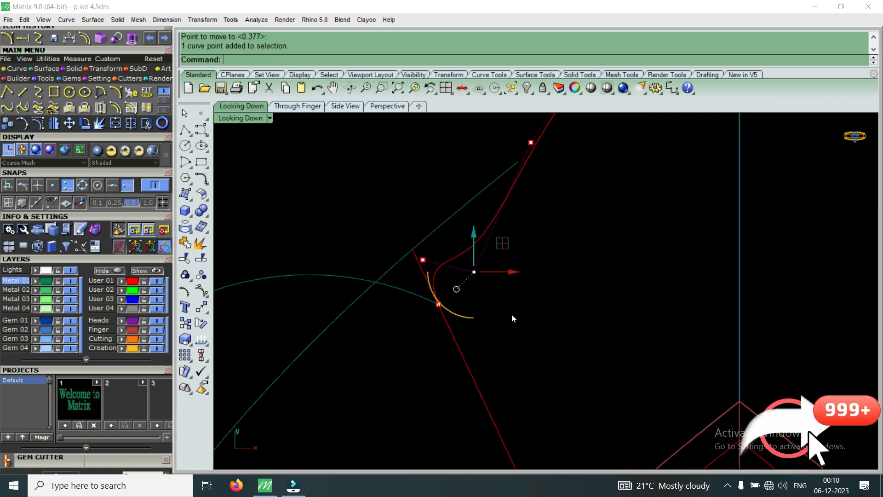
scroll(498, 225, "down", 3)
left_click_drag(498, 222, 499, 207)
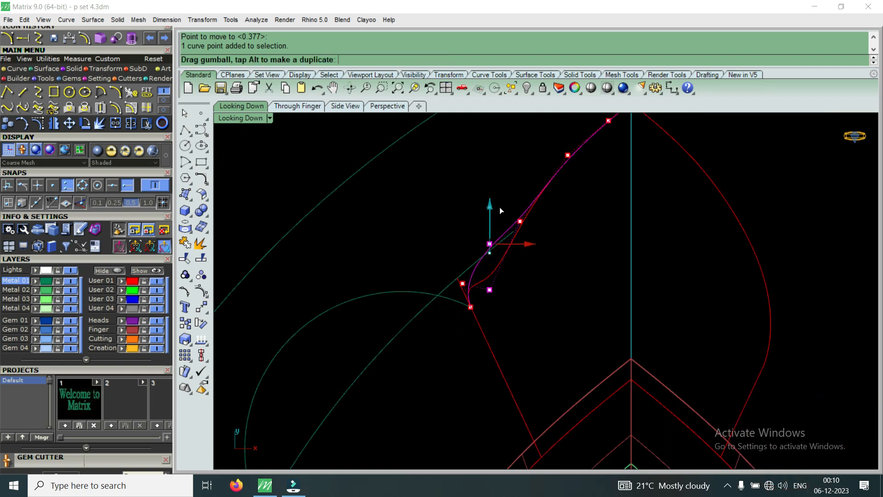
scroll(478, 257, "up", 2)
mouse_move(488, 298)
left_mouse_down()
mouse_move(511, 299)
mouse_move(503, 299)
left_mouse_up()
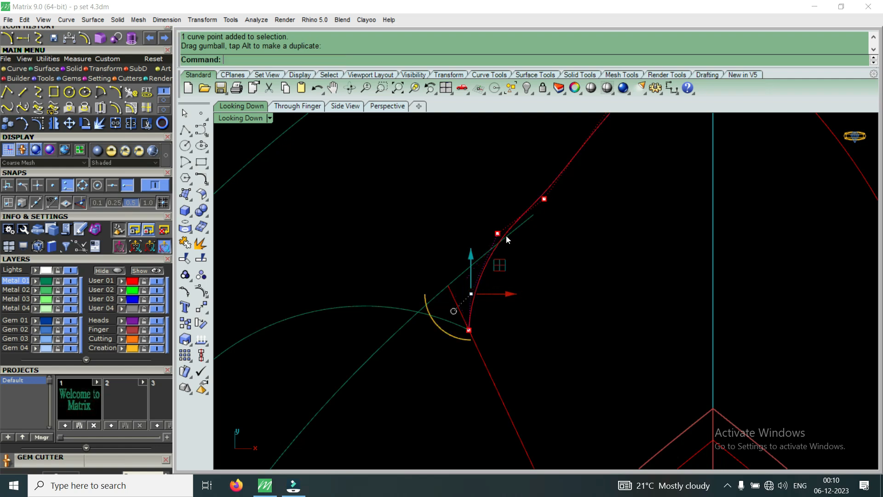
scroll(520, 313, "down", 6)
scroll(539, 261, "up", 6)
left_click(519, 272)
left_click_drag(522, 254, 524, 214)
scroll(529, 216, "down", 3)
left_click(530, 215)
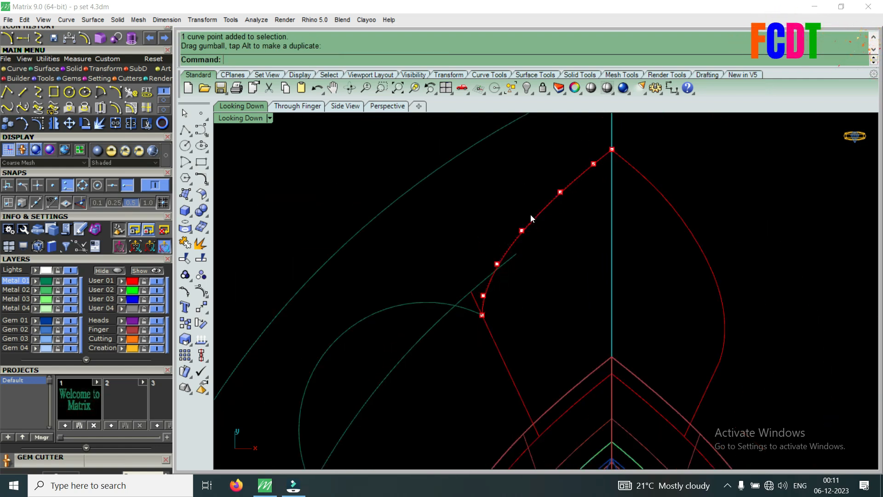
Delete the right half of the tip petal above the pear-shaped gem.
scroll(538, 221, "down", 3)
left_click_drag(617, 267, 601, 261)
key("Delete")
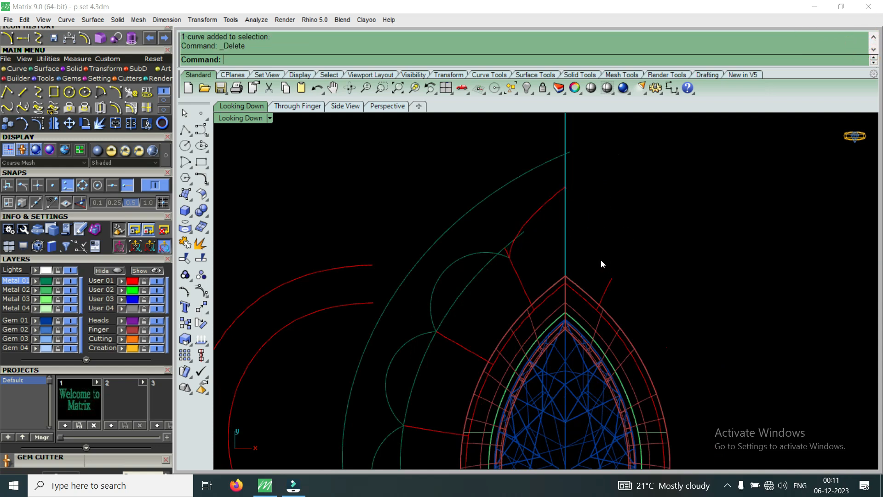
scroll(565, 211, "down", 2)
scroll(545, 211, "down", 2)
scroll(545, 210, "up", 2)
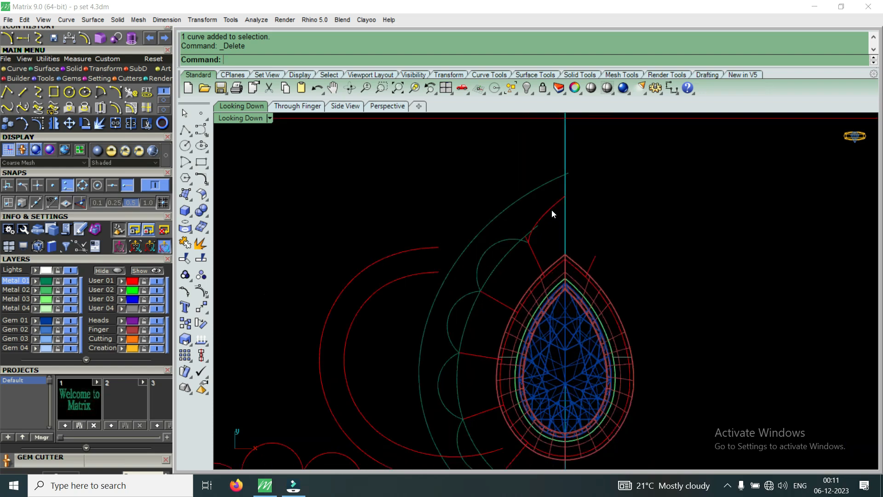
Show the control points of the tip petal's left curve again and raise the two points just below its tip.
left_click(551, 210)
scroll(550, 212, "up", 3)
scroll(512, 280, "down", 5)
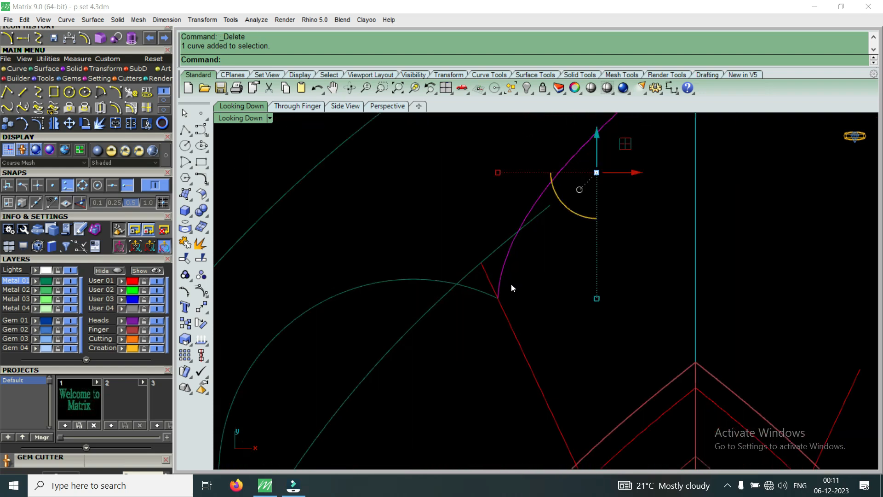
scroll(534, 264, "down", 2)
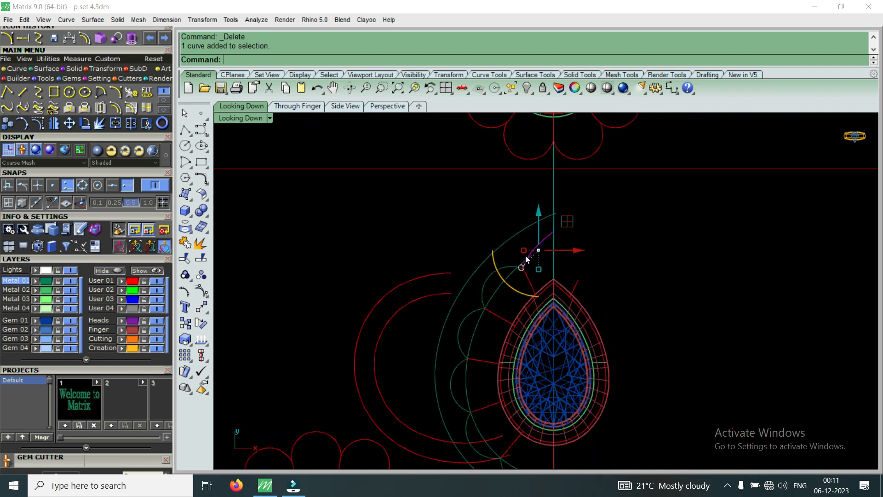
scroll(410, 249, "down", 5)
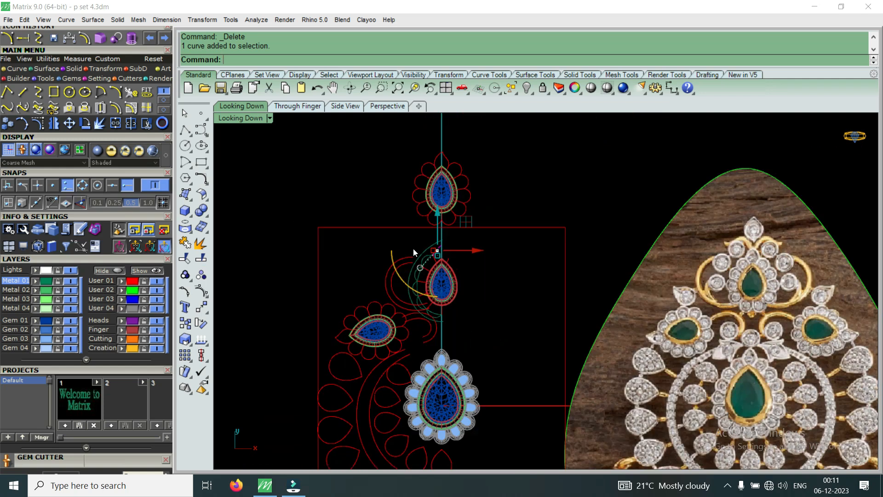
scroll(410, 251, "up", 8)
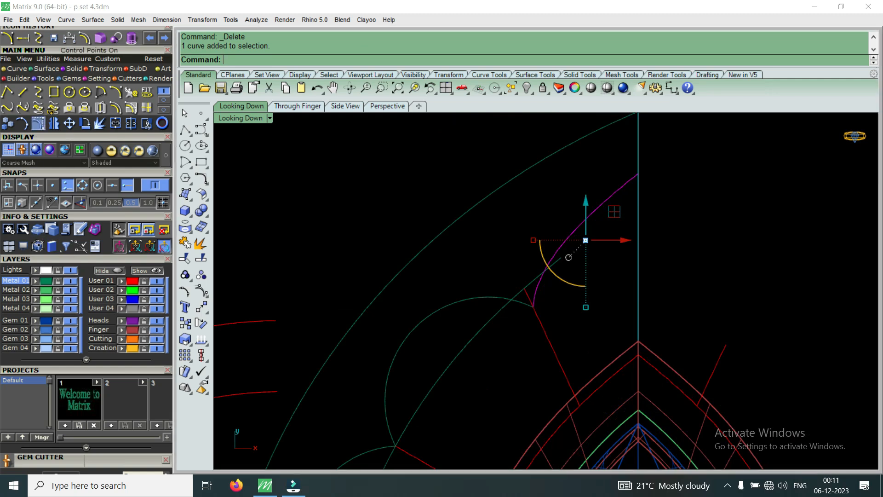
left_click(38, 123)
scroll(614, 186, "up", 3)
left_click_drag(552, 164, 643, 244)
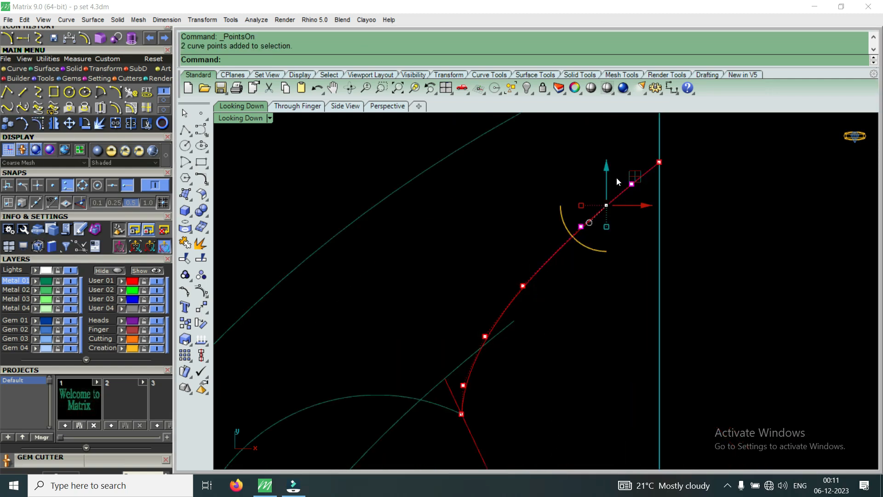
left_click_drag(613, 164, 620, 163)
Raise the two middle control points of the tip petal's left curve to round it, and turn the points off.
left_click_drag(495, 201, 597, 288)
left_click_drag(553, 242, 559, 211)
scroll(516, 243, "down", 5)
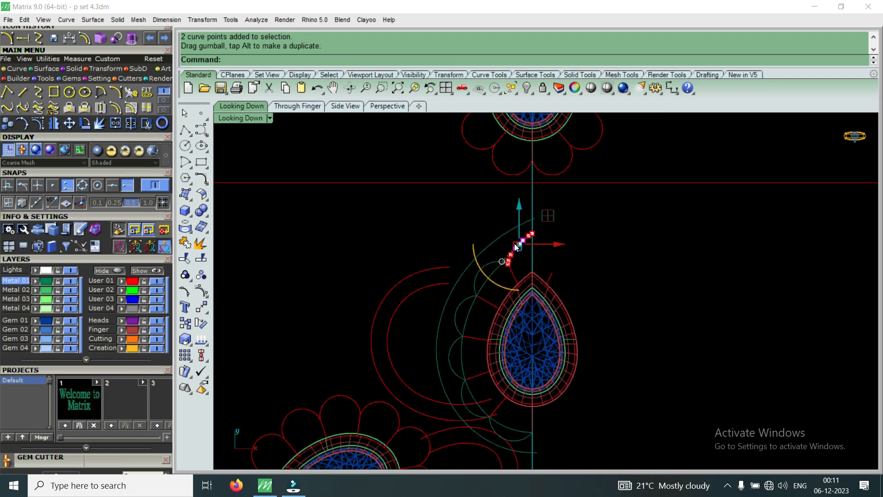
scroll(517, 238, "up", 8)
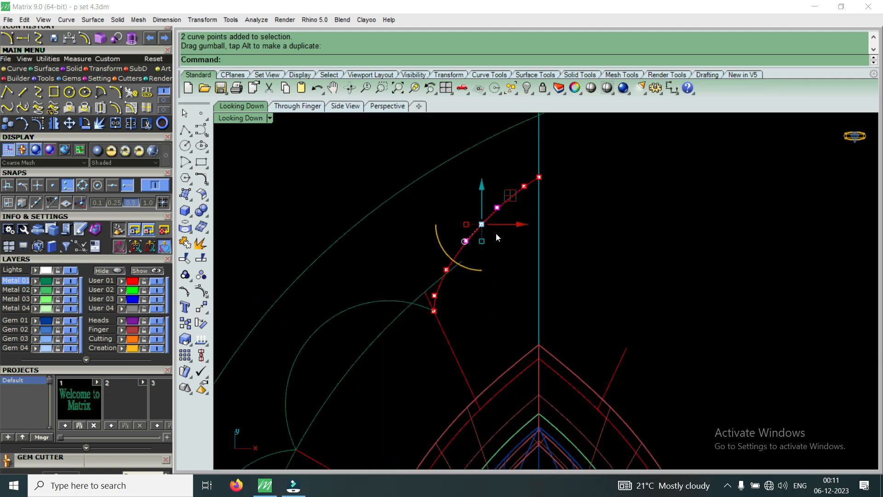
left_click_drag(473, 192, 484, 185)
scroll(494, 198, "down", 3)
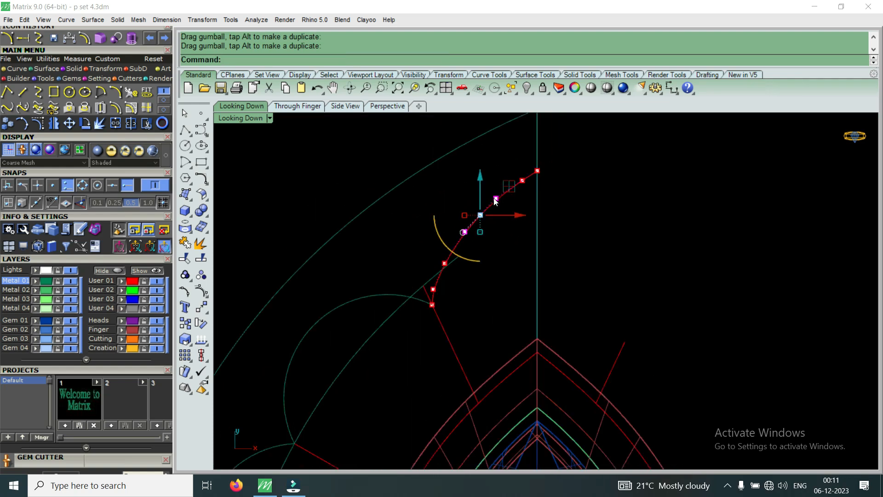
scroll(445, 262, "down", 6)
key("Escape")
key("Escape")
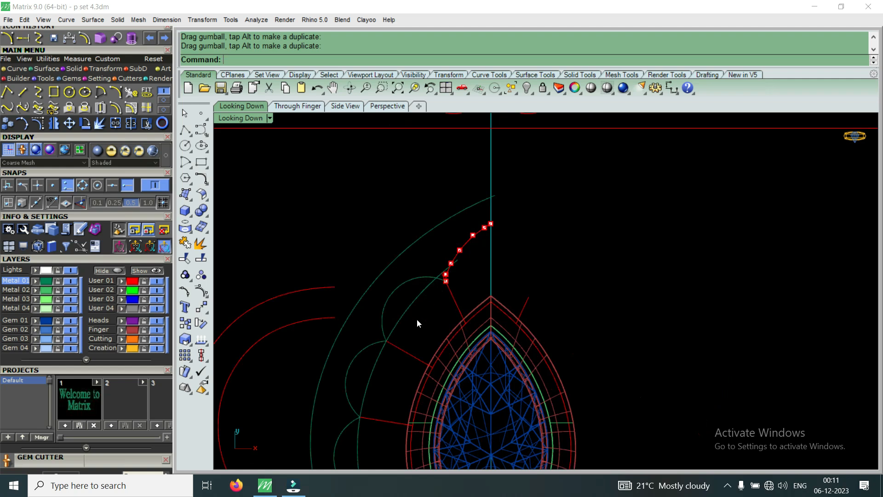
Delete the leftover short divider line on the upper right side of the pear-shaped gem.
left_click(525, 300)
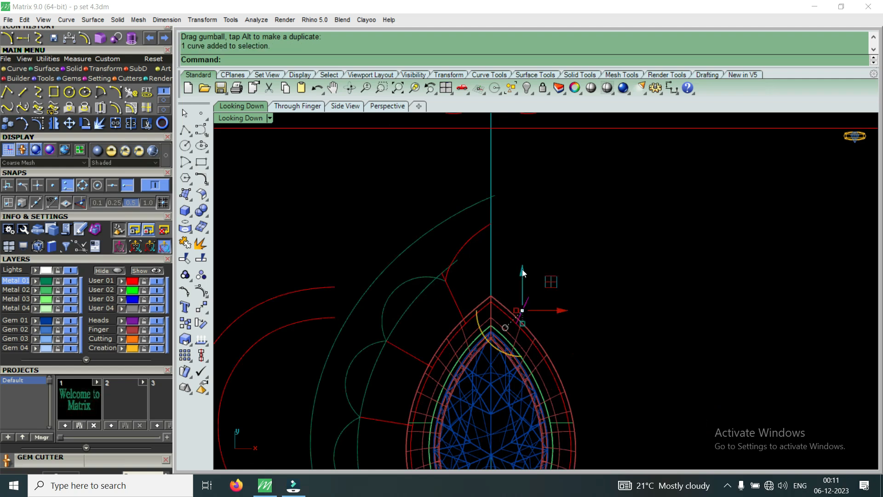
scroll(522, 272, "down", 3)
key("Delete")
Trim the divider line's stub that extends past the junction of the tip petal and the neighbouring arc.
scroll(521, 269, "up", 5)
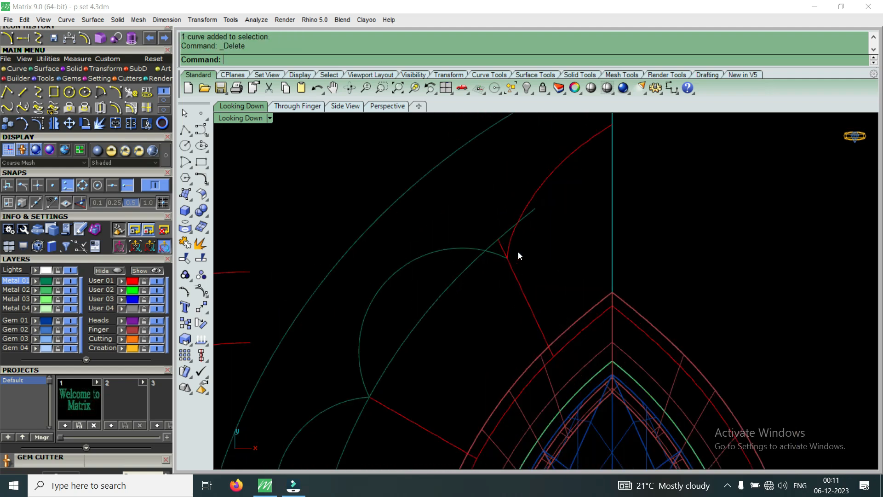
left_click_drag(476, 272, 476, 271)
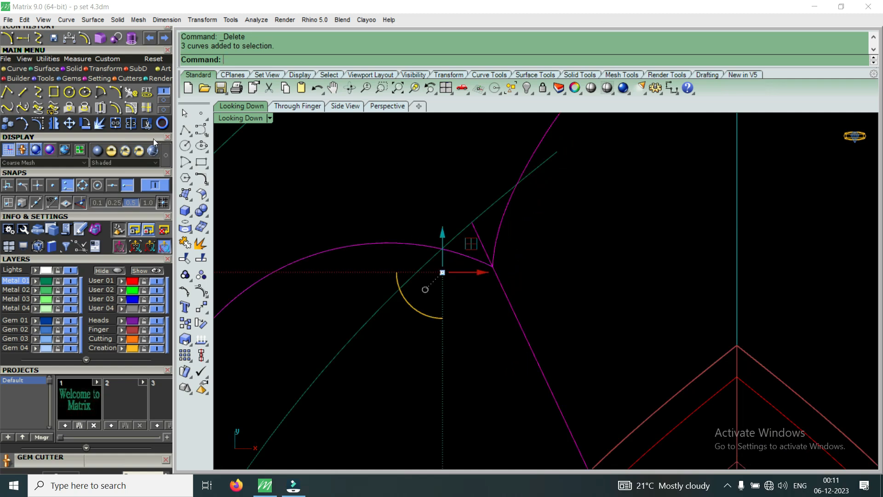
left_click(149, 125)
left_click(481, 241)
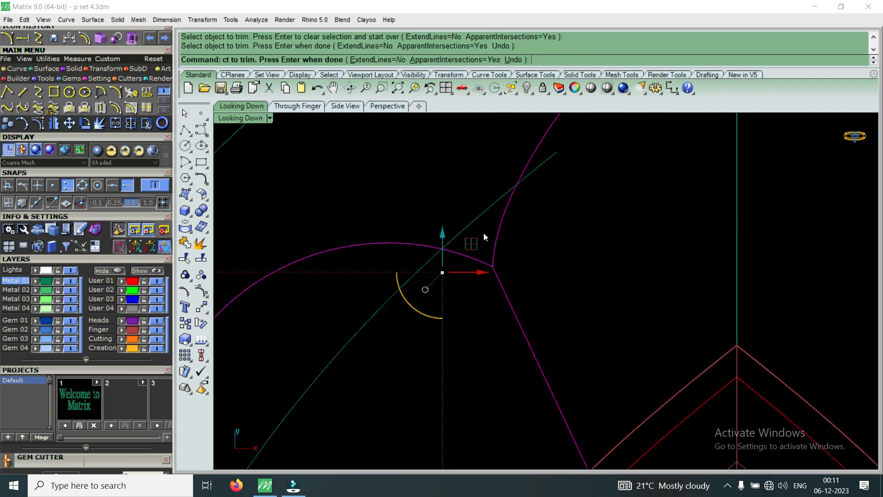
key("Return")
Delete the inner green guide curve running through the left-side petals.
left_click(476, 222)
scroll(476, 222, "down", 5)
key("Delete")
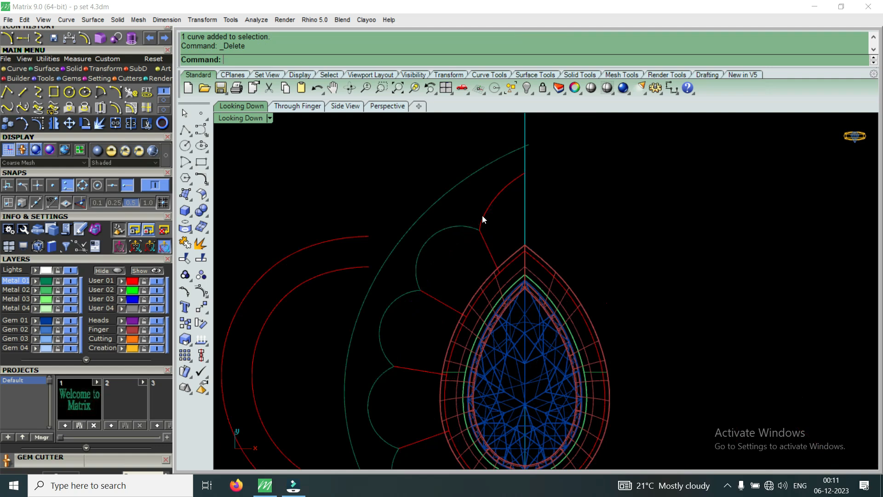
Mirror all left-side petal arcs and divider lines, including the half tip petal, across the vertical centreline from origin 0, keeping the originals.
scroll(482, 215, "down", 3)
scroll(476, 338, "up", 5)
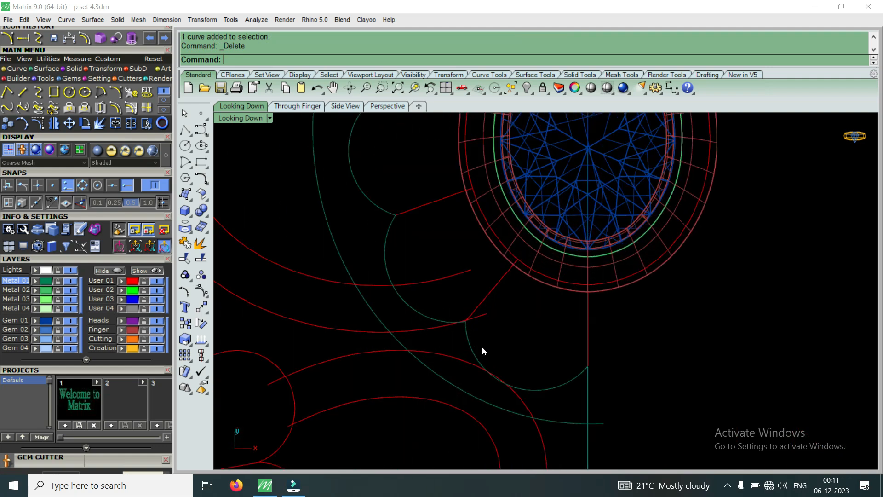
left_click(471, 346)
left_click_drag(393, 222, 390, 225, "shift")
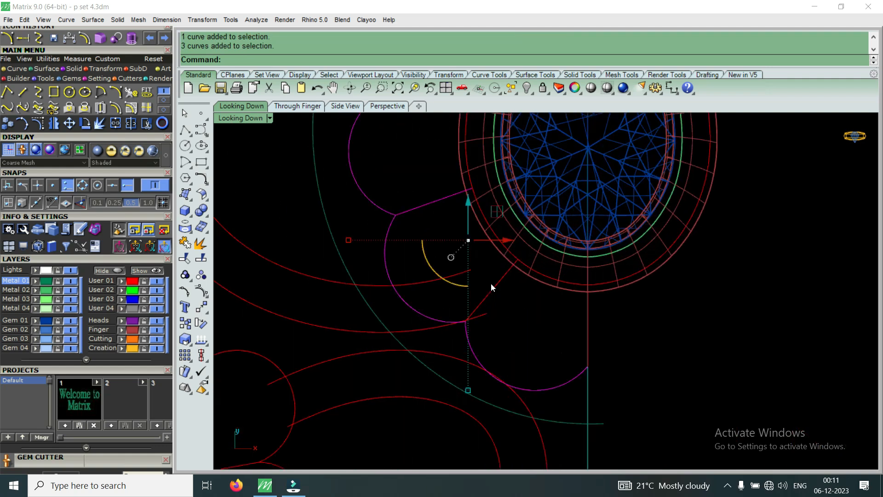
scroll(493, 283, "up", 2)
left_click_drag(511, 290, 472, 301, "shift")
scroll(475, 299, "down", 6)
scroll(455, 181, "up", 2)
left_click_drag(454, 161, 407, 197, "shift")
scroll(434, 309, "down", 7)
scroll(444, 200, "up", 7)
left_click_drag(465, 194, 446, 221, "shift")
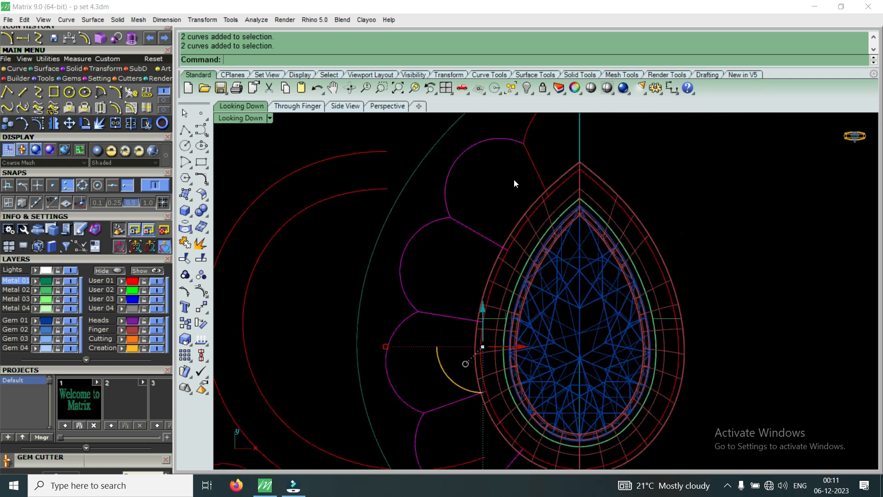
left_click_drag(524, 150, 523, 153, "shift")
left_click(54, 123)
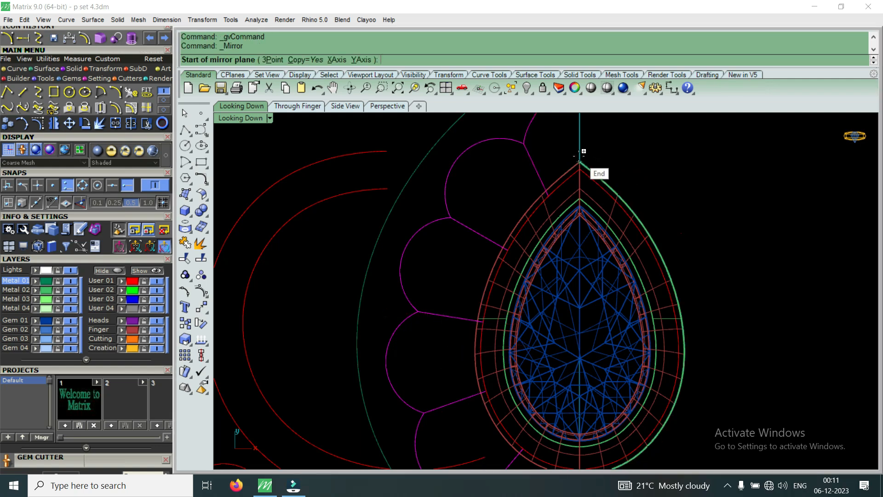
type("0")
key("Return")
scroll(580, 152, "down", 4)
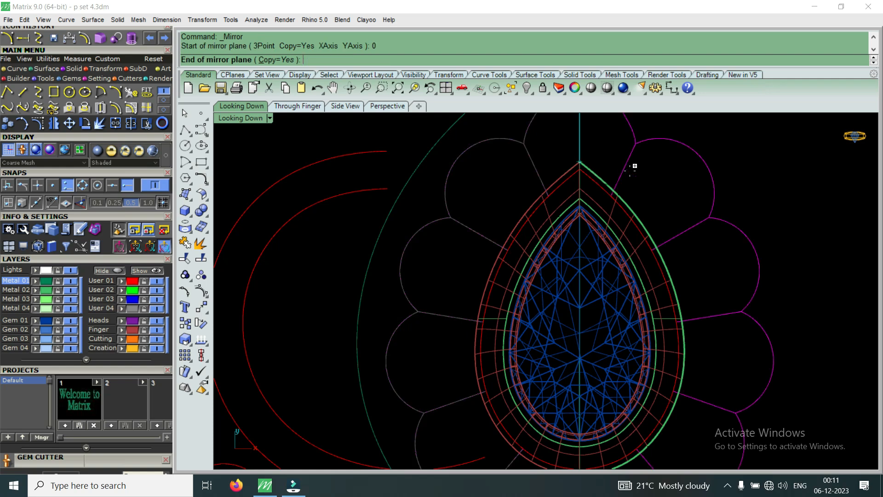
left_click(621, 159)
scroll(608, 204, "down", 2)
key("Escape")
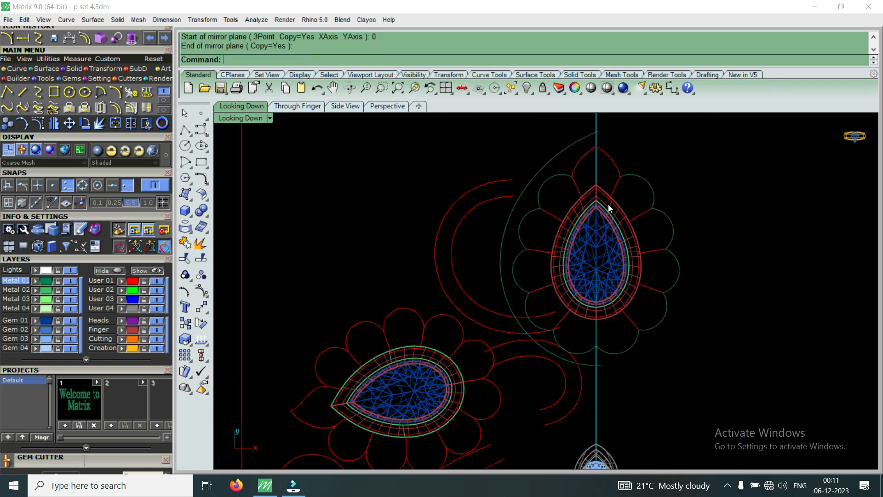
Display the control points of both tip petal arcs above the upper pear-shaped gem to check their structure.
scroll(567, 251, "down", 5)
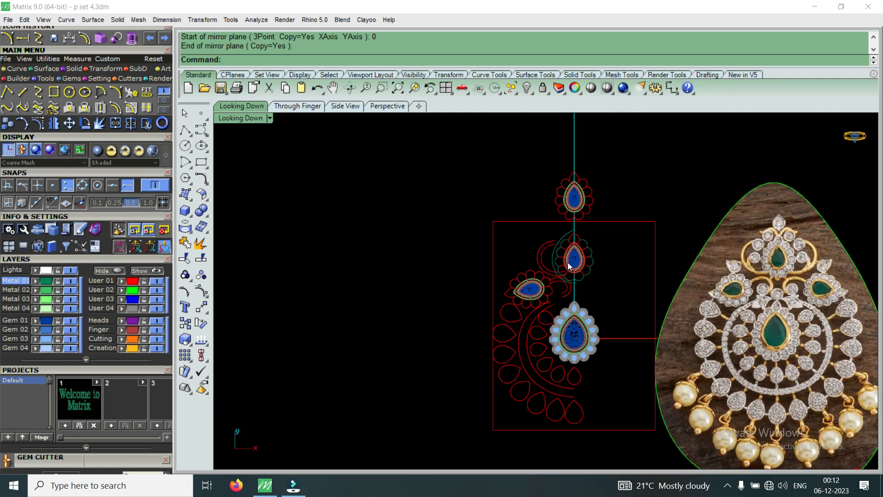
scroll(567, 263, "up", 8)
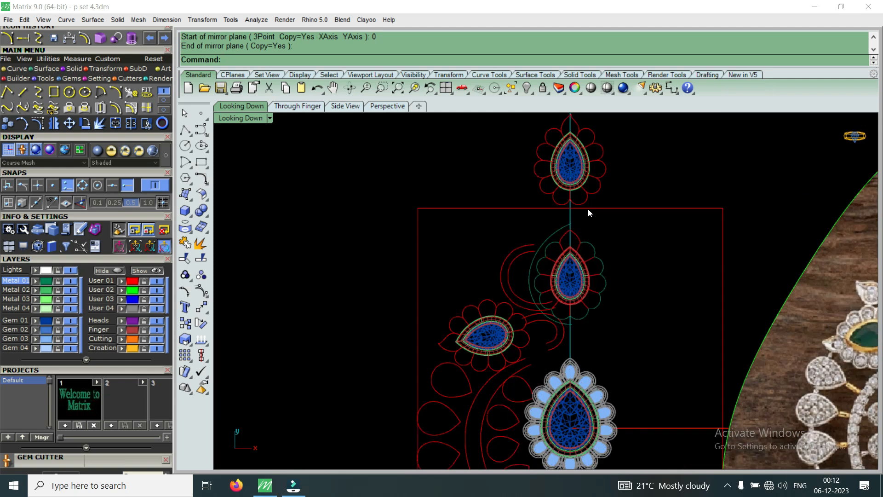
left_click(575, 249)
scroll(575, 249, "down", 5)
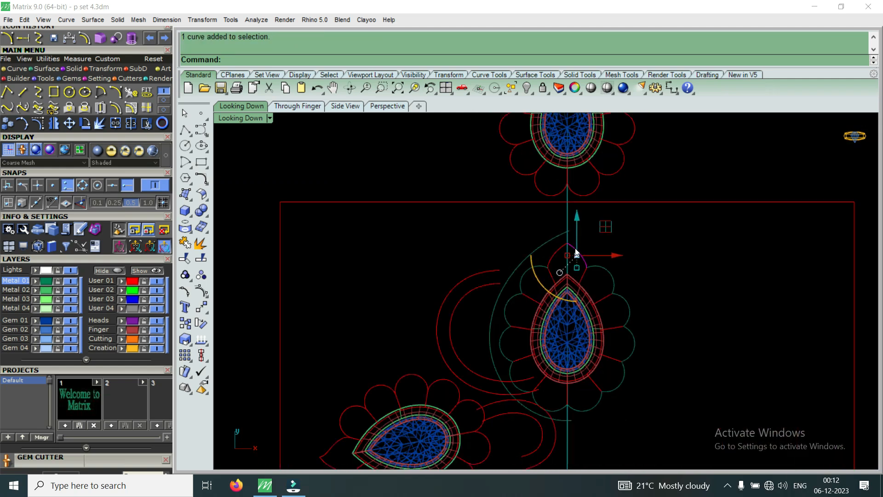
scroll(574, 208, "up", 6)
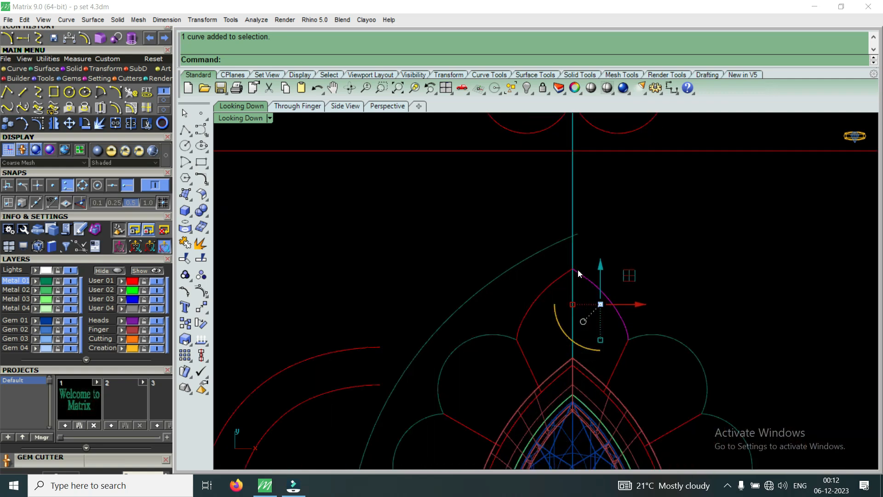
left_click(563, 274)
left_click(38, 124)
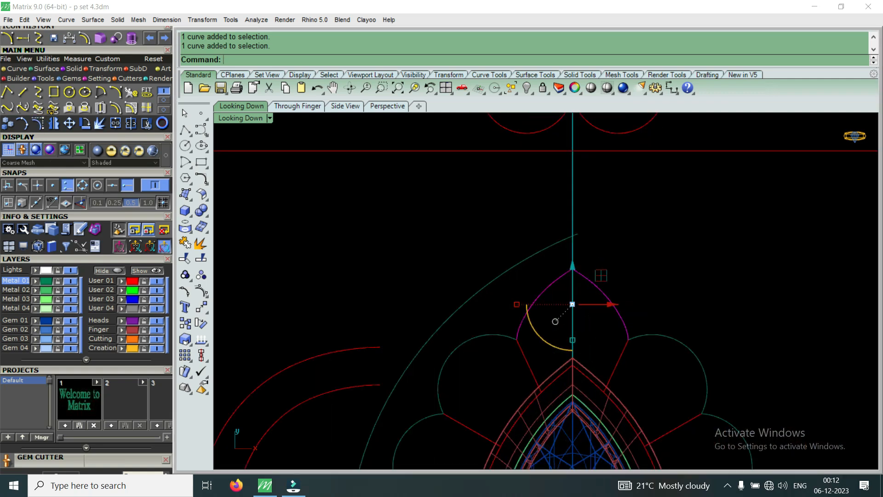
scroll(568, 291, "up", 6)
key("Escape")
Rebuild the left and right arcs of the tip petal, each with 5 points and degree 3, deleting the input.
left_click(545, 271)
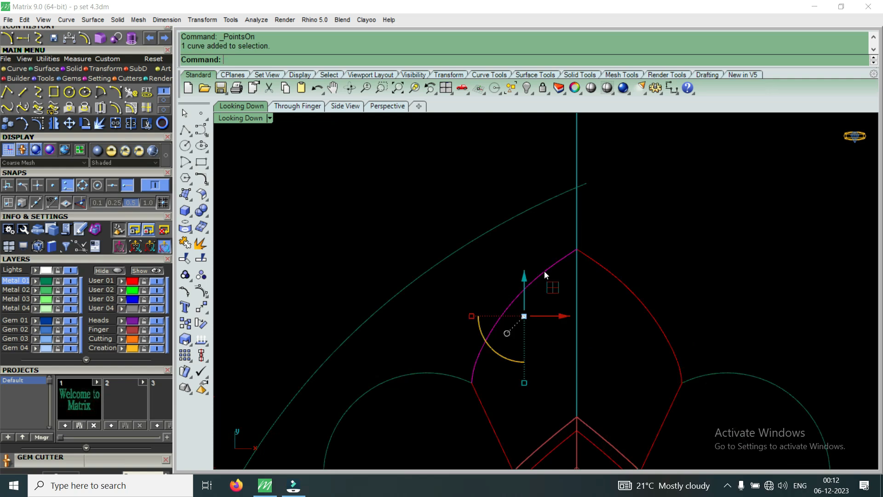
type("Rebuild")
key("Return")
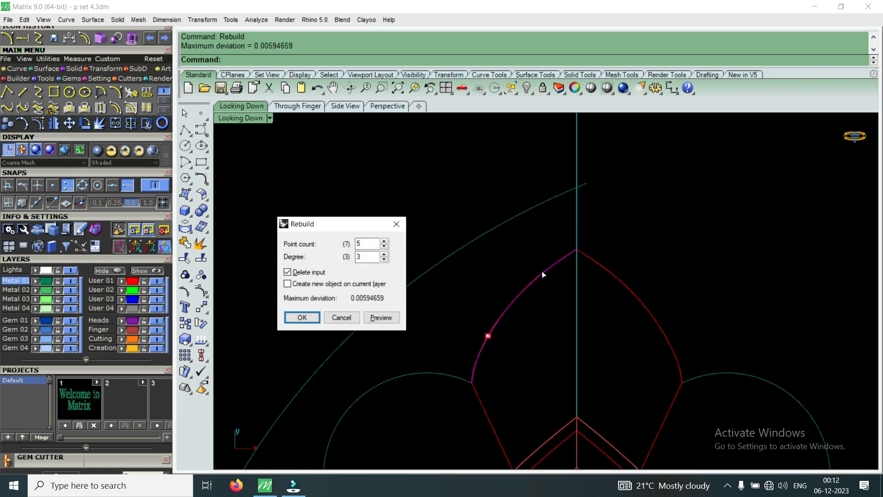
left_click(307, 321)
left_click(620, 287)
key("Return")
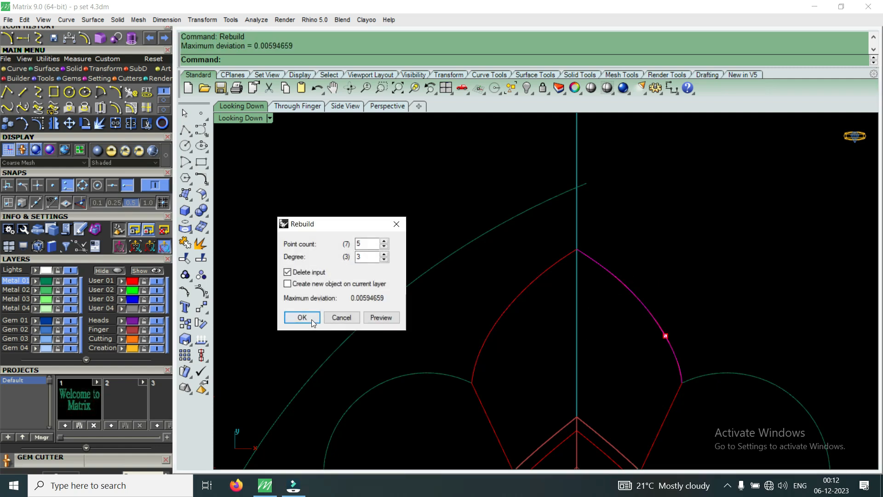
left_click(304, 316)
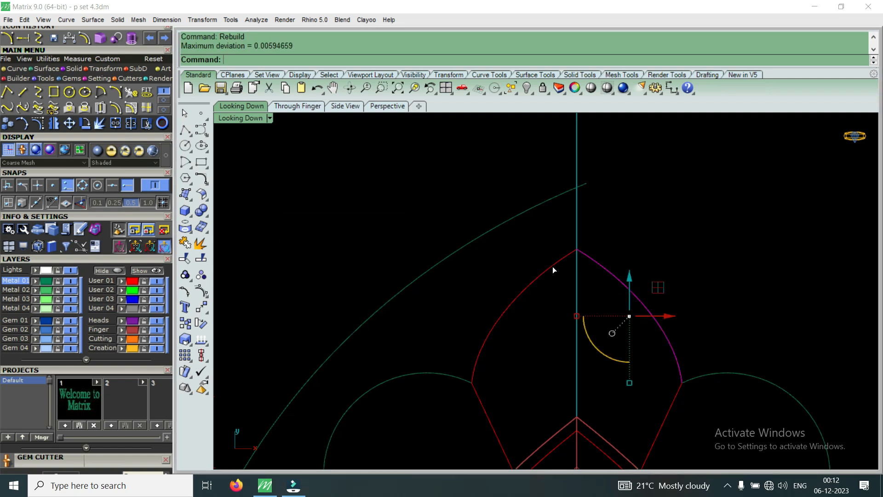
Show the control points of both tip petal arcs and move the four points around the peak slightly upward.
left_click(552, 267, "shift")
left_click(41, 123)
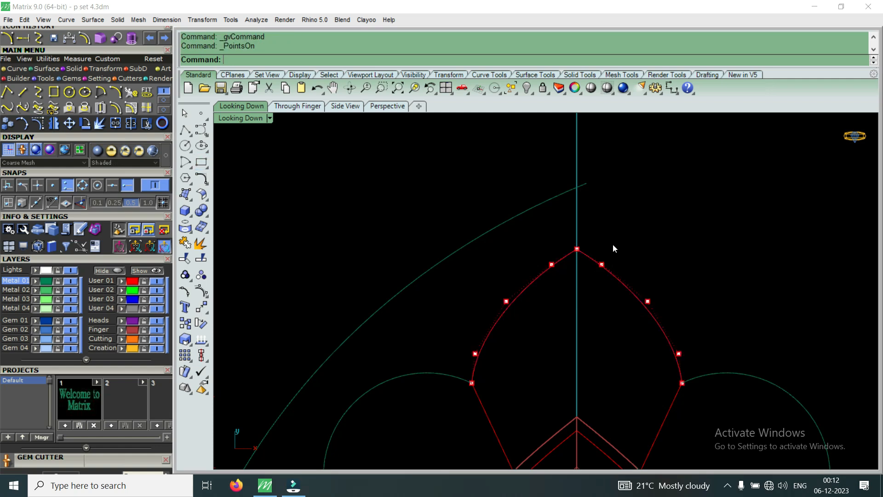
scroll(575, 251, "up", 3)
left_click_drag(507, 319, 669, 234)
left_click_drag(574, 223, 591, 214)
scroll(585, 214, "down", 8)
left_click(598, 196)
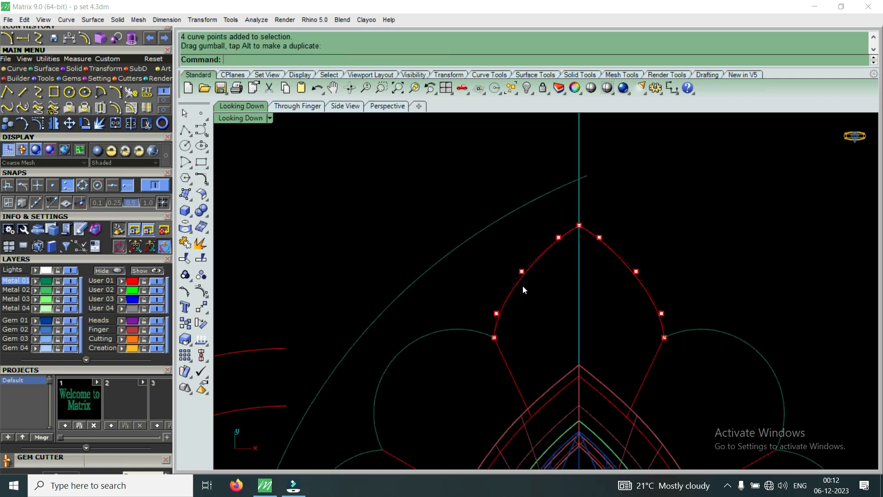
Move the pendant reference photo onto the drawn curves, lining up its central axis with the vertical centreline.
scroll(521, 293, "down", 10)
left_click(646, 316)
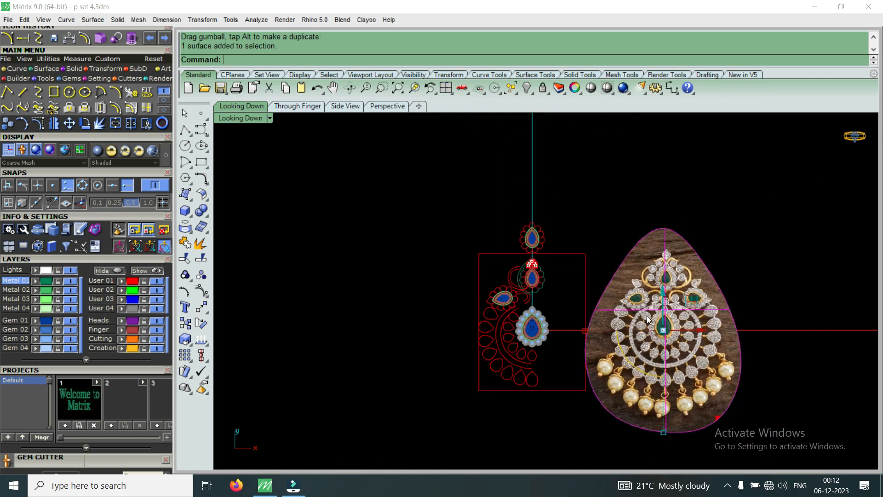
left_click_drag(699, 332, 569, 346)
scroll(533, 268, "up", 6)
scroll(531, 256, "down", 5)
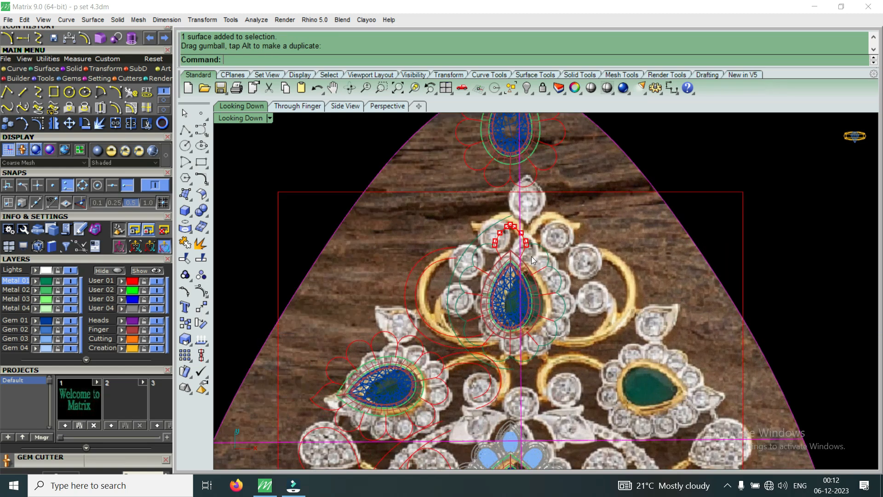
scroll(523, 254, "up", 6)
left_click_drag(545, 327, 535, 337)
scroll(529, 271, "down", 5)
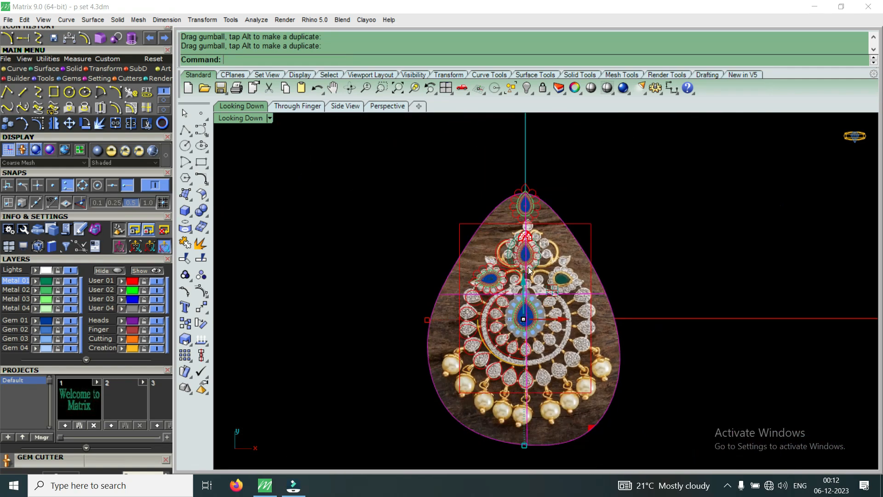
scroll(528, 271, "up", 6)
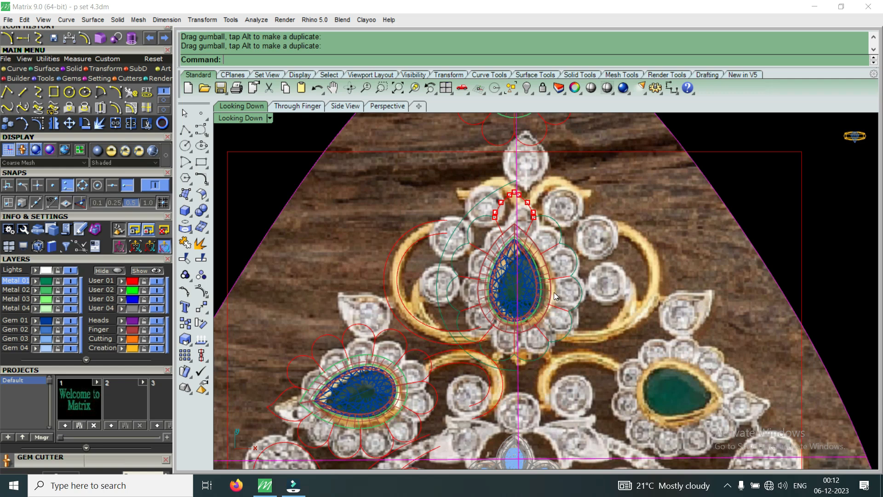
Nudge the reference photo vertically to align its central gem and surrounding drops with the drawn curves.
scroll(545, 271, "down", 3)
scroll(551, 315, "up", 3)
scroll(530, 385, "down", 3)
scroll(538, 405, "up", 3)
scroll(545, 423, "down", 3)
scroll(548, 441, "up", 4)
scroll(531, 426, "down", 4)
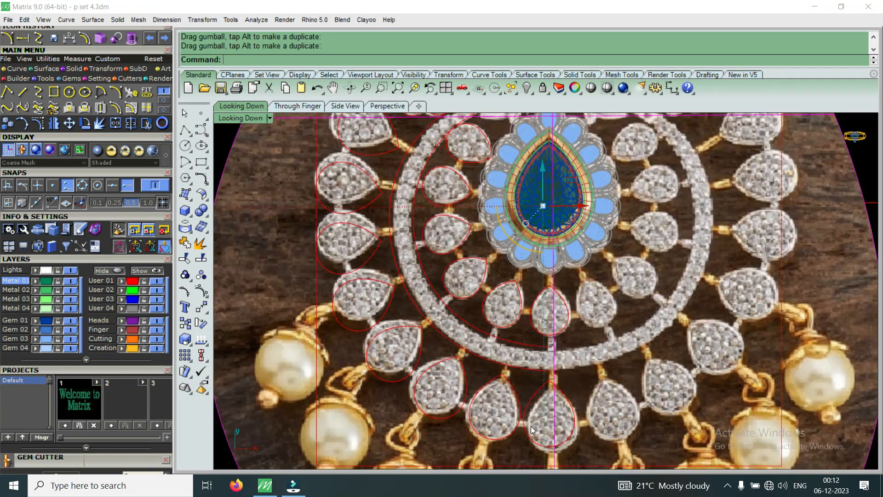
scroll(550, 303, "up", 4)
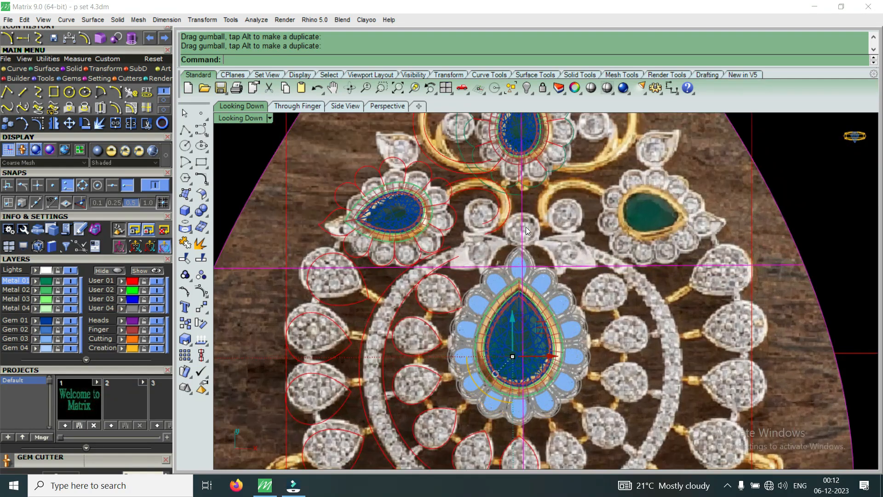
left_click_drag(512, 316, 514, 315)
scroll(518, 339, "down", 4)
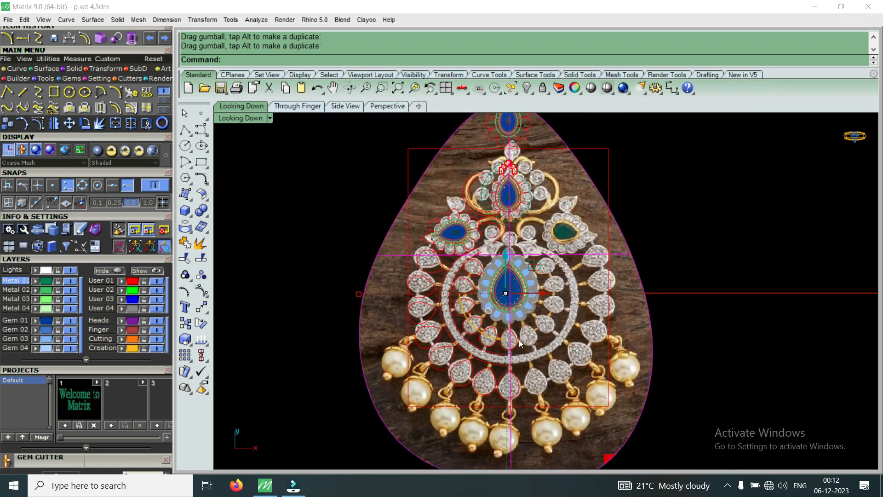
scroll(528, 380, "up", 5)
scroll(476, 203, "down", 4)
scroll(479, 199, "up", 3)
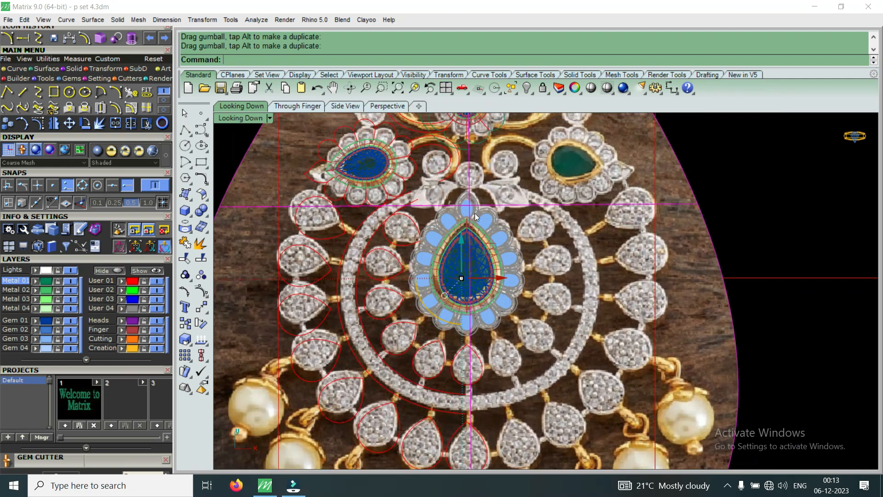
left_click_drag(457, 235, 461, 240)
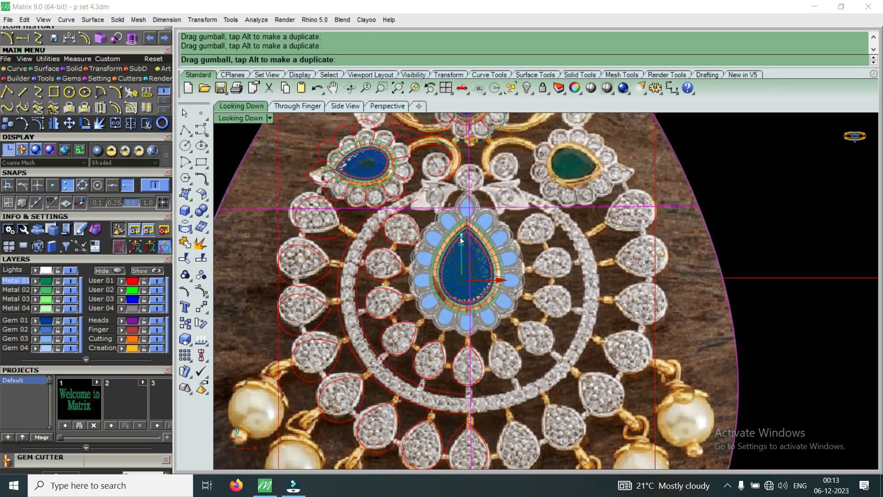
left_click_drag(461, 237, 460, 237)
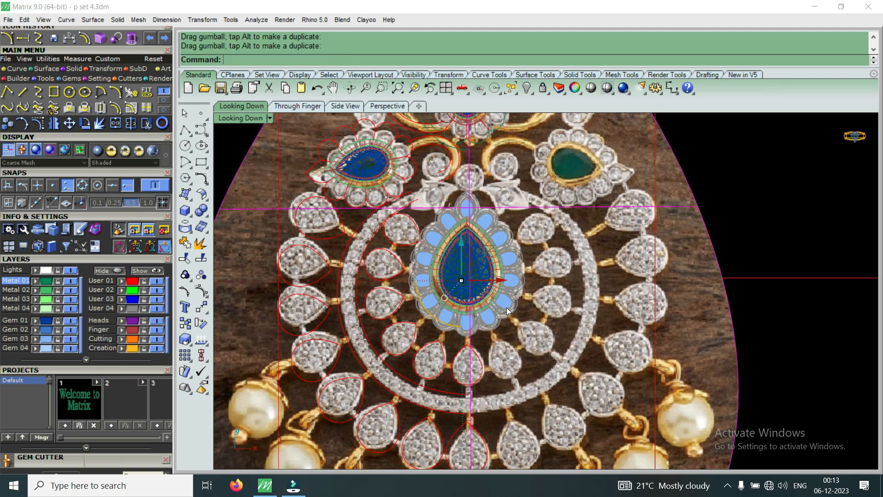
Compare the drawn gems, petals, scrolls and drop outlines with the underlying reference photo across the whole pendant.
scroll(495, 353, "down", 5)
scroll(478, 206, "up", 5)
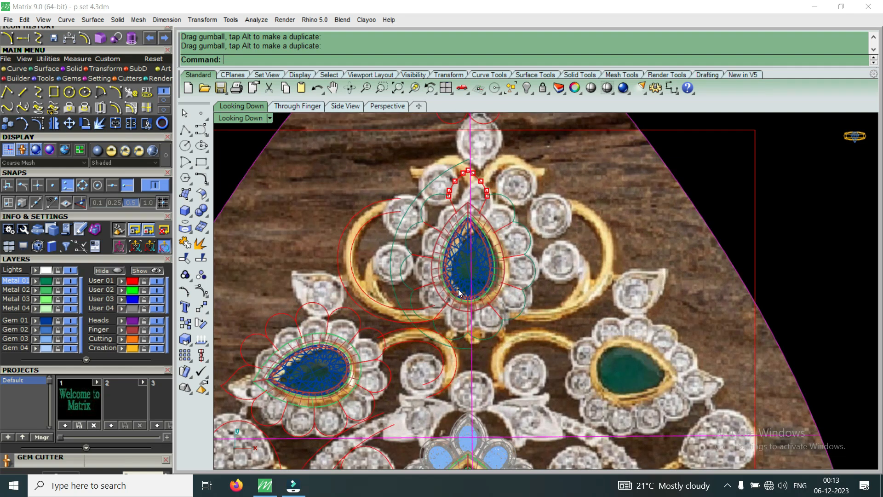
scroll(458, 288, "down", 2)
scroll(515, 258, "down", 2)
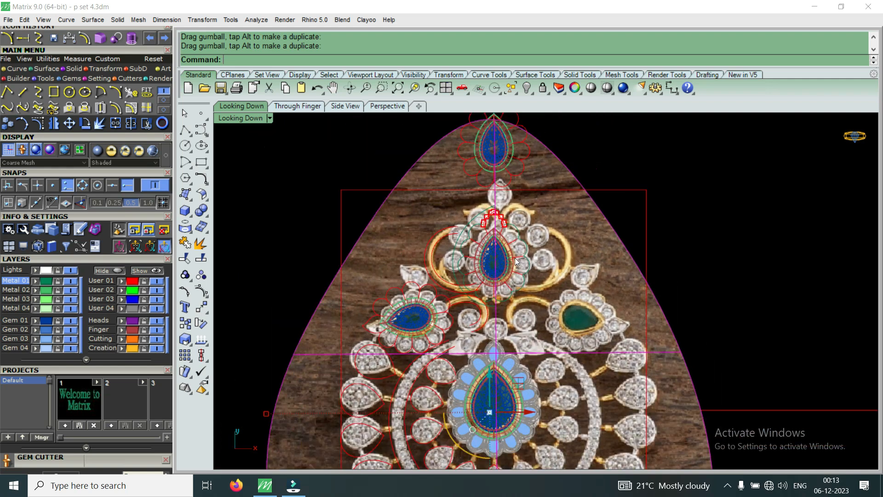
scroll(479, 308, "down", 3)
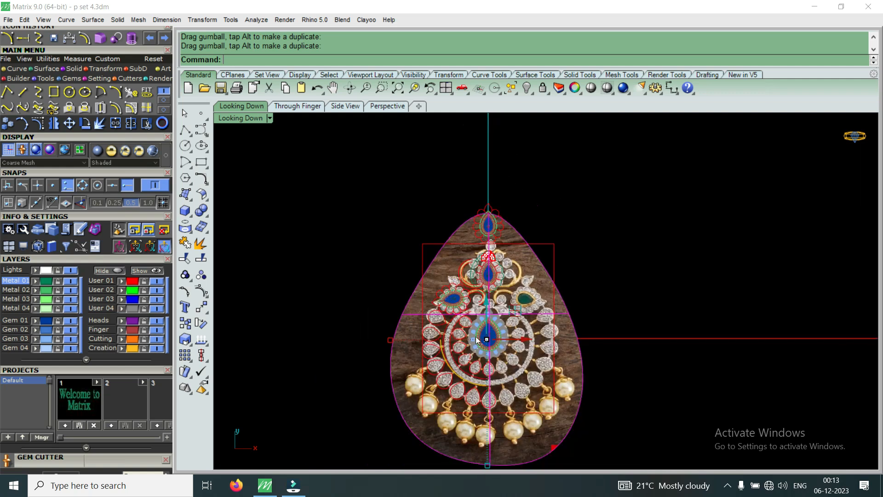
scroll(481, 341, "up", 4)
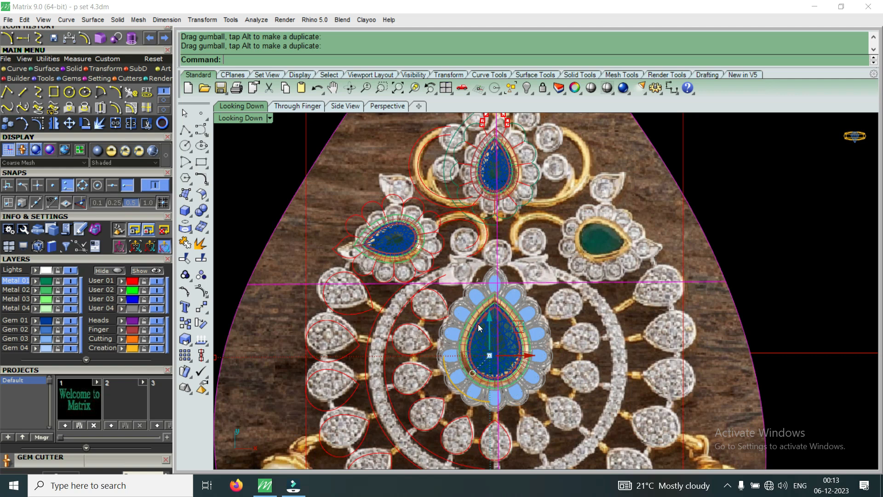
scroll(478, 324, "down", 3)
scroll(540, 347, "up", 3)
scroll(541, 350, "up", 2)
scroll(552, 367, "down", 4)
scroll(544, 391, "up", 5)
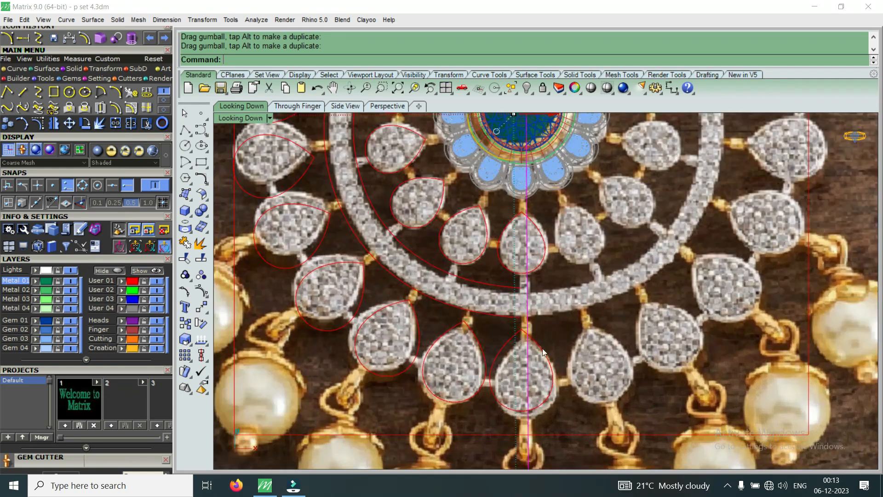
scroll(531, 249, "up", 2)
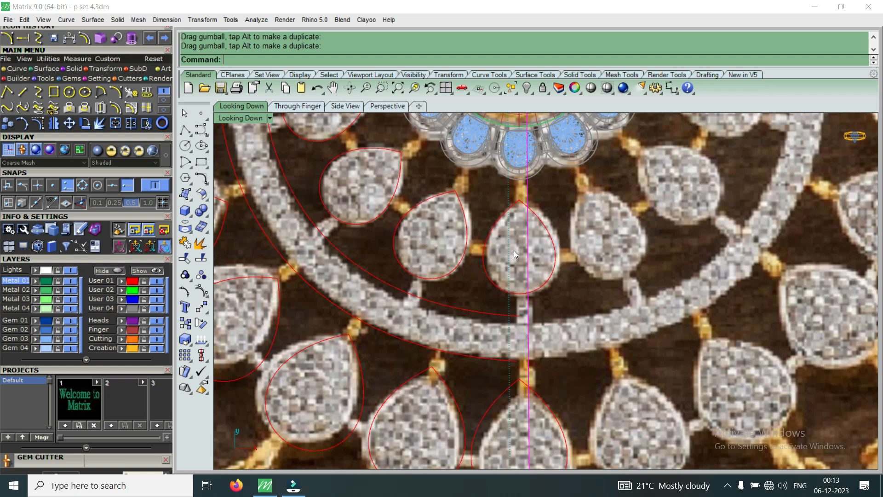
scroll(558, 312, "down", 3)
scroll(544, 222, "up", 4)
scroll(544, 242, "down", 3)
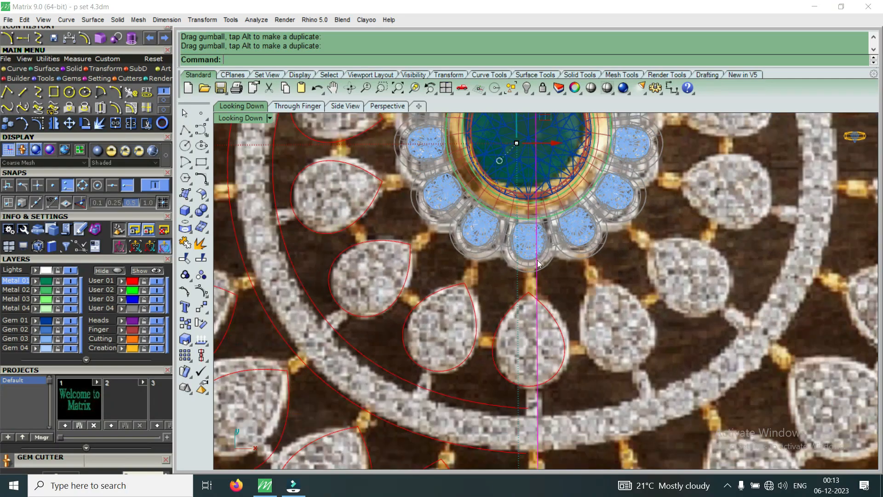
scroll(520, 306, "down", 2)
scroll(577, 274, "down", 2)
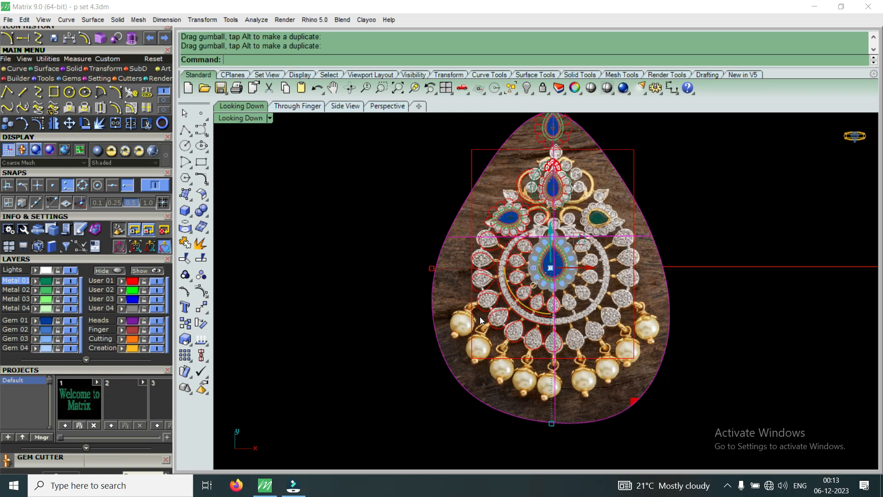
scroll(563, 157, "up", 4)
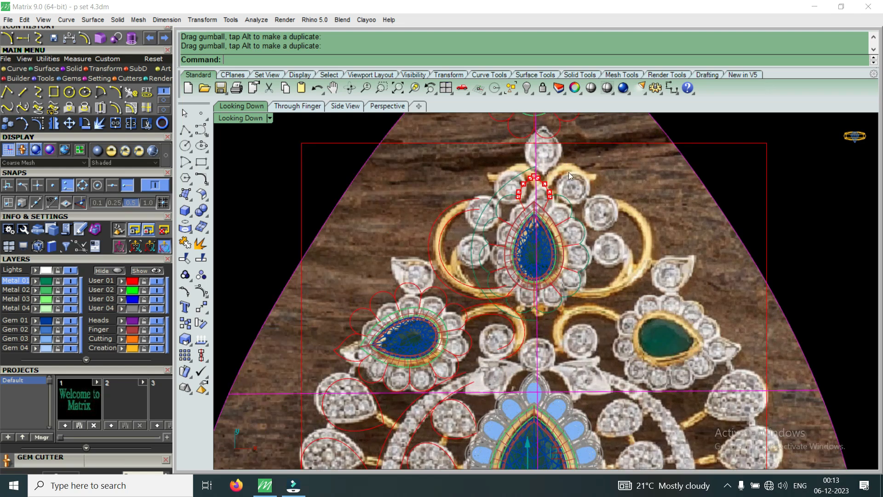
scroll(558, 147, "up", 3)
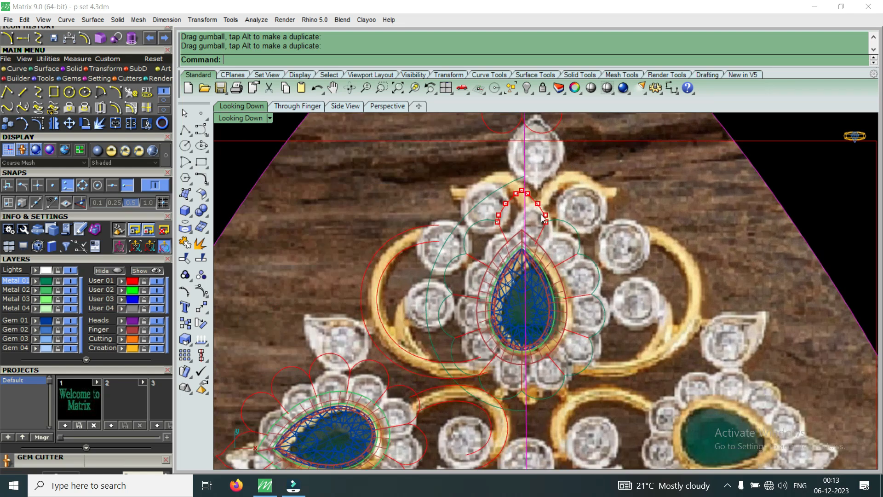
scroll(544, 218, "down", 2)
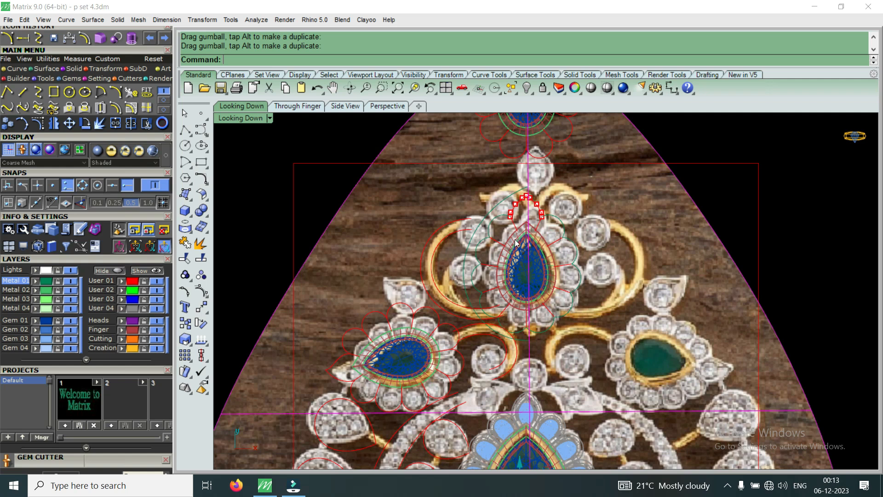
scroll(500, 232, "down", 4)
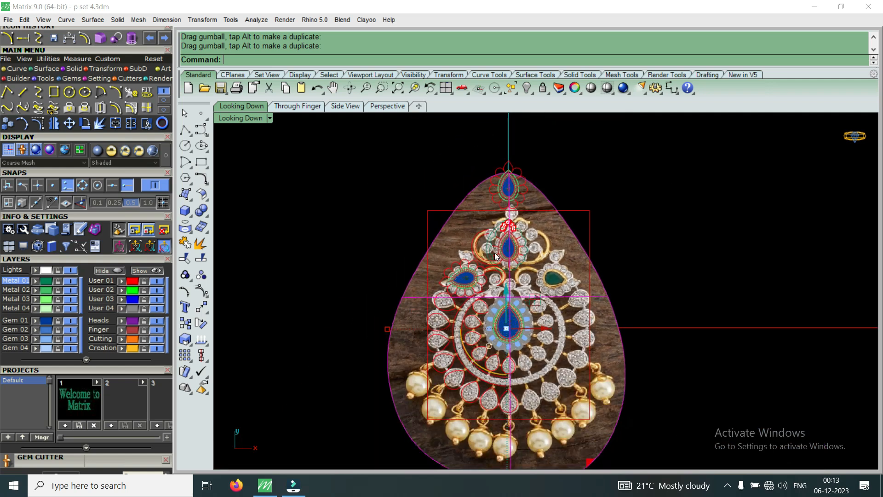
scroll(528, 321, "up", 4)
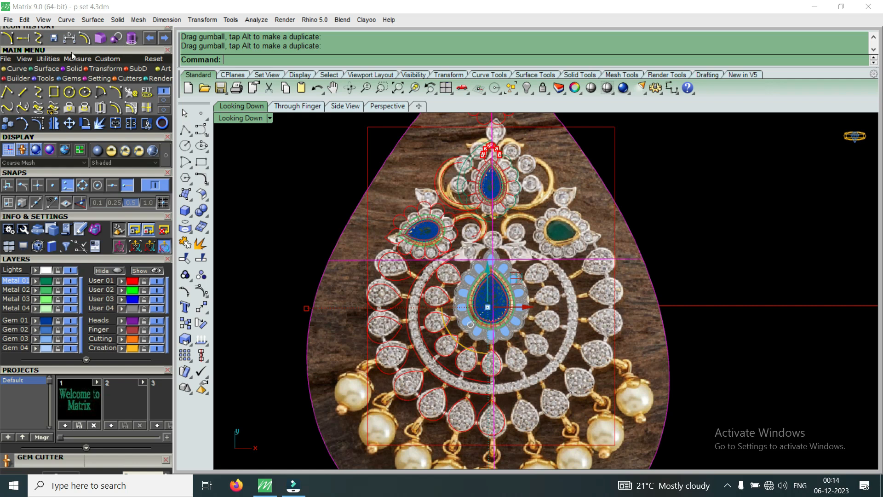
Measure the width and height of the rectangular frame around the pendant.
left_click(146, 108)
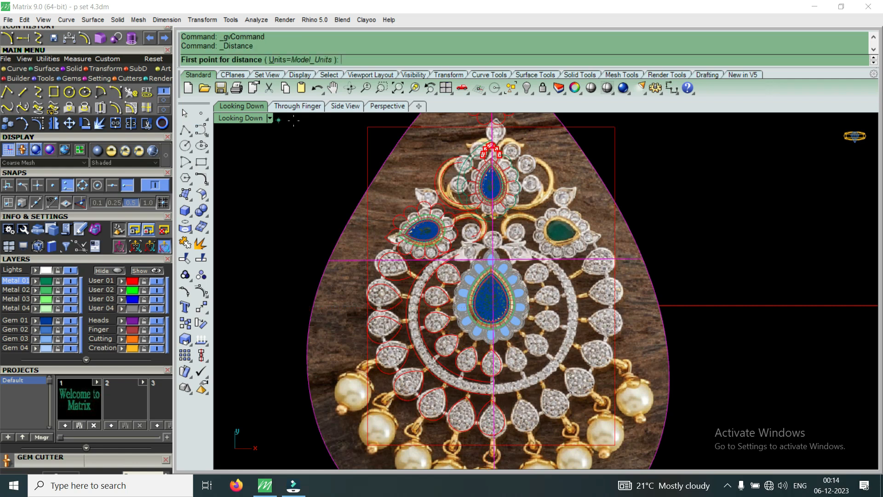
left_click(367, 126)
left_click(615, 127)
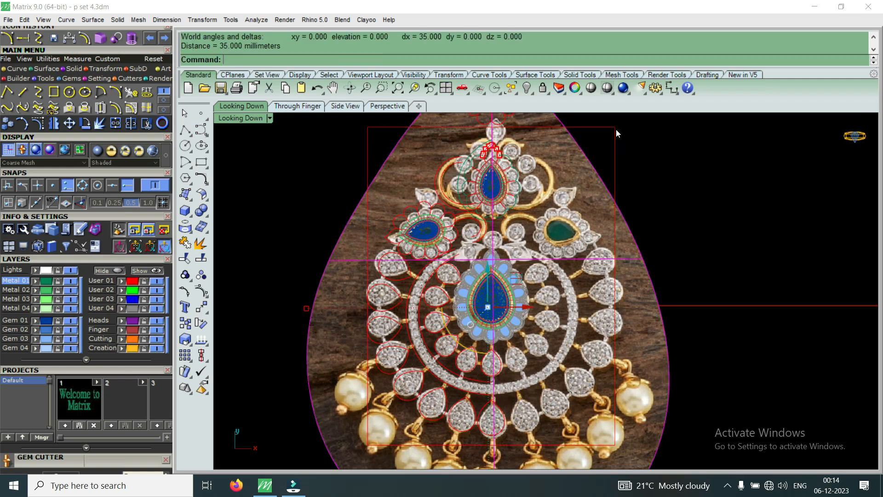
scroll(573, 175, "down", 5)
scroll(585, 164, "up", 8)
right_click(584, 163)
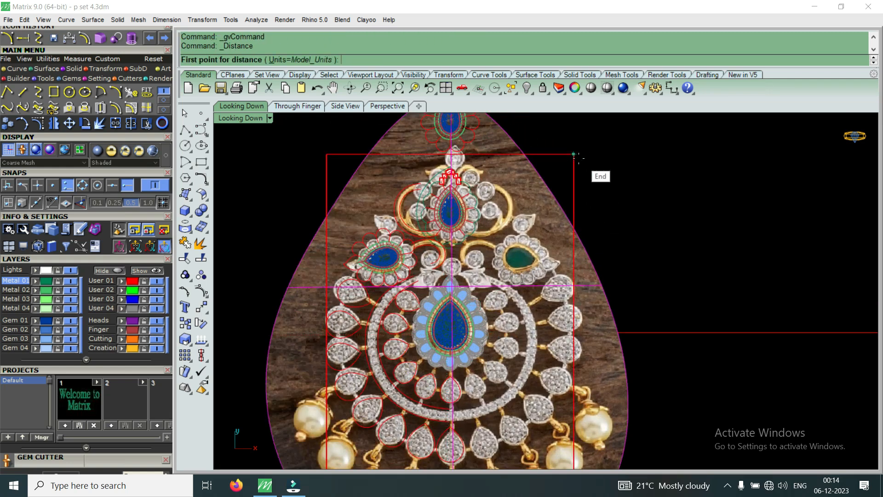
left_click(576, 155)
scroll(576, 156, "down", 8)
scroll(594, 311, "up", 4)
left_click(569, 286)
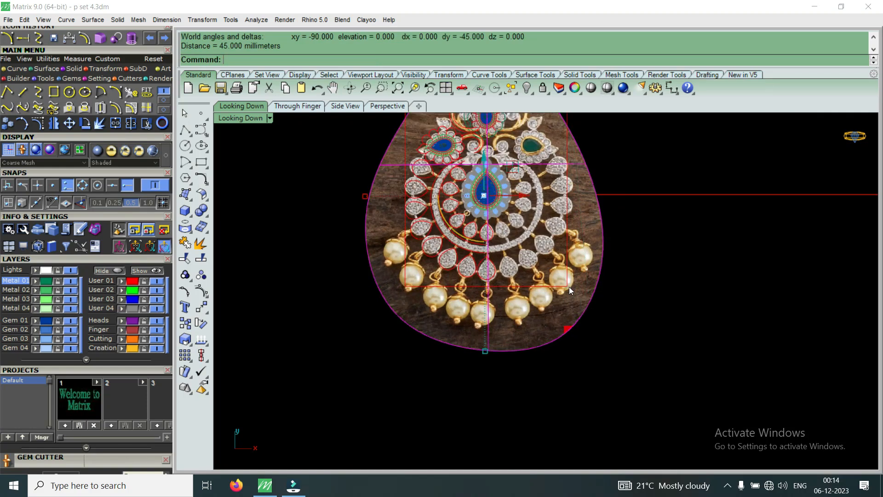
scroll(591, 360, "down", 3)
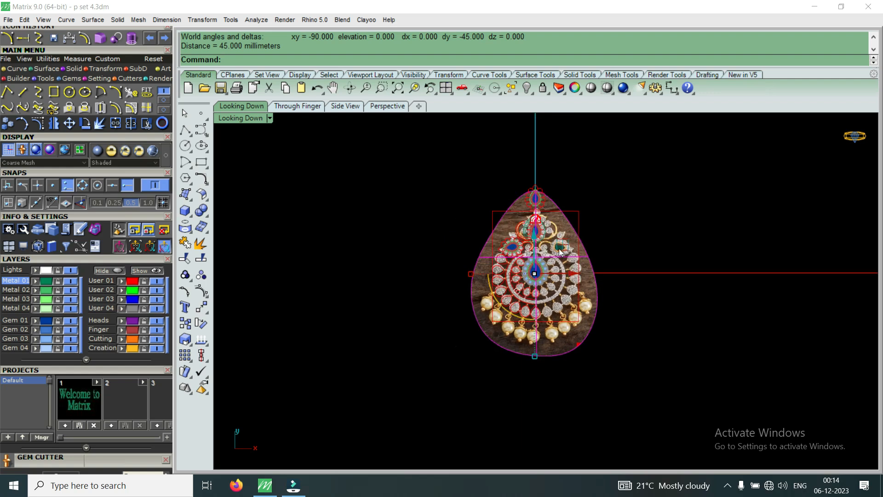
Hide the reference photo and move the four control points at the peak of the upper gem's tip petal slightly upward.
scroll(526, 217, "up", 10)
scroll(533, 299, "up", 2)
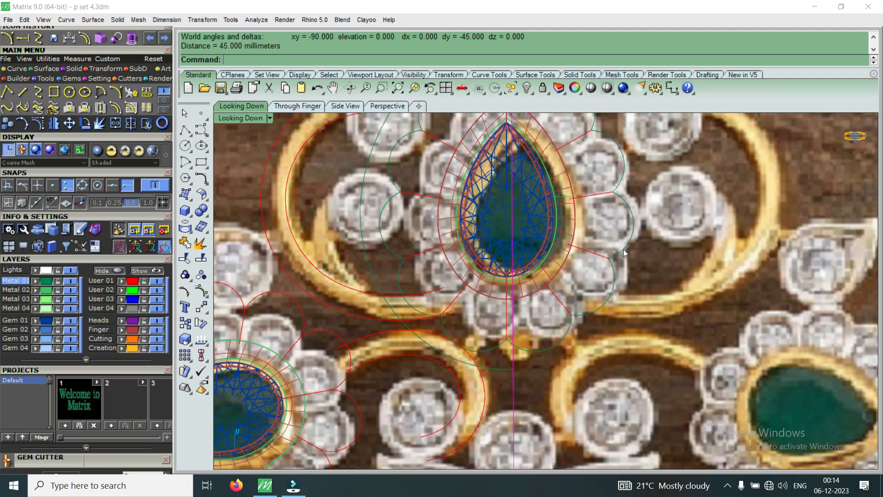
scroll(568, 342, "down", 3)
scroll(557, 224, "up", 2)
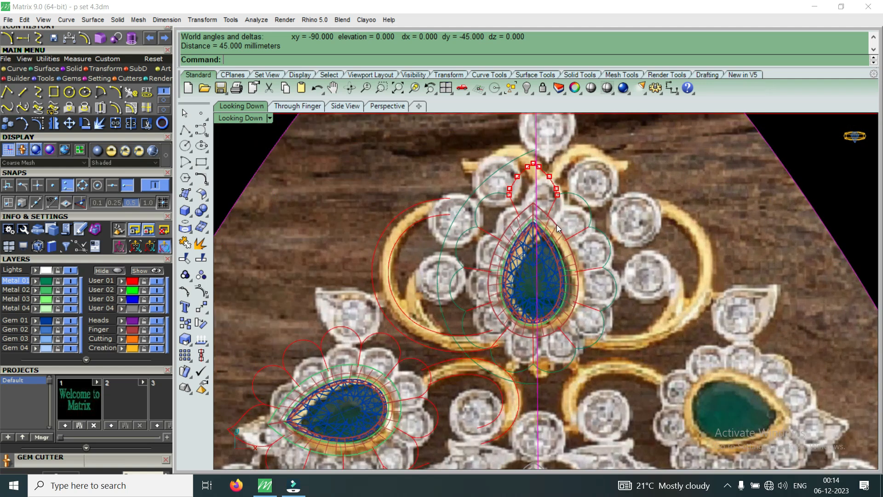
scroll(299, 253, "down", 3)
left_click(157, 290)
scroll(552, 308, "up", 3)
scroll(524, 236, "up", 5)
left_click_drag(490, 308, 623, 238)
scroll(569, 216, "down", 2)
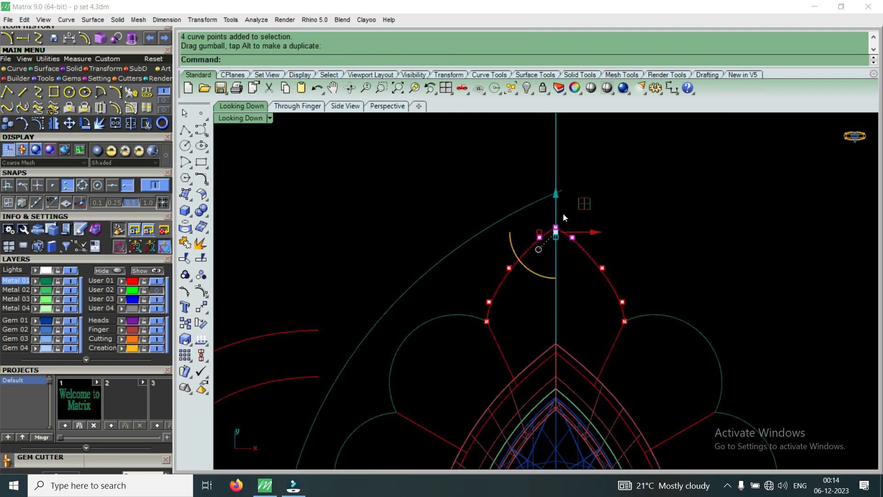
scroll(538, 260, "down", 4)
scroll(497, 306, "up", 5)
Offset the upper gem's second left petal arc, counted down from the tip petal, inward by 0.5 mm.
left_click(498, 291)
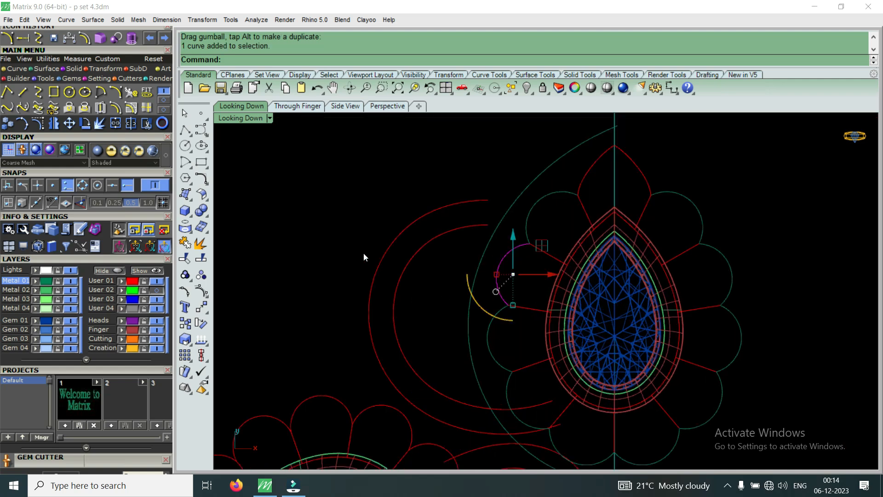
left_click(115, 109)
scroll(511, 285, "up", 2)
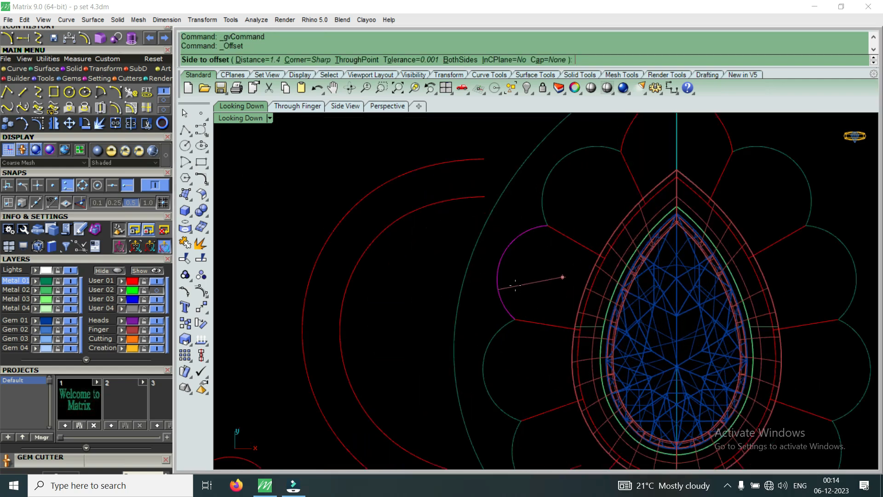
type(".5")
key("Return")
left_click(515, 286)
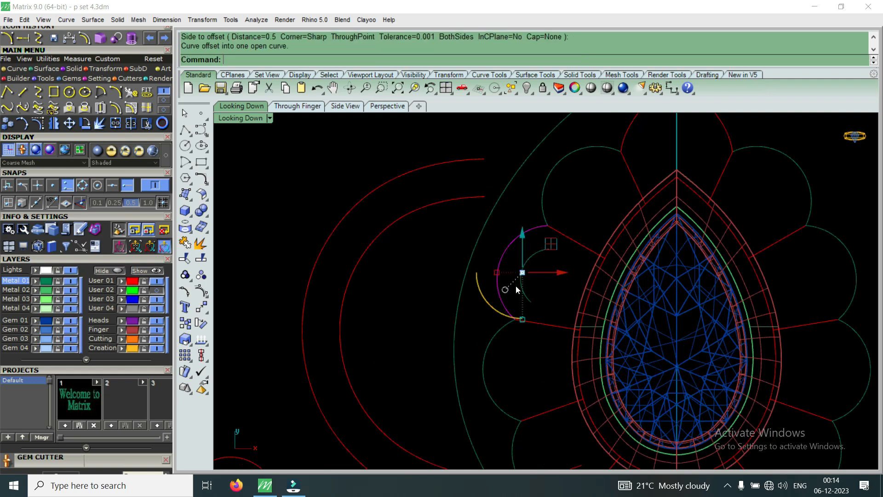
Offset the upper gem's first left petal arc, directly beside the tip petal, inward by 0.5 mm.
left_click(544, 191)
right_click(542, 197)
left_click(558, 208)
scroll(545, 250, "down", 2)
scroll(545, 251, "up", 3)
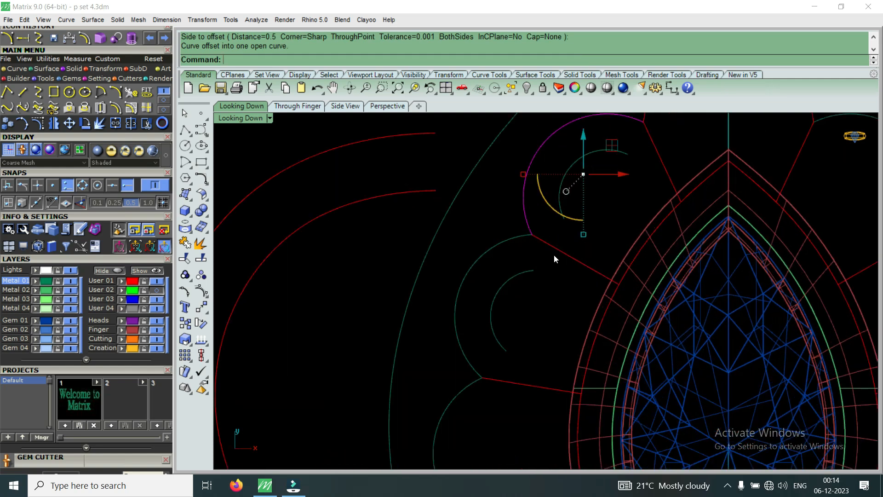
Offset the upper gem's third left petal arc inward by 0.5 mm.
scroll(539, 280, "down", 4)
scroll(568, 234, "down", 2)
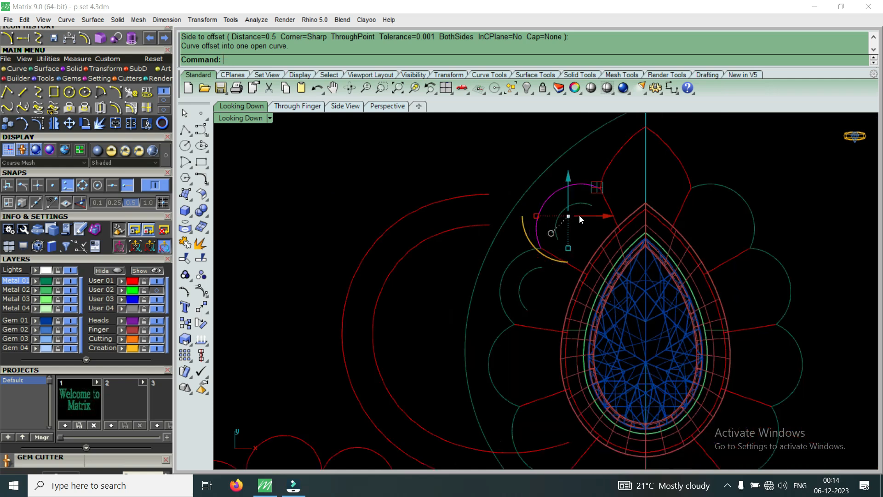
scroll(528, 319, "up", 4)
left_click(483, 348)
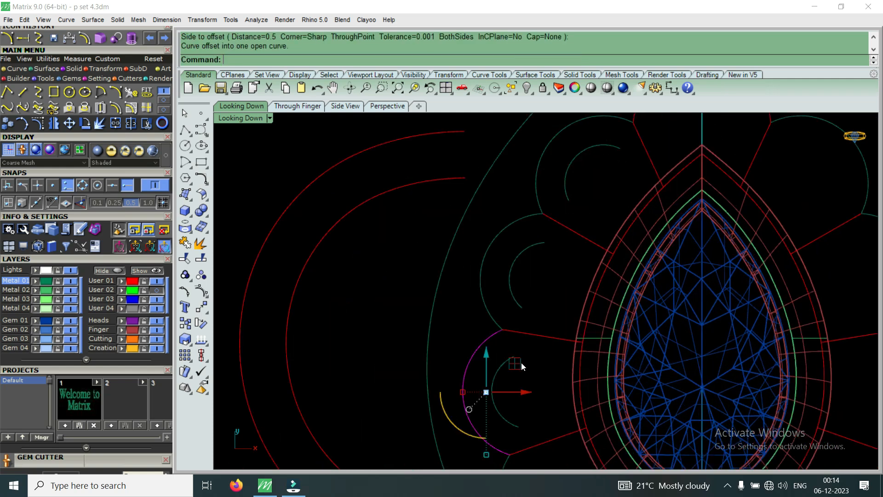
Draw a circle of 1.5 mm diameter inside the upper gem's second left petal.
left_click(70, 91)
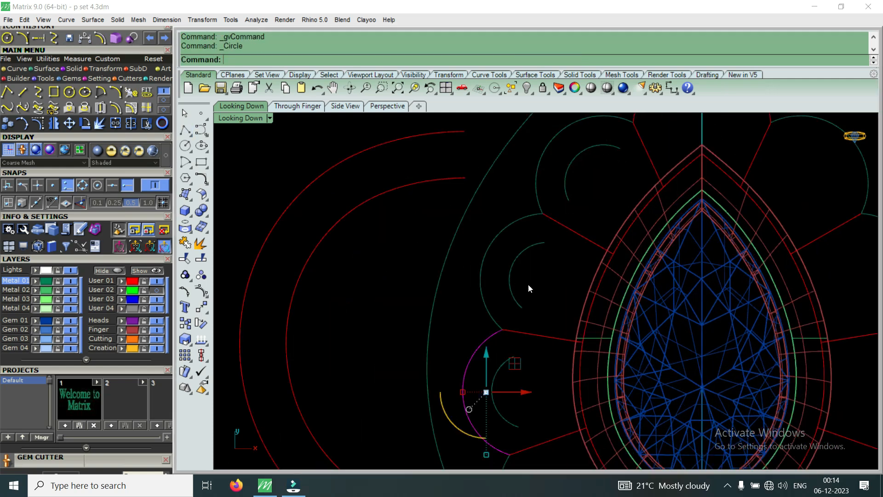
scroll(529, 288, "up", 2)
left_click(548, 269)
type("1.5")
key("Return")
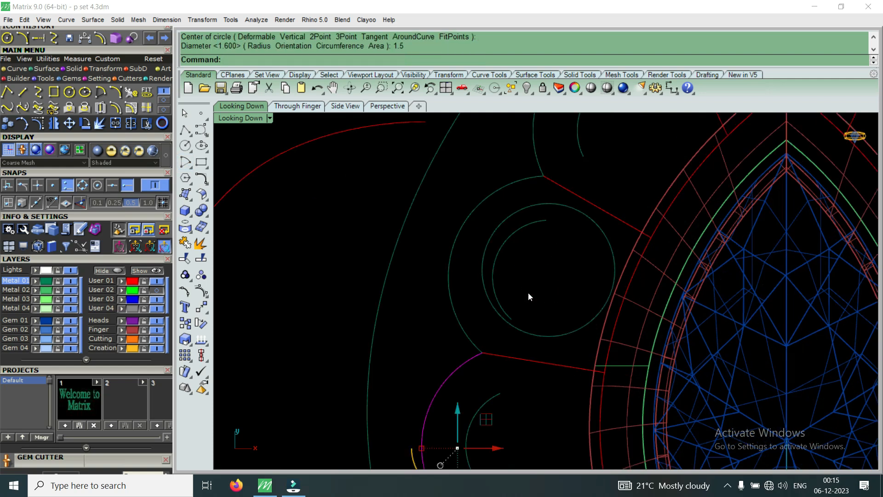
Move the 1.5 mm circle in small shifts until its outer edge fits the offset arc of the second left petal.
left_click(564, 333)
left_click_drag(570, 273, 594, 274)
left_click_drag(568, 236, 561, 248)
left_click_drag(600, 282, 594, 282)
left_click_drag(554, 250, 556, 249)
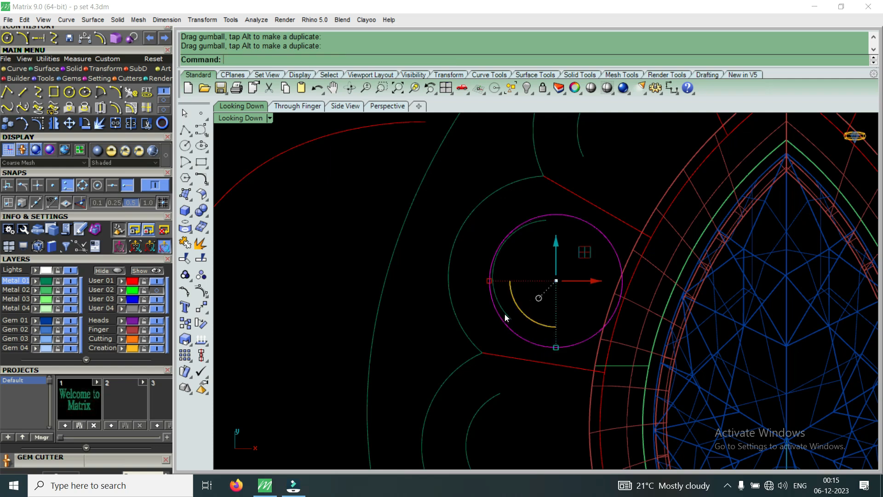
scroll(539, 272, "down", 6)
scroll(541, 268, "up", 6)
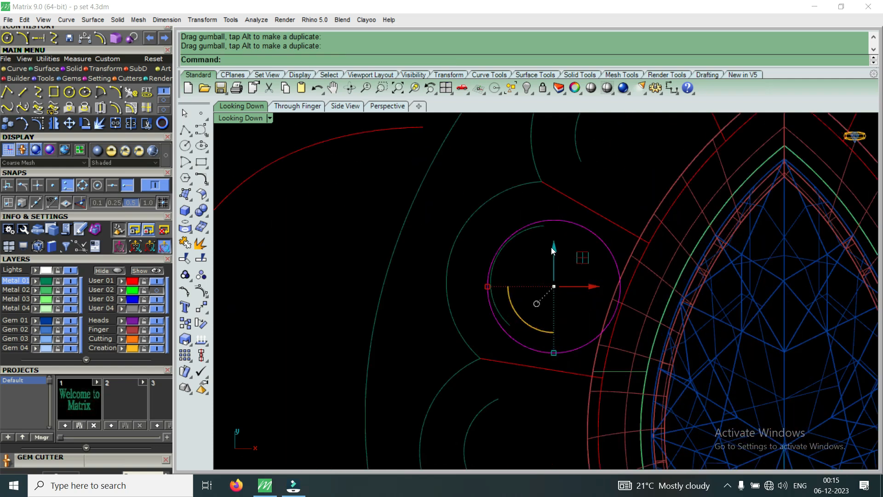
left_click_drag(555, 248, 564, 247)
scroll(563, 246, "down", 3)
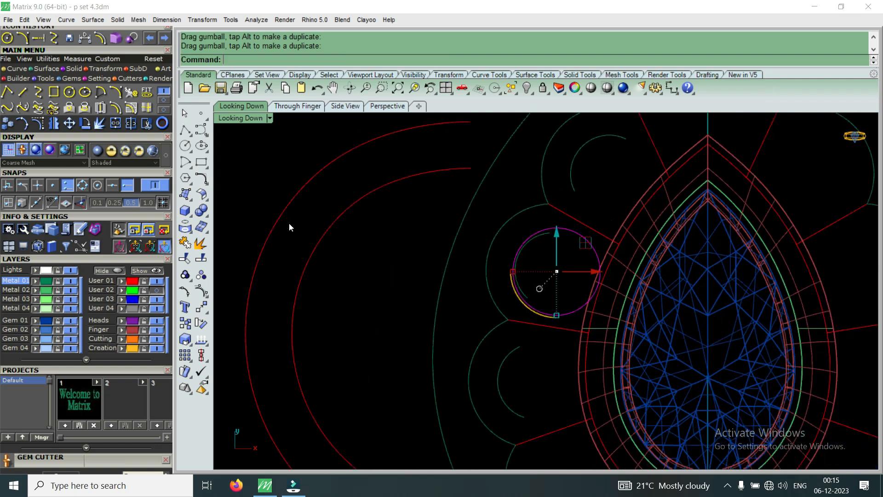
Copy the 1.5 mm circle into the third left petal, fitting it against that petal's offset arc.
left_click(10, 129)
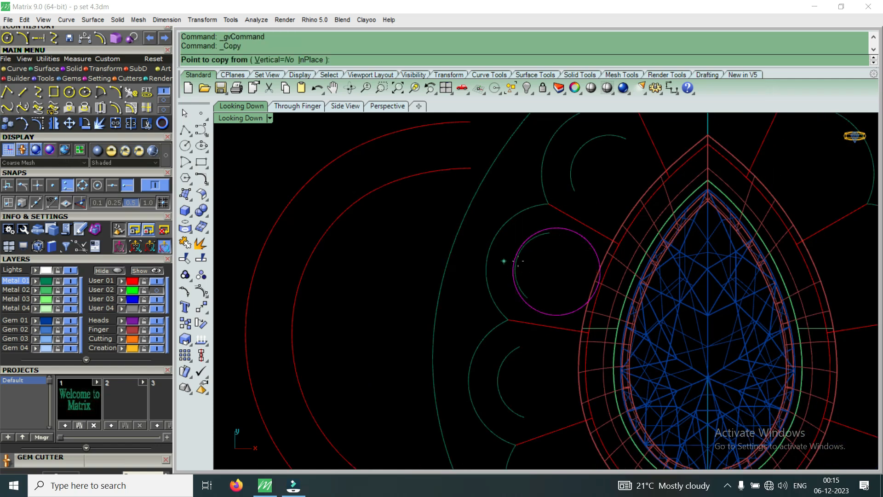
left_click(540, 262)
scroll(540, 262, "down", 2)
scroll(540, 276, "up", 2)
right_click_drag(555, 391, 546, 317)
scroll(512, 286, "up", 3)
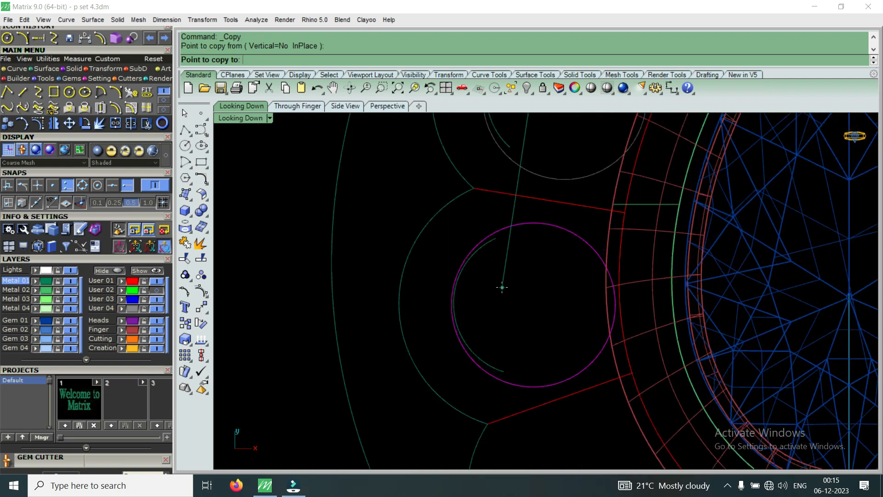
scroll(501, 285, "down", 1)
left_click(500, 284)
scroll(501, 285, "down", 2)
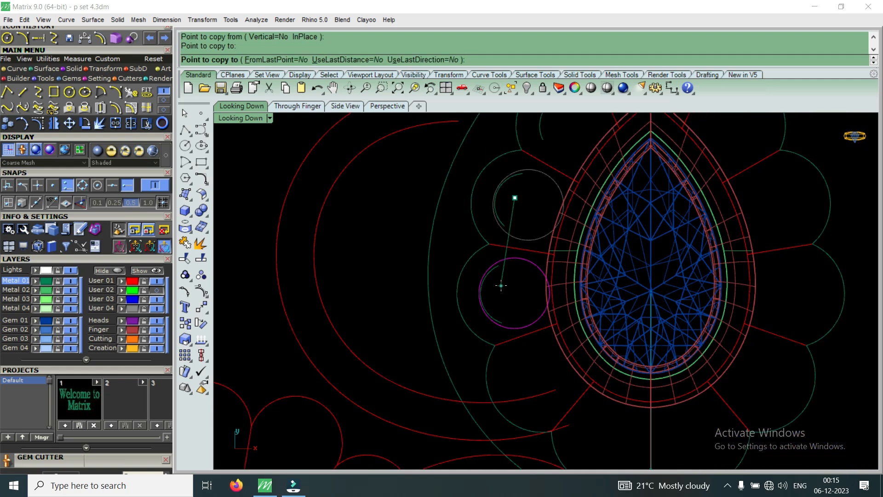
scroll(501, 286, "down", 3)
right_click(501, 287)
Compare the spacing of the two trial circles with the finished stones and petals around the central gem.
scroll(505, 271, "up", 7)
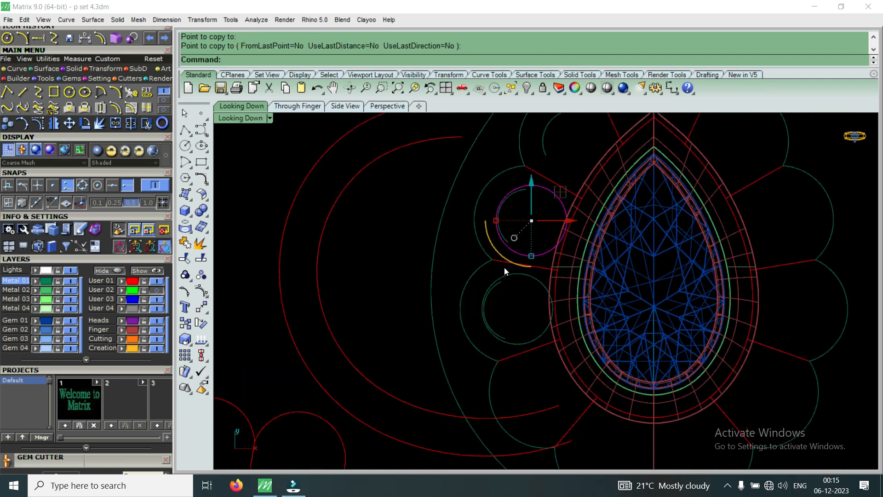
scroll(516, 252, "up", 1)
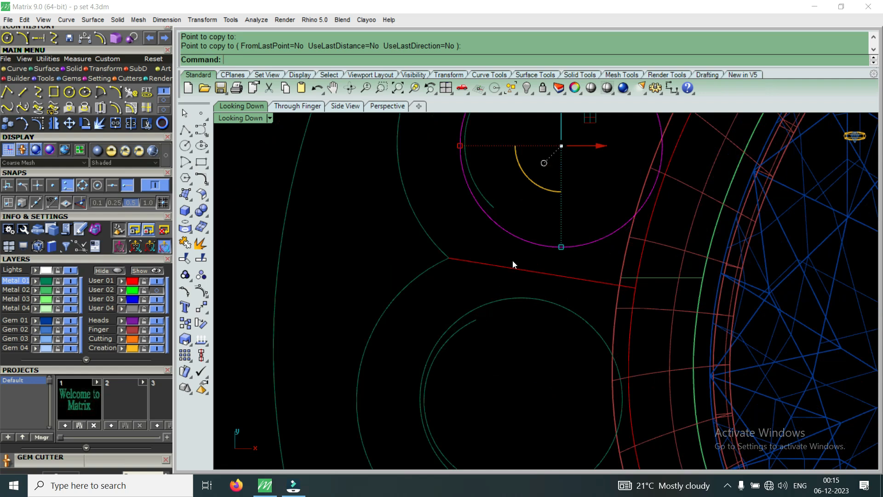
scroll(494, 246, "down", 2)
scroll(515, 257, "down", 3)
scroll(506, 253, "down", 4)
scroll(508, 325, "up", 12)
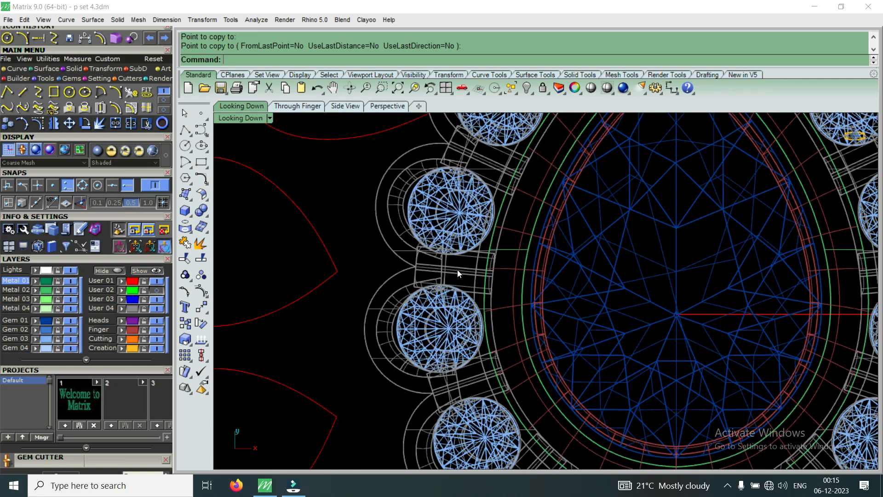
scroll(457, 269, "down", 8)
scroll(456, 210, "up", 5)
scroll(456, 210, "up", 8)
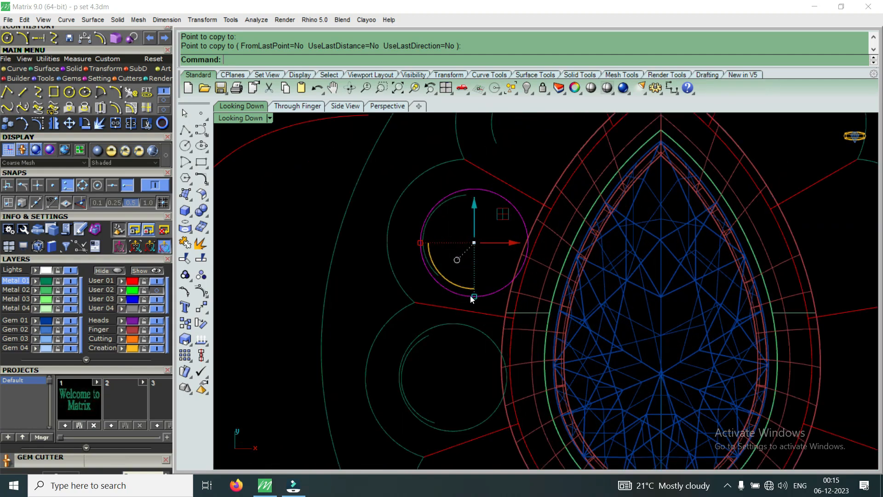
scroll(473, 296, "down", 3)
scroll(475, 294, "down", 7)
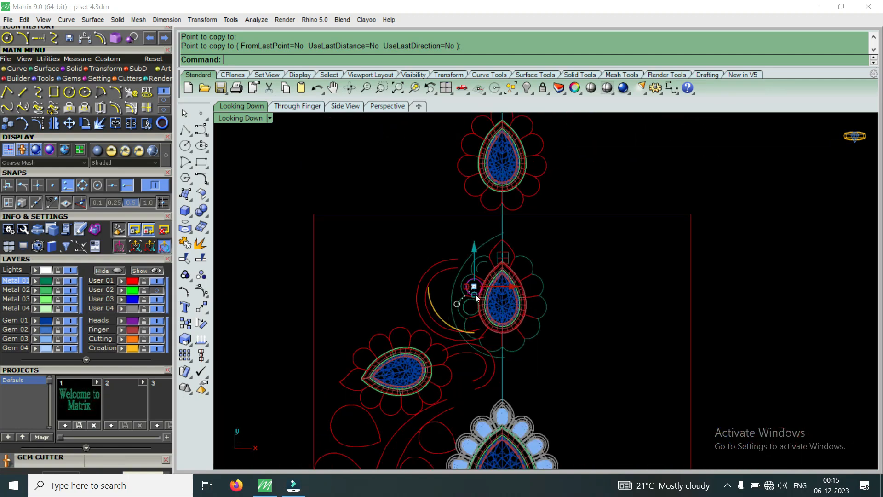
Show the reference photo, compare the trial circles with the stones around the upper gem, and hide the photo again.
left_click(157, 290)
scroll(504, 298, "up", 8)
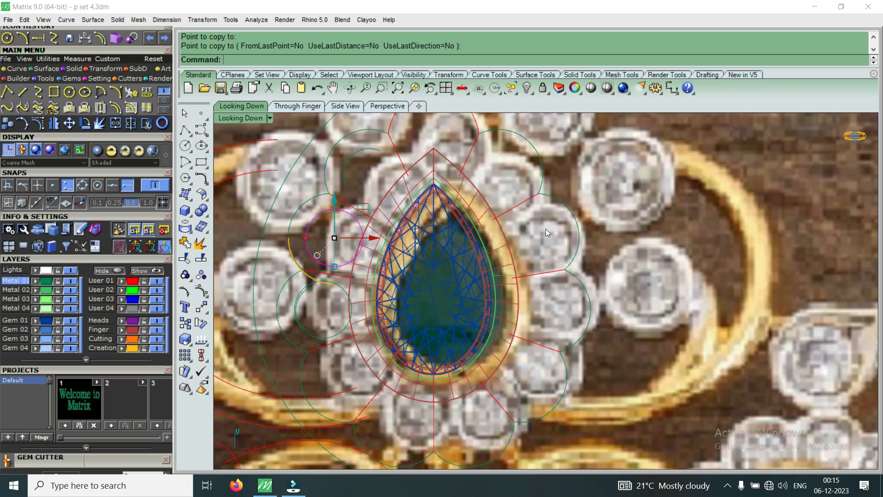
scroll(548, 239, "down", 3)
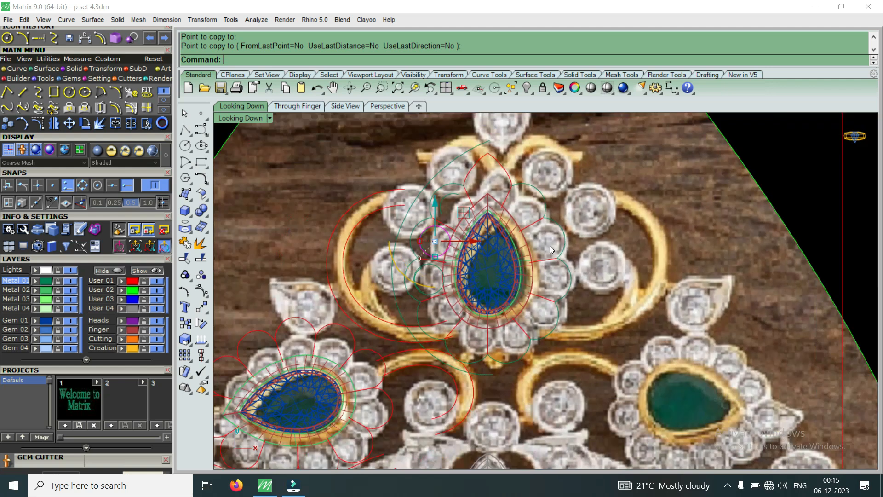
left_click(156, 291)
scroll(440, 233, "up", 3)
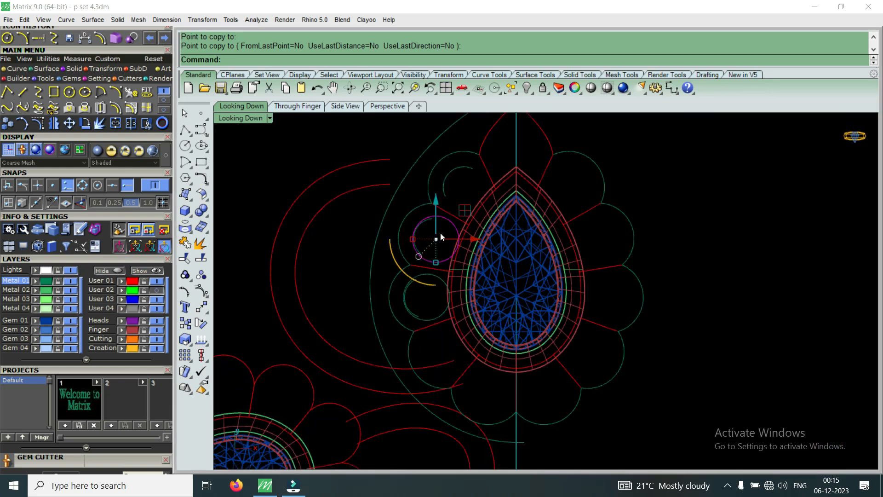
Delete both 1.5 mm circles and the offset arcs in the second and third left petals of the upper gem.
key("Delete")
scroll(440, 233, "up", 2)
key("Delete")
left_click(410, 239)
key("Delete")
left_click_drag(384, 353, 384, 354)
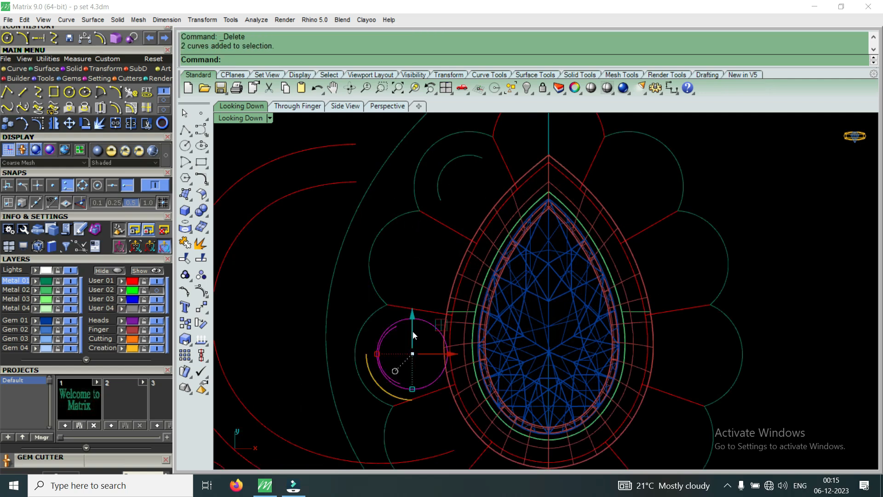
key("Delete")
scroll(445, 222, "down", 4)
scroll(492, 382, "up", 2)
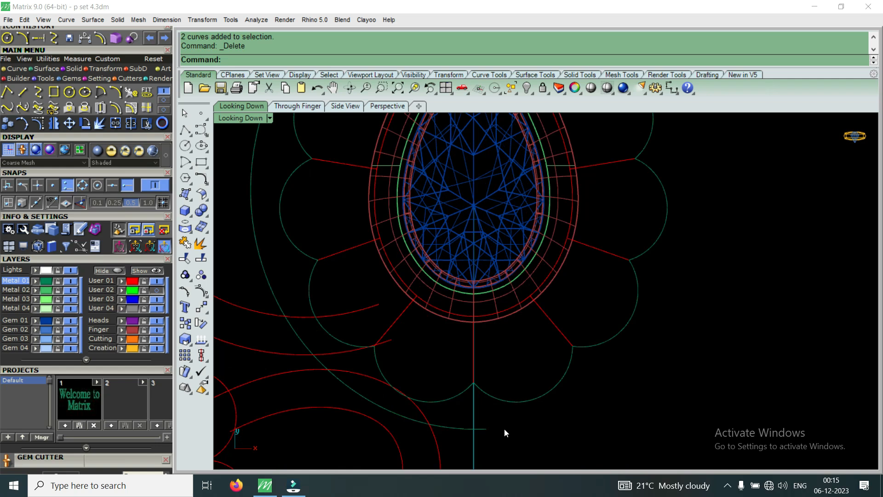
left_click_drag(463, 431, 463, 431)
scroll(485, 402, "down", 5)
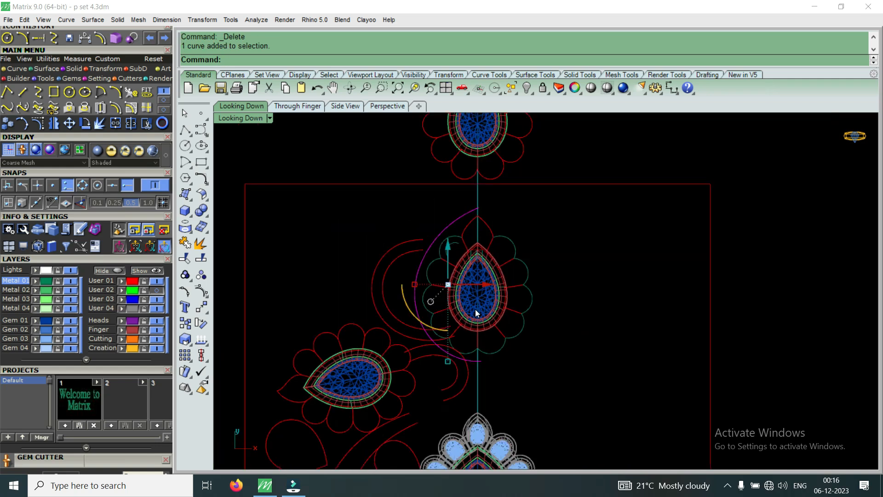
scroll(477, 258, "up", 4)
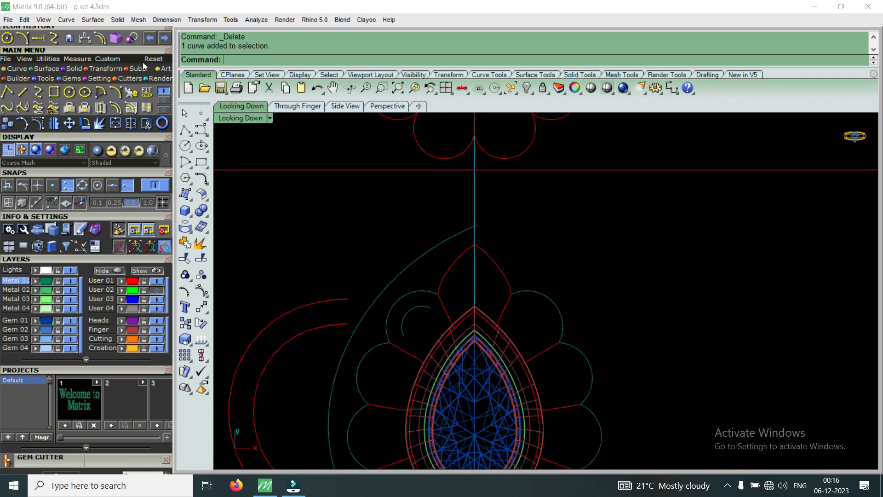
left_click(22, 92)
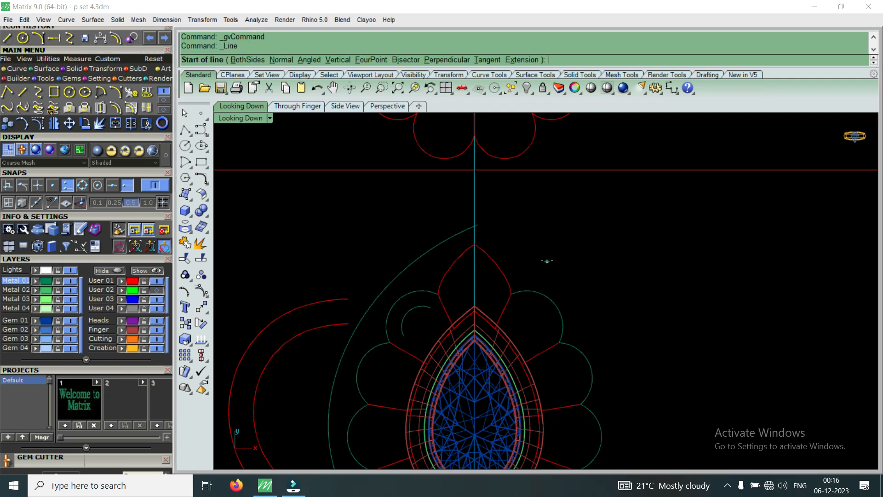
type("0")
key("Return")
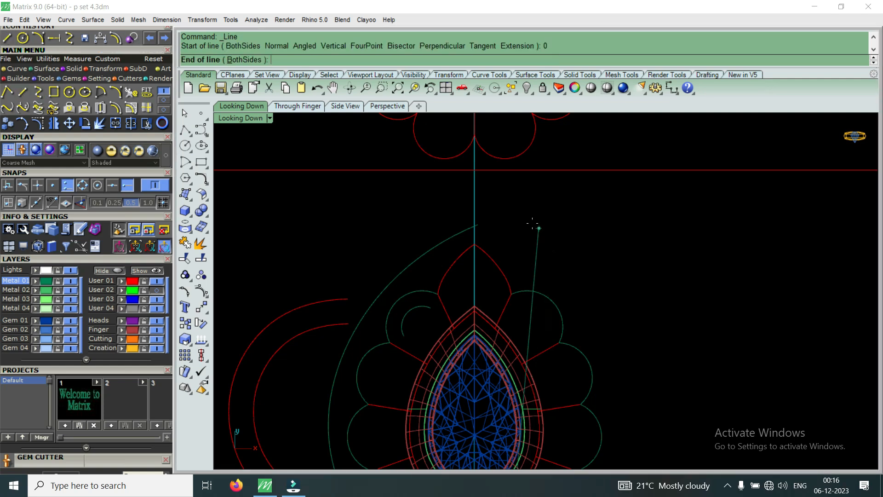
key("Escape")
Trim both overhanging ends of the upper gem's large outer arc at the vertical centre line.
scroll(479, 217, "up", 1)
scroll(479, 219, "up", 2)
left_click(455, 246)
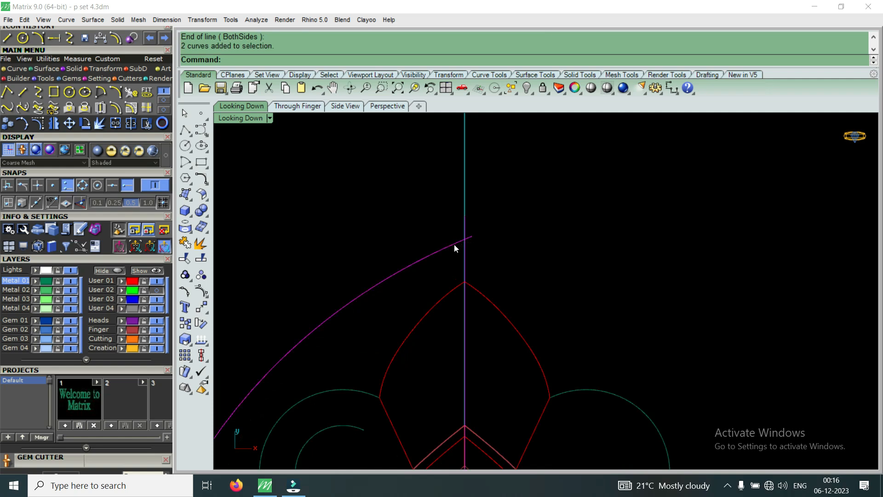
left_click(150, 125)
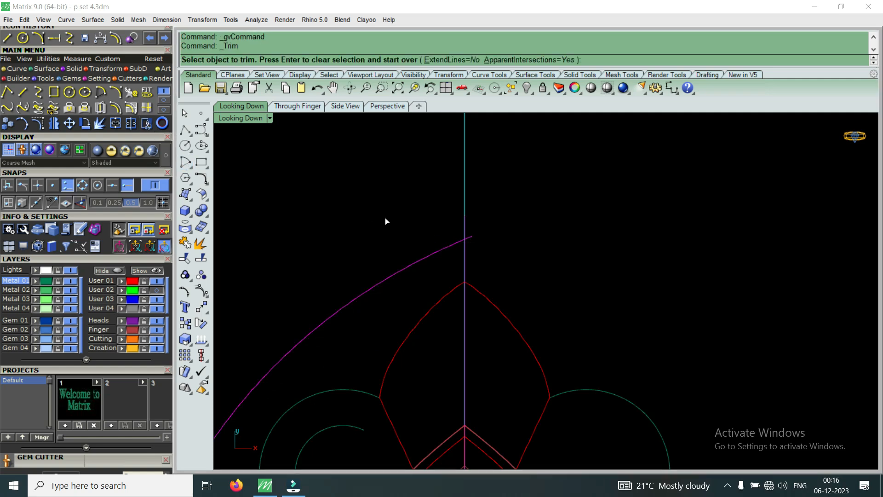
left_click(474, 238)
scroll(476, 223, "down", 3)
scroll(468, 333, "up", 3)
left_click(446, 357)
scroll(446, 357, "down", 3)
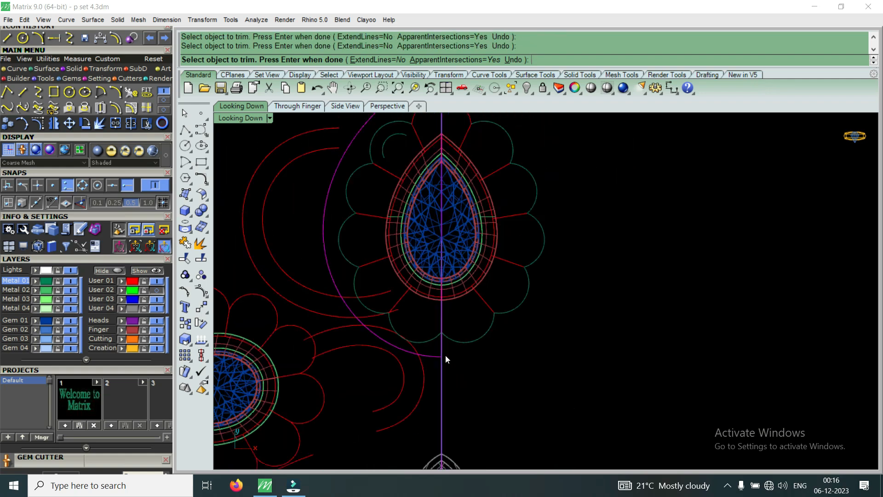
key("Return")
Rebuild the trimmed outer arc with 9 control points and degree 3.
scroll(435, 357, "down", 3)
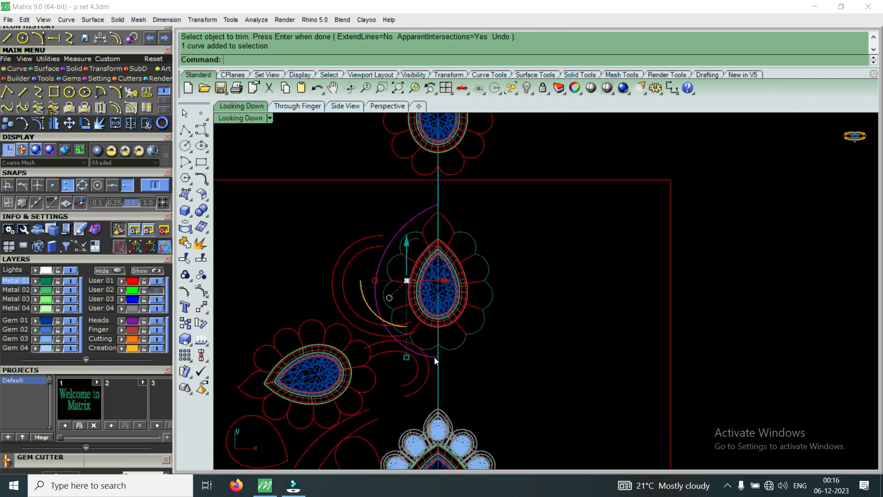
type("rebuild")
key("Return")
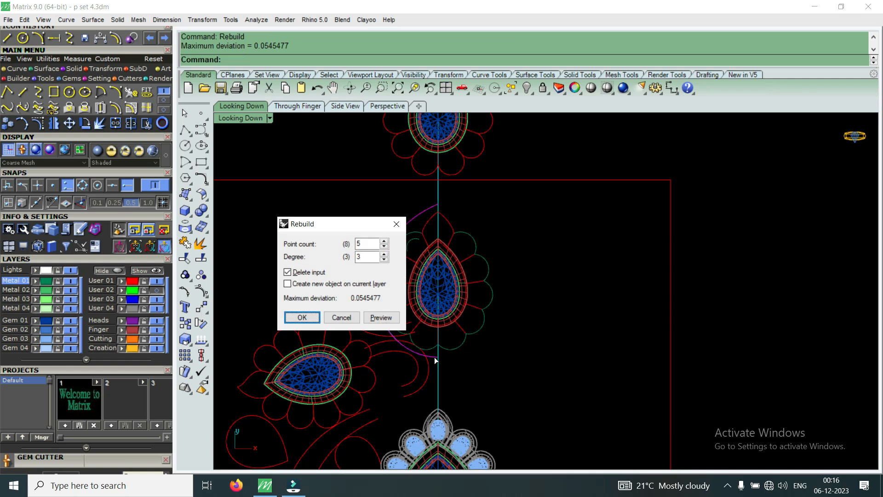
left_click(365, 244)
key("BackSpace")
type("7")
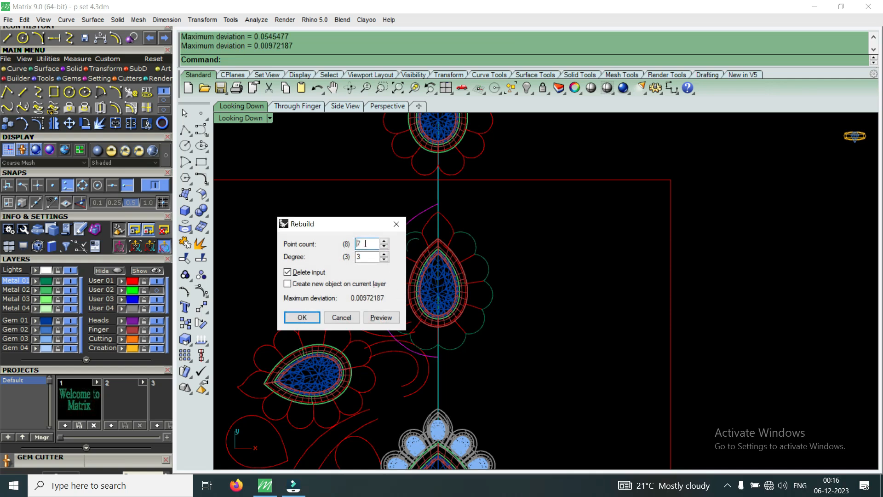
left_click(315, 318)
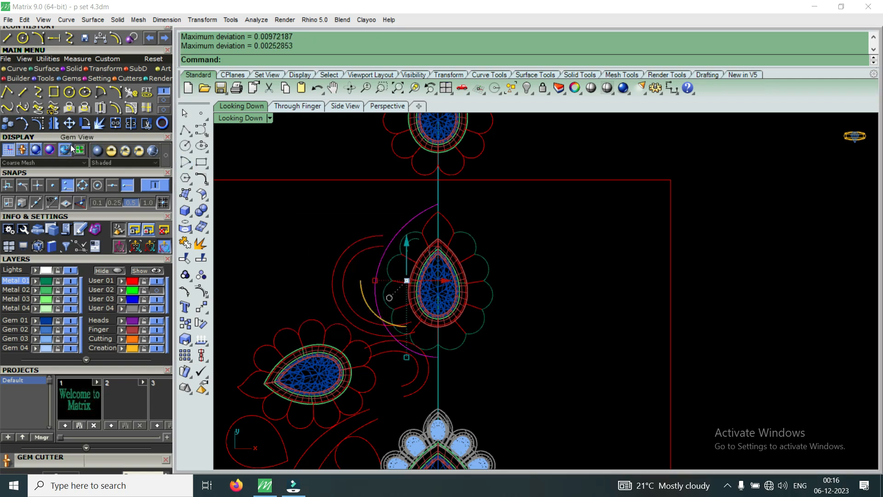
Turn on the outer arc's control points and shift the pair just below its upper end towards the gem.
left_click(43, 124)
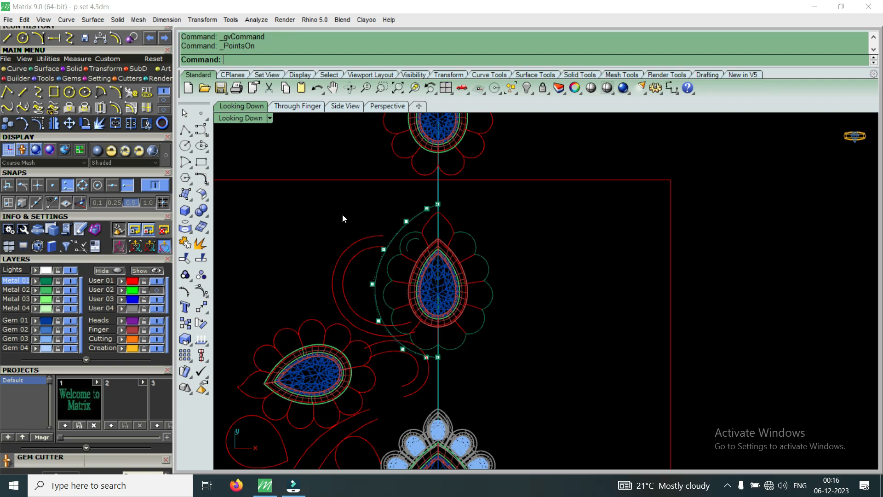
scroll(368, 216, "up", 3)
left_click_drag(411, 197, 492, 233)
scroll(478, 220, "up", 2)
left_click_drag(467, 178, 482, 182)
scroll(482, 181, "down", 6)
scroll(429, 242, "up", 4)
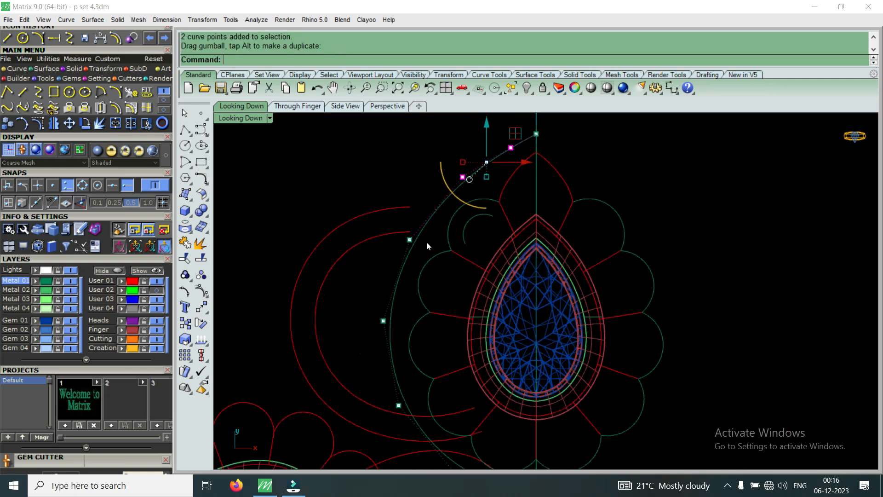
Move the control points along the outer arc's upper-left side and left flank slightly inward, closer to the petals.
left_click_drag(390, 256, 482, 174)
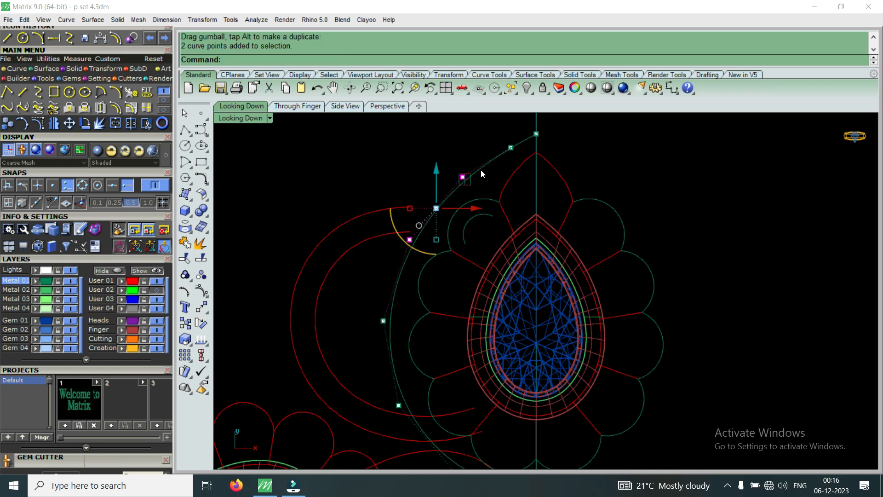
scroll(460, 175, "up", 2)
left_click_drag(428, 180, 462, 186)
scroll(461, 187, "down", 3)
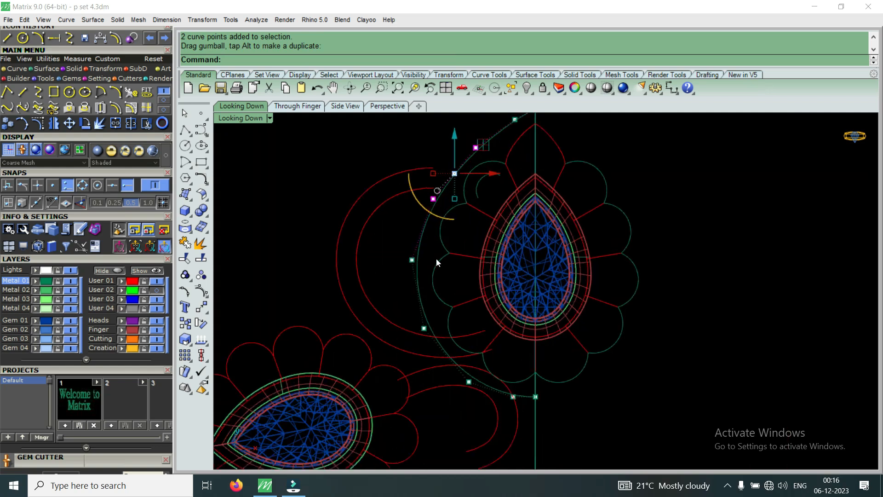
scroll(436, 260, "up", 2)
left_click_drag(380, 278, 445, 180)
left_click_drag(449, 222, 458, 222)
scroll(458, 229, "down", 2)
Raise the two control points beside the outer arc's lower end slightly towards the bottom petals.
scroll(457, 340, "up", 2)
left_click_drag(451, 374, 535, 344)
scroll(495, 340, "up", 2)
left_click_drag(439, 331, 542, 369)
mouse_move(492, 327)
left_mouse_down()
mouse_move(504, 317)
mouse_move(482, 341)
left_mouse_up()
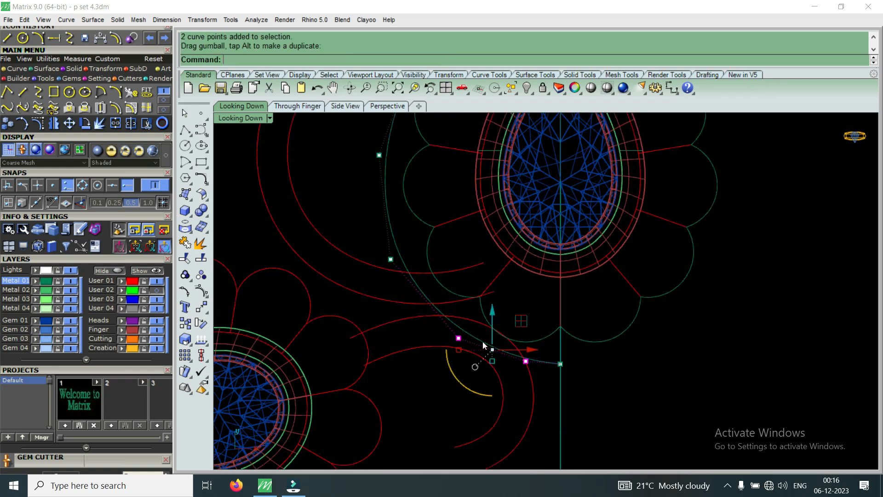
Raise the outer arc's lower end point along the centre line, level with its neighbouring control point.
scroll(482, 345, "down", 2)
scroll(473, 282, "up", 5)
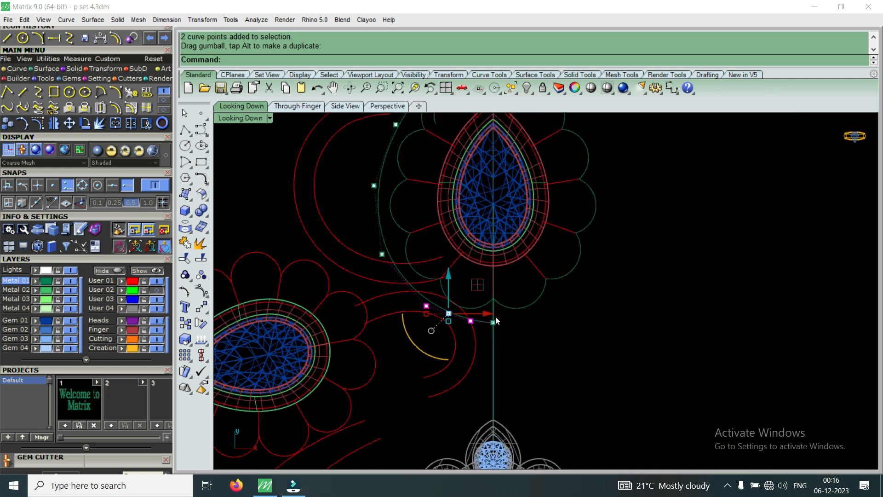
left_click(493, 323)
left_click_drag(491, 293, 492, 289)
scroll(505, 293, "up", 2)
left_click_drag(408, 355, 524, 307)
scroll(501, 328, "down", 8)
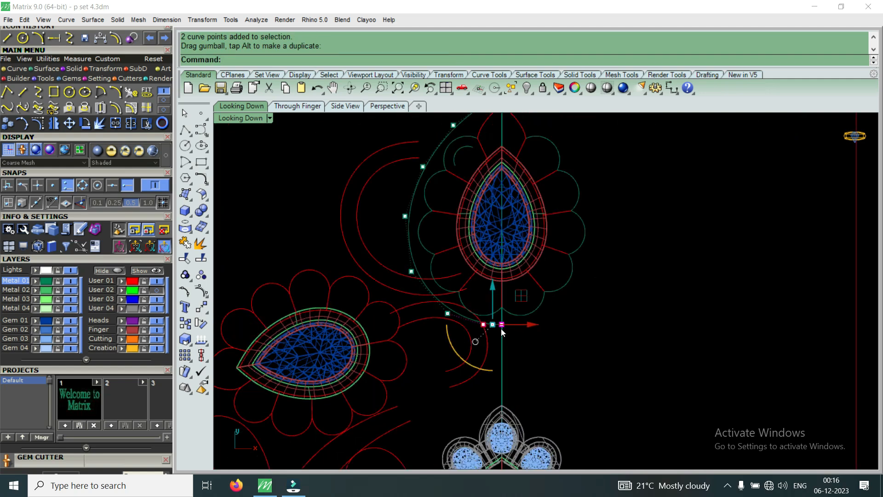
Delete the leftover offset arc inside the upper gem's first left petal.
scroll(477, 214, "up", 3)
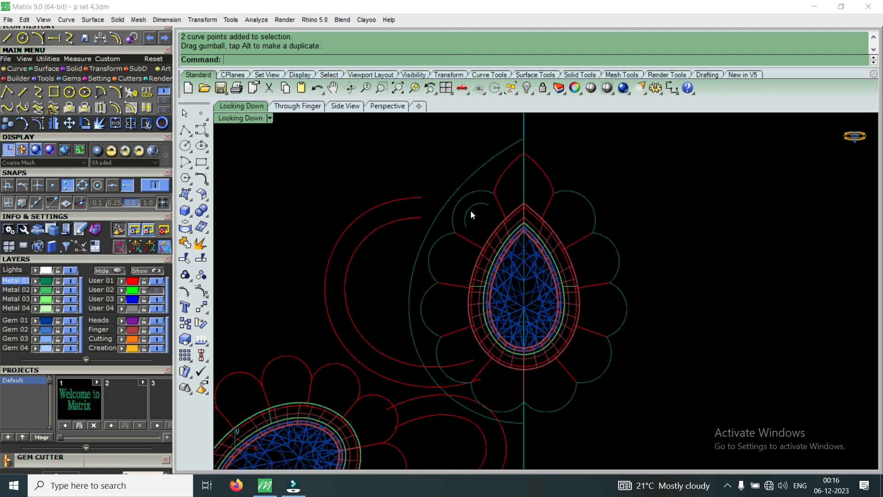
left_click(469, 211)
key("Delete")
scroll(492, 234, "down", 4)
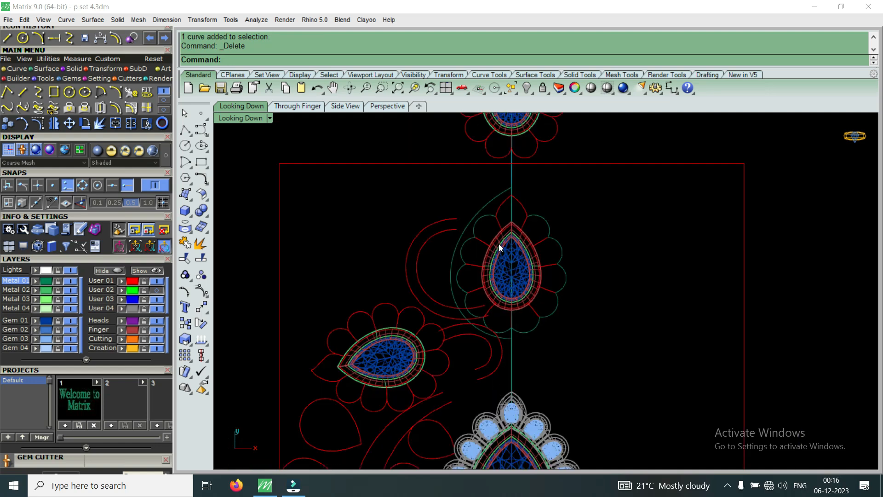
scroll(502, 256, "down", 1)
scroll(516, 184, "up", 2)
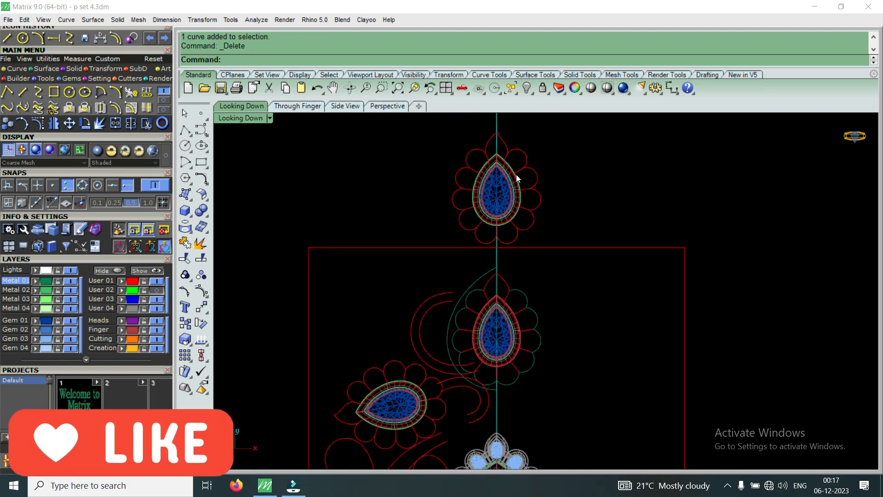
Copy the upper gem motif with its petals and outer arc straight up, above the separate gem motif over the frame.
scroll(506, 320, "up", 2)
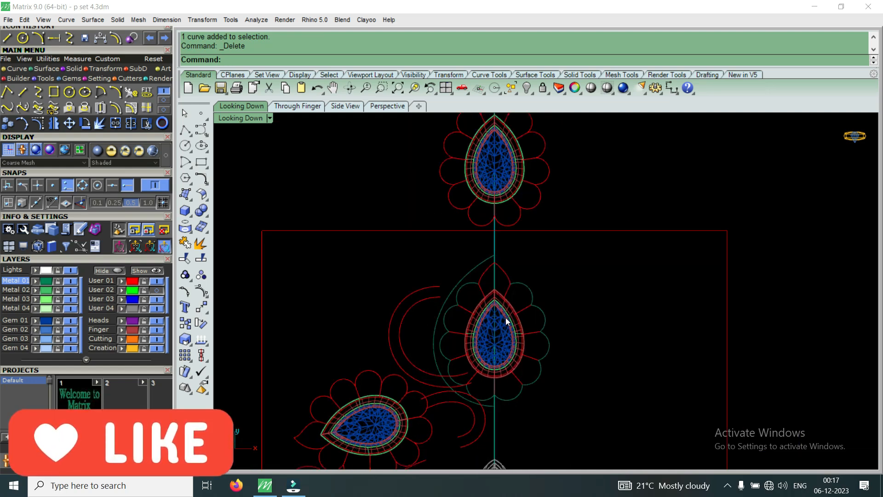
scroll(506, 321, "down", 2)
scroll(499, 307, "up", 1)
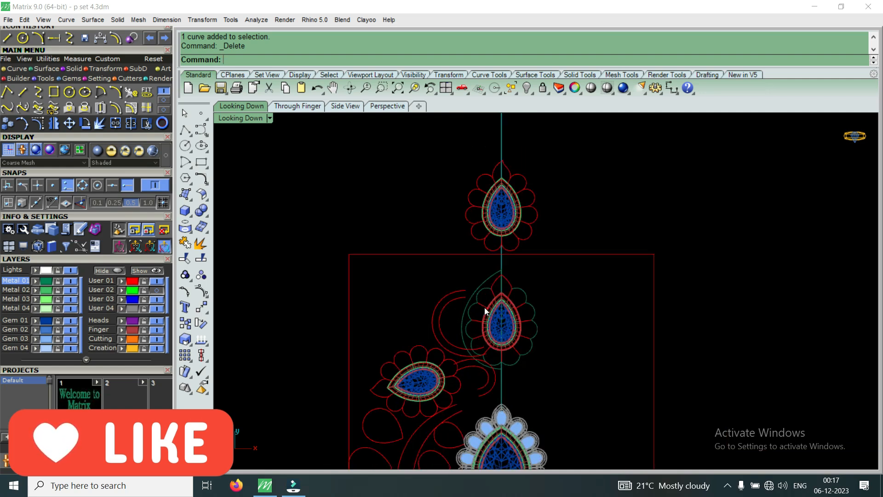
scroll(479, 285, "up", 1)
scroll(479, 286, "up", 1)
scroll(468, 271, "down", 2)
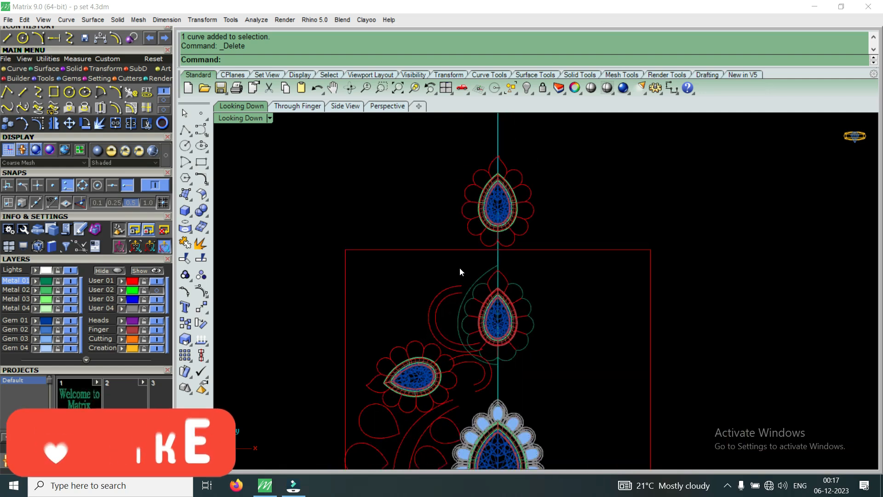
left_click_drag(455, 261, 540, 368)
scroll(538, 363, "down", 3)
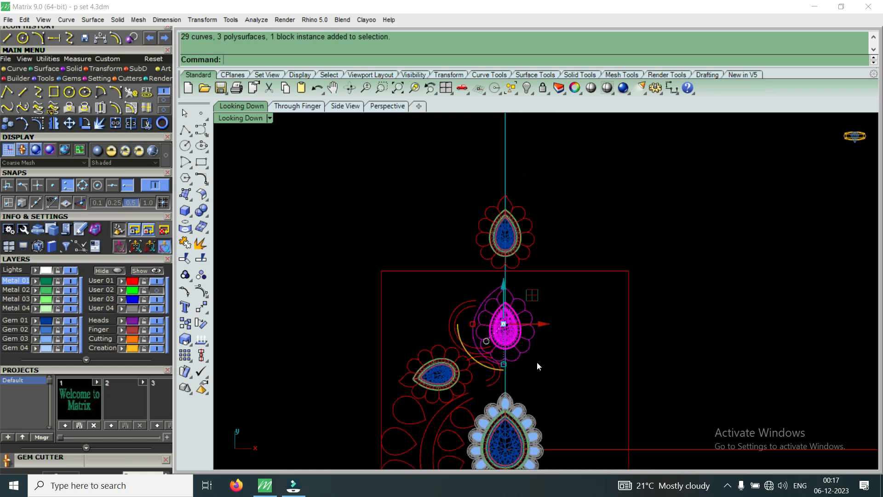
left_click(7, 123)
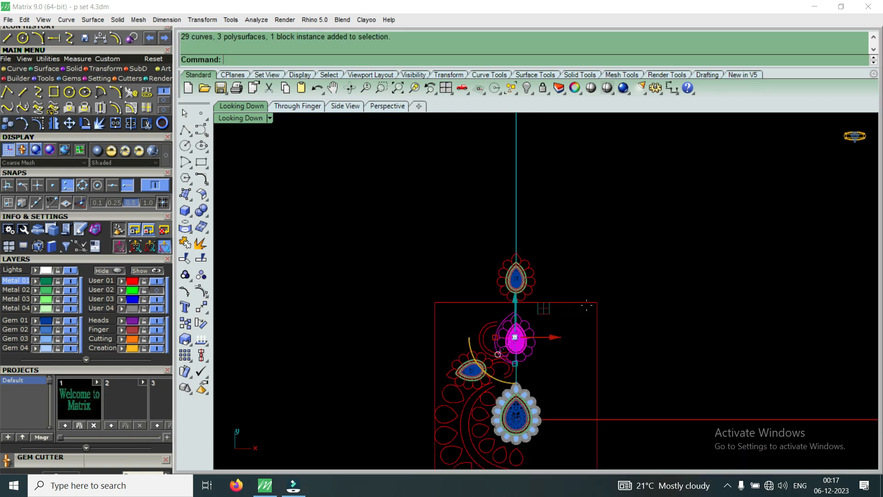
left_click(635, 317)
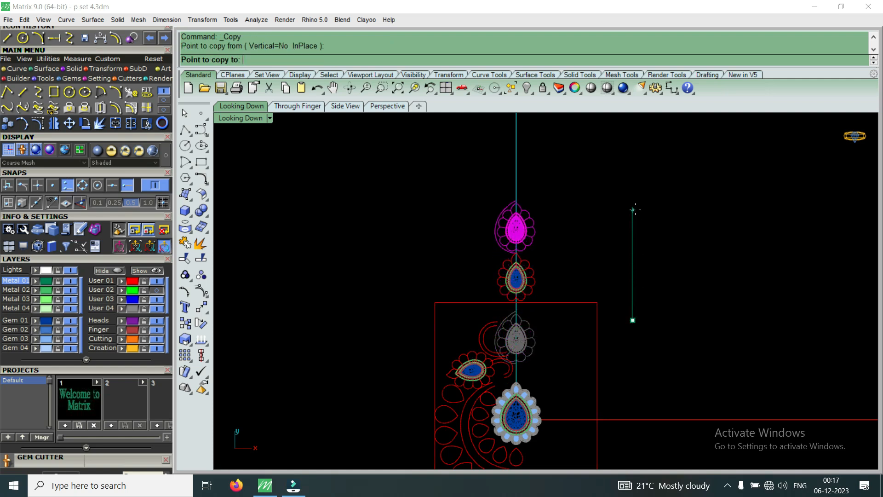
left_click(634, 208)
key("Return")
Ungroup the red-petalled gem motif that sits between the new copy and the frame.
scroll(559, 259, "up", 4)
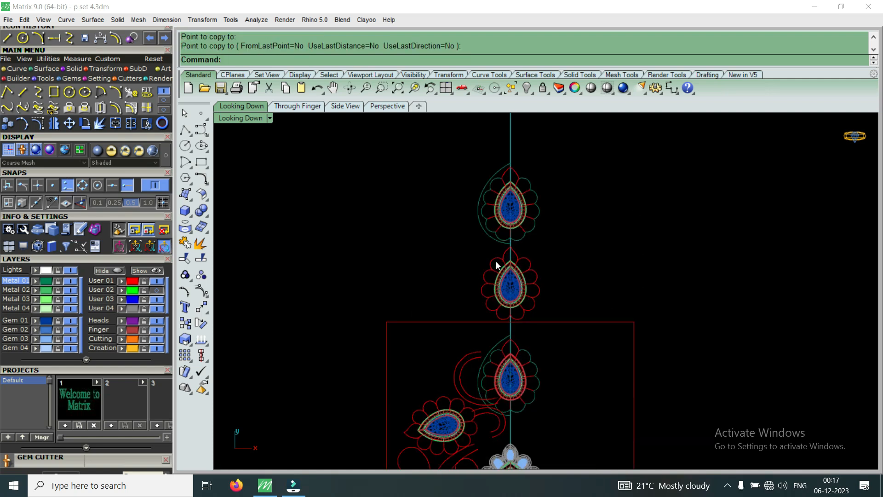
left_click_drag(554, 334, 554, 333)
scroll(511, 220, "up", 2)
key("Escape")
scroll(522, 230, "up", 2)
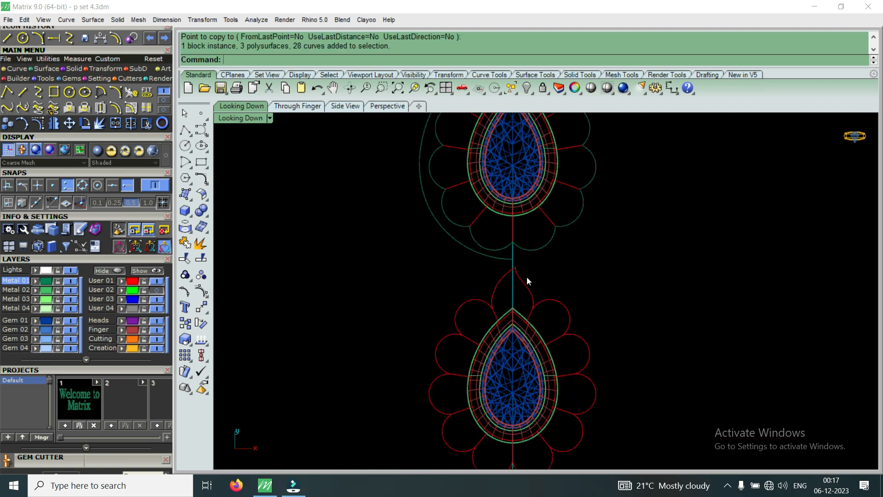
left_click(521, 285)
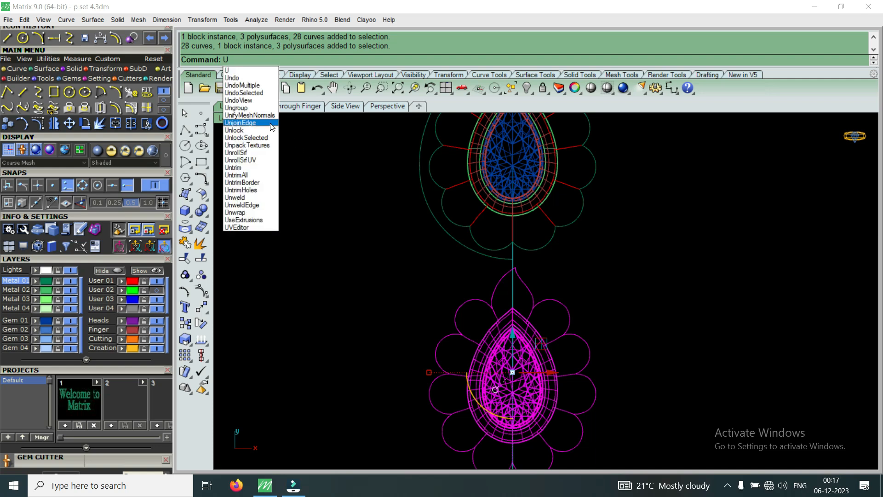
left_click(252, 112)
scroll(525, 291, "up", 2)
key("Escape")
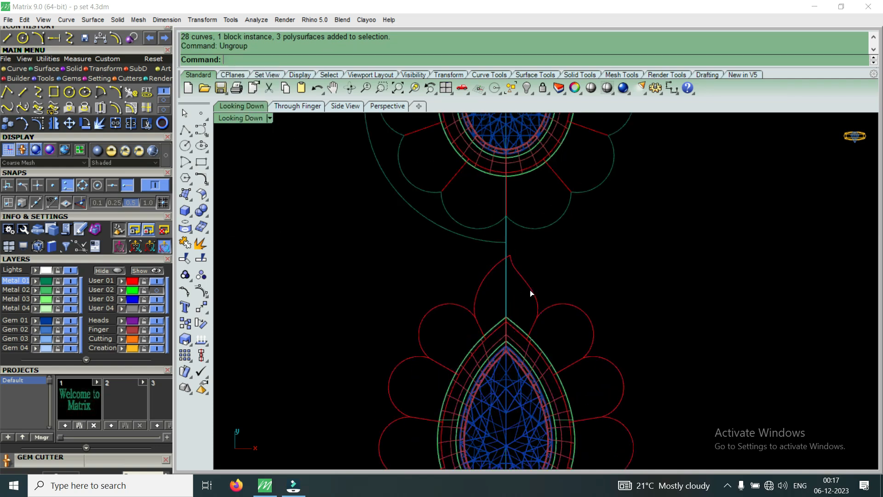
Move the two curves of the ungrouped motif's pointed top petal up onto the copied motif's top petal.
left_click(528, 290)
left_click(490, 279)
scroll(505, 315, "down", 6)
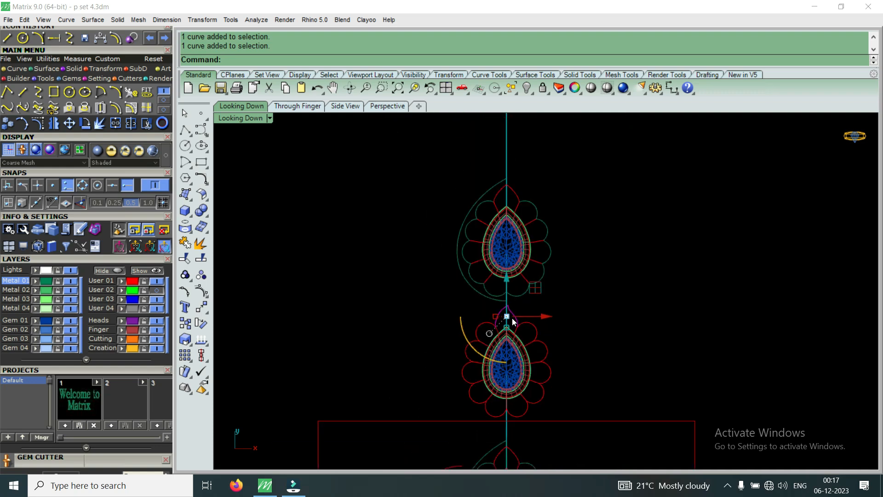
scroll(502, 303, "up", 1)
left_click_drag(506, 291, 514, 194)
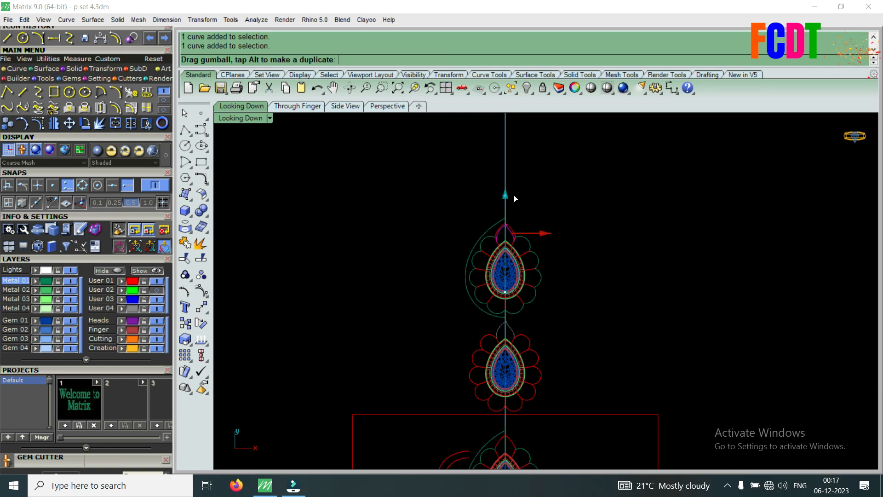
scroll(512, 220, "up", 8)
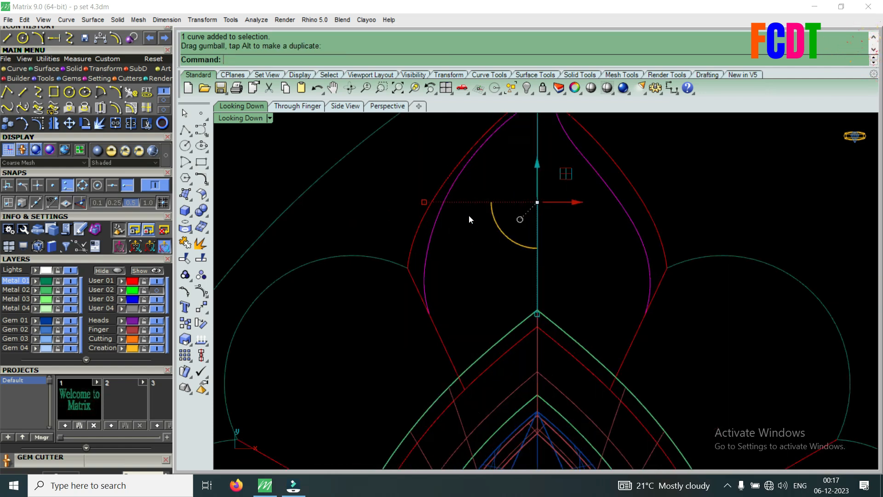
Widen the two moved petal curves and shift them slightly up until they match the side corners of the copied motif's top petal.
left_click_drag(424, 202, 415, 204)
scroll(496, 321, "down", 4)
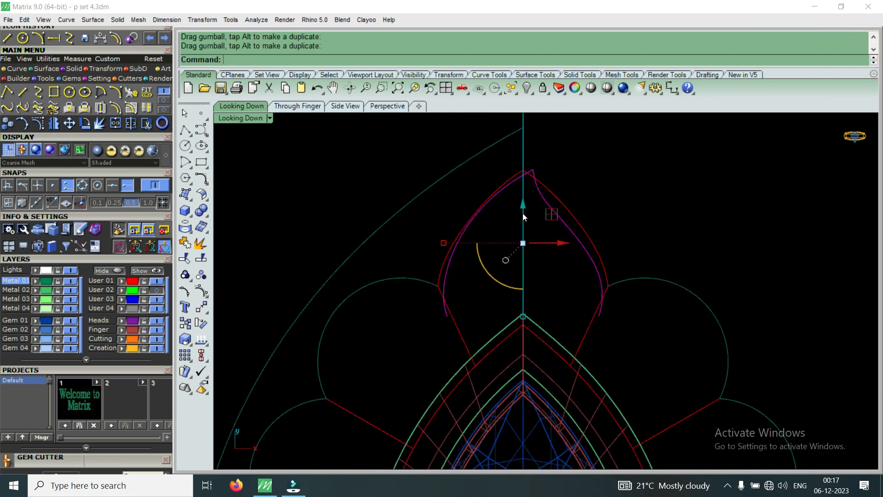
scroll(524, 216, "up", 2)
left_click_drag(426, 250, 416, 250)
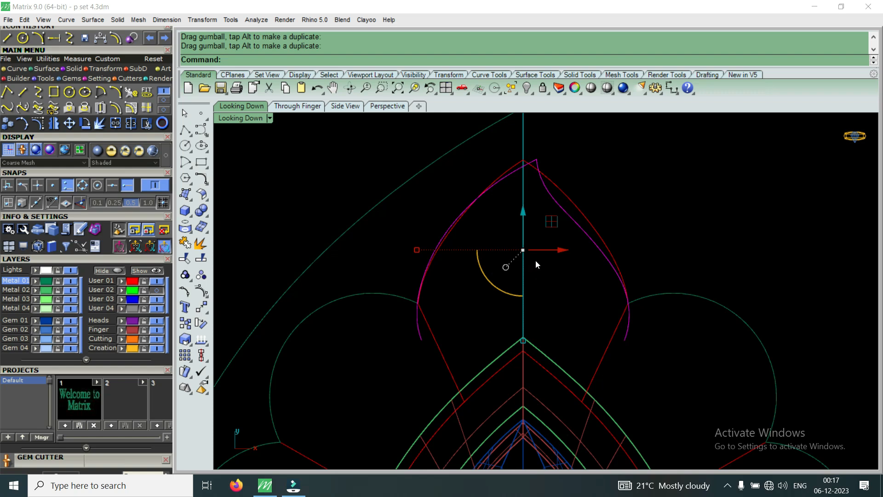
left_click_drag(527, 213, 529, 206)
scroll(426, 305, "up", 5)
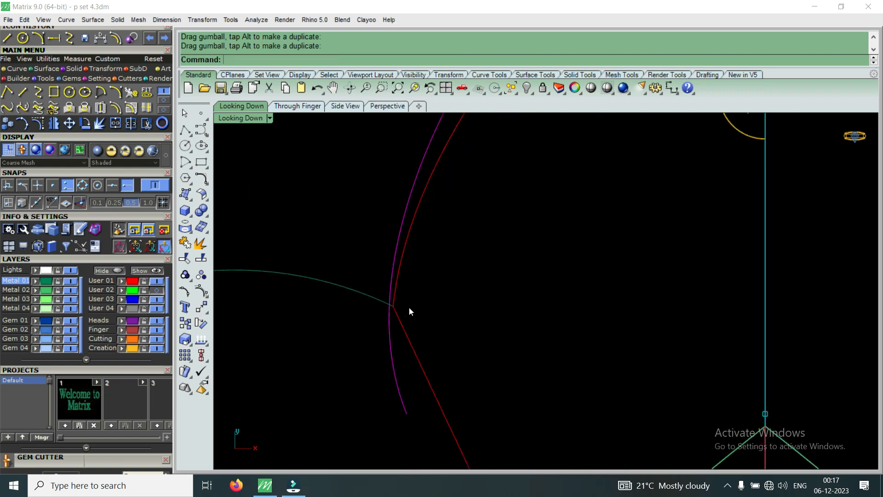
scroll(425, 251, "up", 2)
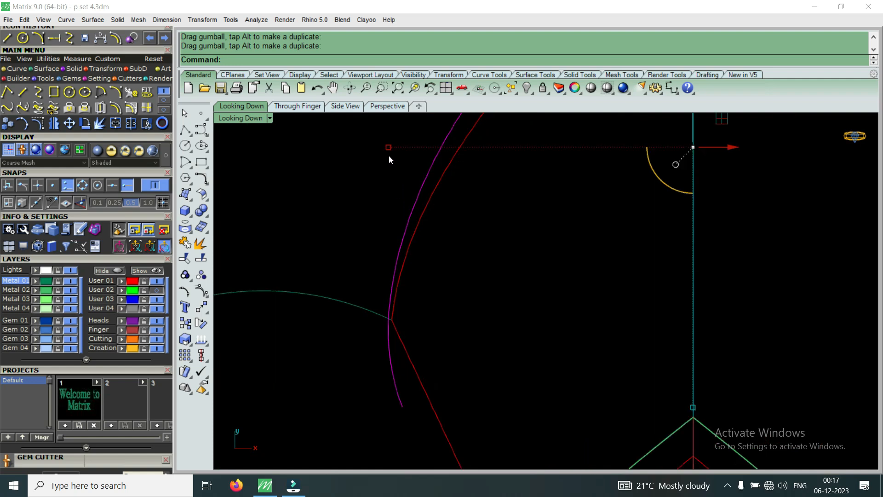
left_click_drag(388, 150, 393, 149)
scroll(389, 184, "down", 5)
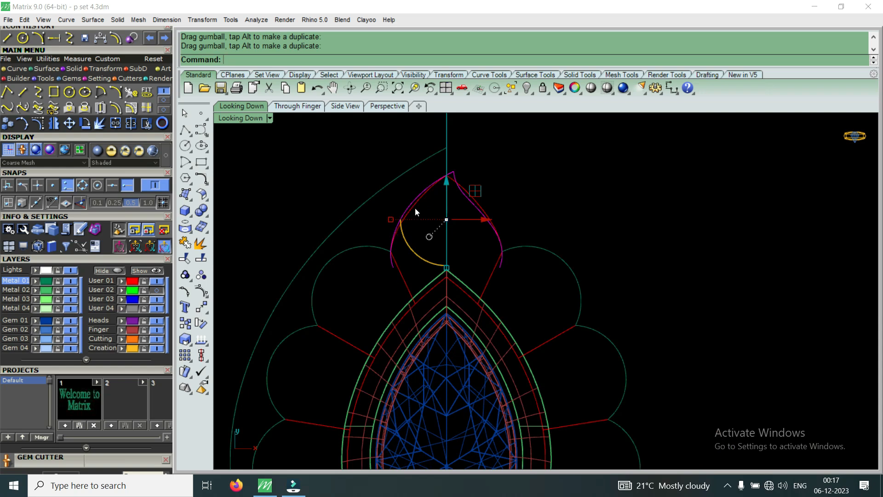
scroll(414, 208, "down", 3)
scroll(409, 204, "up", 1)
key("Escape")
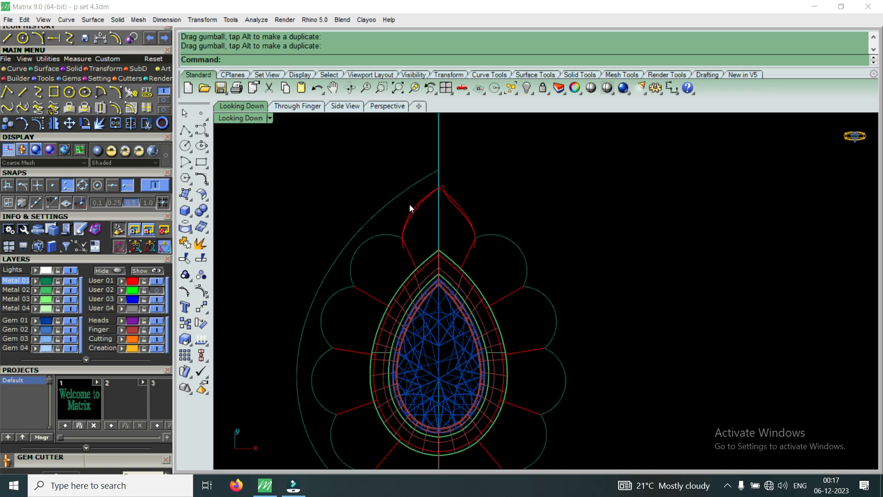
scroll(409, 207, "up", 4)
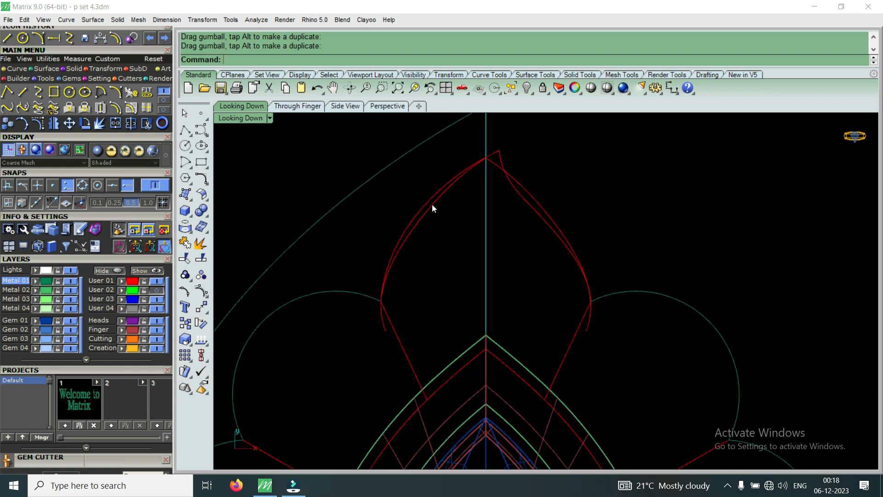
left_click(423, 208)
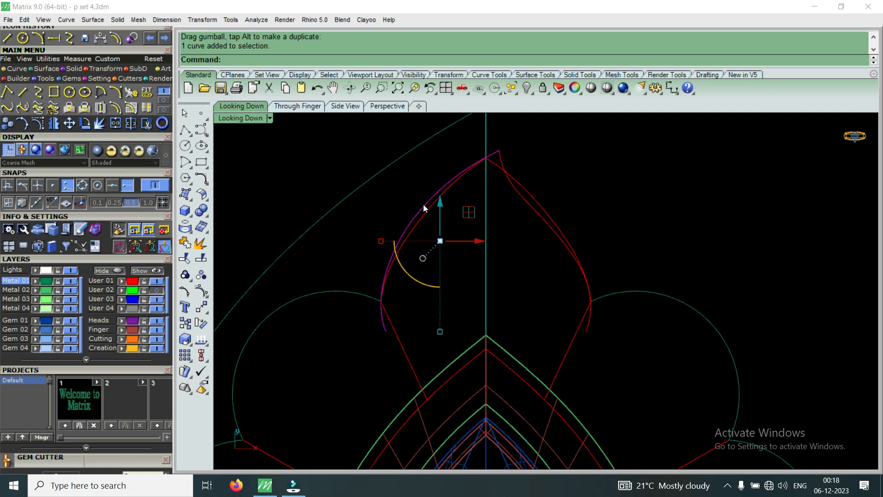
key("Delete")
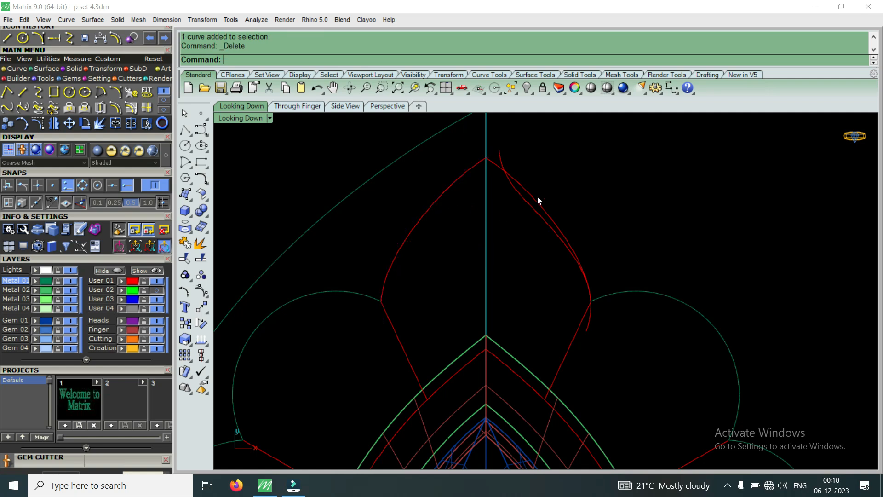
key("ctrl+z")
key("Escape")
Delete the two original side curves of the copied motif's top petal, keeping the newly fitted curves.
scroll(477, 169, "up", 4)
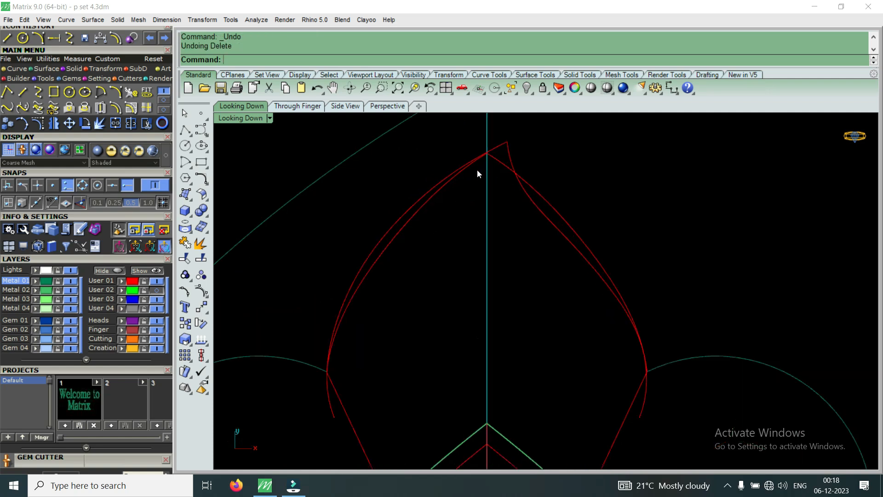
left_click(436, 190)
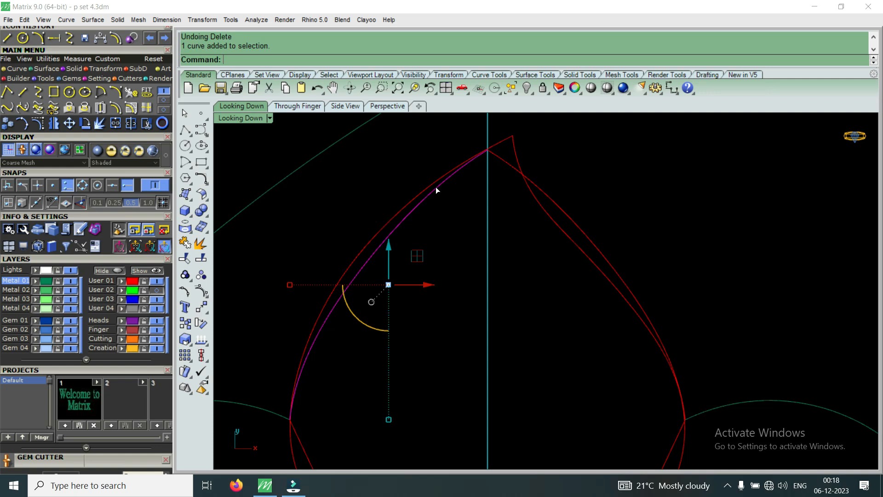
key("Delete")
left_click(546, 195)
key("Delete")
scroll(511, 185, "down", 8)
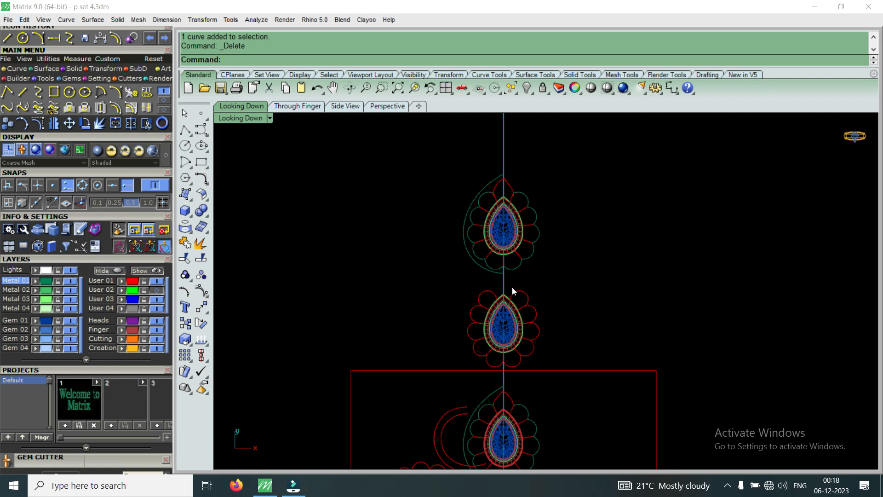
key("ctrl+z")
key("ctrl+z")
key("ctrl+z")
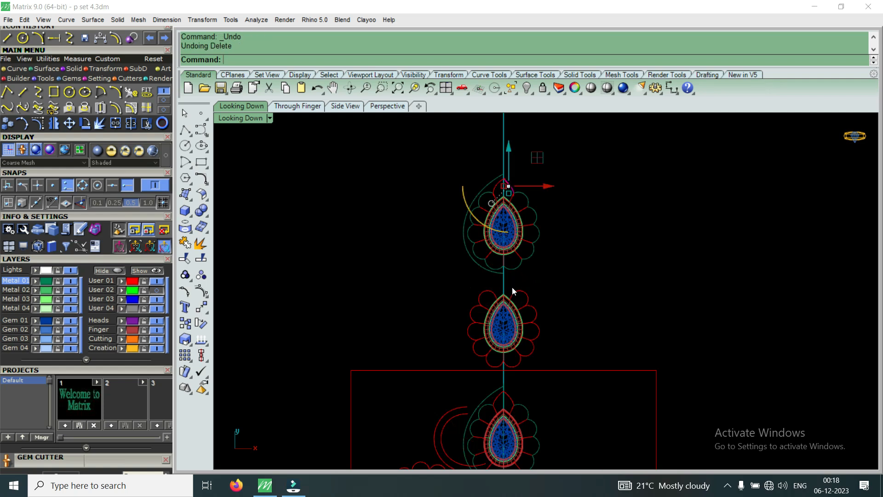
key("ctrl+z")
left_click(512, 287)
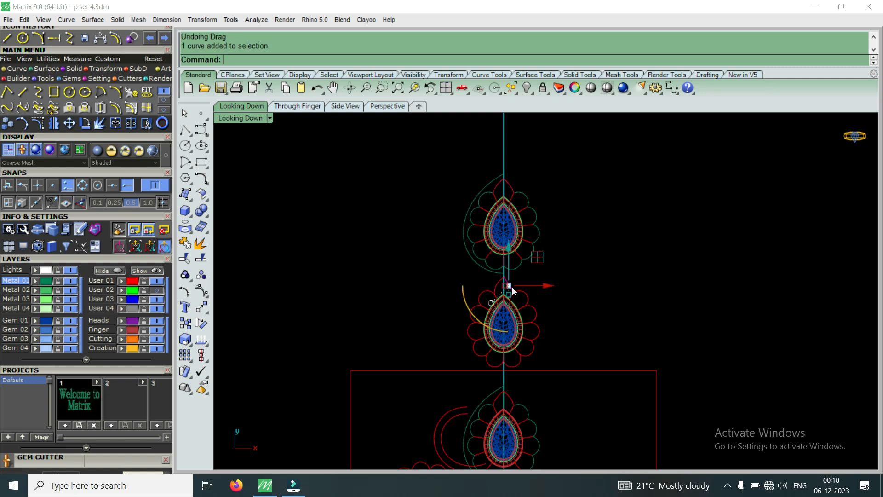
scroll(497, 289, "up", 3)
left_click(485, 284)
scroll(485, 284, "down", 3)
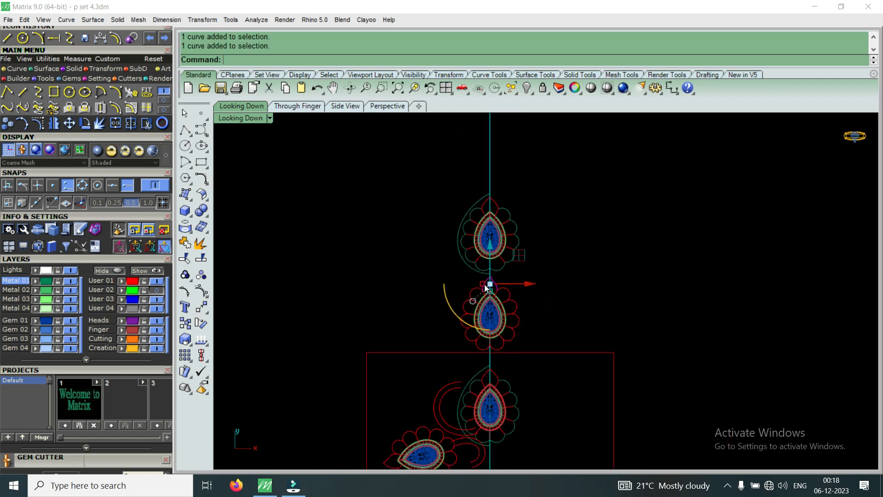
scroll(485, 284, "up", 2)
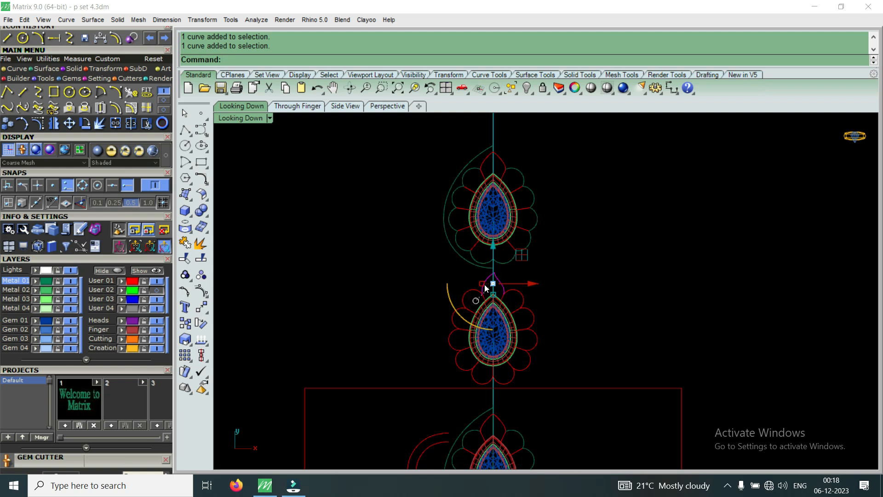
key("ctrl+y")
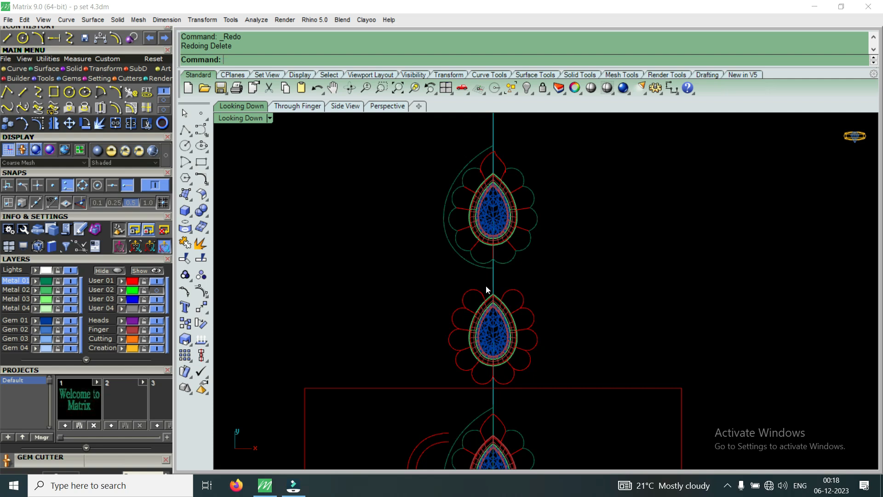
Delete the whole ungrouped red-petalled gem motif between the copied motif and the frame.
scroll(550, 269, "down", 1)
left_click_drag(460, 274, 553, 372)
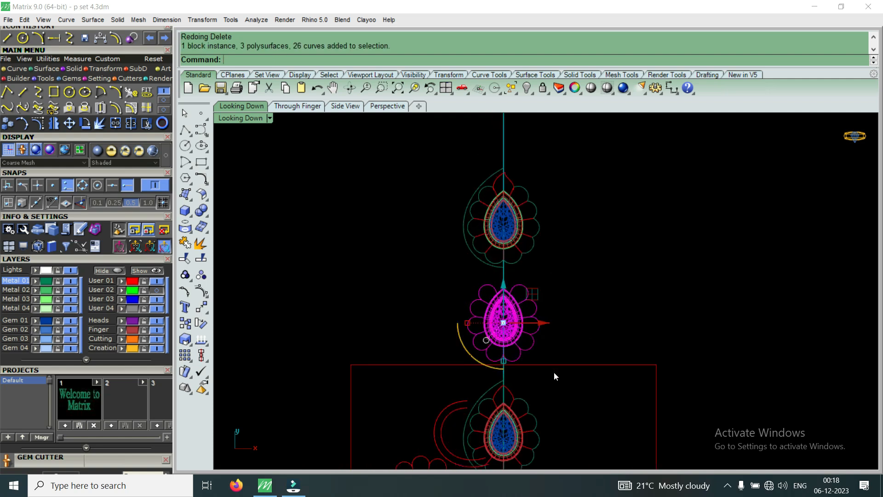
key("Delete")
Split the top petal's left curve at its corner with the neighbouring petal and delete the overhanging lower piece.
scroll(483, 186, "up", 6)
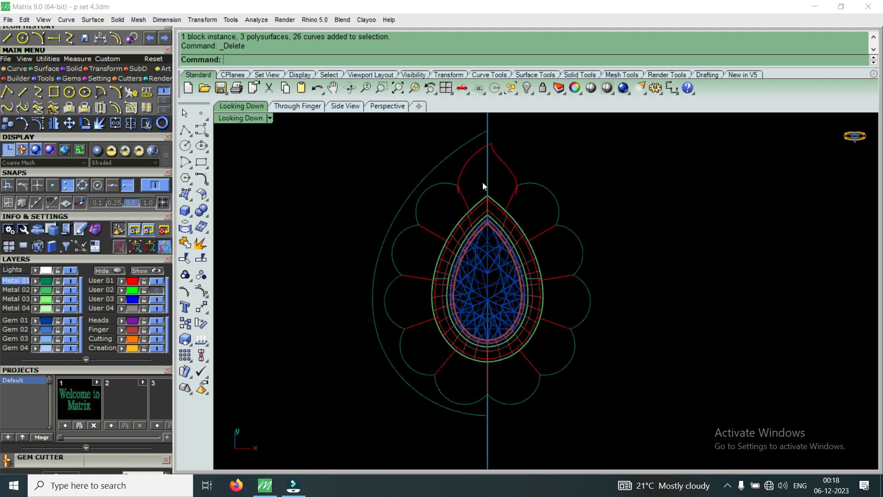
left_click(437, 198)
scroll(437, 202, "up", 3)
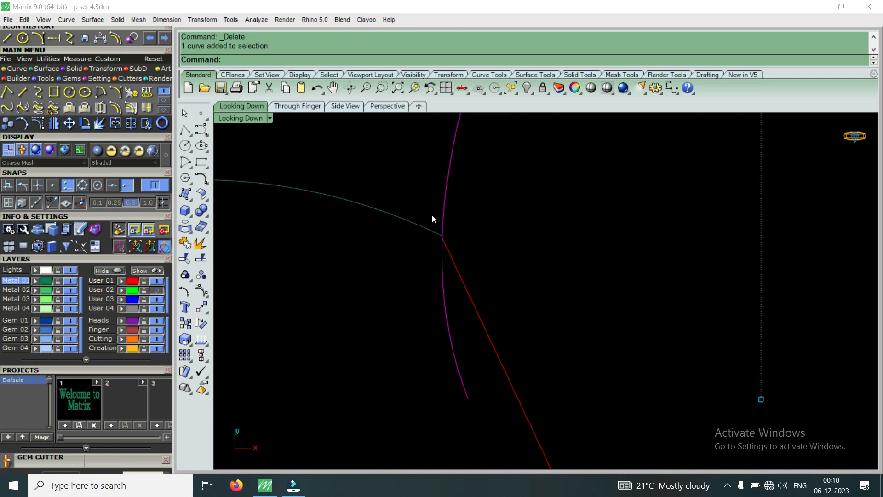
left_click(140, 122)
left_click(273, 60)
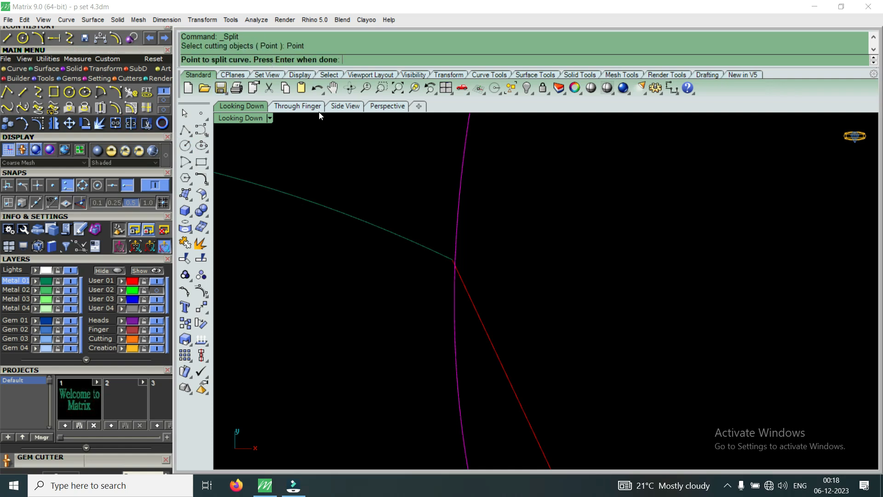
left_click(455, 260)
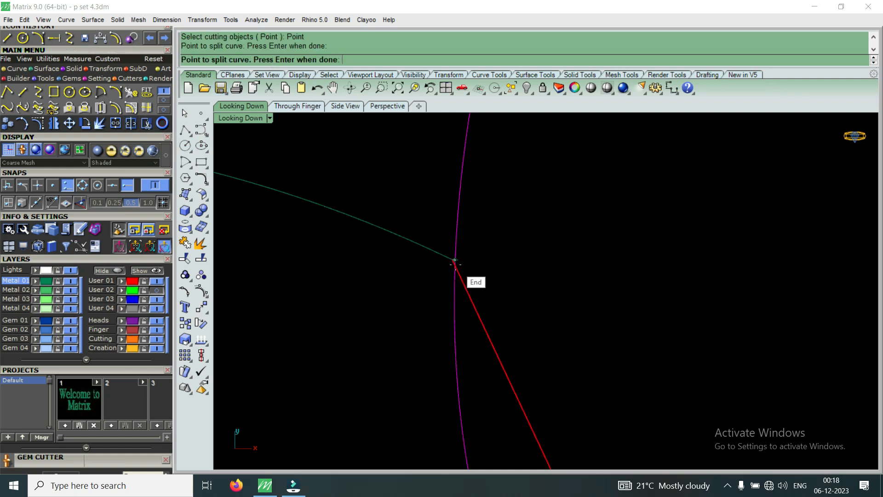
key("Return")
left_click(457, 311)
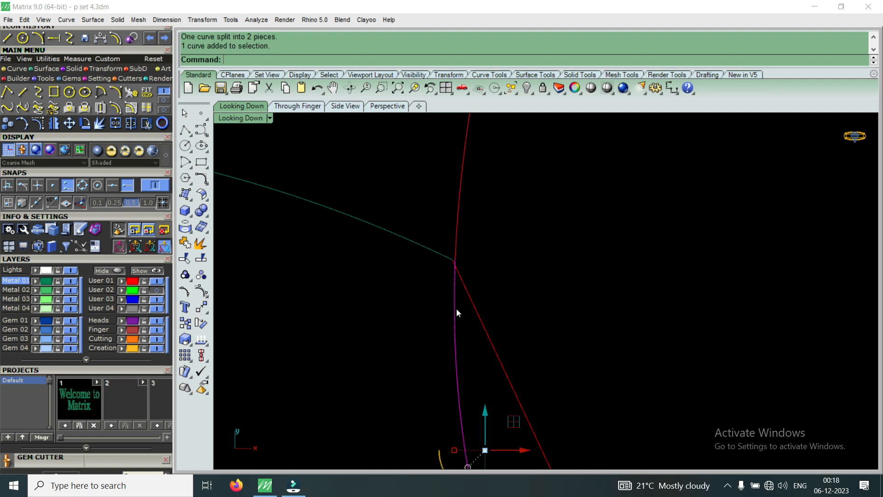
key("Delete")
scroll(441, 276, "down", 5)
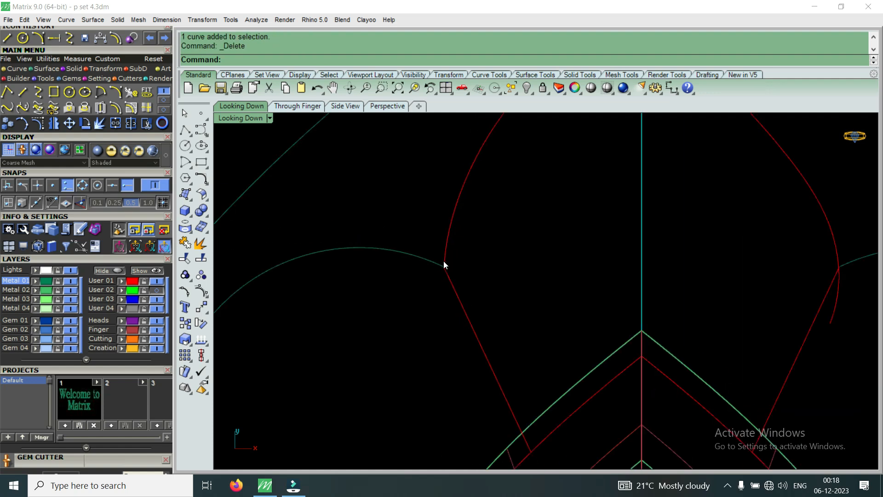
Split the top petal's right curve at its corner with the neighbouring petal and delete the overhanging lower piece.
left_click(598, 237)
key("Return")
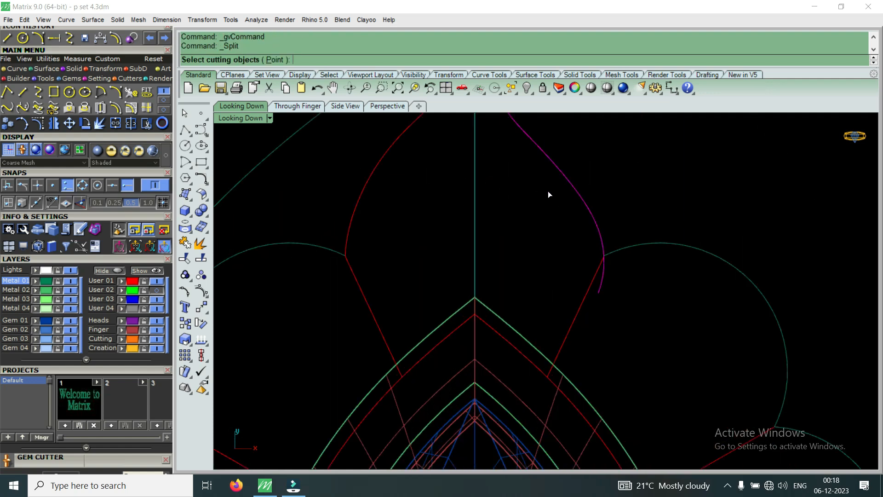
left_click(282, 60)
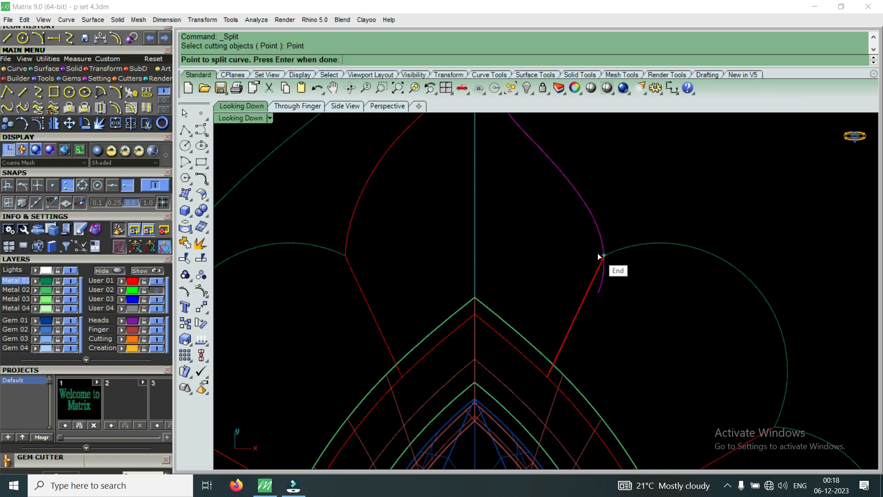
left_click(601, 259)
key("Return")
left_click(606, 281)
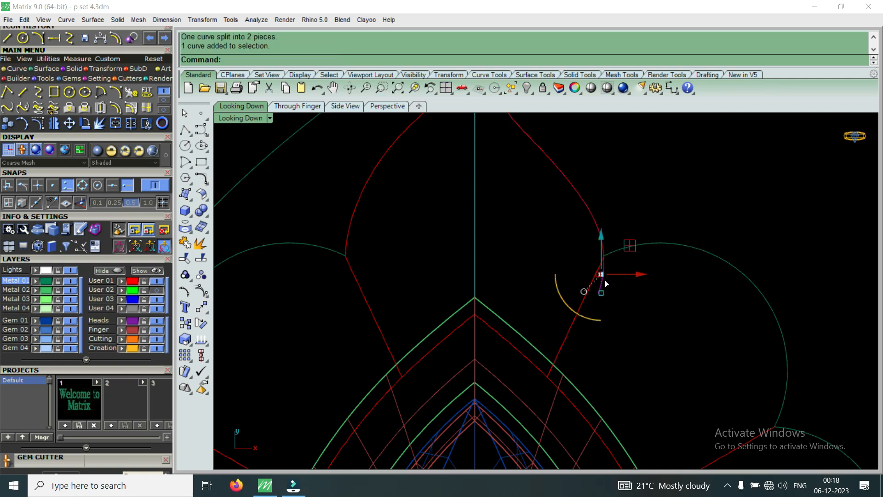
key("Delete")
scroll(423, 260, "up", 1)
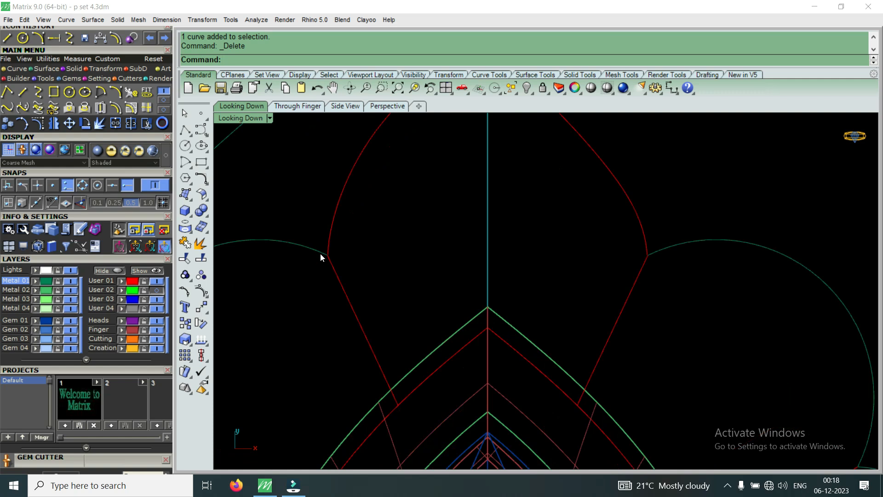
Move the lower end point of the top petal's left curve onto the corner where the green arc and red divider meet.
scroll(320, 252, "up", 5)
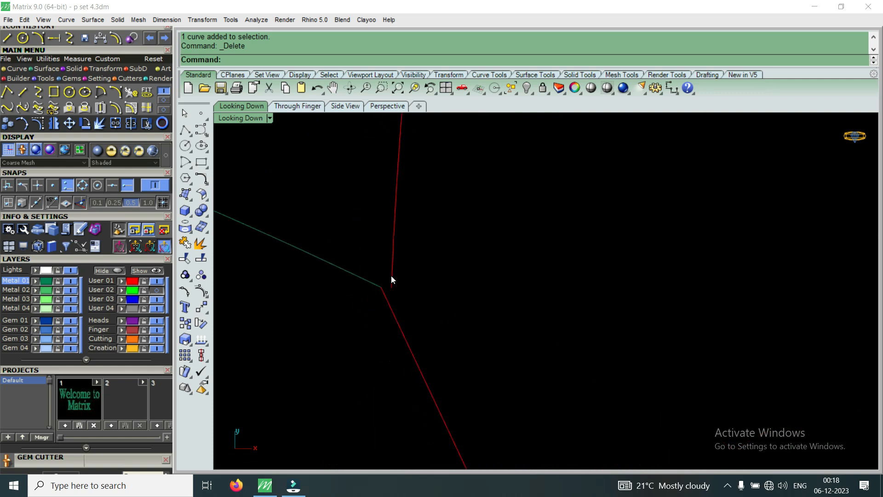
left_click(70, 147)
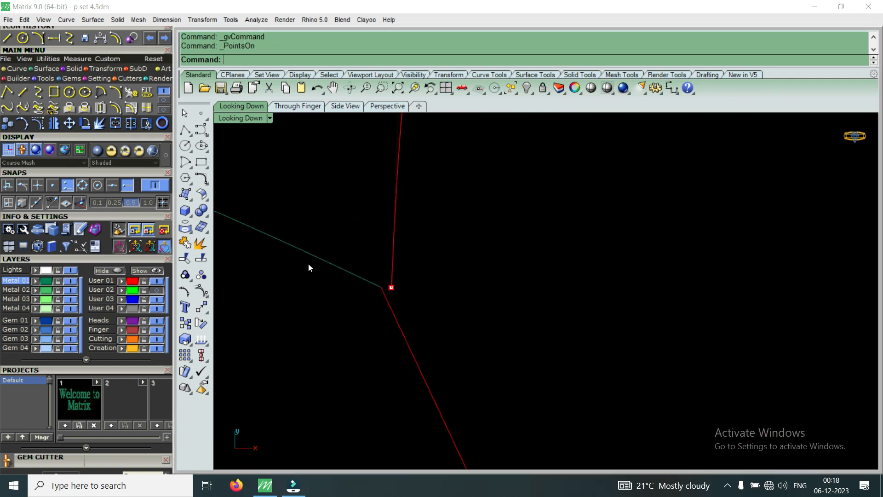
left_click(391, 288)
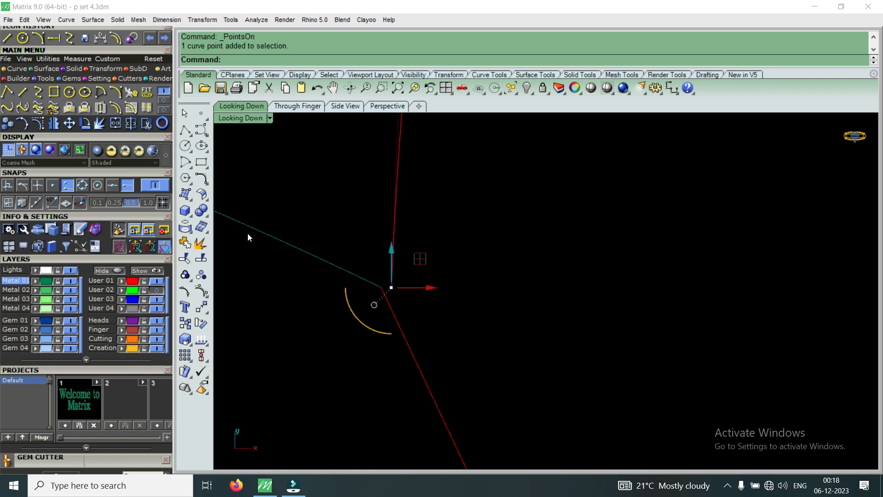
left_click(69, 123)
left_click(390, 288)
left_click(345, 290)
Move the lower end point of the top petal's right curve onto the matching corner of the green arc and red divider.
scroll(340, 287, "down", 3)
scroll(511, 277, "up", 8)
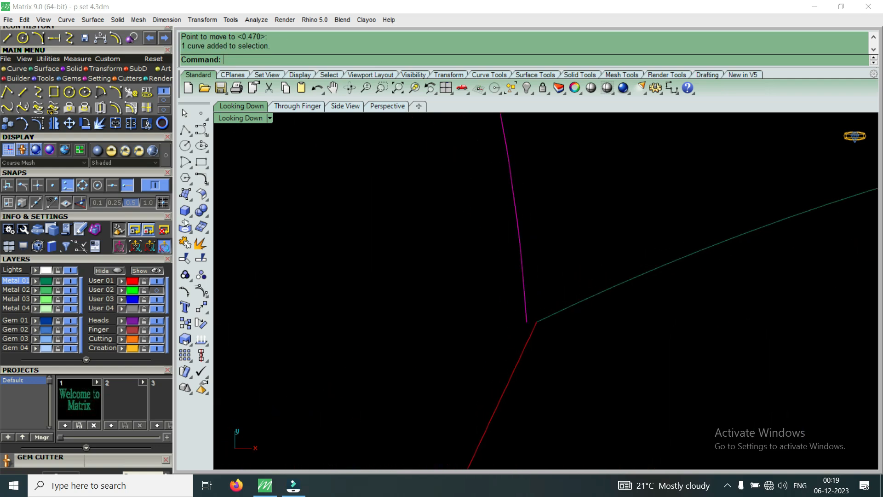
key("F10")
left_click_drag(493, 304, 539, 339)
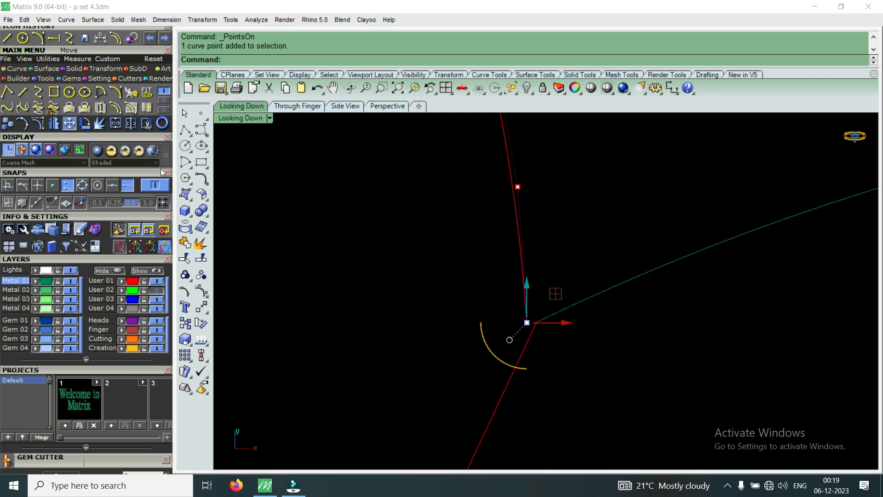
left_click(70, 124)
left_click(526, 323)
left_click(527, 311)
scroll(520, 276, "down", 4)
scroll(520, 276, "down", 8)
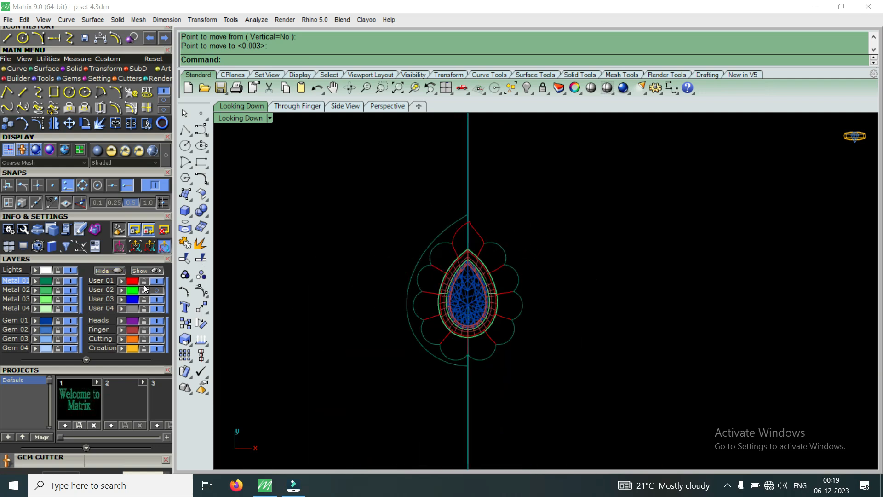
scroll(505, 216, "down", 5)
scroll(493, 333, "up", 4)
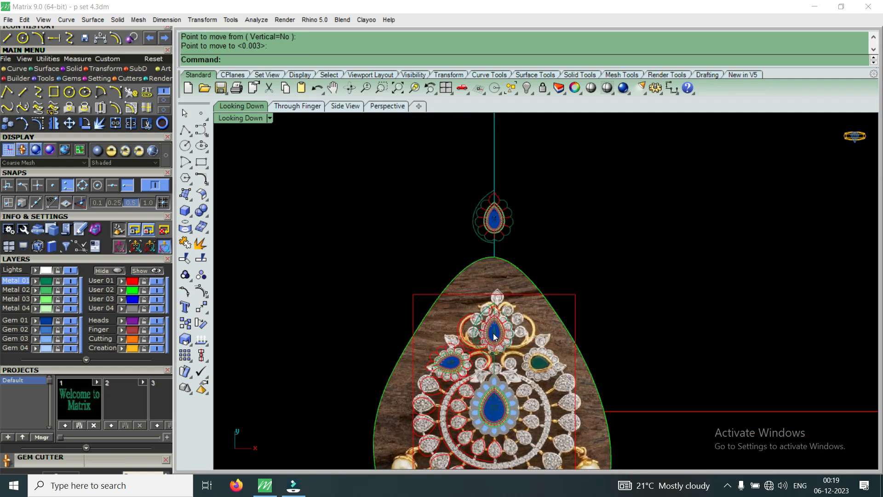
Move two middle control points of the copied motif's top petal's right curve slightly inward, following the green gem's leaf tip in the photo.
scroll(518, 338, "down", 4)
scroll(522, 312, "up", 4)
scroll(528, 254, "down", 5)
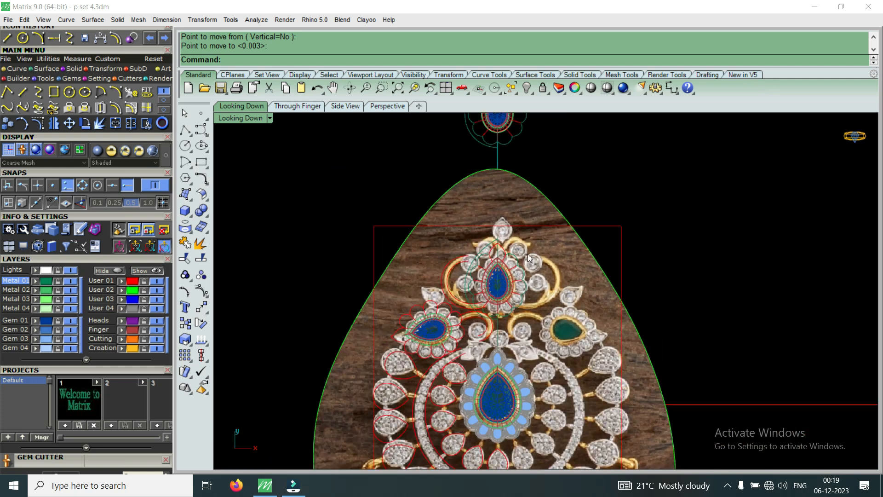
scroll(593, 306, "up", 5)
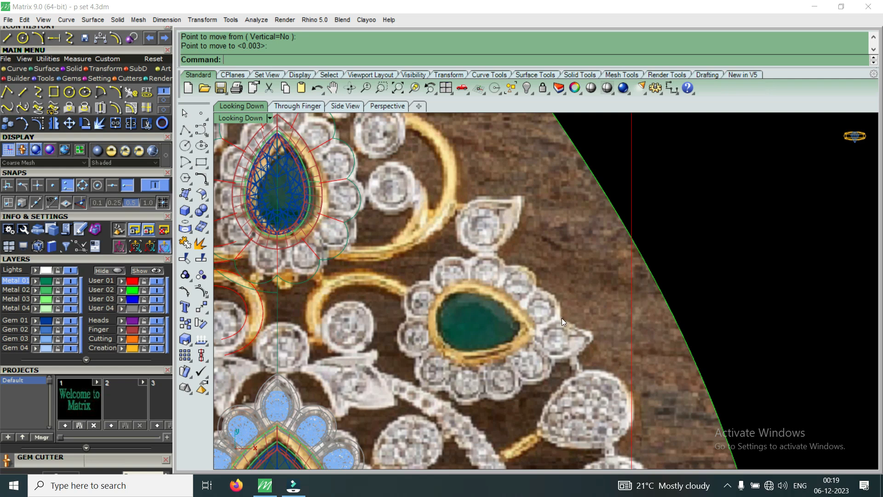
scroll(575, 340, "down", 6)
scroll(557, 263, "up", 5)
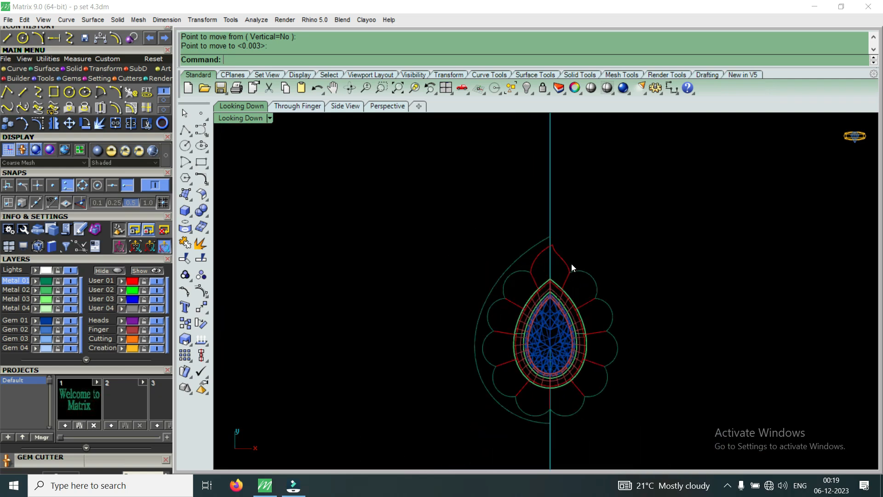
scroll(571, 263, "up", 3)
left_click(557, 263)
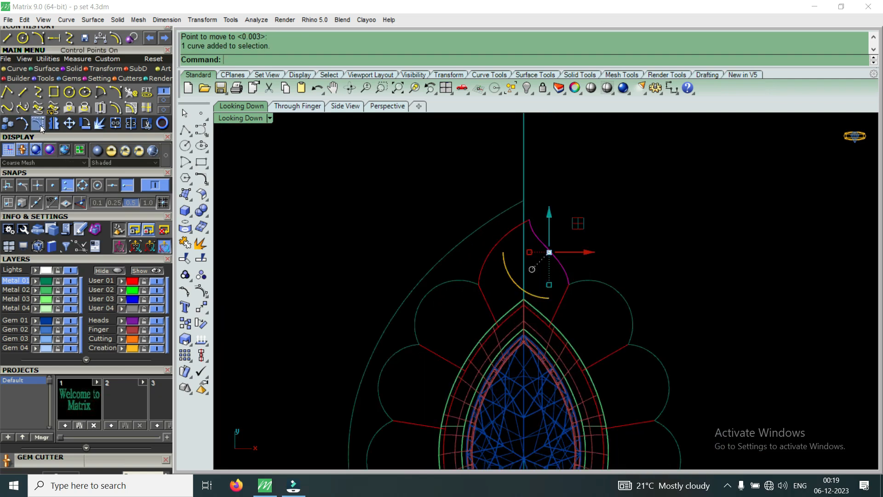
key("F10")
scroll(540, 242, "up", 5)
left_click(544, 226)
left_click_drag(581, 226, 577, 226)
left_click(584, 270)
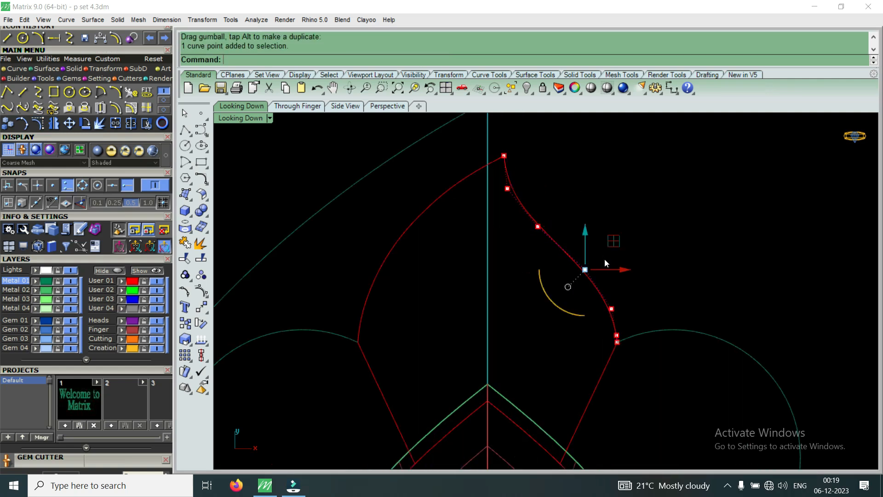
left_click_drag(615, 268, 610, 267)
scroll(481, 222, "down", 10)
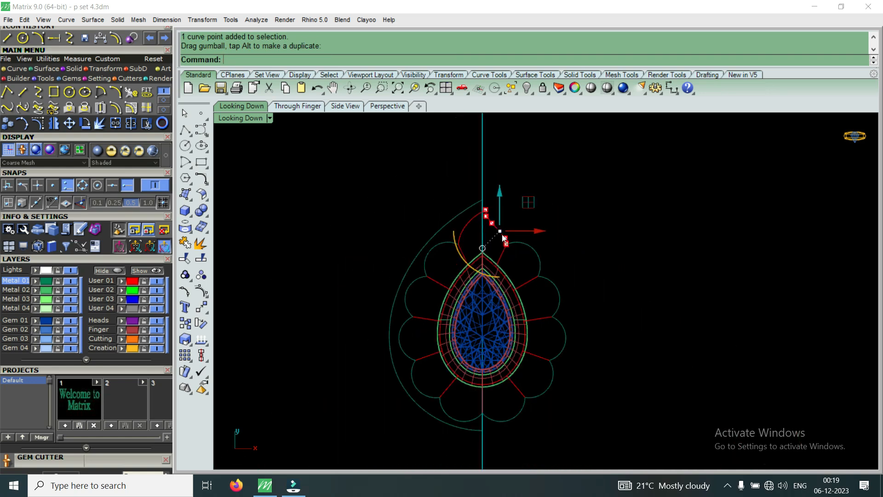
Try pulling the control point near the lower end of the top petal's right curve inward to flatten its bulge.
scroll(506, 237, "up", 8)
left_click_drag(495, 250, 523, 253)
left_click_drag(428, 224, 489, 199)
scroll(482, 203, "down", 5)
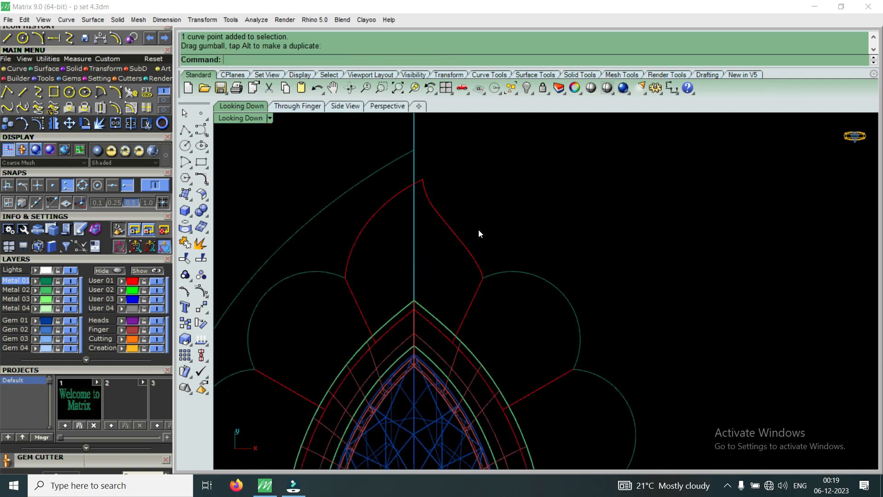
Compare the flattened petal side with the reference photo, and undo the last control point move.
scroll(487, 197, "down", 8)
scroll(529, 317, "up", 8)
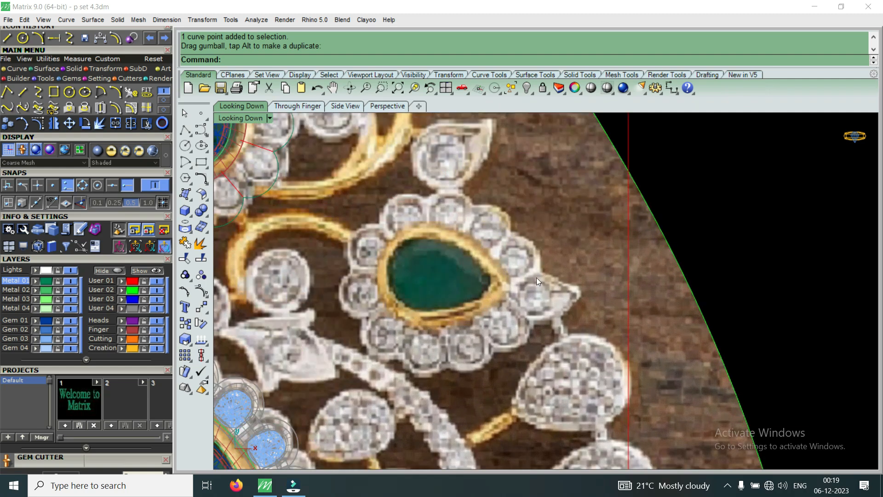
scroll(530, 329, "down", 8)
scroll(476, 189, "up", 10)
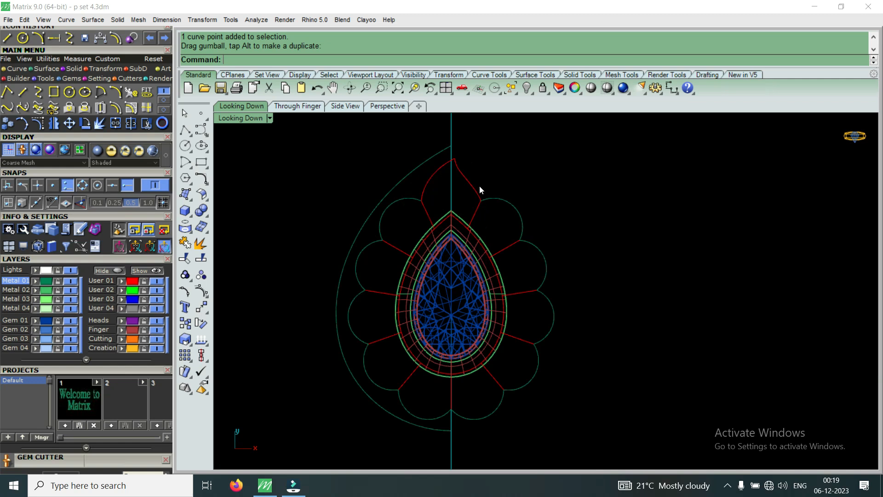
scroll(476, 187, "down", 2)
left_click(472, 178)
scroll(488, 236, "down", 4)
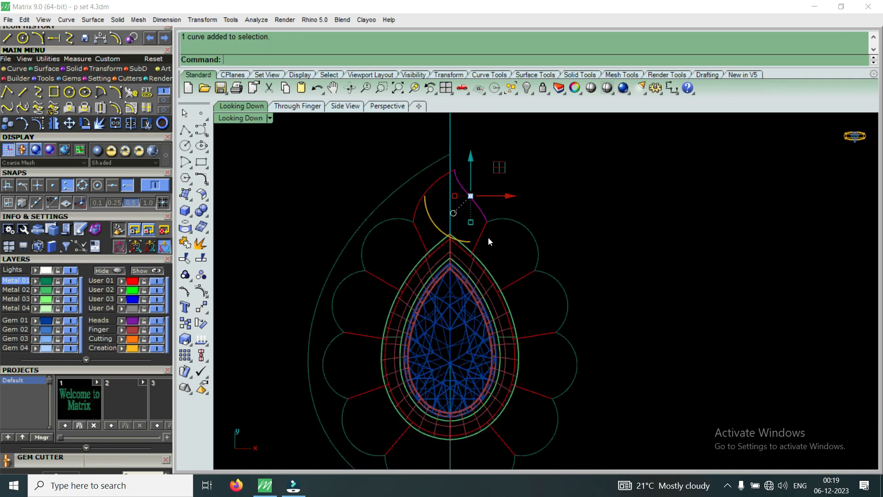
key("ctrl+z")
scroll(474, 205, "up", 5)
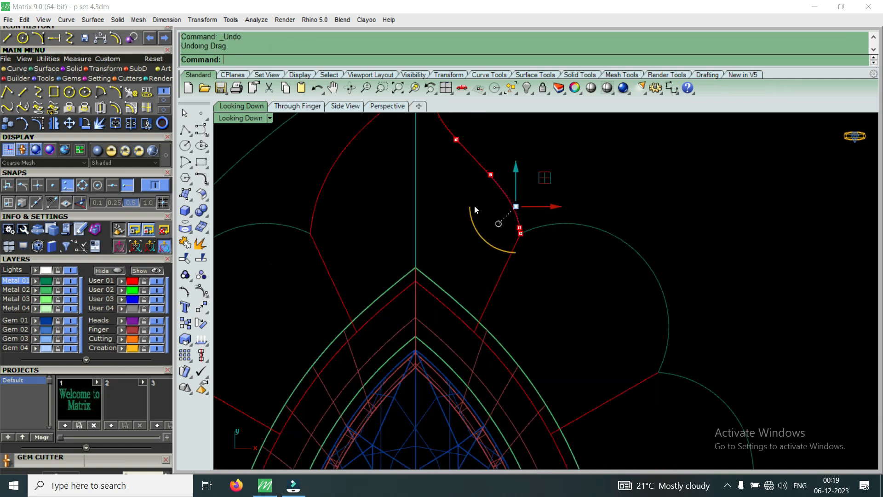
scroll(501, 229, "down", 5)
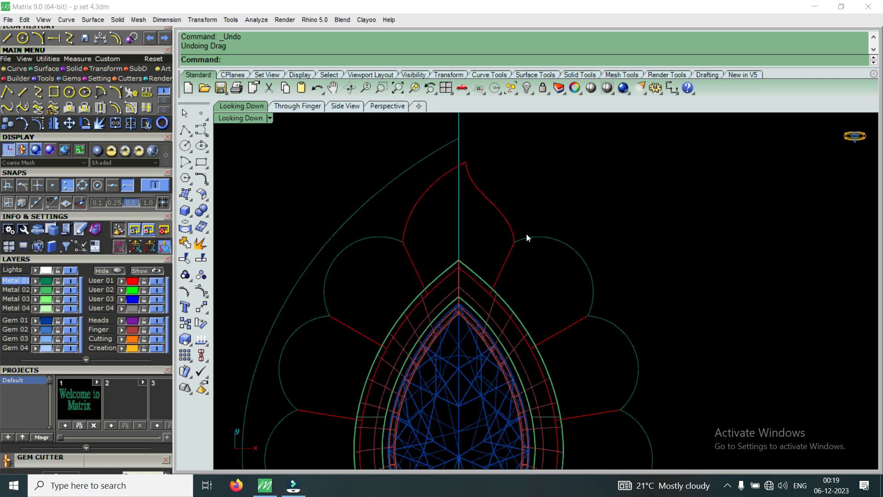
Compare the copied motif's tip petal with the leaf tip of the green gem cluster in the reference photo.
scroll(526, 233, "down", 4)
scroll(501, 221, "up", 2)
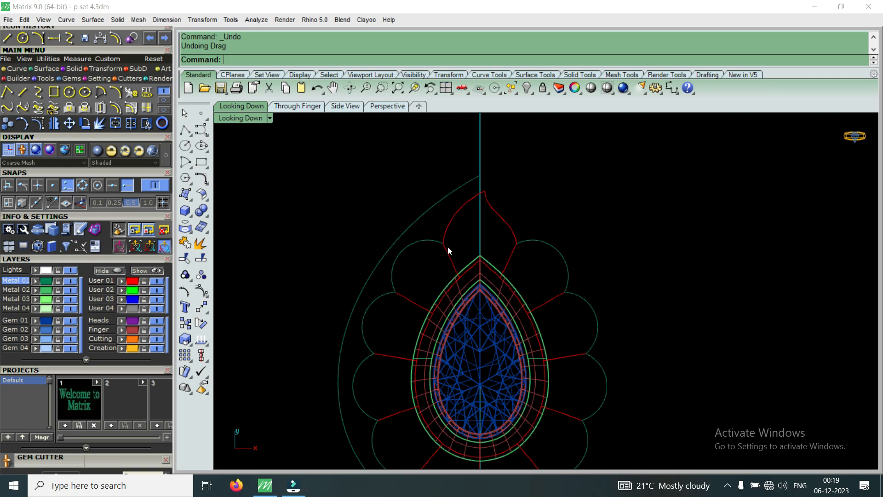
scroll(497, 208, "down", 6)
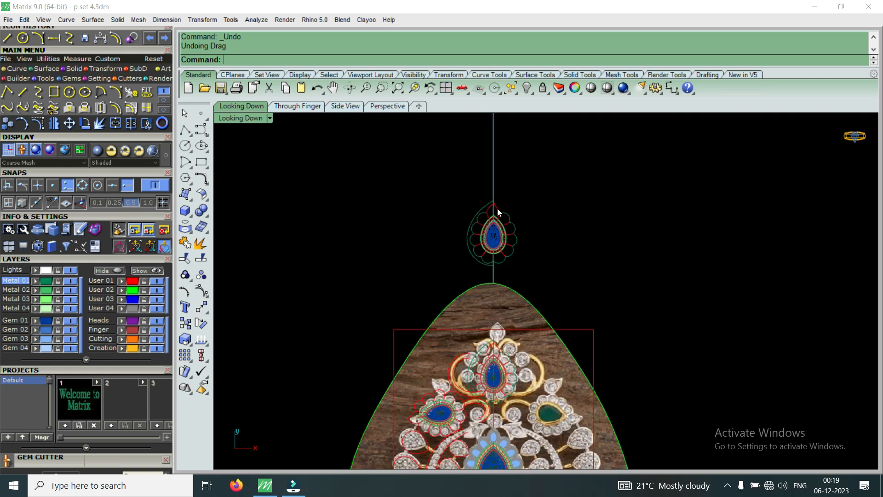
scroll(520, 313, "up", 8)
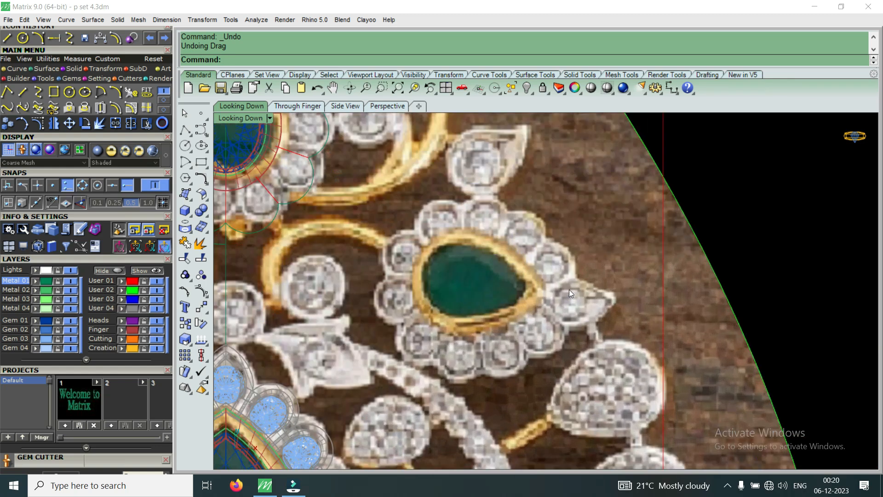
scroll(547, 309, "down", 1)
scroll(603, 338, "down", 6)
scroll(586, 286, "up", 5)
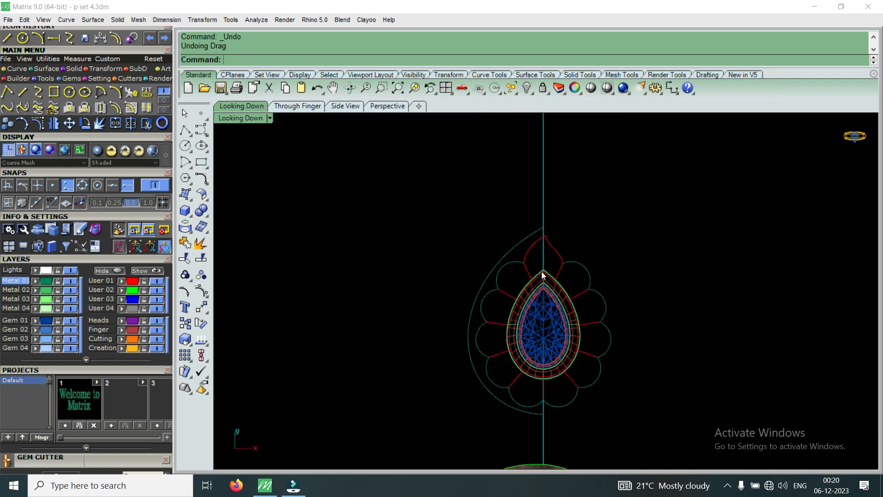
scroll(569, 236, "down", 8)
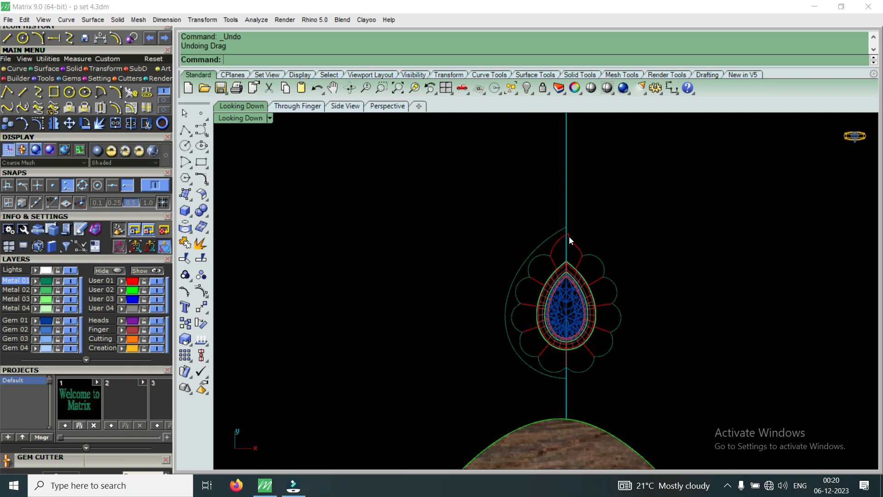
Hide the User 02 layer and mirror the half teardrop outline around the upper gem across the vertical centre line.
left_click(156, 291)
scroll(568, 262, "up", 6)
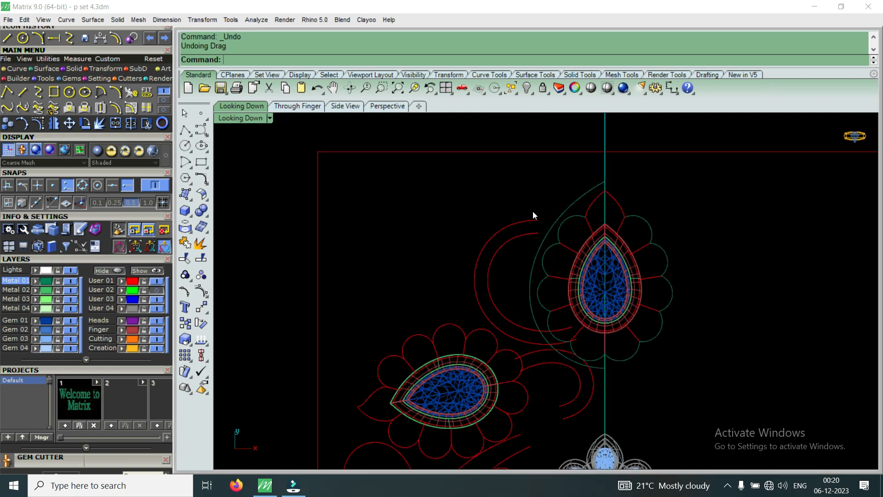
left_click(560, 216)
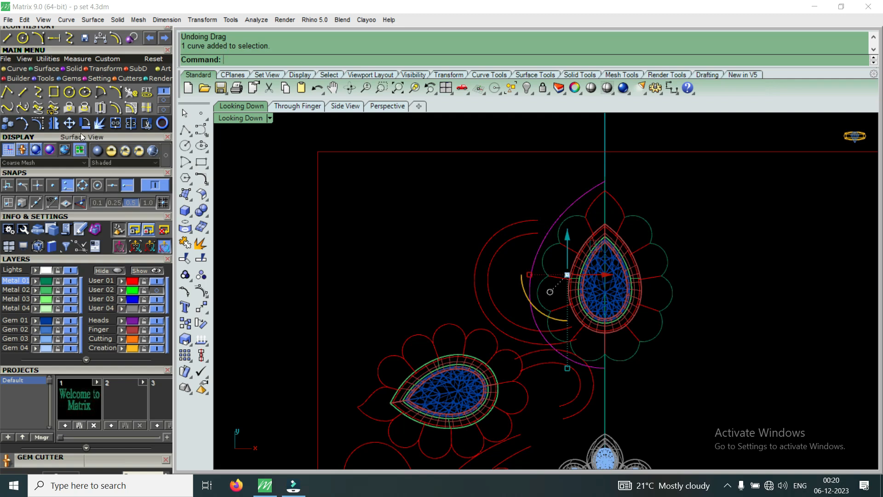
left_click(60, 124)
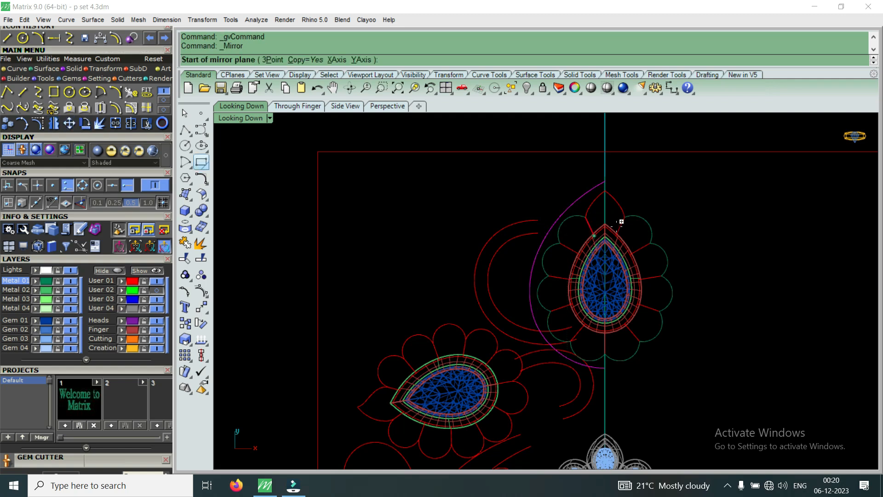
left_click(604, 180)
left_click(608, 384)
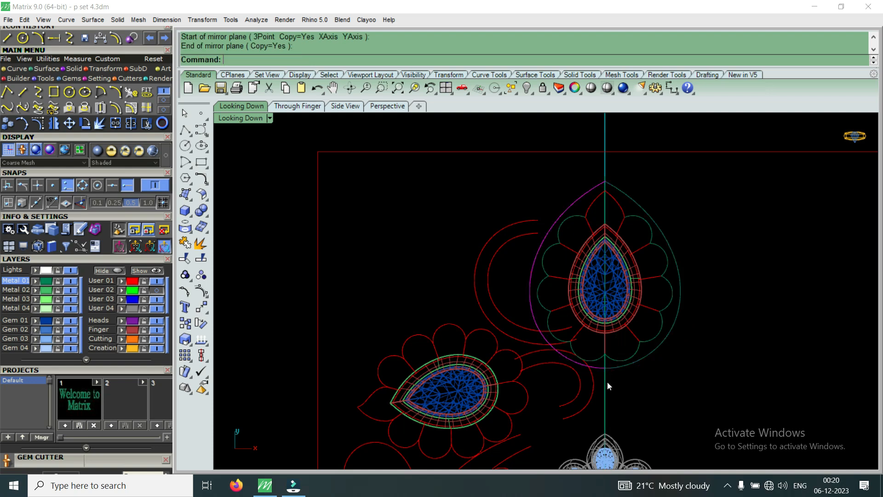
Draw a horizontal line across the upper gem between the widest points of both teardrop outline halves, using the Quad snap.
left_click(9, 39)
scroll(511, 294, "up", 2)
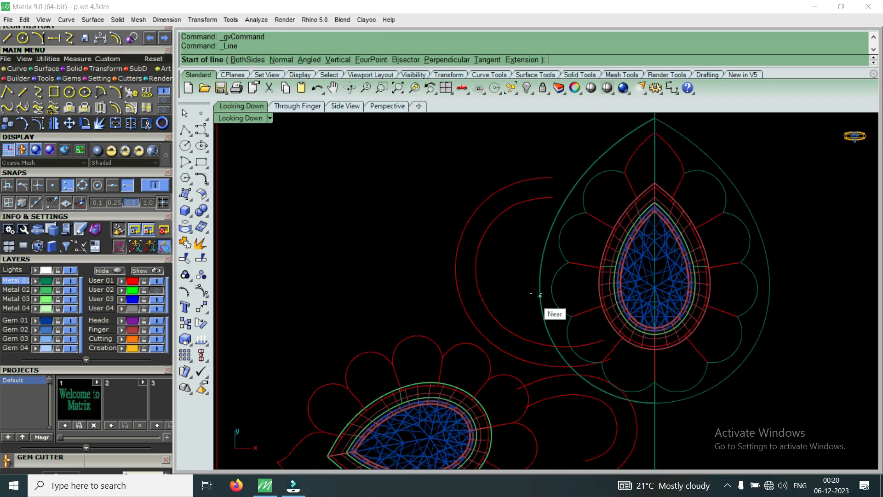
left_click(90, 185)
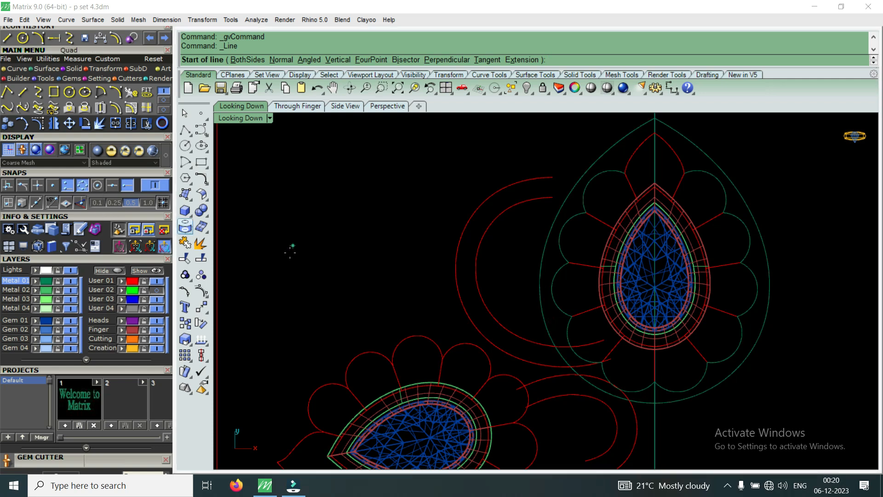
left_click(544, 289)
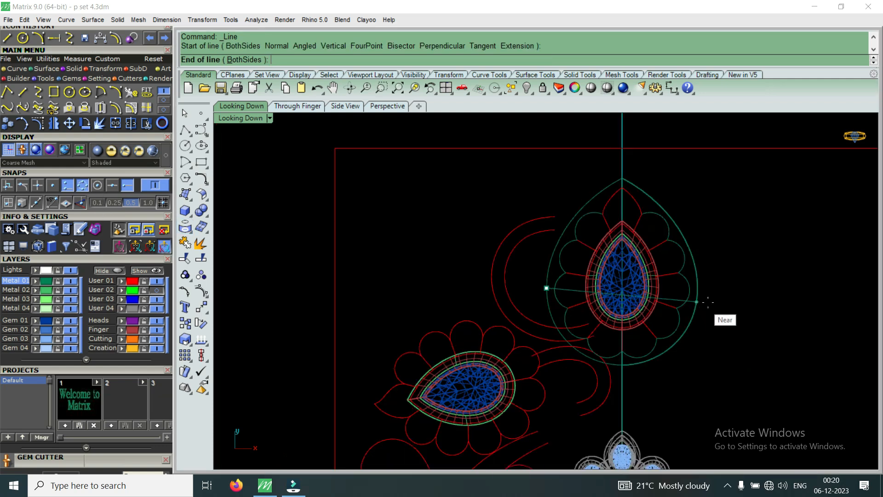
left_click(692, 280)
left_click(691, 279)
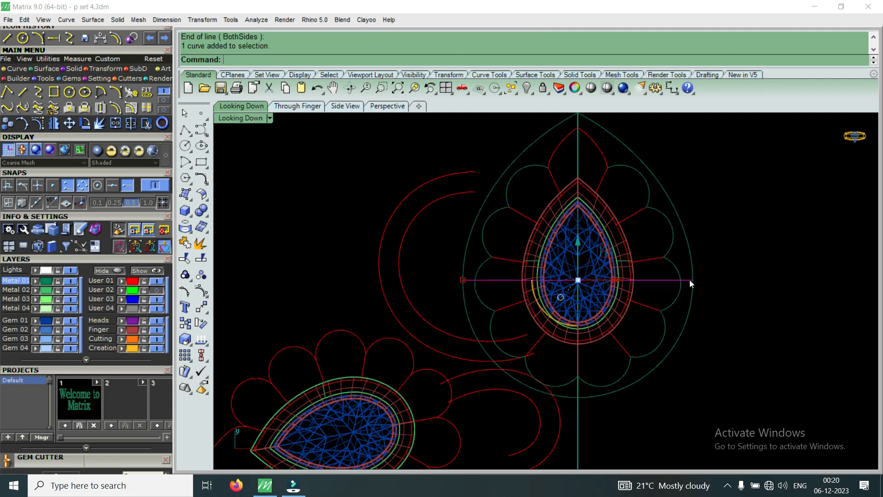
In the perspective view, lift the horizontal cross line and both teardrop outline halves above the upper gem.
scroll(601, 283, "down", 3)
double_click(241, 119)
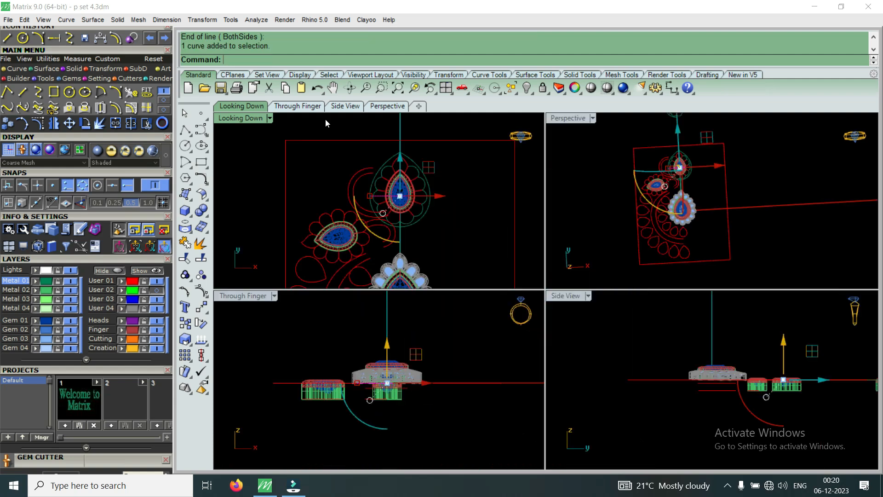
double_click(570, 117)
scroll(427, 297, "up", 5)
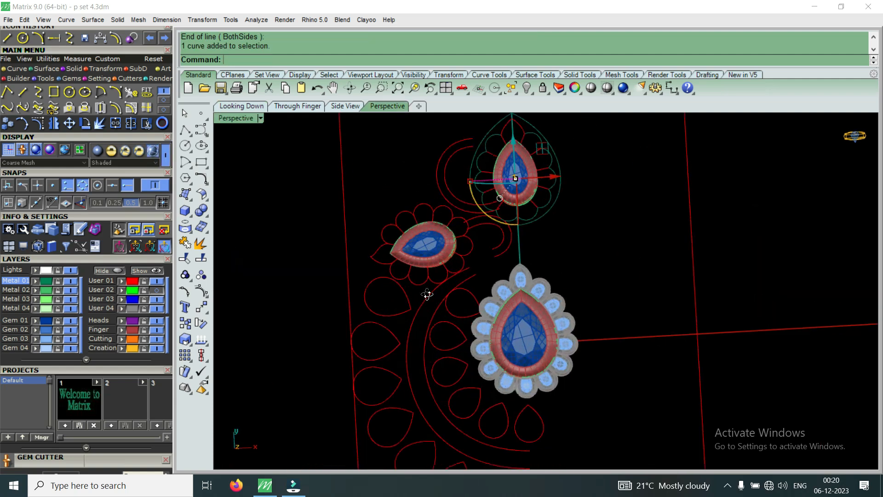
scroll(423, 299, "up", 6)
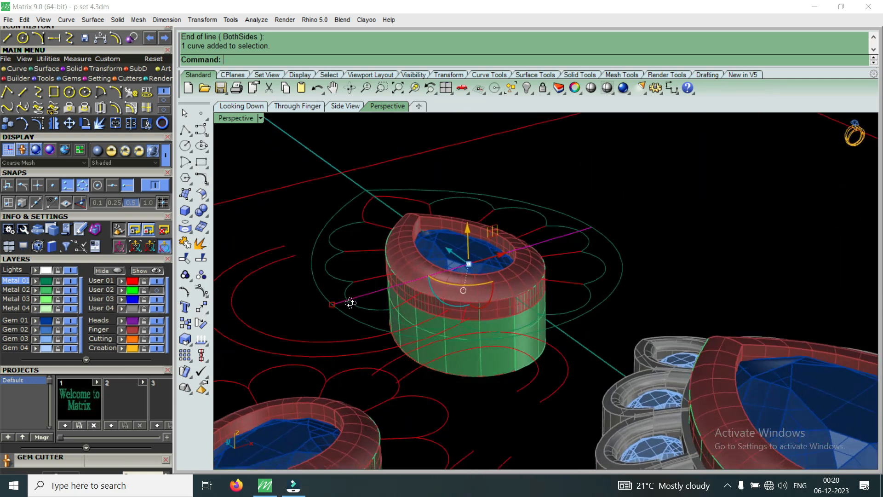
left_click(319, 290, "shift")
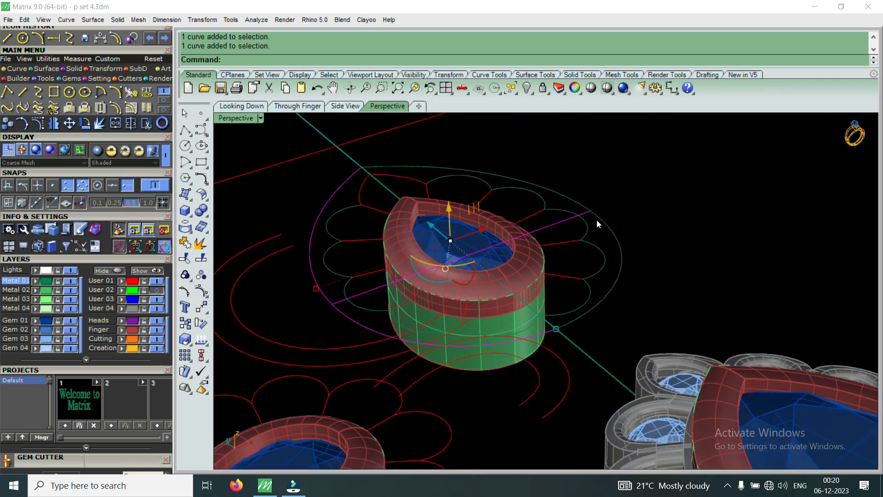
scroll(463, 283, "down", 10)
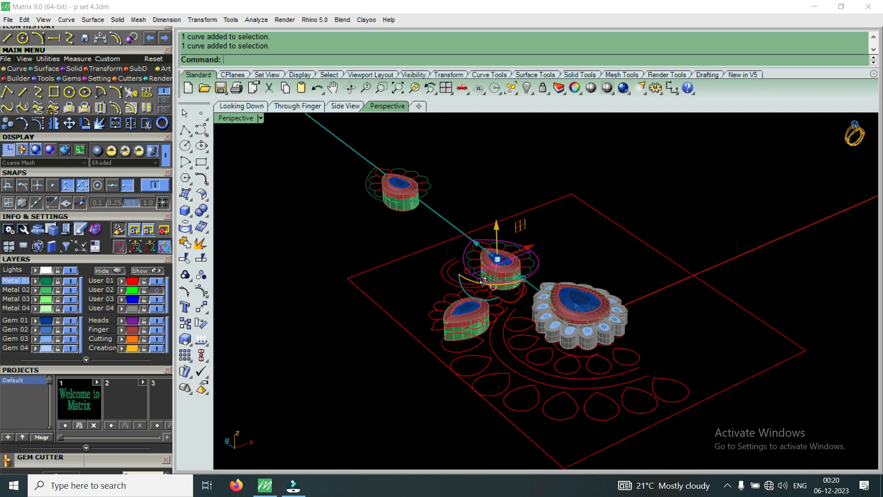
scroll(483, 270, "up", 7)
right_click_drag(481, 272, 506, 249)
left_click_drag(511, 239, 518, 199)
left_click(518, 201)
right_click_drag(520, 203, 482, 228)
scroll(545, 250, "up", 3)
Rebuild the raised cross line with 7 points at degree 3 and show its control points.
left_click(560, 254)
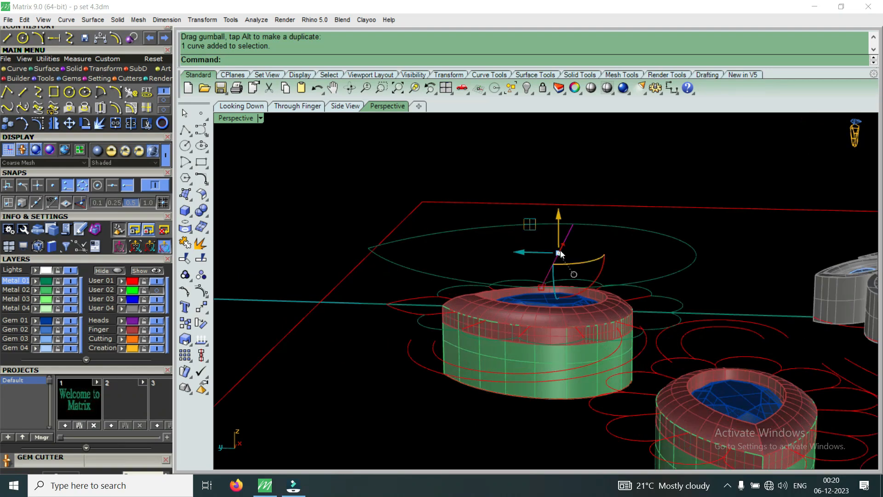
key("Return")
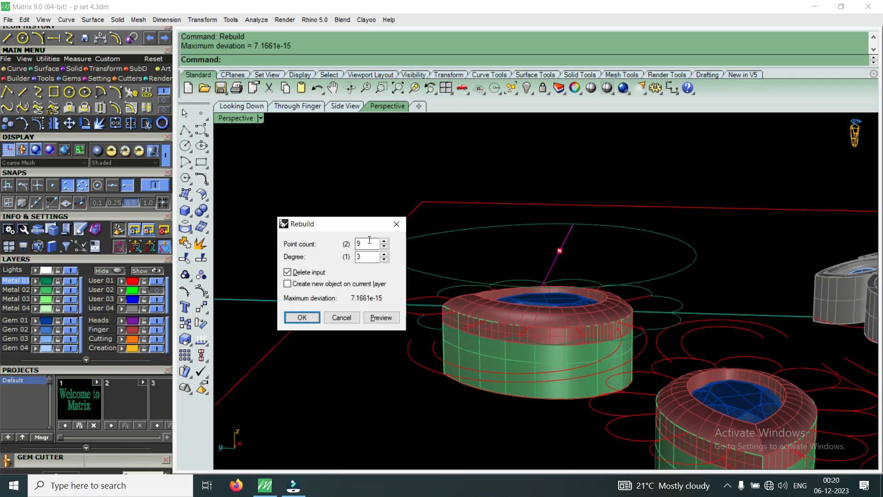
left_click(299, 317)
right_click_drag(300, 317, 607, 342)
left_click(38, 123)
Raise the cross line's middle control point and its two neighbouring points to bend the line into an arch.
right_click_drag(566, 257, 543, 211)
left_click_drag(566, 201, 568, 151)
scroll(464, 228, "up", 2)
left_click(453, 228)
right_click_drag(508, 223, 614, 250)
left_click(702, 231, "shift")
right_click_drag(702, 231, 586, 193)
scroll(586, 194, "up", 2)
left_click_drag(570, 210, 613, 189)
Raise the second control point from each end of the arched cross line.
scroll(441, 229, "up", 4)
left_click_drag(396, 181, 440, 279)
scroll(440, 277, "down", 6)
scroll(637, 243, "up", 4)
left_click_drag(666, 225, 720, 283, "shift")
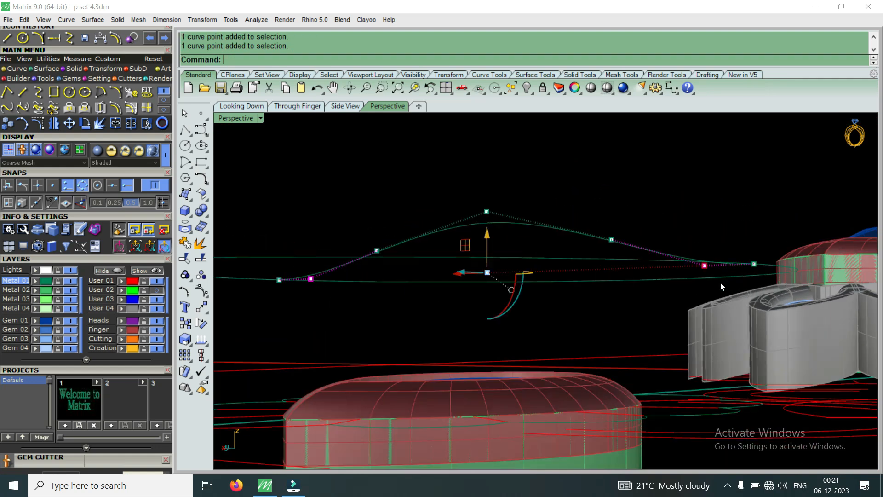
left_click_drag(498, 240, 528, 214)
Raise the two control points on either side of the arch's middle point a little further.
left_click_drag(355, 214, 397, 273)
left_click_drag(587, 189, 635, 263, "shift")
left_click_drag(487, 207, 528, 192)
scroll(528, 192, "down", 5)
left_click(528, 193)
mouse_move(527, 197)
right_mouse_down()
mouse_move(521, 211)
mouse_move(534, 209)
right_mouse_up()
Raise the four control points between the arch's ends and middle slightly to round out its profile.
scroll(533, 209, "up", 4)
left_click_drag(394, 252, 394, 253)
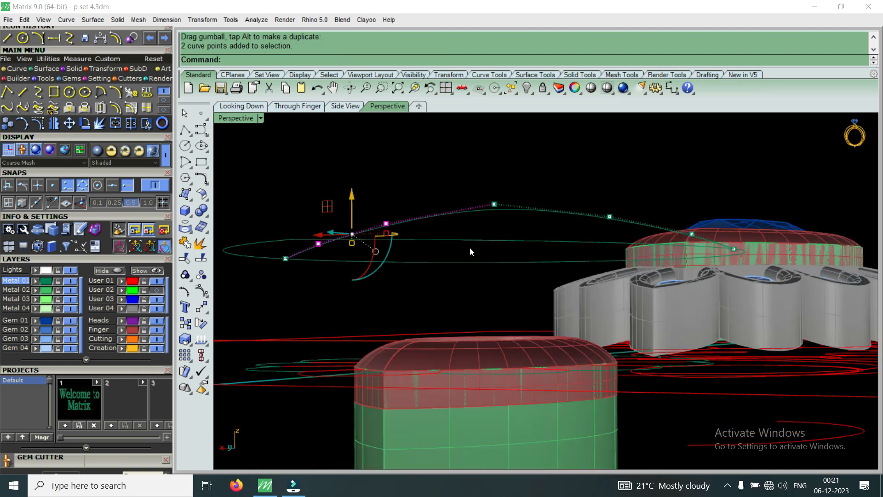
left_click_drag(586, 174, 656, 228, "shift")
right_click_drag(656, 229, 616, 226)
left_click_drag(621, 184, 660, 240, "shift")
left_click_drag(492, 191, 500, 184)
key("Escape")
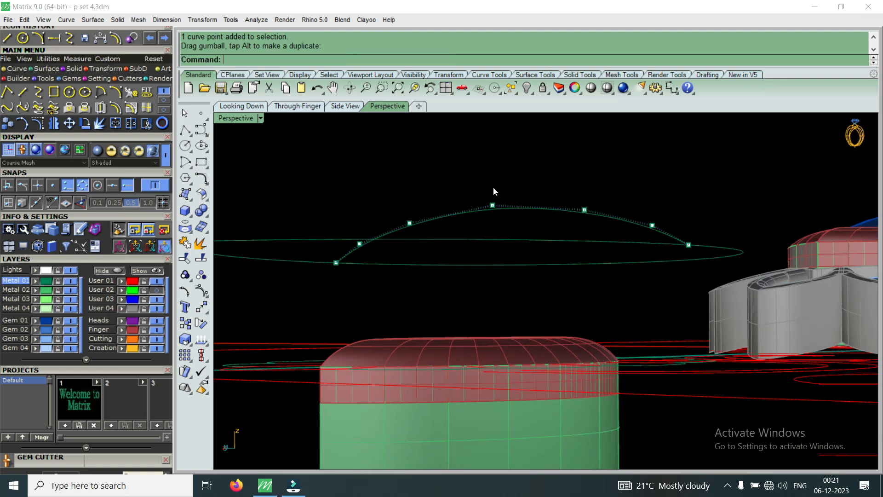
Adjust the height of the arch's three middle control points slightly and finish editing the curve's points.
right_click_drag(493, 187, 498, 184)
scroll(440, 180, "down", 4)
mouse_move(440, 184)
right_mouse_down()
mouse_move(477, 193)
mouse_move(453, 201)
mouse_move(441, 190)
right_mouse_up()
scroll(442, 189, "up", 3)
left_click(487, 199)
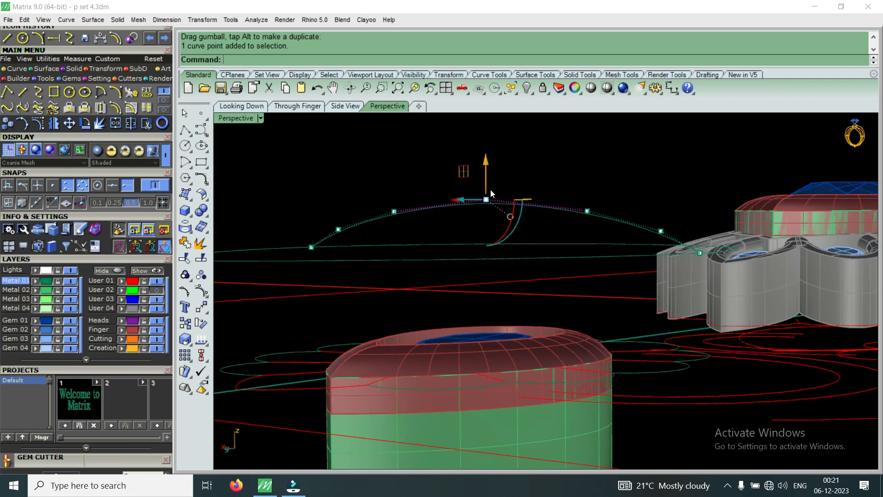
left_click_drag(371, 176, 614, 233)
left_click_drag(488, 169, 489, 171)
key("Escape")
scroll(493, 174, "down", 4)
key("Escape")
right_click_drag(500, 198, 420, 236)
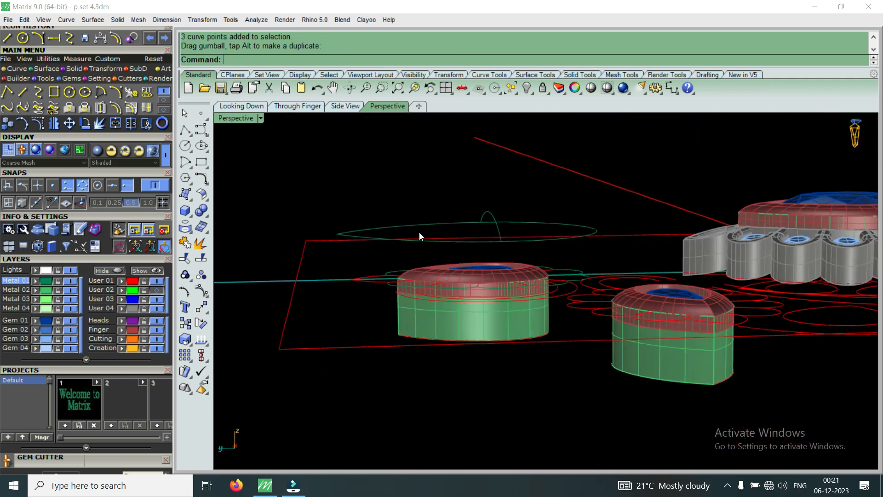
left_click_drag(340, 326, 598, 239)
right_click_drag(586, 250, 470, 417)
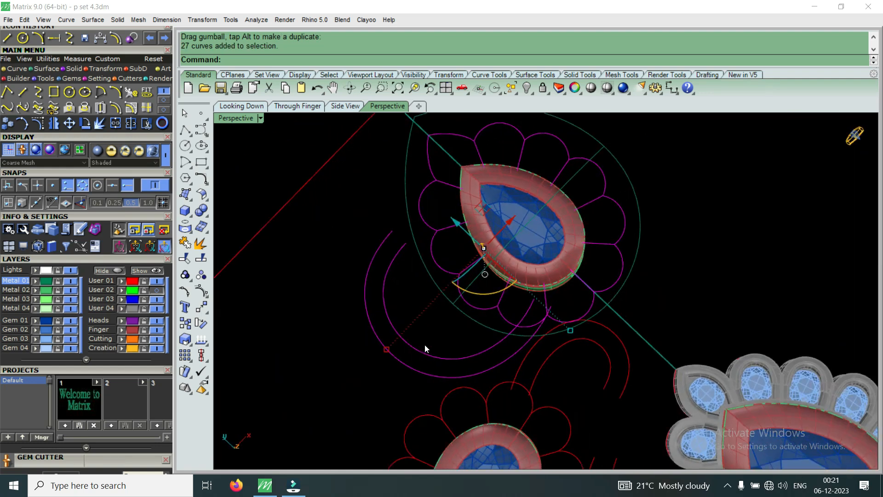
scroll(424, 344, "down", 4)
key("Escape")
right_click_drag(451, 278, 402, 262)
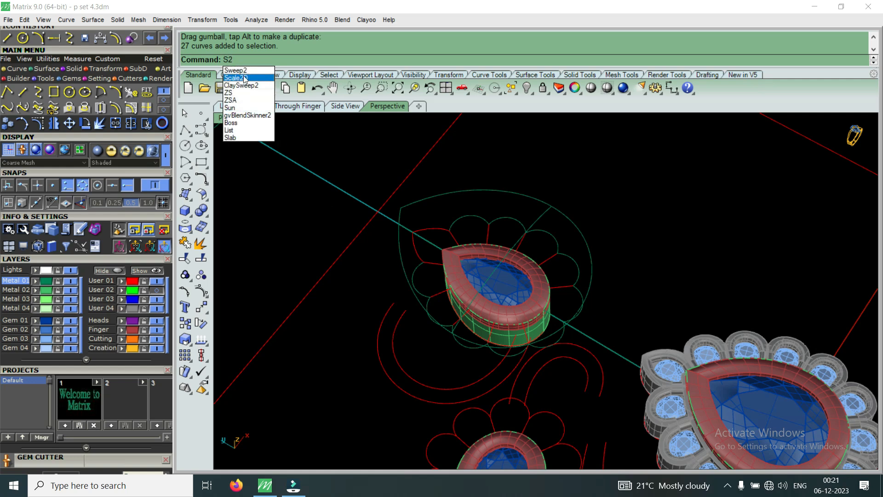
Create a Sweep2 surface over the pointed half of the teardrop outline, using its two side curves as rails and the arch as cross-section.
left_click(247, 71)
left_click(398, 242)
left_click(459, 192)
left_click(545, 209)
key("Return")
key("Return")
Sweep the rounded half of the teardrop along its two outline rails, using the first surface's edge as the cross-section.
left_click(565, 318)
scroll(565, 318, "up", 5)
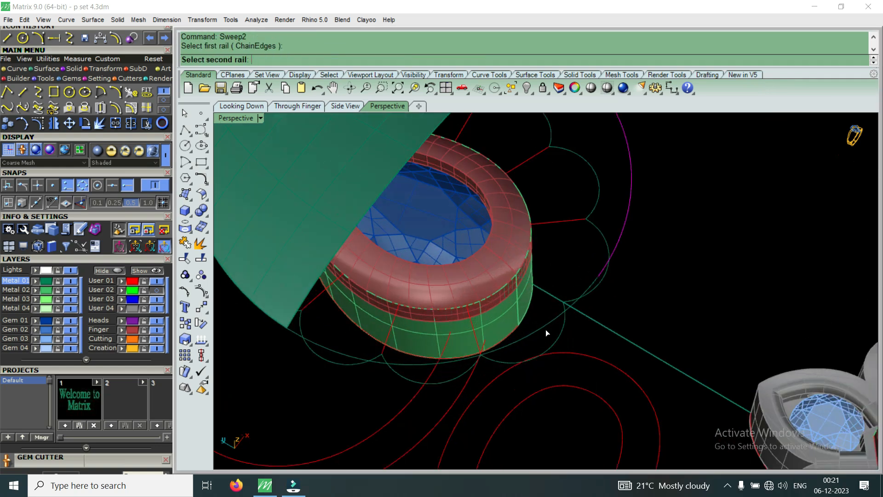
left_click(546, 329)
scroll(543, 329, "down", 2)
left_click(521, 160)
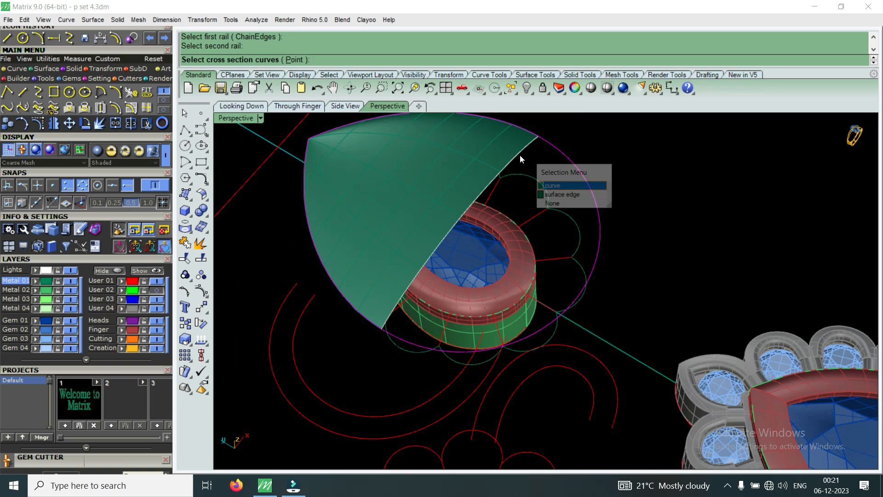
left_click(560, 194)
key("Return")
key("Return")
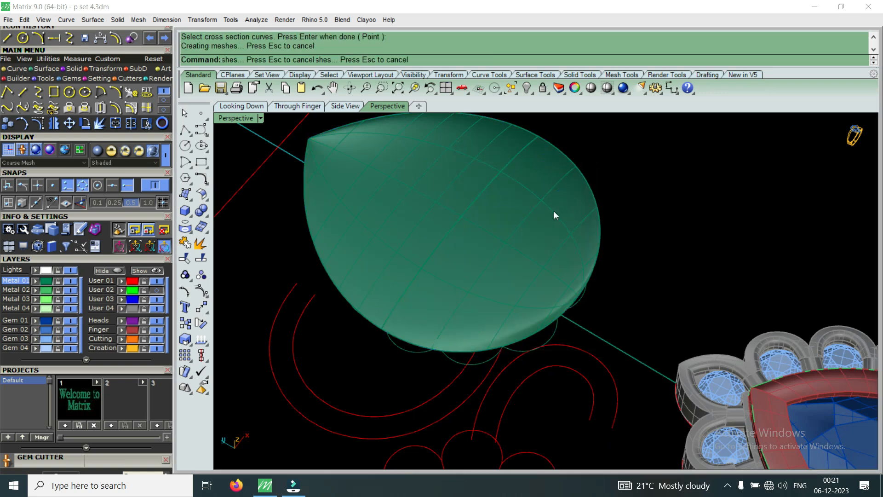
scroll(505, 240, "down", 2)
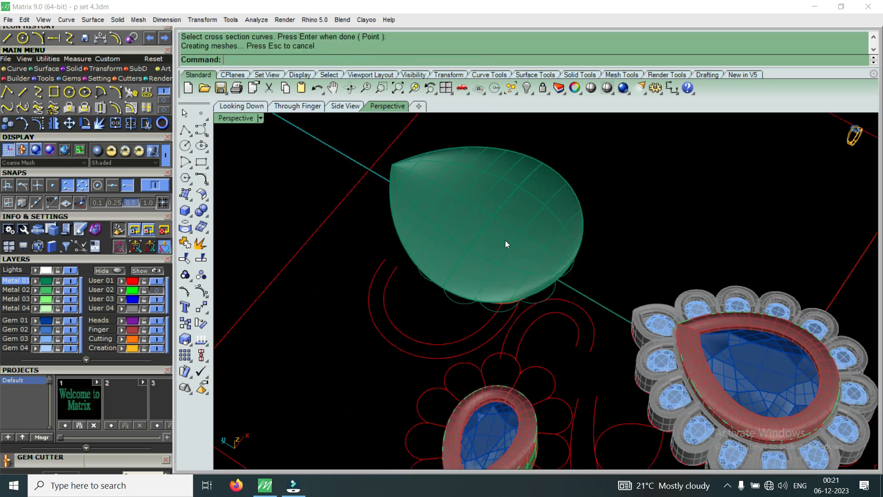
Merge the two swept halves into a single domed teardrop surface.
left_click(53, 68)
left_click(104, 91)
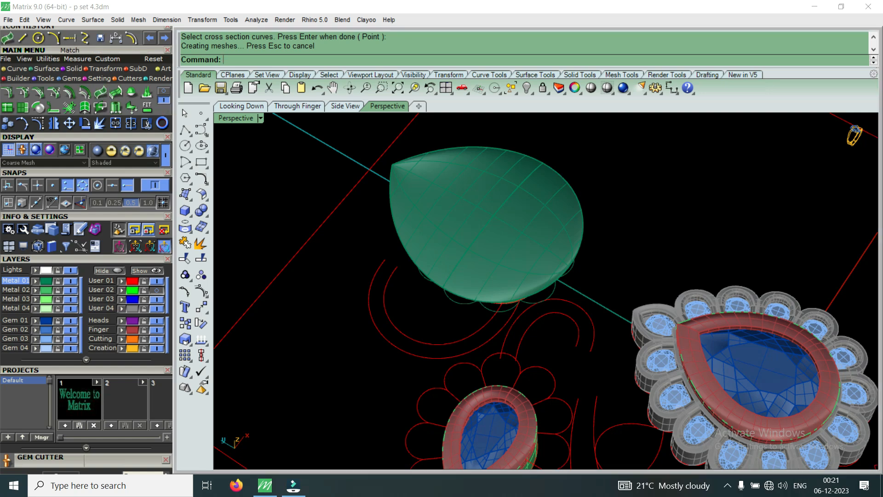
left_click(536, 254)
left_click(489, 202)
Select the petal curves and inner teardrop outline around the gem below the dome, adding the missed curves in the Looking Down view.
right_click_drag(427, 254, 373, 285)
left_click_drag(492, 259, 570, 236)
right_click_drag(547, 260, 491, 280)
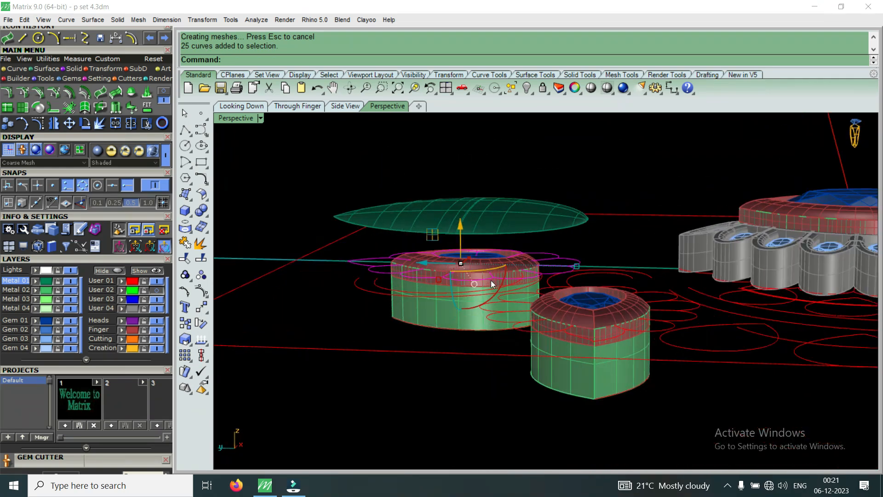
double_click(240, 117)
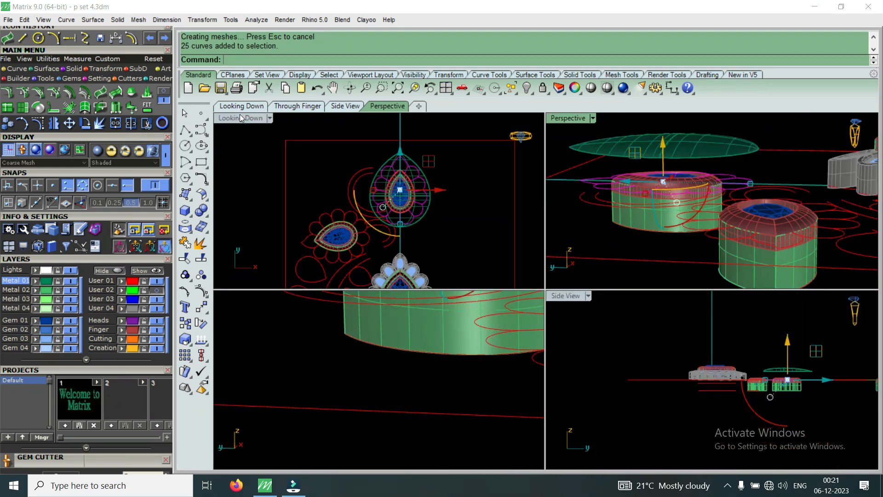
scroll(409, 170, "up", 2)
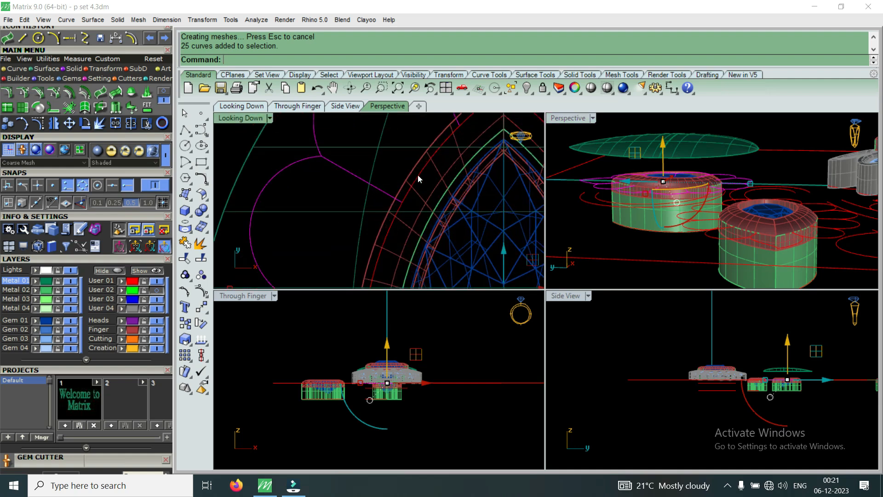
left_click(418, 174, "shift")
right_click_drag(538, 119, 470, 145)
left_click(470, 145, "shift")
scroll(460, 152, "down", 3)
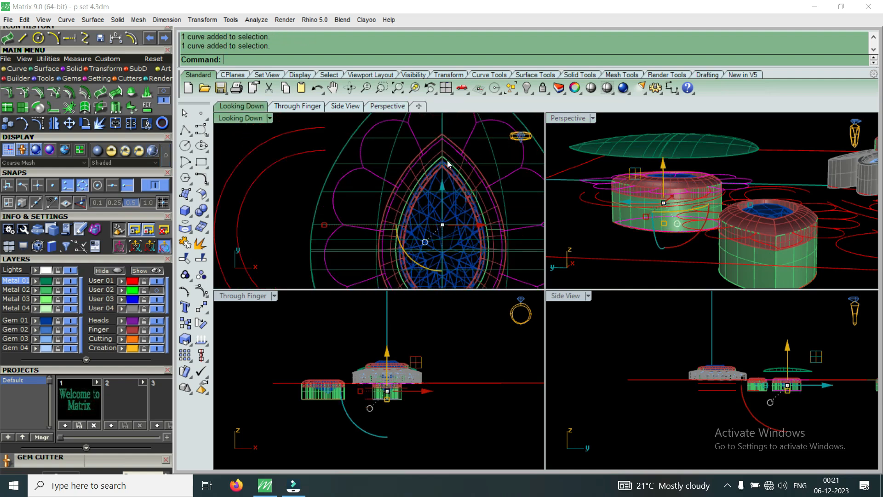
Project the selected petal curves onto the domed surface and assign the projected curves to the User 03 layer.
double_click(562, 117)
scroll(520, 204, "down", 5)
right_click_drag(519, 204, 531, 206)
scroll(532, 203, "up", 3)
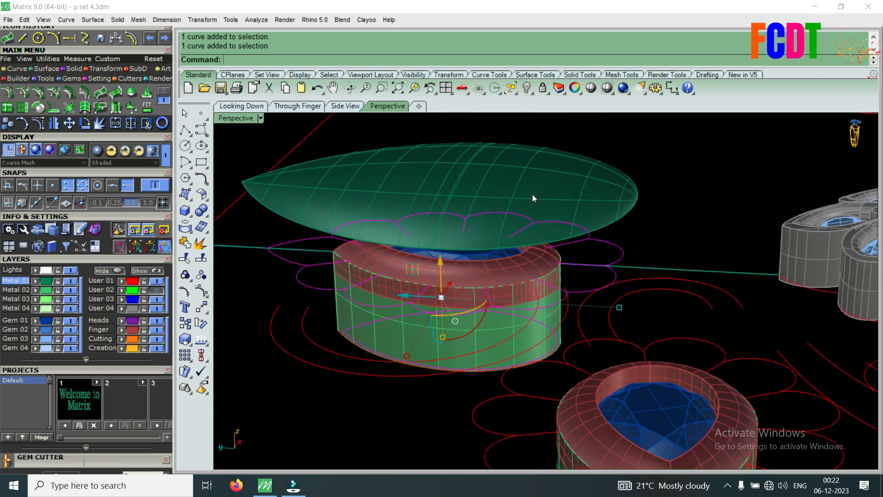
type("j")
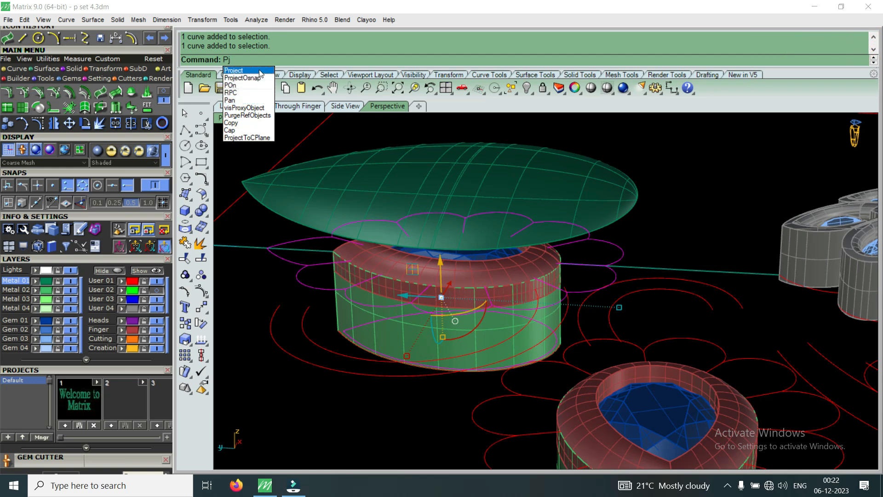
left_click(233, 70)
right_click(565, 193)
right_click_drag(565, 192, 510, 204)
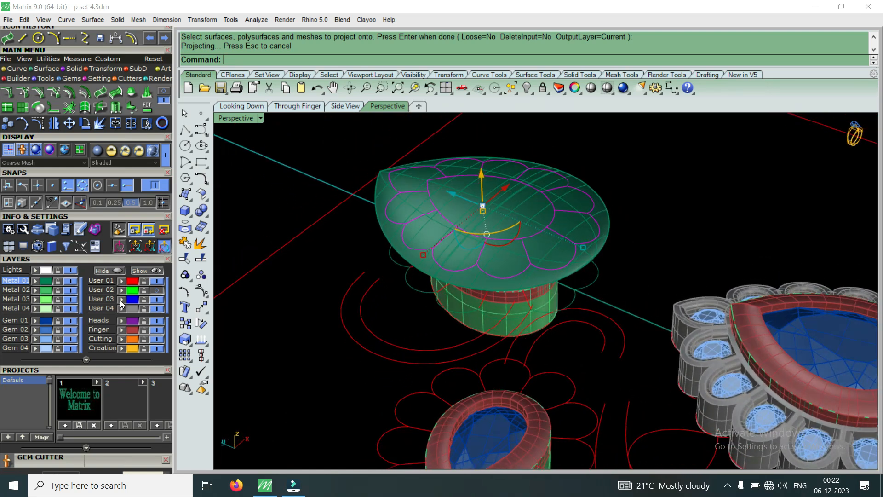
scroll(607, 244, "down", 4)
right_click_drag(619, 233, 640, 273)
scroll(634, 271, "down", 3)
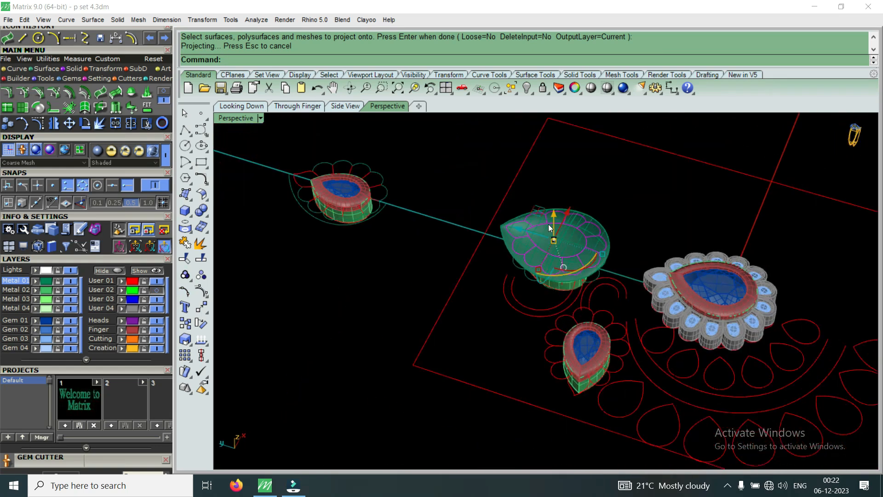
Copy the domed surface from its pointed tip to the tip of the outline around the duplicate gem motif set aside.
scroll(509, 230, "up", 5)
left_click(496, 245)
scroll(598, 226, "down", 2)
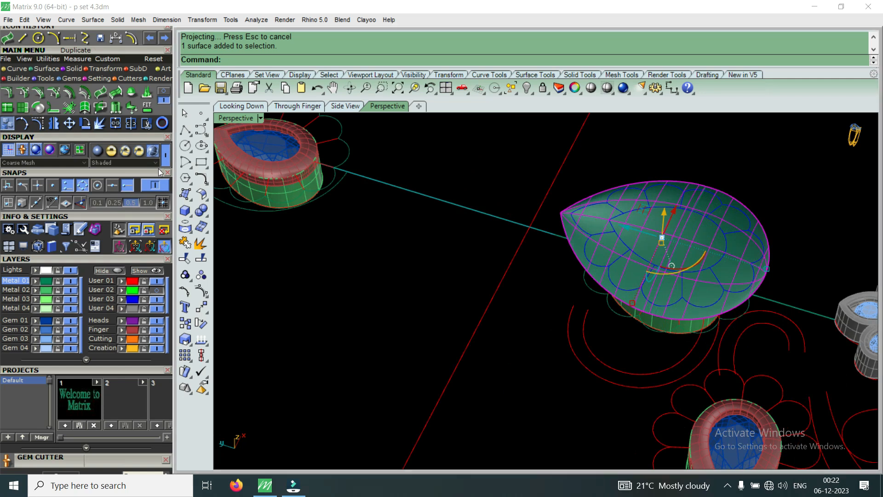
left_click(7, 123)
left_click(561, 212)
scroll(561, 212, "down", 7)
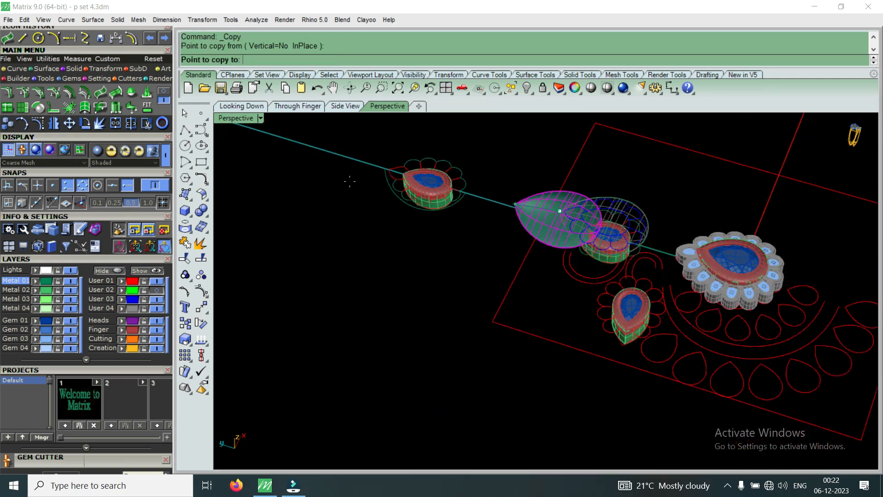
scroll(367, 177, "up", 3)
left_click(402, 166)
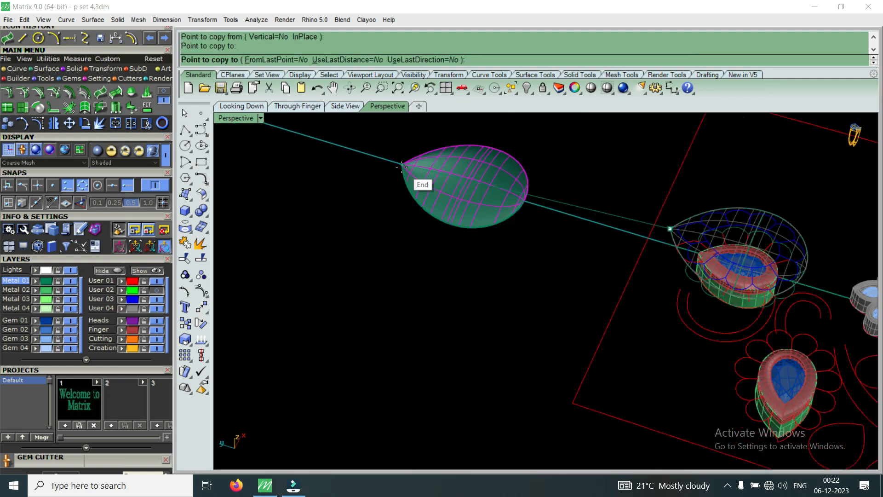
right_click(443, 206)
Examine the two domed surfaces and the projected petal pattern from several angles.
right_click_drag(449, 211, 488, 151)
right_click_drag(469, 230, 499, 186)
right_click_drag(421, 256, 728, 266)
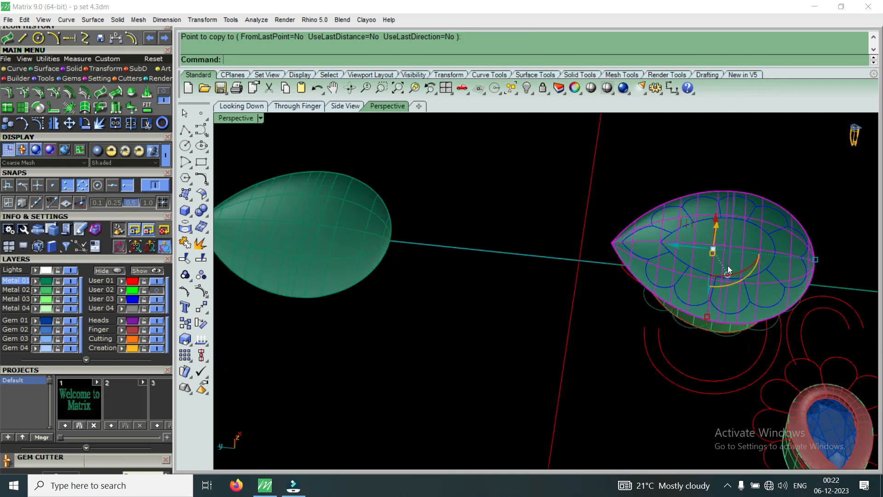
scroll(610, 257, "down", 5)
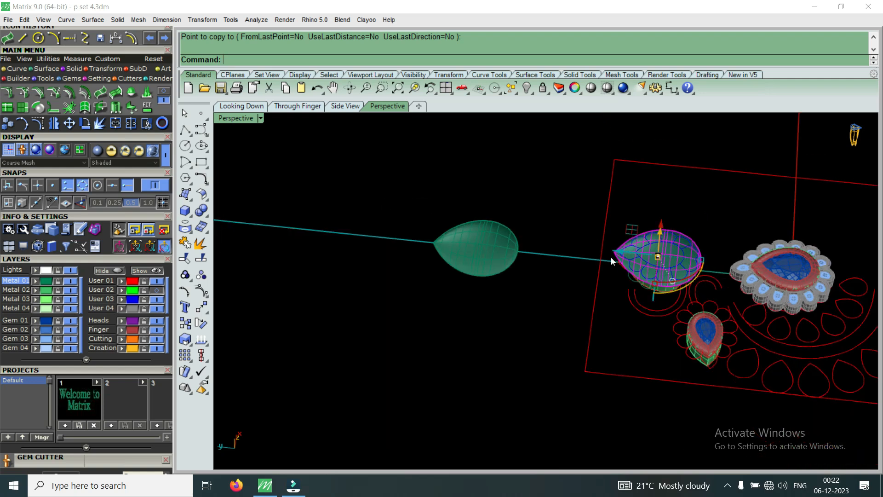
right_click_drag(611, 274, 472, 310)
scroll(644, 324, "up", 5)
right_click_drag(644, 324, 560, 325)
scroll(630, 322, "up", 6)
right_click_drag(630, 321, 667, 289)
right_click_drag(562, 254, 663, 189)
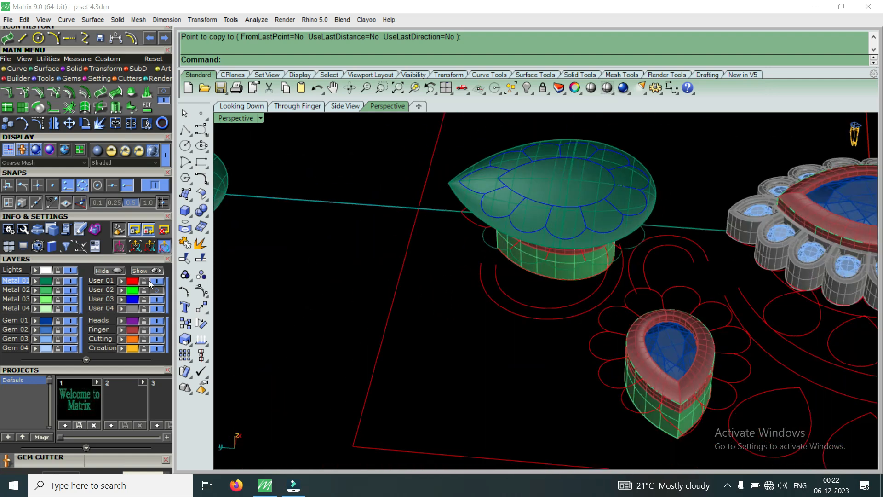
Trim away the dome's outer border beyond the petals, using all the User 03 curves as cutting objects.
left_click(133, 299)
scroll(513, 284, "down", 6)
scroll(505, 229, "up", 10)
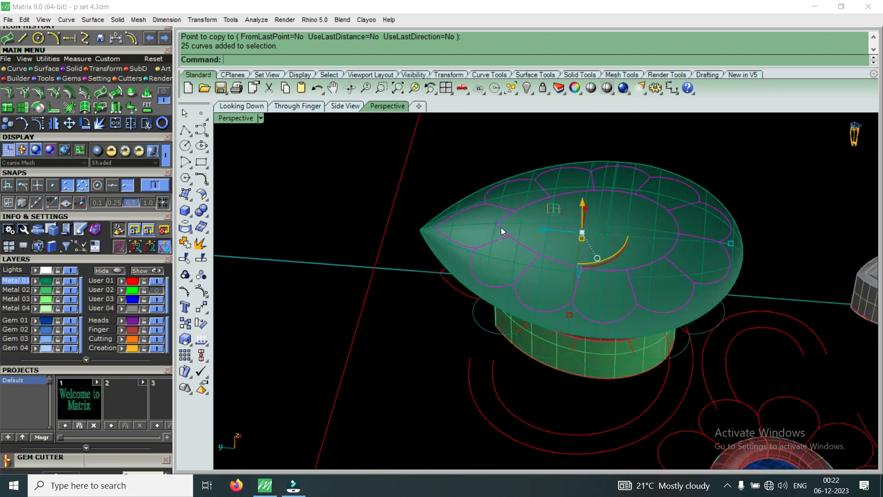
scroll(501, 227, "up", 2)
left_click(147, 123)
scroll(475, 255, "up", 4)
left_click(416, 253)
Trim out the dome's central teardrop area above the gem and finish the Trim command.
scroll(525, 242, "down", 3)
left_click(588, 230)
scroll(589, 231, "down", 1)
scroll(589, 230, "down", 4)
right_click_drag(589, 231, 599, 206)
scroll(550, 237, "up", 7)
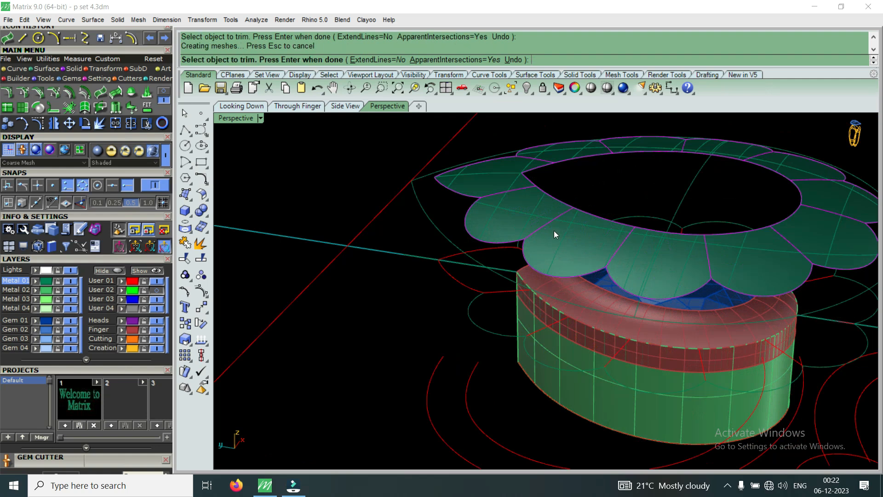
key("Return")
Extrude the trimmed petal surface by -1.4 as a solid and delete the source surface.
left_click(554, 231)
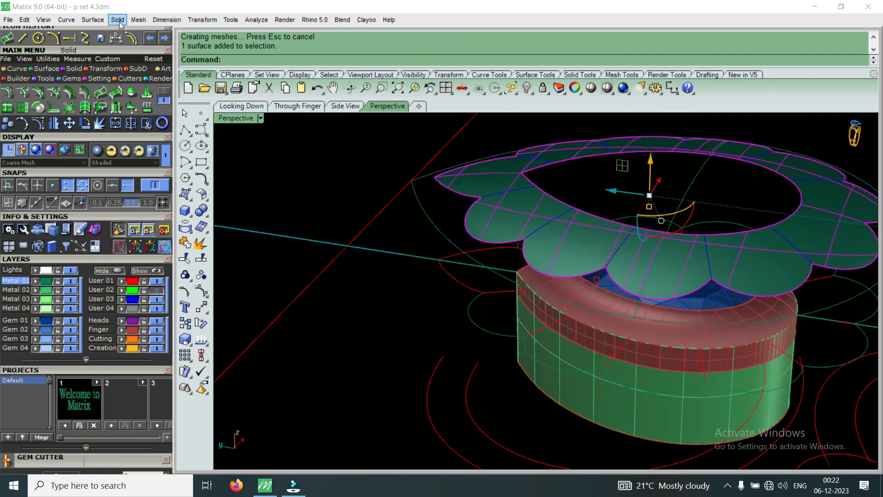
left_click(118, 20)
mouse_move(149, 288)
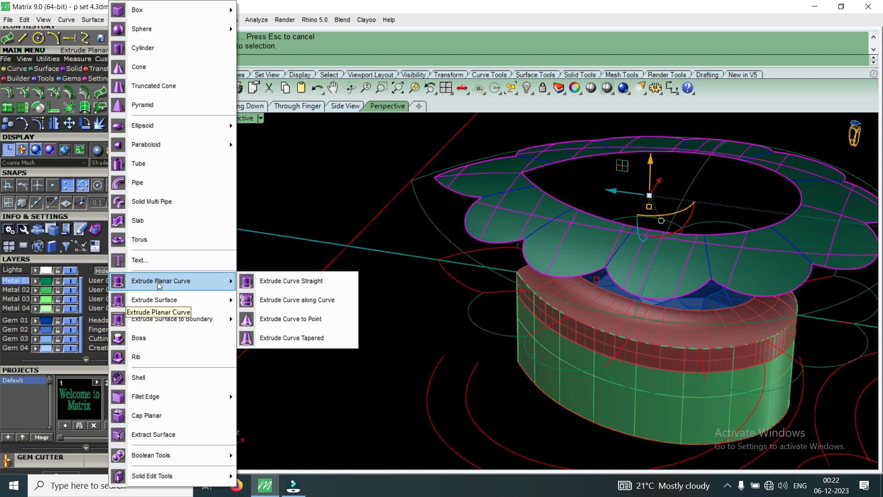
mouse_move(192, 301)
left_click(285, 299)
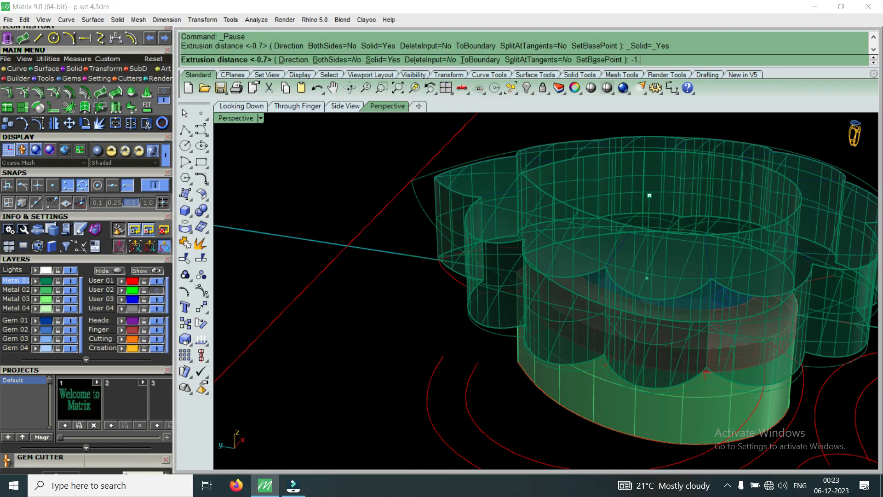
type("-1.4")
key("Return")
scroll(434, 288, "down", 3)
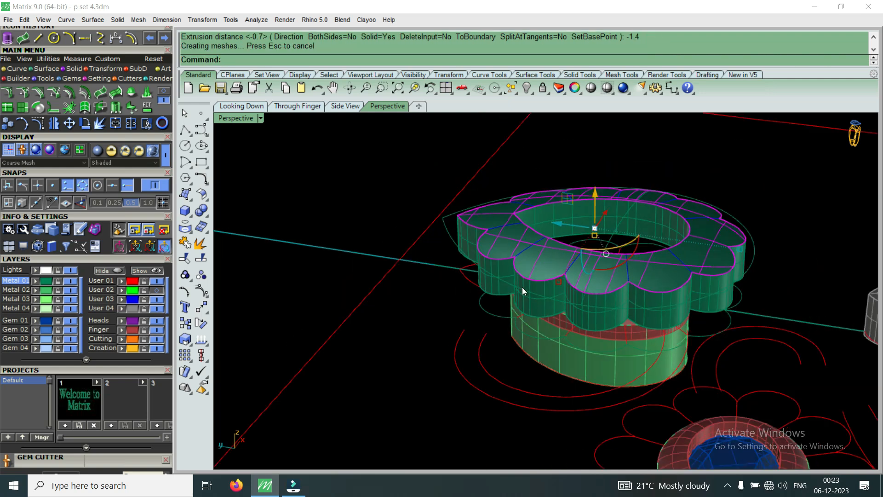
key("Delete")
Select the extruded petal solid and examine its thickness and curvature from several sides against the gem bezels.
scroll(522, 288, "up", 3)
left_click(581, 278)
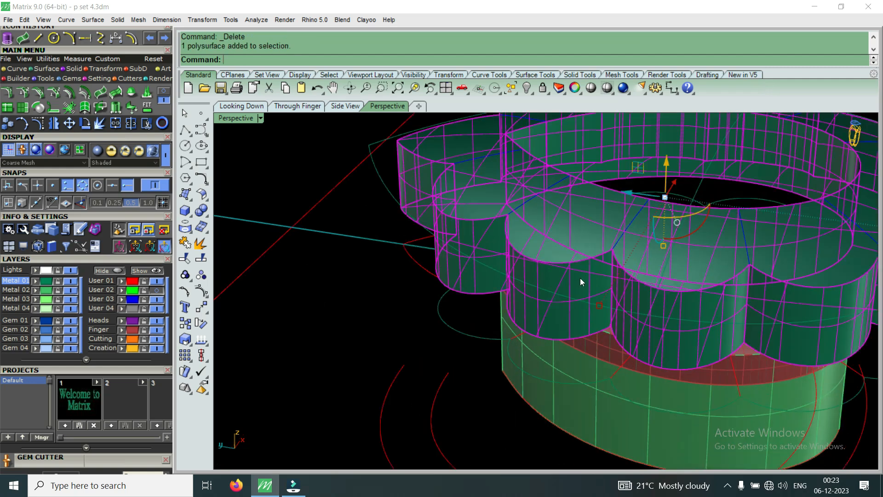
scroll(556, 301, "down", 5)
right_click_drag(556, 301, 361, 262)
scroll(460, 258, "up", 5)
right_click_drag(578, 256, 609, 244)
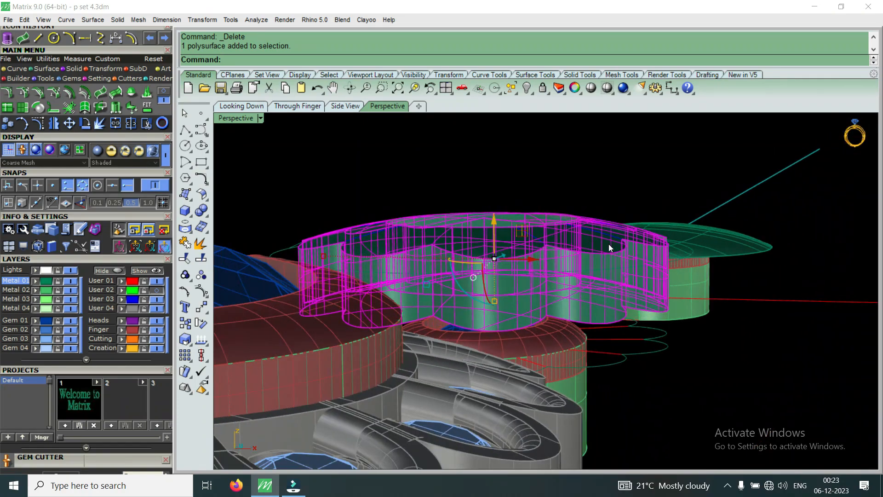
scroll(620, 233, "up", 7)
right_click_drag(642, 213, 589, 231)
scroll(554, 255, "up", 3)
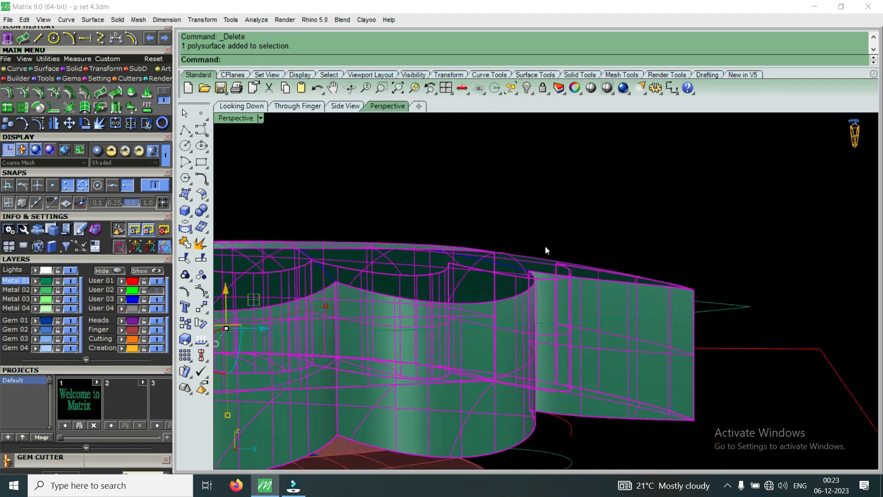
scroll(671, 281, "down", 4)
right_click_drag(586, 296, 405, 235)
scroll(404, 233, "up", 3)
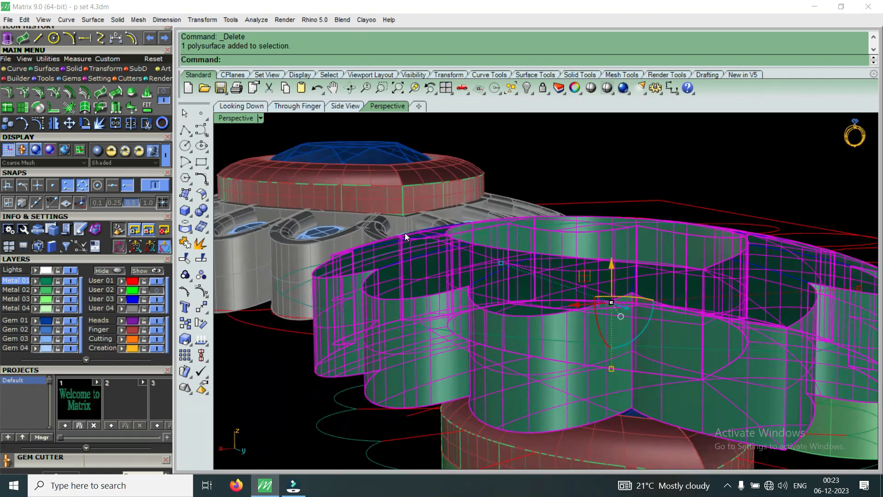
Scale the petal solid down vertically to make it thinner and flatter.
scroll(325, 288, "down", 4)
right_click_drag(325, 288, 560, 335)
scroll(560, 335, "down", 3)
scroll(486, 332, "up", 6)
right_click_drag(487, 332, 429, 277)
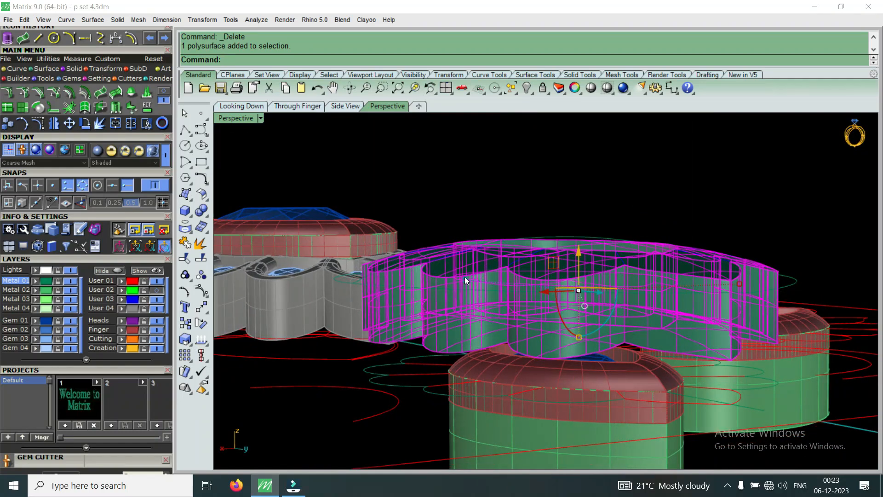
left_click_drag(580, 336, 593, 315)
right_click_drag(533, 293, 572, 256)
right_click_drag(636, 288, 564, 285)
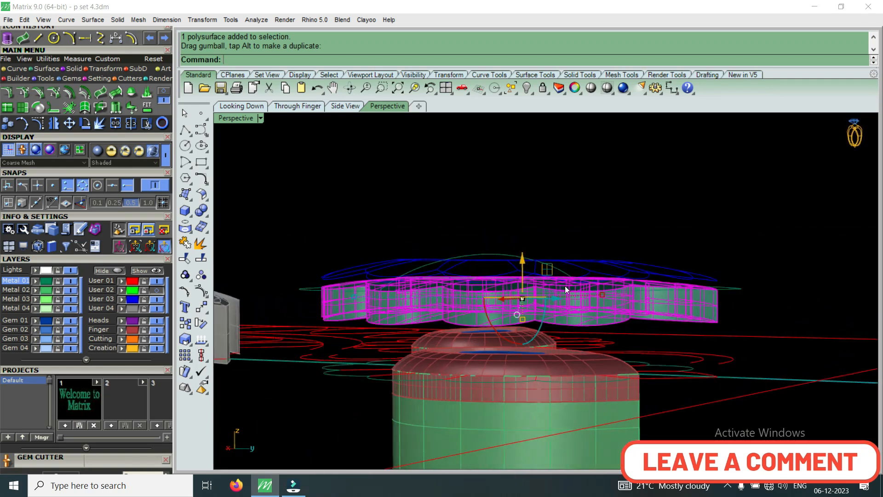
Examine the flattened petal solid from the side and the finished grey gem cluster's petals and depth from below.
right_click_drag(646, 274, 722, 273)
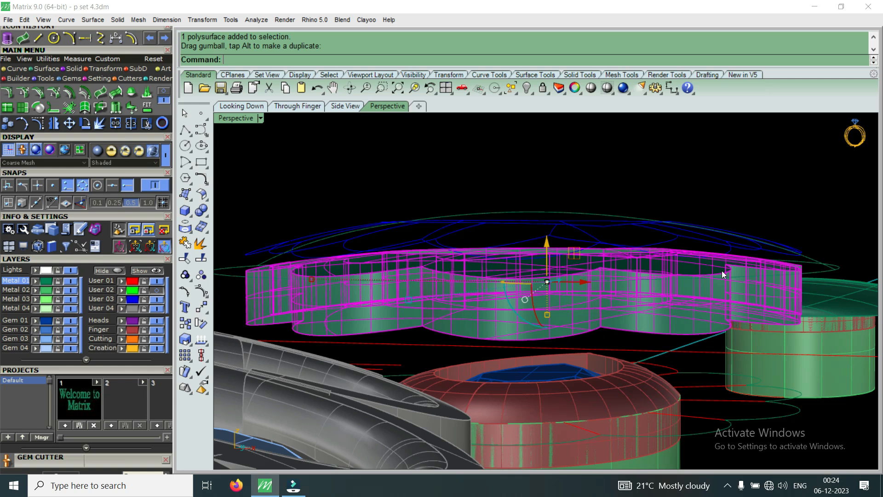
scroll(648, 275, "down", 6)
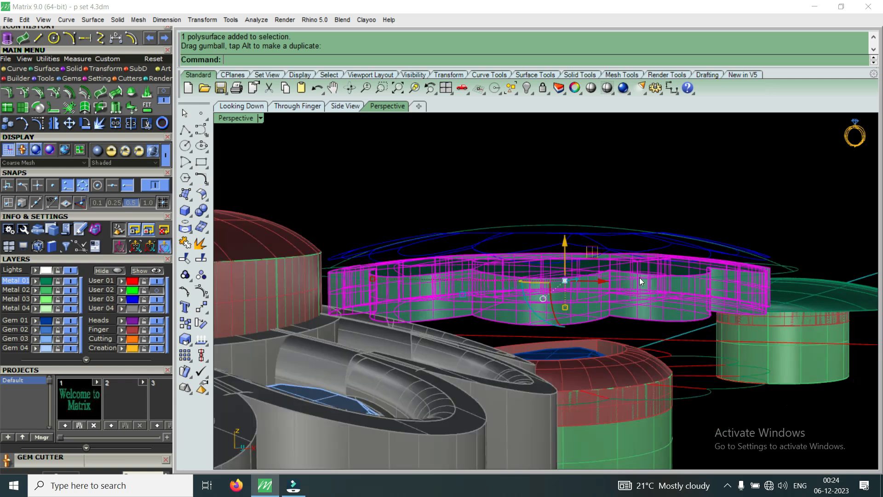
right_click_drag(647, 276, 633, 302)
scroll(634, 302, "down", 7)
right_click_drag(637, 411, 465, 128)
scroll(479, 156, "up", 8)
scroll(548, 273, "down", 8)
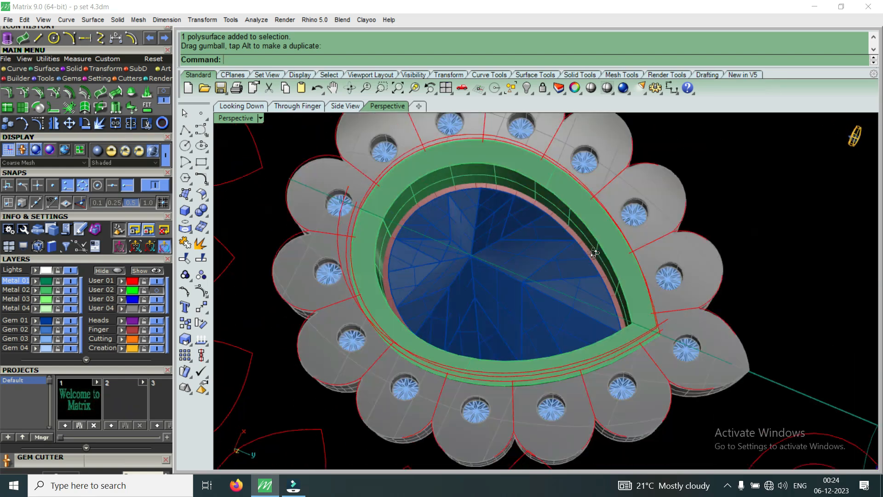
right_click_drag(592, 218, 570, 207)
scroll(636, 409, "up", 3)
scroll(571, 216, "up", 8)
scroll(574, 301, "down", 5)
right_click_drag(576, 303, 552, 264)
scroll(581, 199, "down", 7)
scroll(552, 264, "up", 6)
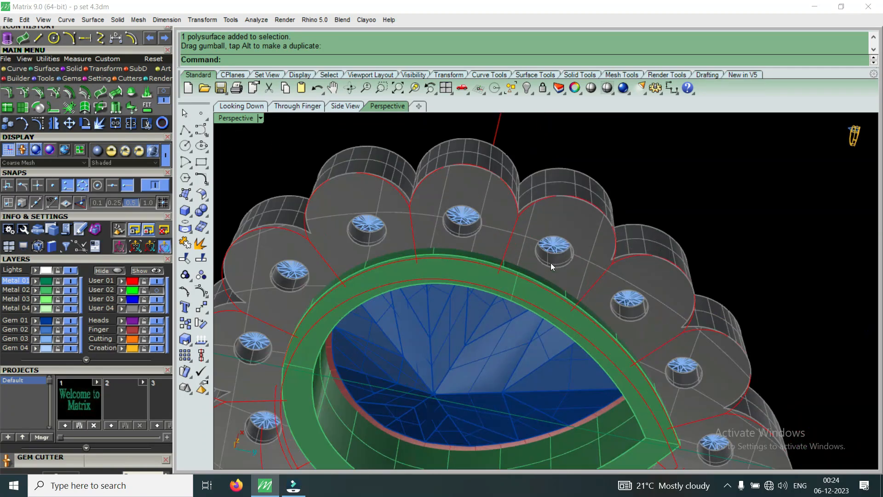
scroll(547, 265, "down", 10)
scroll(840, 361, "up", 7)
Examine the petal solid's underside, wall height and fit over the bezel, and compare it with the finished cluster after deselecting it.
right_click_drag(650, 264, 635, 294)
scroll(561, 314, "up", 5)
scroll(606, 337, "up", 4)
right_click_drag(611, 322, 577, 242)
scroll(606, 284, "up", 4)
scroll(607, 285, "down", 4)
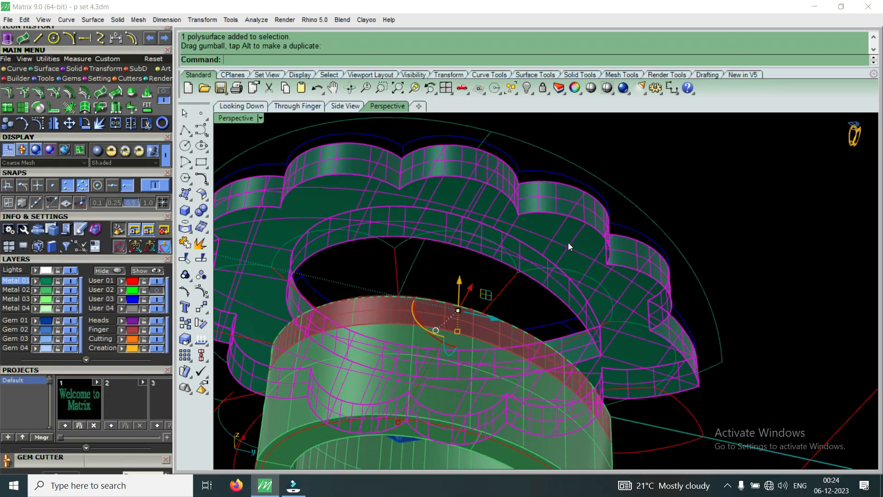
right_click_drag(569, 248, 497, 245)
right_click_drag(568, 266, 682, 357)
scroll(662, 313, "up", 6)
scroll(639, 363, "down", 5)
right_click_drag(604, 383, 451, 303)
scroll(460, 313, "up", 2)
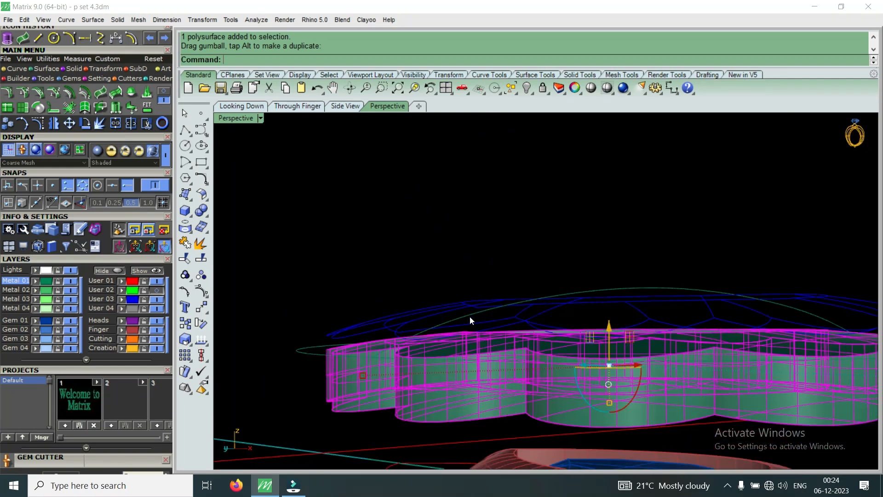
right_click_drag(585, 294, 533, 303)
scroll(529, 302, "up", 3)
key("Escape")
right_click_drag(505, 336, 538, 315)
scroll(529, 297, "down", 7)
scroll(526, 295, "down", 3)
scroll(745, 319, "up", 4)
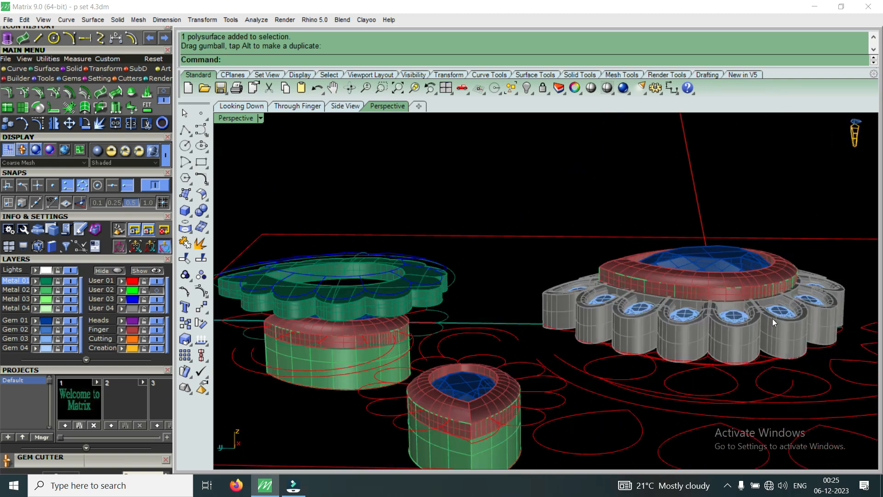
scroll(478, 307, "down", 4)
scroll(522, 308, "up", 5)
scroll(525, 305, "up", 2)
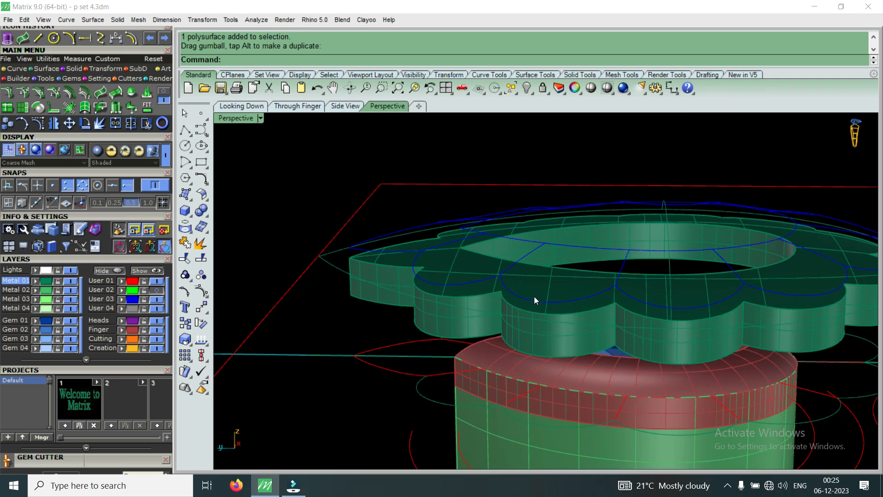
Try extruding the petal solid's top face by -1.4 as a solid and deleting the thinner solid, and undo both.
left_click(10, 41)
left_click(448, 266)
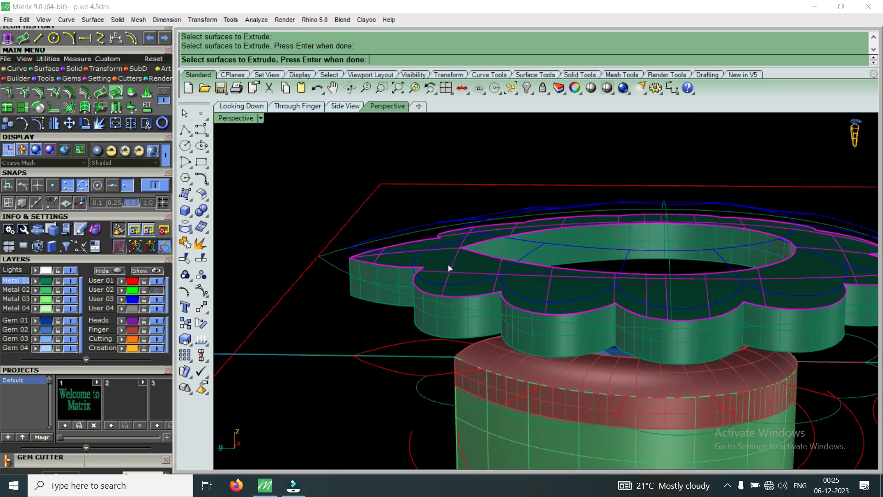
key("Return")
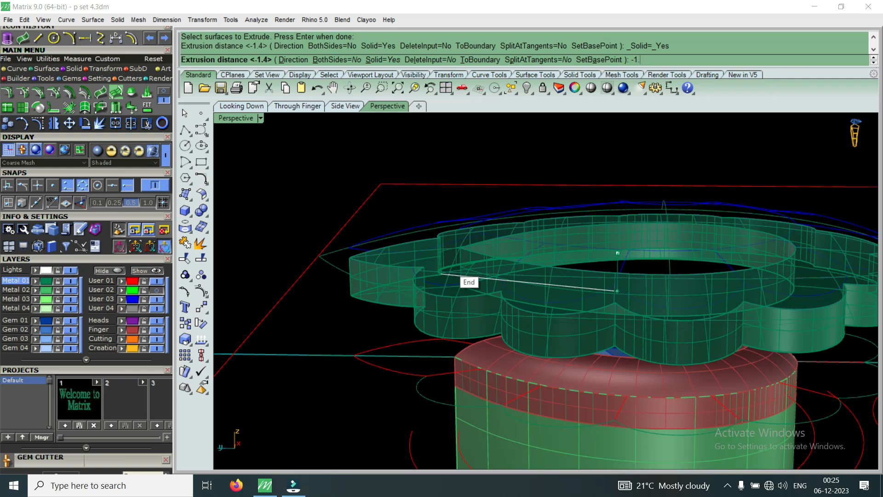
key("Return")
right_click_drag(441, 310, 446, 267)
left_click(462, 276)
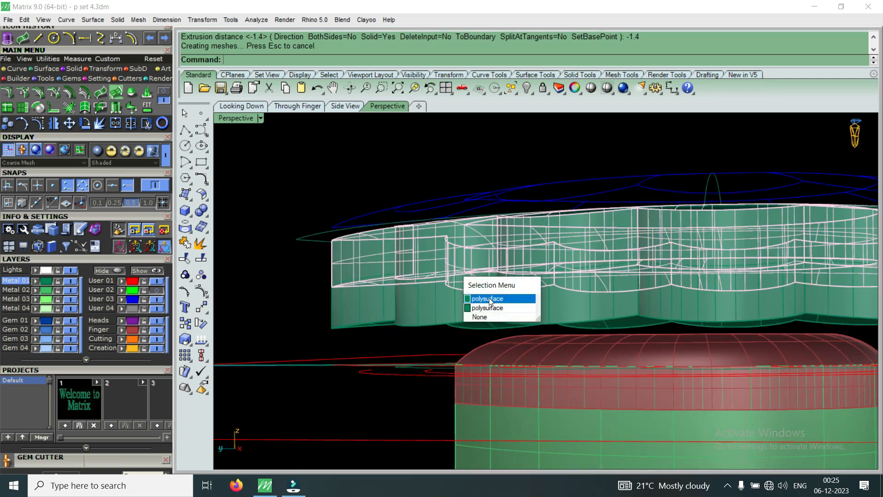
left_click(489, 299)
scroll(525, 288, "down", 3)
key("Delete")
right_click_drag(523, 275, 506, 294)
key("ctrl+z")
key("ctrl+z")
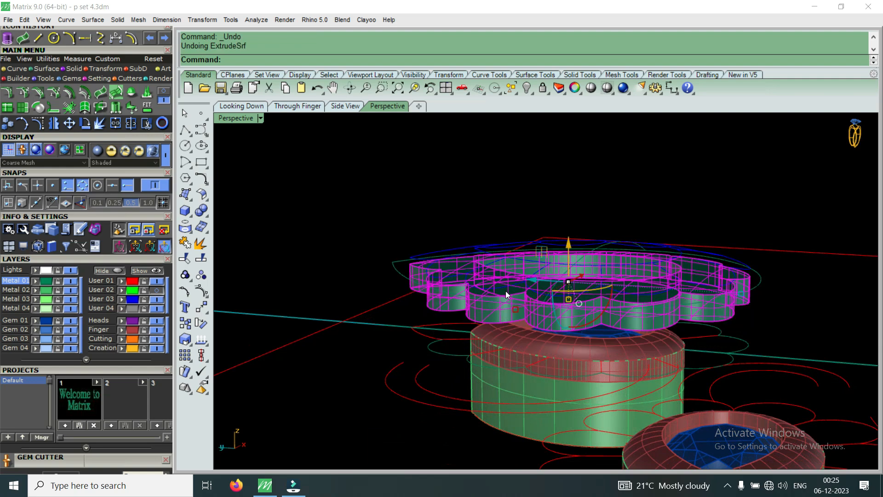
Undo the petal solid's earlier vertical scaling and scale it down vertically together with the User 03 petal curves.
key("ctrl+z")
right_click_drag(505, 290, 482, 211)
right_click_drag(405, 197, 413, 225)
left_click(133, 300)
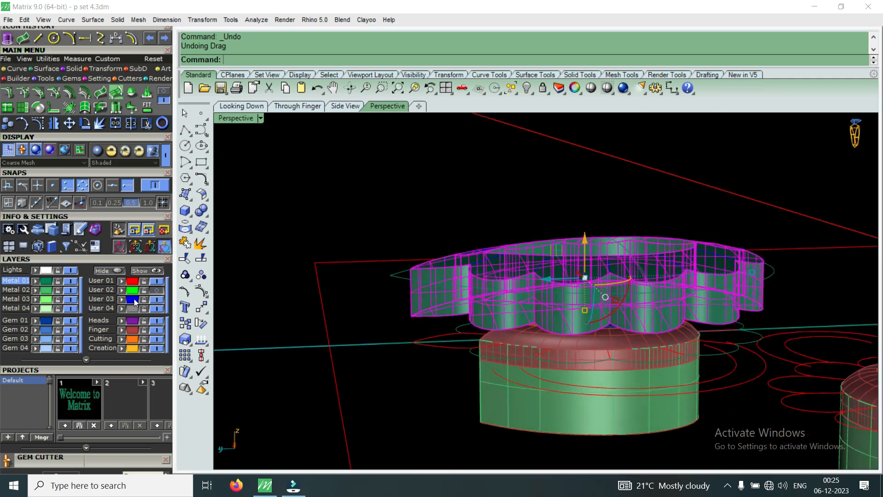
right_click_drag(666, 293, 666, 271)
scroll(625, 297, "up", 8)
left_click_drag(523, 320, 541, 293)
scroll(540, 292, "down", 6)
right_click_drag(506, 253, 482, 263)
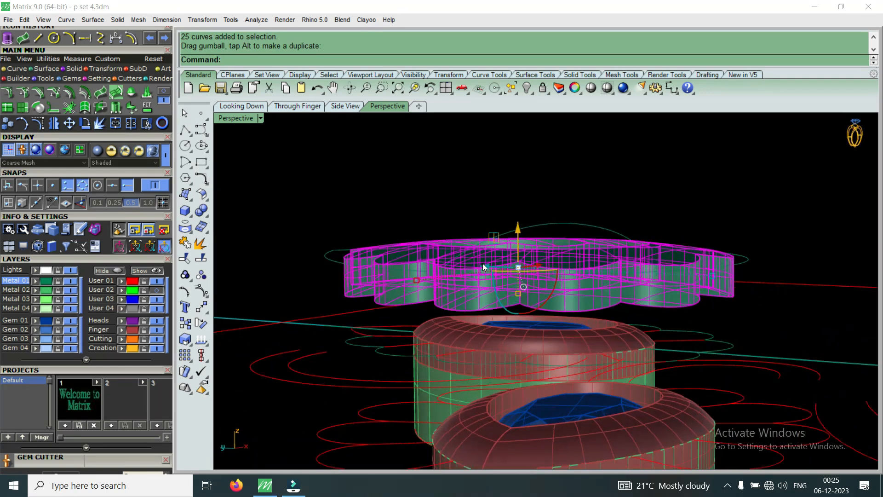
Examine the flattened petal solid's profile over the bezel, comparing it without and with the vertical scaling.
right_click_drag(531, 302, 559, 311)
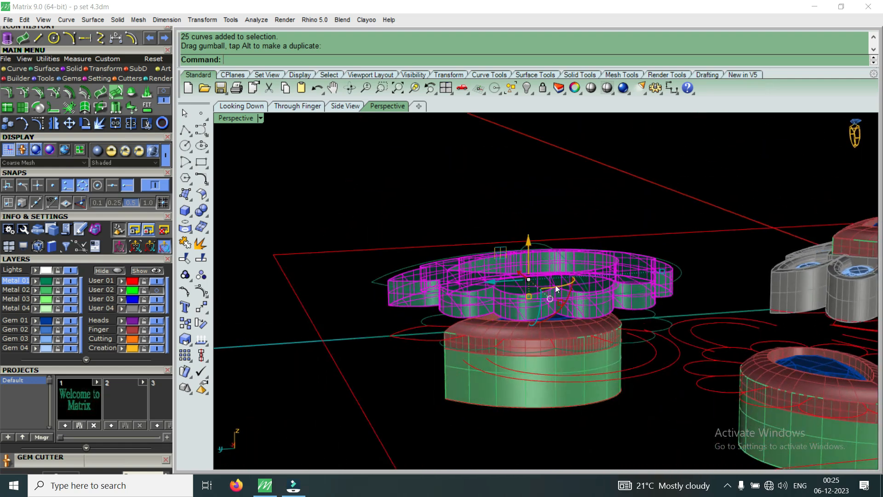
scroll(555, 285, "up", 3)
scroll(591, 315, "down", 1)
right_click_drag(652, 302, 548, 270)
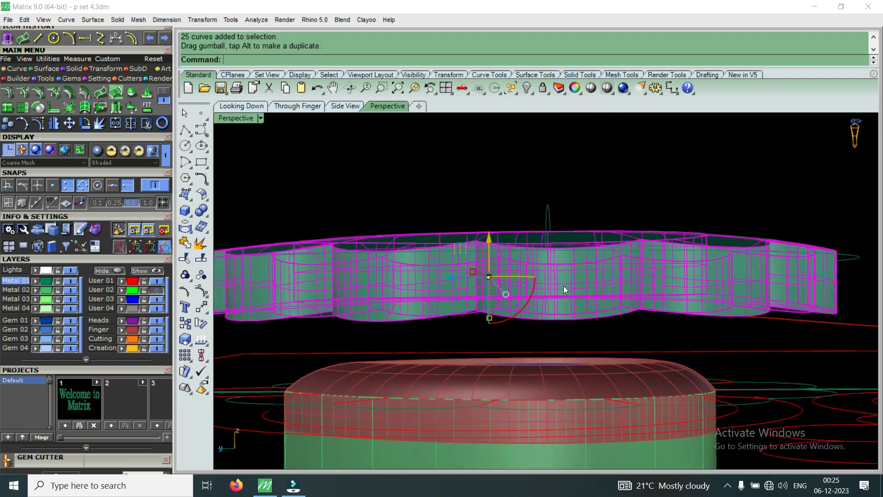
scroll(580, 260, "down", 1)
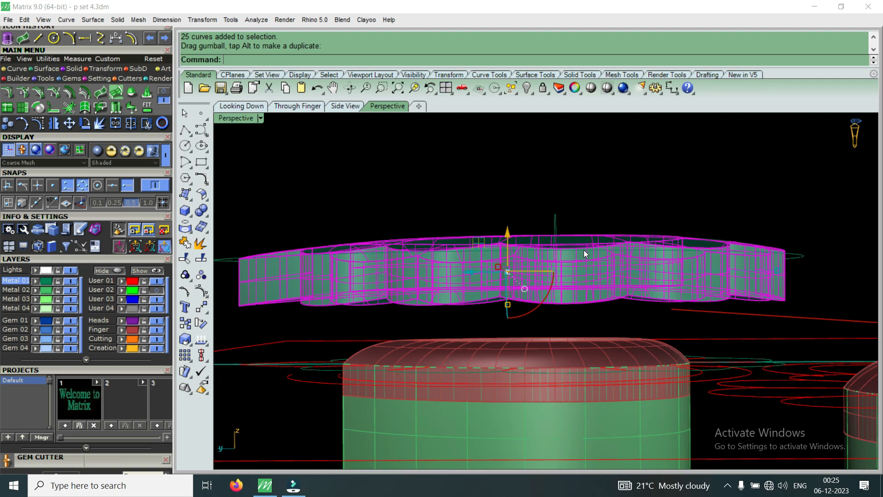
key("ctrl+z")
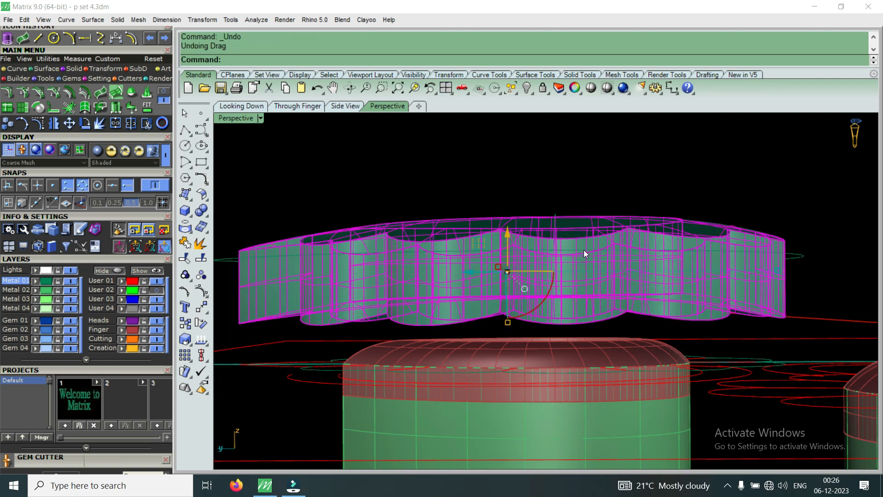
key("ctrl+y")
right_click_drag(584, 249, 512, 286)
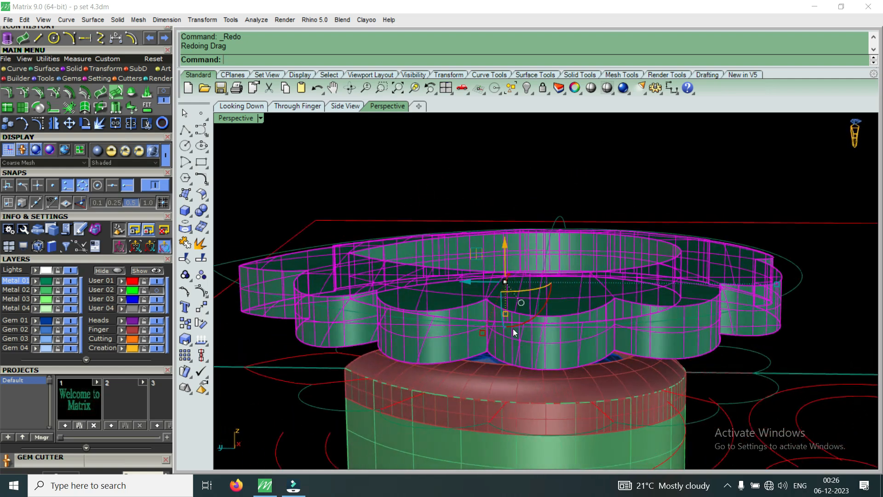
Try flattening the petal solid and its curves further in the vertical direction, undo it and clear the selection.
scroll(505, 314, "up", 5)
left_click_drag(507, 306, 518, 290)
scroll(557, 271, "down", 5)
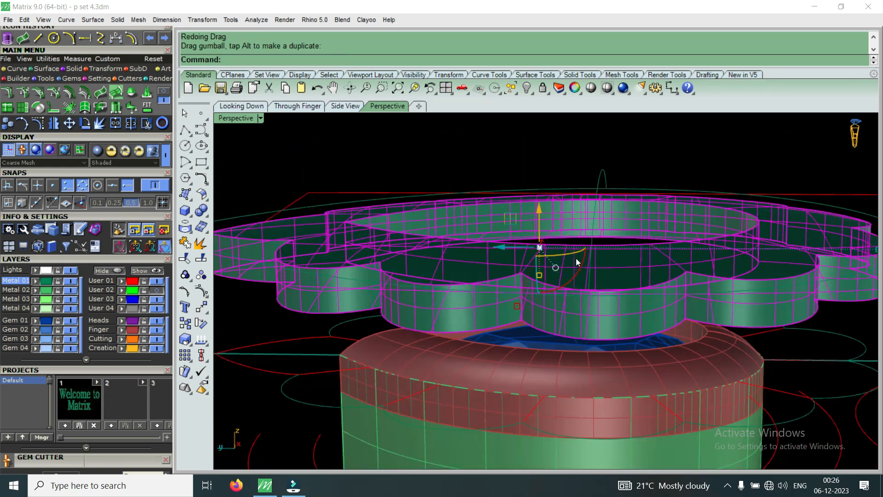
key("ctrl+z")
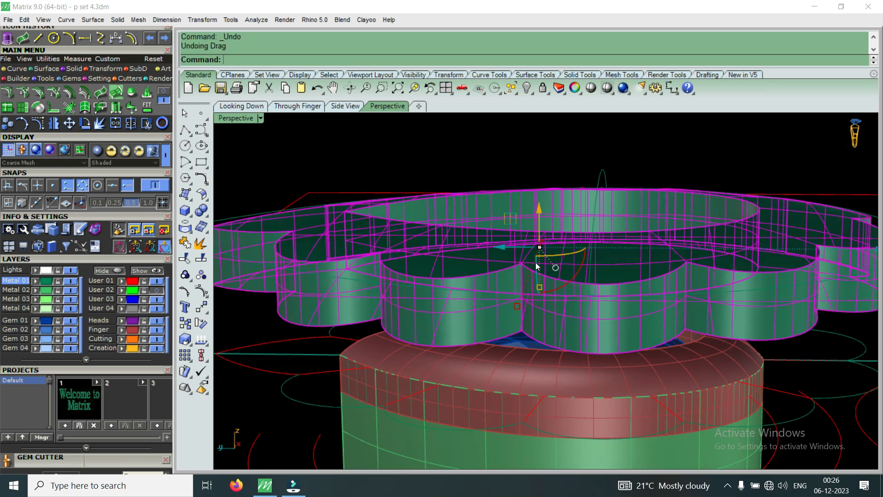
scroll(534, 256, "up", 3)
right_click_drag(533, 256, 529, 265)
scroll(503, 266, "down", 4)
key("Escape")
Extrude the flattened petal solid's top face by -1.4 as a solid.
scroll(342, 243, "up", 5)
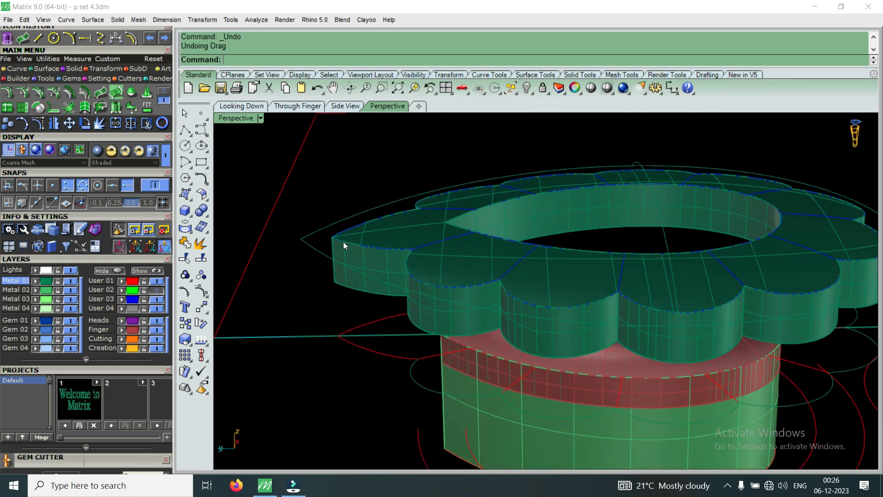
scroll(368, 280, "down", 6)
right_click_drag(498, 313, 515, 297)
scroll(435, 280, "up", 5)
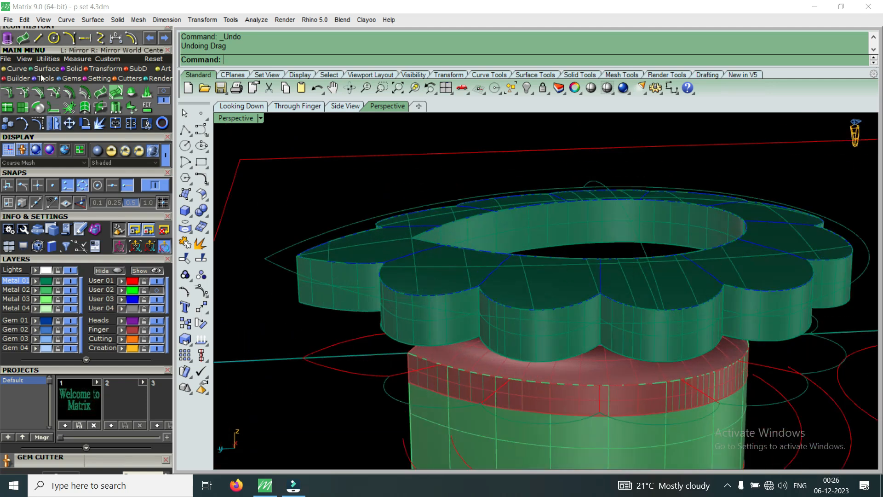
left_click(7, 42)
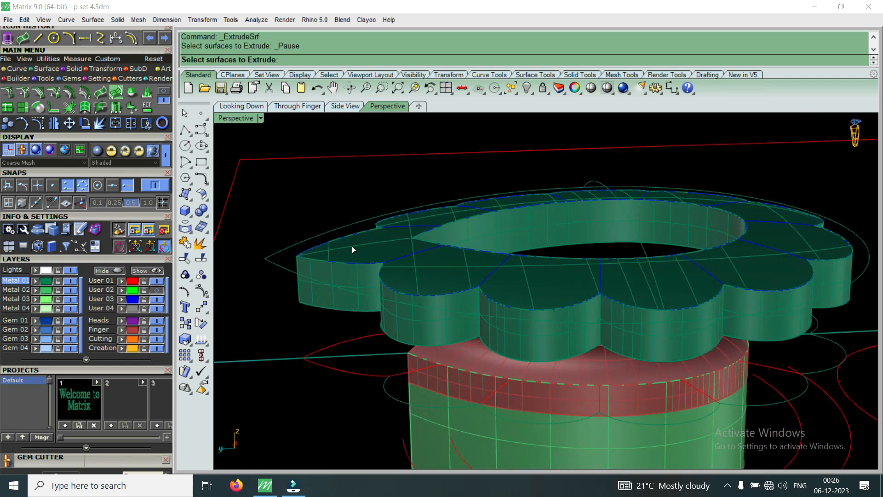
left_click(365, 253)
key("Return")
type("-1.4")
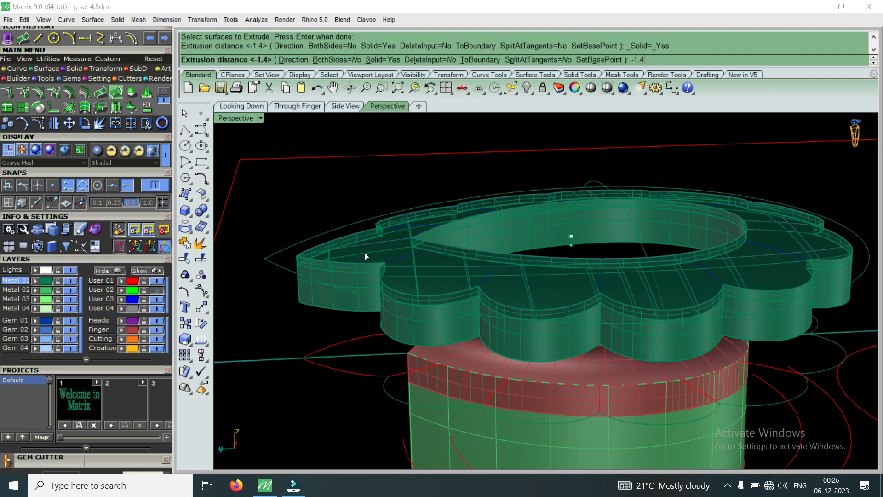
key("Return")
Move the thinner petal solid to the Metal 02 layer and select it together with the newly extruded one.
scroll(371, 315, "up", 4)
left_click(330, 302)
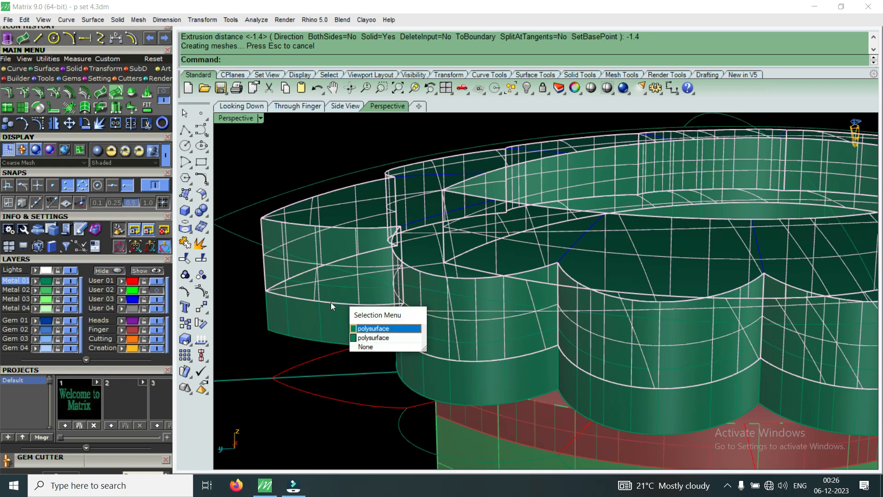
left_click(372, 328)
left_click(35, 289)
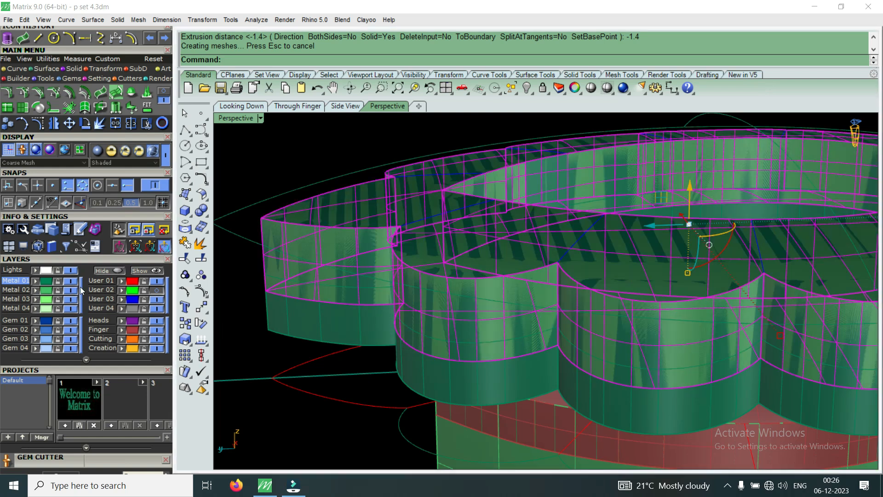
left_click(309, 242)
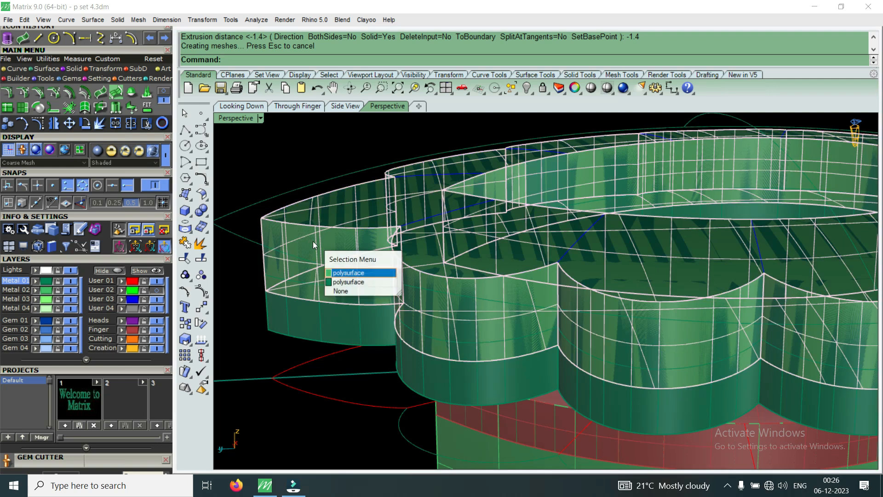
left_click(363, 273)
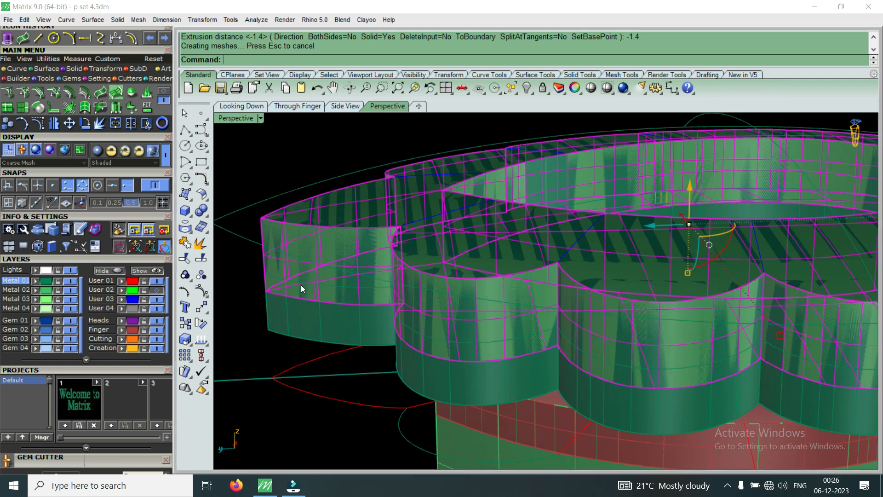
left_click(325, 316, "shift")
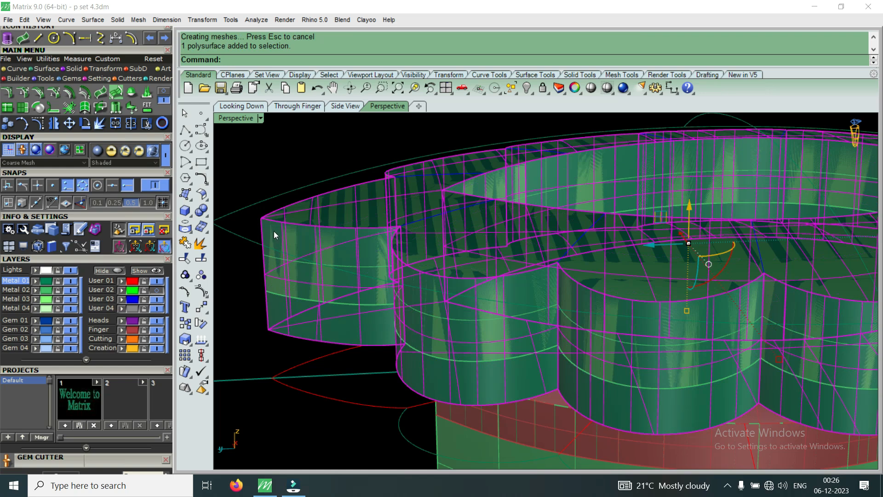
Examine the finished grey gem cluster's petal height and bezel arrangement as a reference for the selected petal solids.
scroll(473, 261, "down", 5)
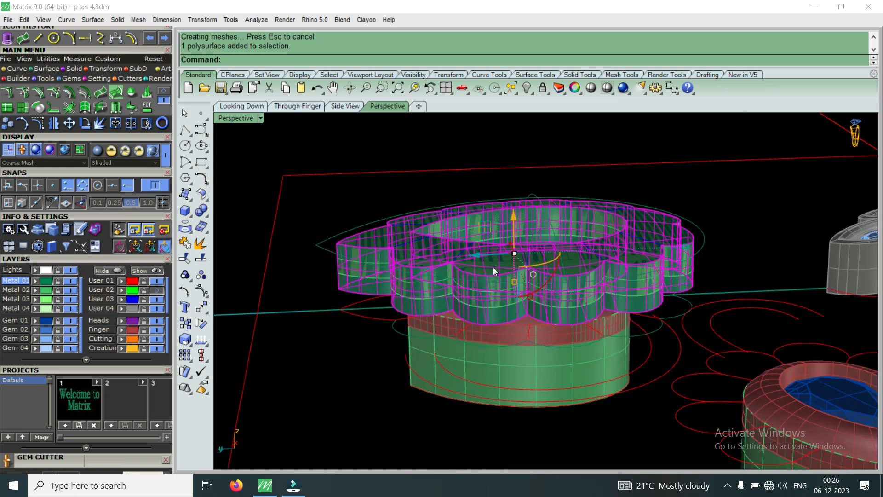
scroll(479, 277, "down", 5)
scroll(499, 282, "up", 3)
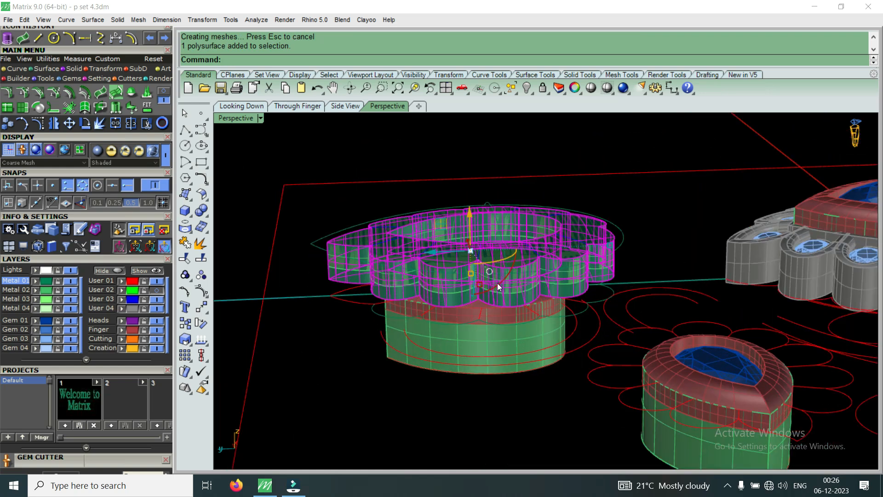
scroll(498, 282, "down", 5)
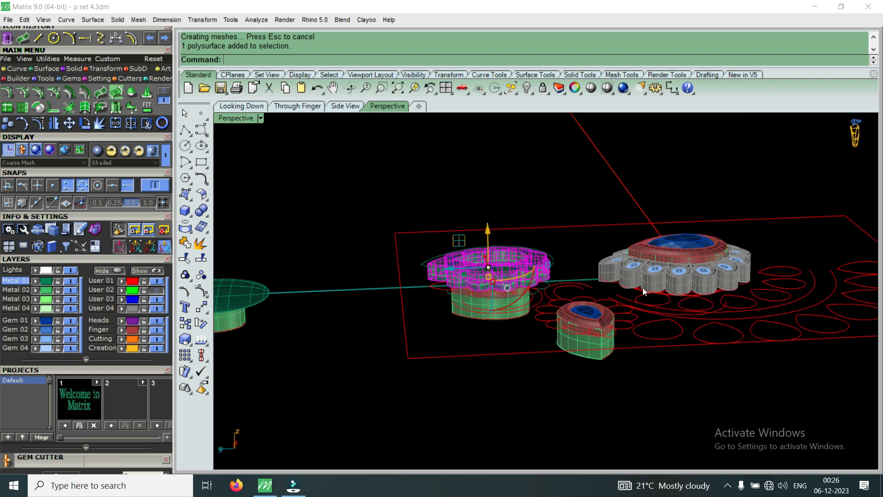
scroll(643, 286, "up", 8)
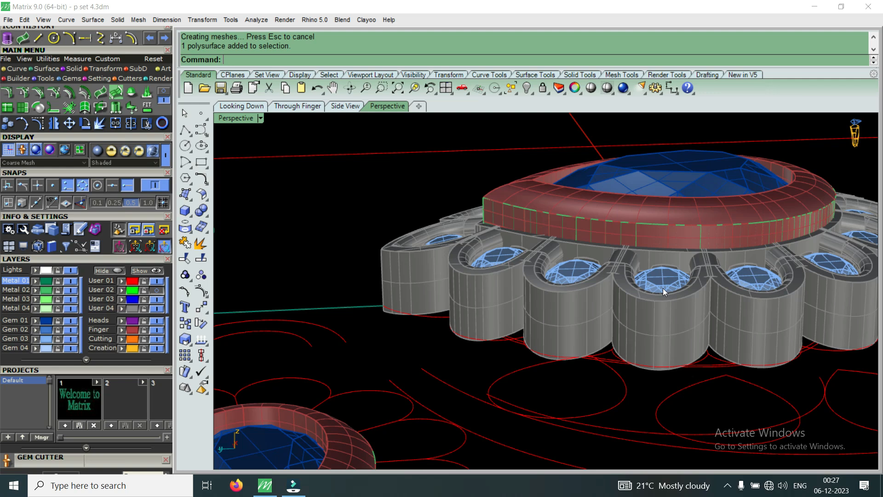
right_click_drag(663, 288, 624, 309)
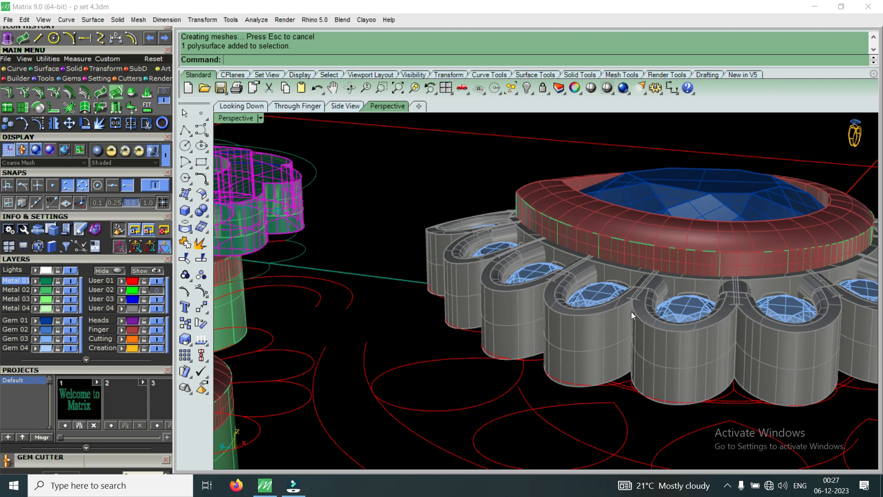
Compare the selected petal solids' height and shape with the petals of the finished grey gem cluster.
scroll(627, 308, "down", 11)
scroll(463, 291, "up", 10)
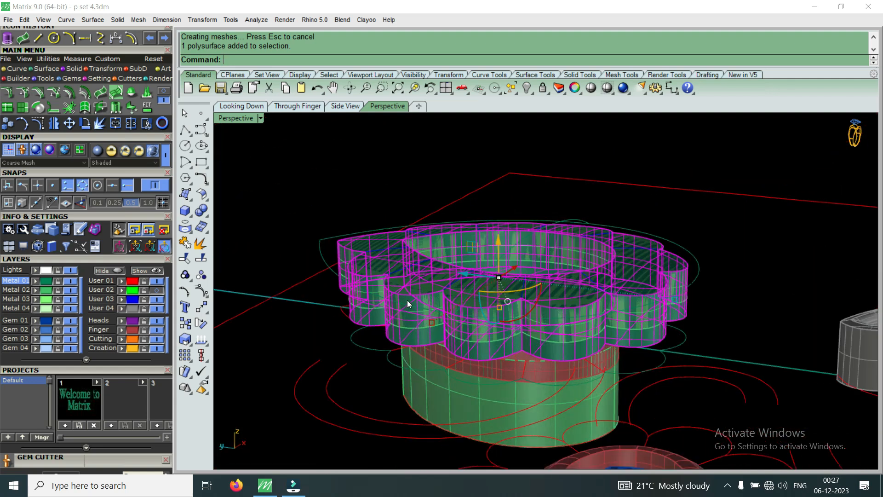
scroll(406, 300, "down", 4)
scroll(690, 354, "up", 4)
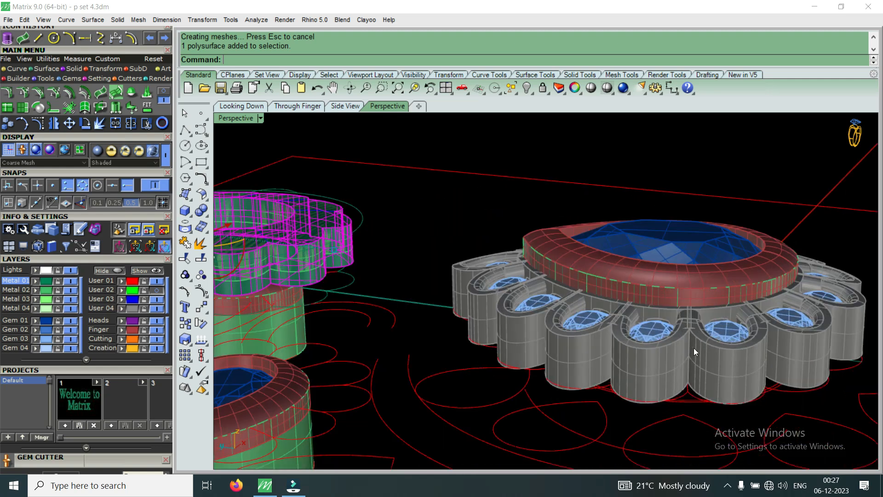
scroll(694, 359, "down", 4)
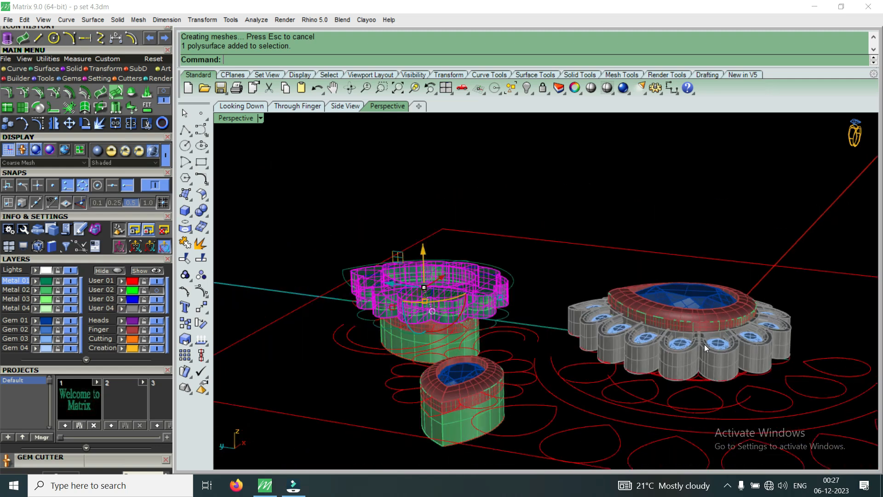
scroll(382, 304, "up", 2)
right_click_drag(382, 304, 387, 366)
scroll(432, 291, "up", 2)
scroll(387, 366, "up", 3)
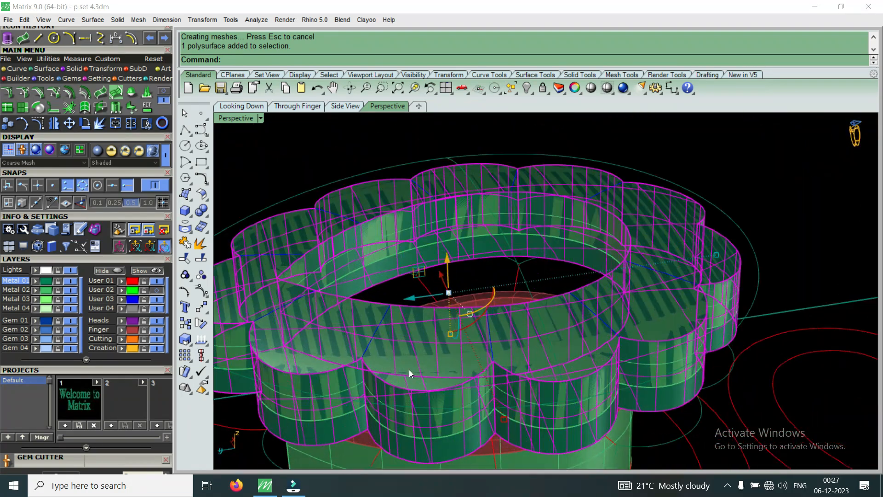
Delete the overlapping petal solid, assign the remaining petal frame to the Metal 02 layer and clear the selection.
left_click(412, 390)
left_click(446, 428)
key("Delete")
left_click(425, 418)
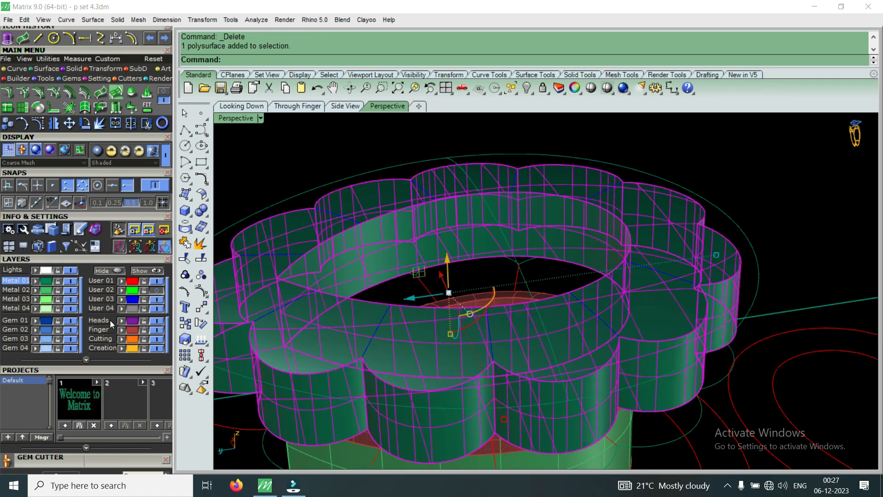
left_click(36, 290)
key("Escape")
Select the upper teardrop gem with its bezel pieces and raise it vertically into the petal frame, then deselect it.
scroll(413, 294, "down", 3)
right_click_drag(413, 293, 455, 373)
scroll(442, 260, "up", 2)
left_click(441, 260)
scroll(456, 324, "down", 3)
right_click_drag(457, 324, 453, 208)
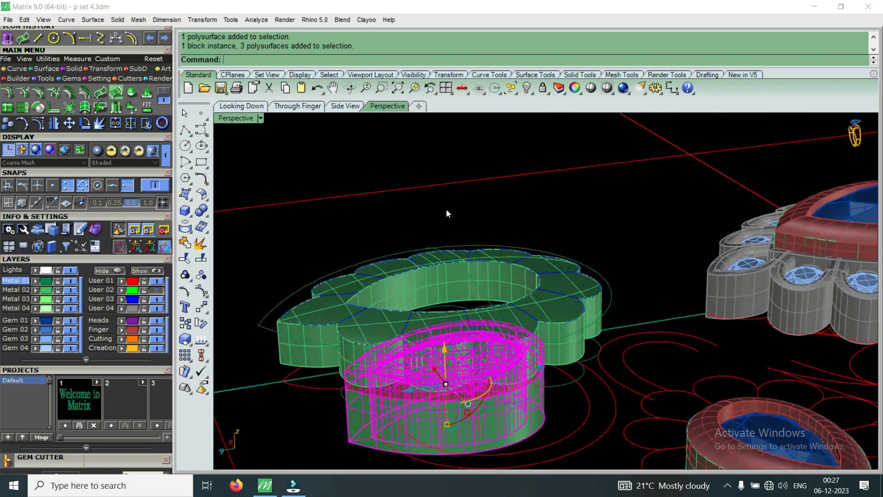
scroll(455, 216, "down", 6)
right_click_drag(493, 285, 435, 264)
scroll(495, 279, "up", 5)
right_click_drag(497, 283, 462, 310)
left_click_drag(463, 310, 470, 248)
right_click_drag(479, 269, 507, 283)
scroll(454, 294, "up", 4)
scroll(531, 322, "down", 4)
scroll(498, 305, "down", 5)
right_click_drag(558, 238, 508, 270)
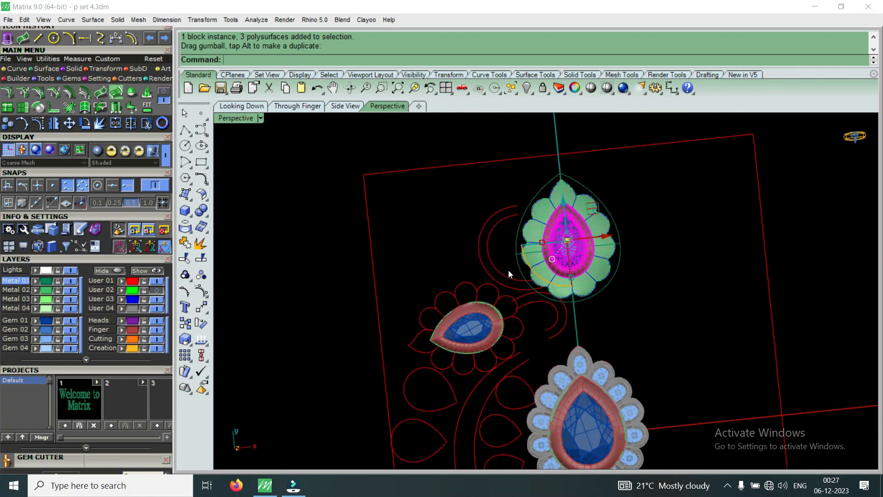
key("Escape")
Examine the overall layout of the teardrop motifs, the petal cluster and the remaining outline curves from several angles.
scroll(495, 290, "down", 8)
scroll(544, 248, "down", 4)
scroll(539, 179, "up", 10)
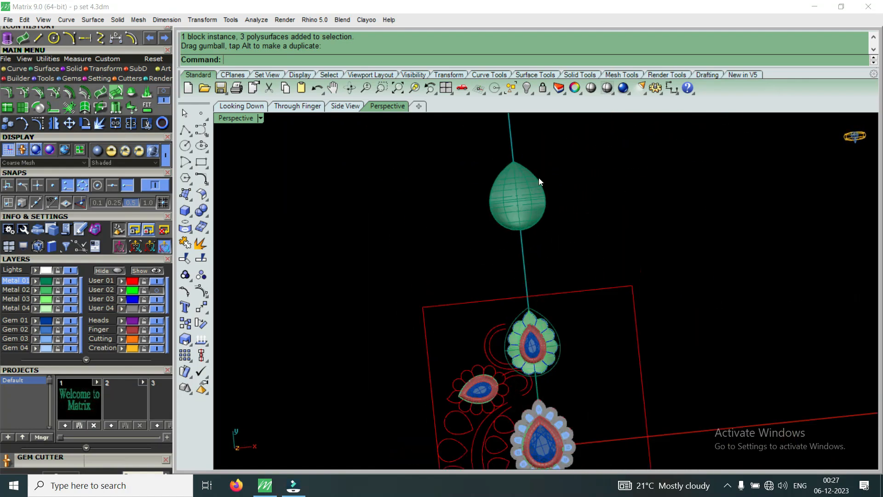
scroll(510, 225, "down", 3)
scroll(485, 338, "down", 2)
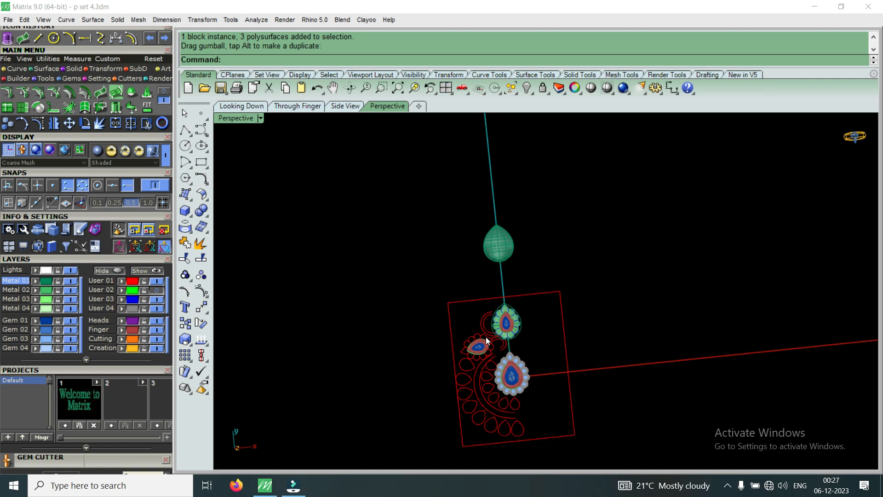
scroll(501, 301, "up", 4)
scroll(510, 303, "down", 3)
scroll(513, 294, "up", 3)
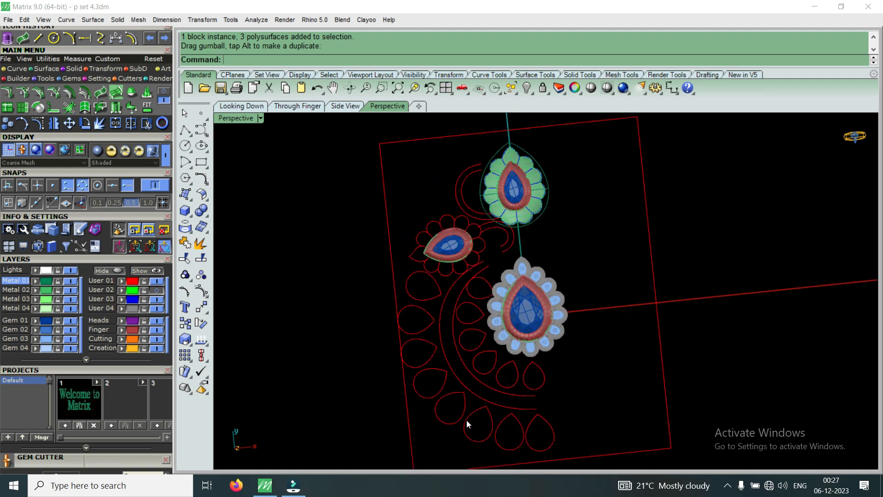
scroll(441, 317, "down", 8)
right_click_drag(439, 308, 433, 318)
scroll(457, 297, "up", 3)
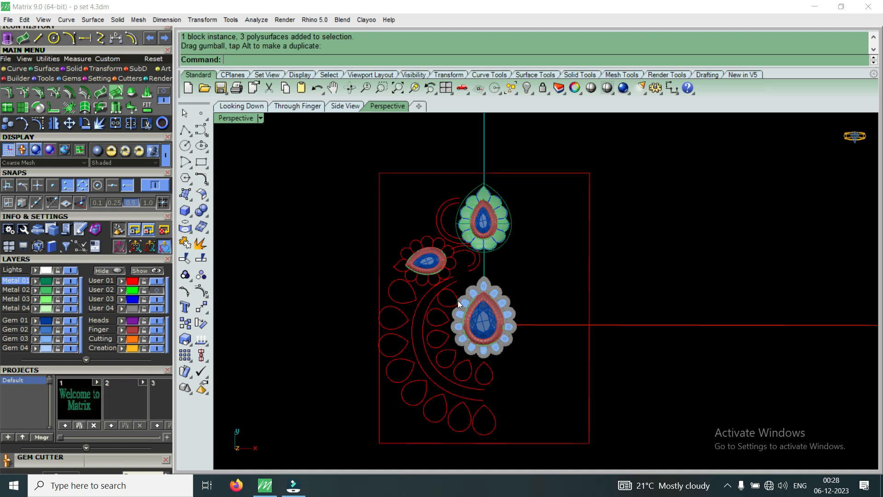
right_click_drag(427, 346, 552, 288)
scroll(553, 285, "down", 3)
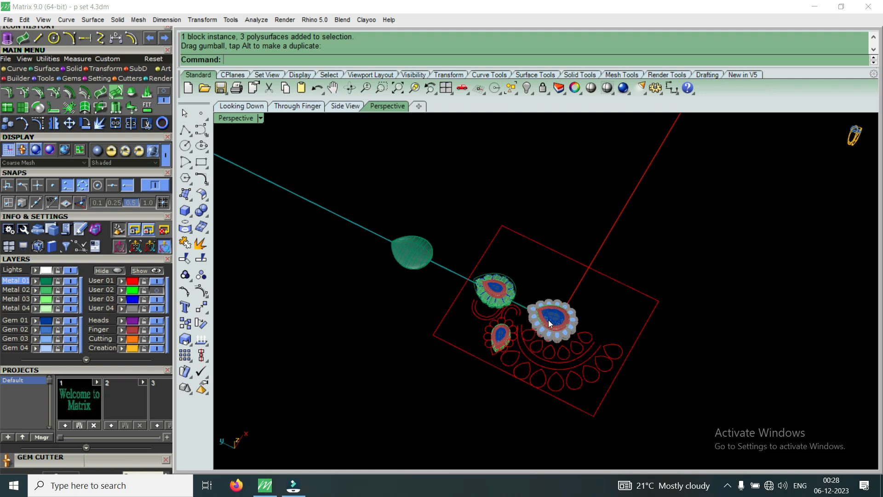
scroll(534, 343, "up", 4)
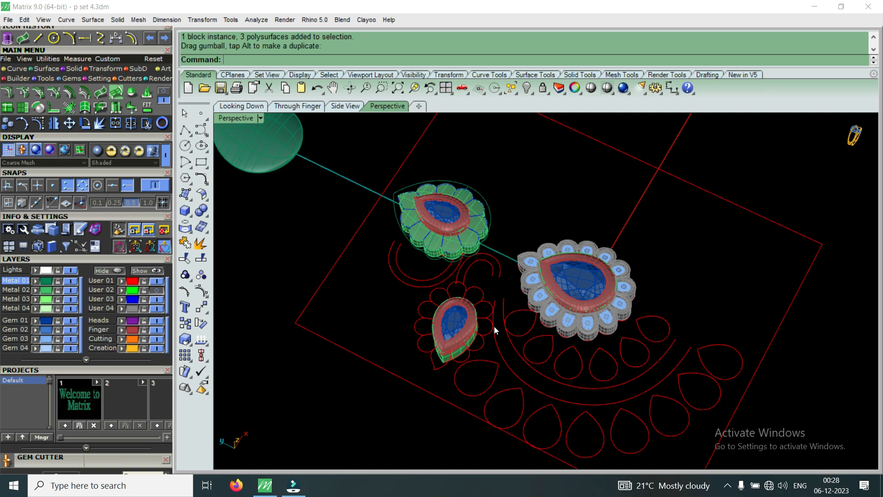
scroll(495, 325, "down", 6)
right_click_drag(566, 310, 495, 336)
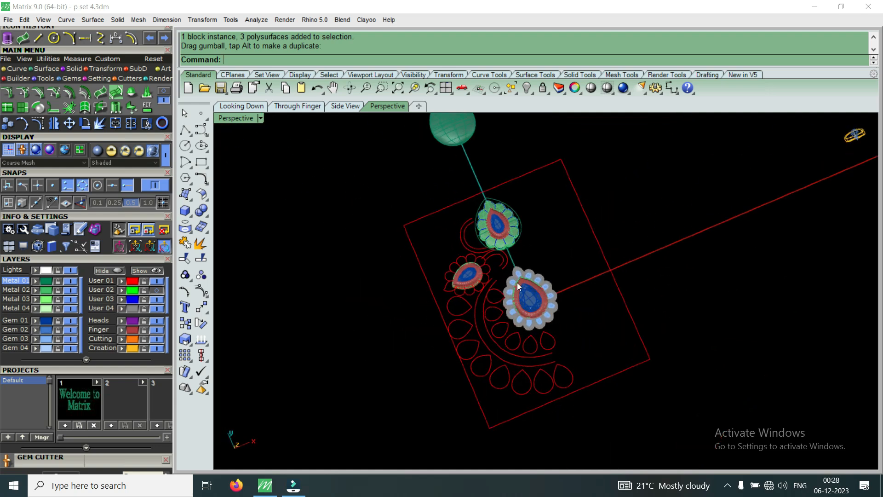
scroll(516, 302, "up", 4)
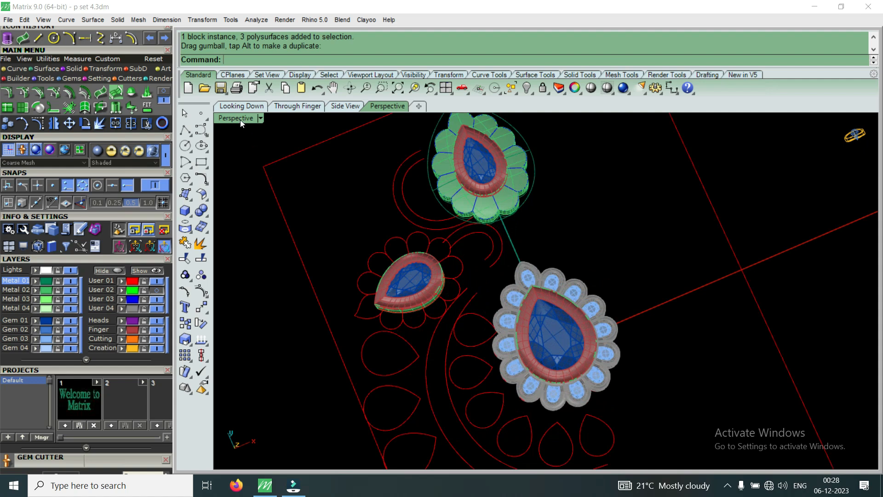
Set the perspective view to the Machine display mode and inspect the modelled gem motifs from several angles.
left_click(260, 119)
left_click(310, 237)
right_click_drag(449, 283, 573, 334)
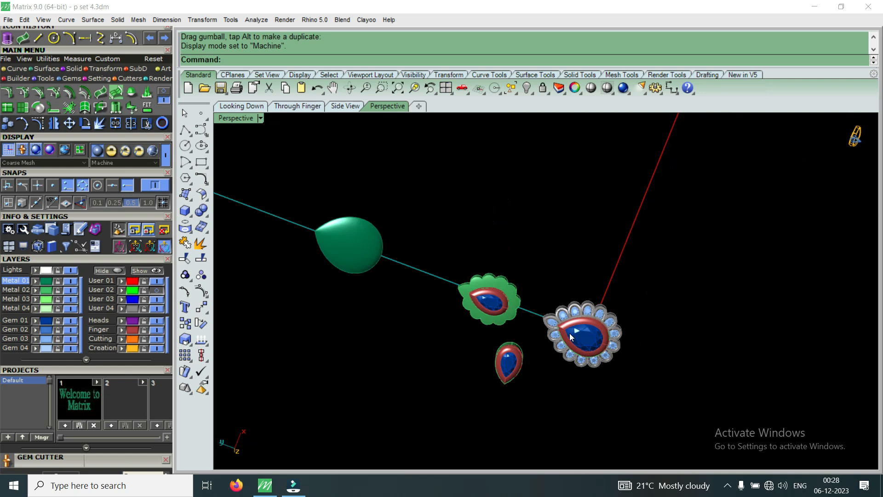
right_click_drag(449, 292, 566, 336)
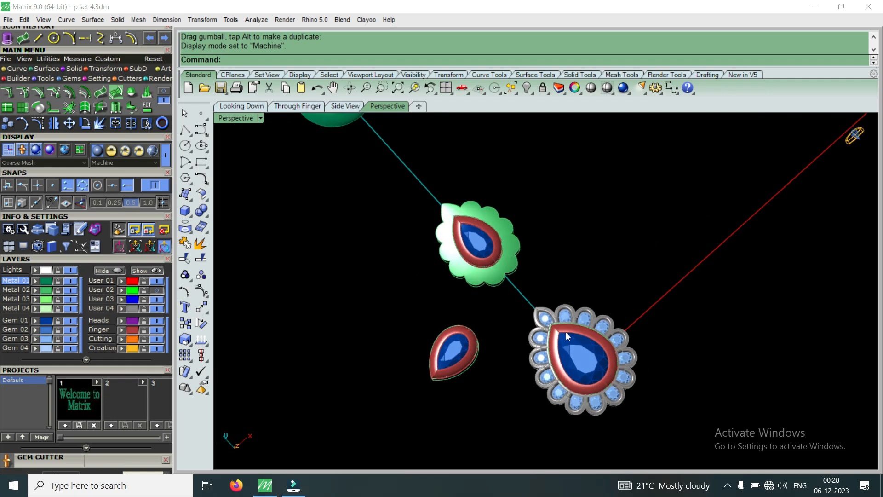
right_click_drag(549, 366, 354, 352)
Show the User 02 layer holding the reference photo and compare the modelled motifs with the pictured pendant.
left_click(157, 290)
right_click_drag(400, 282, 484, 315)
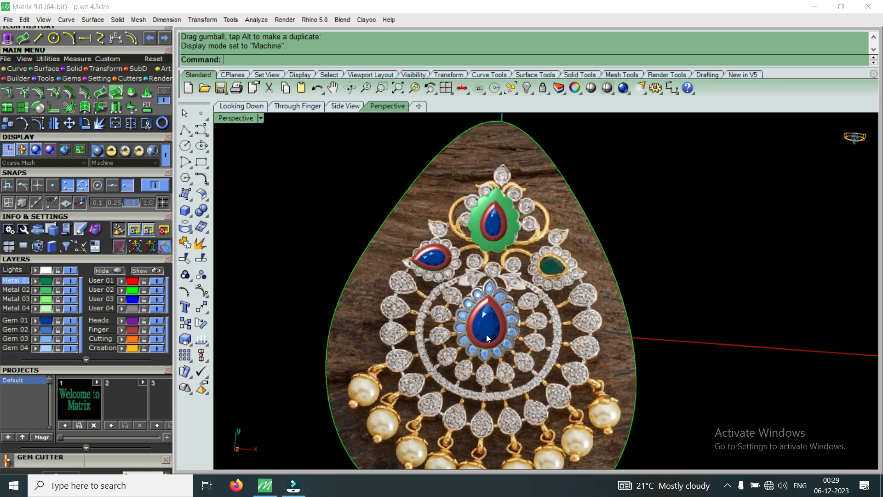
scroll(486, 324, "up", 2)
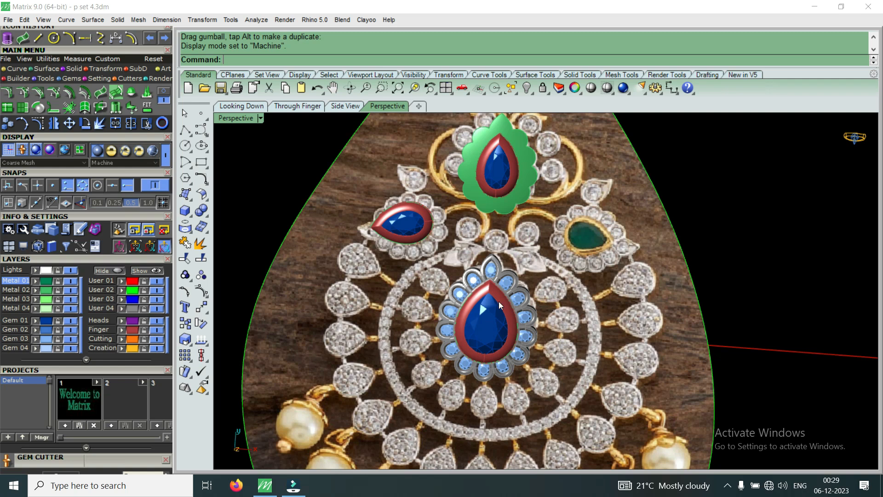
right_click_drag(517, 304, 525, 300)
scroll(526, 300, "down", 5)
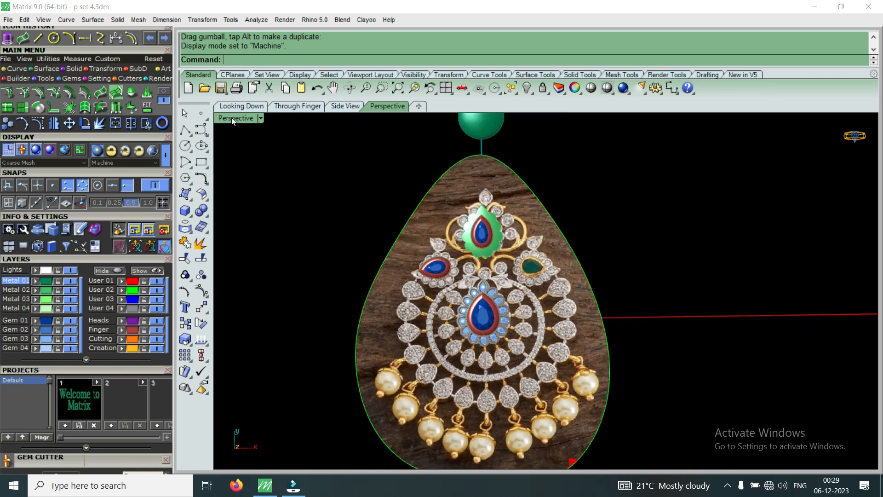
Return the perspective view to Shaded display and check the motifs and curves against the reference photo.
left_click(231, 118)
left_click(310, 49)
scroll(459, 283, "up", 5)
mouse_move(460, 306)
right_mouse_down()
mouse_move(532, 200)
mouse_move(529, 271)
mouse_move(455, 318)
right_mouse_up()
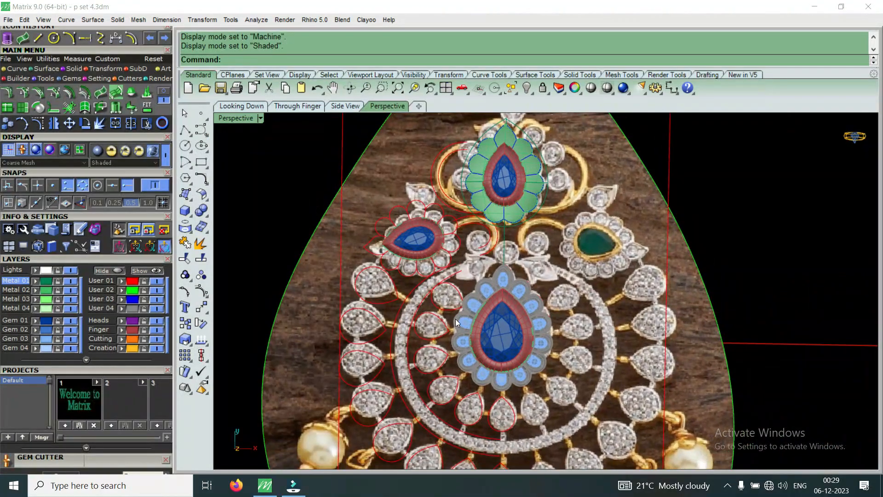
scroll(455, 319, "down", 5)
scroll(485, 275, "up", 2)
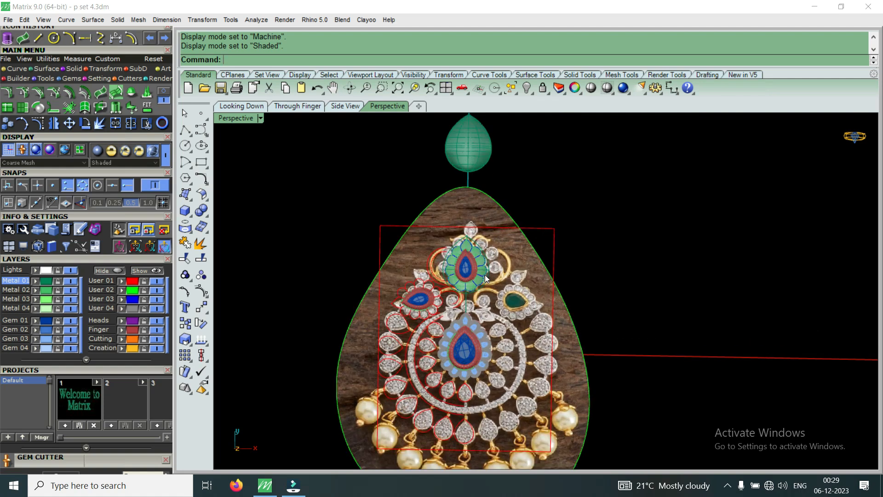
right_click_drag(634, 304, 600, 272)
scroll(564, 311, "up", 4)
right_click_drag(564, 311, 428, 405)
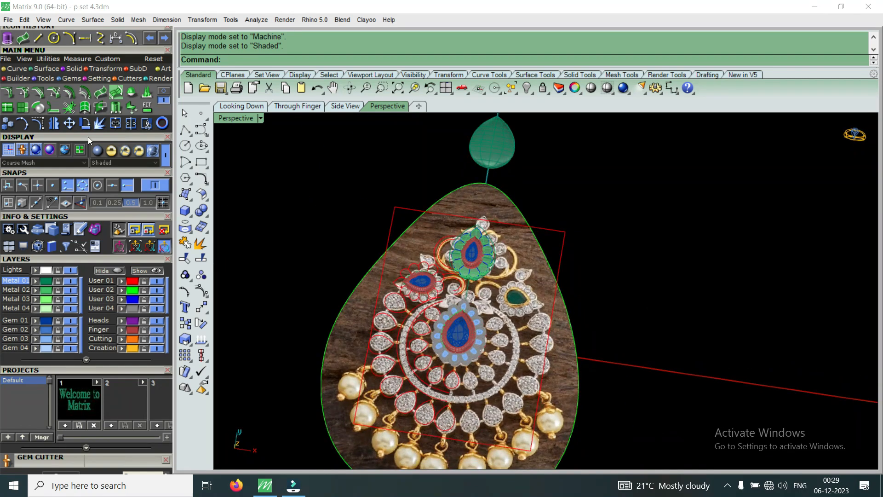
Save the p set 4.3dm file with Save Small, and save it once more normally.
left_click(8, 19)
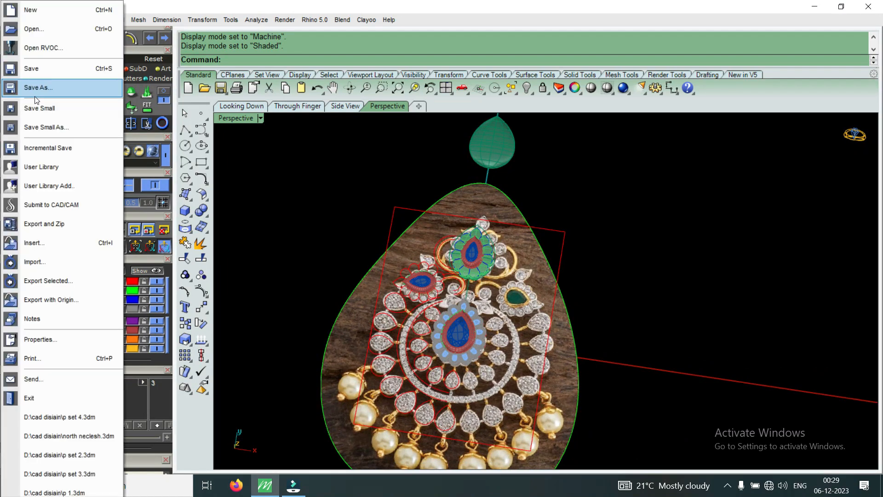
left_click(49, 107)
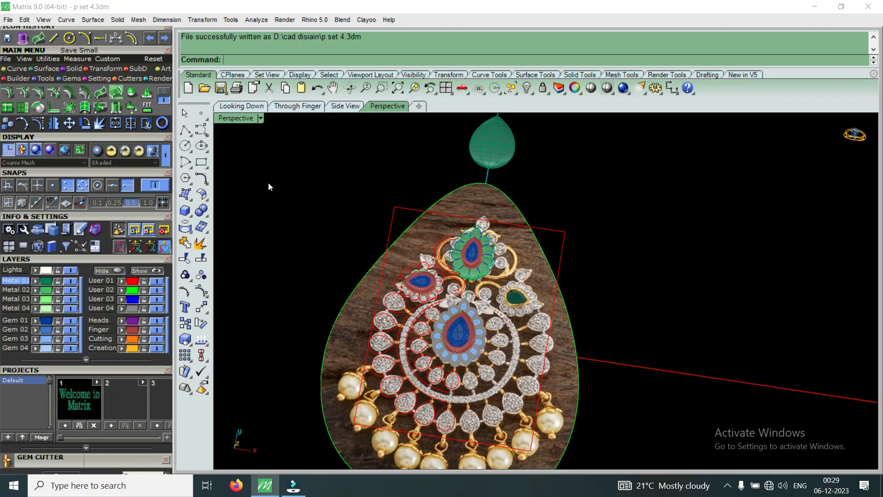
key("ctrl+s")
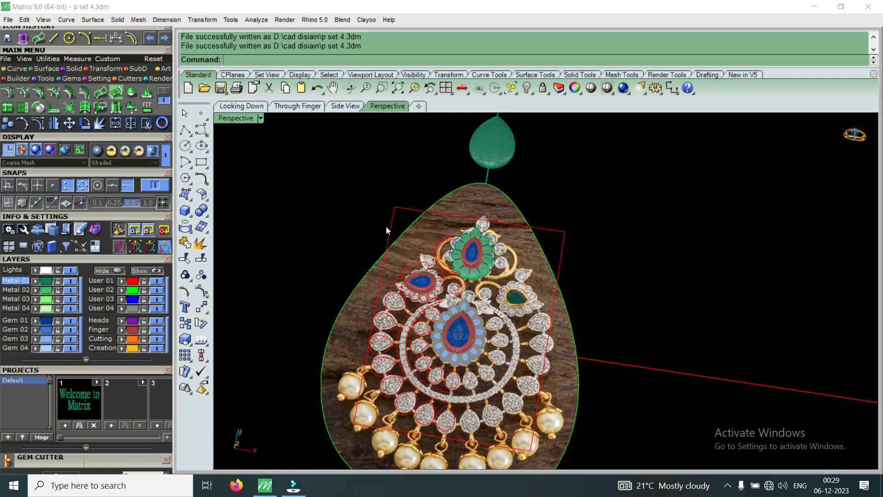
Move the reference photo surface along X until it sits beside the modelled motifs, and clear the selection.
scroll(381, 246, "down", 3)
right_click_drag(381, 247, 416, 299)
left_click(511, 339)
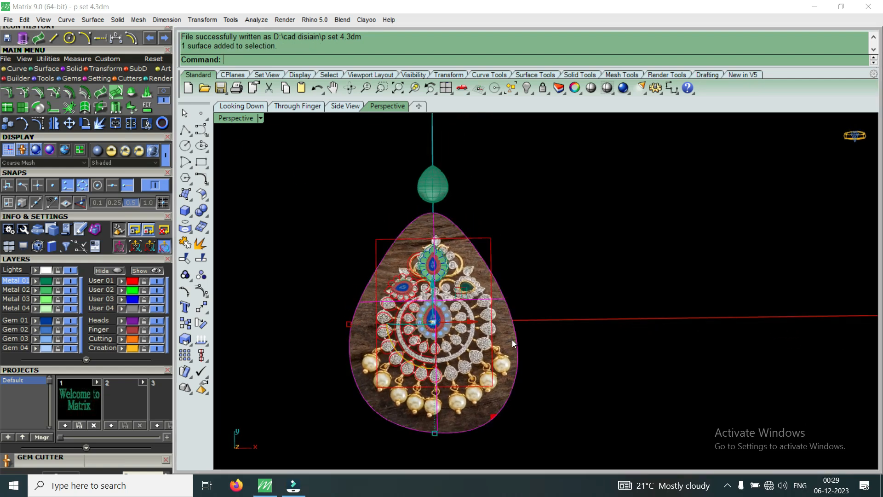
left_click_drag(478, 327, 589, 327)
scroll(496, 305, "up", 5)
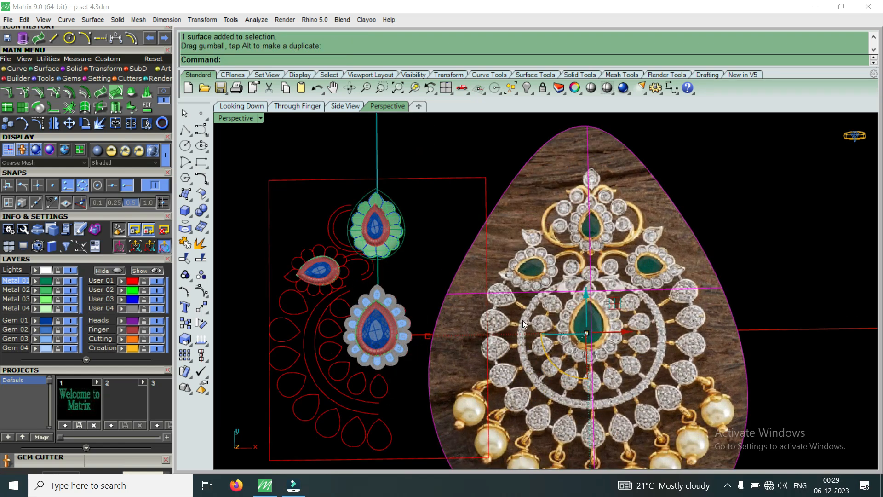
scroll(518, 319, "down", 5)
scroll(451, 214, "up", 2)
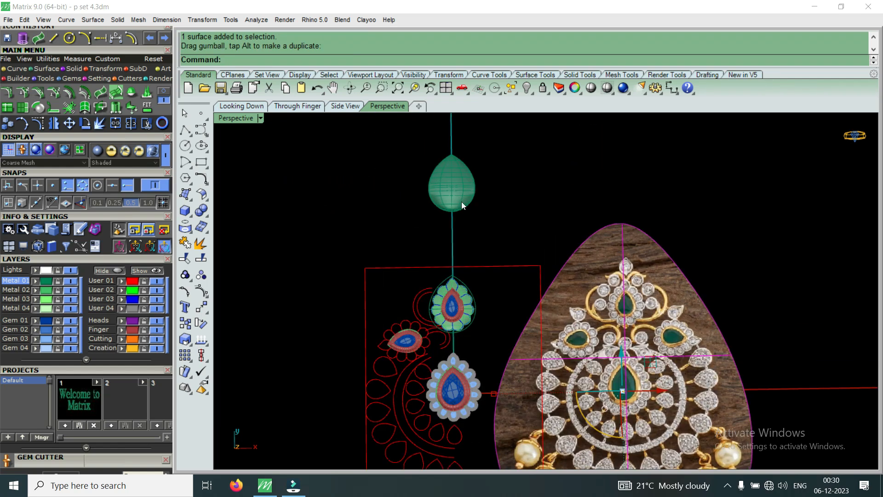
key("Escape")
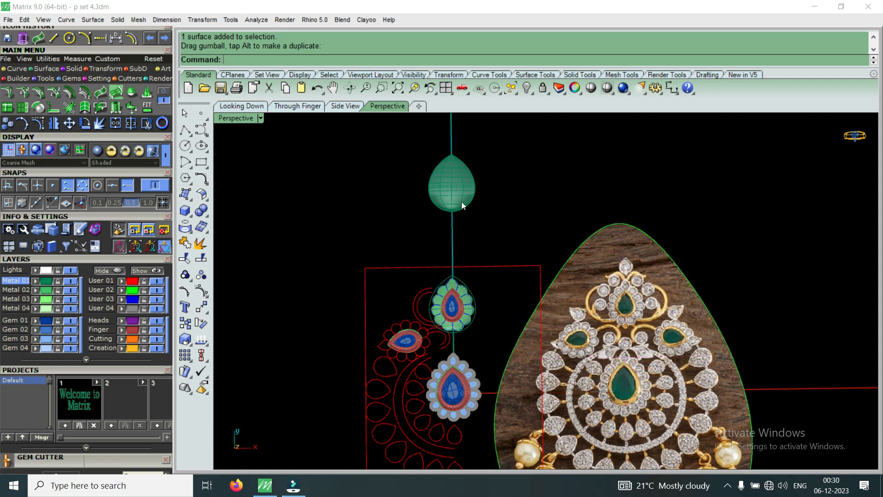